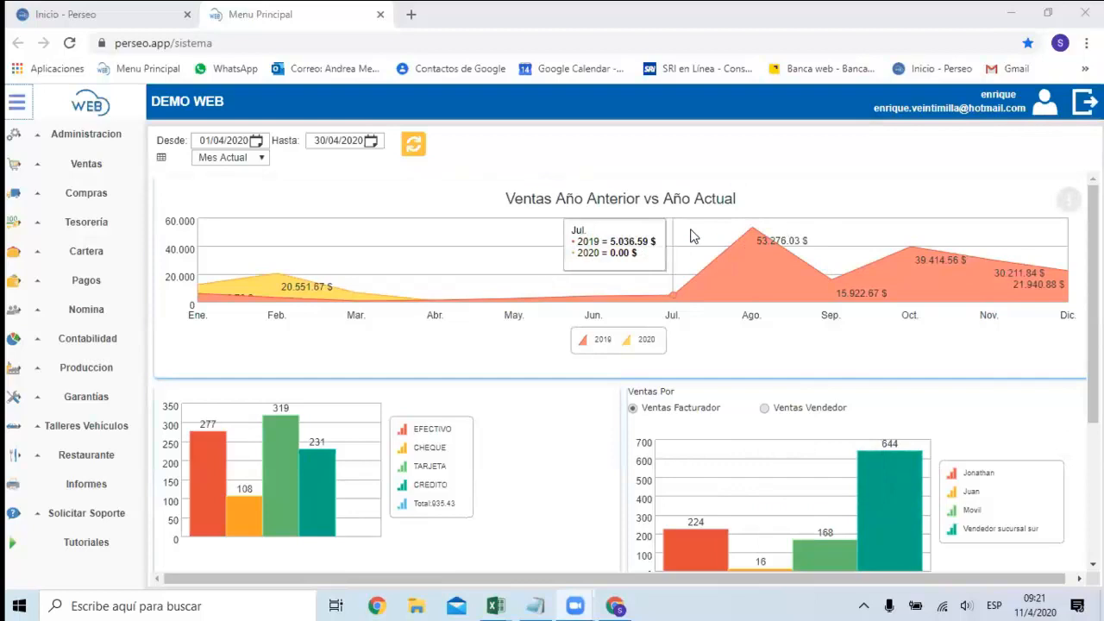
{"action": "scroll", "coordinate": [576, 239], "scroll_direction": "up", "scroll_amount": 2}
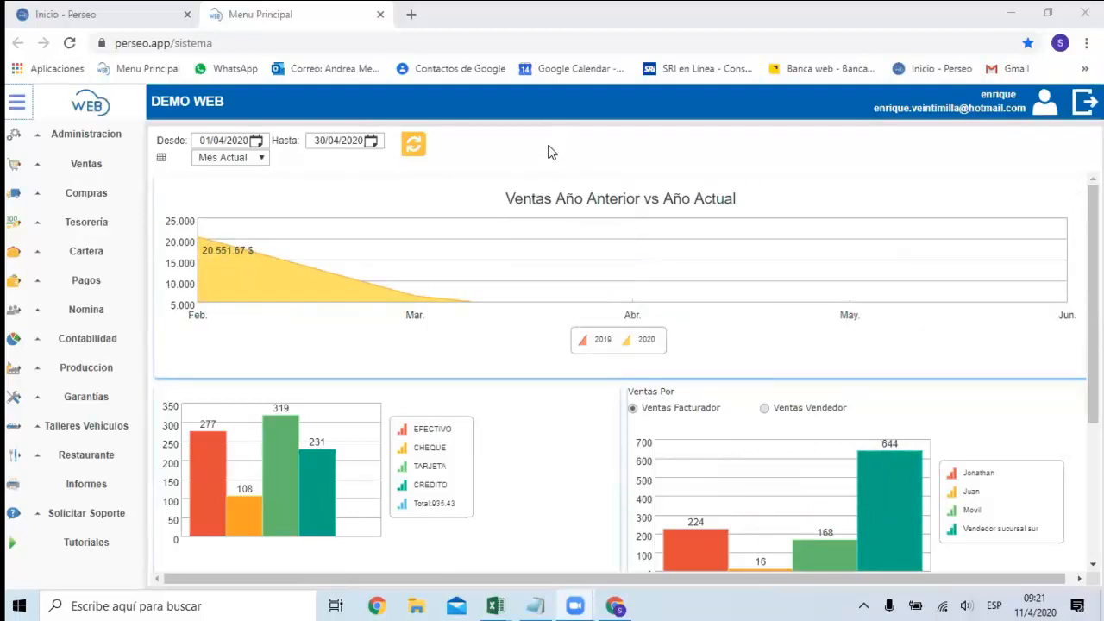
{"action": "mouse_move", "coordinate": [565, 302]}
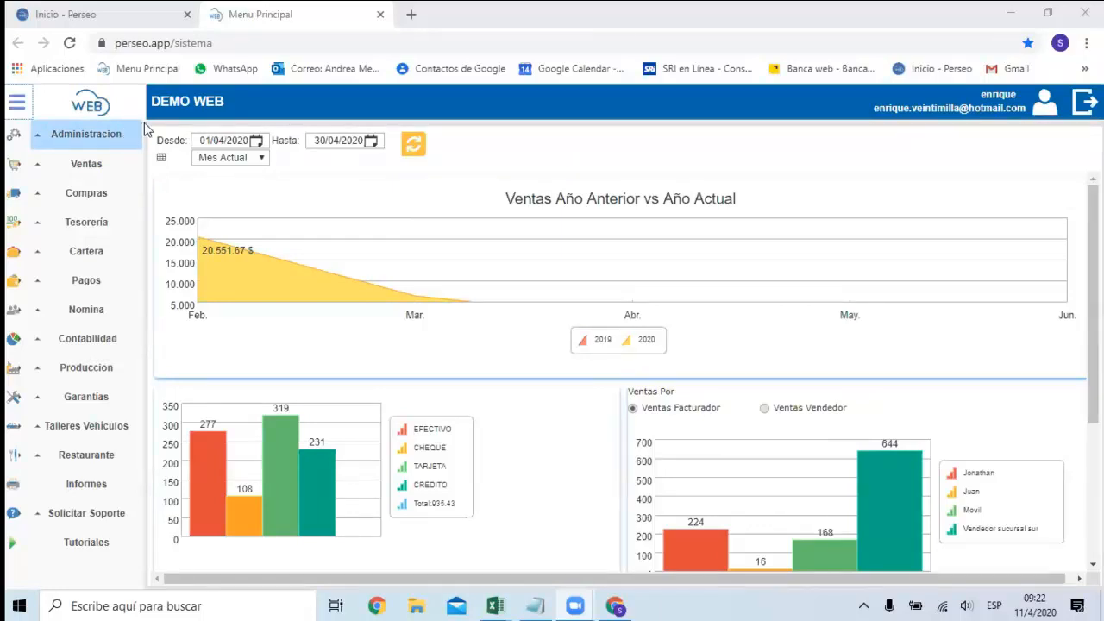
{"action": "left_click", "coordinate": [92, 169]}
{"action": "left_click", "coordinate": [92, 169]}
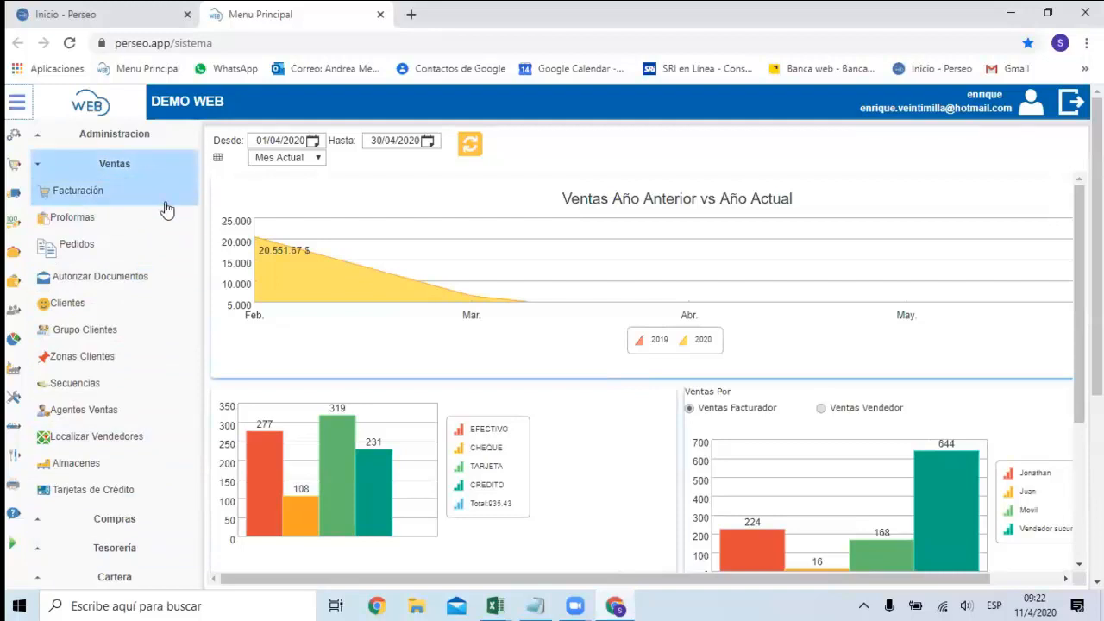
{"action": "scroll", "coordinate": [167, 211], "scroll_direction": "down", "scroll_amount": 1}
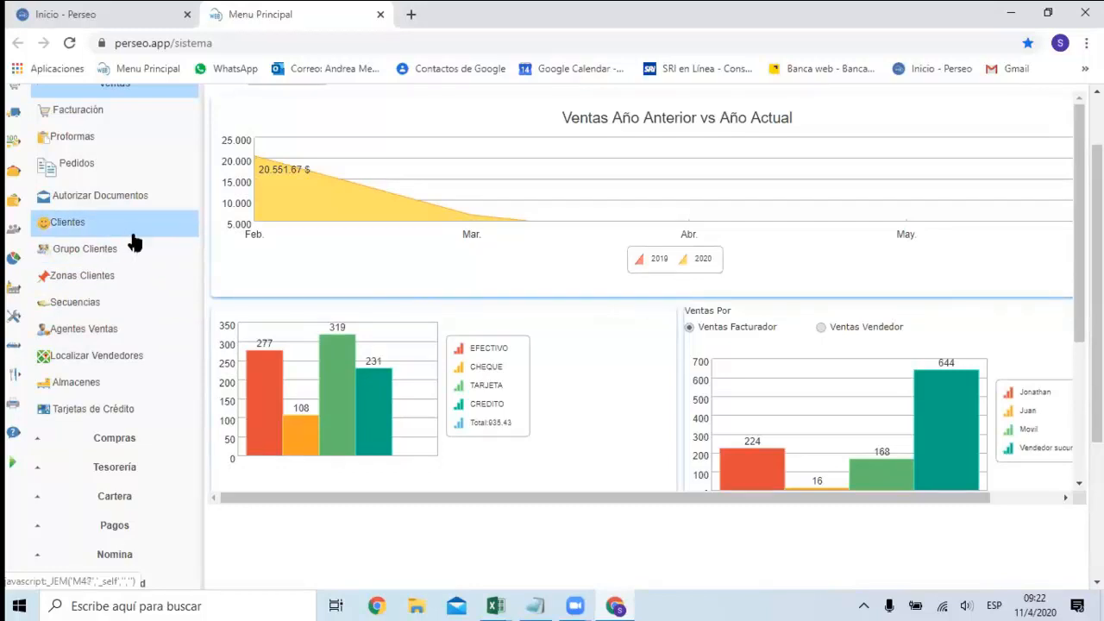
{"action": "scroll", "coordinate": [131, 240], "scroll_direction": "up", "scroll_amount": 1}
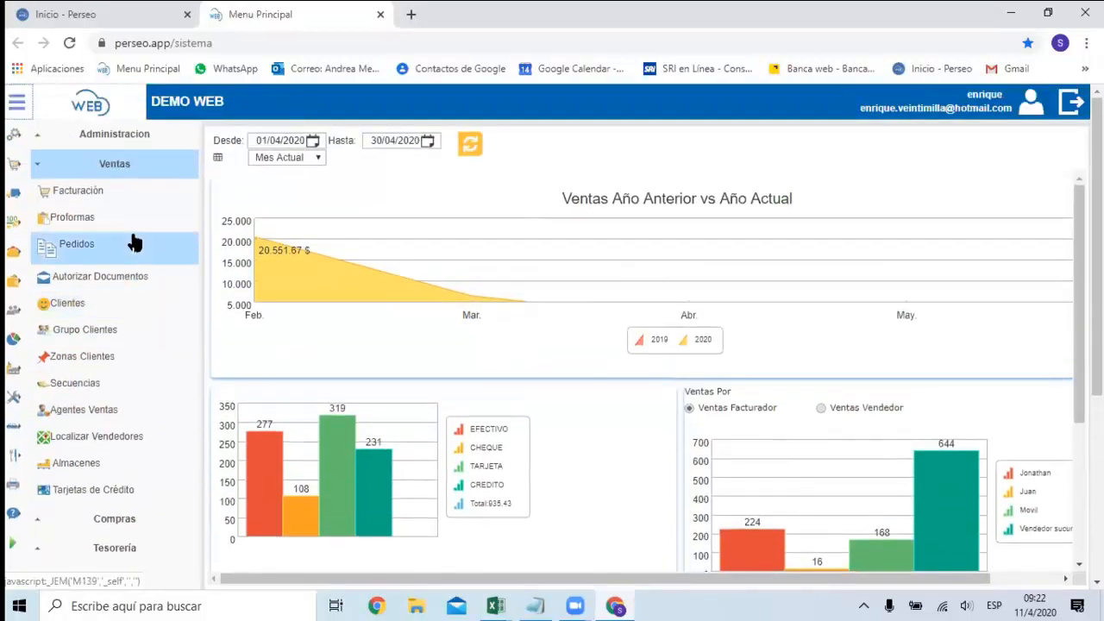
Open the Parámetros Productos page under Administracion and enable editing of its settings.
{"action": "left_click", "coordinate": [118, 138]}
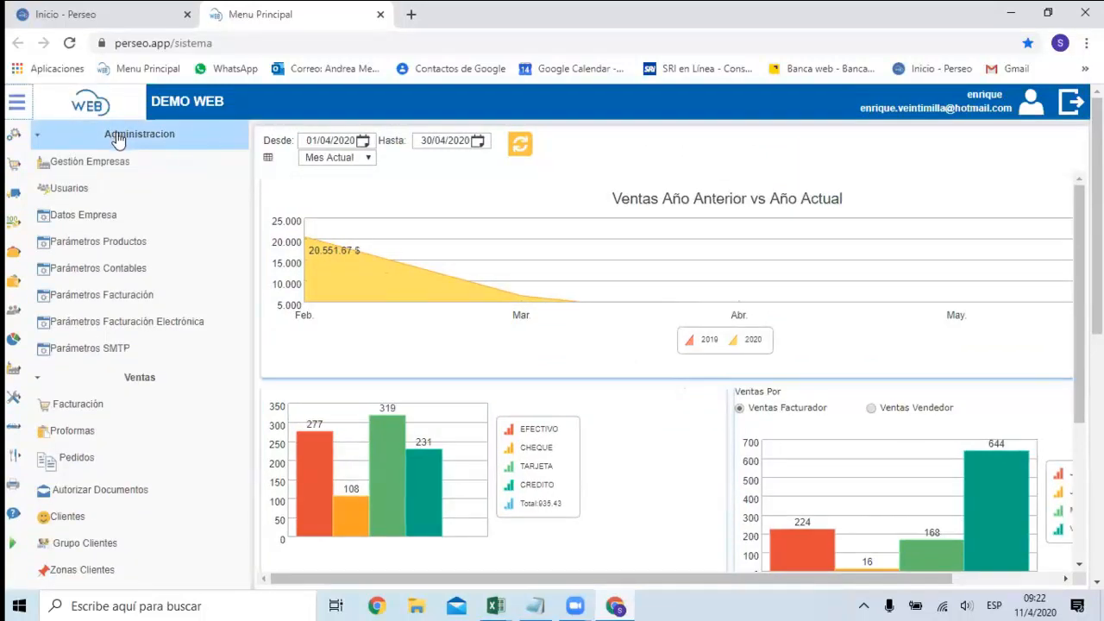
{"action": "left_click", "coordinate": [139, 244]}
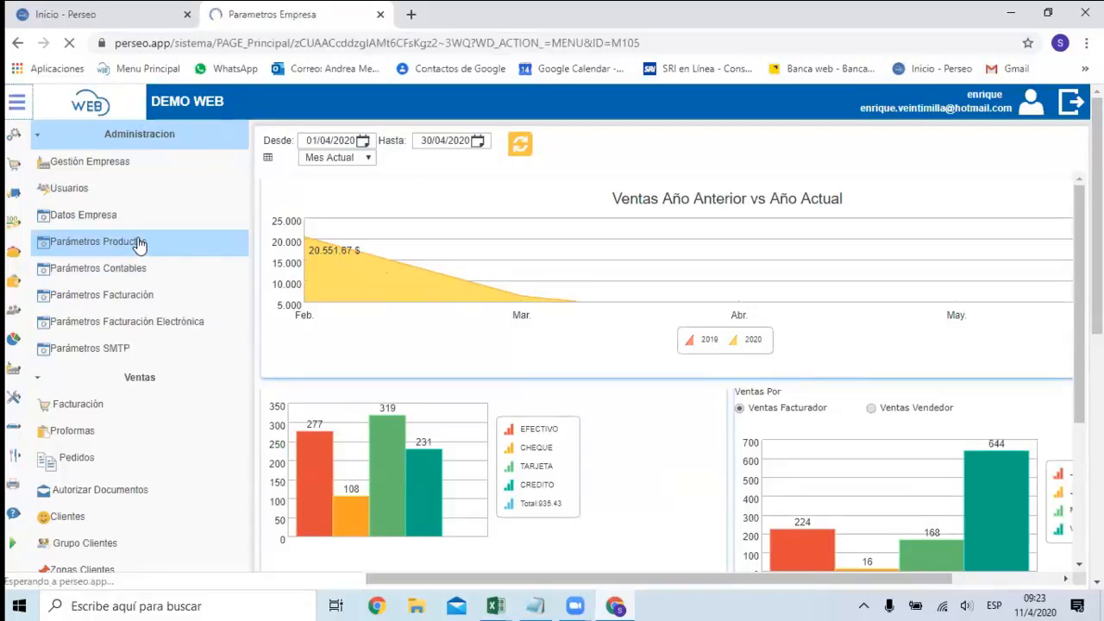
{"action": "left_click", "coordinate": [111, 141]}
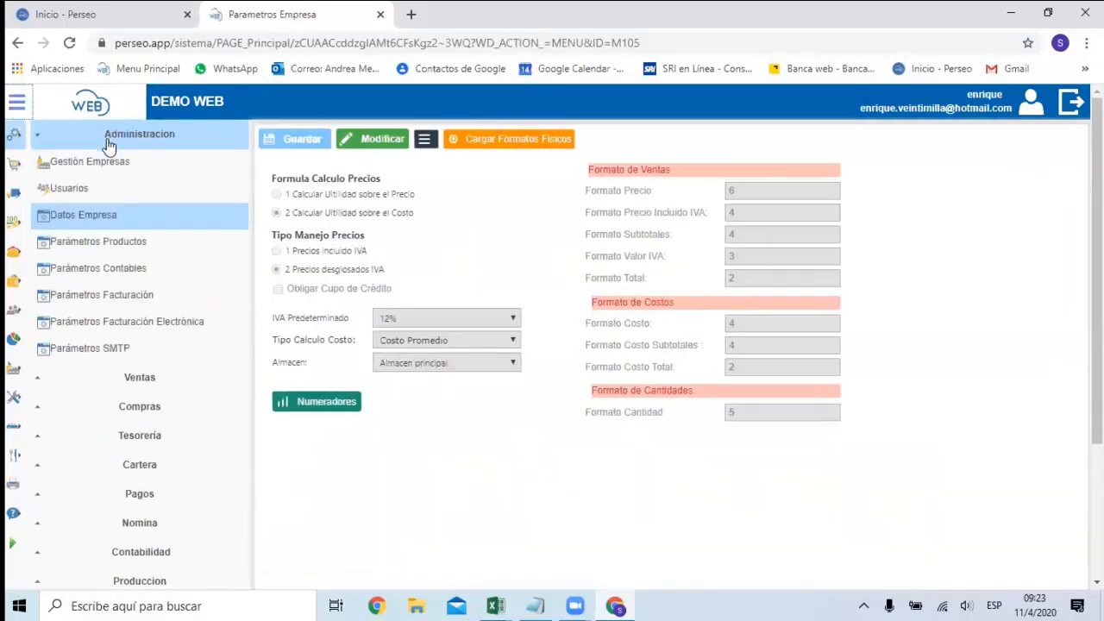
{"action": "left_click", "coordinate": [131, 250]}
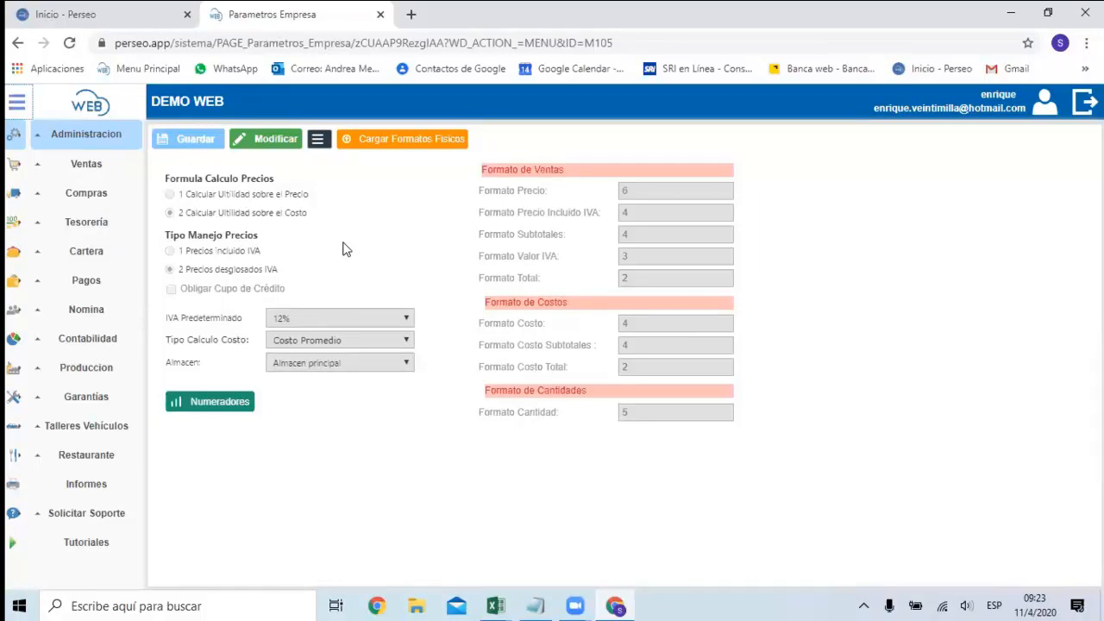
{"action": "left_click", "coordinate": [293, 153]}
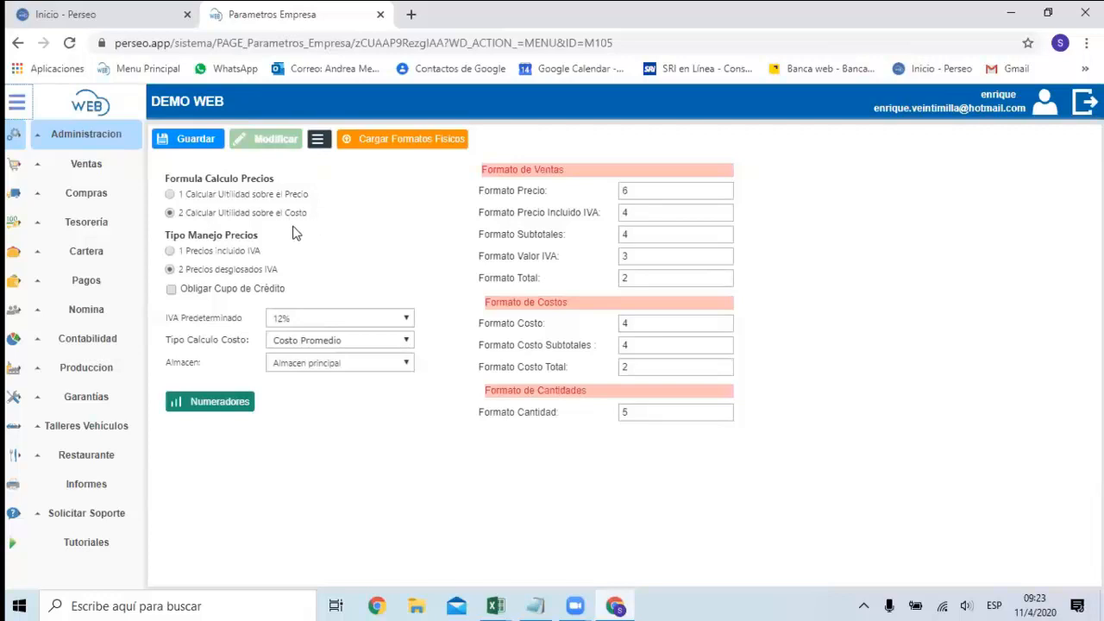
Set the price formula to "2 Calcular Utilidad sobre el Costo" and the price handling to "2 Precios desglosados IVA".
{"action": "left_click", "coordinate": [263, 197]}
{"action": "left_click", "coordinate": [171, 214]}
{"action": "left_click", "coordinate": [231, 259]}
{"action": "left_click", "coordinate": [218, 273]}
Set IVA Predeterminado to 12% and Tipo Calculo Costo to Costo Promedio.
{"action": "left_click", "coordinate": [407, 318]}
{"action": "left_click", "coordinate": [407, 318]}
{"action": "left_click", "coordinate": [407, 318]}
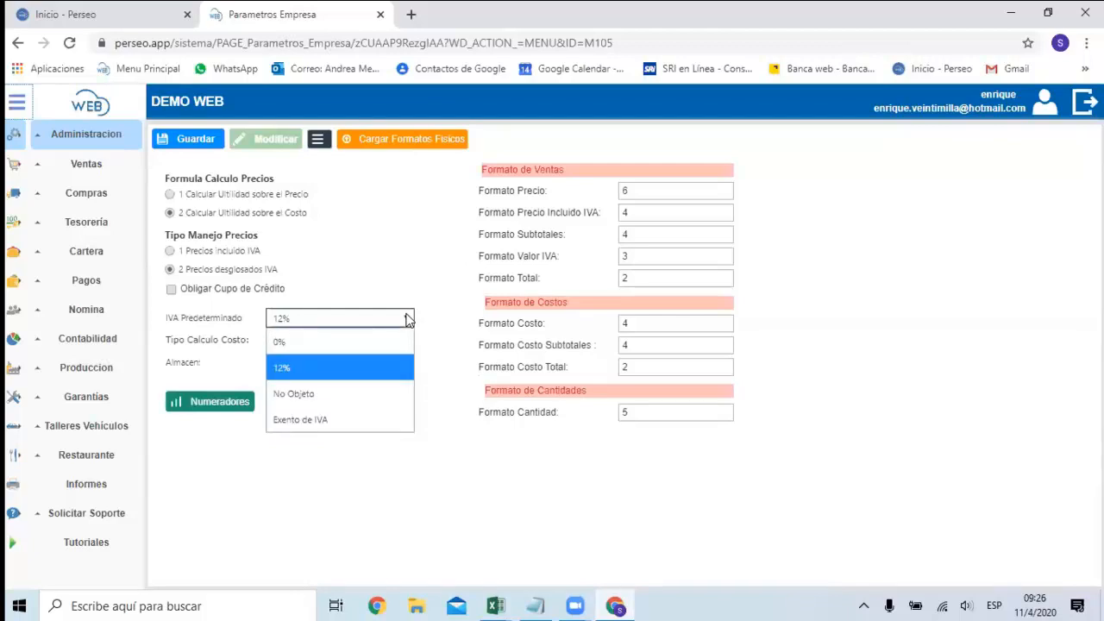
{"action": "left_click", "coordinate": [407, 318]}
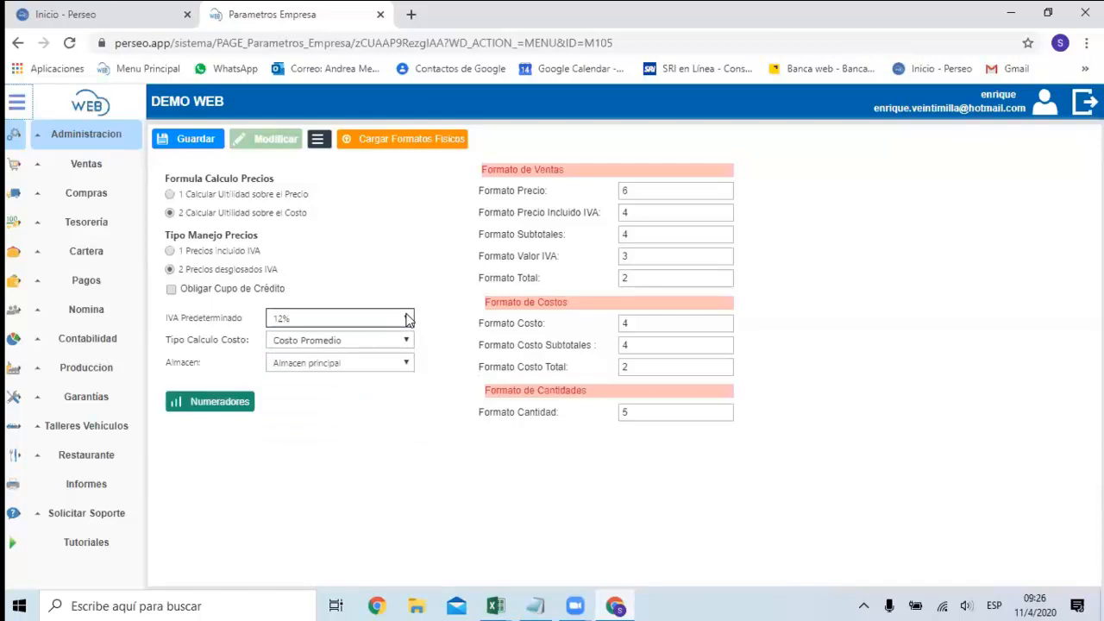
{"action": "left_click", "coordinate": [307, 324]}
{"action": "left_click", "coordinate": [308, 325]}
{"action": "left_click", "coordinate": [310, 326]}
{"action": "left_click", "coordinate": [310, 326]}
{"action": "left_click", "coordinate": [309, 326]}
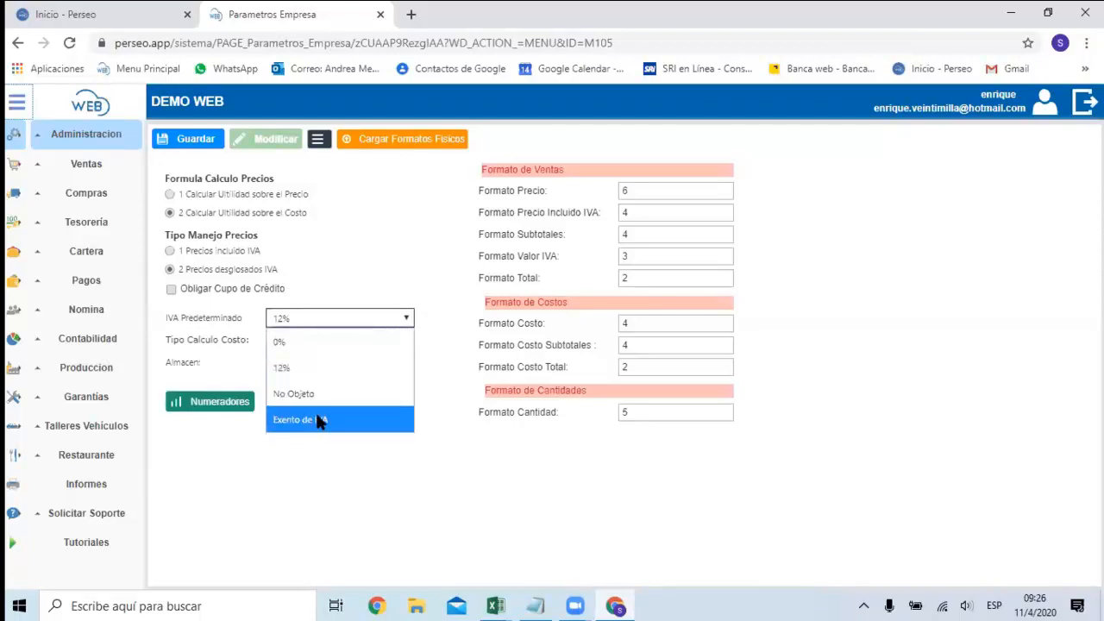
{"action": "left_click", "coordinate": [327, 367]}
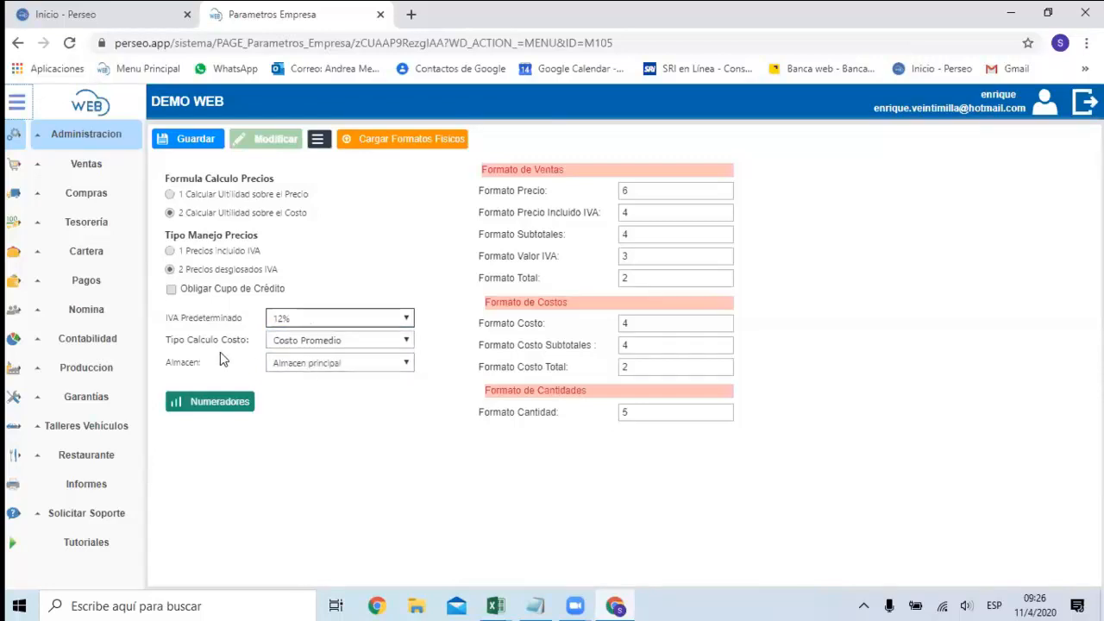
{"action": "left_click", "coordinate": [385, 341]}
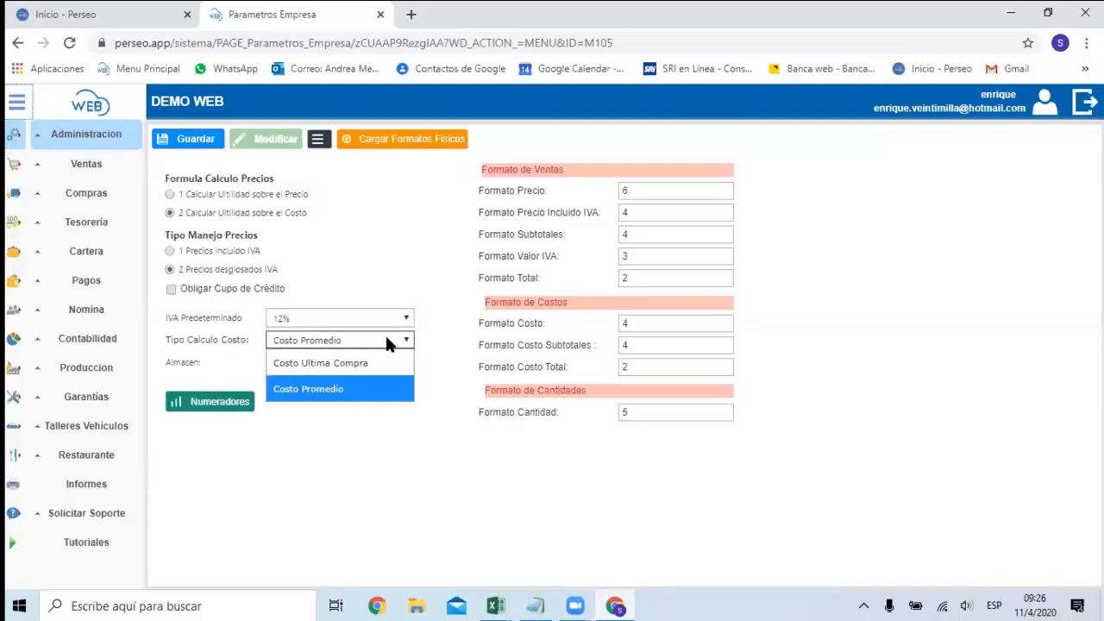
{"action": "left_click", "coordinate": [351, 390]}
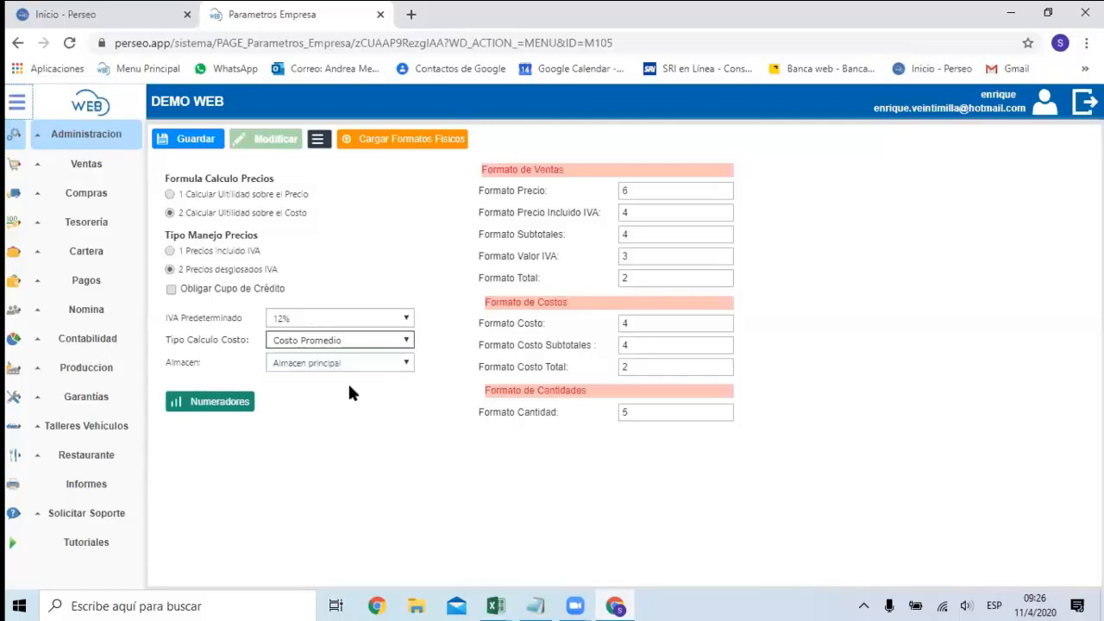
Review the warehouses available for the Almacen parameter without choosing a different one.
{"action": "left_click", "coordinate": [406, 362]}
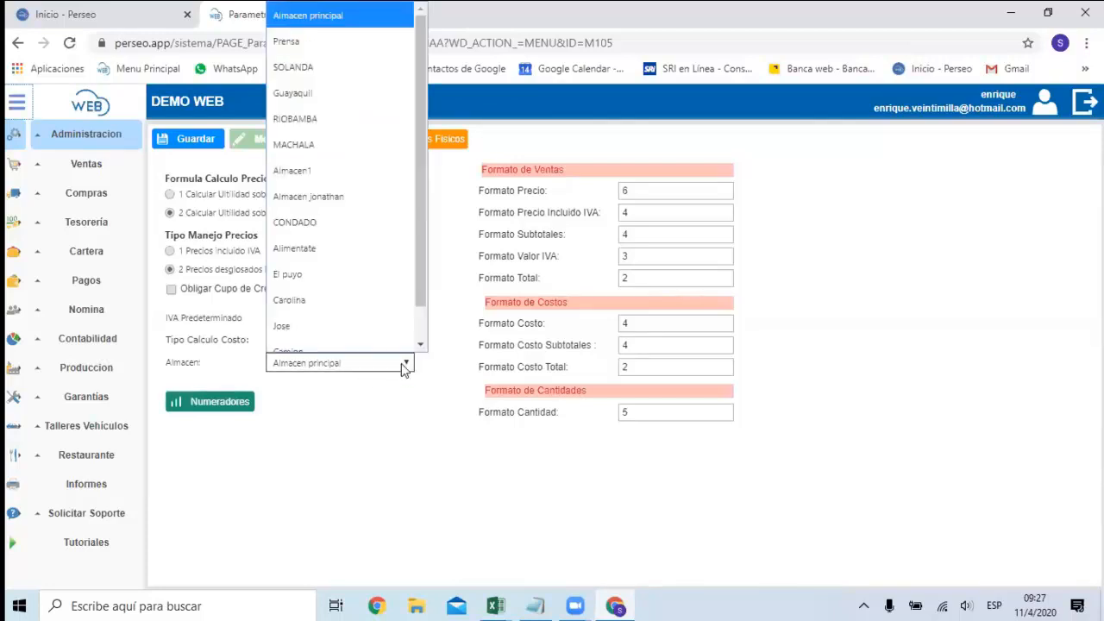
{"action": "scroll", "coordinate": [363, 17], "scroll_direction": "up", "scroll_amount": 1}
{"action": "scroll", "coordinate": [407, 138], "scroll_direction": "down", "scroll_amount": 1}
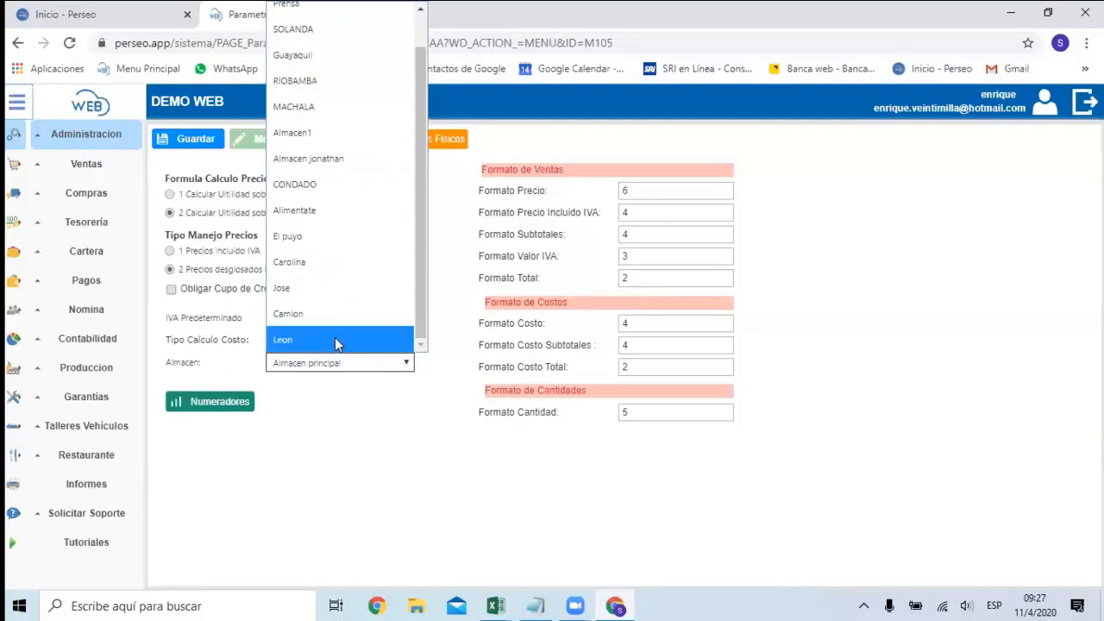
{"action": "left_click", "coordinate": [386, 366]}
{"action": "left_click", "coordinate": [386, 365]}
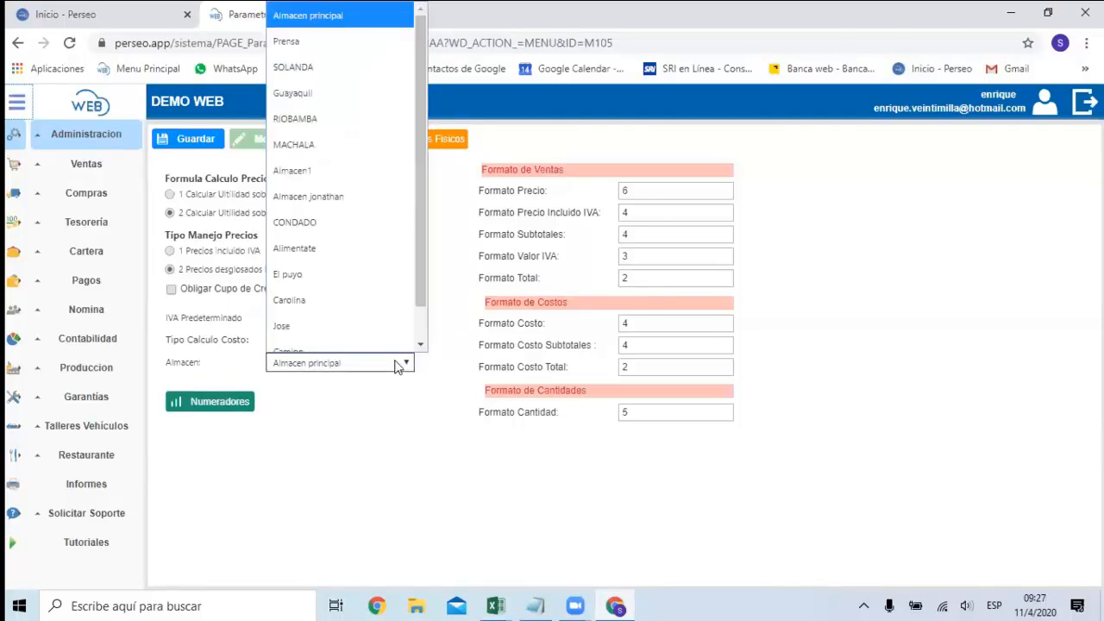
{"action": "scroll", "coordinate": [374, 248], "scroll_direction": "down", "scroll_amount": 1}
{"action": "left_click", "coordinate": [387, 375]}
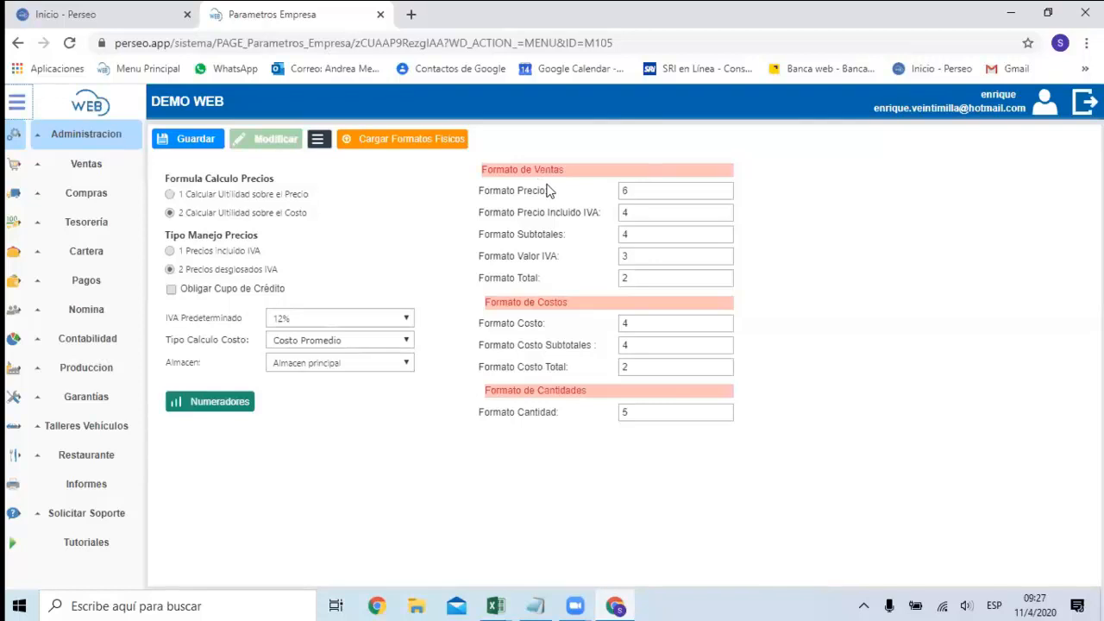
Examine the decimal format fields for sales and costs, from Formato Precio to Formato Costo Total.
{"action": "left_click", "coordinate": [646, 256]}
{"action": "left_click", "coordinate": [645, 277]}
{"action": "left_click", "coordinate": [647, 190]}
{"action": "left_click", "coordinate": [648, 211]}
{"action": "left_click", "coordinate": [647, 233]}
{"action": "left_click", "coordinate": [647, 255]}
{"action": "left_click", "coordinate": [632, 324]}
{"action": "left_click", "coordinate": [639, 344]}
{"action": "left_click", "coordinate": [640, 362]}
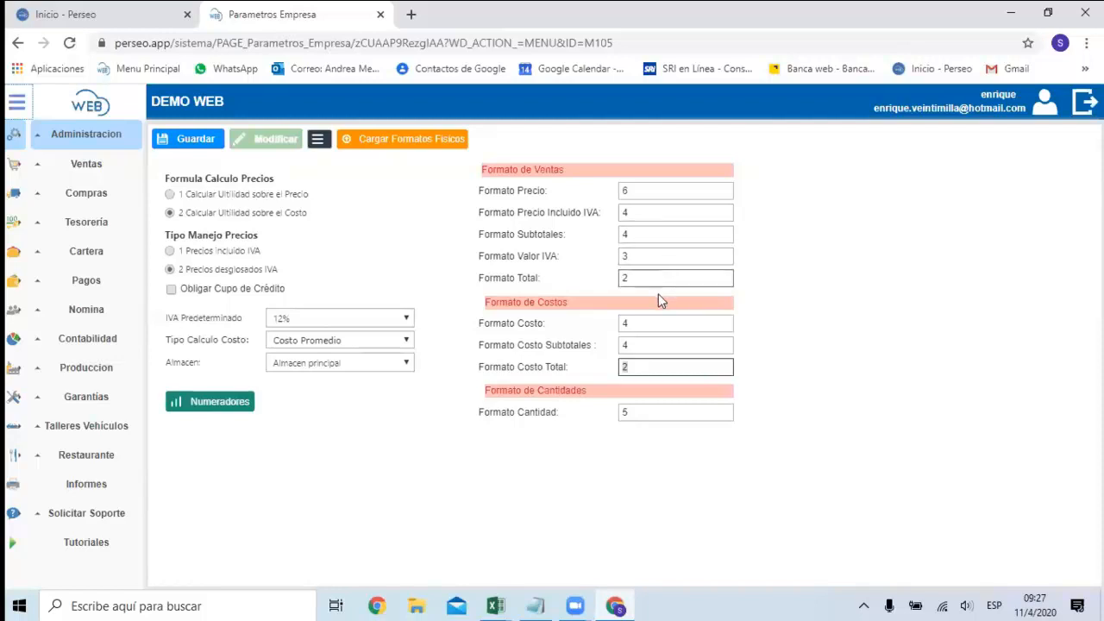
{"action": "left_click", "coordinate": [660, 261]}
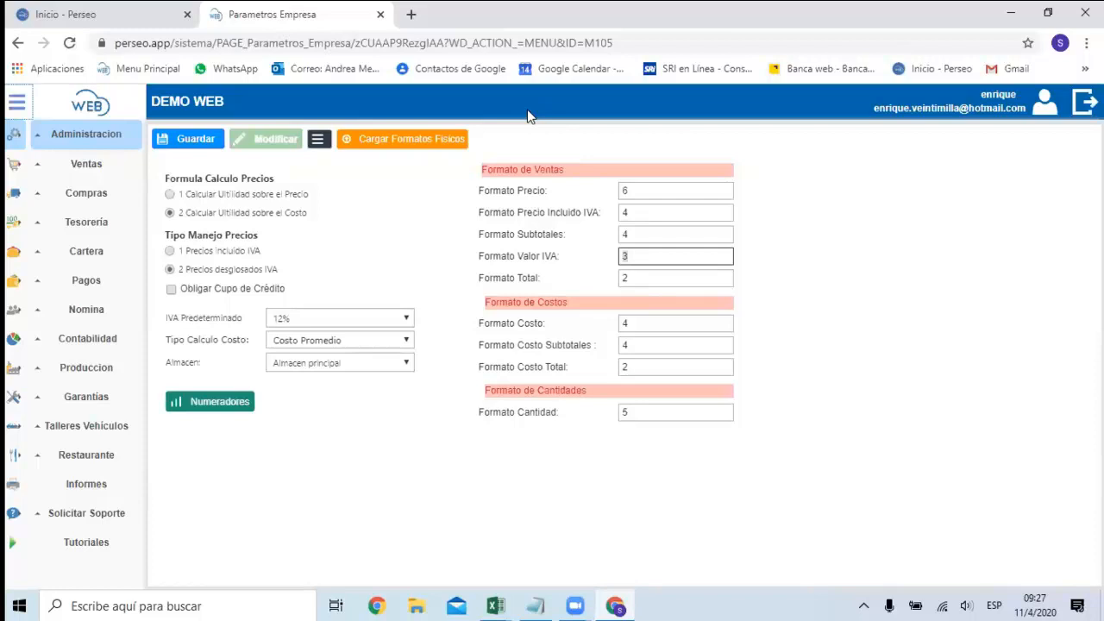
{"action": "left_click", "coordinate": [904, 210]}
Open the Parámetros Contables page and enable editing of its general settings.
{"action": "left_click", "coordinate": [104, 140]}
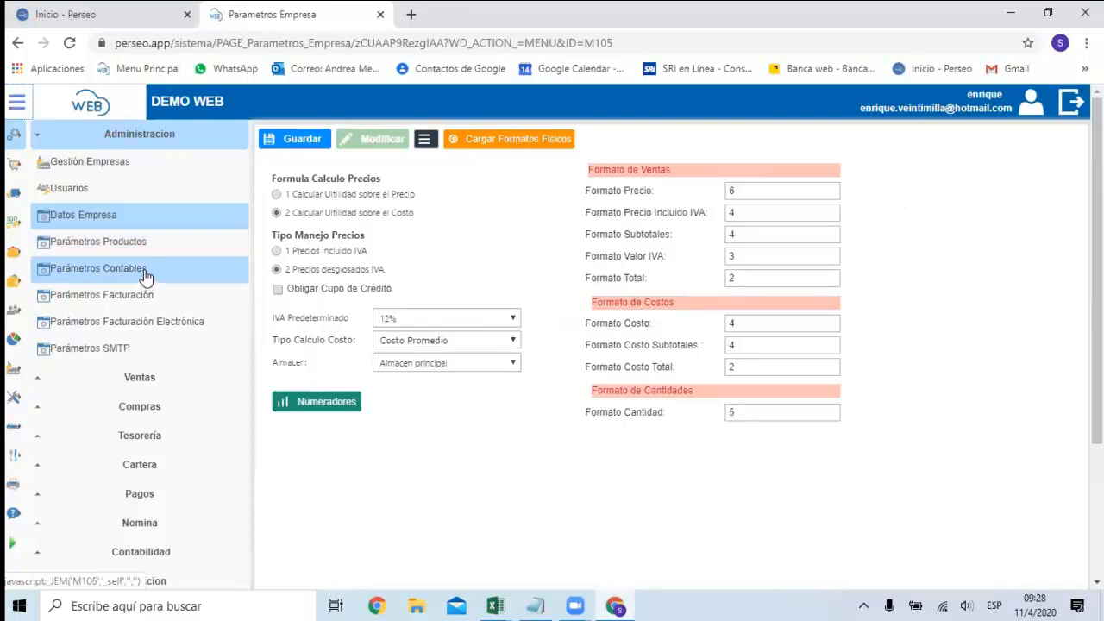
{"action": "left_click", "coordinate": [145, 277]}
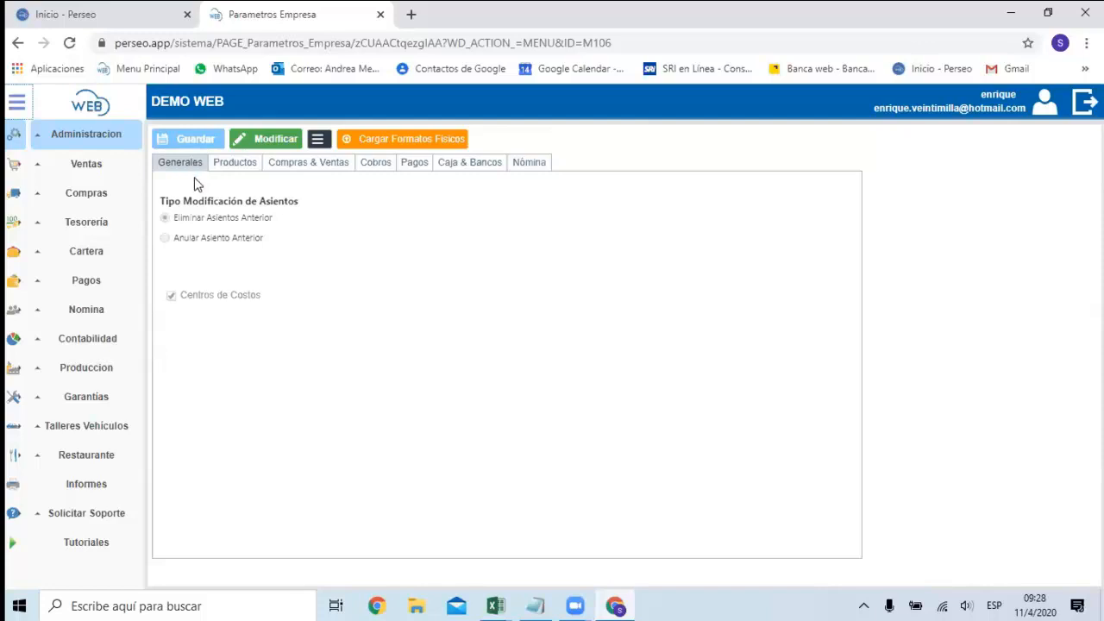
{"action": "left_click", "coordinate": [280, 141]}
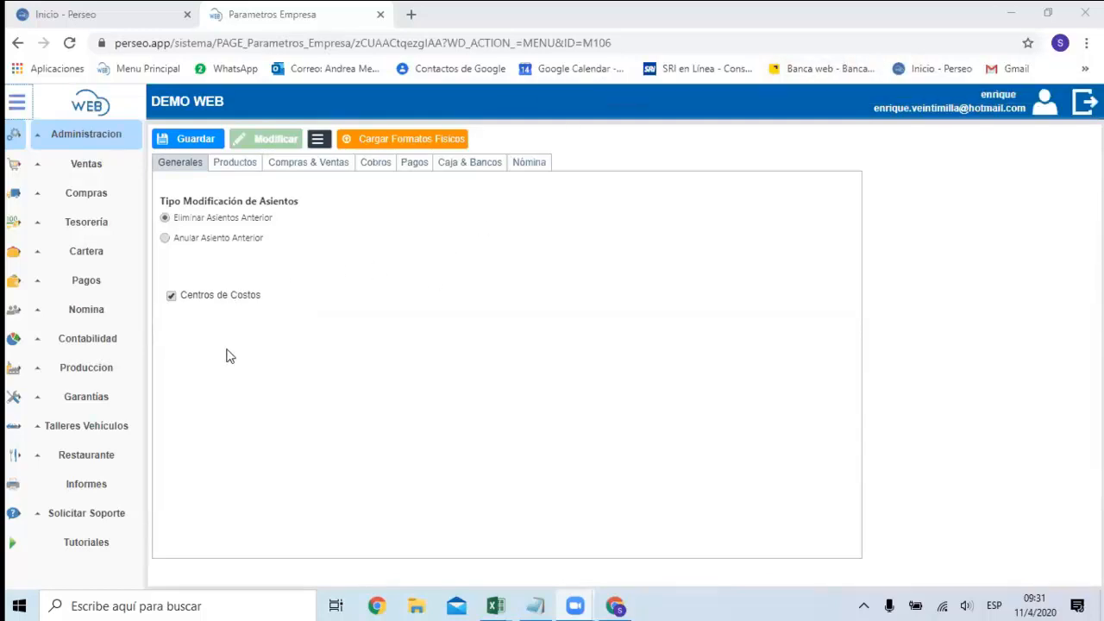
Open the Centro de Costos list in Contabilidad and view the new principal cost centre form, closing it without saving.
{"action": "left_click", "coordinate": [95, 339]}
{"action": "scroll", "coordinate": [96, 345], "scroll_direction": "down", "scroll_amount": 2}
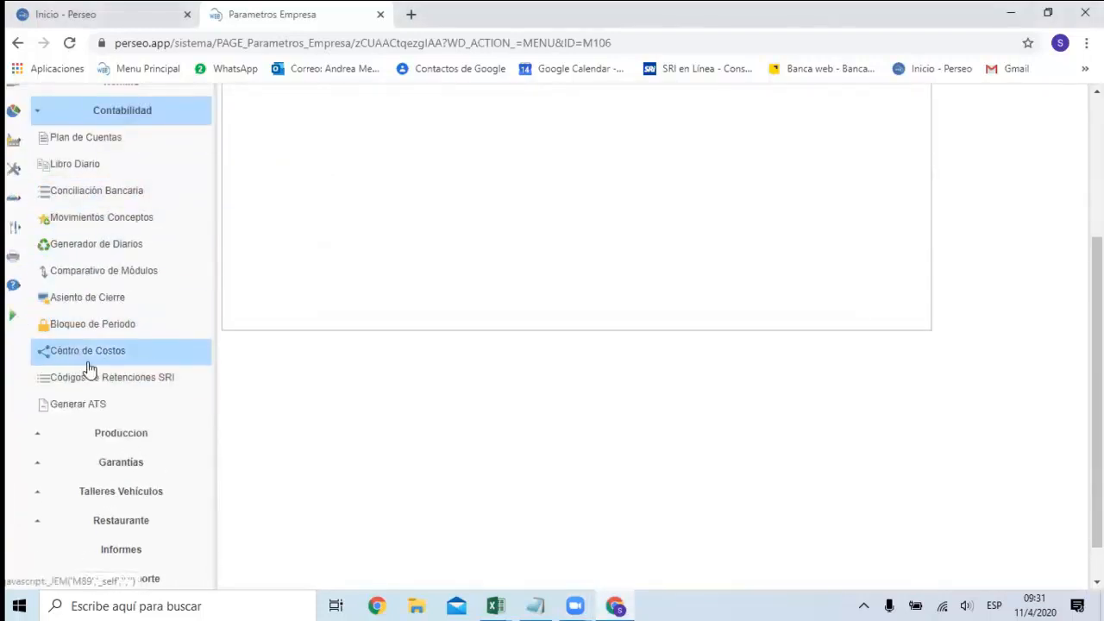
{"action": "left_click", "coordinate": [119, 359]}
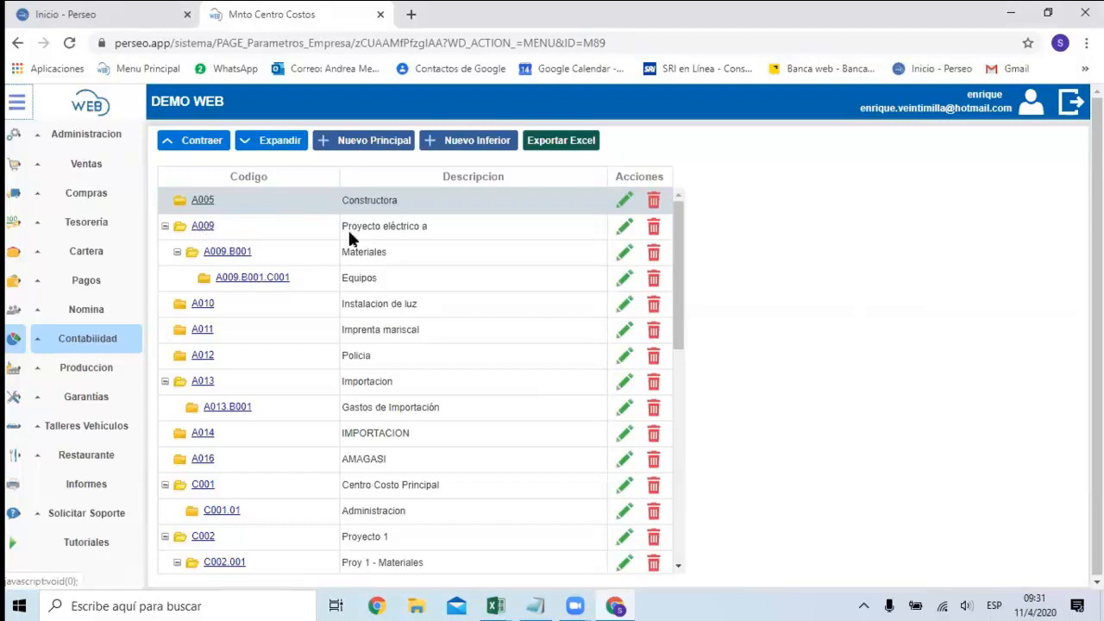
{"action": "left_click", "coordinate": [379, 147]}
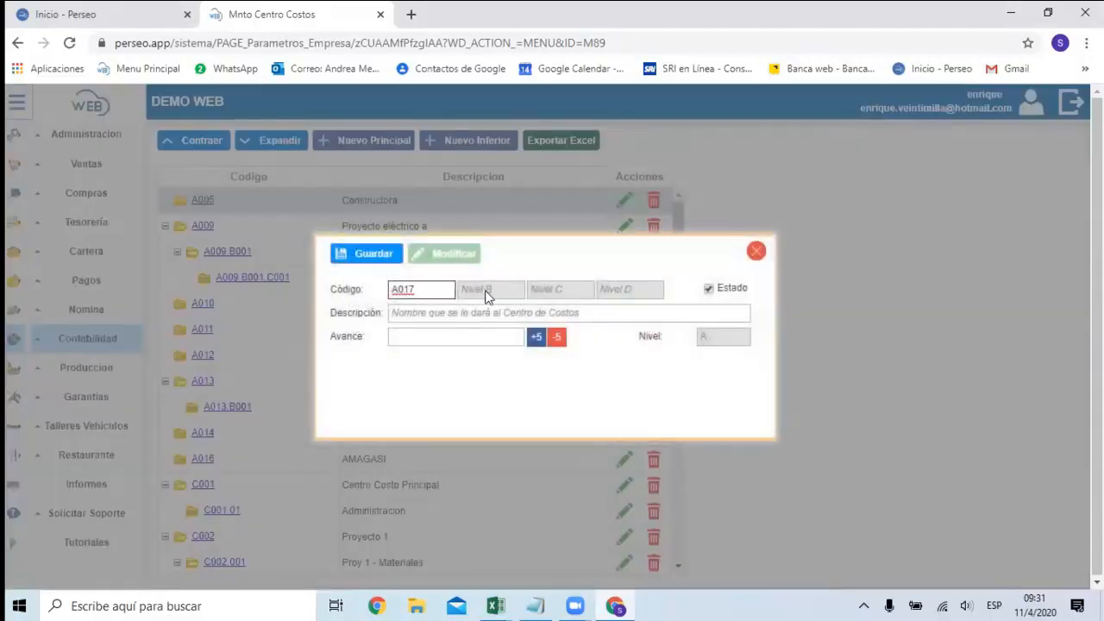
{"action": "left_click", "coordinate": [757, 251]}
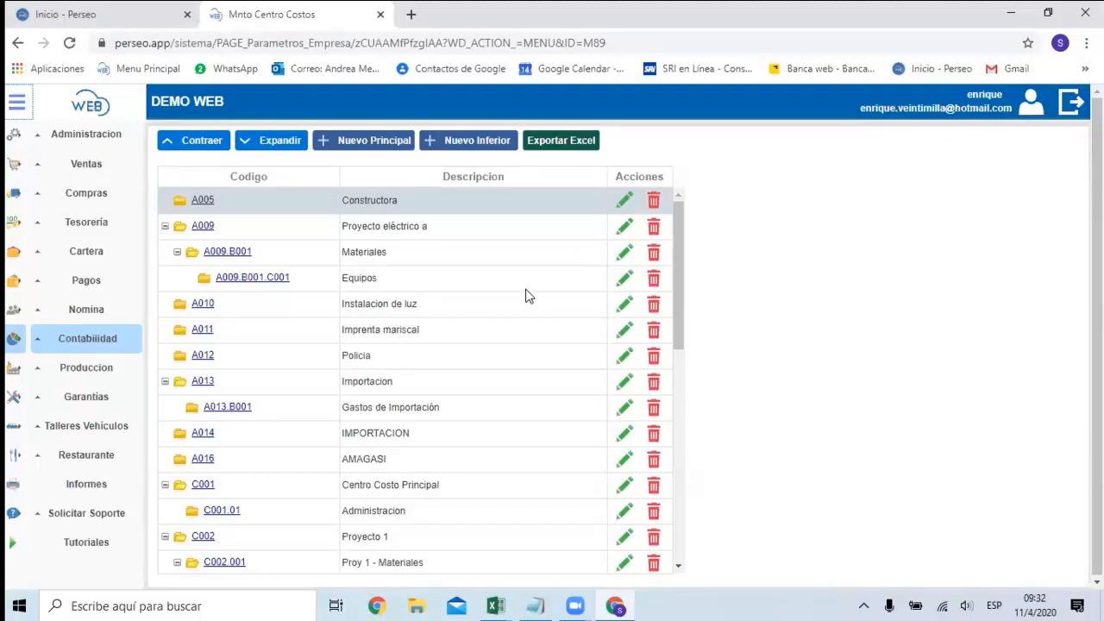
Reopen Parámetros Contables for editing and switch the Centros de Costos option off and back on.
{"action": "left_click", "coordinate": [110, 140]}
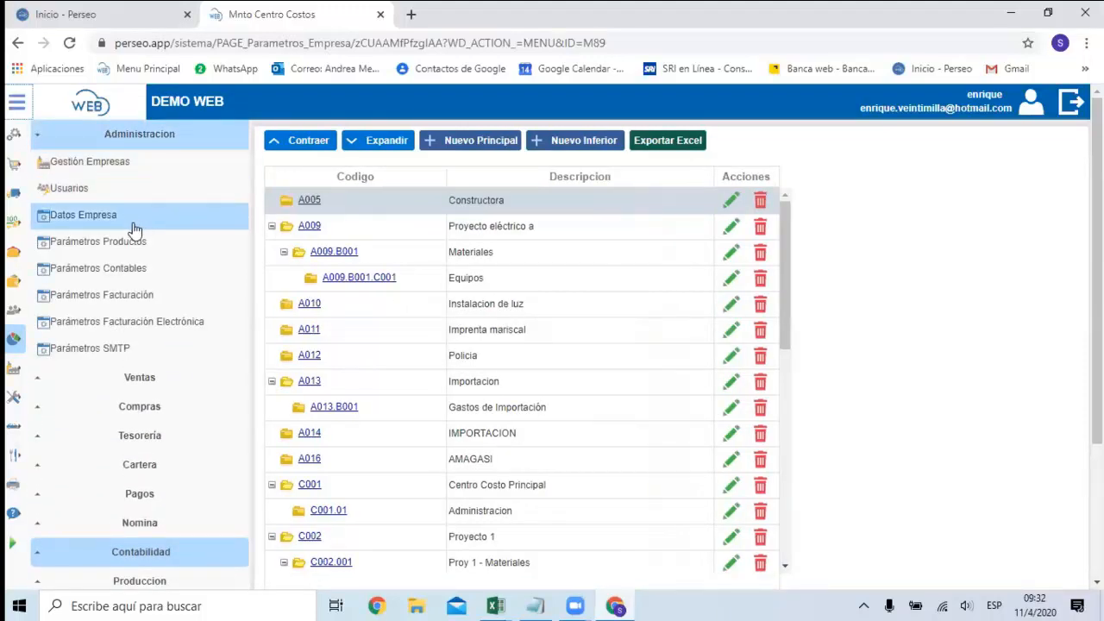
{"action": "left_click", "coordinate": [127, 272]}
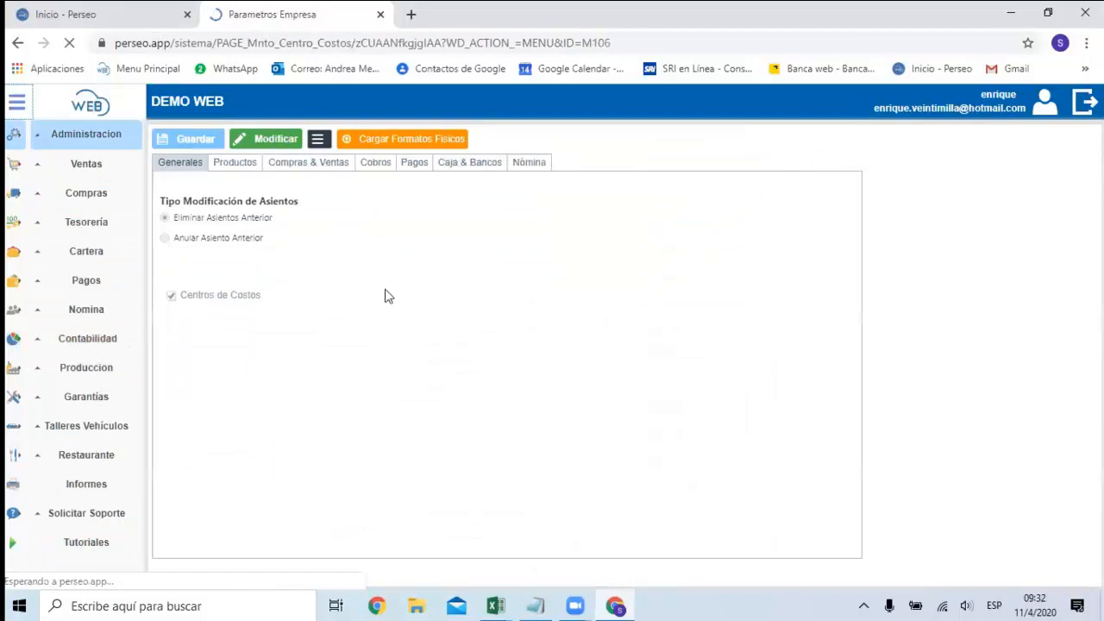
{"action": "left_click", "coordinate": [276, 140]}
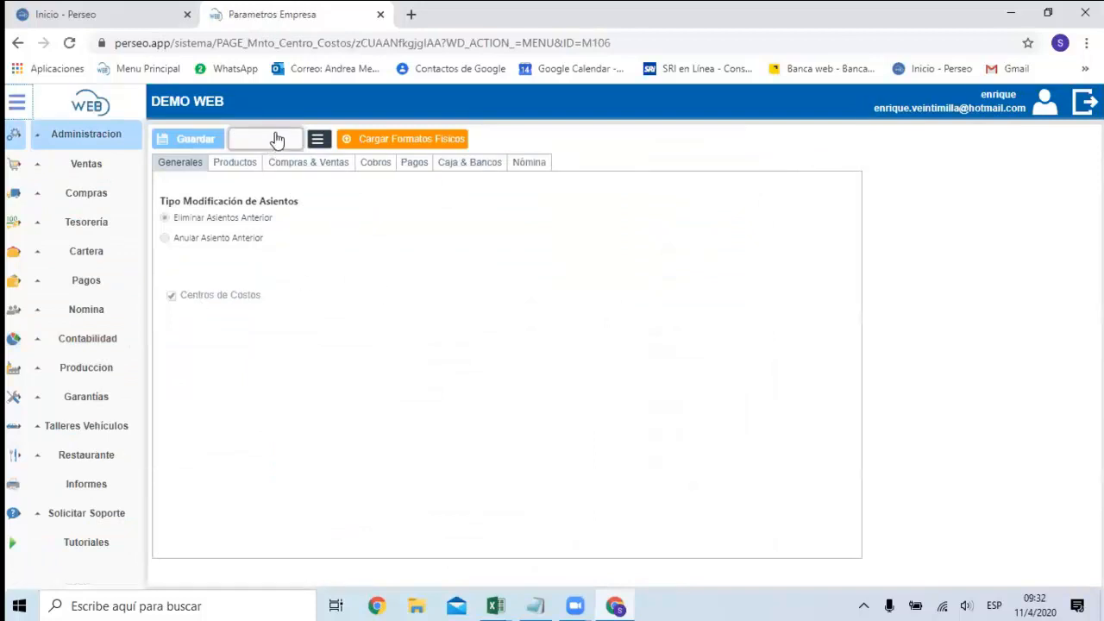
{"action": "left_click", "coordinate": [201, 297]}
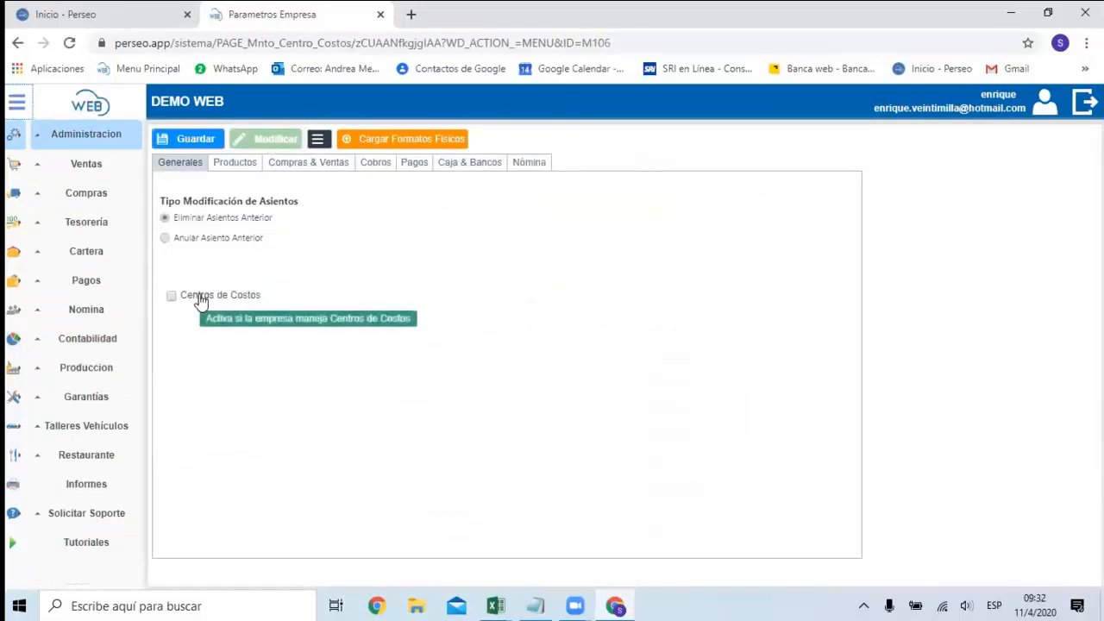
{"action": "left_click", "coordinate": [201, 298]}
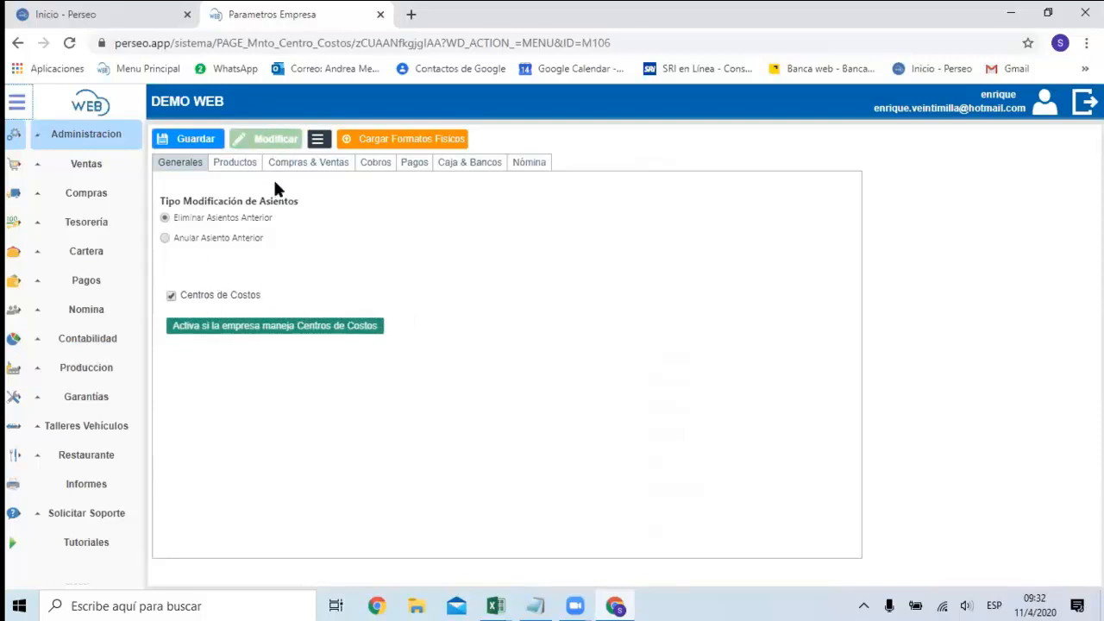
Examine the inventory accounts for products without and with IVA in the Productos section of the accounting parameters.
{"action": "left_click", "coordinate": [293, 164]}
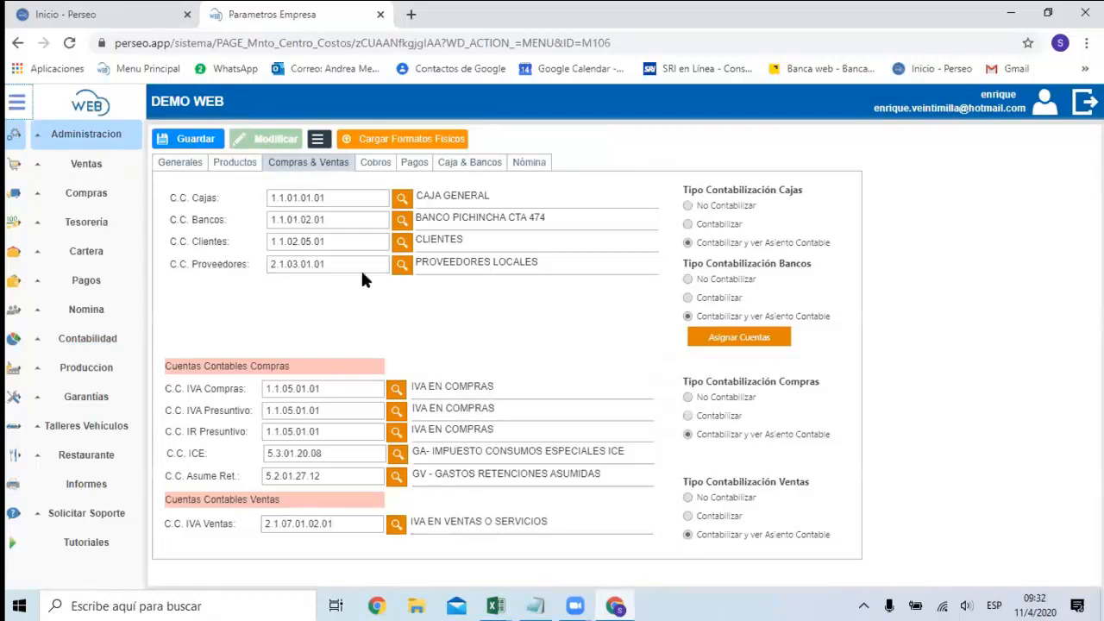
{"action": "left_click", "coordinate": [236, 164]}
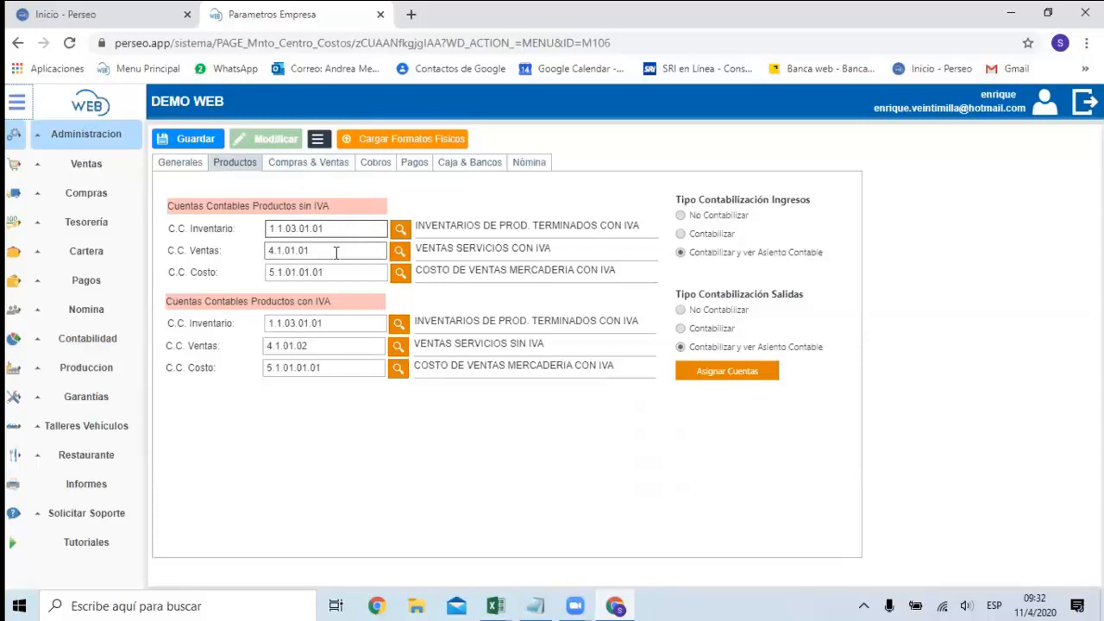
{"action": "left_click", "coordinate": [338, 323]}
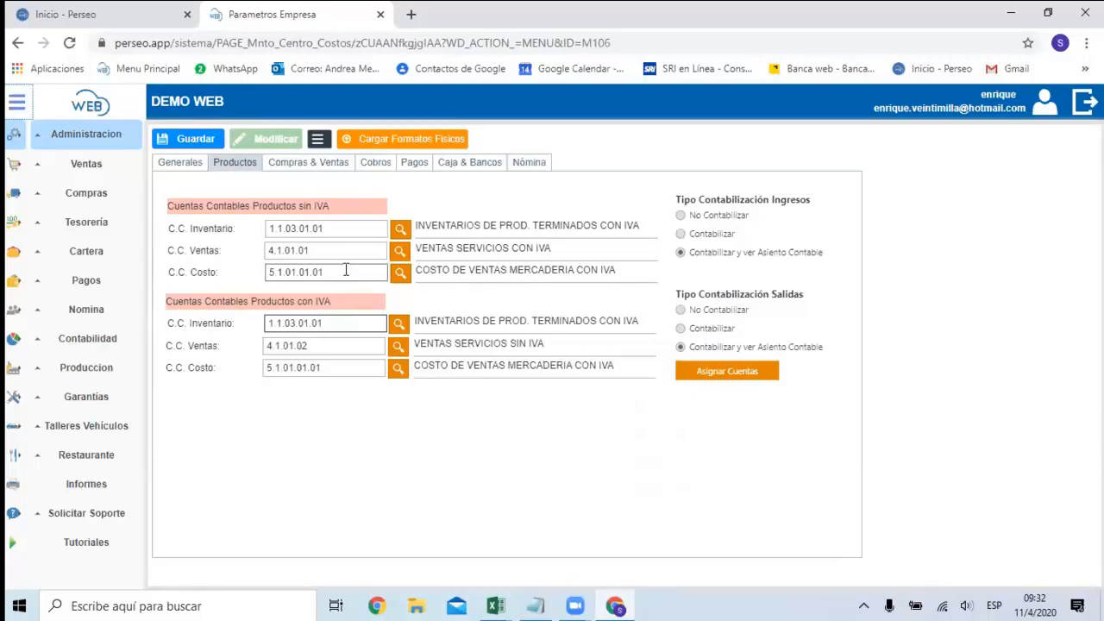
{"action": "left_click", "coordinate": [326, 229]}
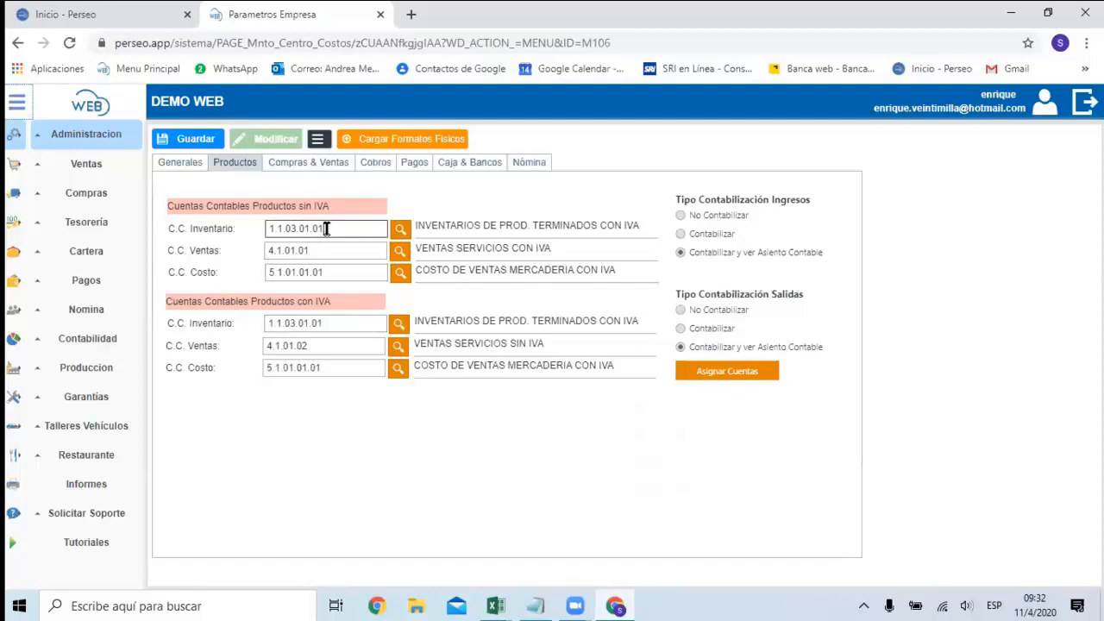
{"action": "left_click", "coordinate": [326, 321]}
{"action": "left_click", "coordinate": [337, 233]}
Compare the C.C. Ventas and C.C. Costo accounts between products without IVA and products with IVA.
{"action": "left_click", "coordinate": [319, 250]}
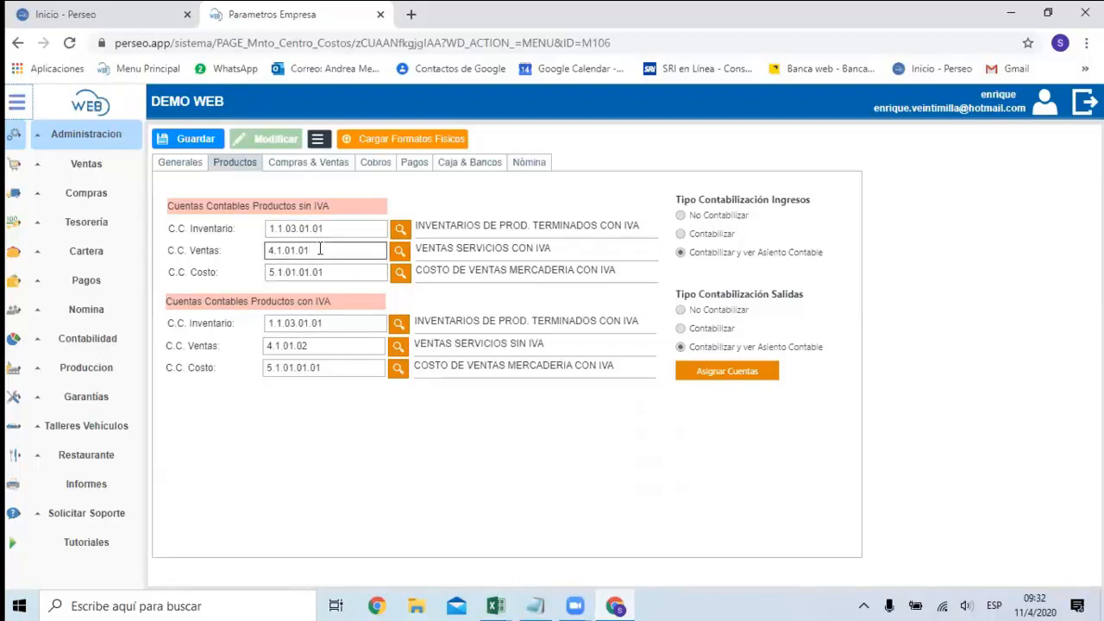
{"action": "left_click", "coordinate": [319, 345]}
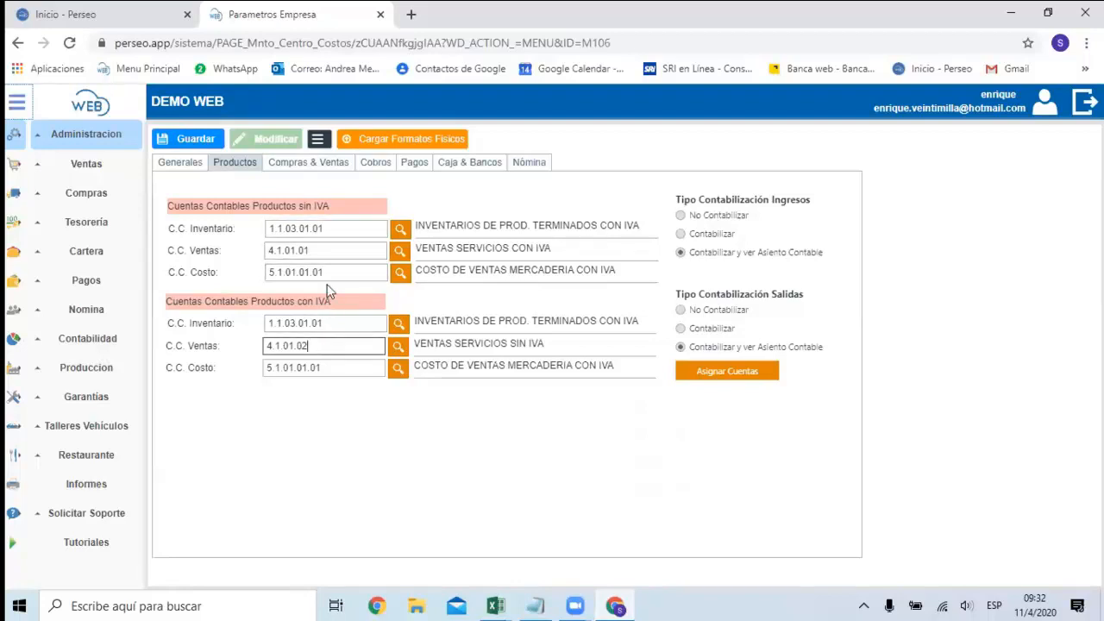
{"action": "left_click", "coordinate": [323, 251]}
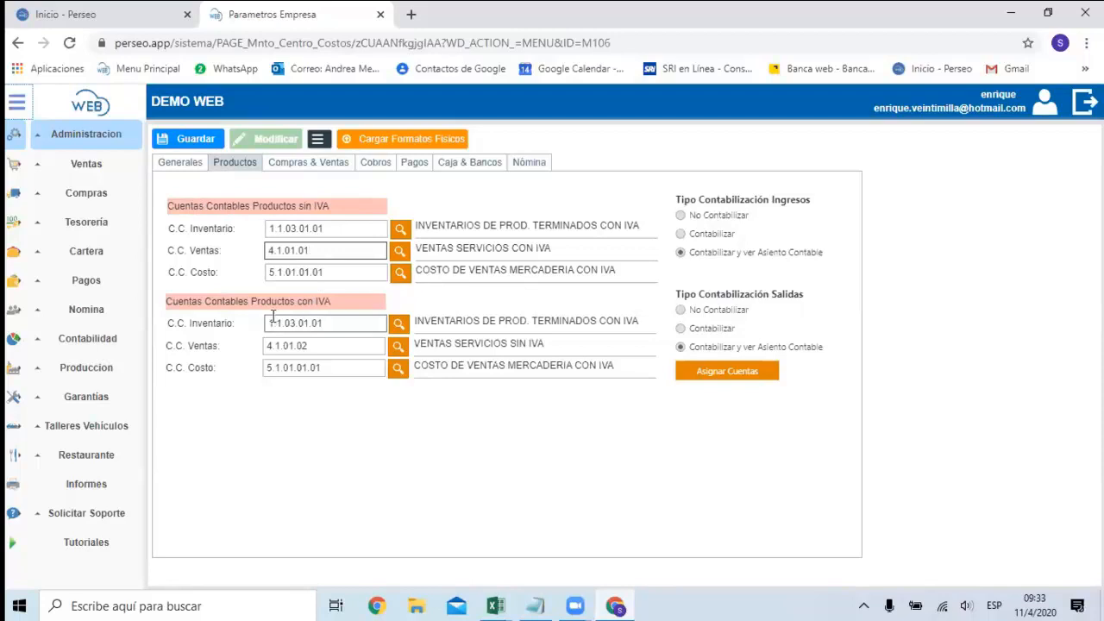
{"action": "left_click", "coordinate": [337, 354]}
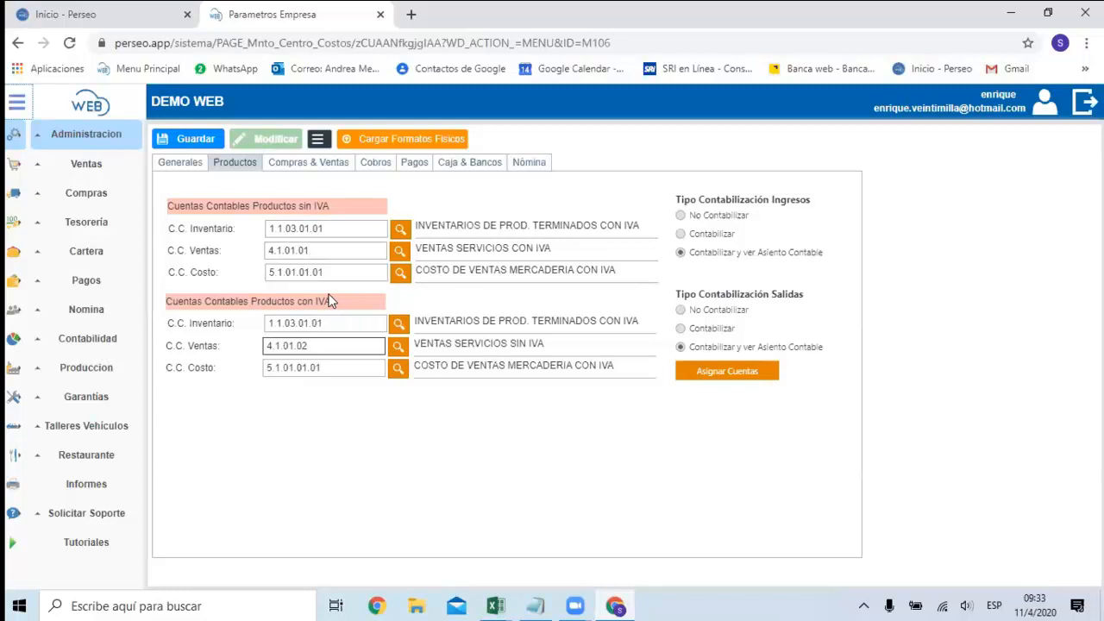
{"action": "left_click", "coordinate": [331, 368]}
{"action": "type", "text": ".01"}
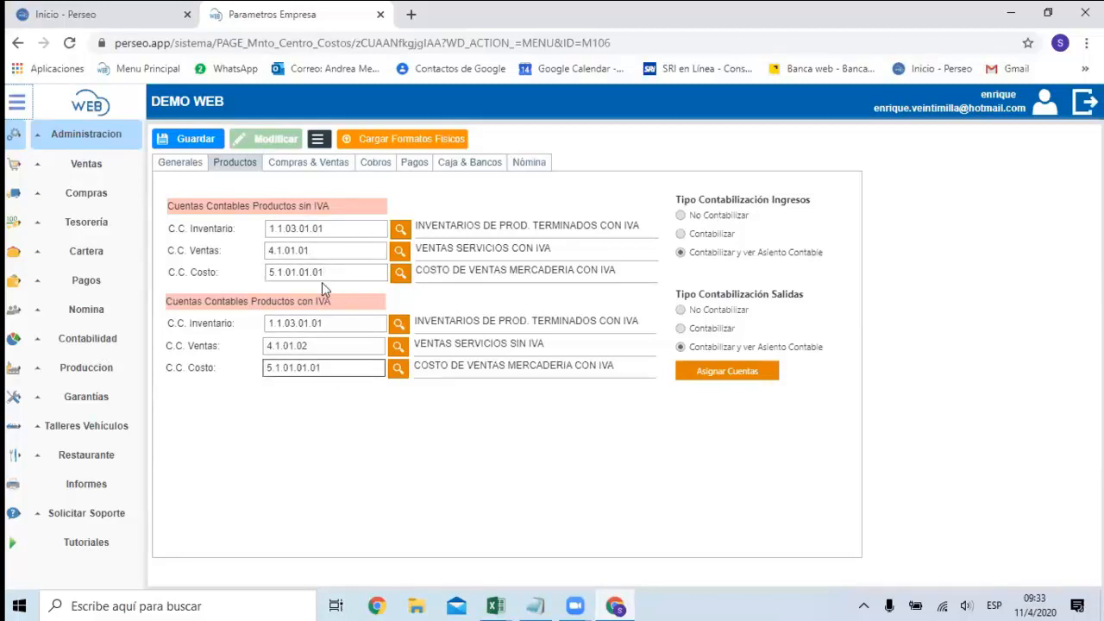
{"action": "left_click", "coordinate": [319, 251]}
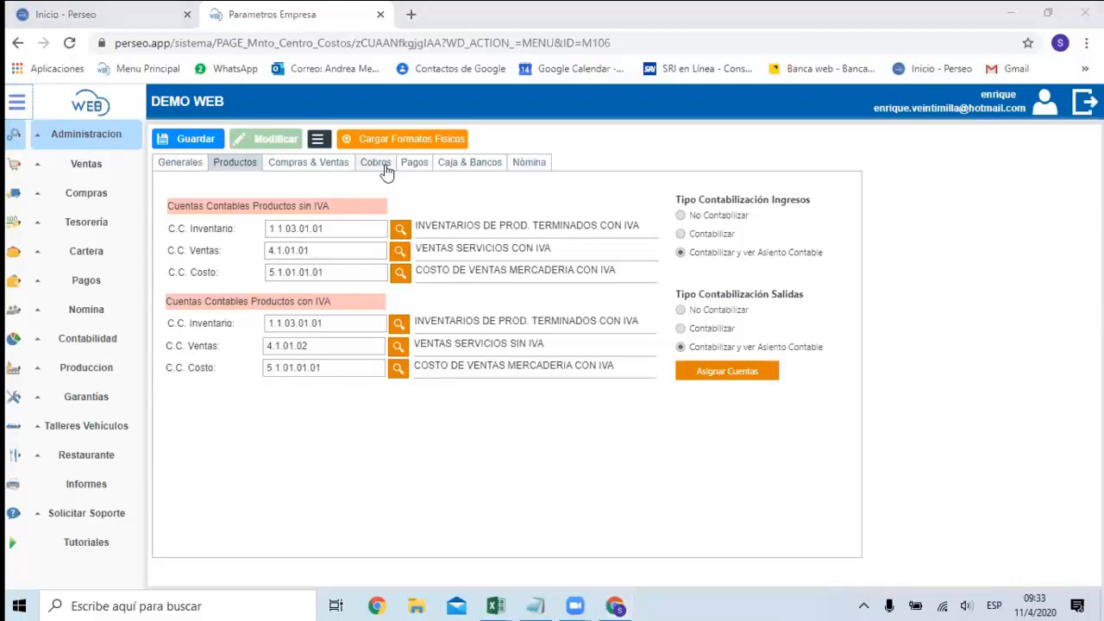
{"action": "left_click", "coordinate": [318, 250]}
Review the ledger accounts set for Compras & Ventas, Cobros, Pagos, and Caja & Bancos.
{"action": "left_click", "coordinate": [335, 172]}
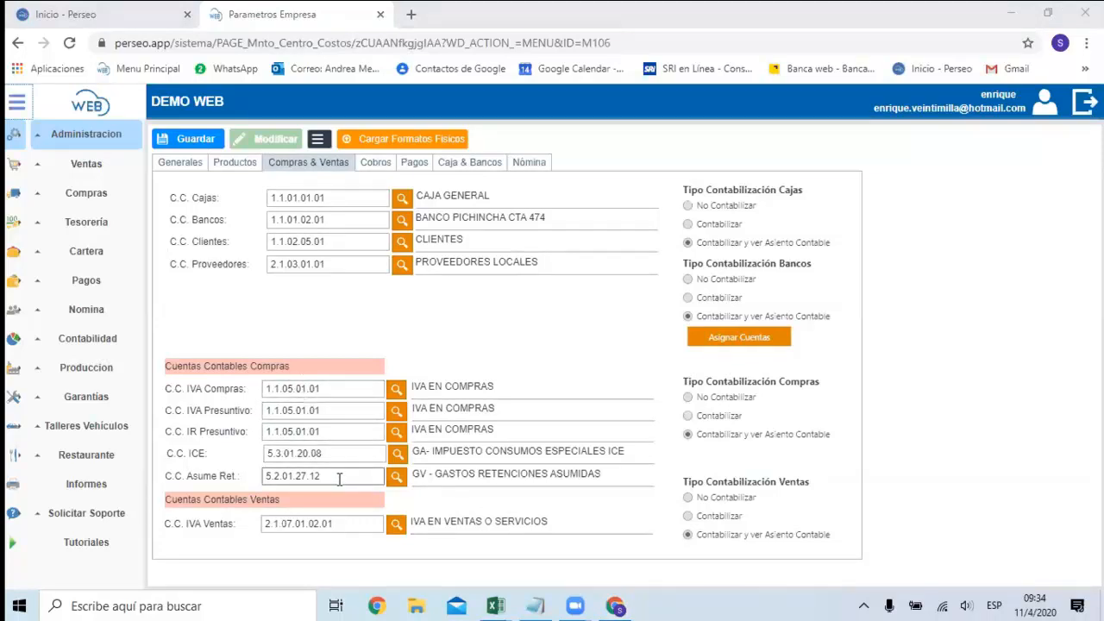
{"action": "left_click", "coordinate": [326, 524]}
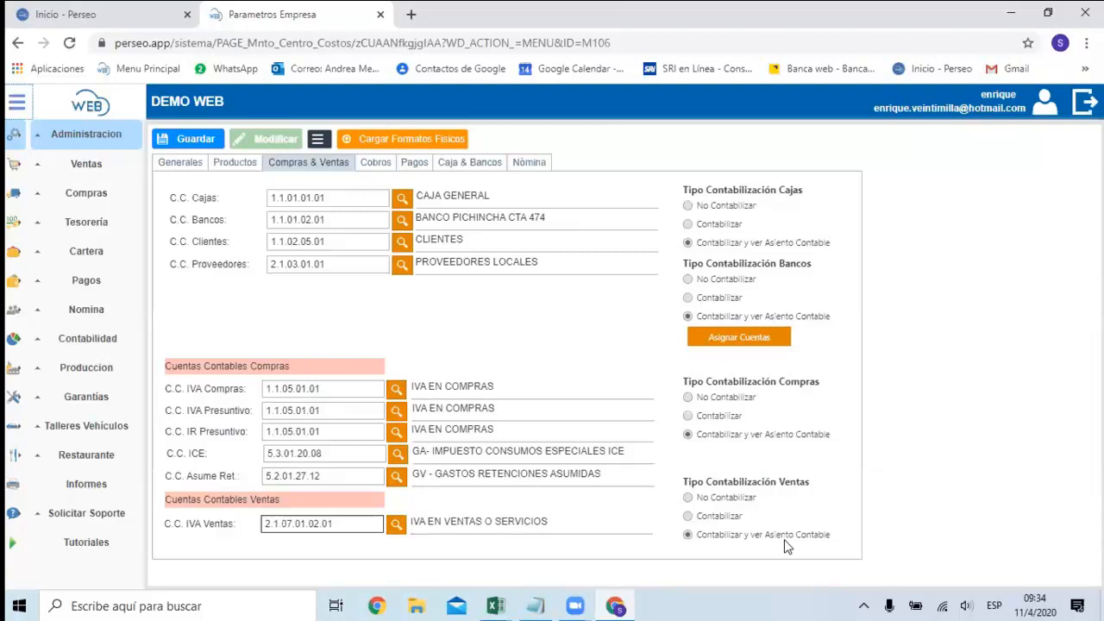
{"action": "left_click", "coordinate": [379, 166]}
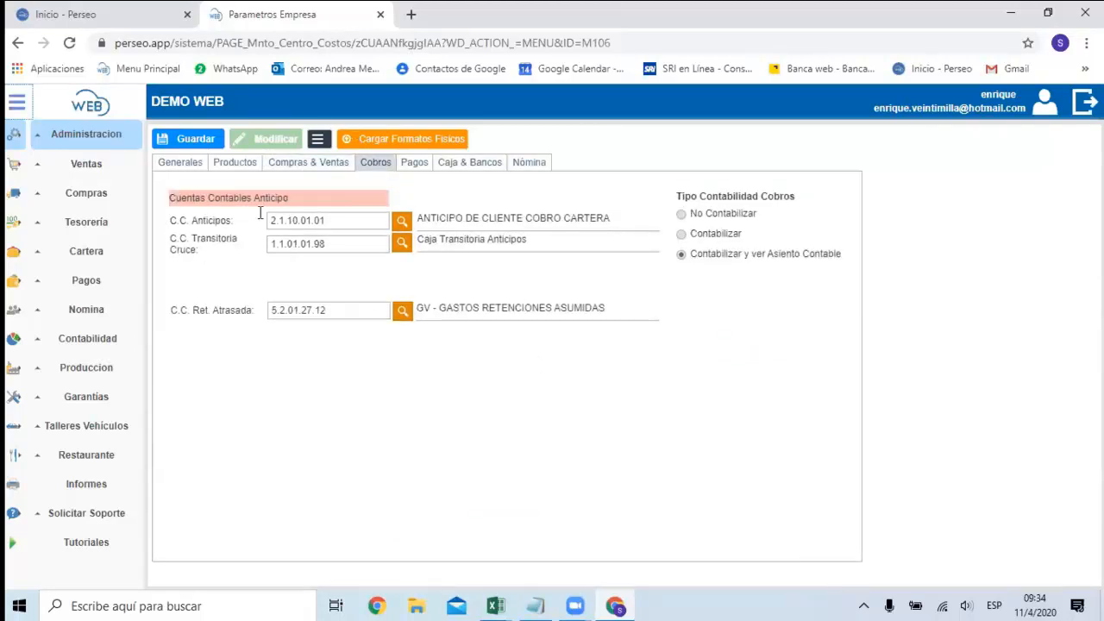
{"action": "left_click", "coordinate": [422, 164]}
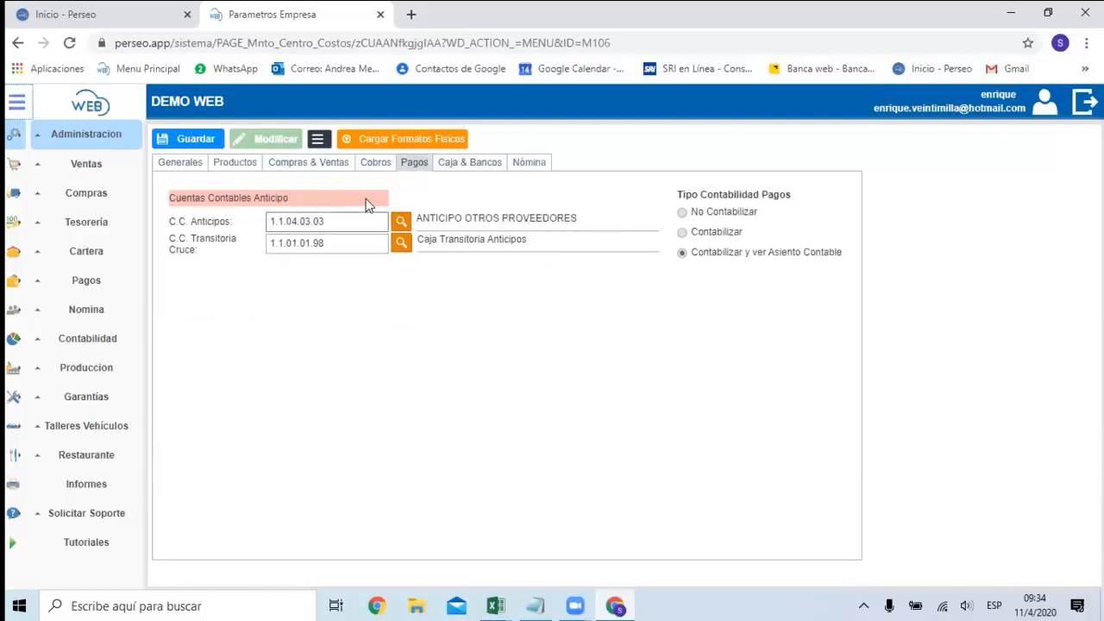
{"action": "left_click", "coordinate": [474, 166]}
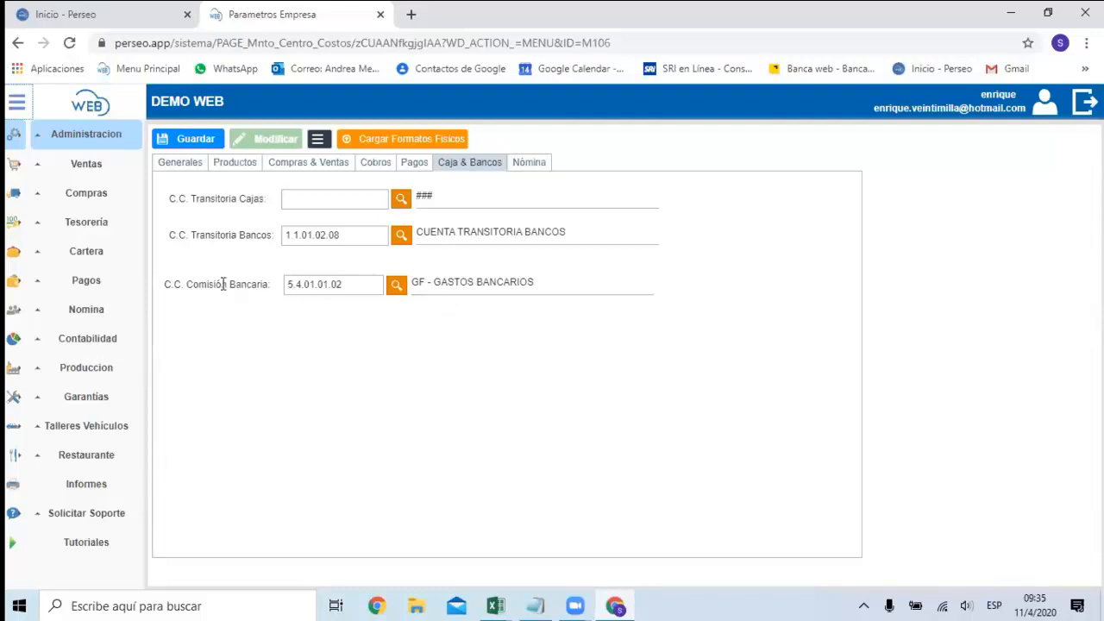
View the options in Parámetros Facturación and open the Parámetros Facturación Electrónica page.
{"action": "left_click", "coordinate": [95, 140]}
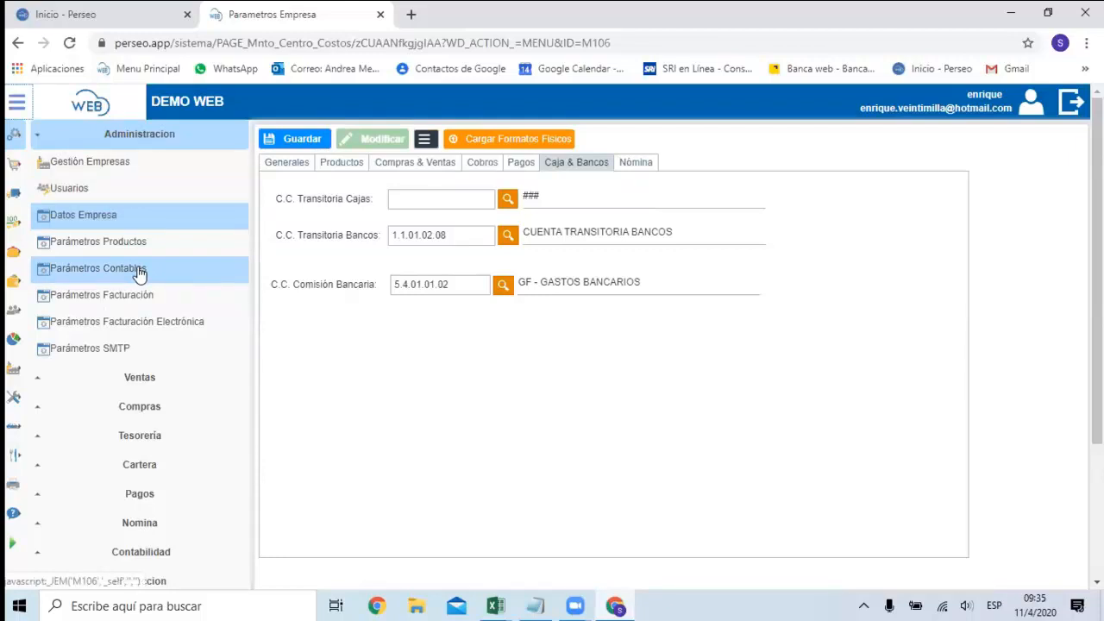
{"action": "left_click", "coordinate": [130, 305]}
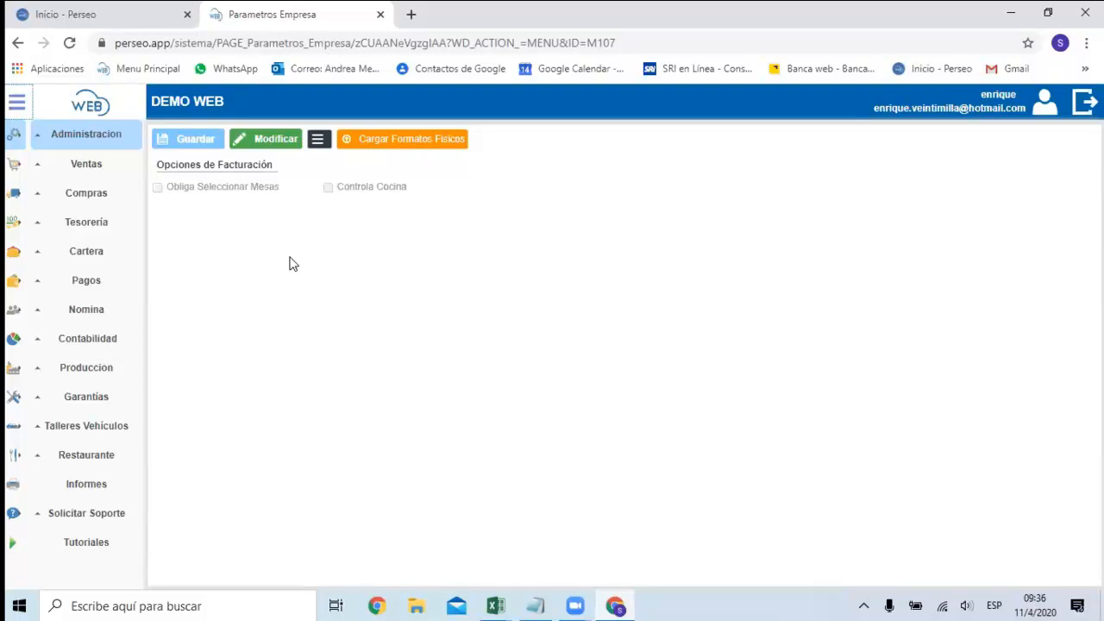
{"action": "left_click", "coordinate": [100, 145]}
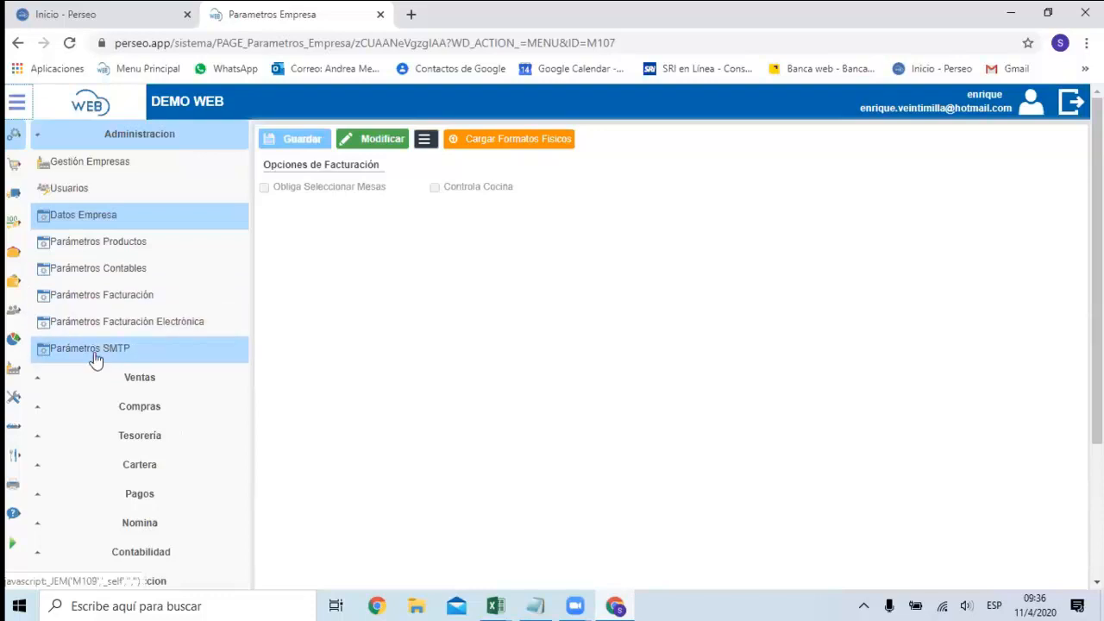
{"action": "left_click", "coordinate": [160, 328]}
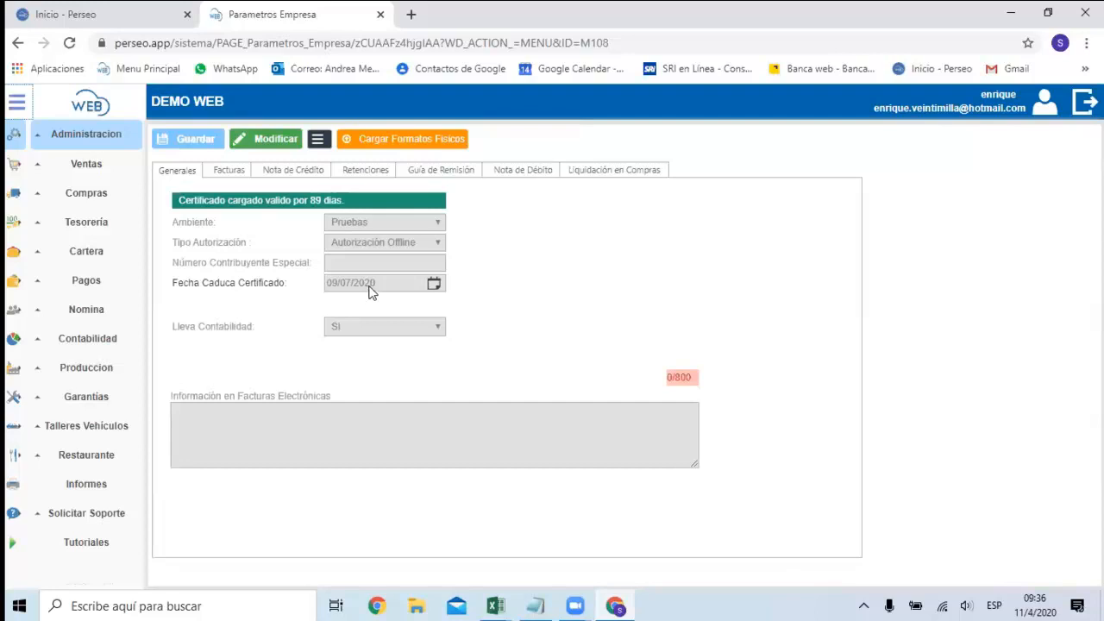
Enable editing of the general electronic invoicing settings and view the certificate file picker, cancelling it without choosing a file.
{"action": "left_click", "coordinate": [274, 145]}
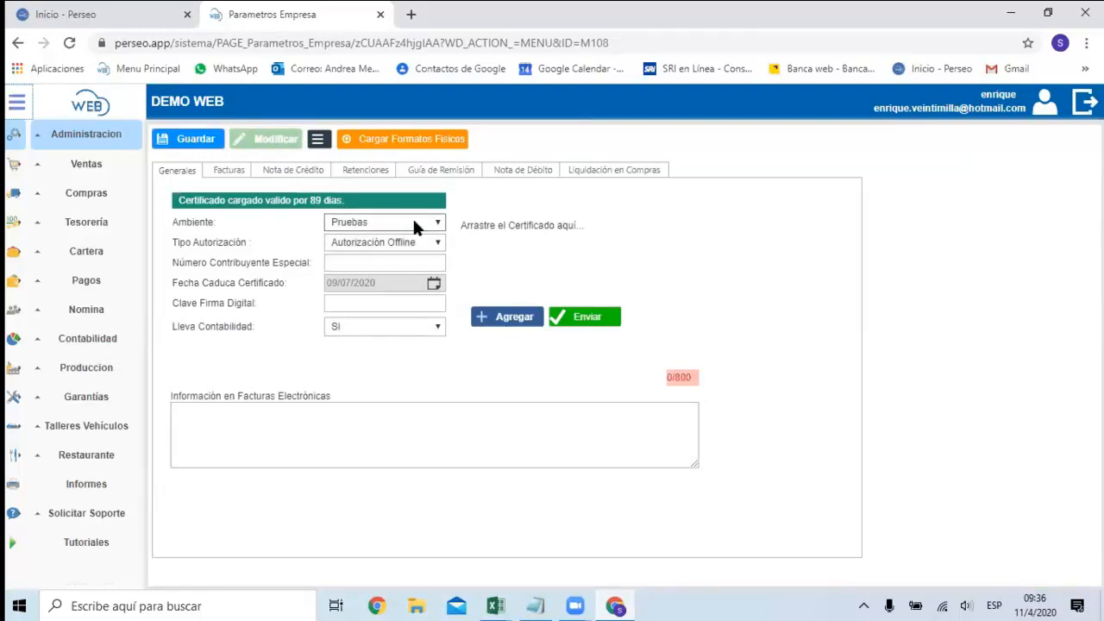
{"action": "left_click", "coordinate": [501, 317]}
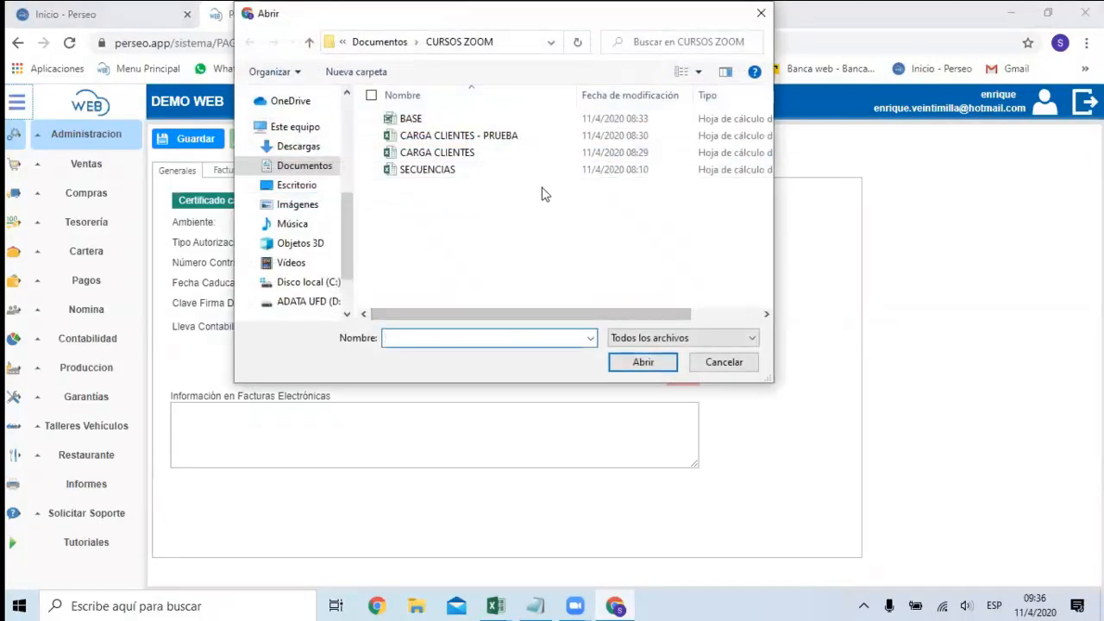
{"action": "left_click", "coordinate": [723, 362]}
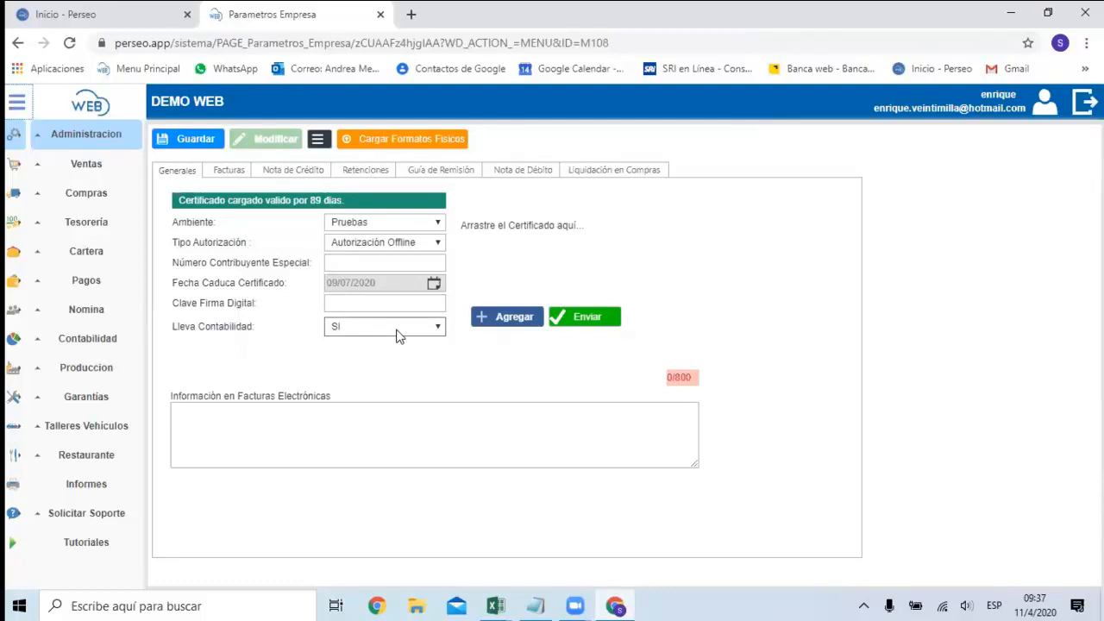
{"action": "left_click", "coordinate": [243, 423]}
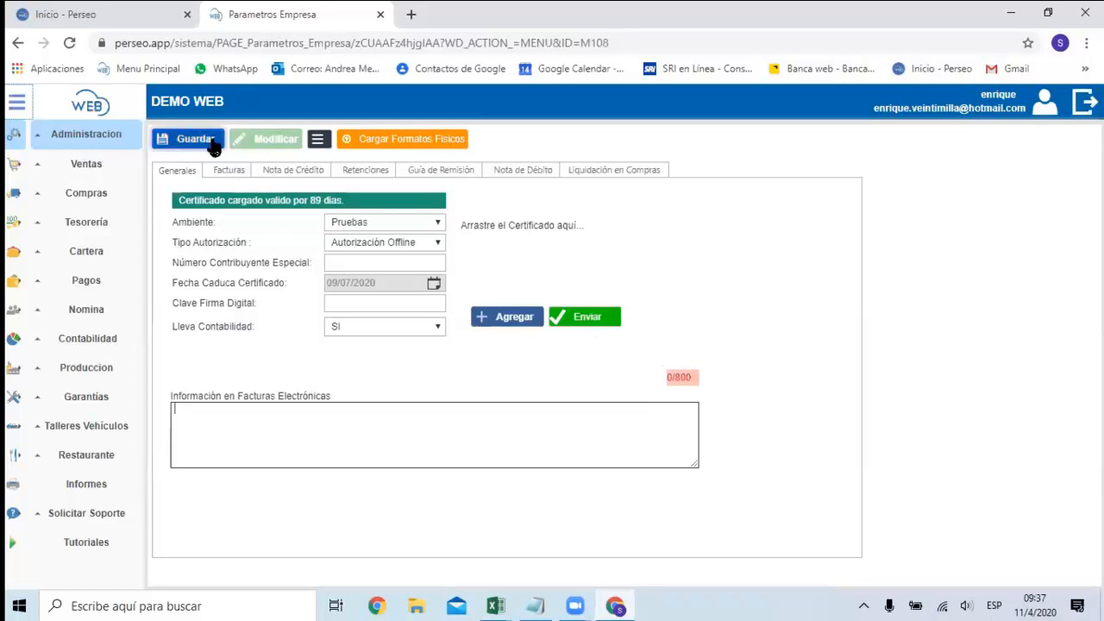
Look through the SQL definitions of the electronic document types, including Guía de Remisión and Retenciones, and save the electronic invoicing parameters.
{"action": "left_click", "coordinate": [293, 171]}
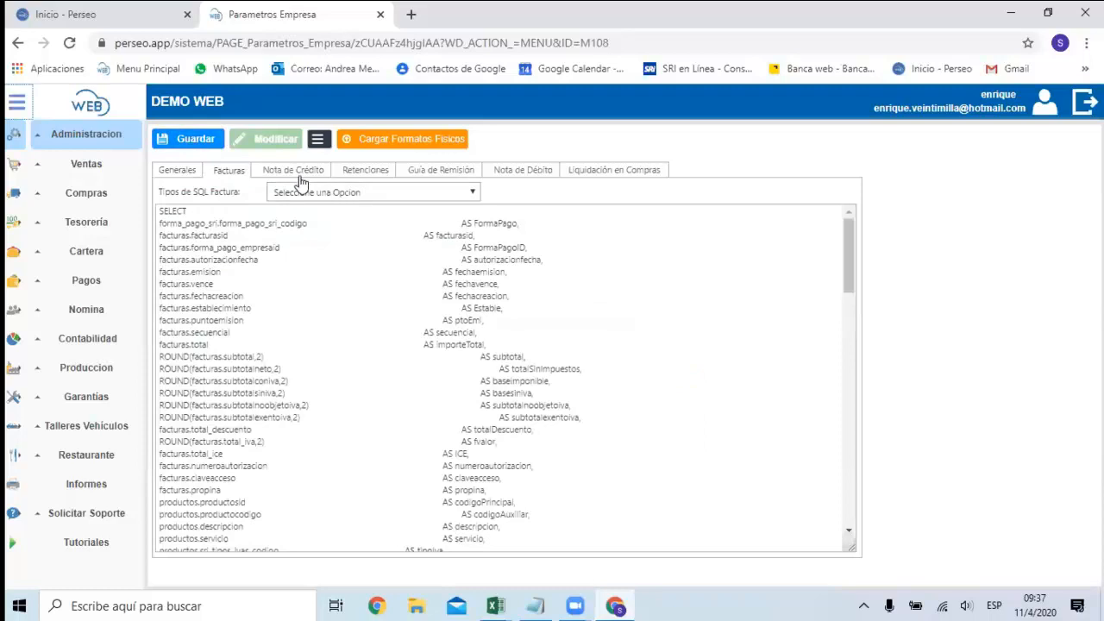
{"action": "left_click", "coordinate": [362, 173]}
{"action": "left_click", "coordinate": [459, 173]}
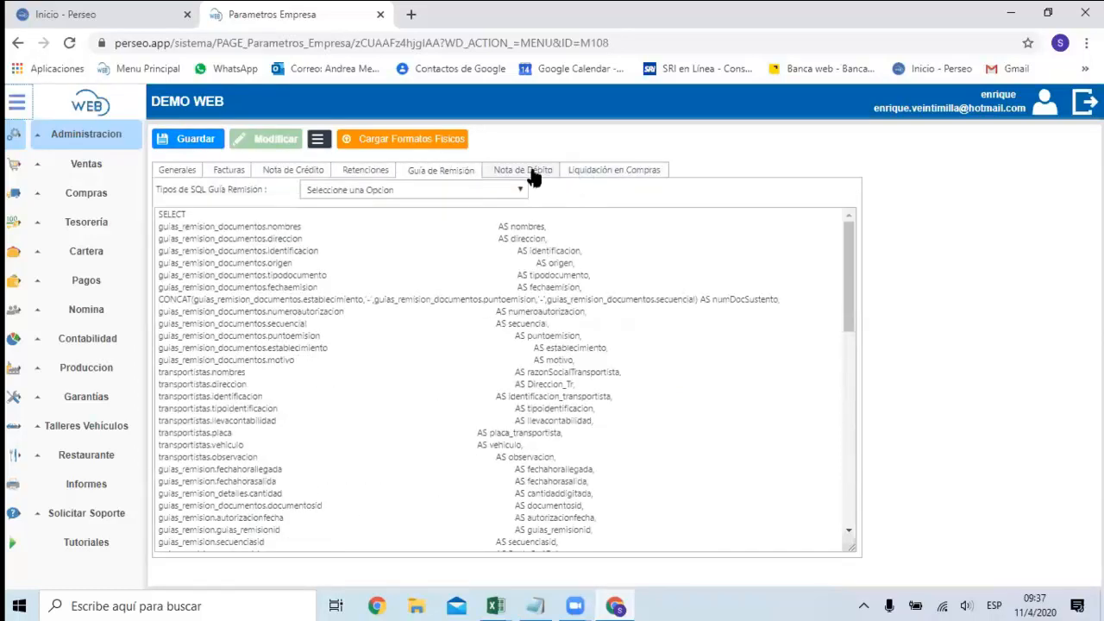
{"action": "left_click", "coordinate": [594, 171]}
{"action": "left_click", "coordinate": [435, 172]}
{"action": "left_click", "coordinate": [363, 173]}
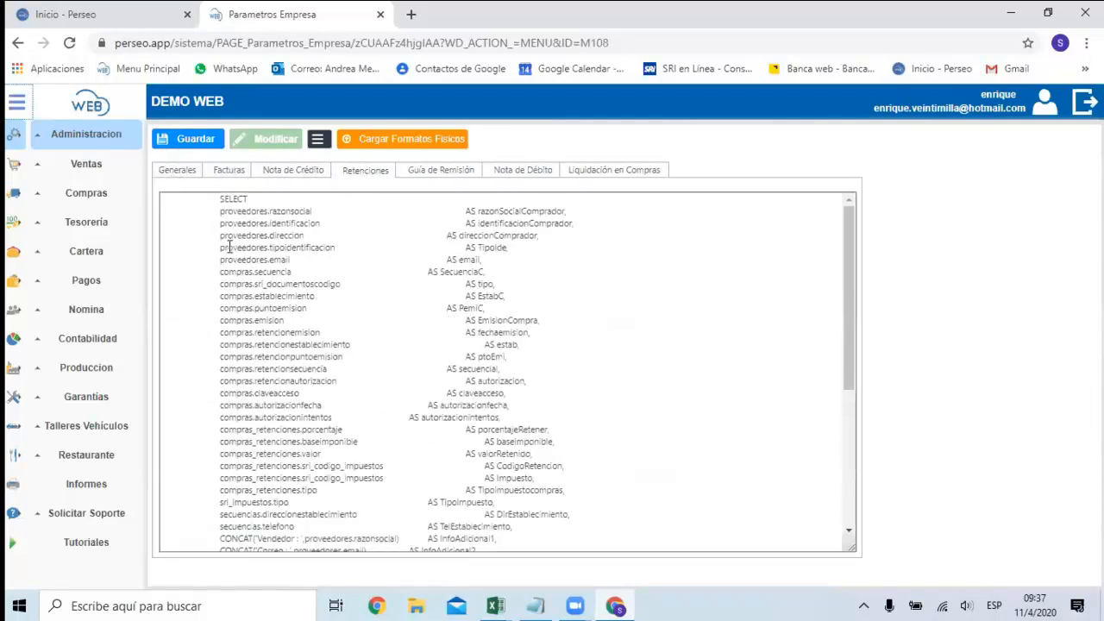
{"action": "left_click", "coordinate": [205, 144]}
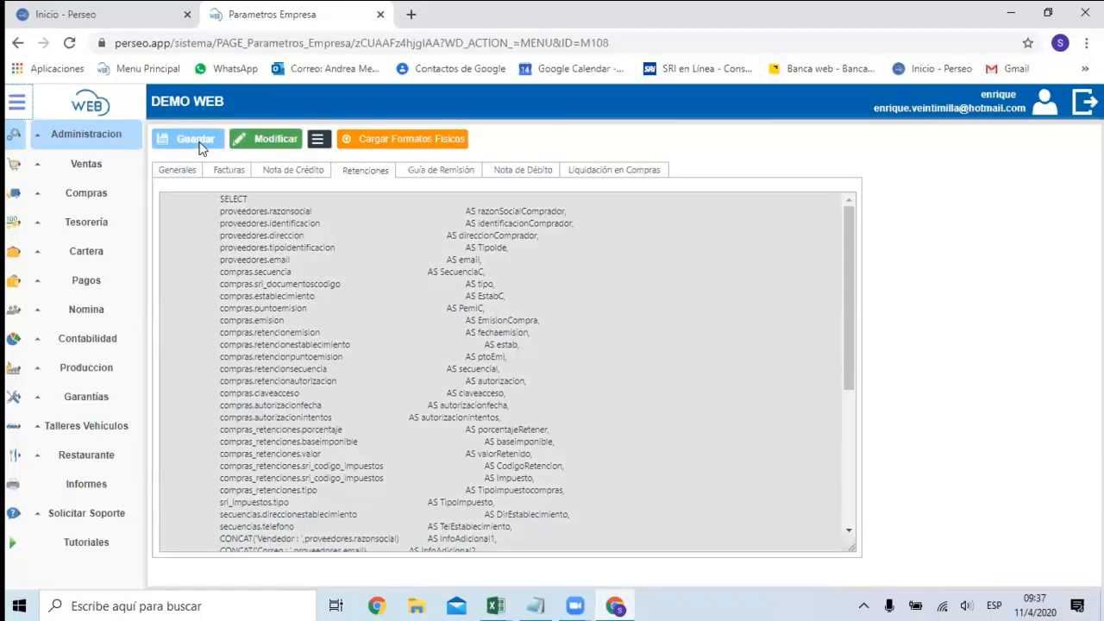
Open Parámetros SMTP for editing and examine the server, user and port fields.
{"action": "left_click", "coordinate": [89, 140]}
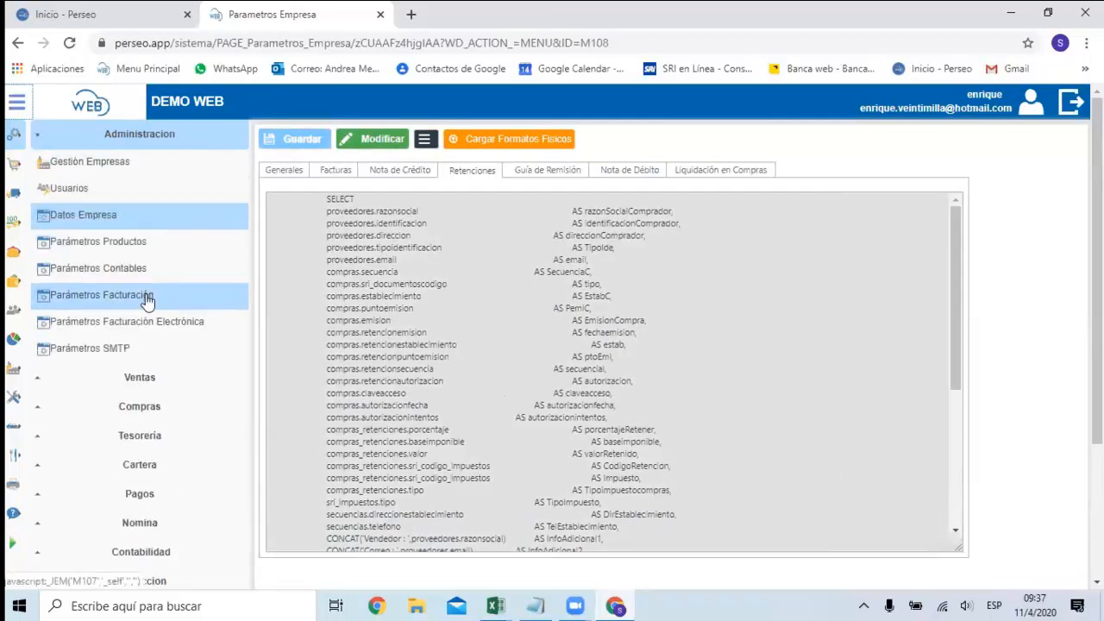
{"action": "left_click", "coordinate": [99, 357]}
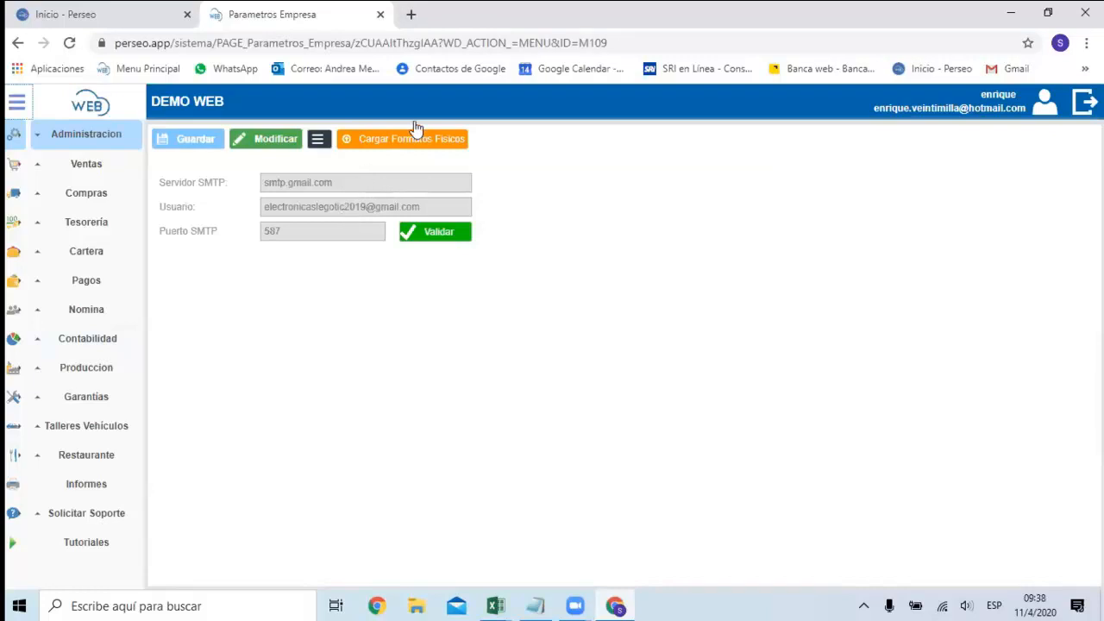
{"action": "left_click", "coordinate": [269, 141]}
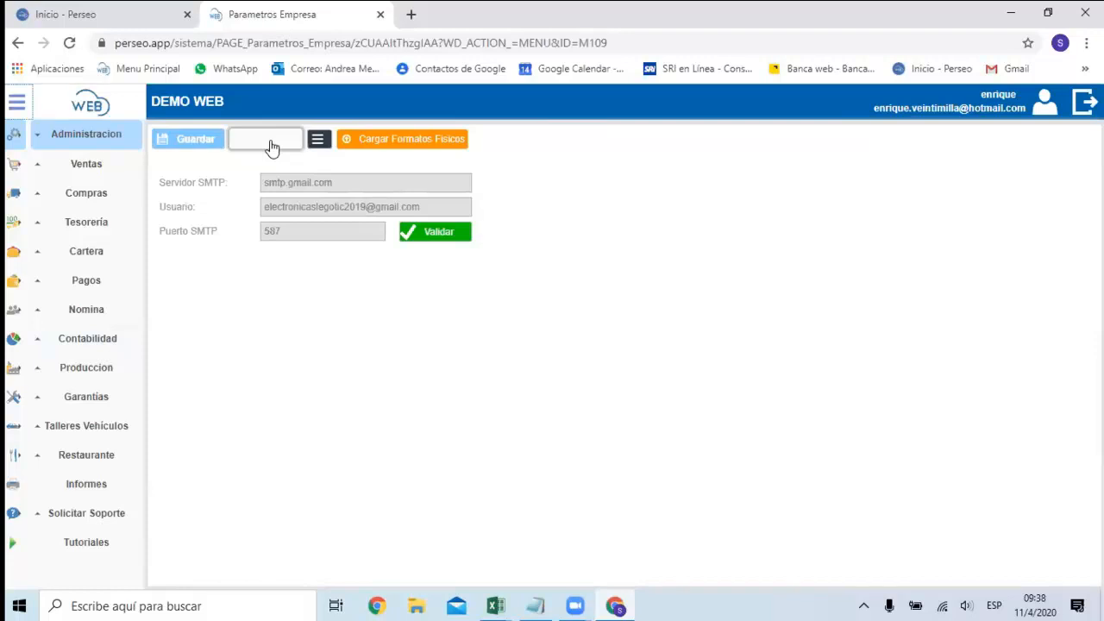
{"action": "left_click", "coordinate": [340, 182]}
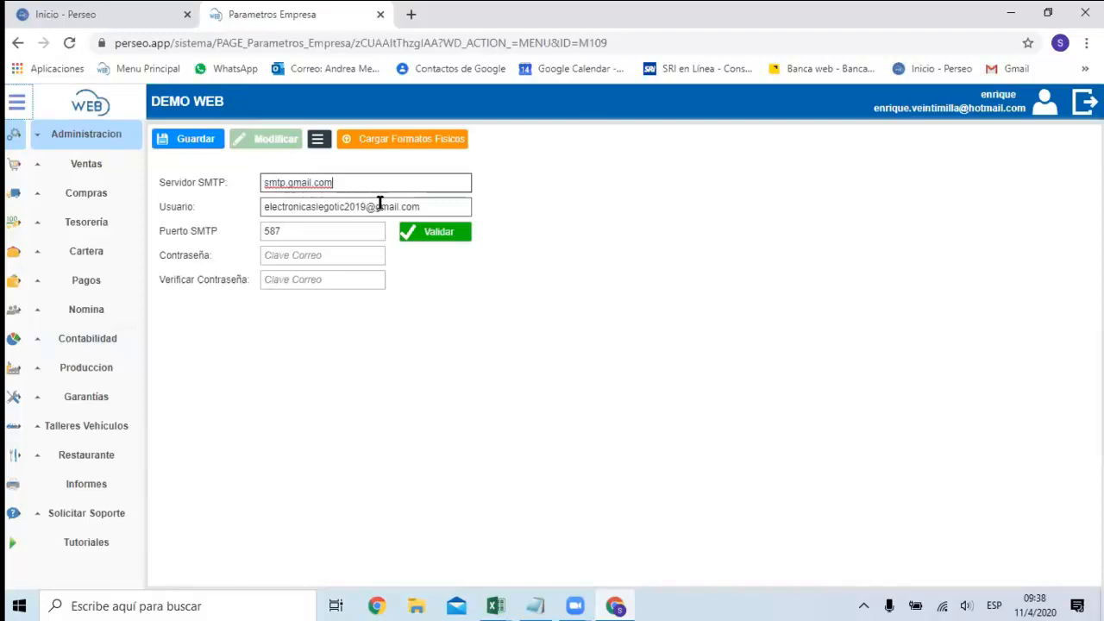
{"action": "left_click", "coordinate": [417, 207]}
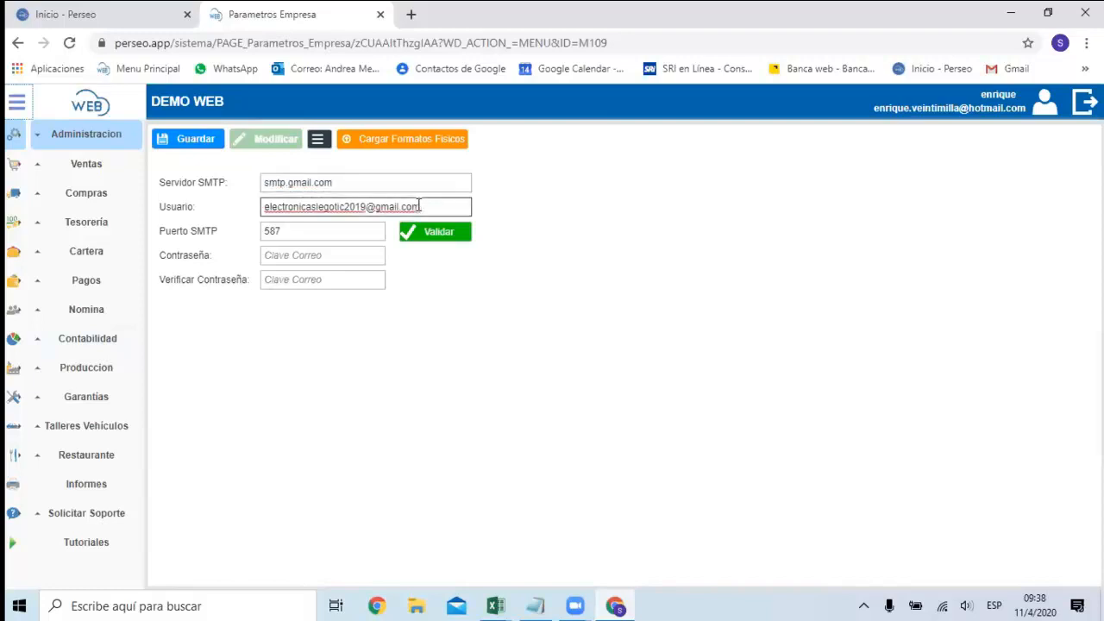
{"action": "left_click", "coordinate": [309, 230]}
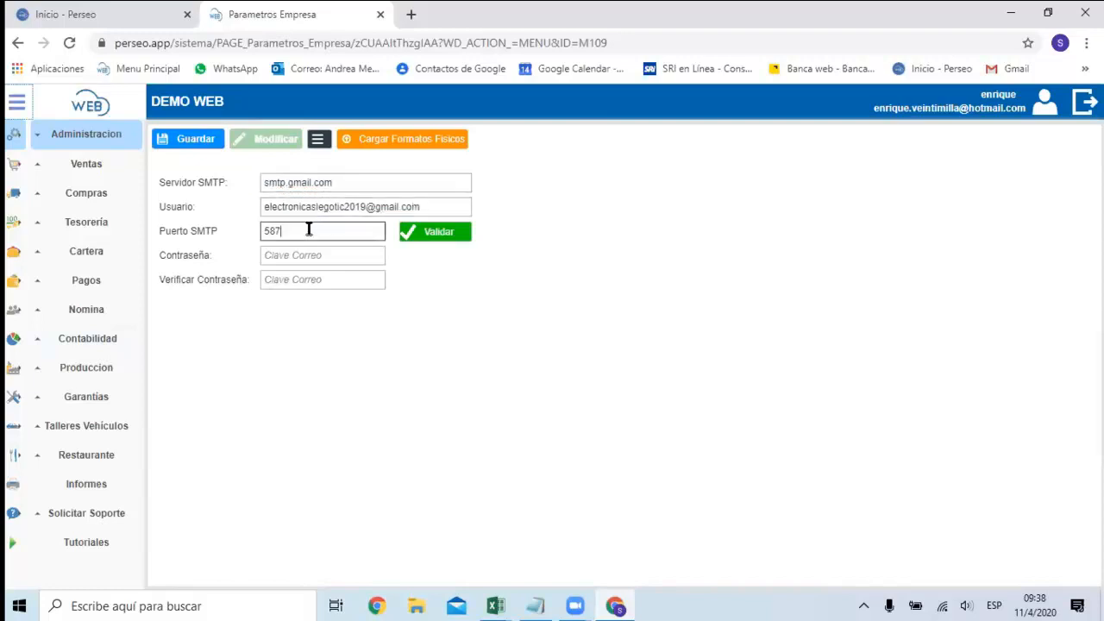
Validate the SMTP connection and save the SMTP parameters.
{"action": "left_click", "coordinate": [440, 239]}
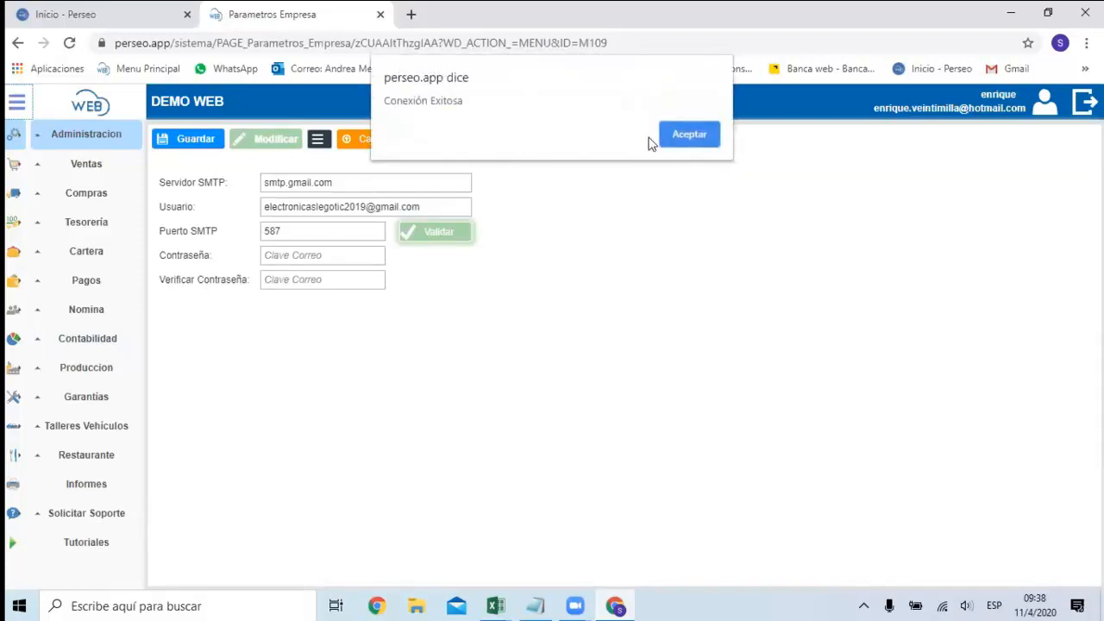
{"action": "left_click", "coordinate": [692, 135]}
{"action": "left_click", "coordinate": [201, 146]}
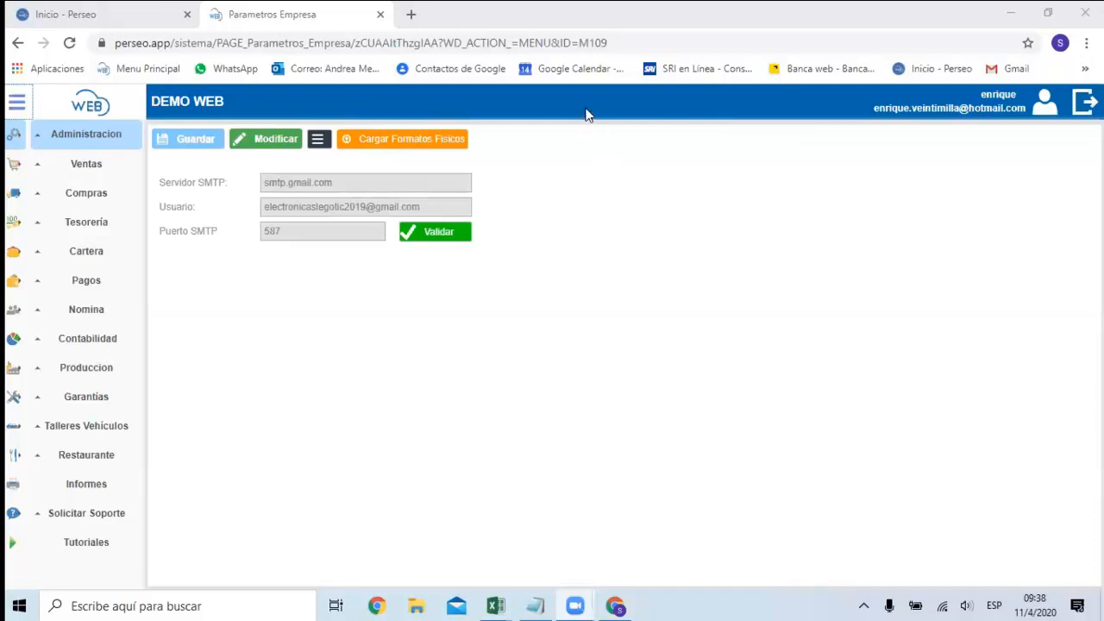
View the company's general data in the Datos Empresa section of Administracion.
{"action": "left_click", "coordinate": [99, 142]}
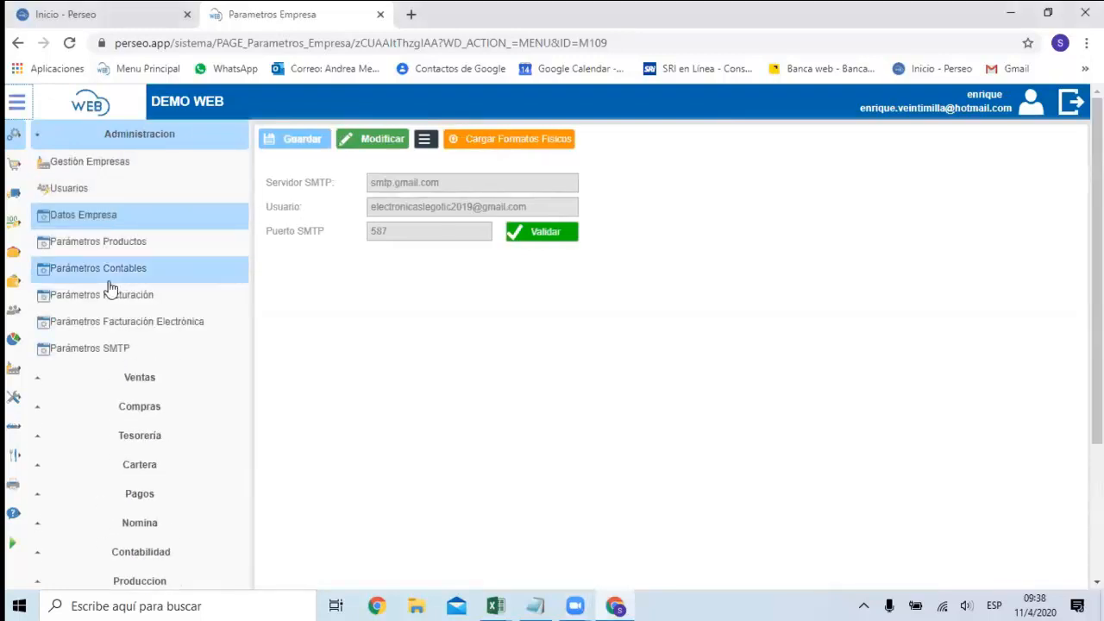
{"action": "left_click", "coordinate": [43, 141]}
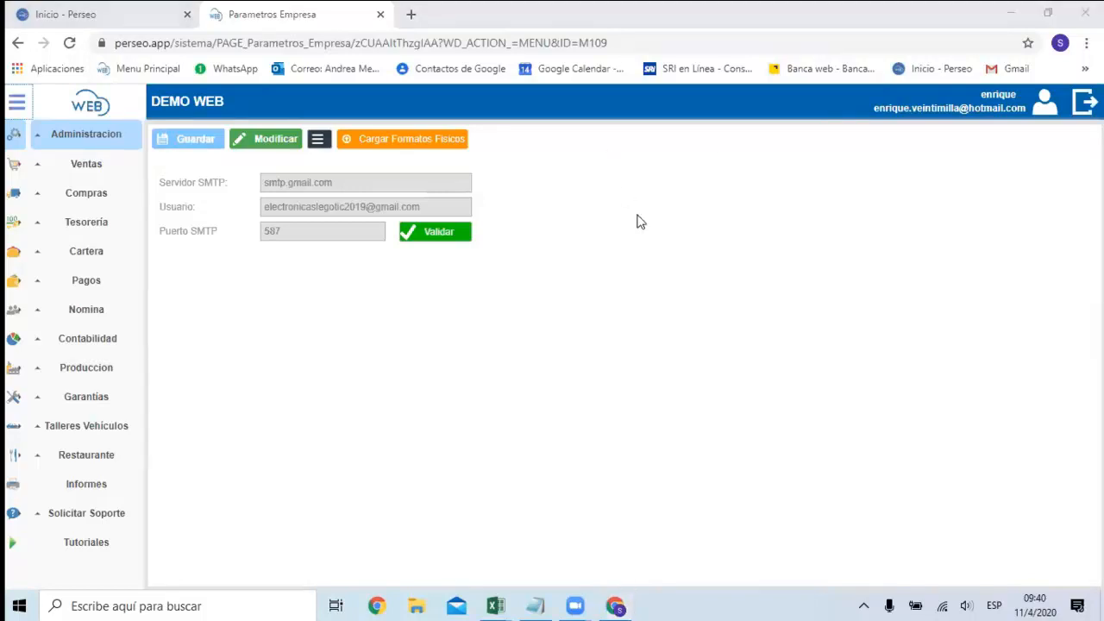
{"action": "left_click", "coordinate": [103, 143]}
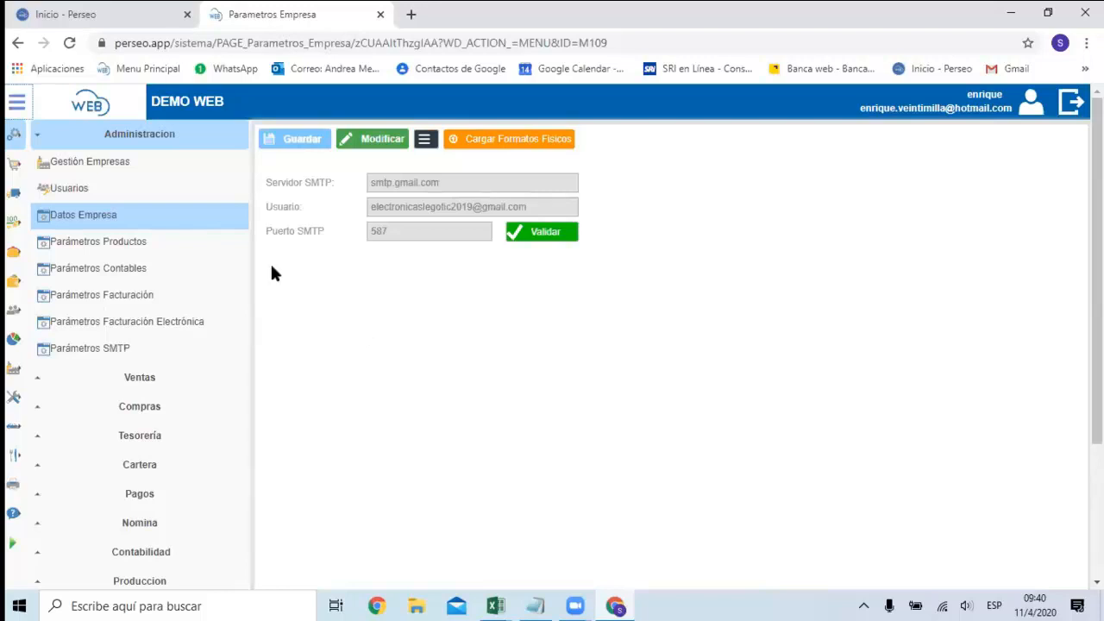
{"action": "left_click", "coordinate": [103, 220]}
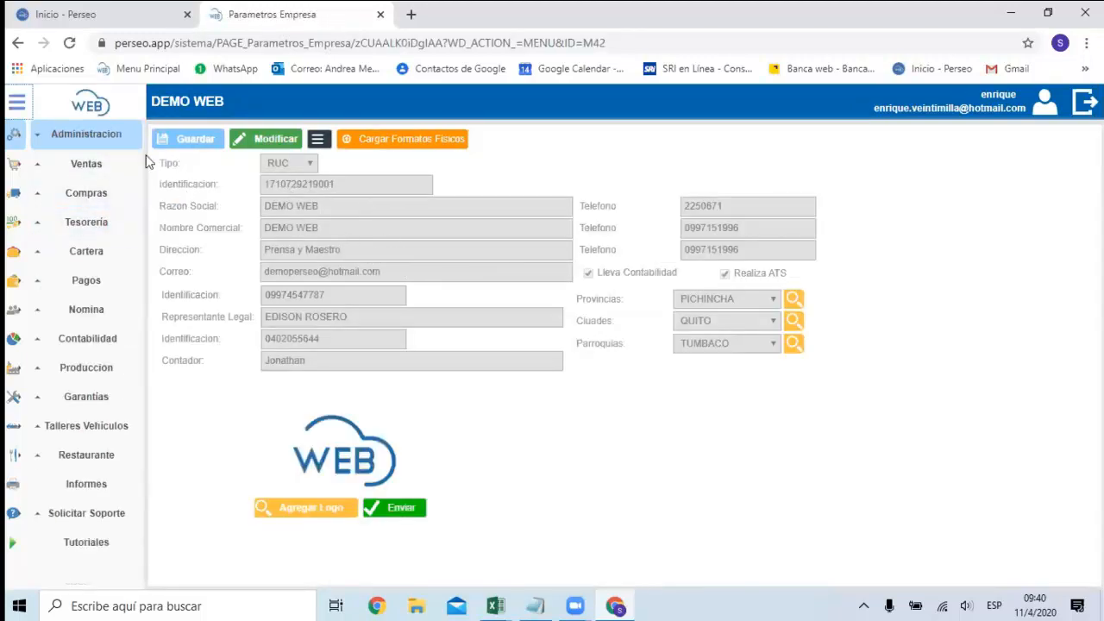
{"action": "left_click", "coordinate": [113, 137]}
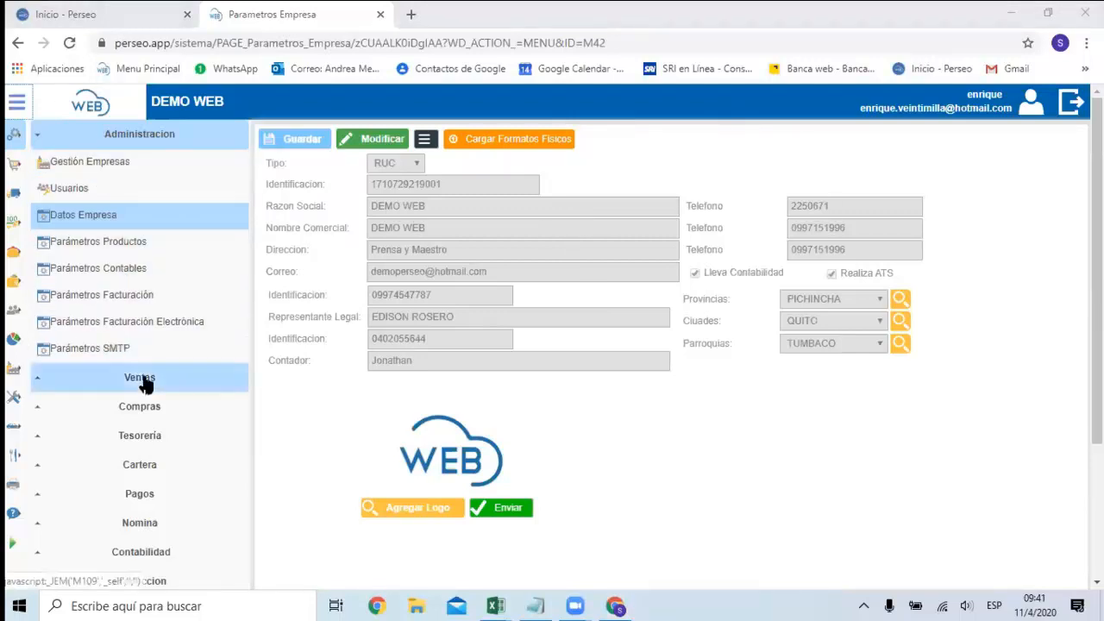
{"action": "left_click", "coordinate": [37, 135]}
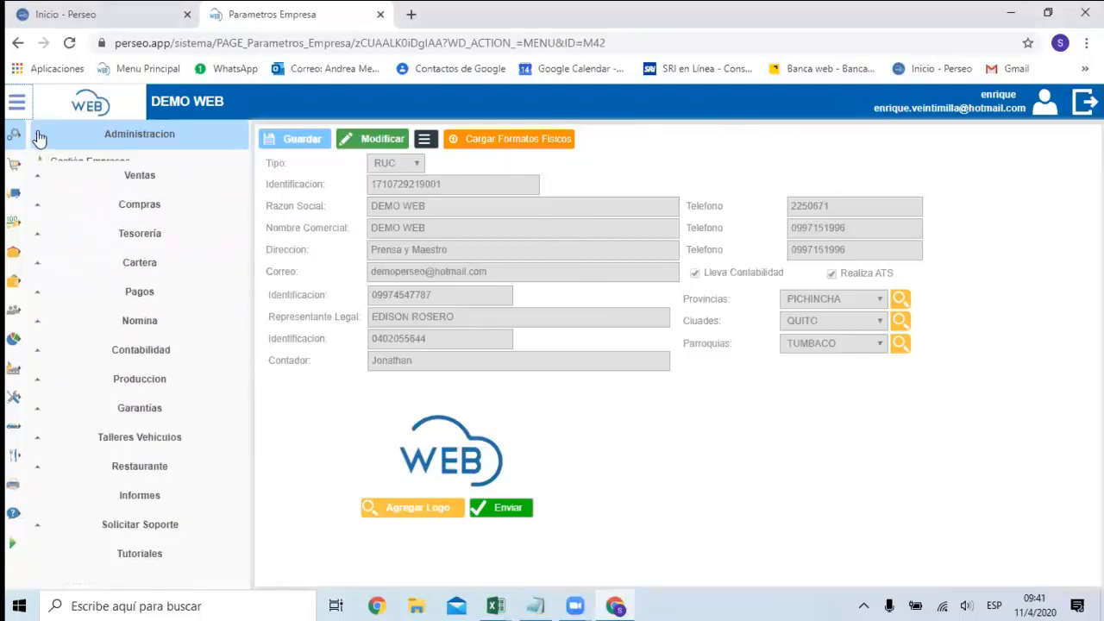
Create and save a product line named LINEA BLANCA under Compras, and return to the product line list.
{"action": "left_click", "coordinate": [97, 194]}
{"action": "scroll", "coordinate": [102, 172], "scroll_direction": "down", "scroll_amount": 1}
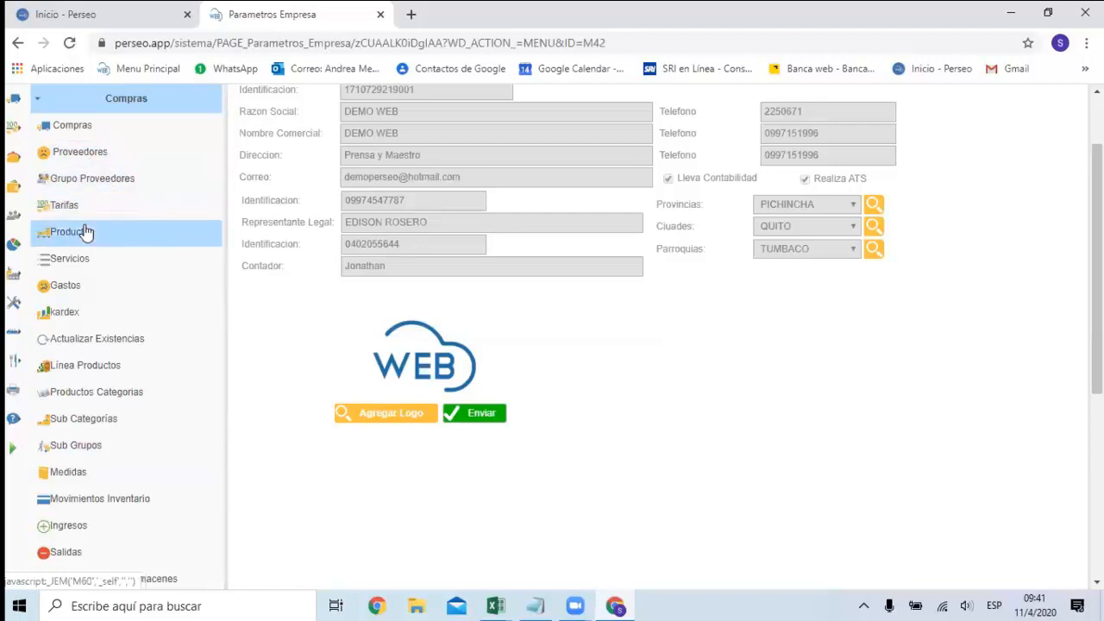
{"action": "left_click", "coordinate": [97, 369]}
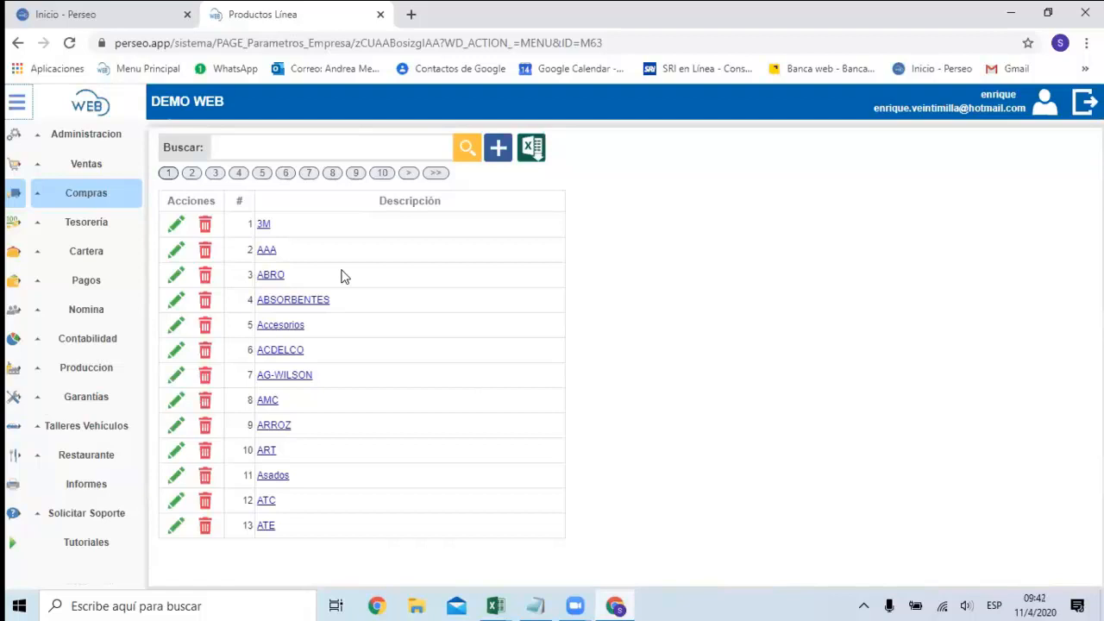
{"action": "left_click", "coordinate": [506, 154]}
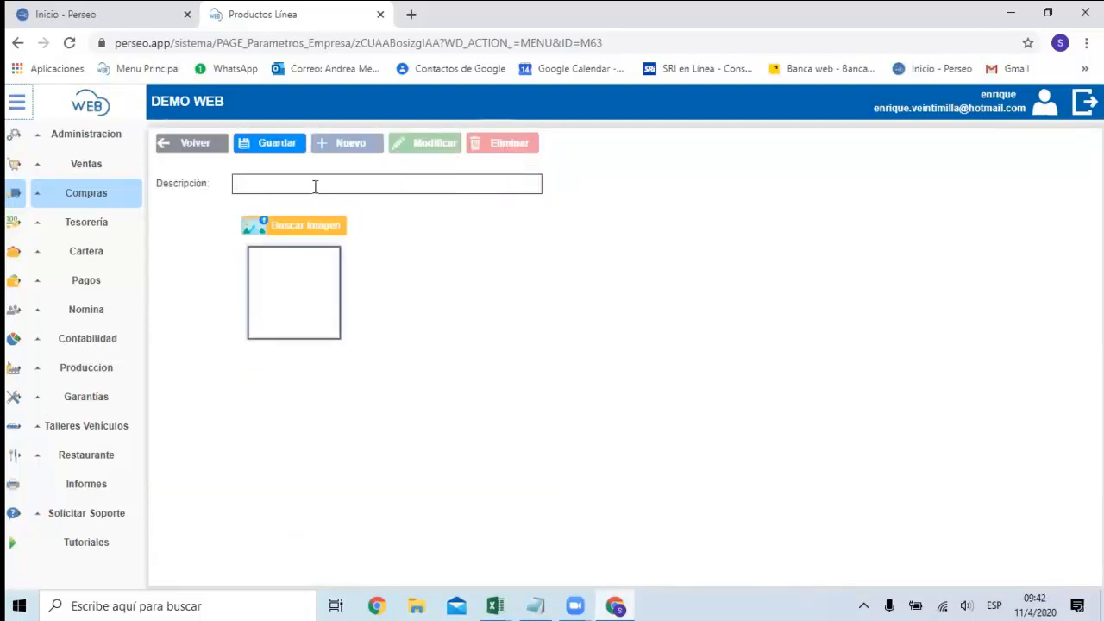
{"action": "type", "text": "K"}
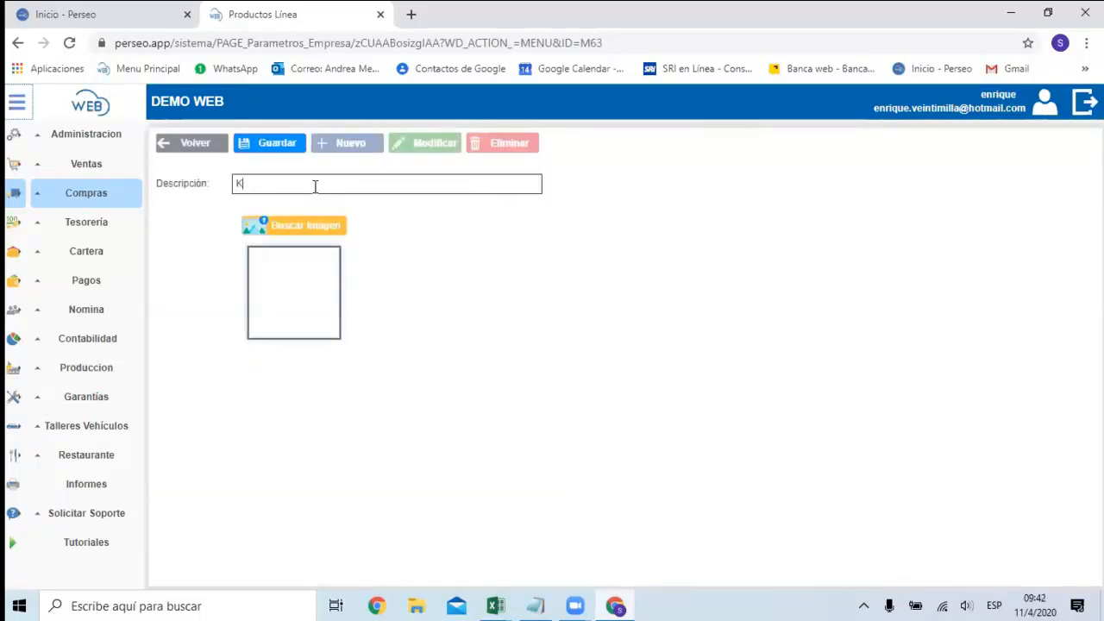
{"action": "key", "text": "BackSpace"}
{"action": "type", "text": "LINEA B"}
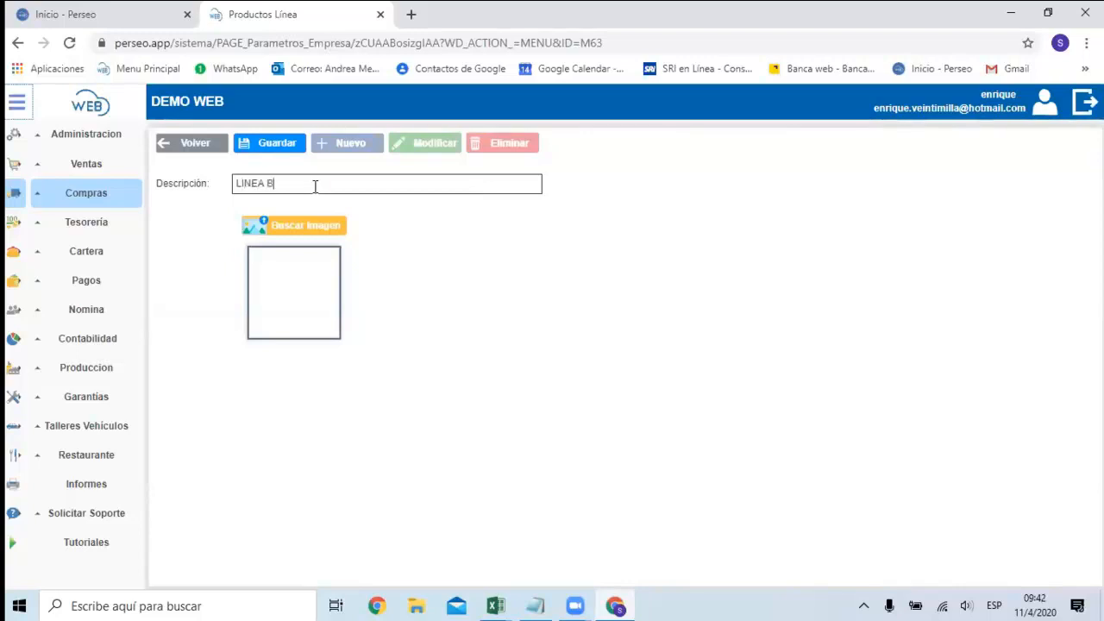
{"action": "type", "text": "LANCA"}
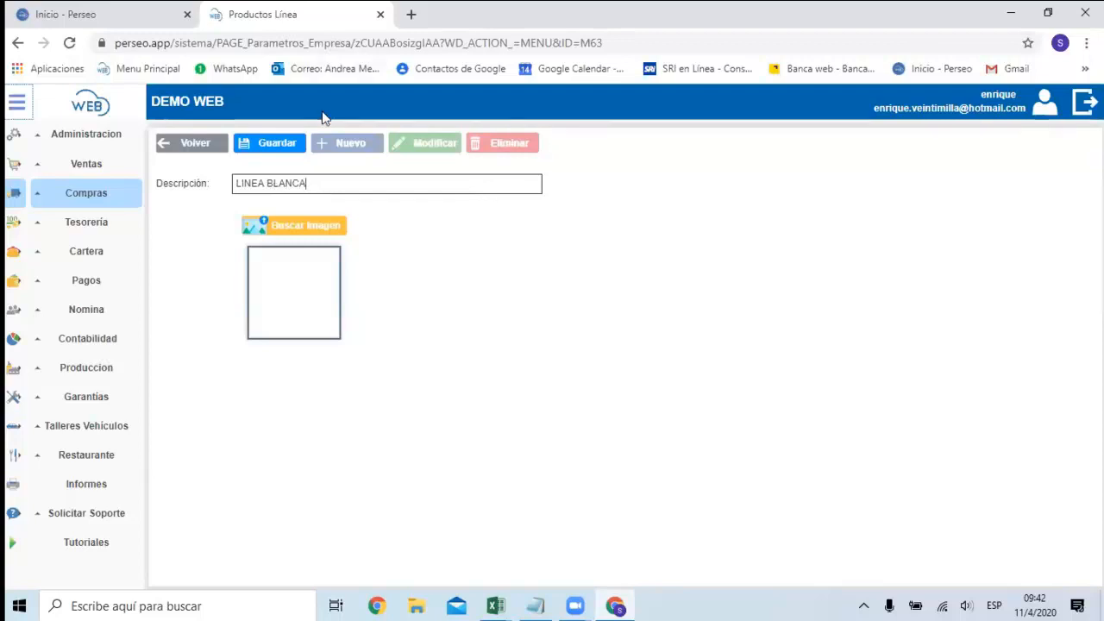
{"action": "left_click", "coordinate": [290, 138]}
{"action": "left_click", "coordinate": [176, 148]}
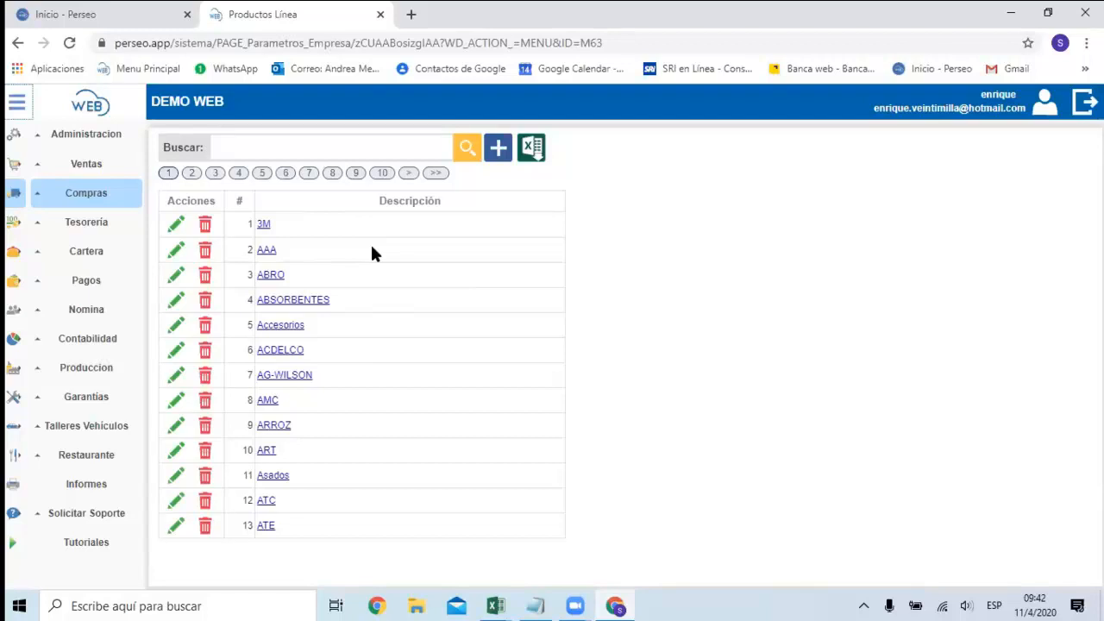
Create and save a product category named COCINAS in Productos Categorias.
{"action": "left_click", "coordinate": [90, 200]}
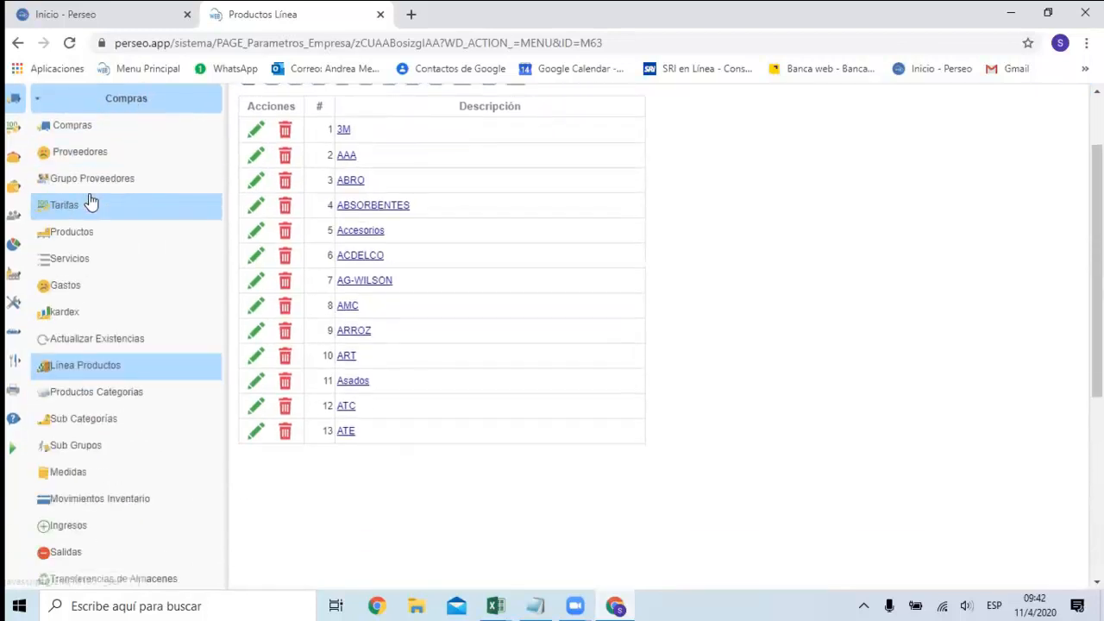
{"action": "left_click", "coordinate": [78, 403]}
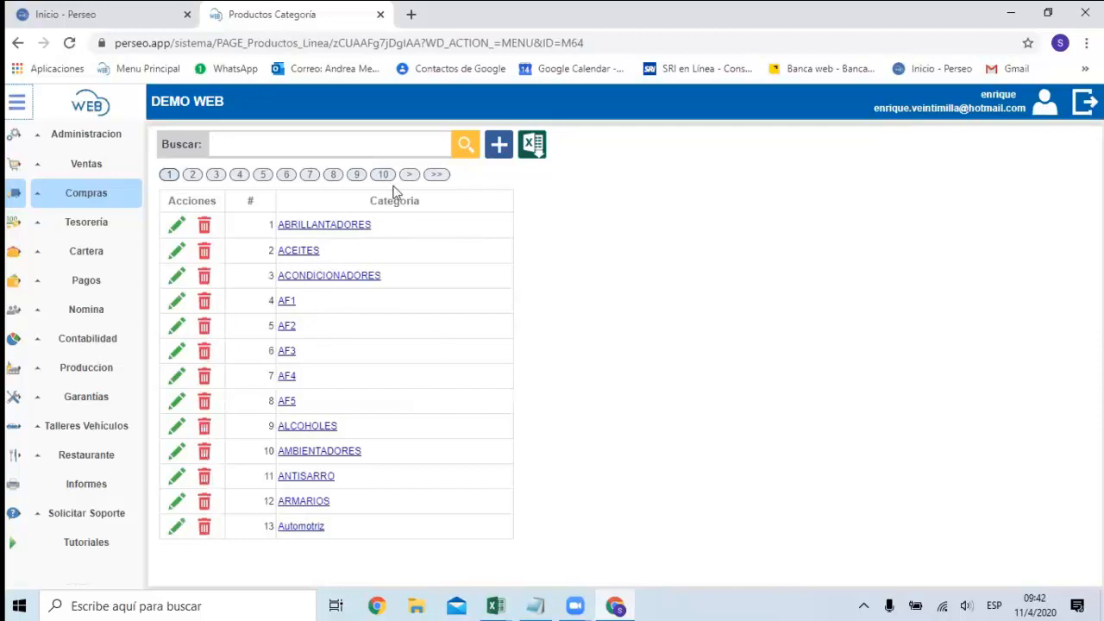
{"action": "left_click", "coordinate": [499, 144]}
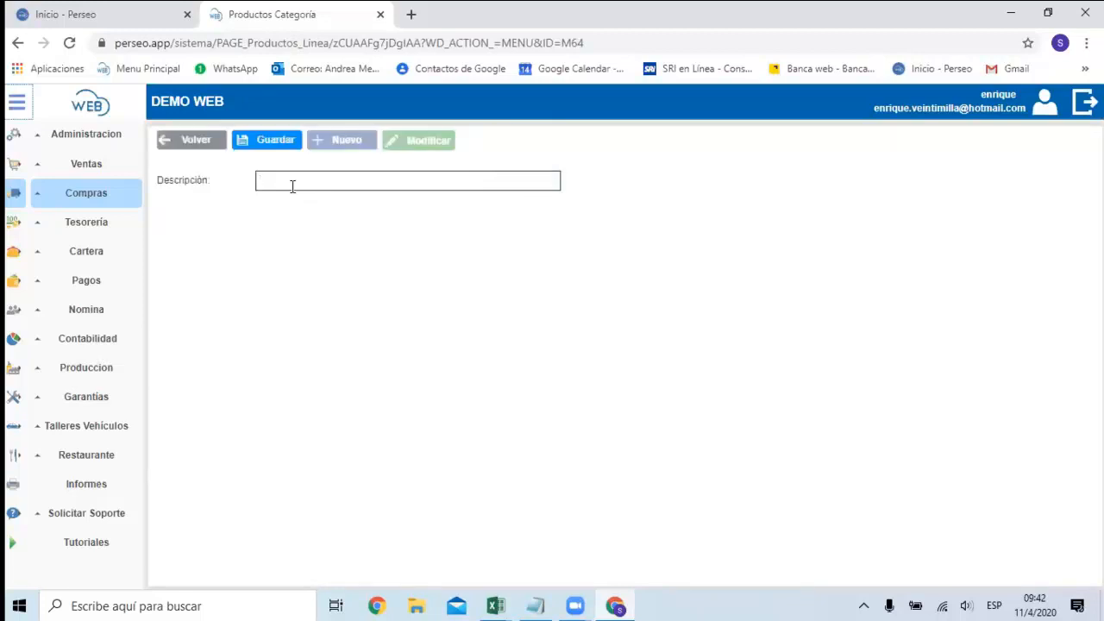
{"action": "type", "text": "COCINAS"}
{"action": "left_click", "coordinate": [267, 140]}
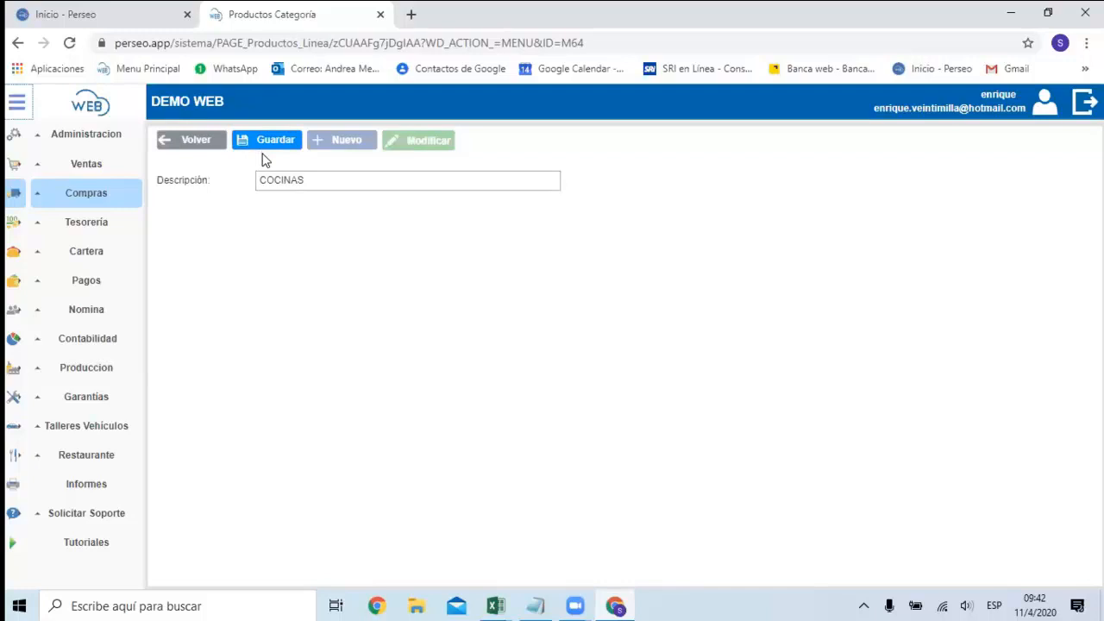
{"action": "left_click", "coordinate": [268, 146]}
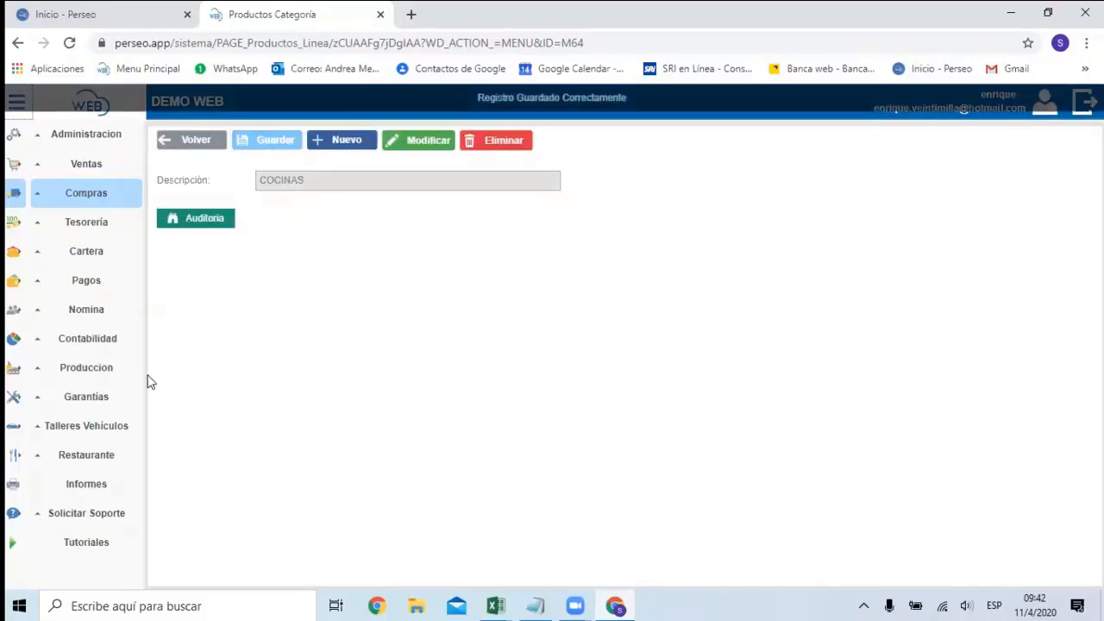
Create and save a unit of measure in Medidas with description METROS and short description M.
{"action": "left_click", "coordinate": [91, 194]}
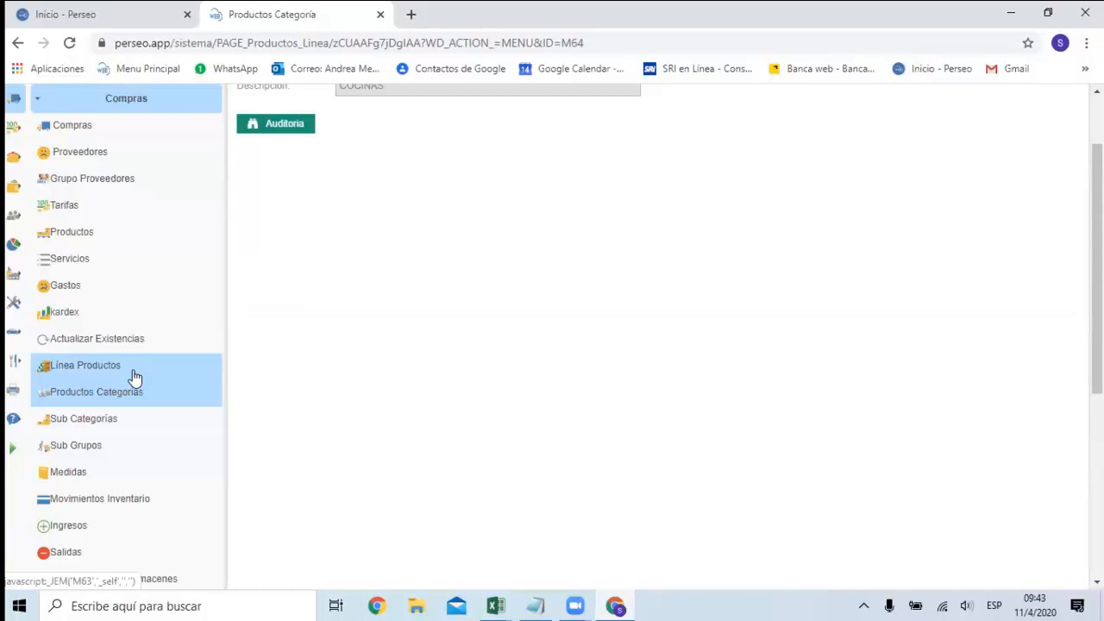
{"action": "left_click", "coordinate": [86, 480]}
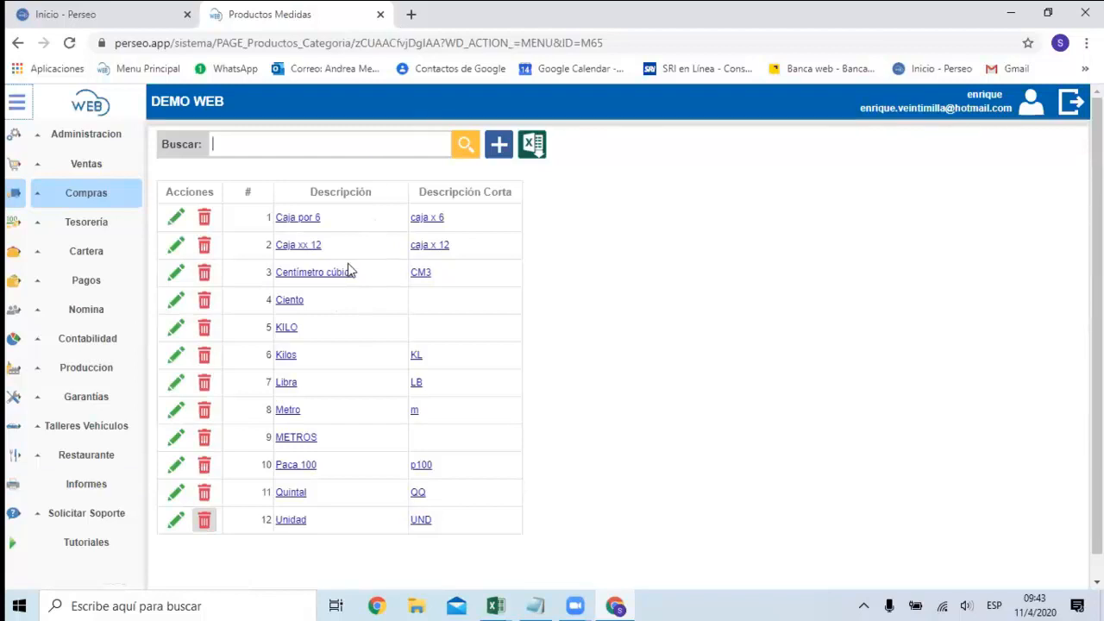
{"action": "scroll", "coordinate": [357, 337], "scroll_direction": "down", "scroll_amount": 1}
{"action": "scroll", "coordinate": [357, 338], "scroll_direction": "up", "scroll_amount": 1}
{"action": "left_click", "coordinate": [501, 146]}
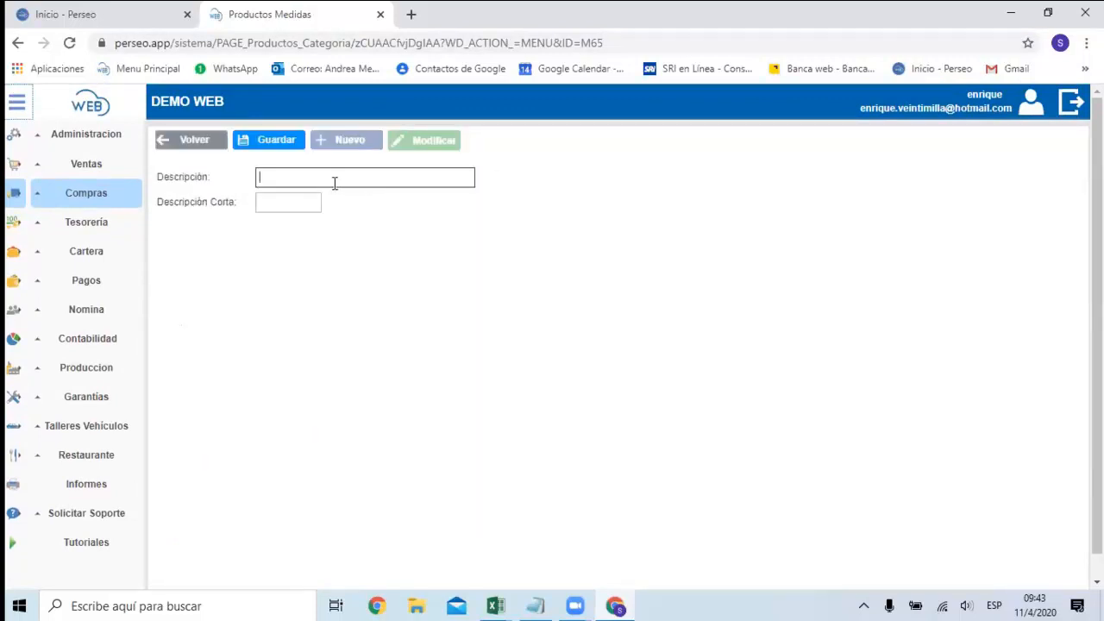
{"action": "type", "text": "METROS"}
{"action": "left_click", "coordinate": [316, 200]}
{"action": "type", "text": "M"}
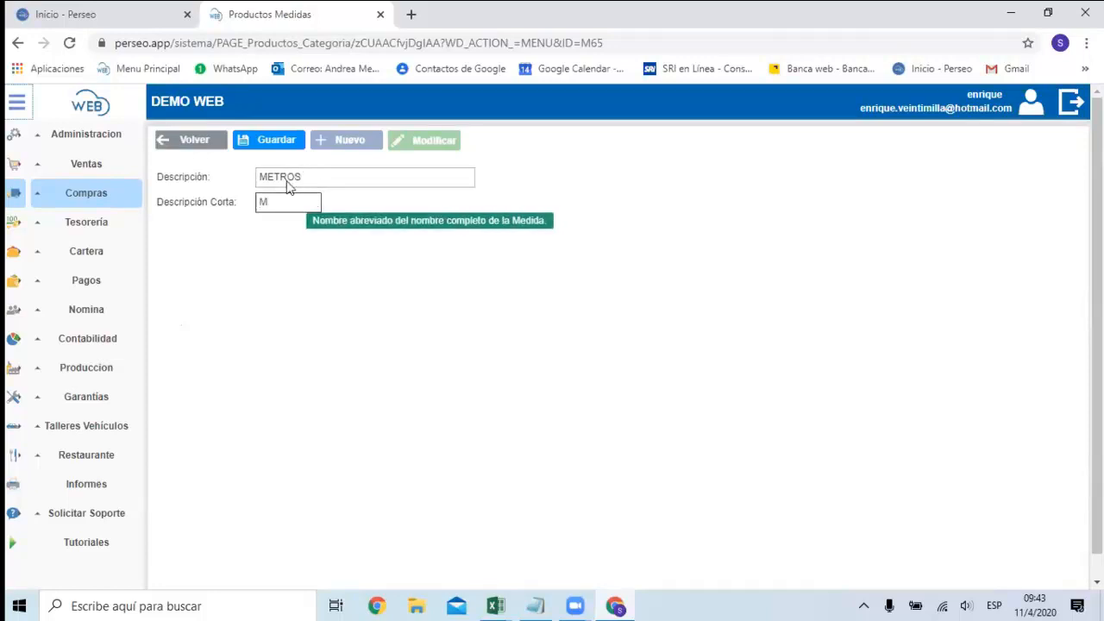
{"action": "left_click", "coordinate": [272, 143]}
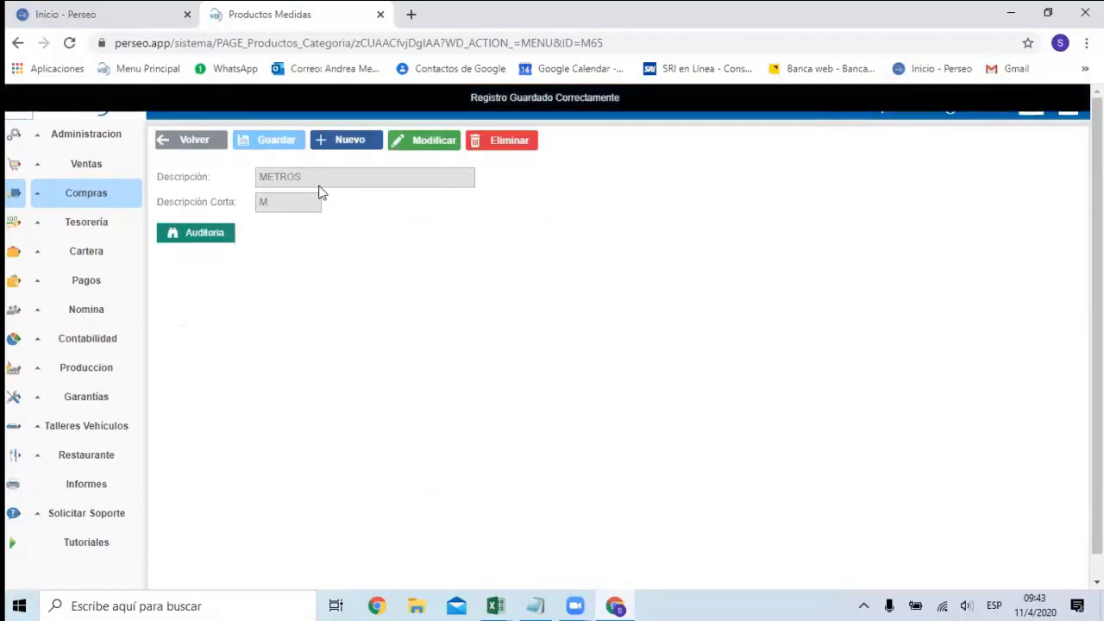
Download the product import template from the Productos list and open it in Excel.
{"action": "left_click", "coordinate": [101, 201]}
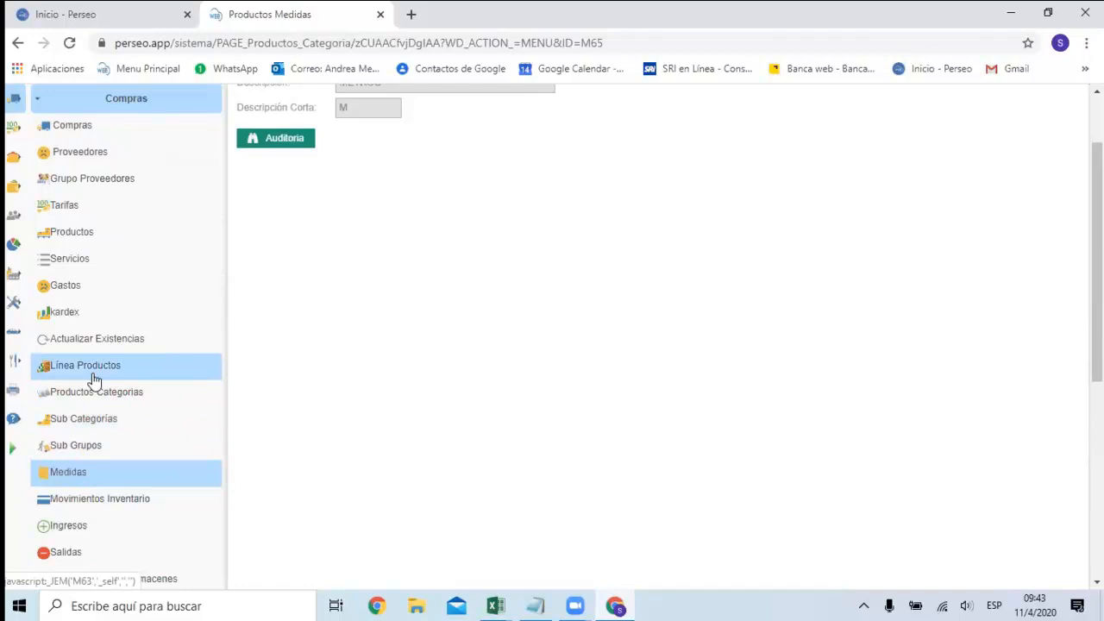
{"action": "left_click", "coordinate": [78, 239]}
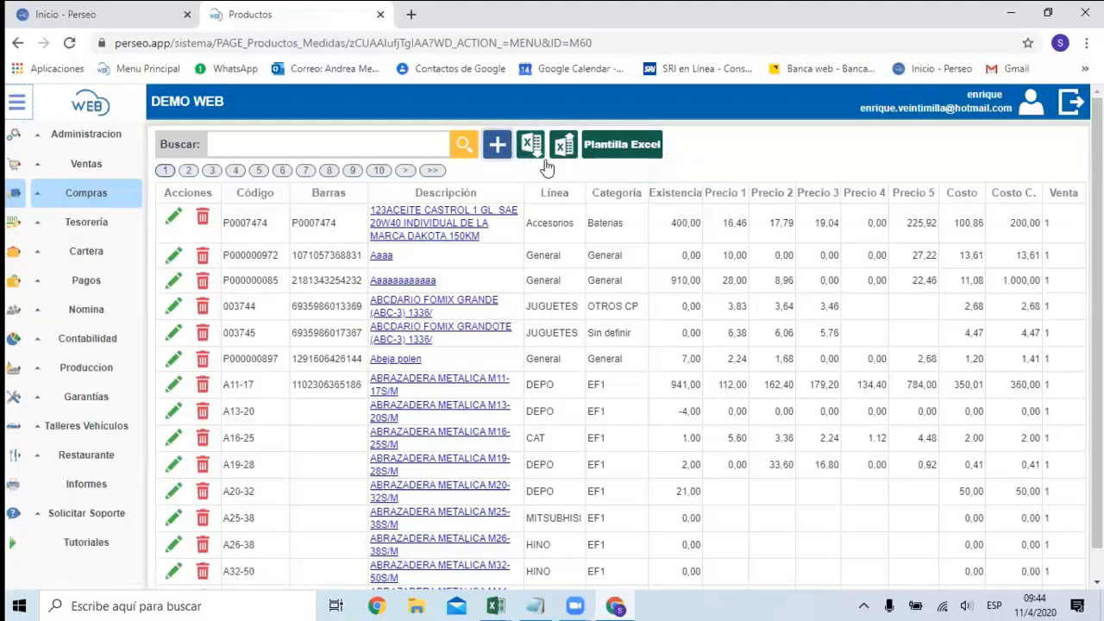
{"action": "left_click", "coordinate": [617, 147]}
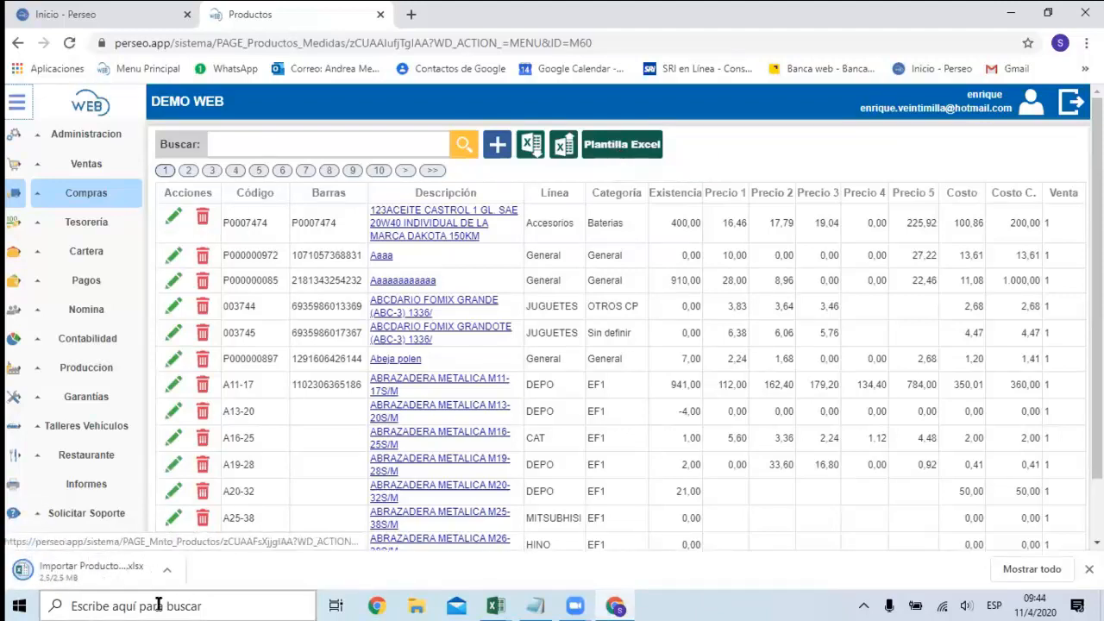
{"action": "left_click", "coordinate": [95, 574]}
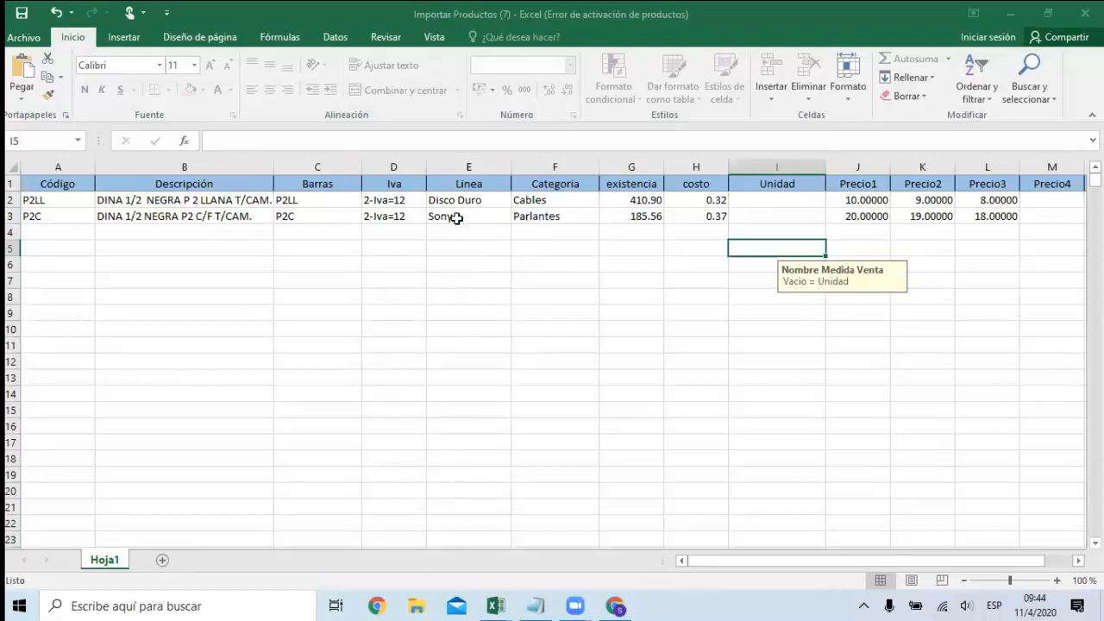
Examine the Código, Descripción and Barras columns of the template's sample products and their entry hints.
{"action": "left_click", "coordinate": [47, 246]}
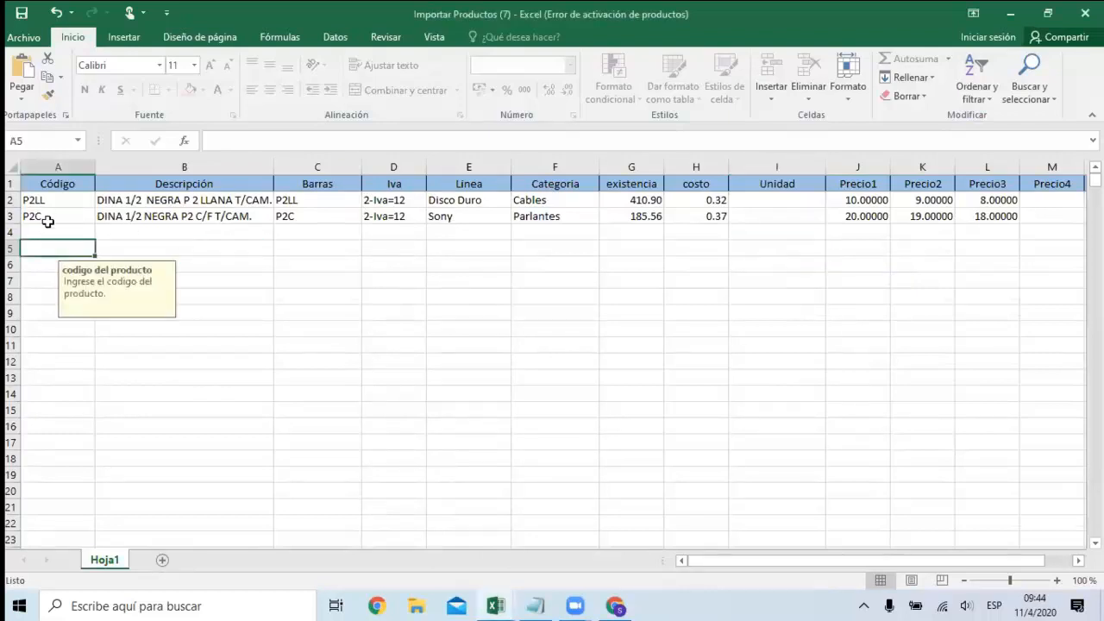
{"action": "left_click", "coordinate": [47, 217]}
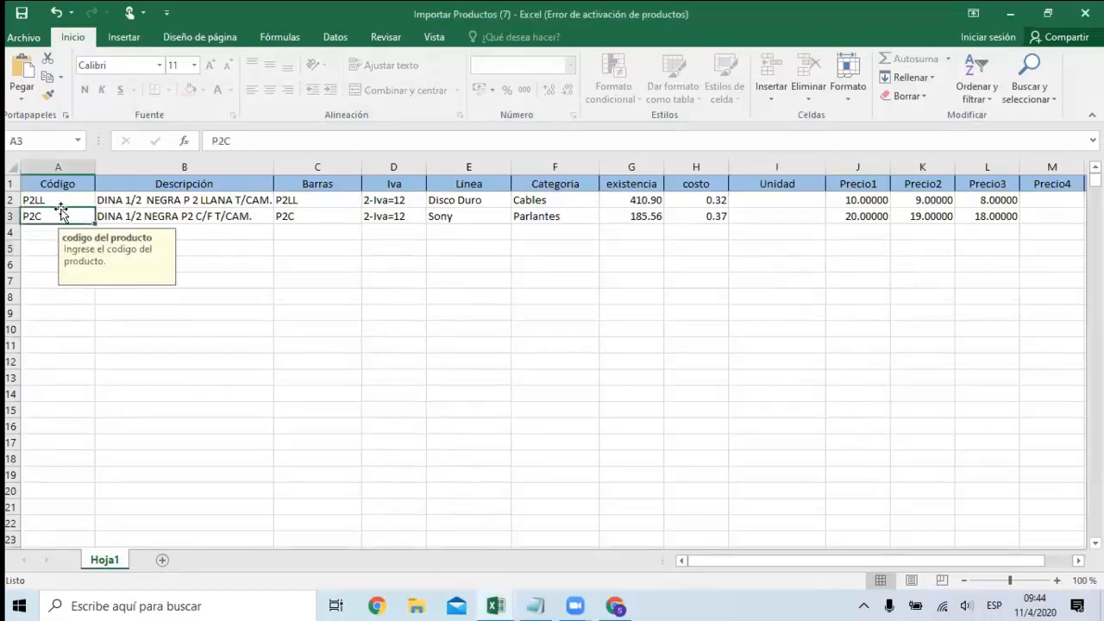
{"action": "left_click", "coordinate": [220, 215]}
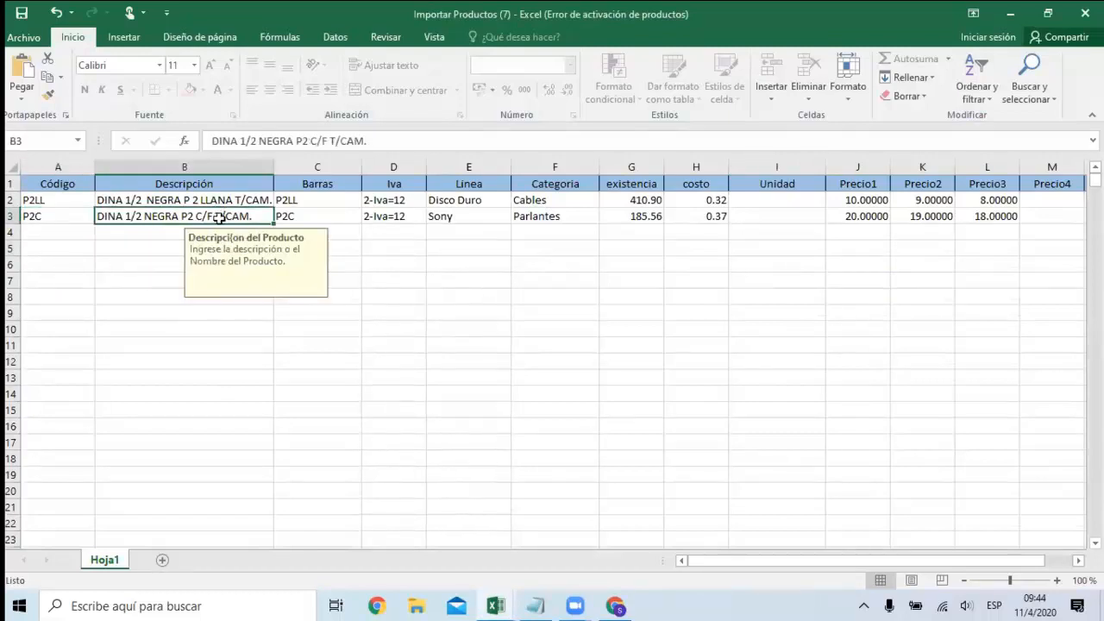
{"action": "left_click", "coordinate": [343, 202]}
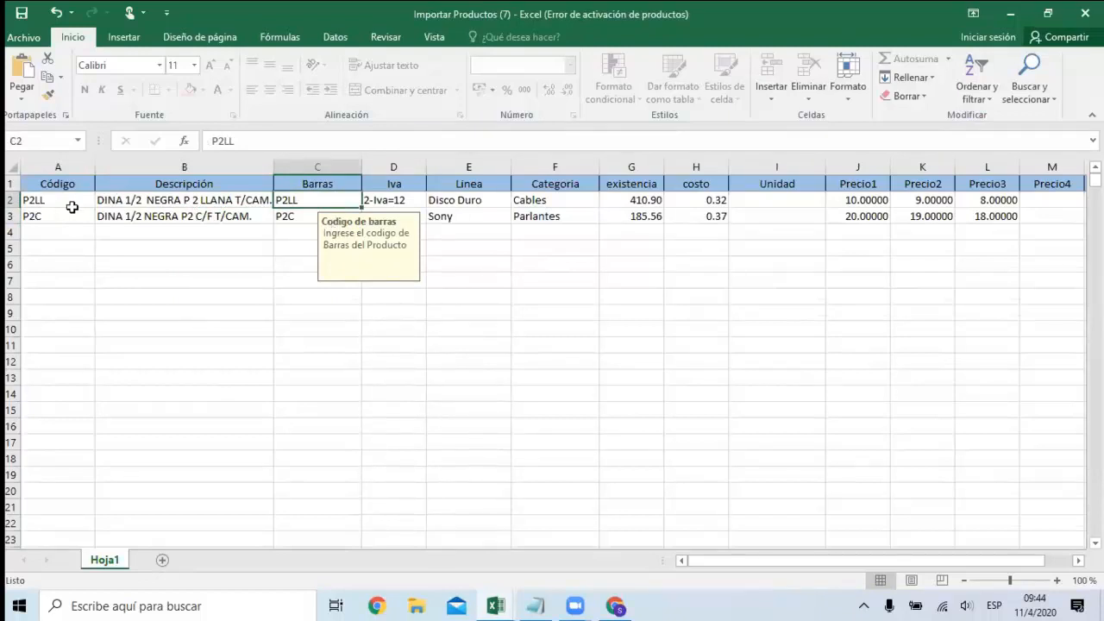
{"action": "left_click", "coordinate": [73, 206]}
{"action": "left_click", "coordinate": [316, 204]}
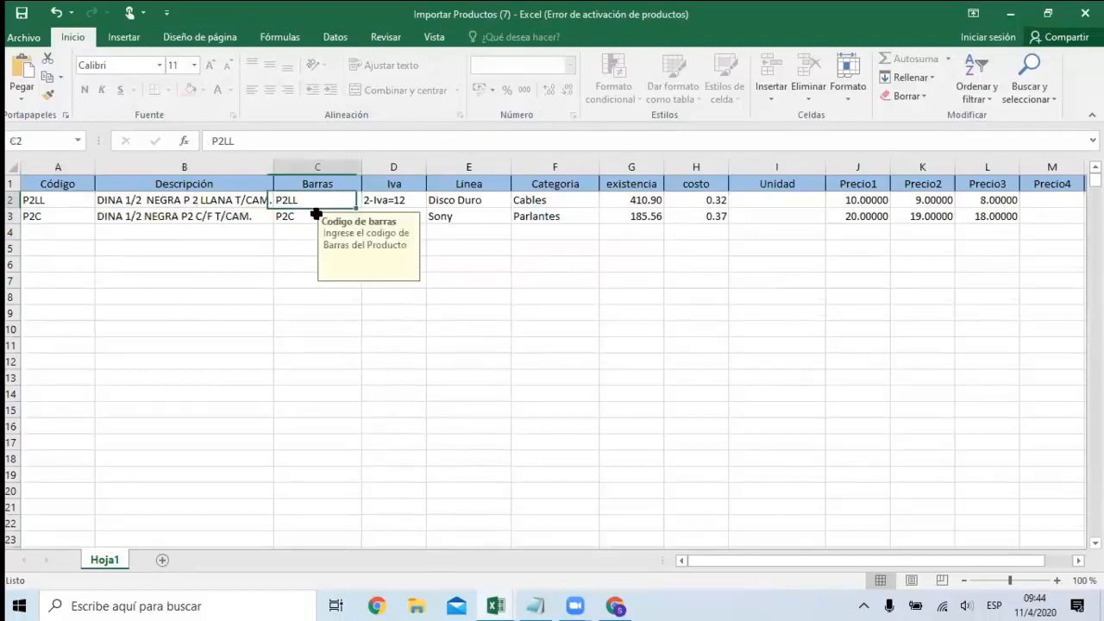
{"action": "left_click", "coordinate": [316, 227], "text": "shift"}
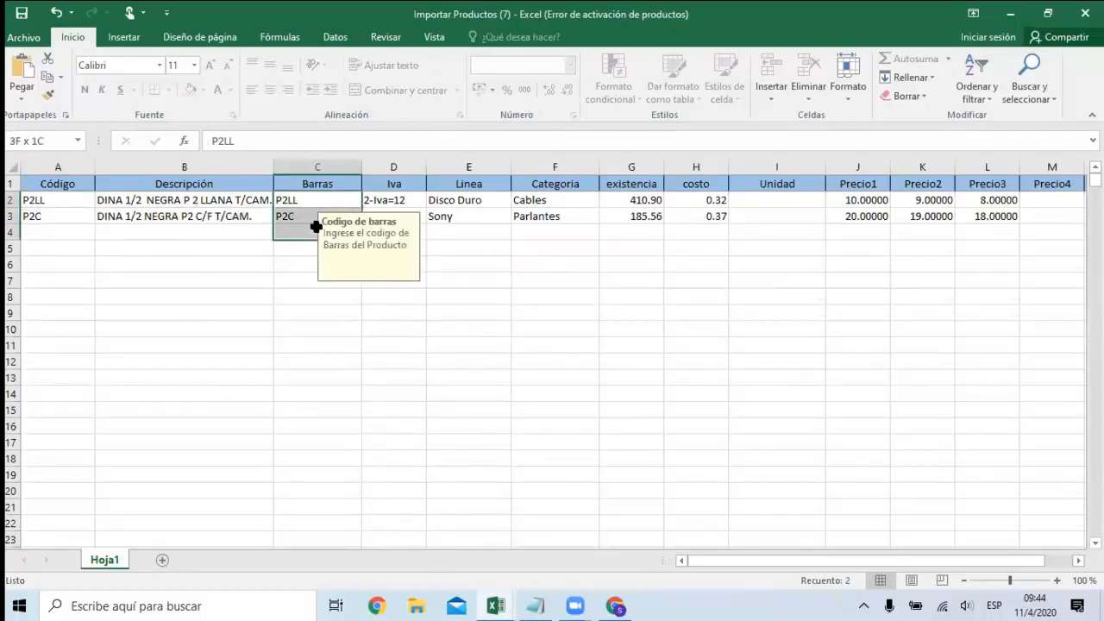
Examine the Iva column's available options for the two sample products in the import template.
{"action": "left_click", "coordinate": [399, 199]}
{"action": "left_click", "coordinate": [434, 202]}
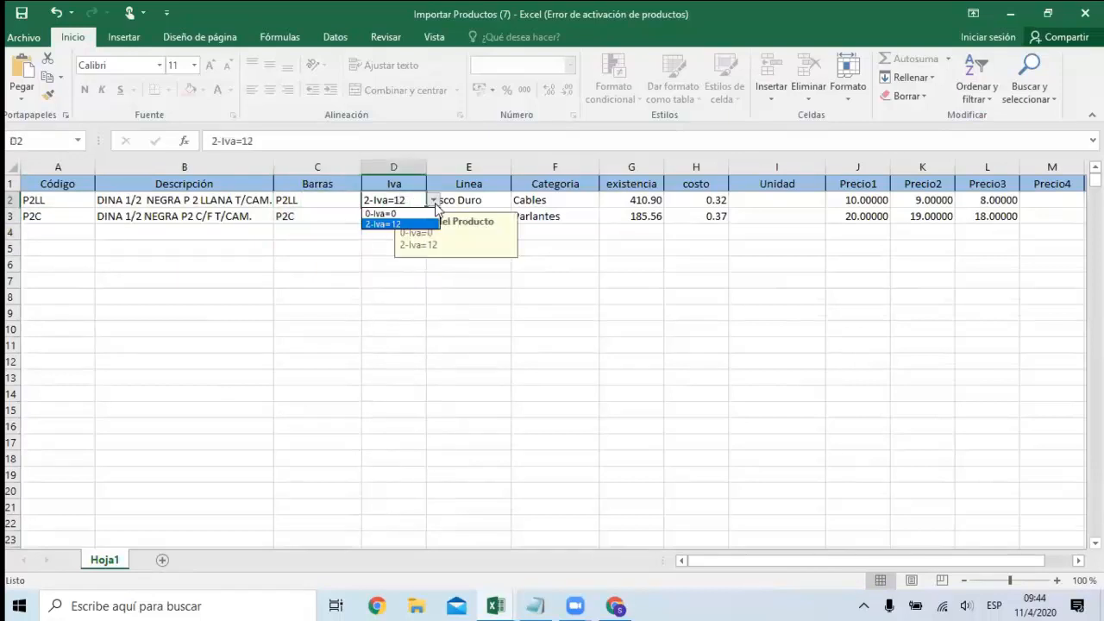
{"action": "left_click", "coordinate": [435, 203]}
{"action": "left_click", "coordinate": [396, 221]}
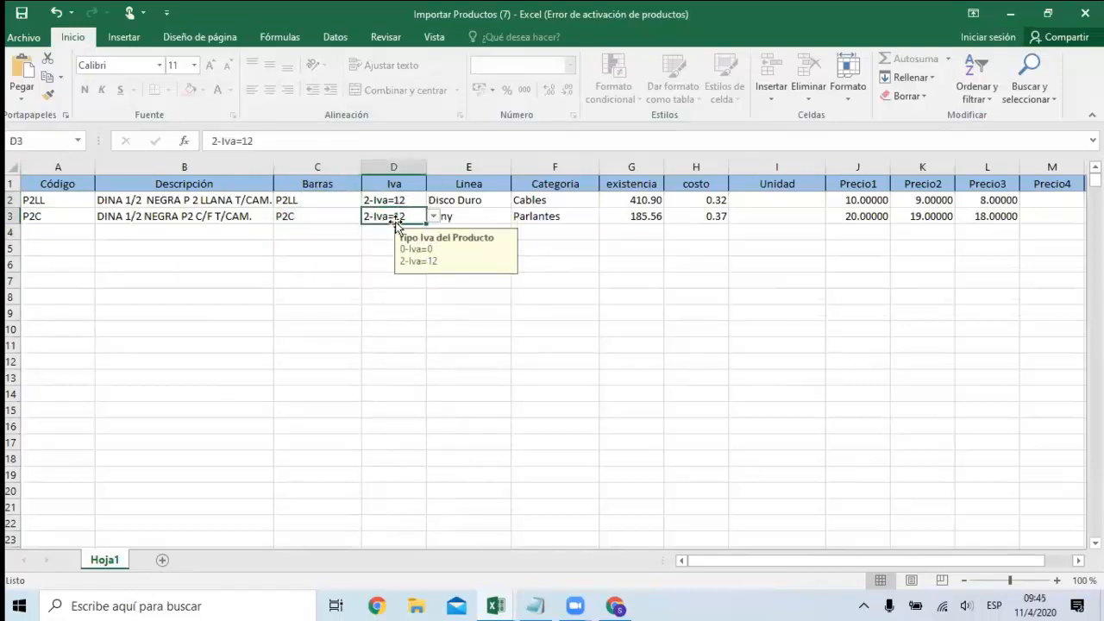
Set Iva to 0-Iva=0 for product P2C and to 2-Iva=12 in the empty row below it.
{"action": "left_click", "coordinate": [434, 217]}
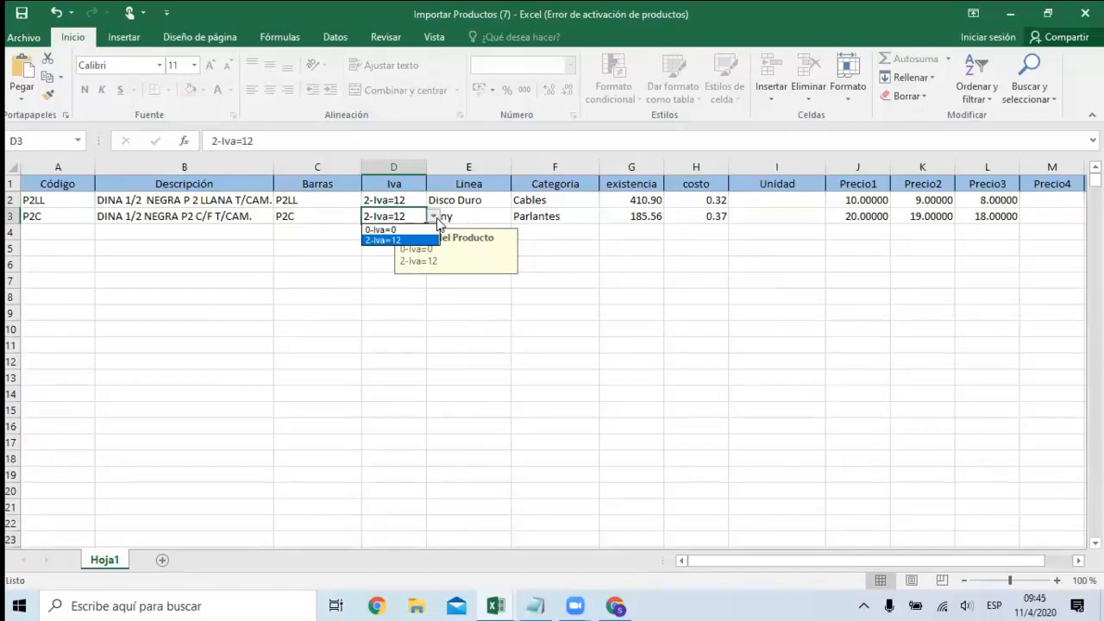
{"action": "left_click", "coordinate": [401, 229]}
{"action": "left_click", "coordinate": [399, 232]}
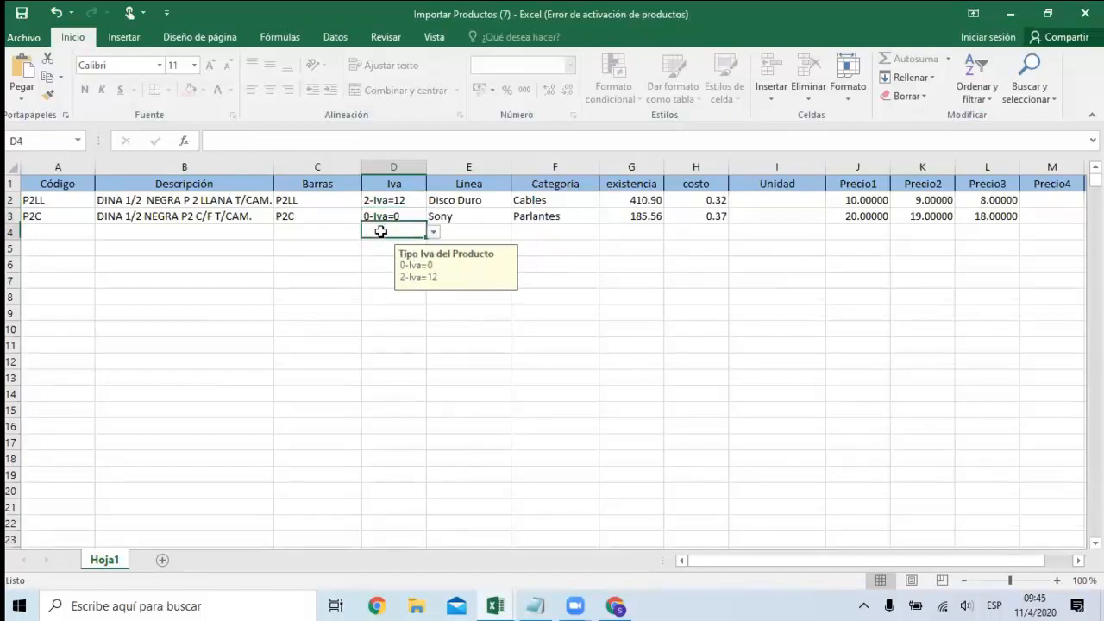
{"action": "left_click", "coordinate": [434, 232]}
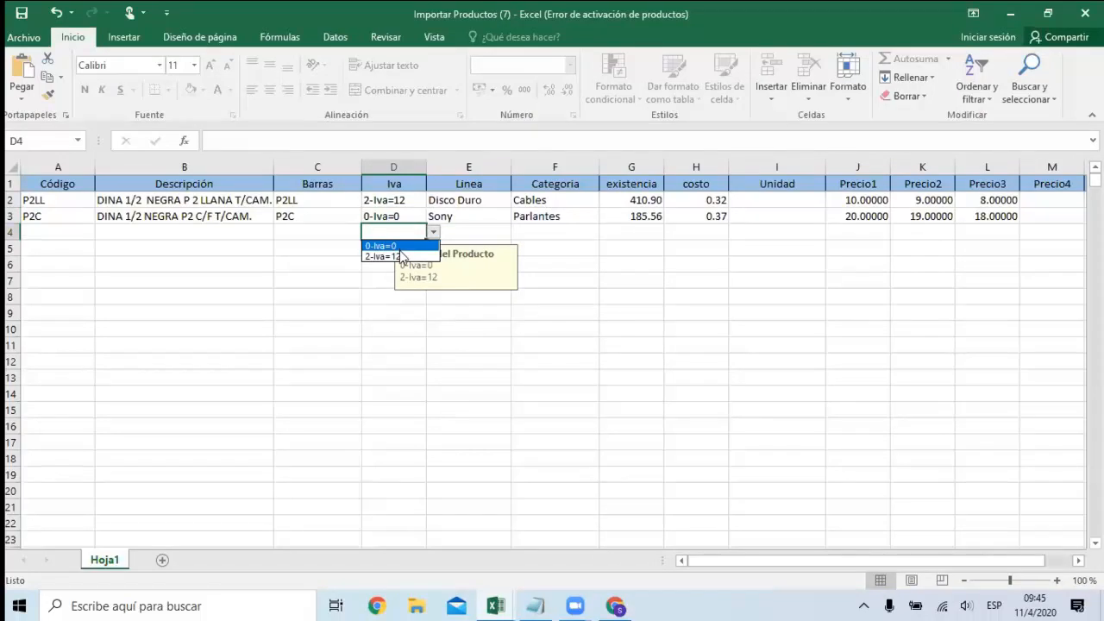
{"action": "left_click", "coordinate": [401, 256]}
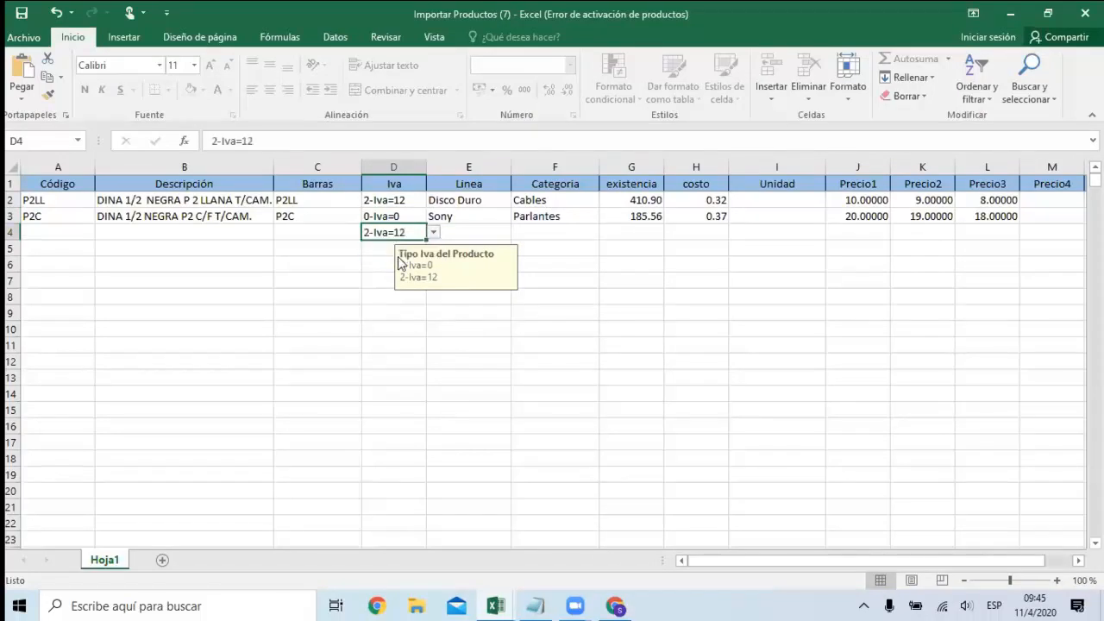
Examine the Linea, Categoria, existencia and costo columns of the sample products and their entry hints.
{"action": "left_click", "coordinate": [471, 215]}
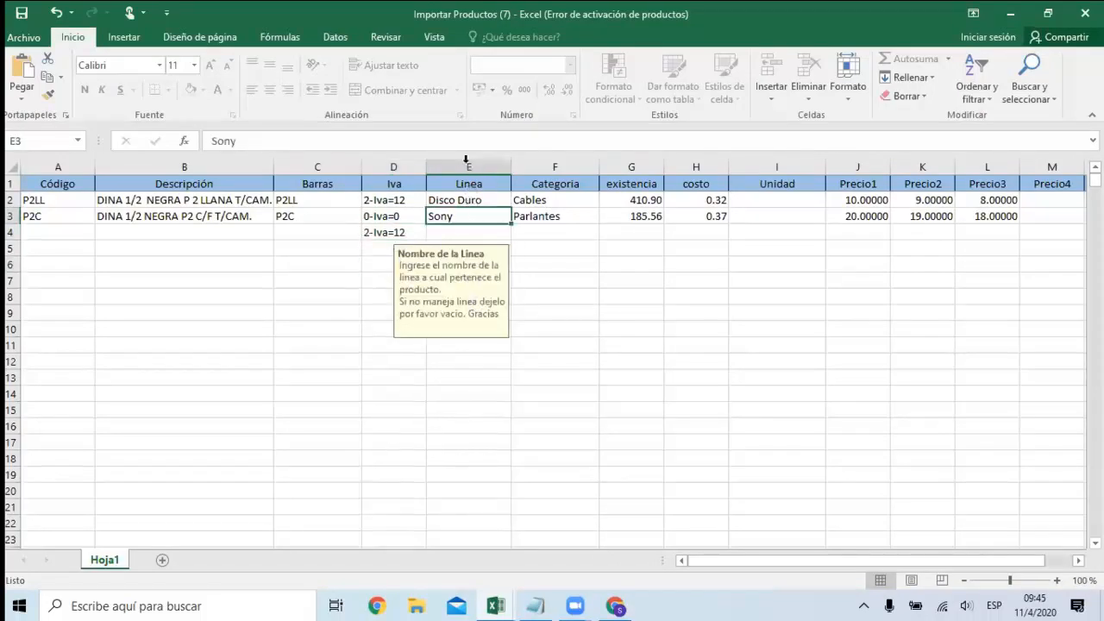
{"action": "left_click", "coordinate": [548, 199]}
{"action": "left_click", "coordinate": [470, 201]}
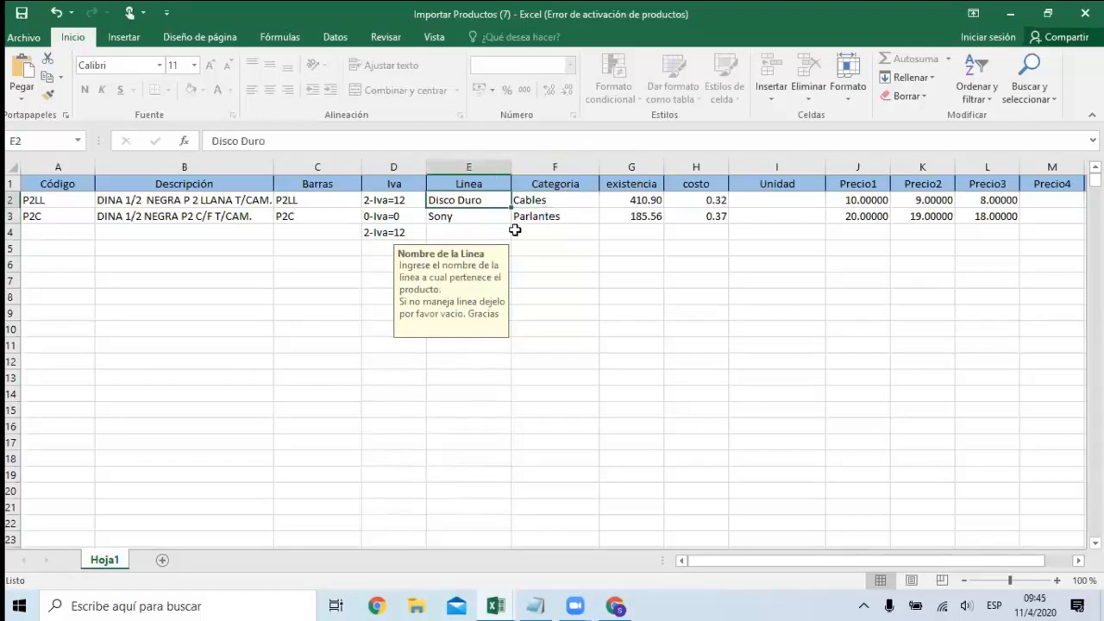
{"action": "left_click", "coordinate": [647, 170]}
{"action": "left_click_drag", "start_coordinate": [648, 170], "coordinate": [696, 169]}
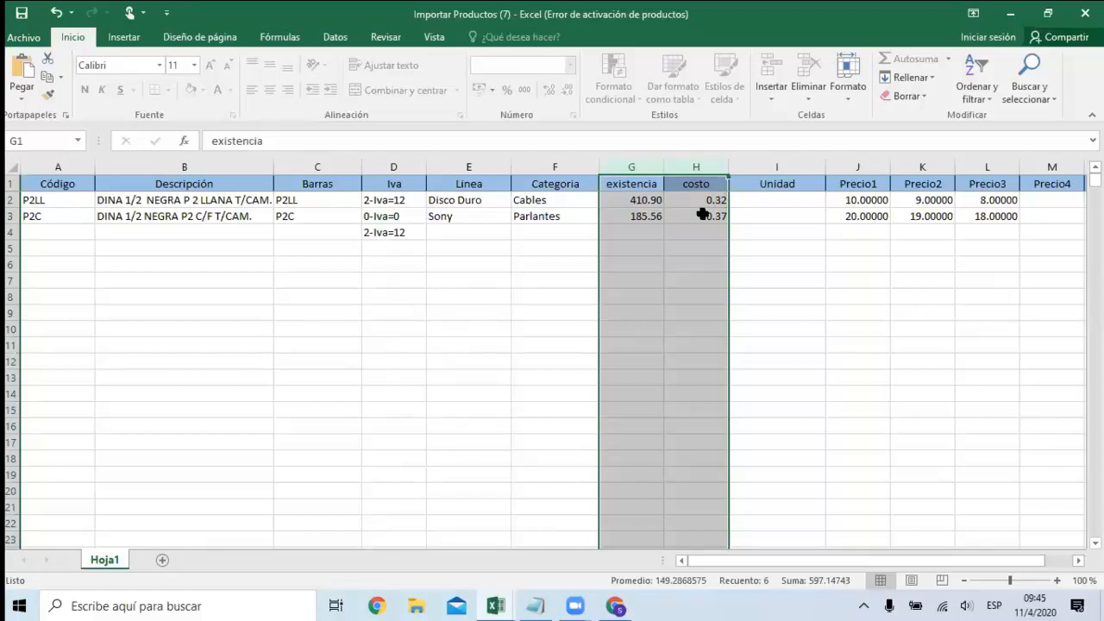
{"action": "left_click", "coordinate": [630, 200]}
{"action": "key", "text": "Right"}
{"action": "left_click", "coordinate": [643, 204]}
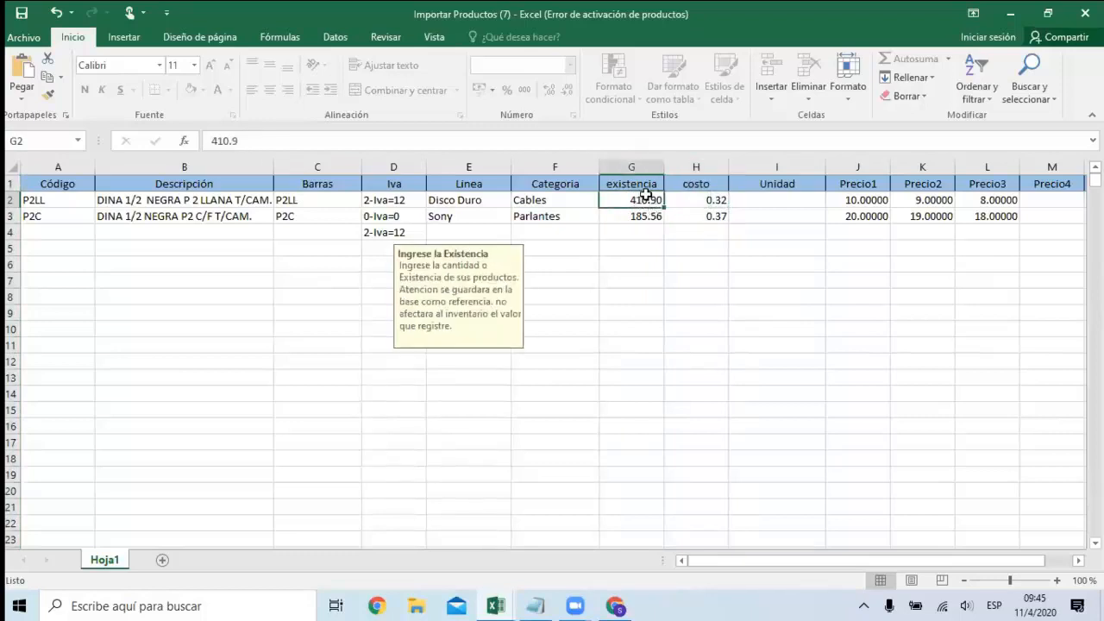
{"action": "left_click", "coordinate": [696, 217]}
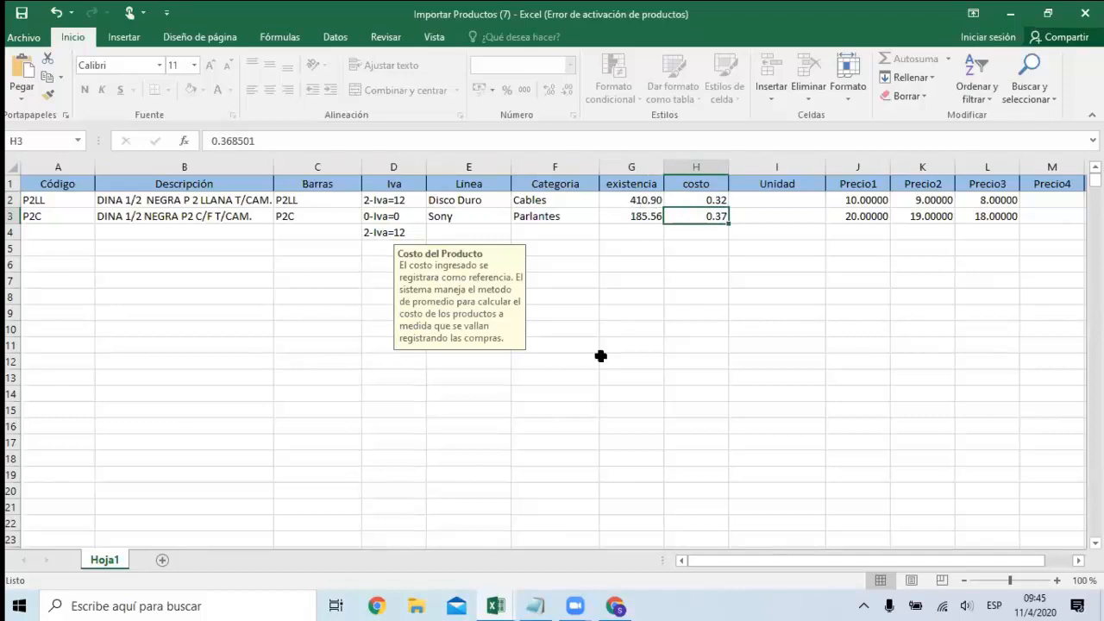
{"action": "left_click", "coordinate": [615, 606]}
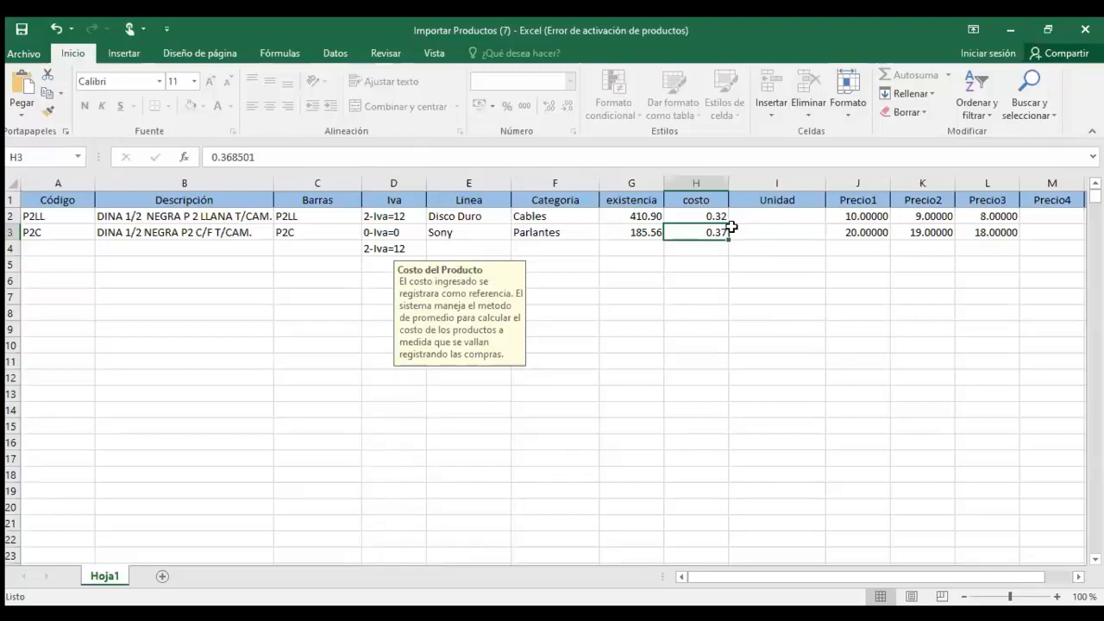
Examine the Unidad column's entry hint for the sale measure in the sample product rows.
{"action": "left_click", "coordinate": [769, 265]}
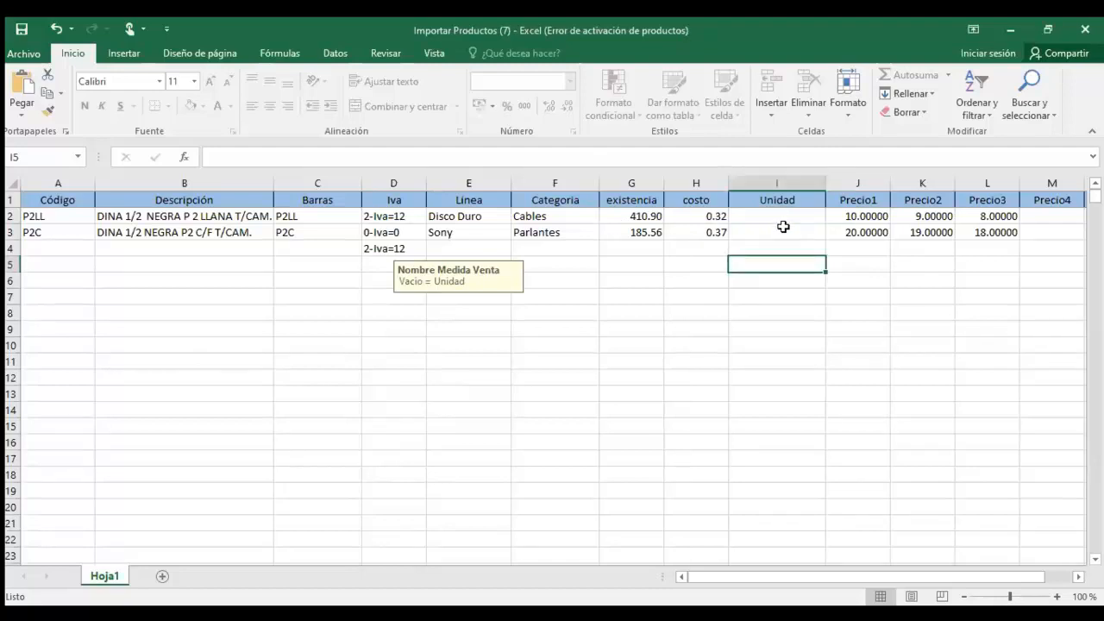
{"action": "key", "text": "Right"}
{"action": "key", "text": "Right"}
{"action": "key", "text": "Left"}
{"action": "key", "text": "Left"}
{"action": "key", "text": "Up"}
{"action": "key", "text": "Up"}
{"action": "key", "text": "Up"}
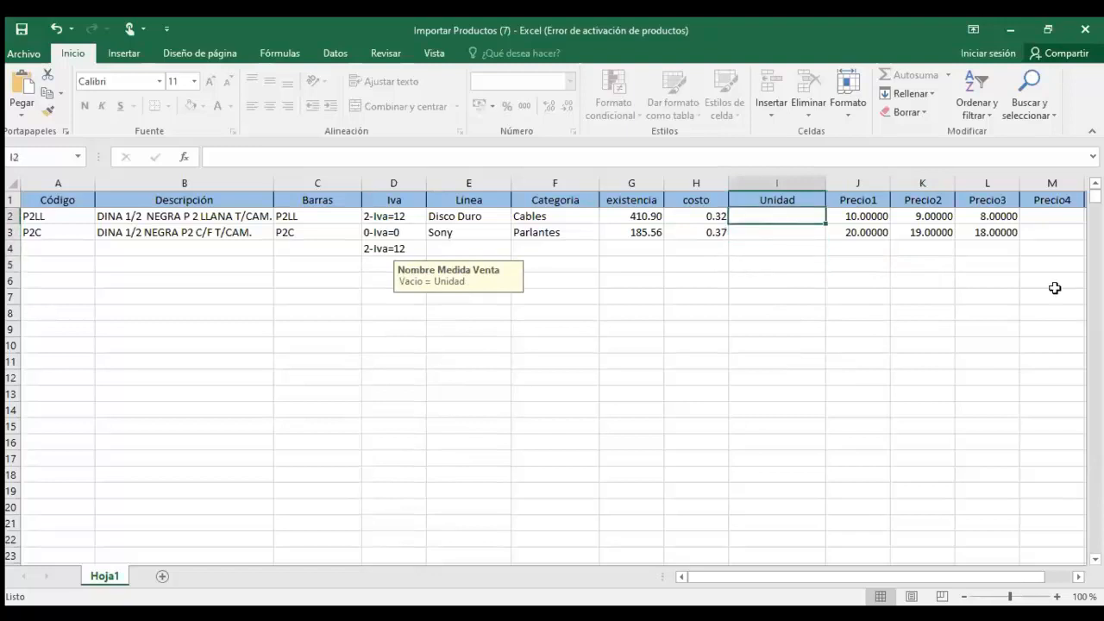
{"action": "left_click", "coordinate": [795, 229]}
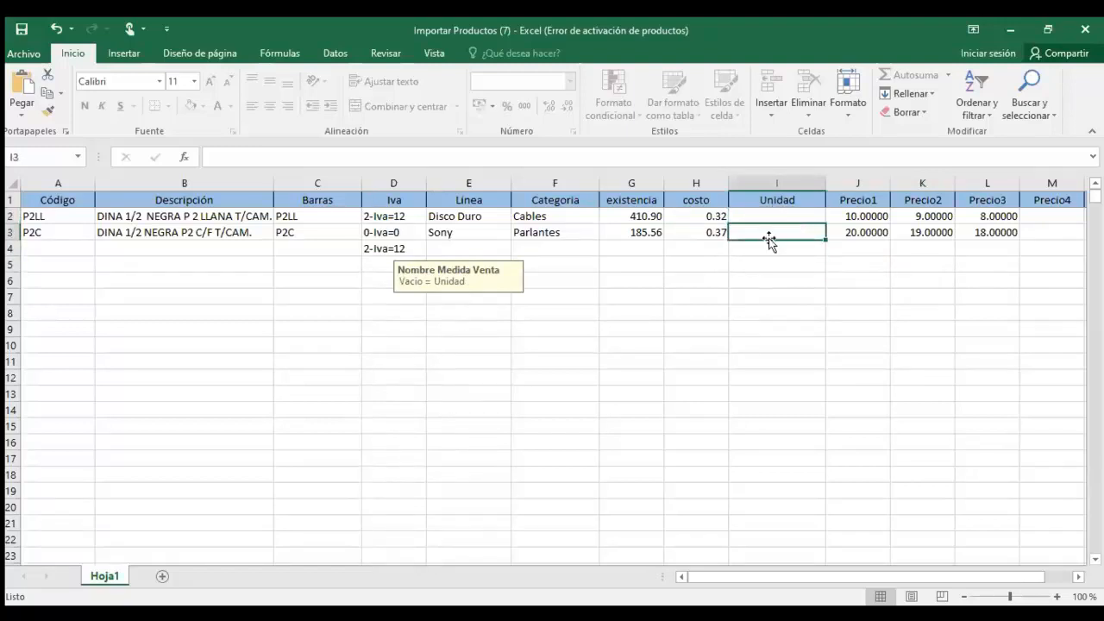
Examine the price columns from Precio1 to Precio5 and their entry hints.
{"action": "key", "text": "Right"}
{"action": "key", "text": "Right"}
{"action": "key", "text": "Right"}
{"action": "key", "text": "Right"}
{"action": "key", "text": "Right"}
{"action": "key", "text": "Right"}
{"action": "key", "text": "Right"}
{"action": "key", "text": "Right"}
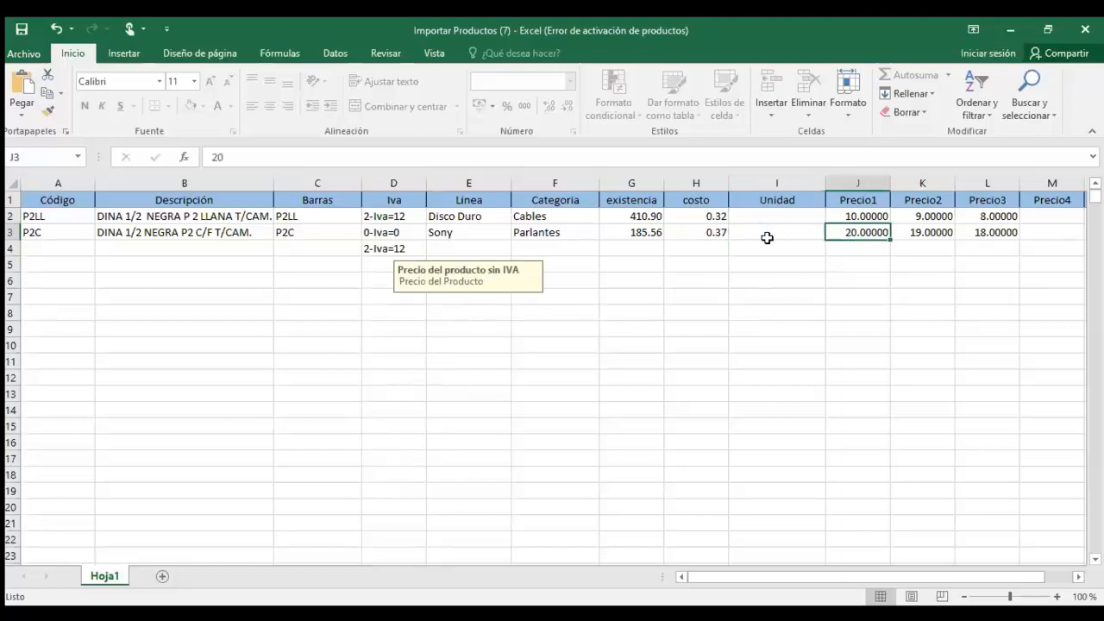
{"action": "key", "text": "Left"}
{"action": "key", "text": "Left"}
{"action": "key", "text": "Left"}
{"action": "key", "text": "Left"}
{"action": "key", "text": "Left"}
{"action": "key", "text": "Left"}
{"action": "key", "text": "Up"}
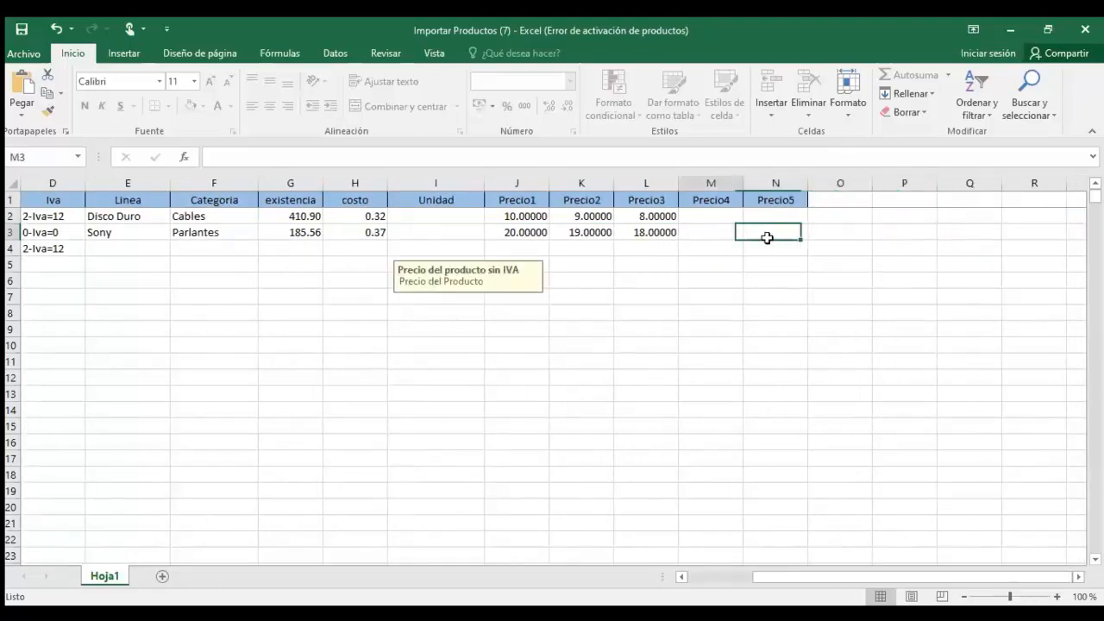
{"action": "key", "text": "Right"}
{"action": "key", "text": "Right"}
{"action": "key", "text": "Right"}
{"action": "key", "text": "Left"}
{"action": "key", "text": "Left"}
{"action": "key", "text": "Left"}
{"action": "key", "text": "Left"}
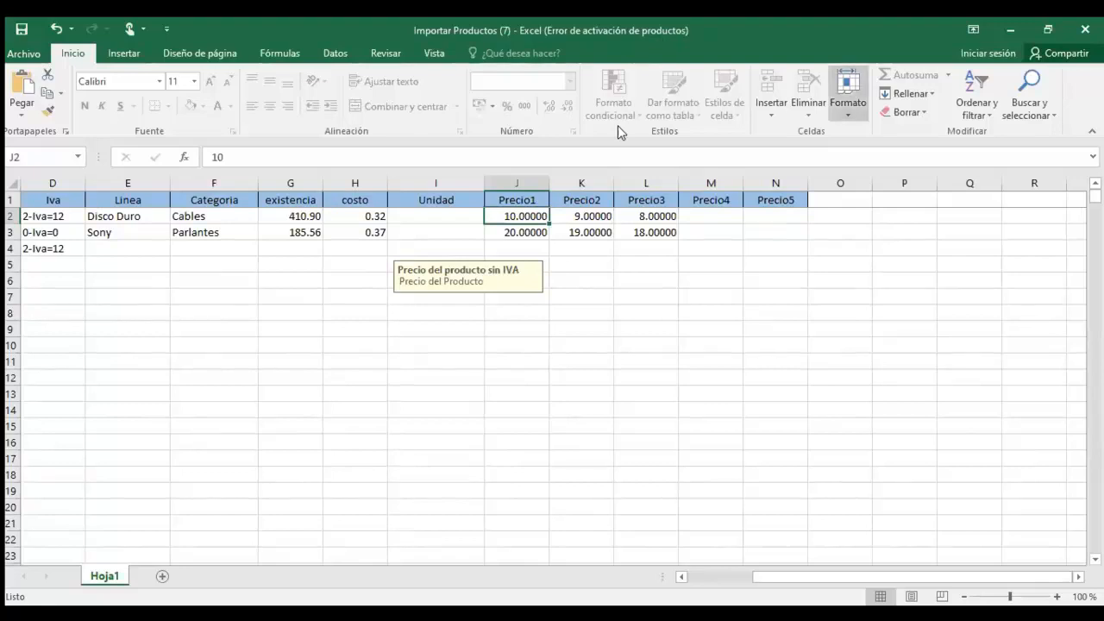
Review the Precio1, Precio2 and Precio3 values of the first sample product, P2LL.
{"action": "key", "text": "alt+Tab"}
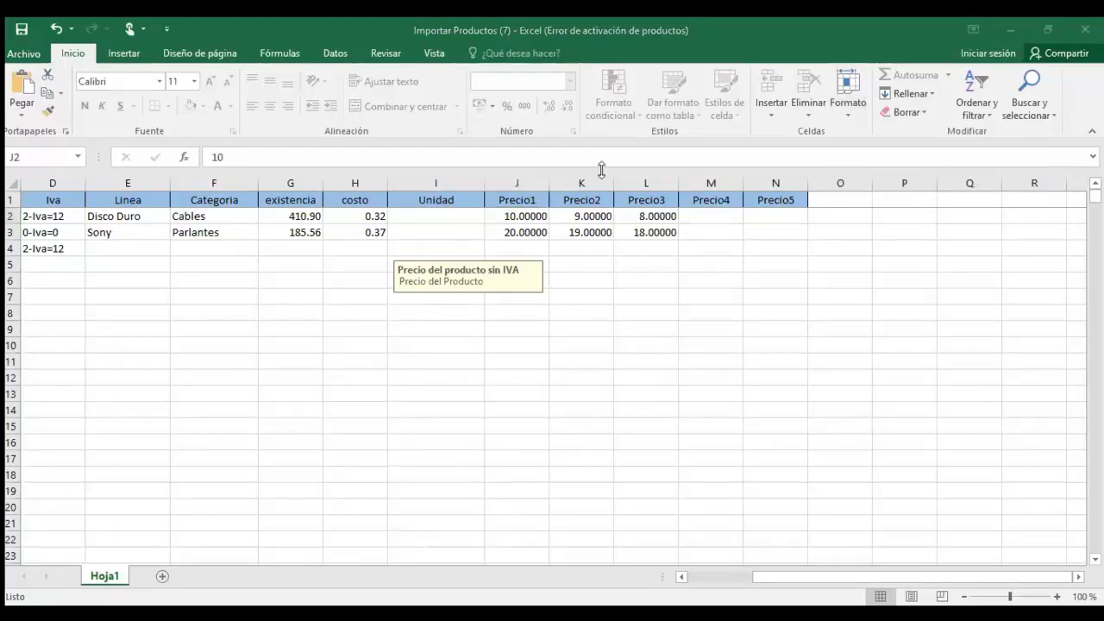
{"action": "left_click", "coordinate": [530, 215]}
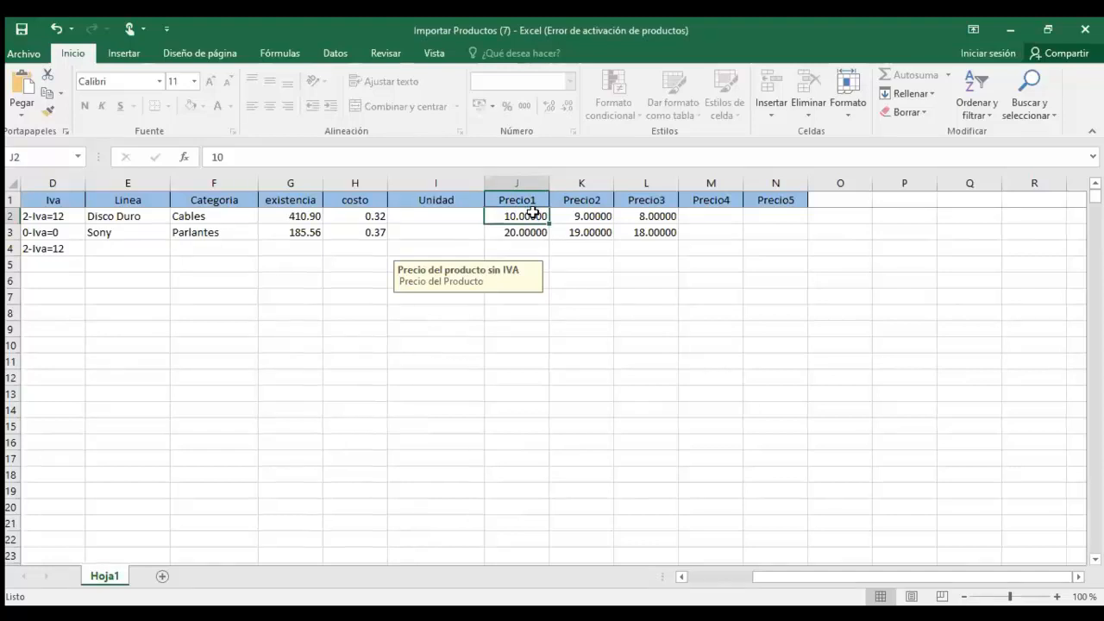
{"action": "left_click", "coordinate": [593, 215]}
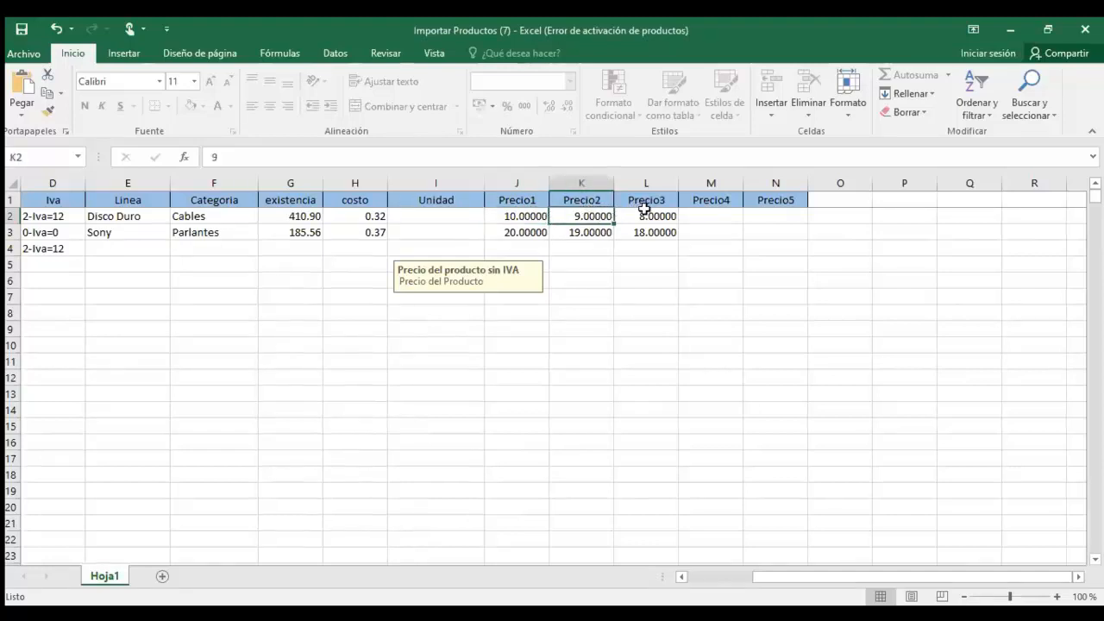
{"action": "left_click", "coordinate": [645, 211]}
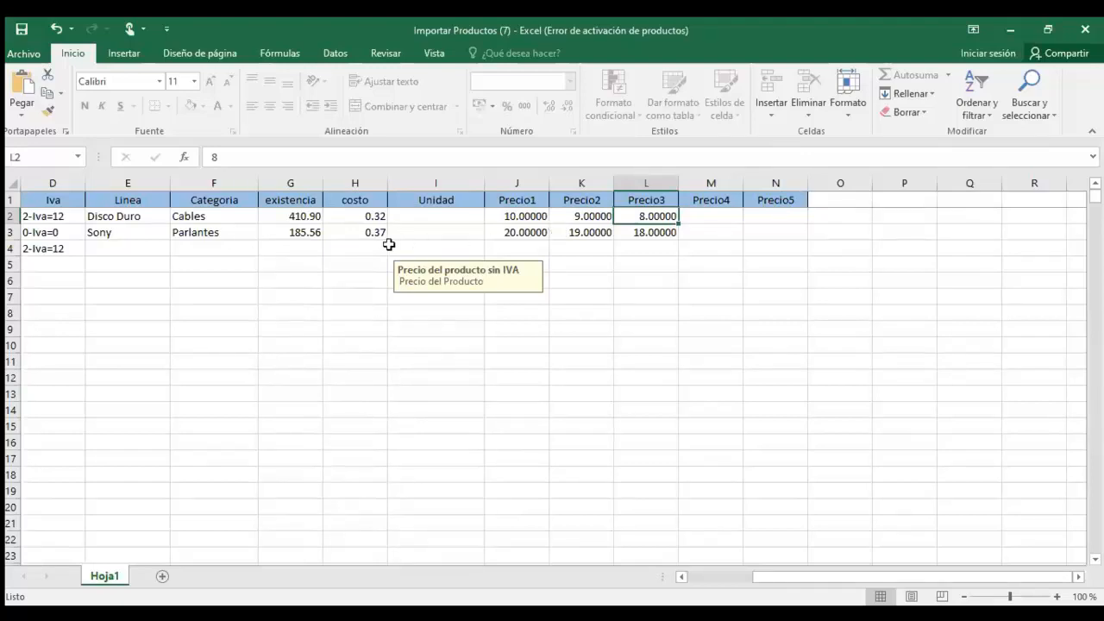
Recheck the existencia column's entry hint and close the product import workbook.
{"action": "left_click", "coordinate": [309, 245]}
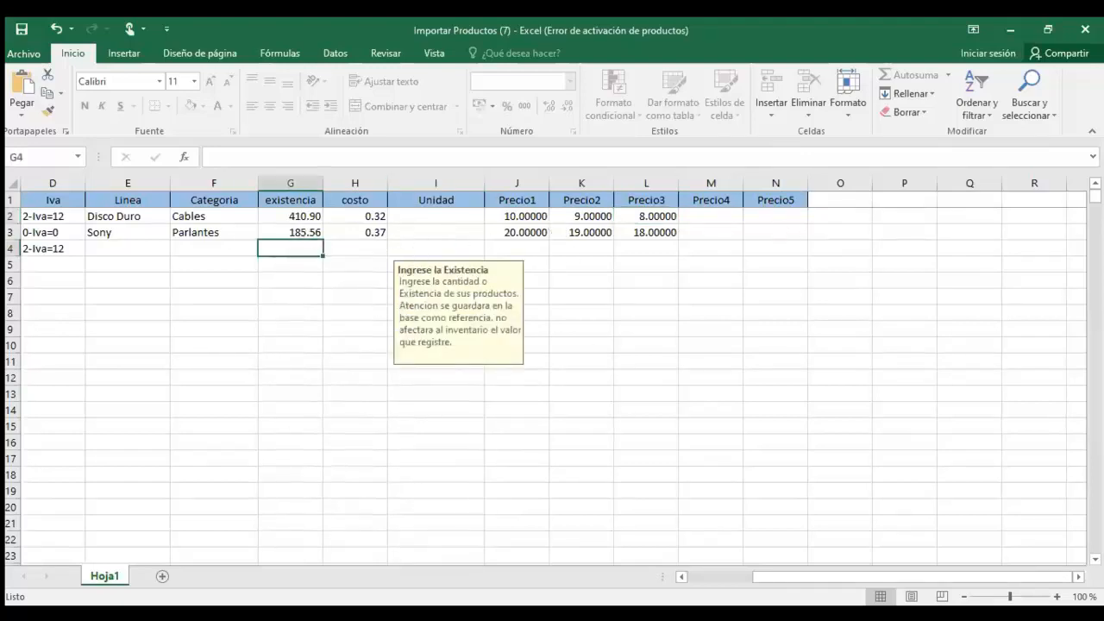
{"action": "left_click", "coordinate": [1085, 29]}
{"action": "left_click", "coordinate": [554, 355]}
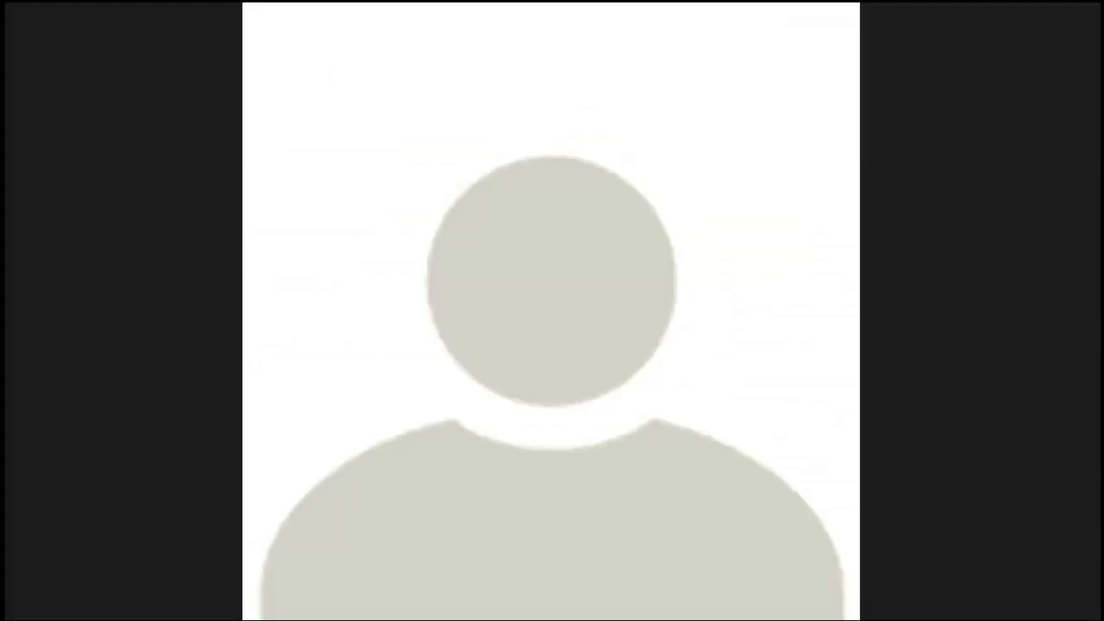
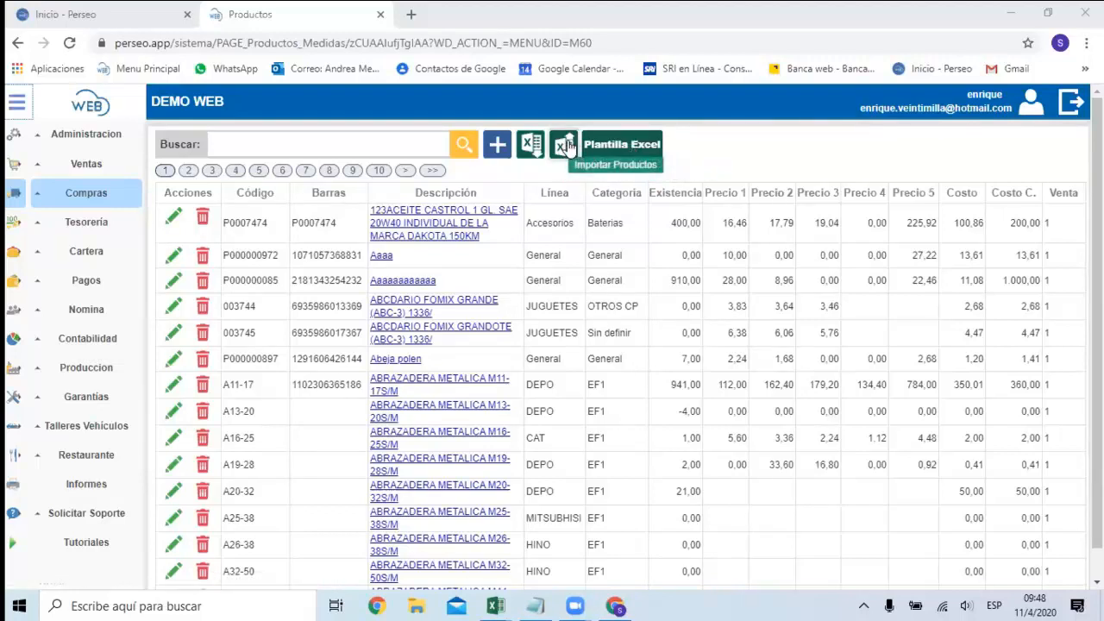
Review the product import options with Agregar Productos selected and the file selection window, and close them without loading a file.
{"action": "left_click", "coordinate": [563, 145]}
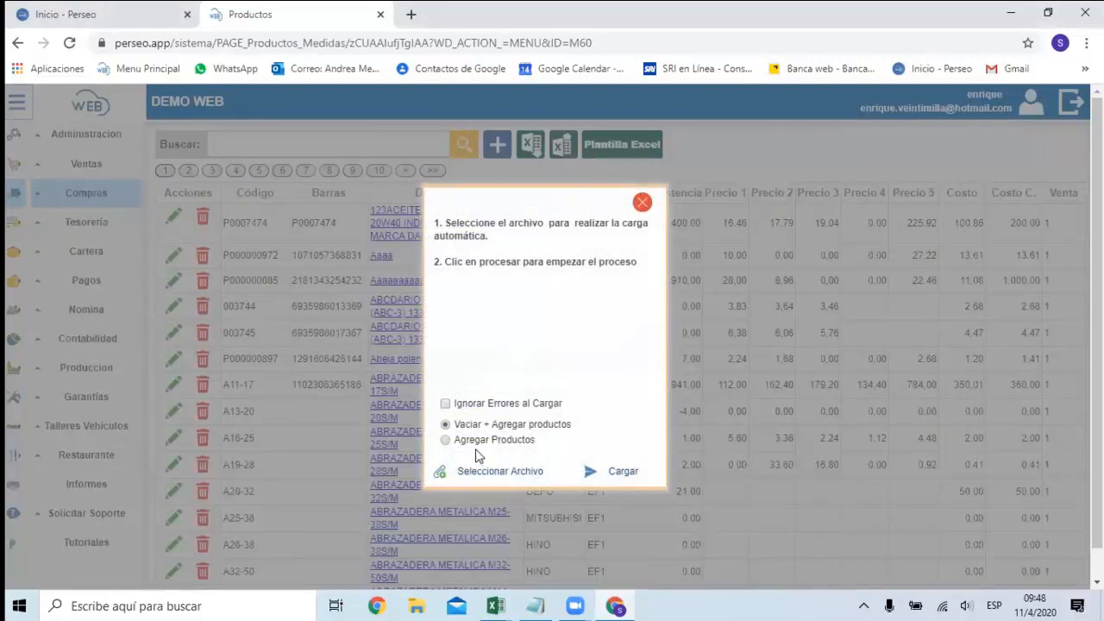
{"action": "left_click", "coordinate": [494, 441]}
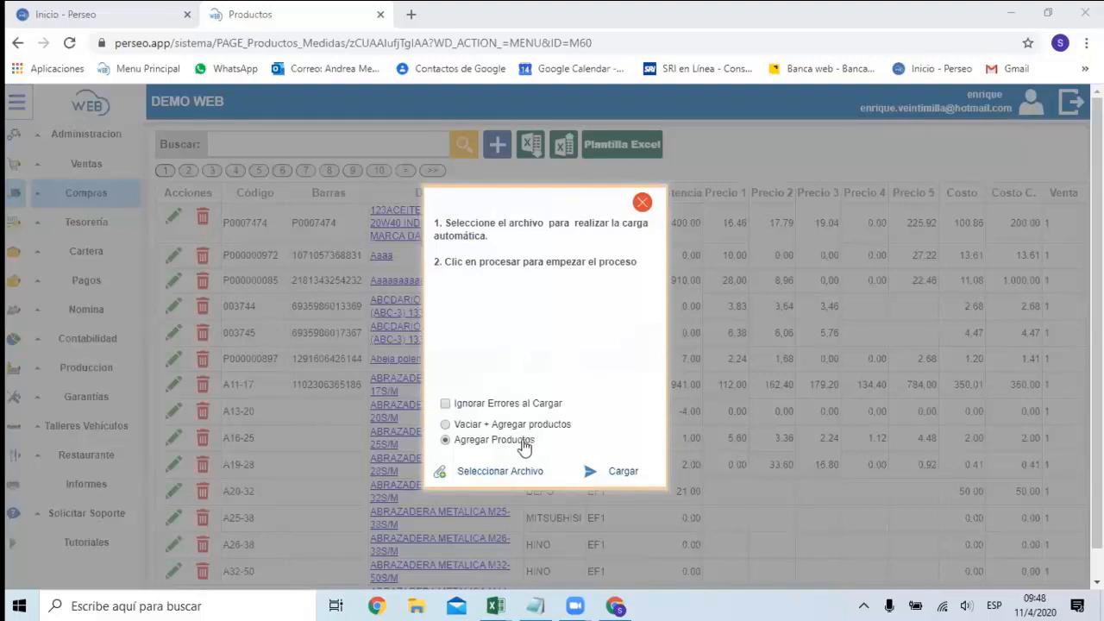
{"action": "left_click", "coordinate": [509, 470]}
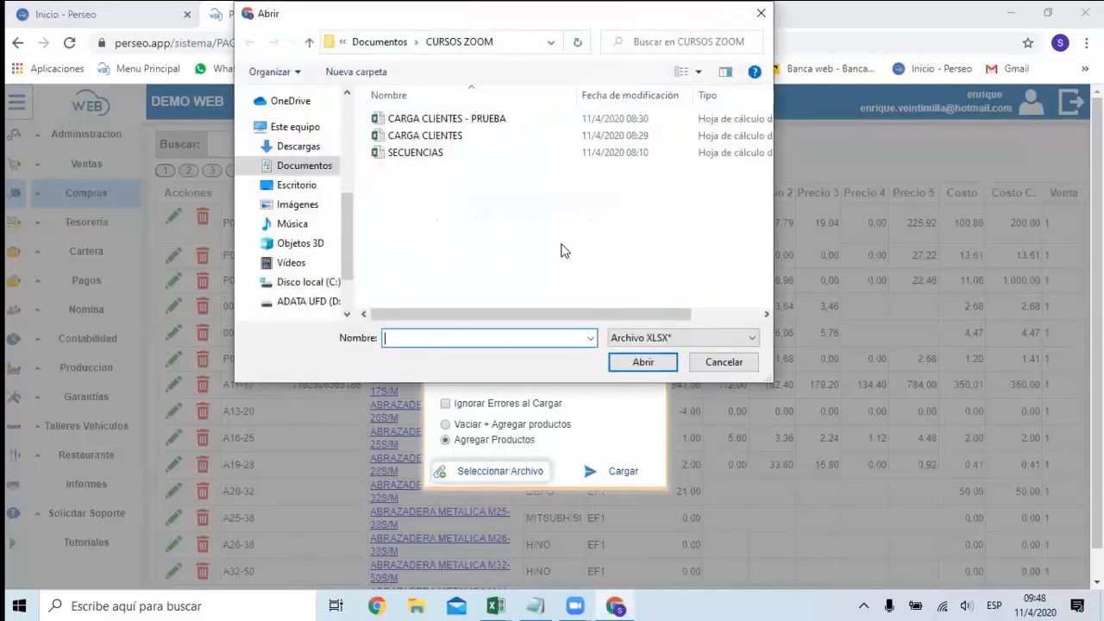
{"action": "left_click", "coordinate": [722, 363]}
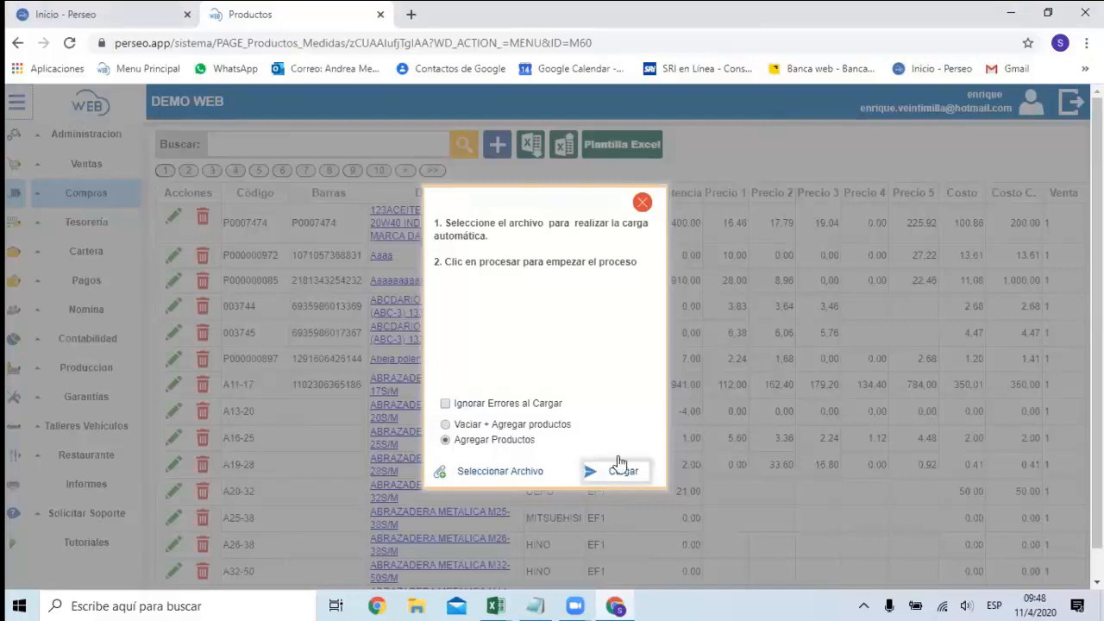
{"action": "left_click", "coordinate": [643, 205]}
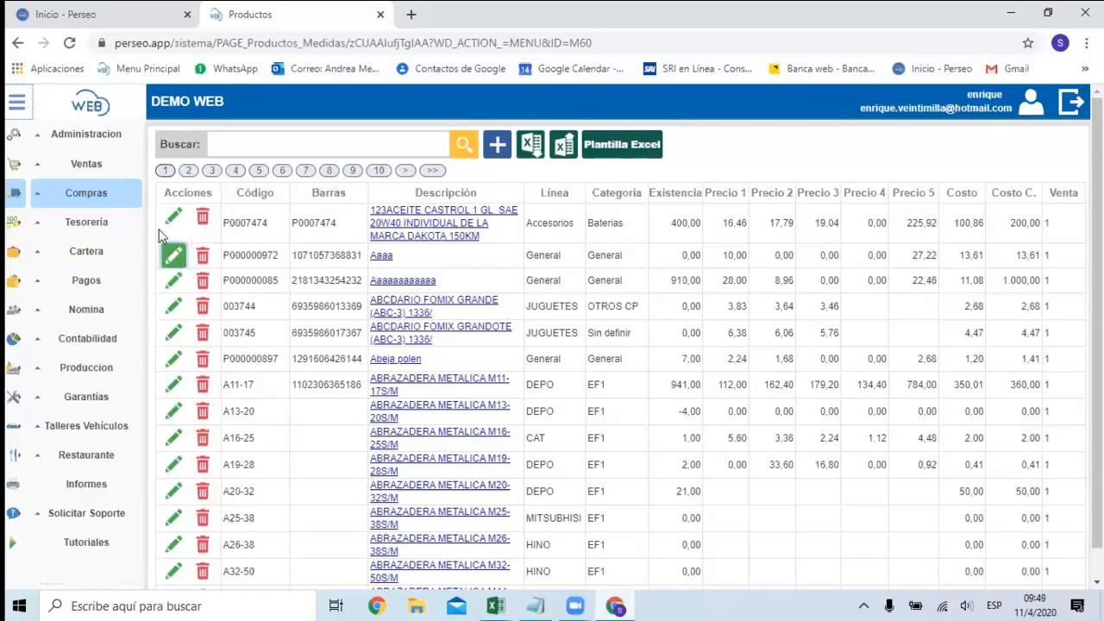
Open the inventory Ingresos page and start a new entry of type Inventario Inicial.
{"action": "left_click", "coordinate": [112, 195]}
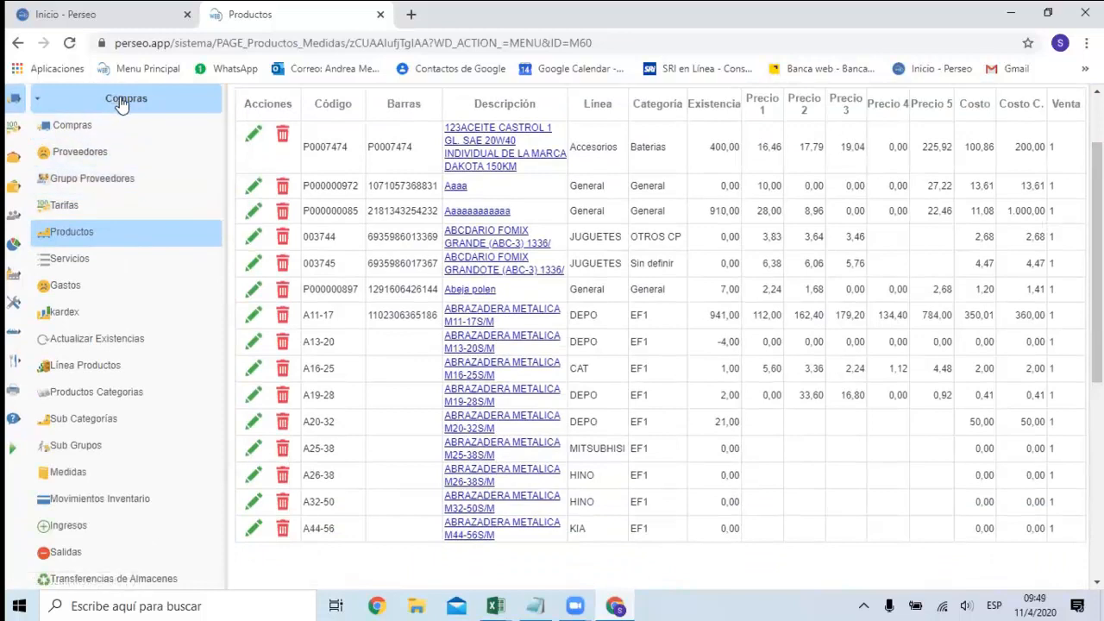
{"action": "left_click", "coordinate": [76, 533]}
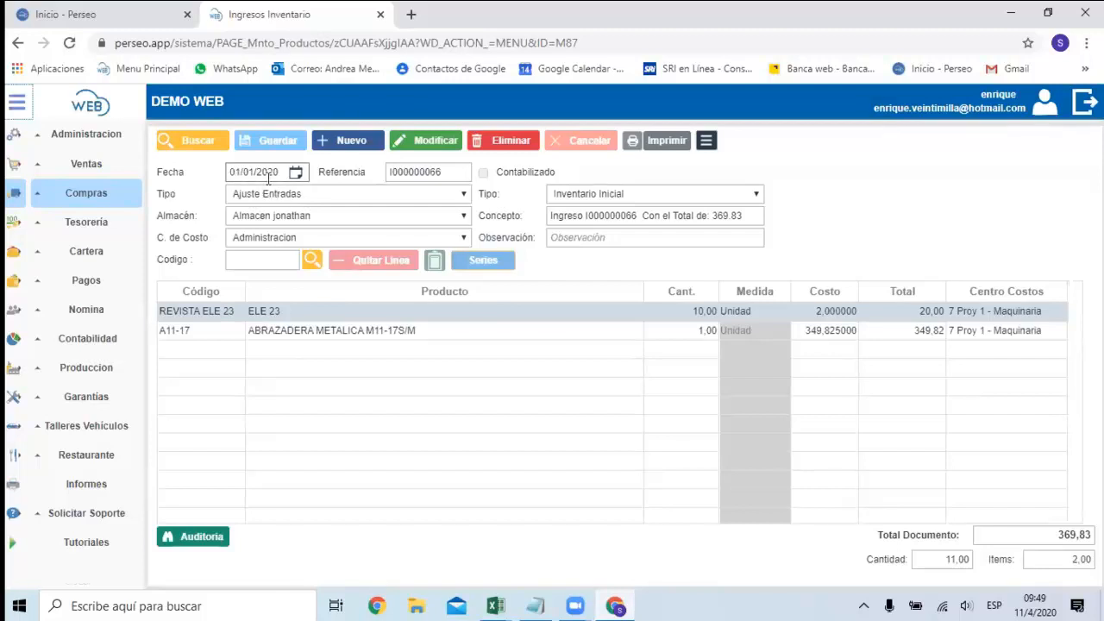
{"action": "left_click", "coordinate": [361, 142]}
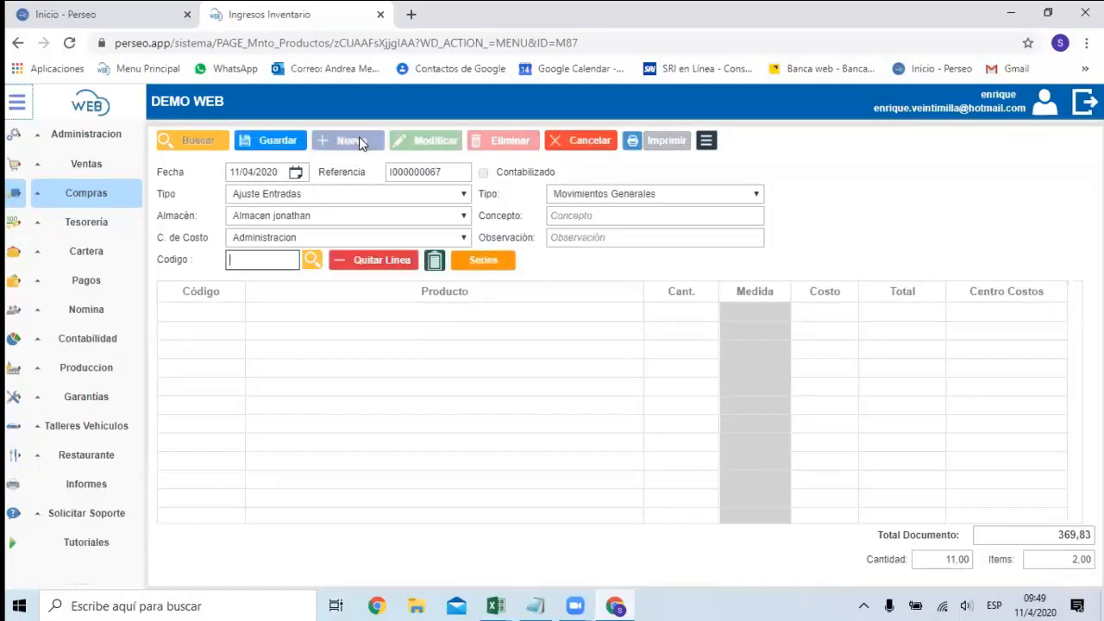
{"action": "left_click", "coordinate": [646, 196]}
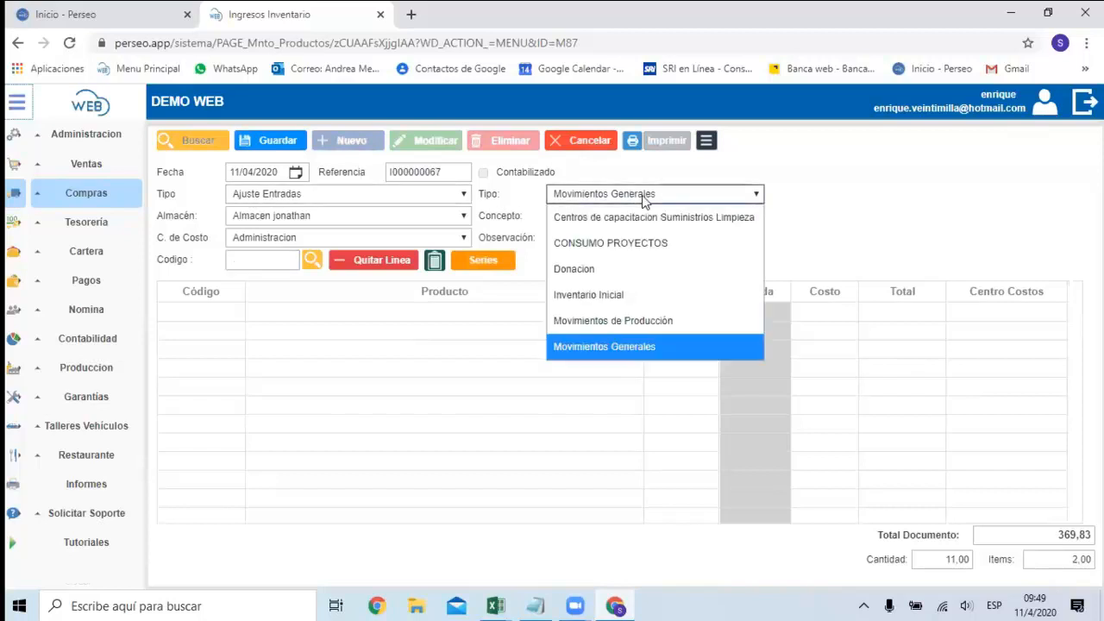
{"action": "left_click", "coordinate": [599, 292]}
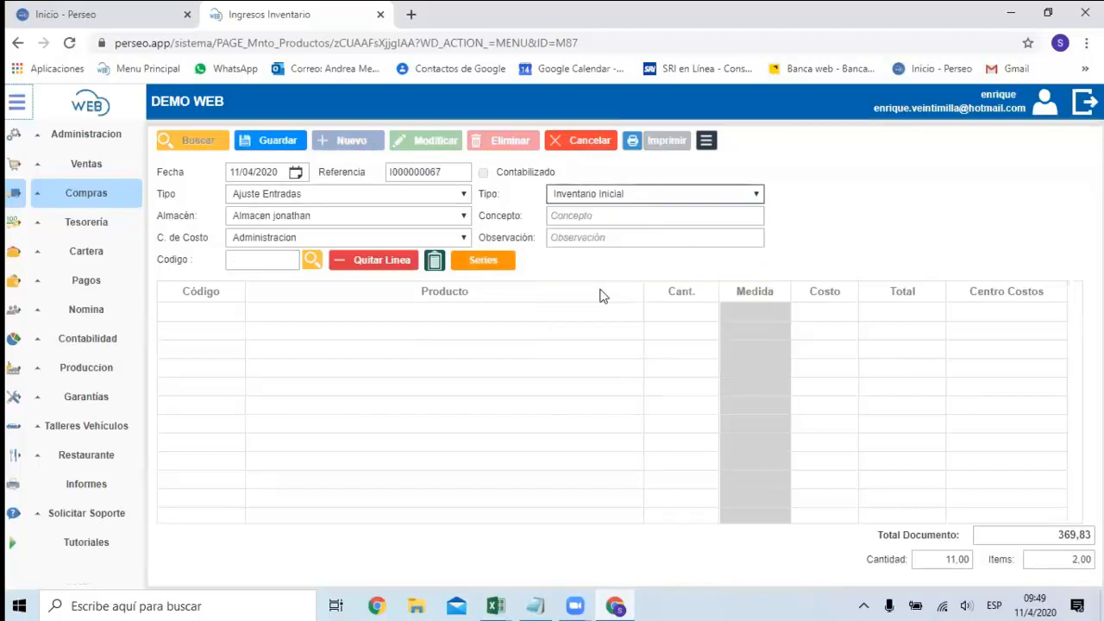
Find products matching ABRA and add ABRAZADERA METALICA M13-20S/M with quantity 10 and cost 10.
{"action": "left_click", "coordinate": [258, 262]}
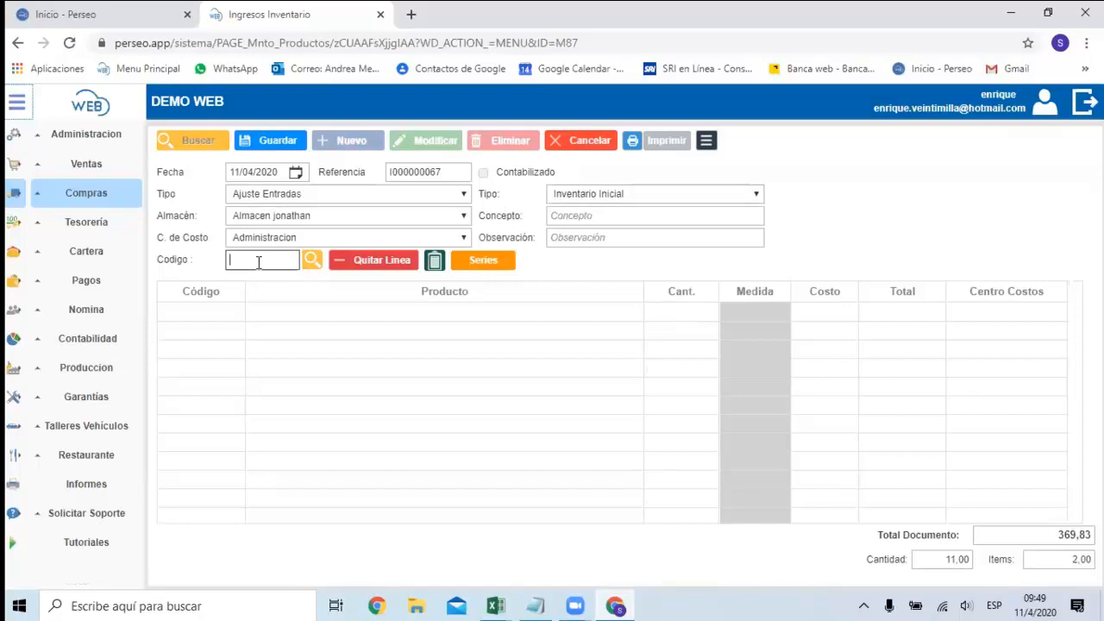
{"action": "type", "text": "ABRA"}
{"action": "left_click", "coordinate": [311, 259]}
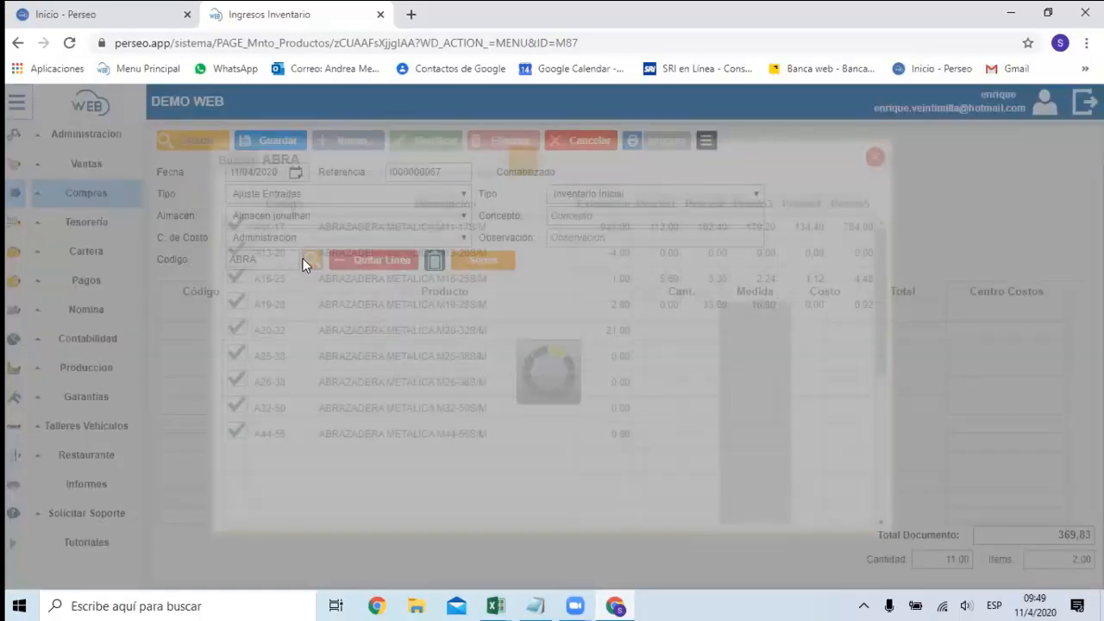
{"action": "left_click", "coordinate": [246, 255]}
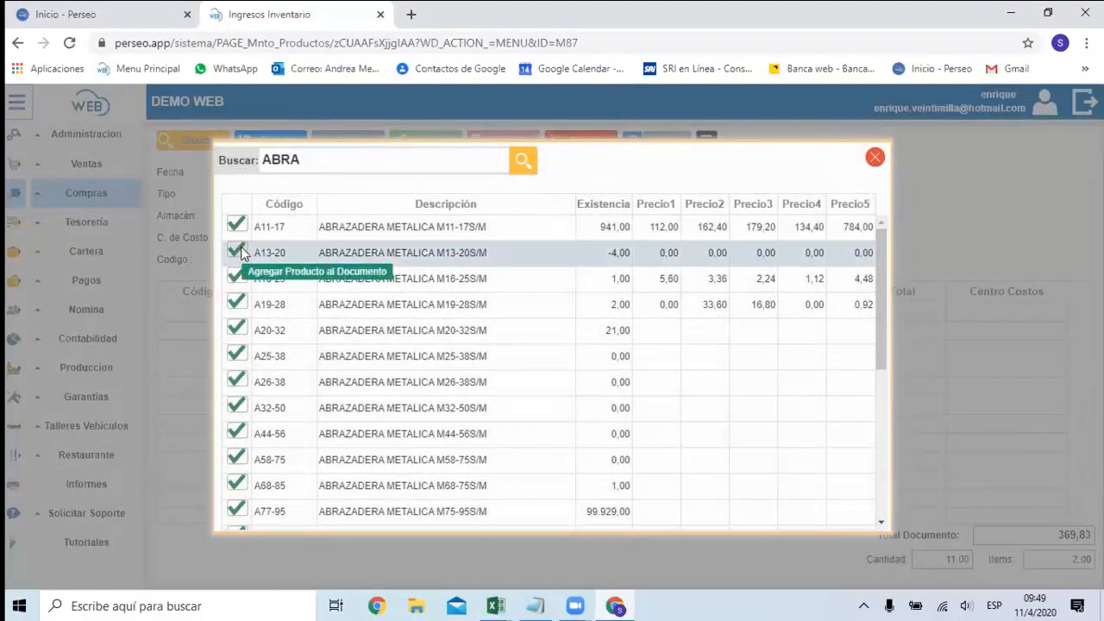
{"action": "left_click", "coordinate": [675, 312]}
{"action": "type", "text": "10"}
{"action": "key", "text": "Tab"}
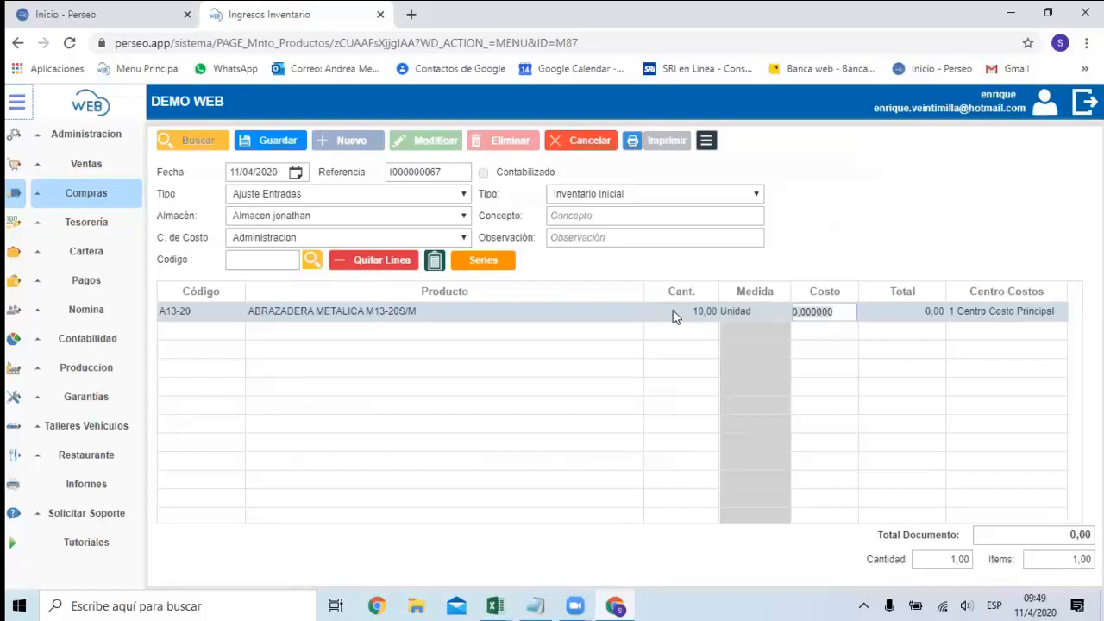
{"action": "type", "text": "10"}
{"action": "key", "text": "Tab"}
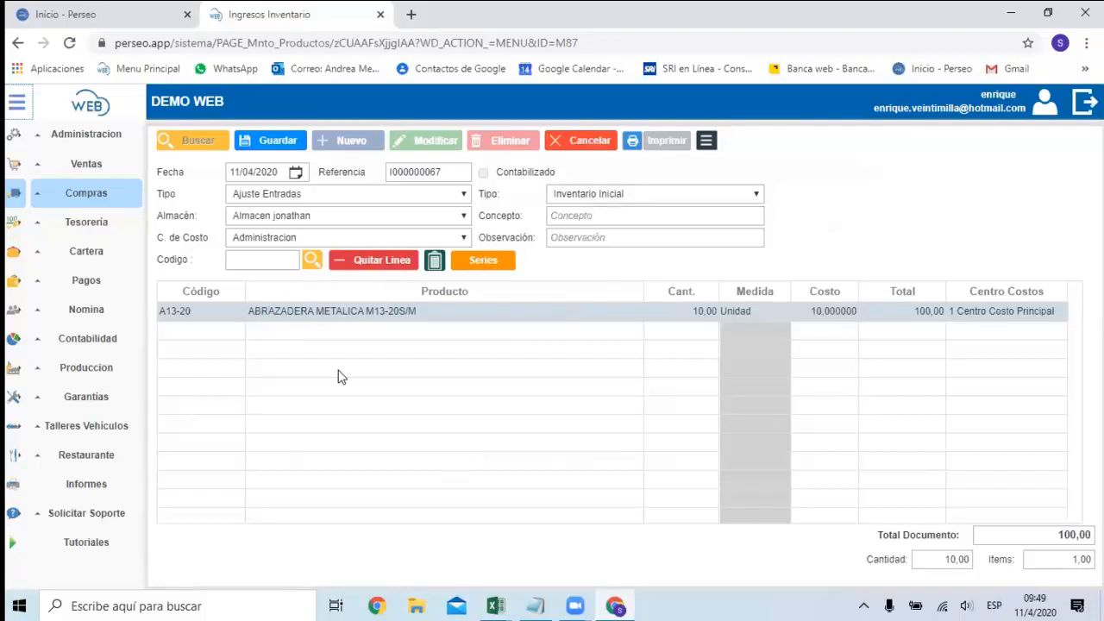
Review the window for pasting code, quantity and cost records into the inventory entry, and close it.
{"action": "left_click", "coordinate": [436, 260]}
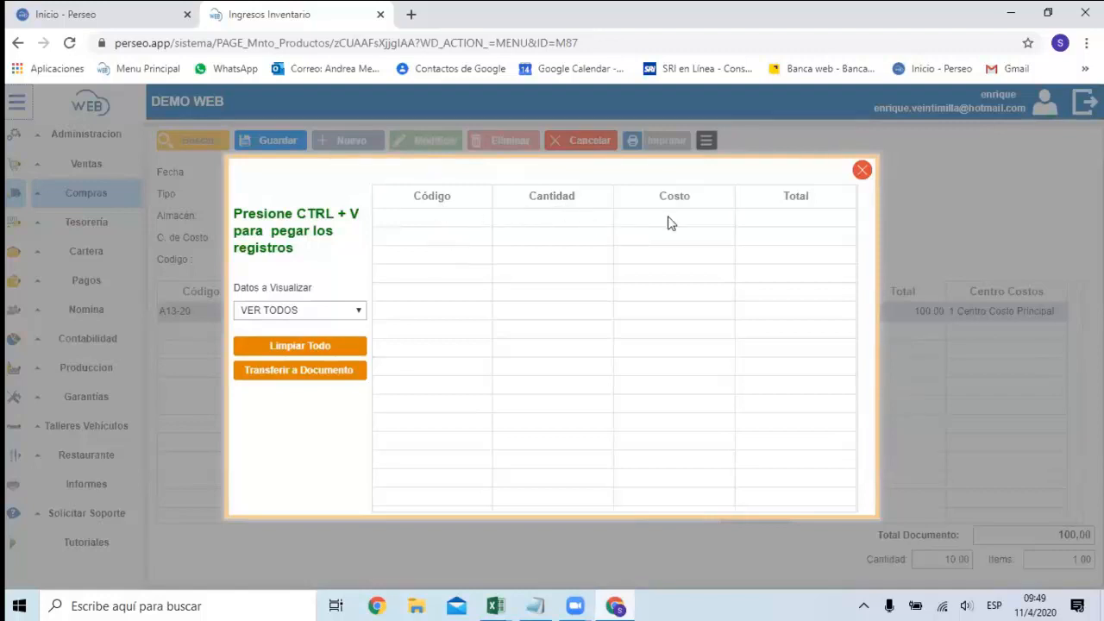
{"action": "left_click", "coordinate": [861, 171]}
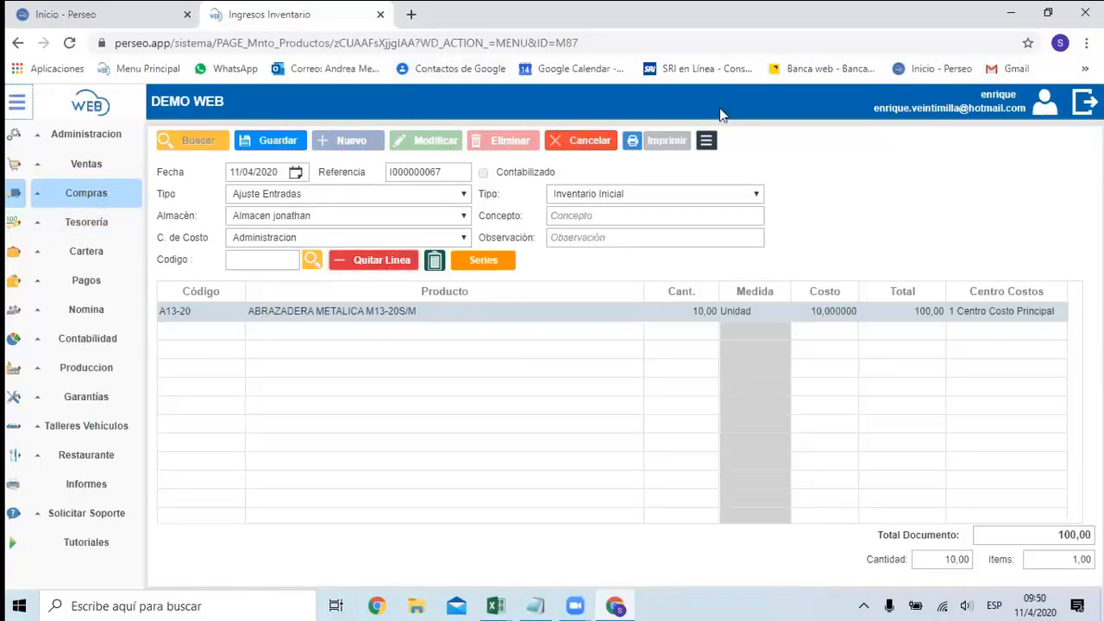
Return to the product list and start a new product record.
{"action": "left_click", "coordinate": [112, 198]}
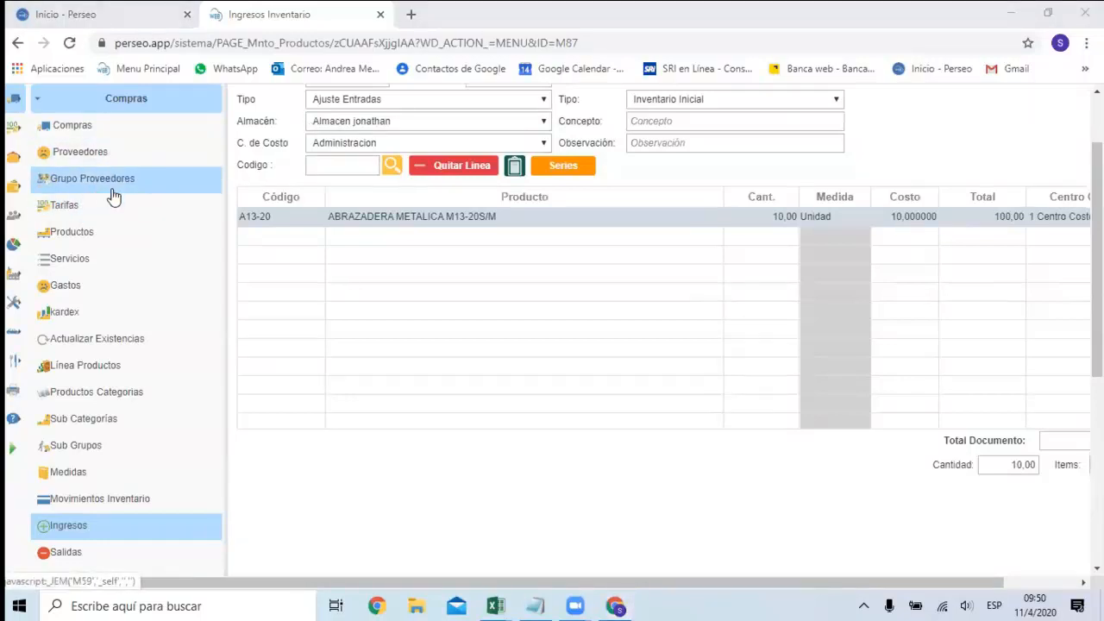
{"action": "scroll", "coordinate": [116, 182], "scroll_direction": "up", "scroll_amount": 2}
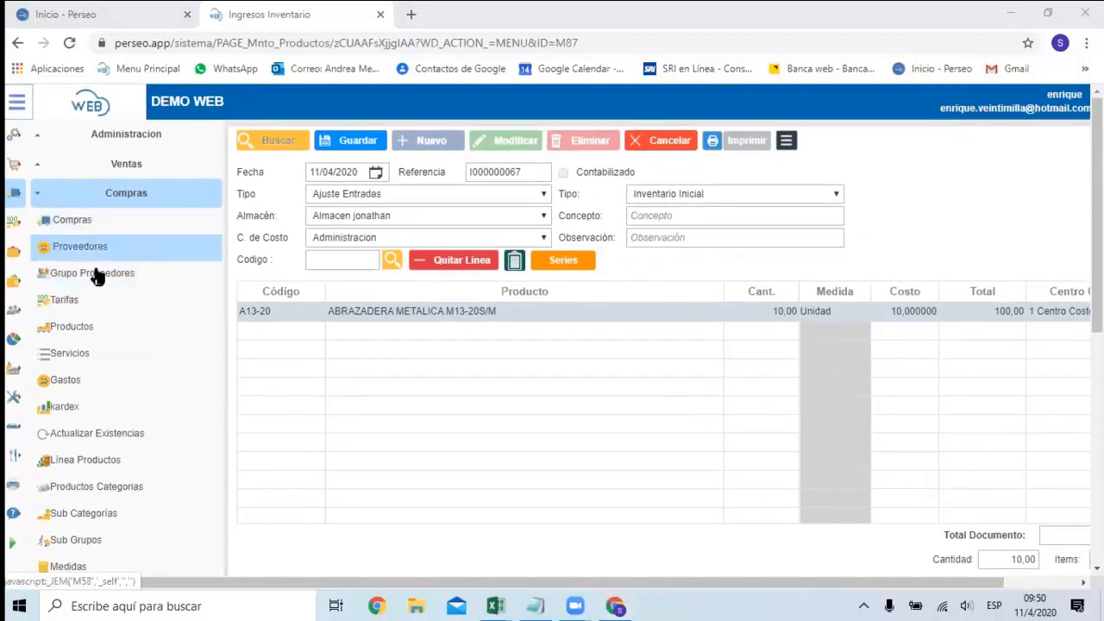
{"action": "left_click", "coordinate": [88, 334]}
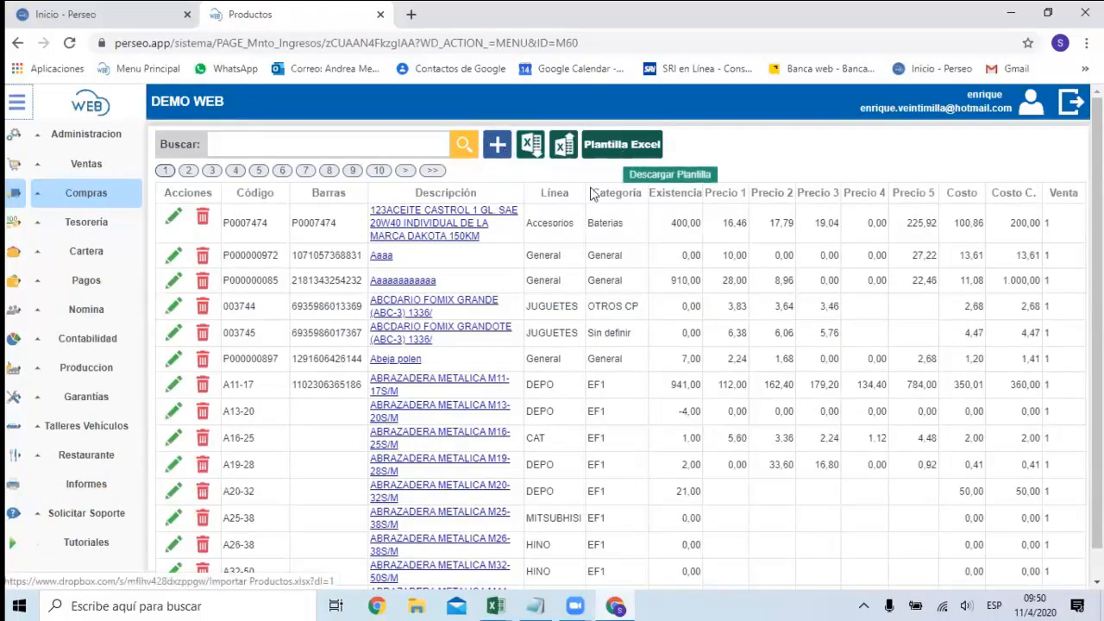
{"action": "left_click", "coordinate": [499, 147]}
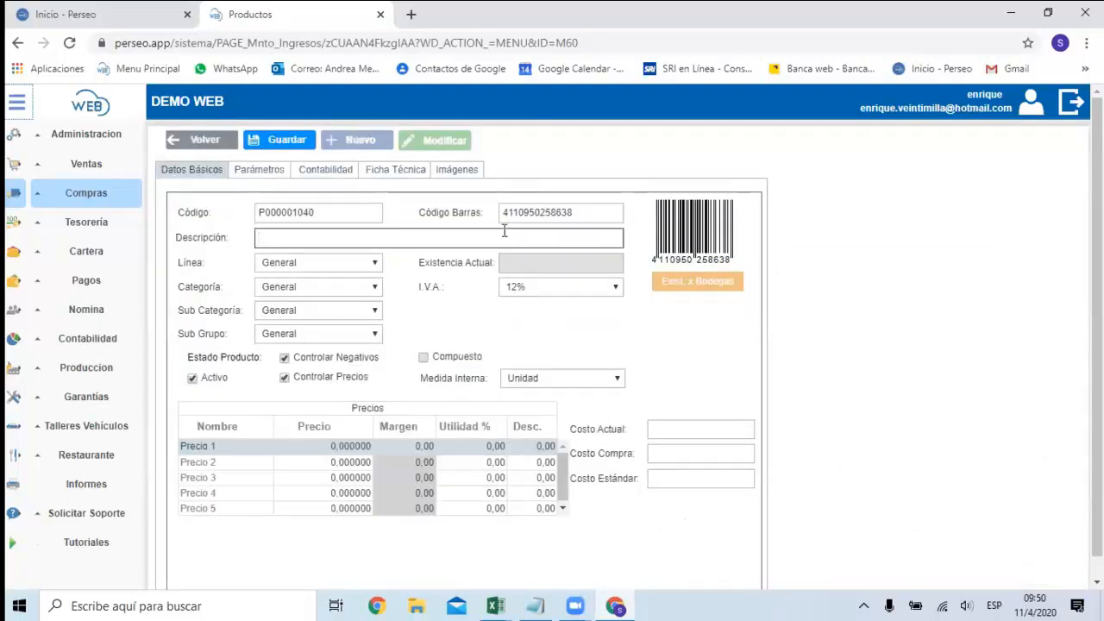
Set the new product's code to P00007441 and generate a new barcode for it.
{"action": "left_click", "coordinate": [326, 214]}
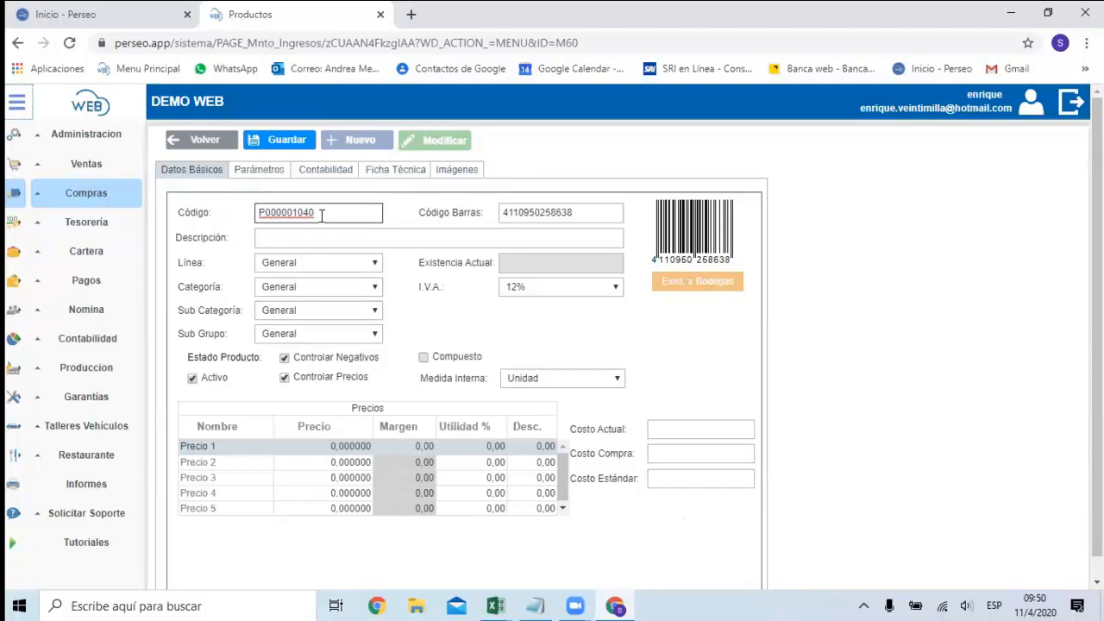
{"action": "key", "text": "BackSpace"}
{"action": "key", "text": "BackSpace"}
{"action": "key", "text": "BackSpace"}
{"action": "key", "text": "BackSpace"}
{"action": "type", "text": "7441"}
{"action": "left_click", "coordinate": [536, 211]}
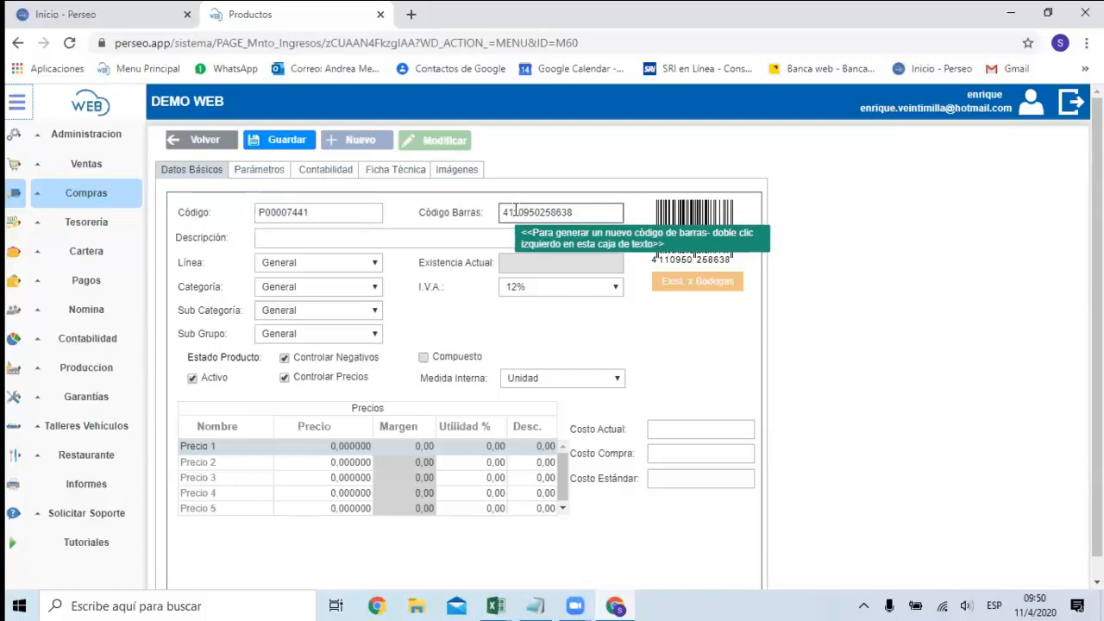
{"action": "double_click", "coordinate": [552, 211]}
{"action": "double_click", "coordinate": [544, 210]}
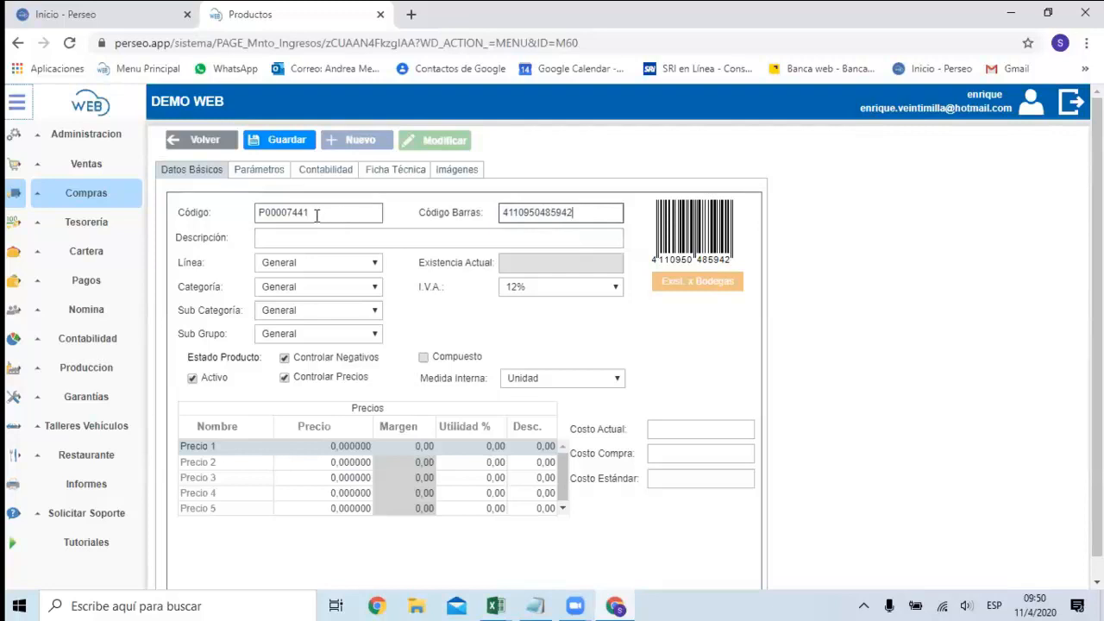
Enter CALCULADORA CASIO FX -54141 as the product description.
{"action": "left_click", "coordinate": [295, 232]}
{"action": "type", "text": "CALCULADORA"}
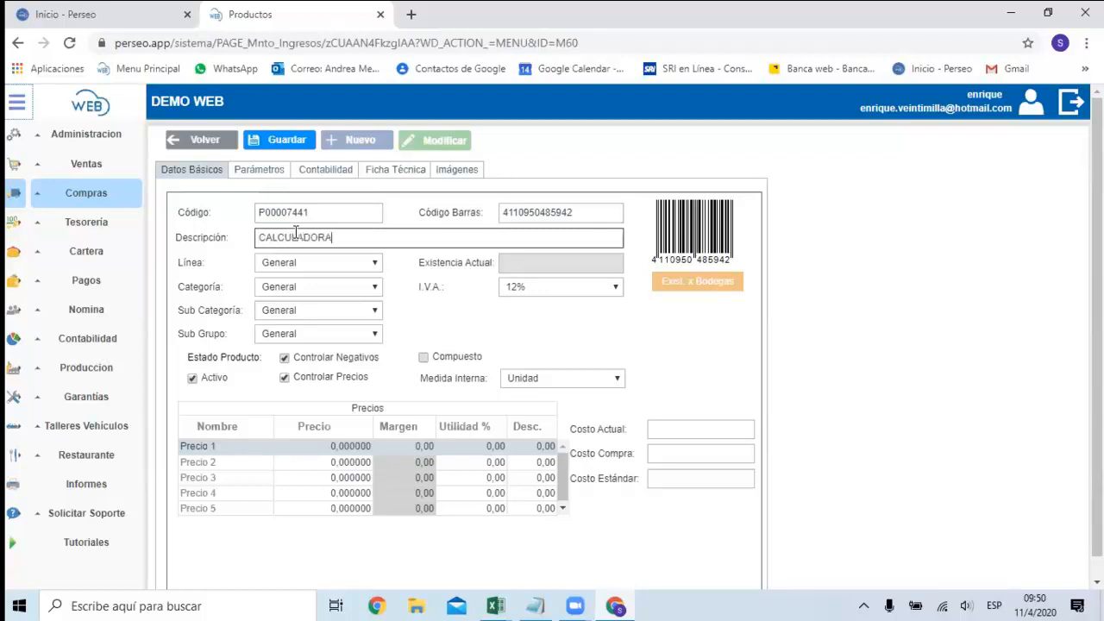
{"action": "type", "text": " CASIO FX -54141"}
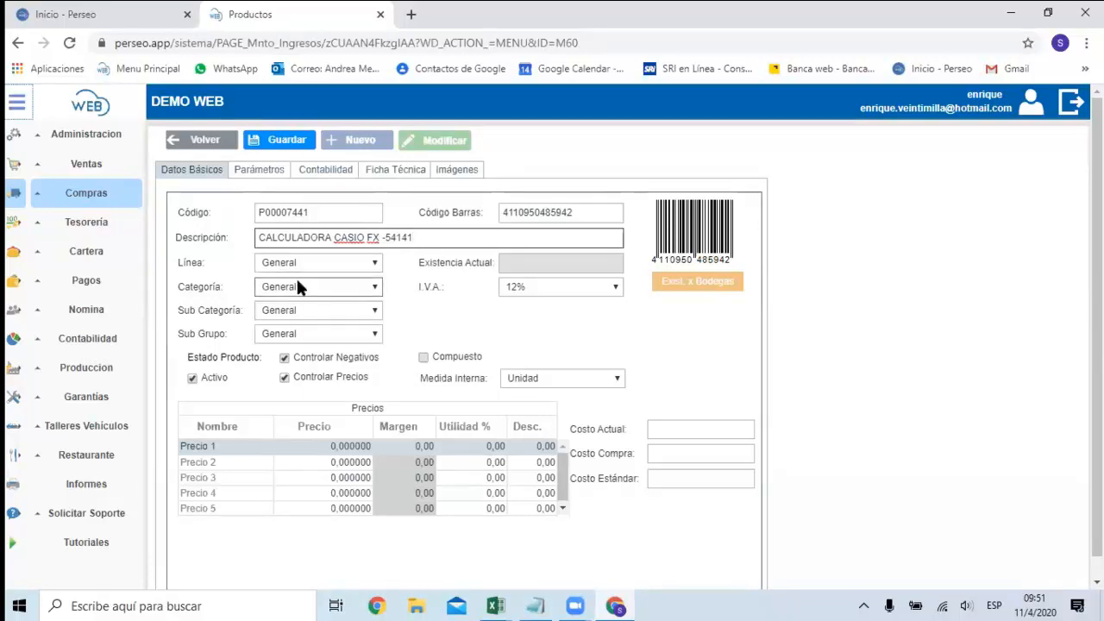
Set the product's Línea, Categoría, Sub Categoría and Sub Grupo to General.
{"action": "left_click", "coordinate": [375, 263]}
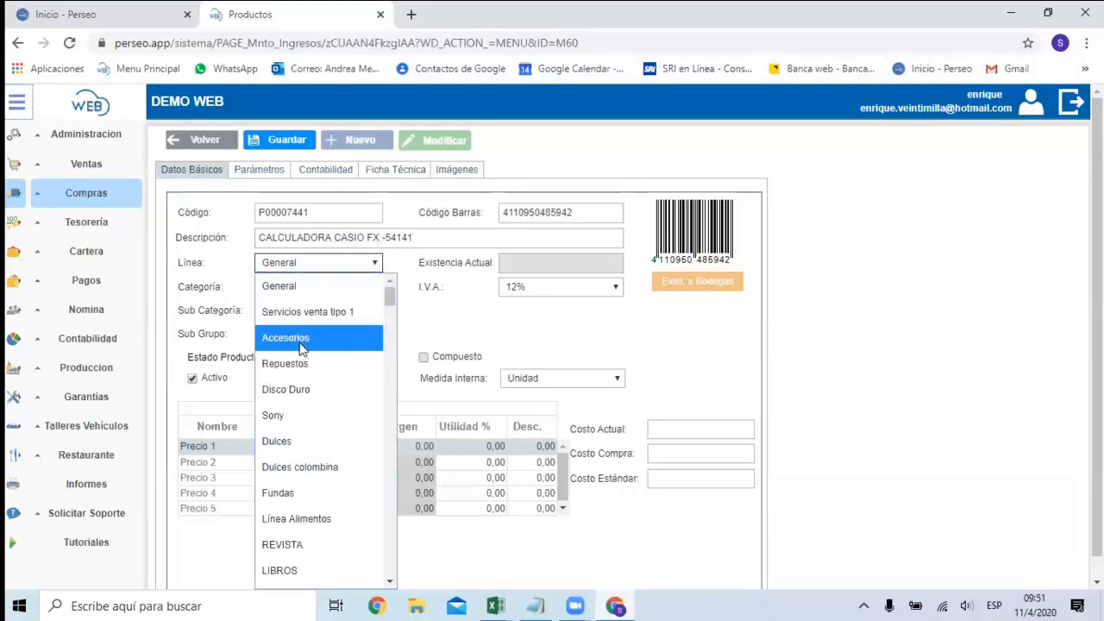
{"action": "left_click", "coordinate": [295, 296]}
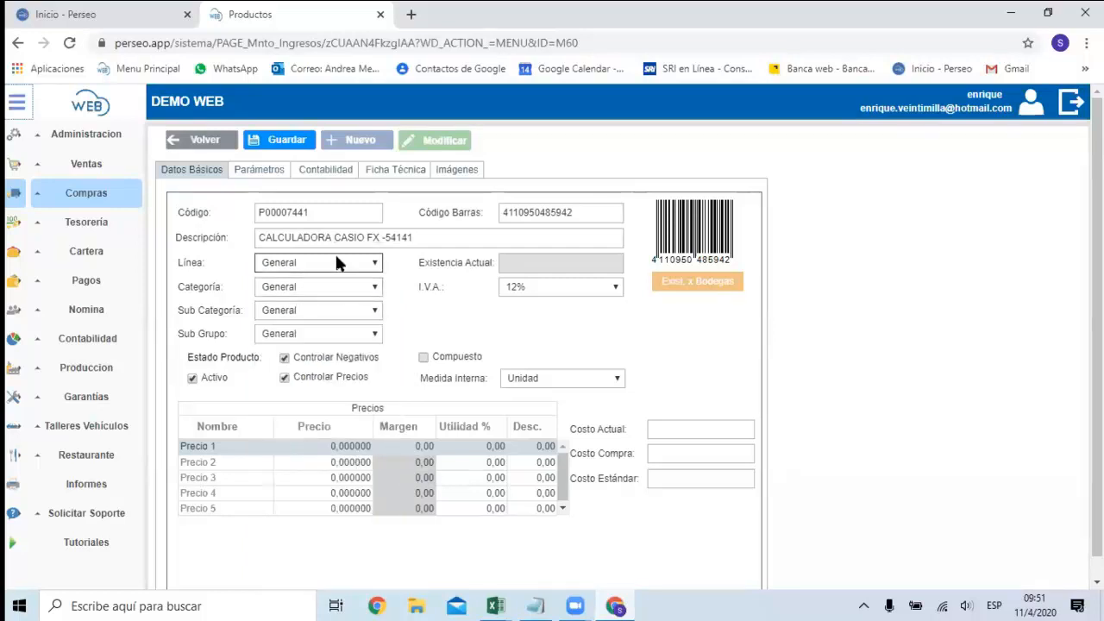
{"action": "left_click", "coordinate": [375, 291]}
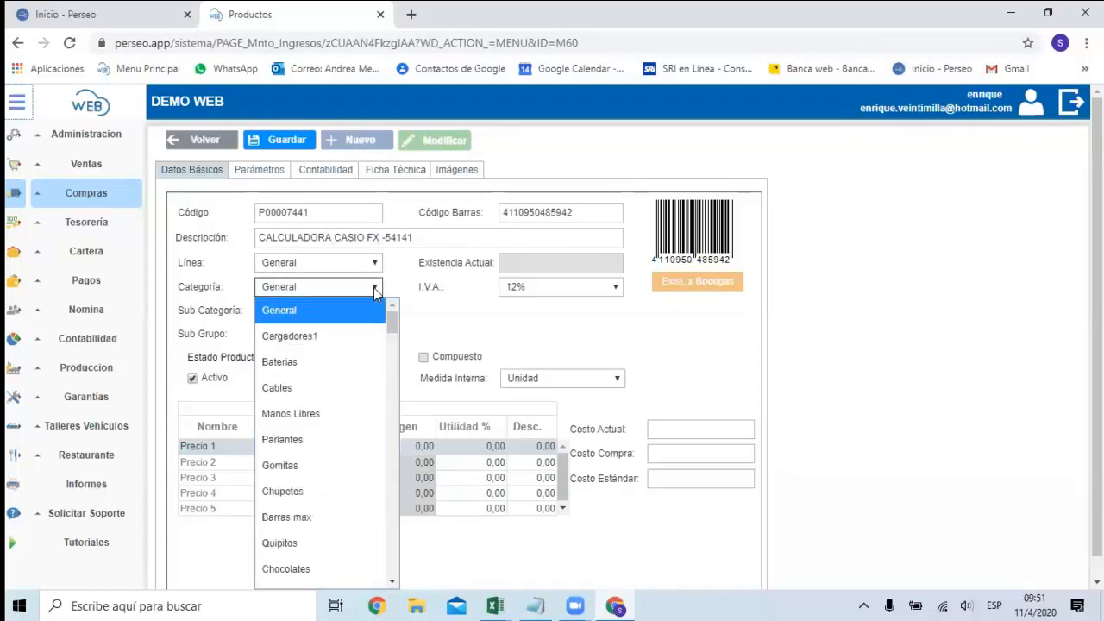
{"action": "left_click", "coordinate": [281, 310]}
{"action": "left_click", "coordinate": [316, 312]}
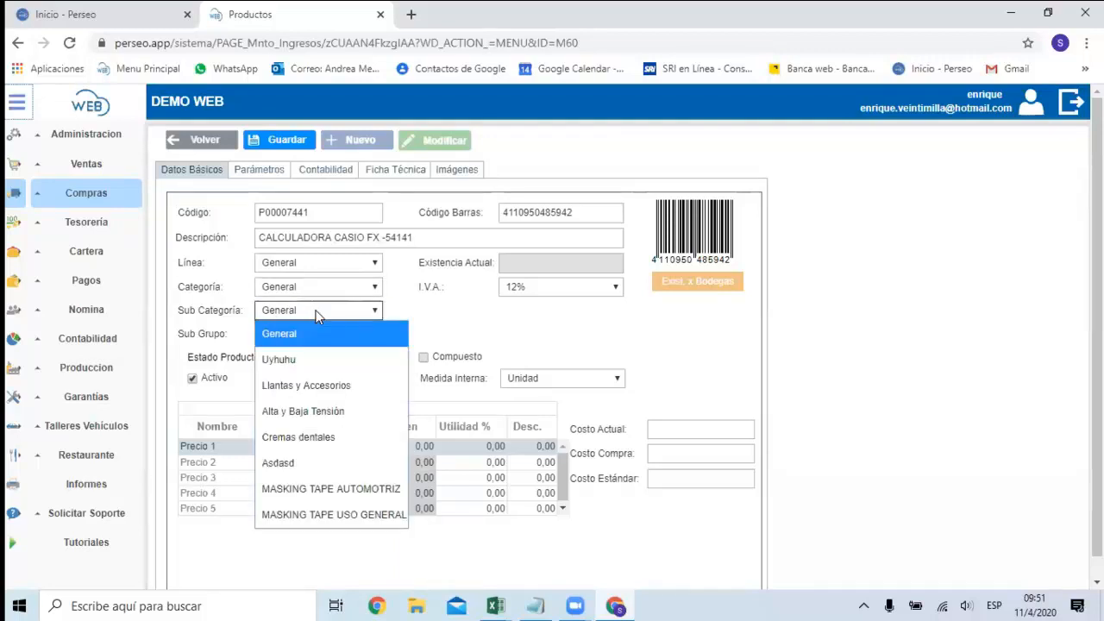
{"action": "left_click", "coordinate": [311, 334]}
{"action": "left_click", "coordinate": [312, 335]}
{"action": "left_click", "coordinate": [312, 334]}
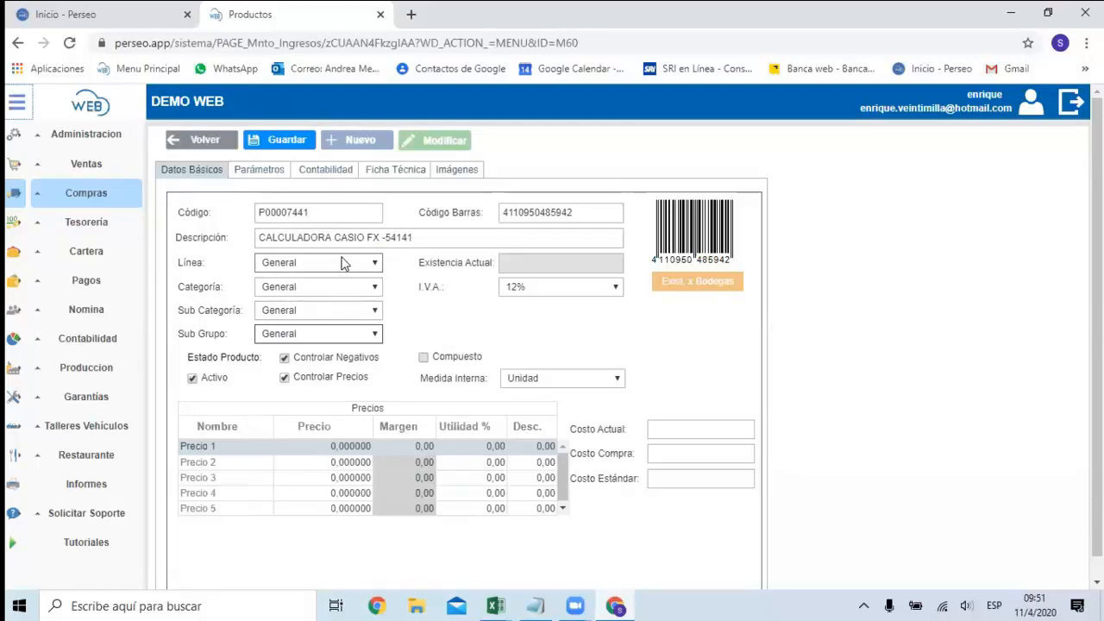
Try the 0% I.V.A. option and set the product's I.V.A. to 12%.
{"action": "scroll", "coordinate": [344, 272], "scroll_direction": "down", "scroll_amount": 1}
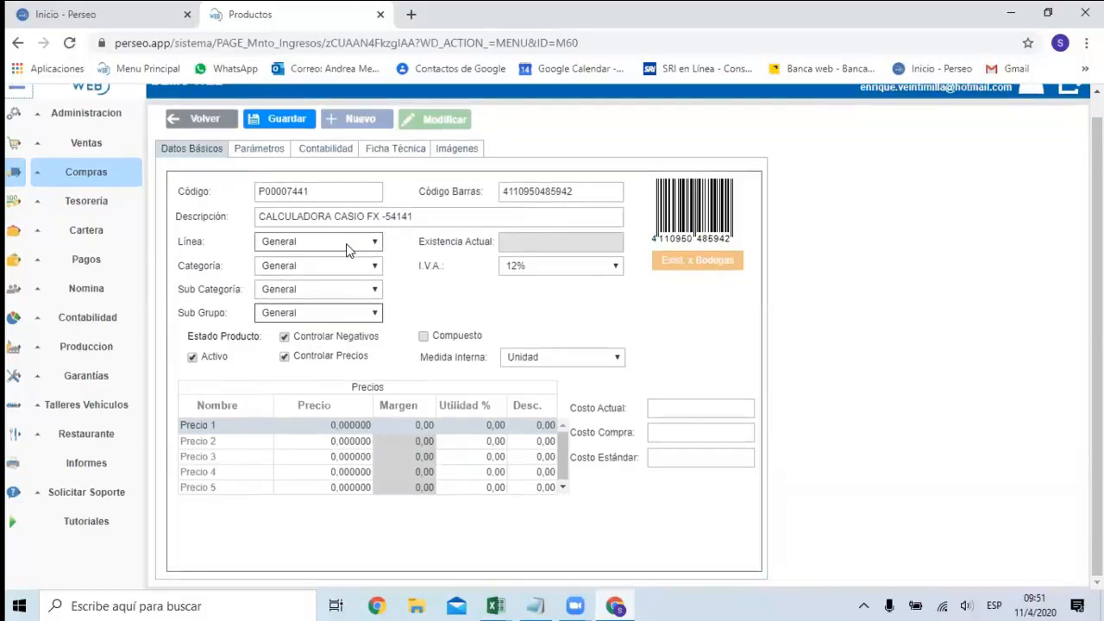
{"action": "left_click", "coordinate": [558, 272]}
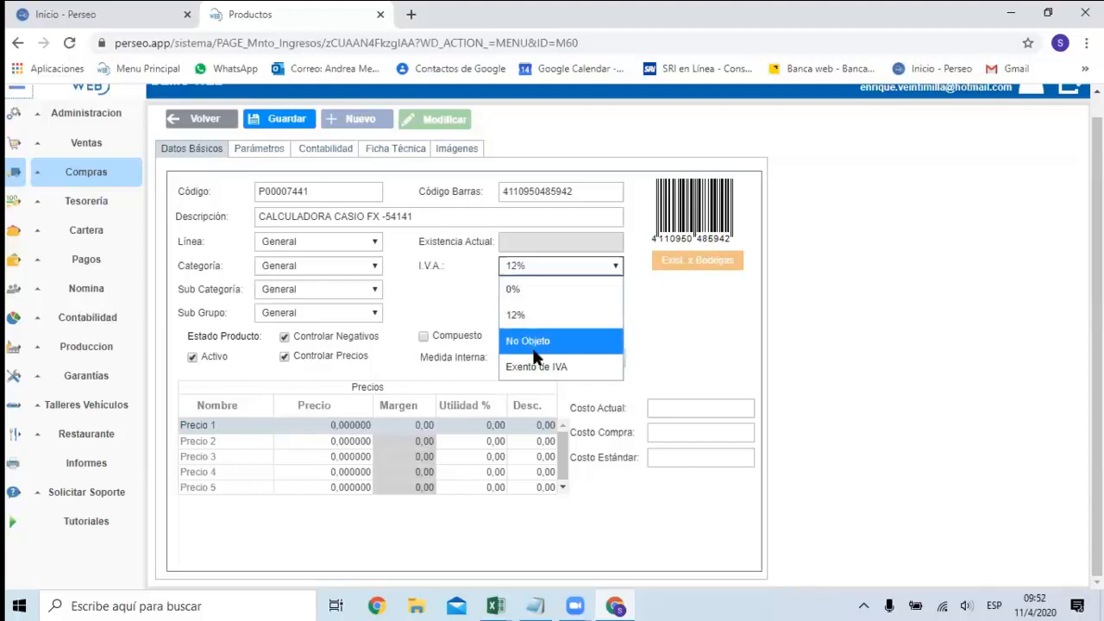
{"action": "left_click", "coordinate": [543, 290]}
{"action": "left_click", "coordinate": [540, 267]}
{"action": "left_click", "coordinate": [544, 312]}
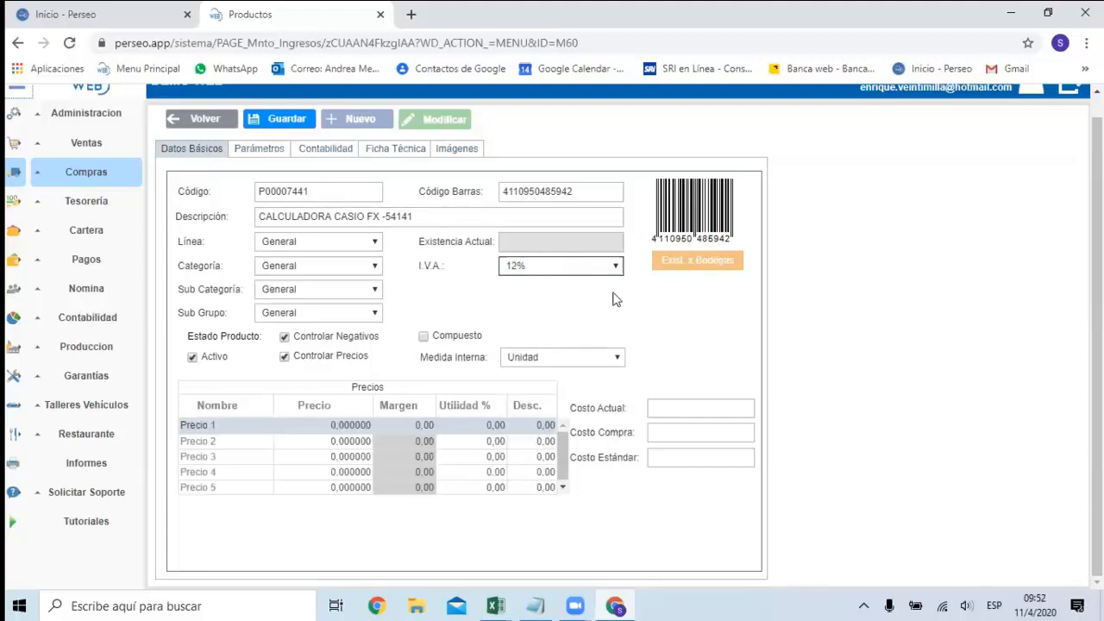
{"action": "left_click", "coordinate": [522, 267]}
{"action": "left_click", "coordinate": [526, 267]}
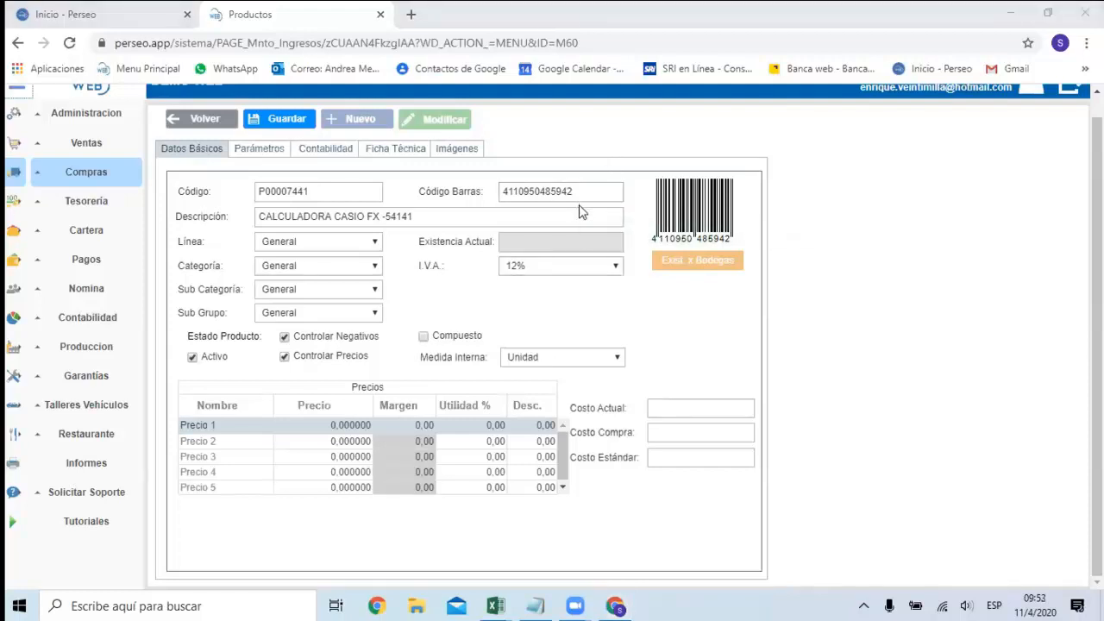
Try switching Controlar Negativos and Controlar Precios off for the product and leave both options enabled.
{"action": "left_click", "coordinate": [336, 189]}
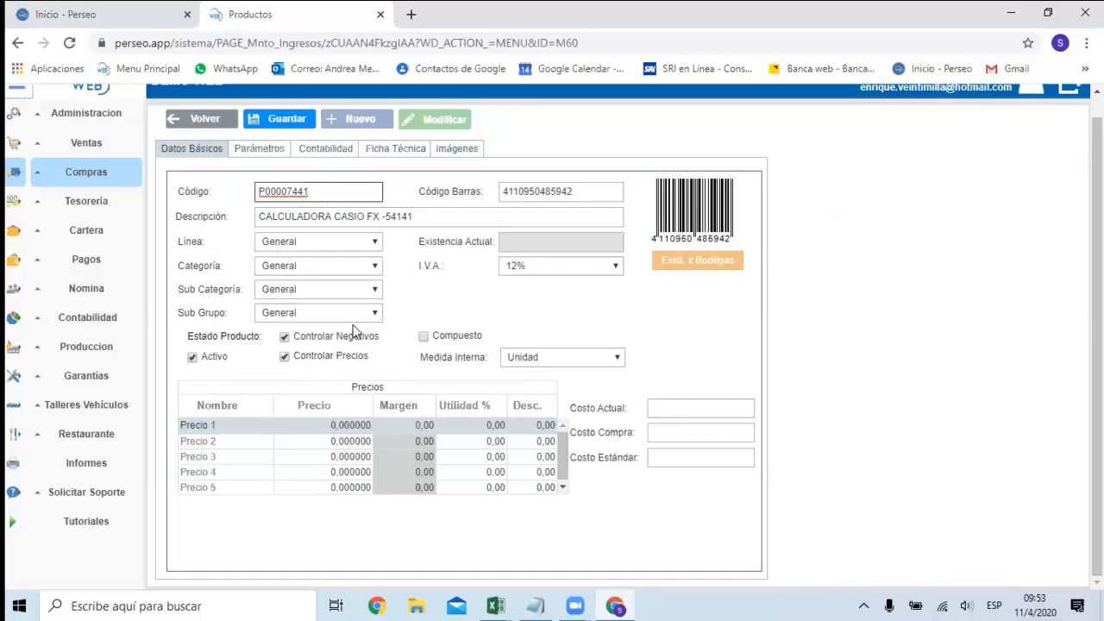
{"action": "mouse_move", "coordinate": [303, 357]}
{"action": "left_click", "coordinate": [289, 341]}
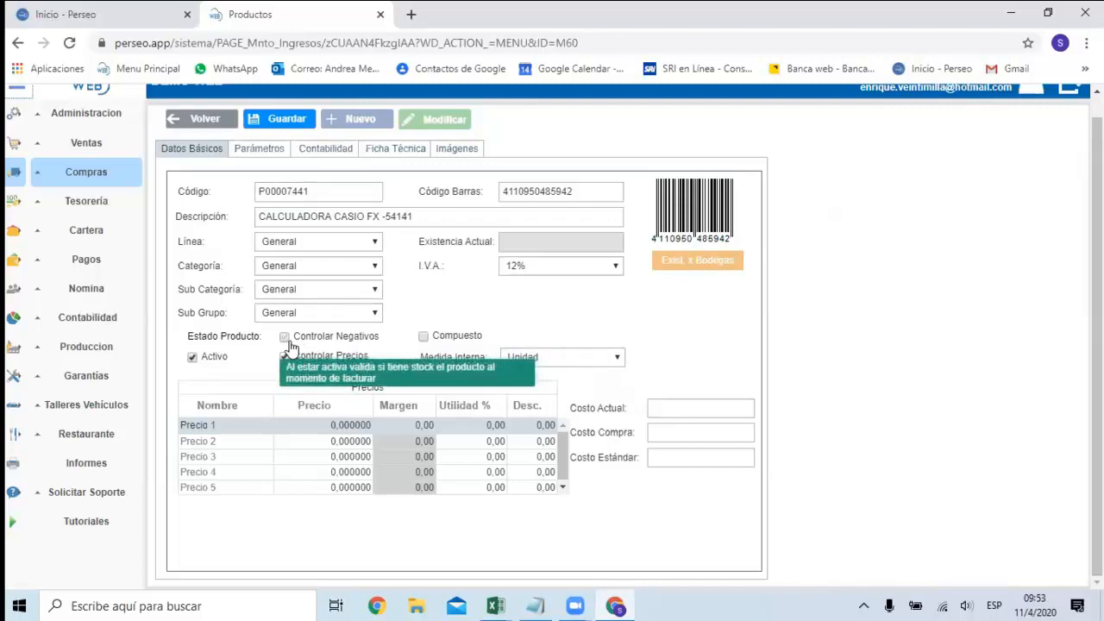
{"action": "left_click", "coordinate": [289, 342]}
{"action": "left_click", "coordinate": [289, 342]}
{"action": "left_click", "coordinate": [289, 341]}
{"action": "left_click", "coordinate": [291, 344]}
{"action": "left_click", "coordinate": [314, 344]}
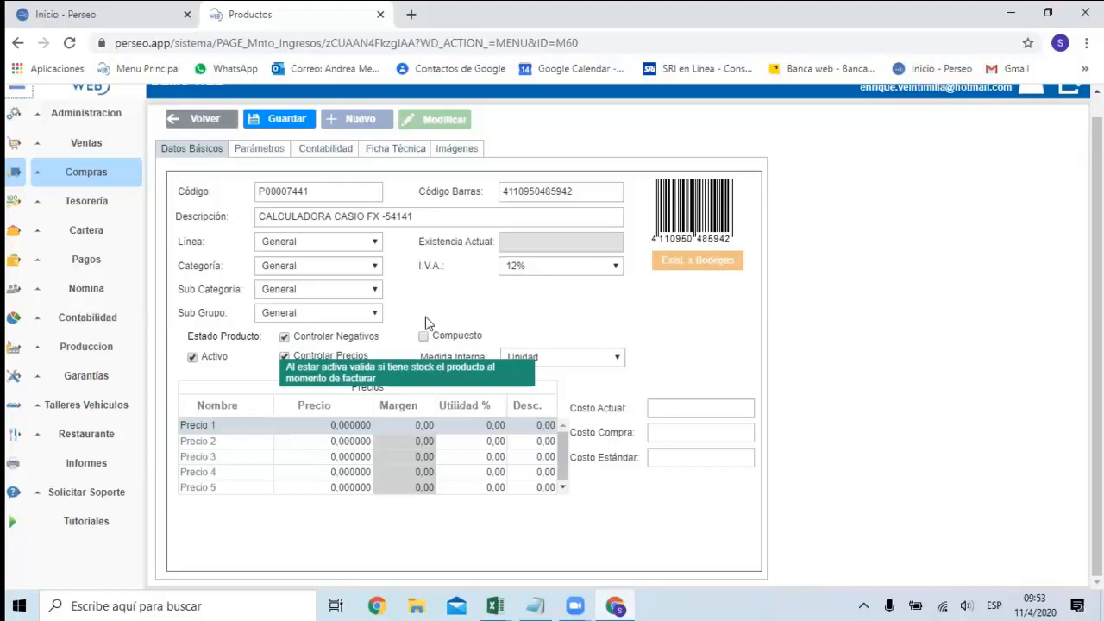
{"action": "left_click", "coordinate": [318, 358]}
{"action": "left_click", "coordinate": [317, 360]}
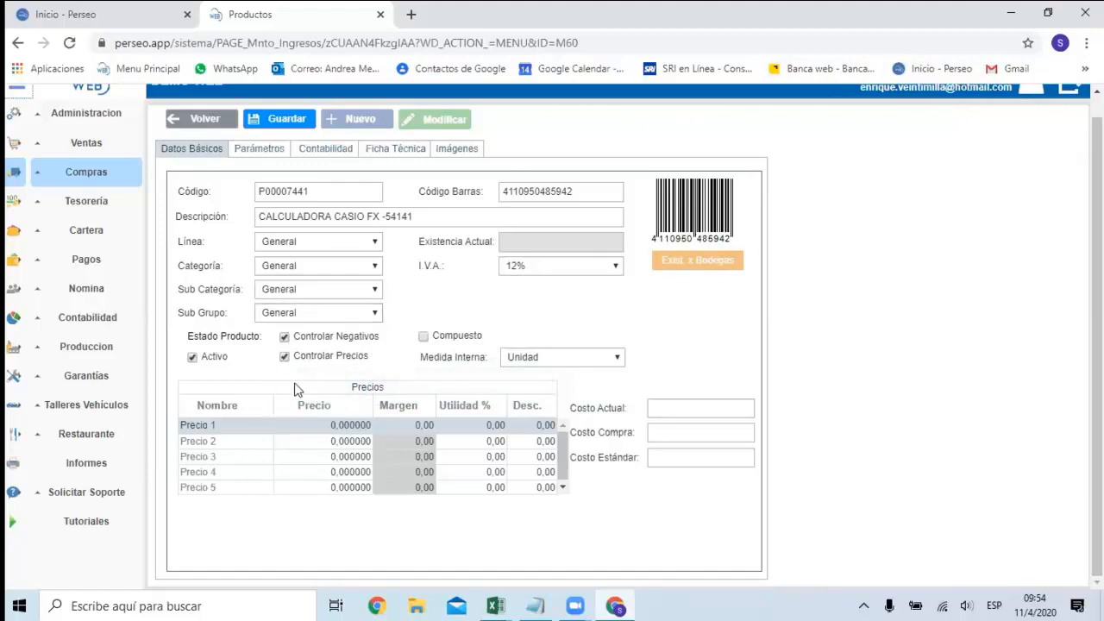
Review the available Medida Interna units, keeping Unidad, and revisit the product's code and description.
{"action": "left_click", "coordinate": [582, 366]}
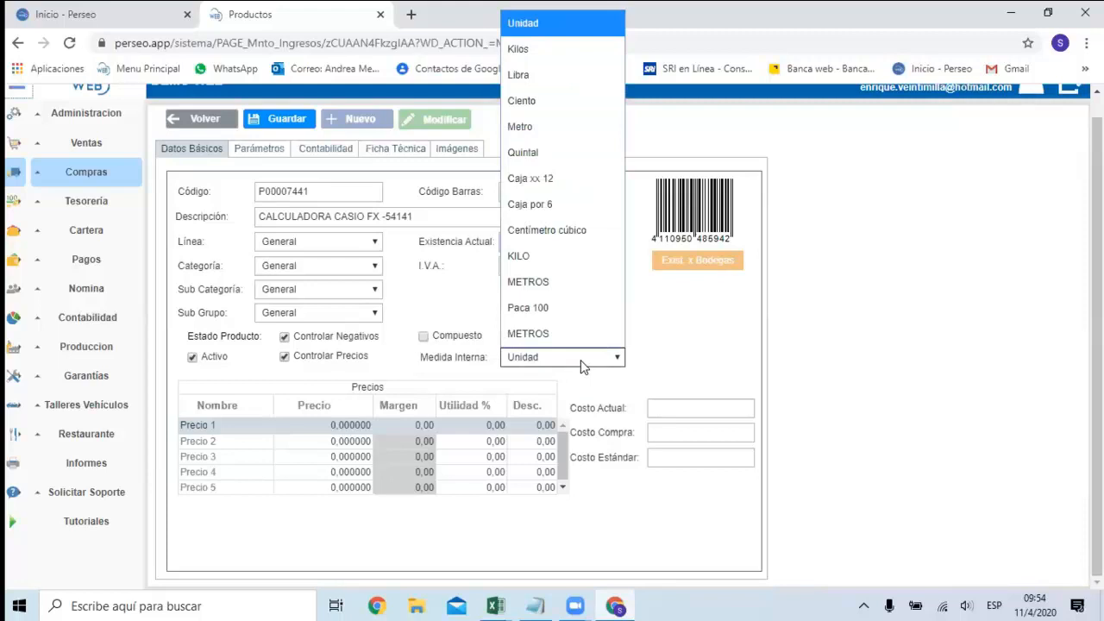
{"action": "left_click", "coordinate": [583, 361]}
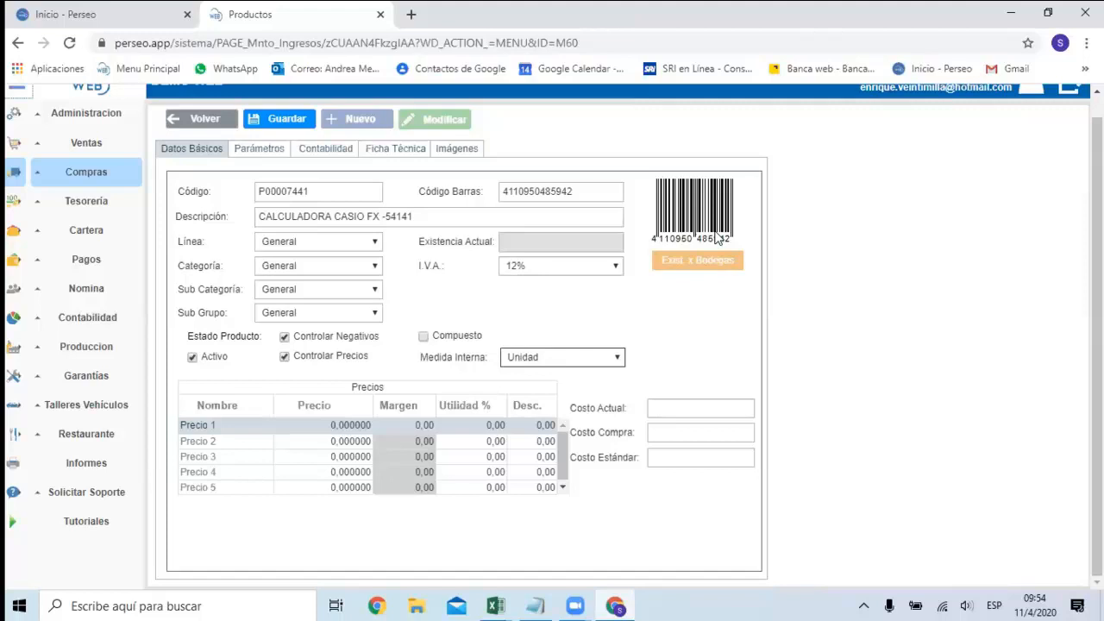
{"action": "left_click", "coordinate": [345, 193]}
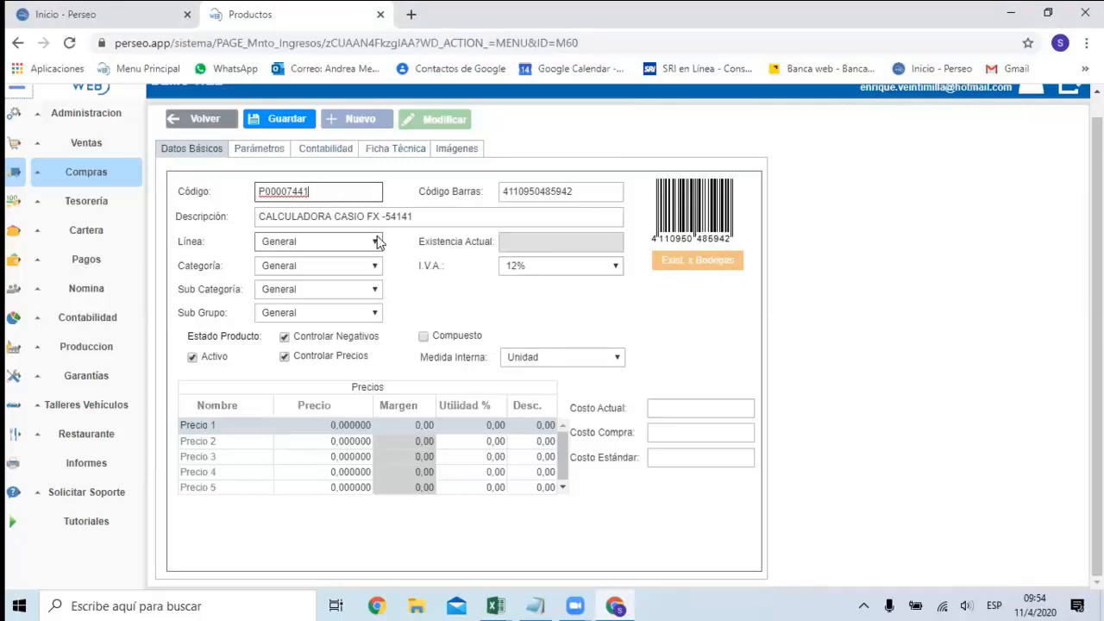
{"action": "left_click", "coordinate": [331, 218]}
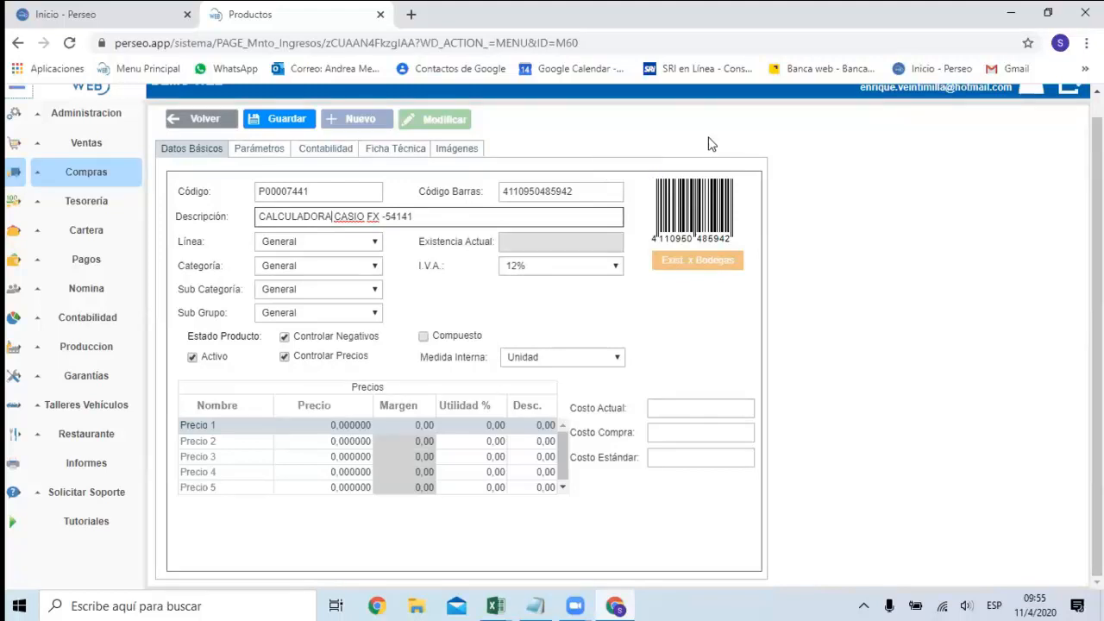
Try the Compuesto option for the product and leave it disabled.
{"action": "left_click", "coordinate": [443, 339]}
{"action": "left_click", "coordinate": [457, 342]}
{"action": "left_click", "coordinate": [457, 342]}
{"action": "double_click", "coordinate": [457, 342]}
{"action": "left_click", "coordinate": [457, 342]}
{"action": "left_click", "coordinate": [457, 343]}
{"action": "left_click", "coordinate": [457, 342]}
{"action": "left_click", "coordinate": [457, 342]}
{"action": "left_click", "coordinate": [457, 343]}
{"action": "left_click", "coordinate": [457, 342]}
{"action": "left_click", "coordinate": [457, 342]}
{"action": "left_click", "coordinate": [457, 342]}
{"action": "left_click", "coordinate": [457, 342]}
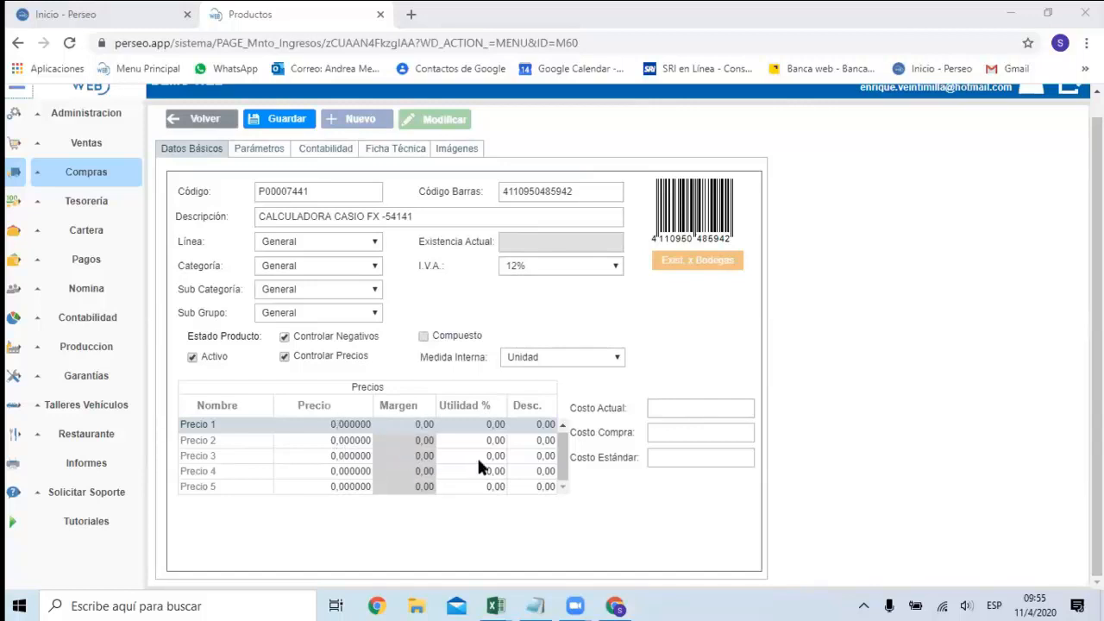
Set the product's Precio 1 to 100, Precio 2 to 90 and Precio 3 to 80.
{"action": "left_click", "coordinate": [317, 424]}
{"action": "type", "text": "100"}
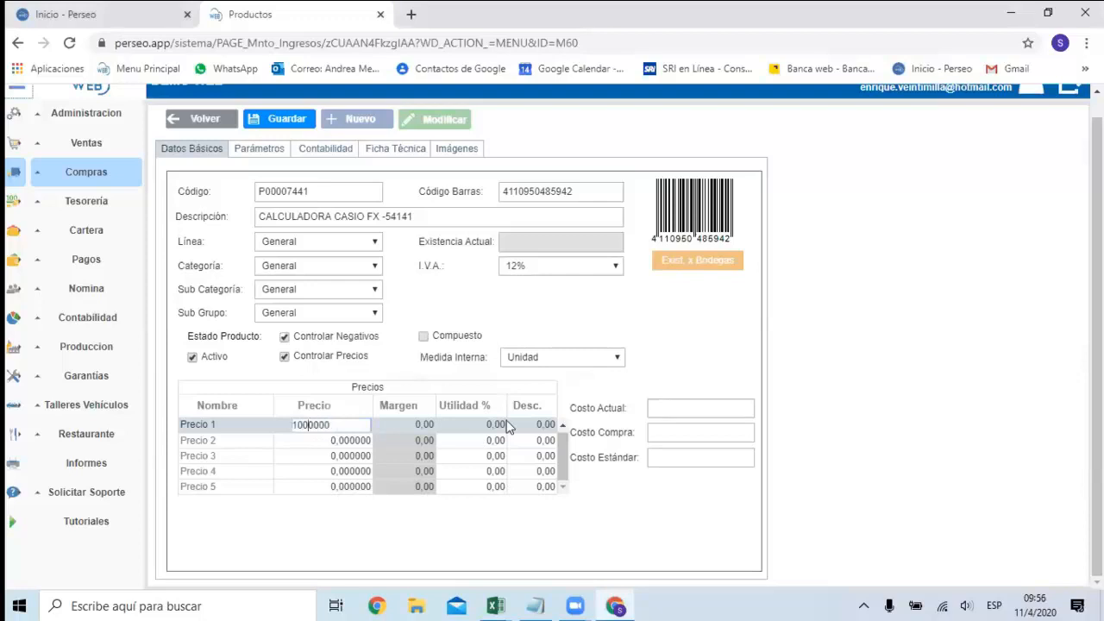
{"action": "key", "text": "Return"}
{"action": "left_click", "coordinate": [332, 422]}
{"action": "type", "text": "100"}
{"action": "key", "text": "Return"}
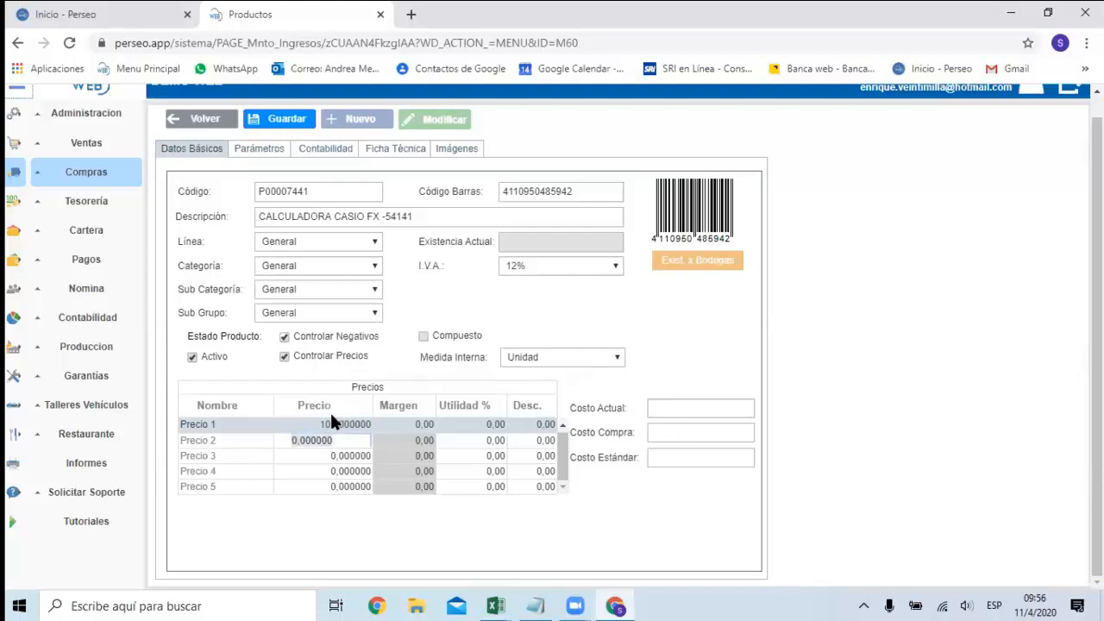
{"action": "key", "text": "Return"}
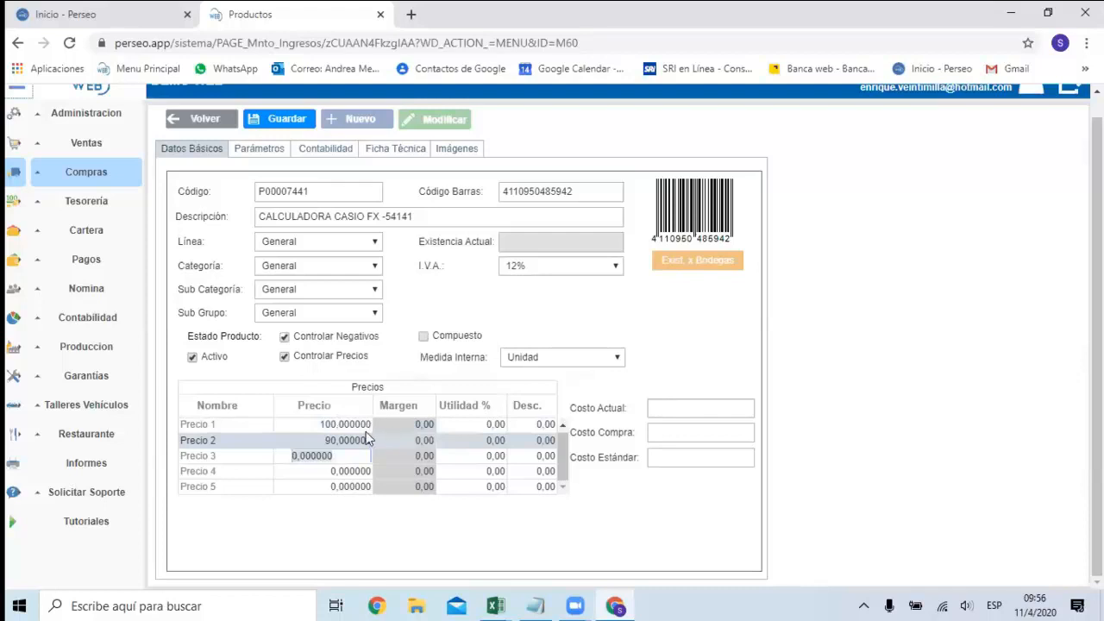
{"action": "type", "text": "80"}
{"action": "key", "text": "Return"}
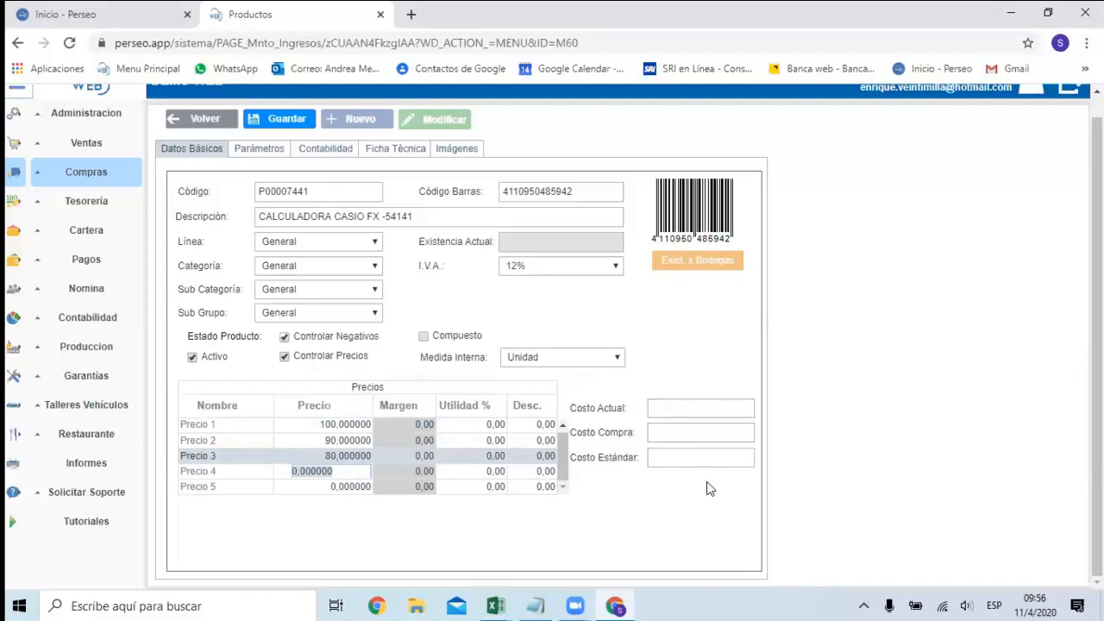
Review the product's vehicle parameters and accounting accounts, and recheck its basic data and the Controlar Negativos explanation.
{"action": "left_click", "coordinate": [272, 151]}
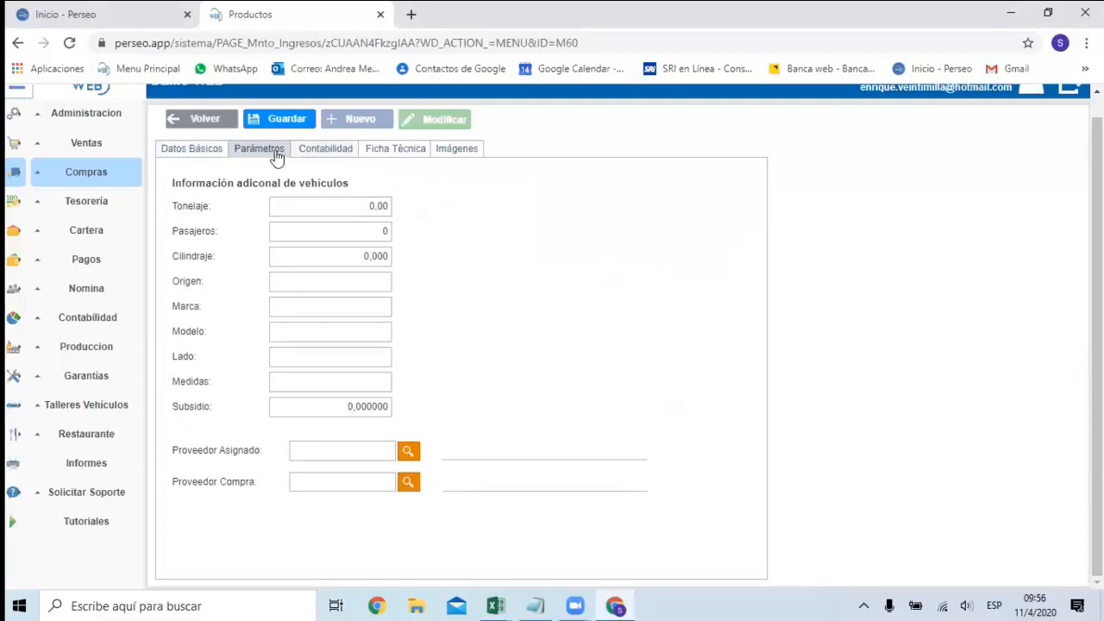
{"action": "left_click", "coordinate": [304, 234]}
{"action": "left_click", "coordinate": [306, 250]}
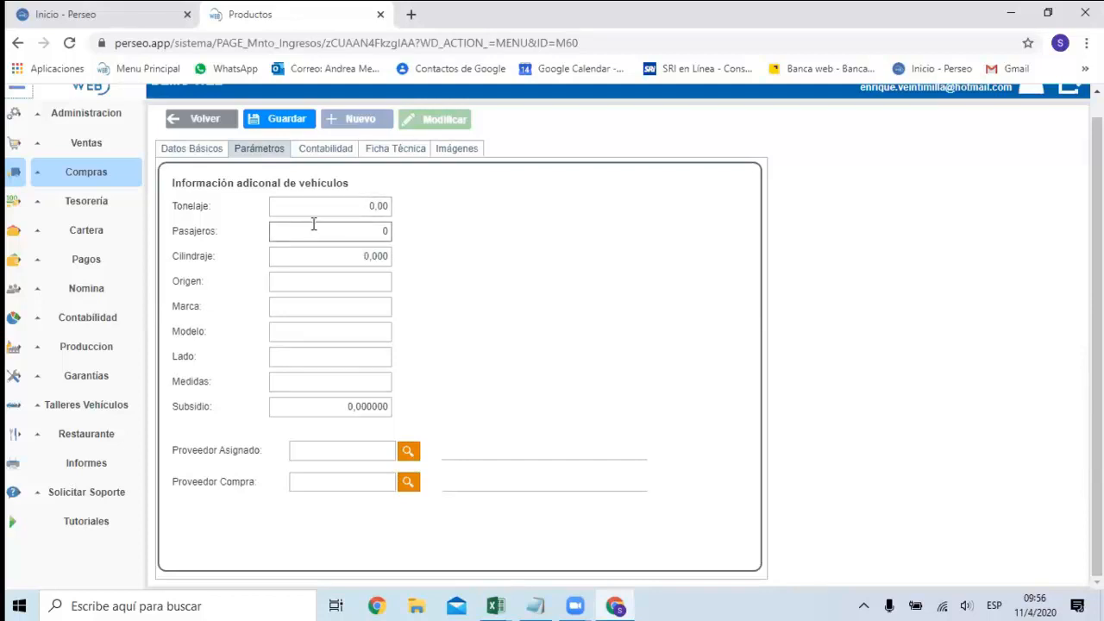
{"action": "left_click", "coordinate": [327, 155]}
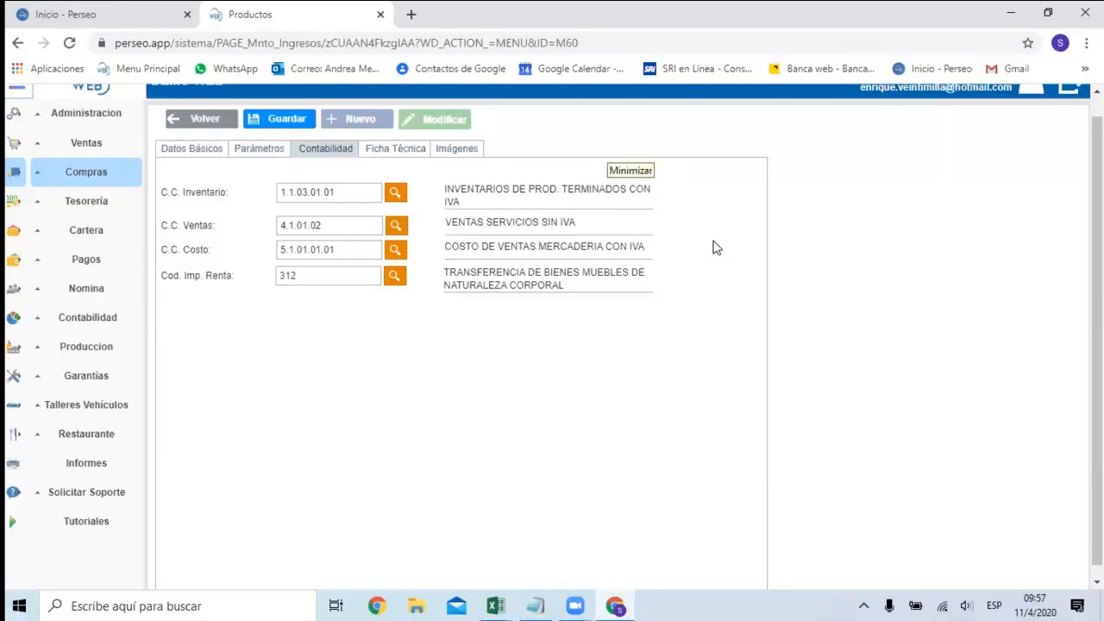
{"action": "left_click", "coordinate": [220, 151]}
{"action": "left_click", "coordinate": [270, 192]}
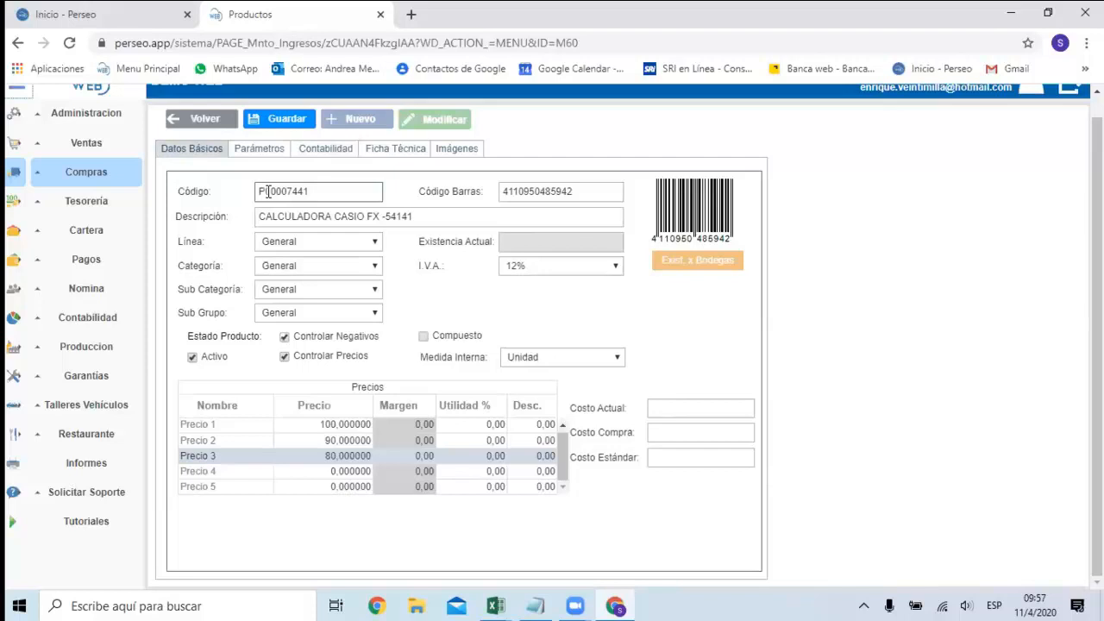
{"action": "mouse_move", "coordinate": [326, 358]}
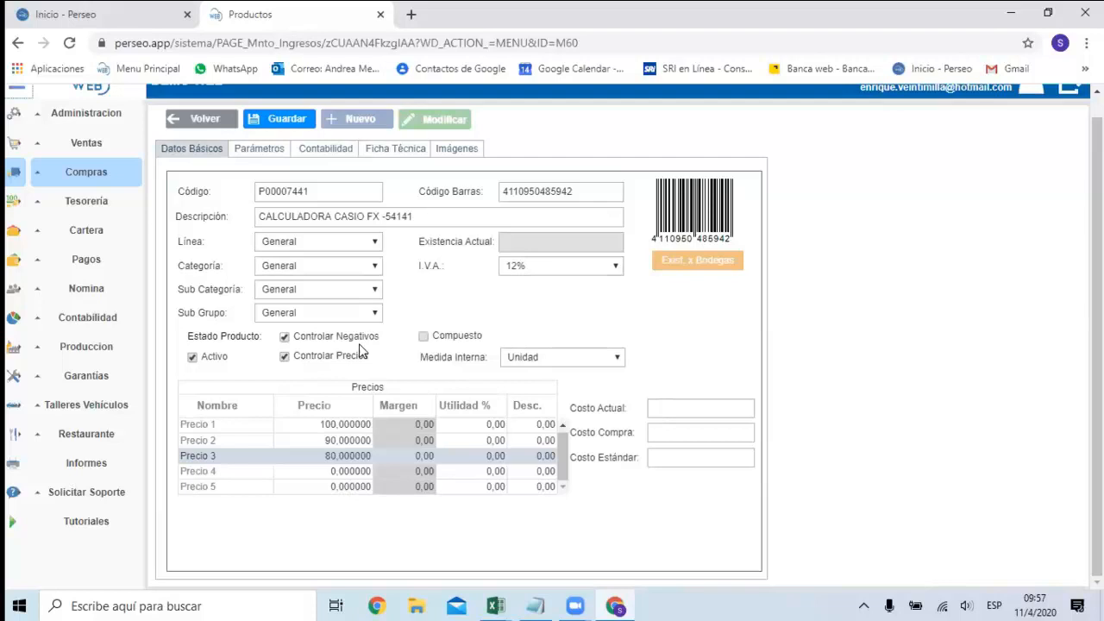
{"action": "mouse_move", "coordinate": [373, 349]}
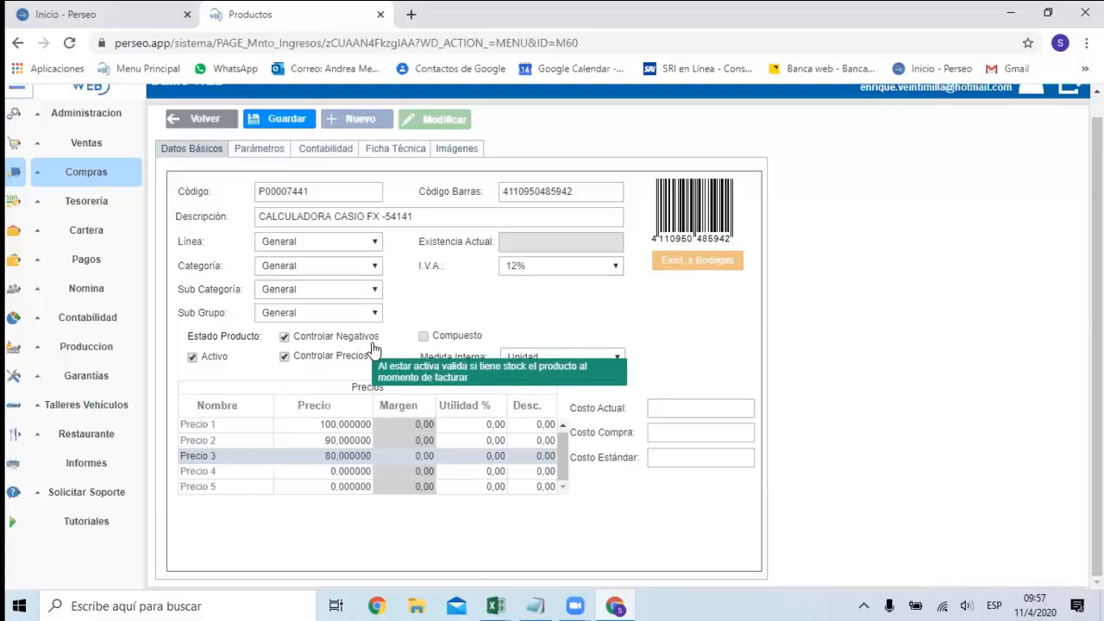
Check the product's Contabilidad, Ficha Técnica and Imágenes sections, and save the new product.
{"action": "left_click", "coordinate": [336, 151]}
{"action": "left_click", "coordinate": [404, 149]}
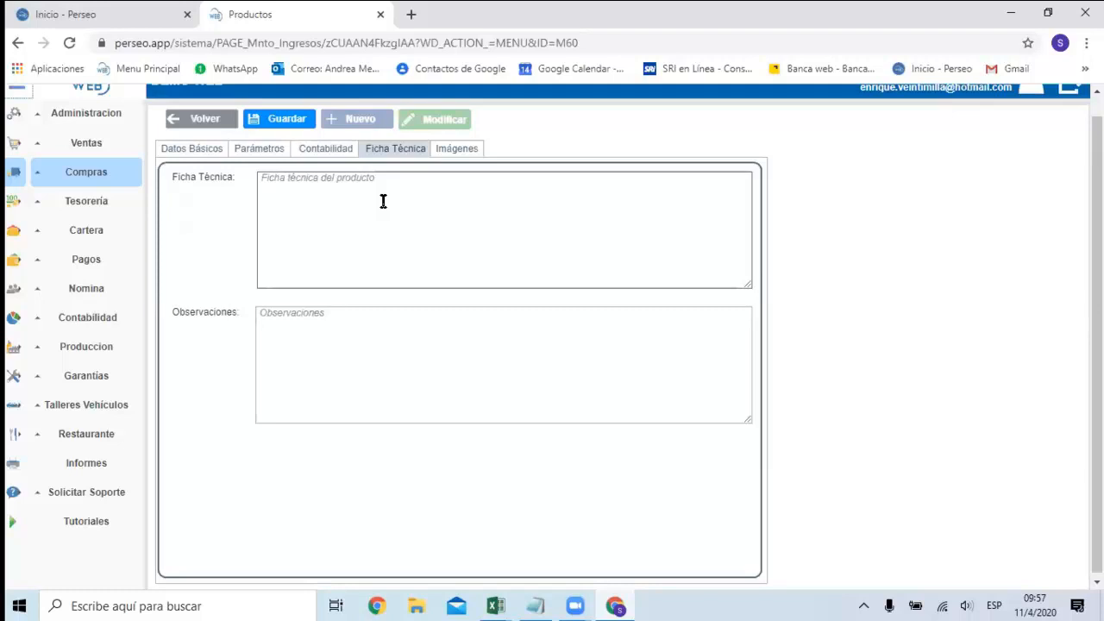
{"action": "left_click", "coordinate": [450, 155]}
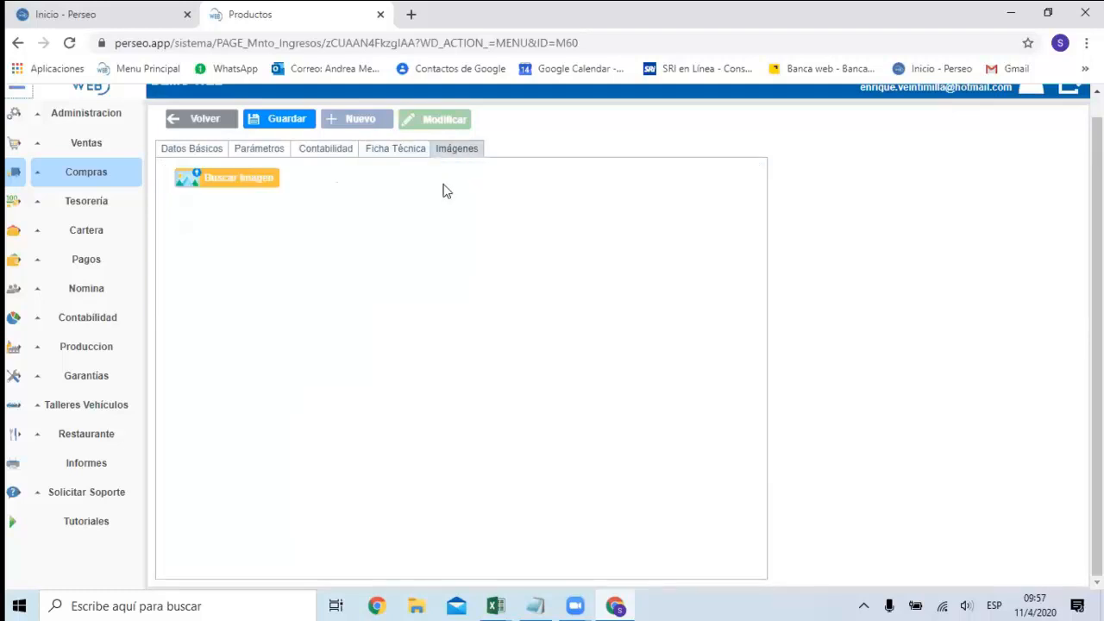
{"action": "left_click", "coordinate": [307, 126]}
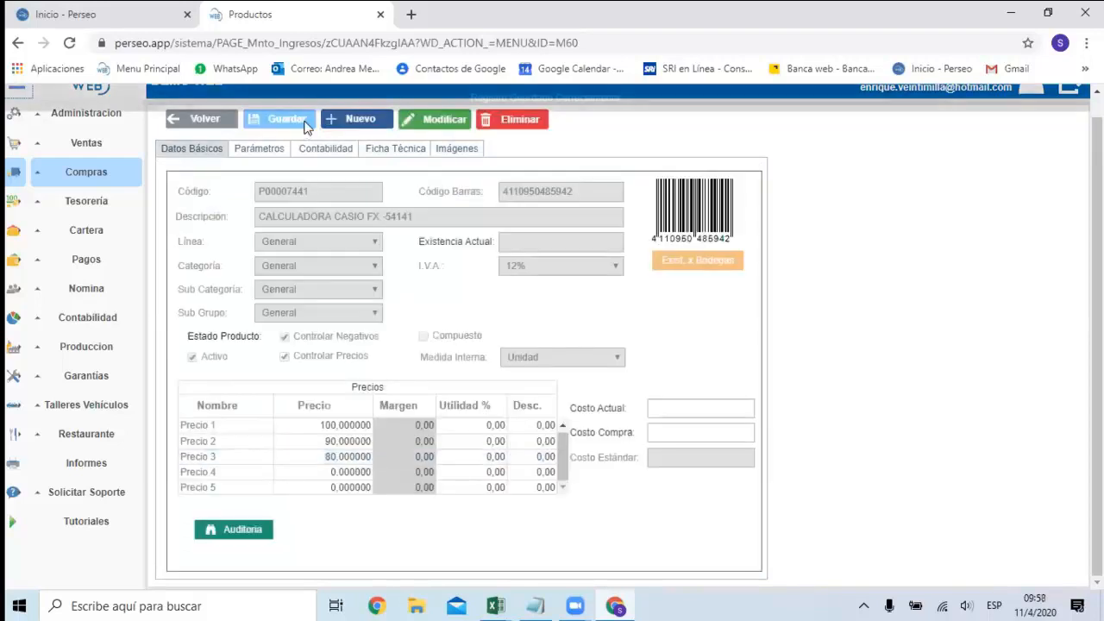
Open the Servicios list from the Compras module.
{"action": "left_click", "coordinate": [107, 178]}
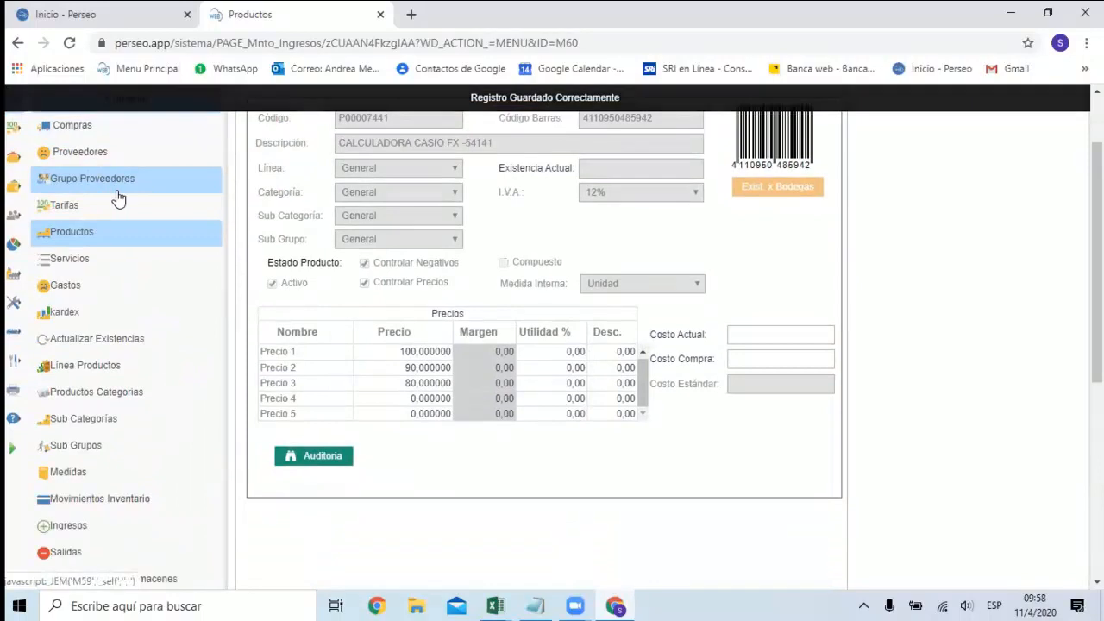
{"action": "left_click", "coordinate": [76, 259]}
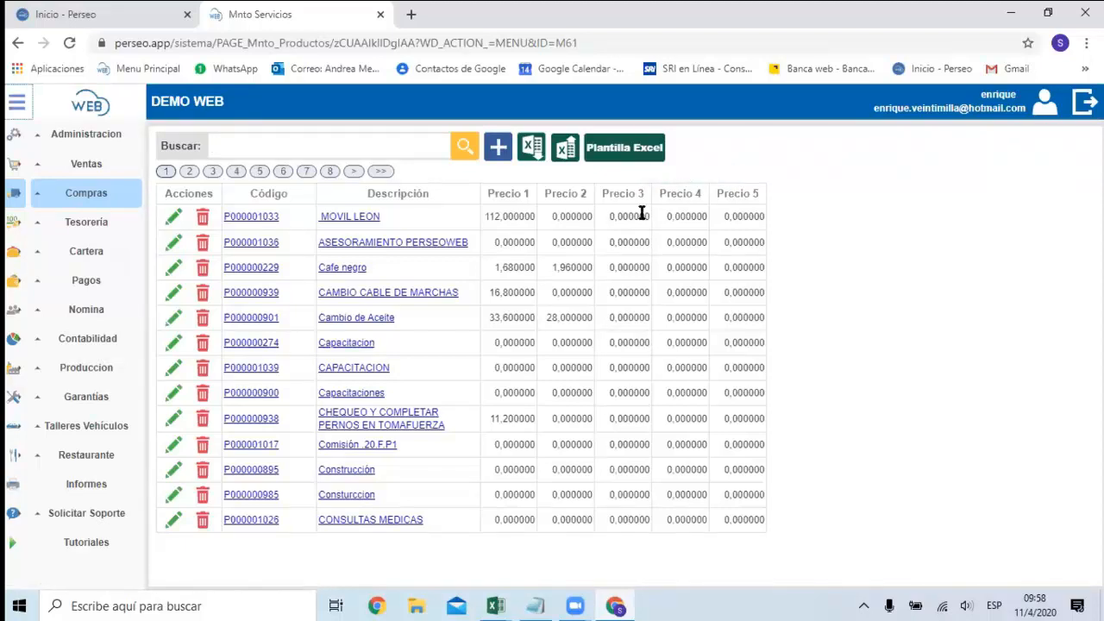
{"action": "left_click", "coordinate": [86, 192]}
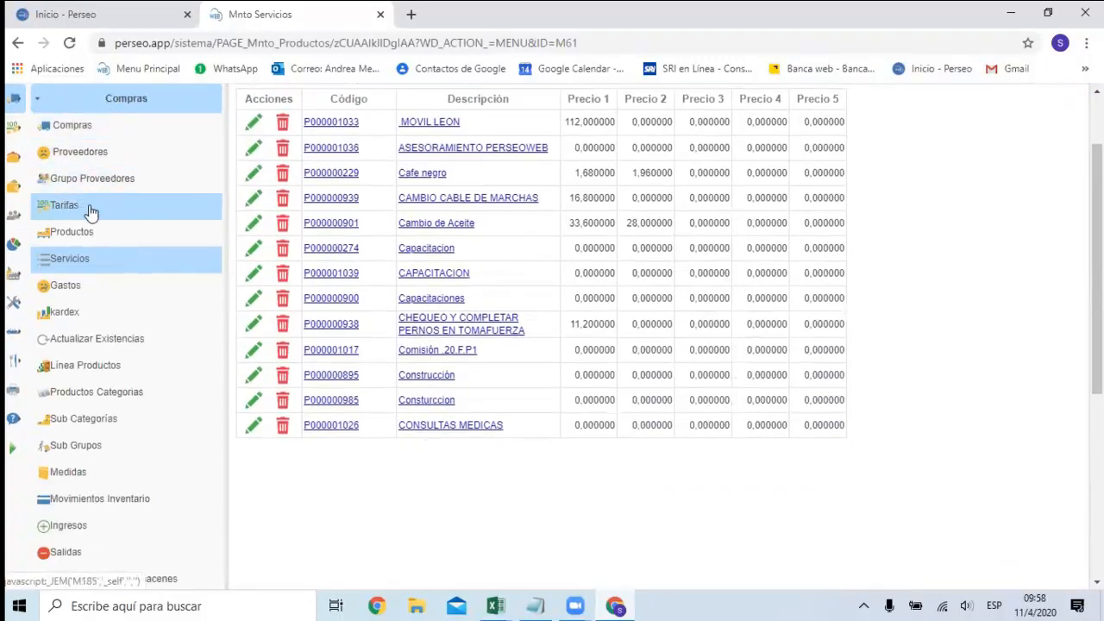
{"action": "left_click", "coordinate": [82, 261]}
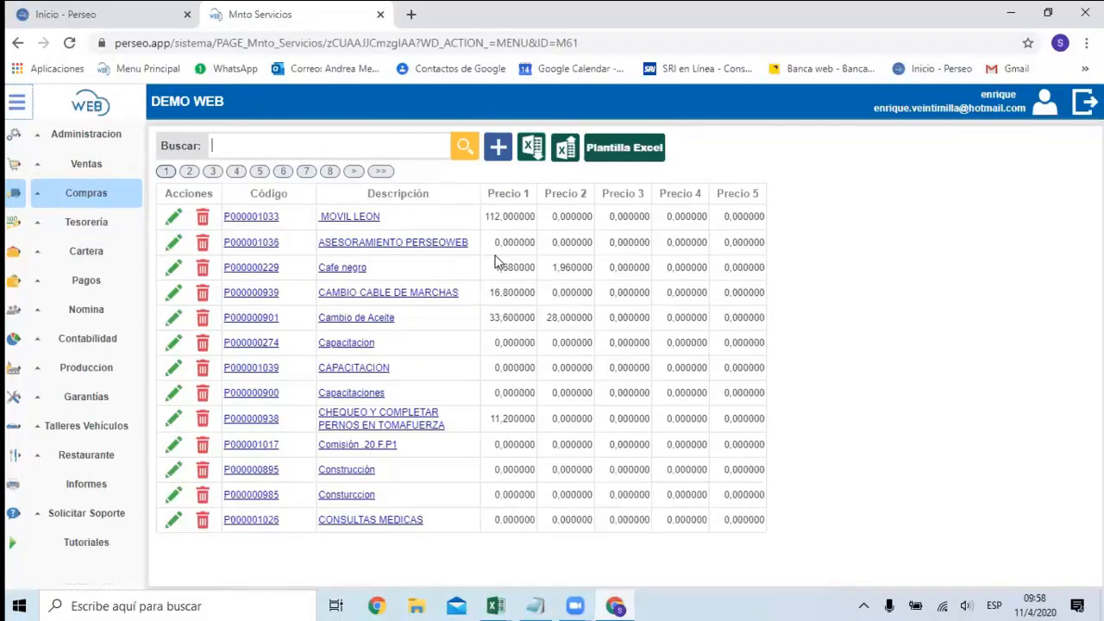
Download the Excel template for importing services, open it and enable editing.
{"action": "left_click", "coordinate": [624, 150]}
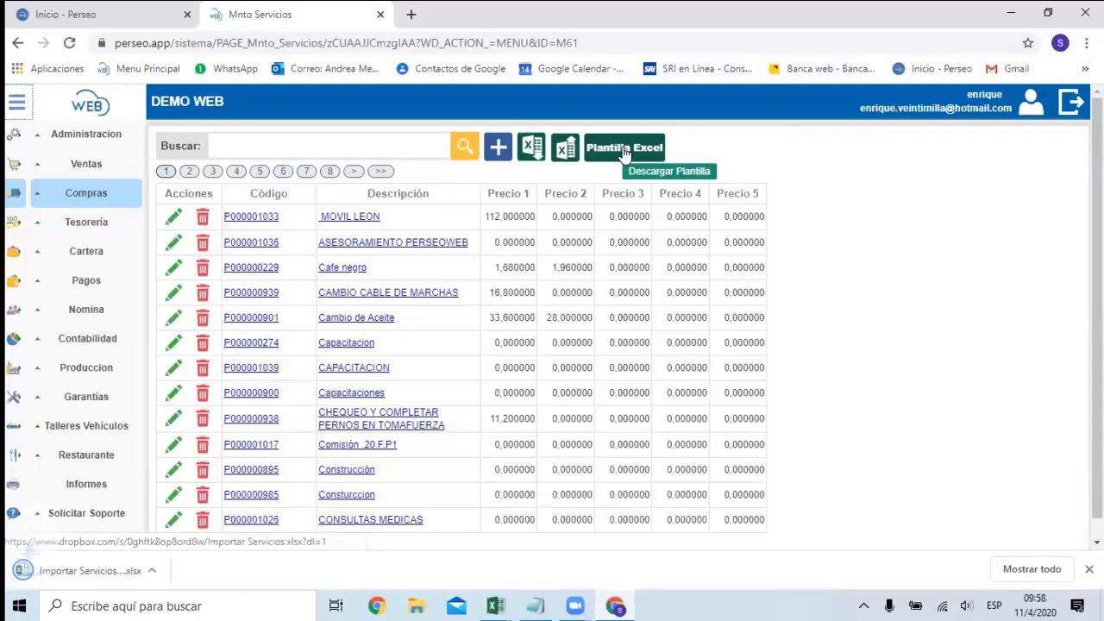
{"action": "left_click", "coordinate": [110, 580]}
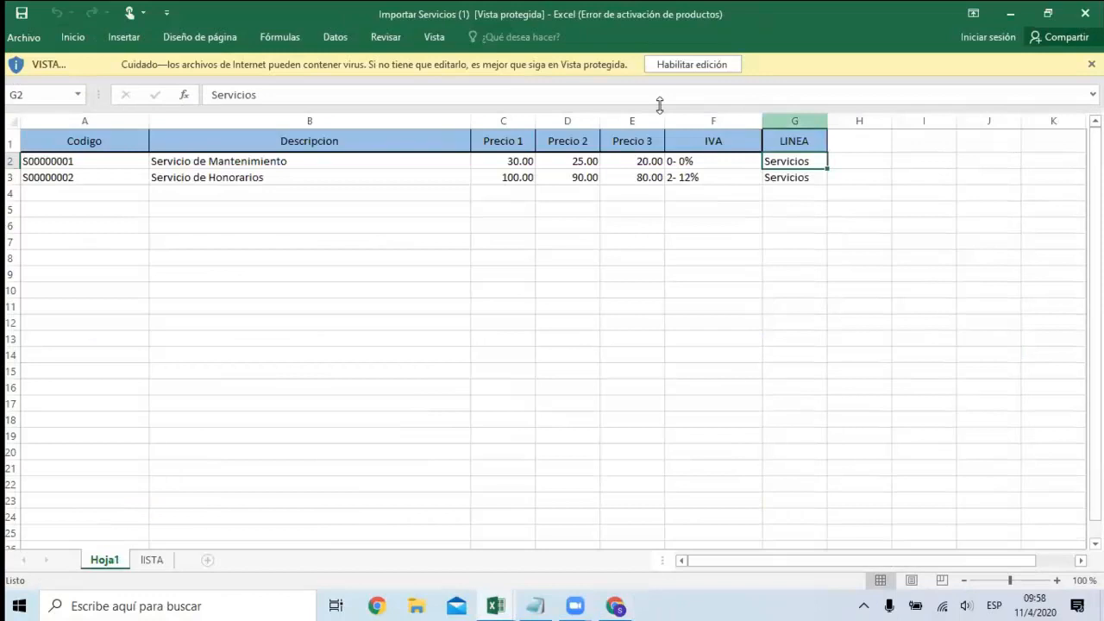
{"action": "left_click", "coordinate": [691, 64]}
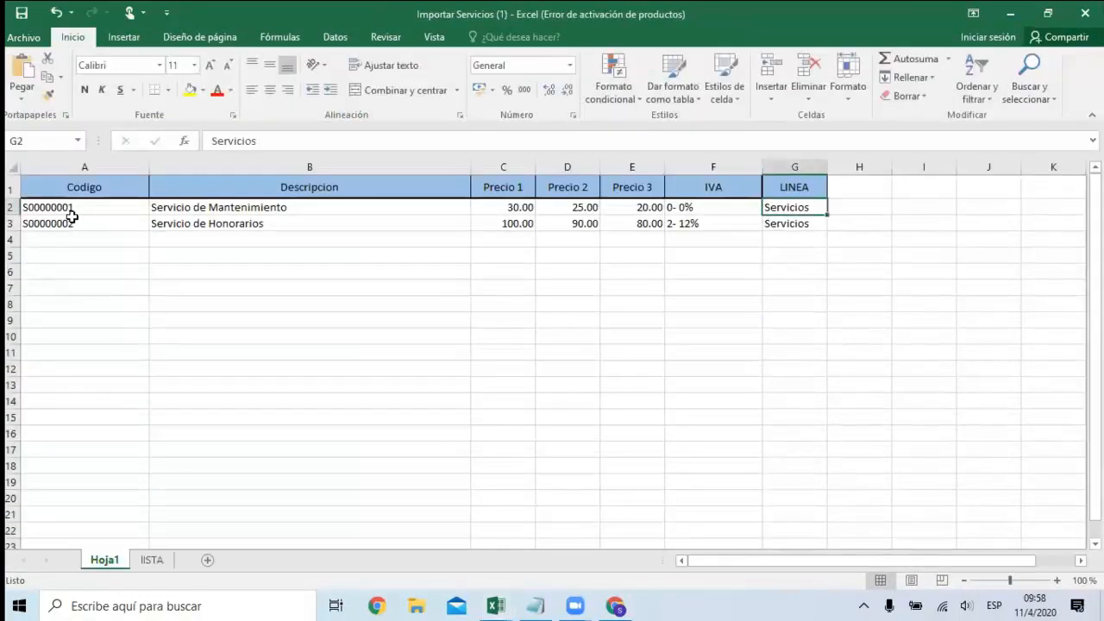
Examine the services template's code, description, price and line columns, and close the workbook.
{"action": "left_click_drag", "start_coordinate": [74, 215], "coordinate": [76, 223]}
{"action": "left_click_drag", "start_coordinate": [205, 212], "coordinate": [211, 221]}
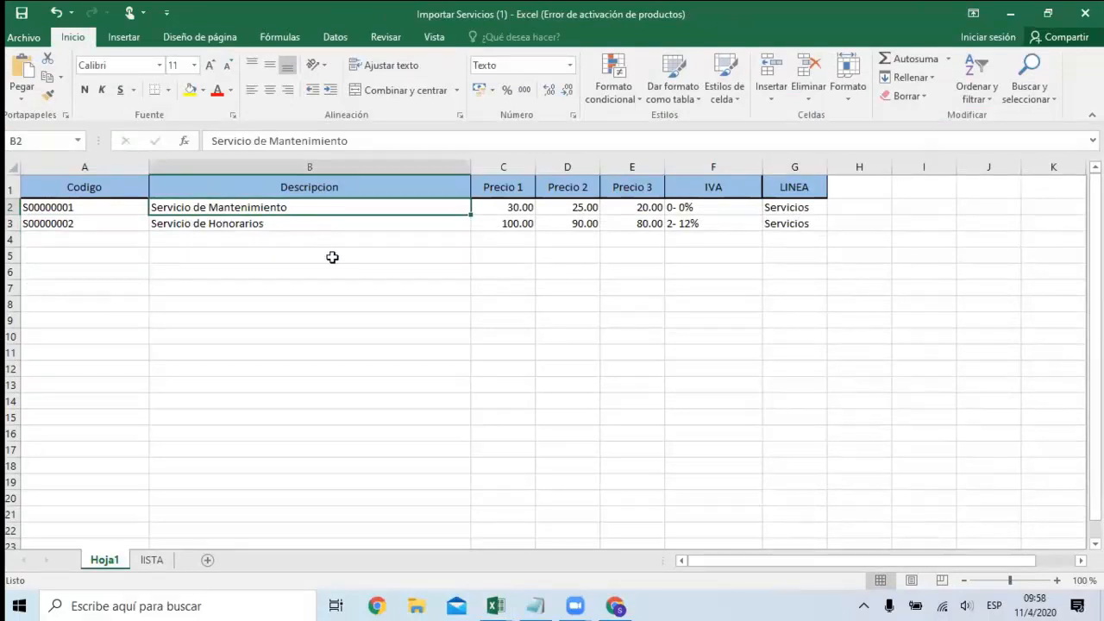
{"action": "left_click", "coordinate": [508, 212]}
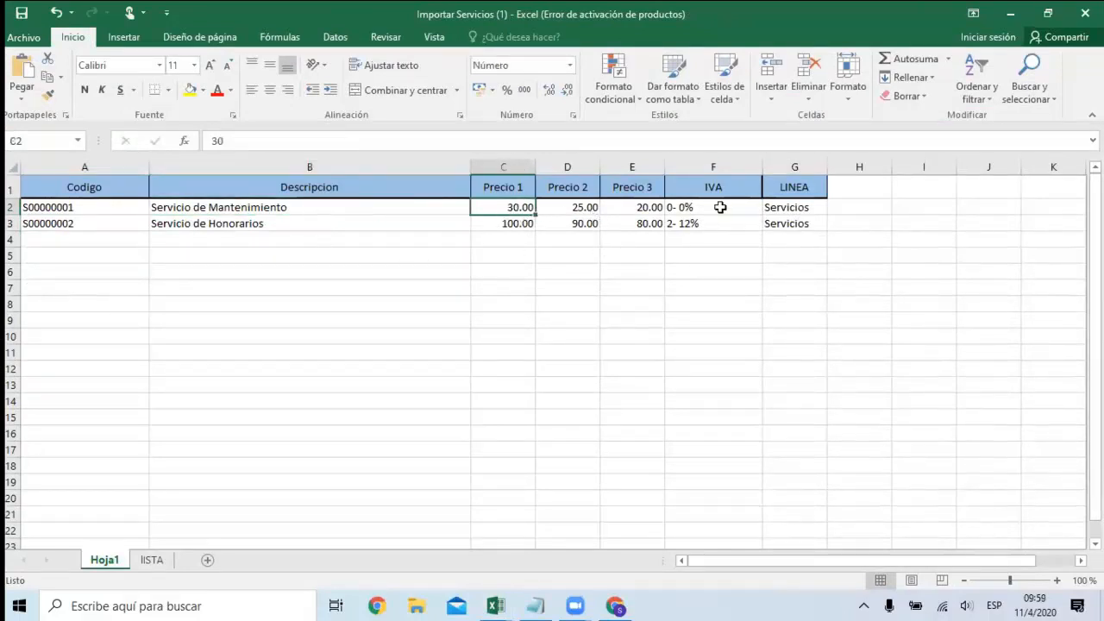
{"action": "left_click", "coordinate": [803, 207]}
{"action": "left_click", "coordinate": [804, 221]}
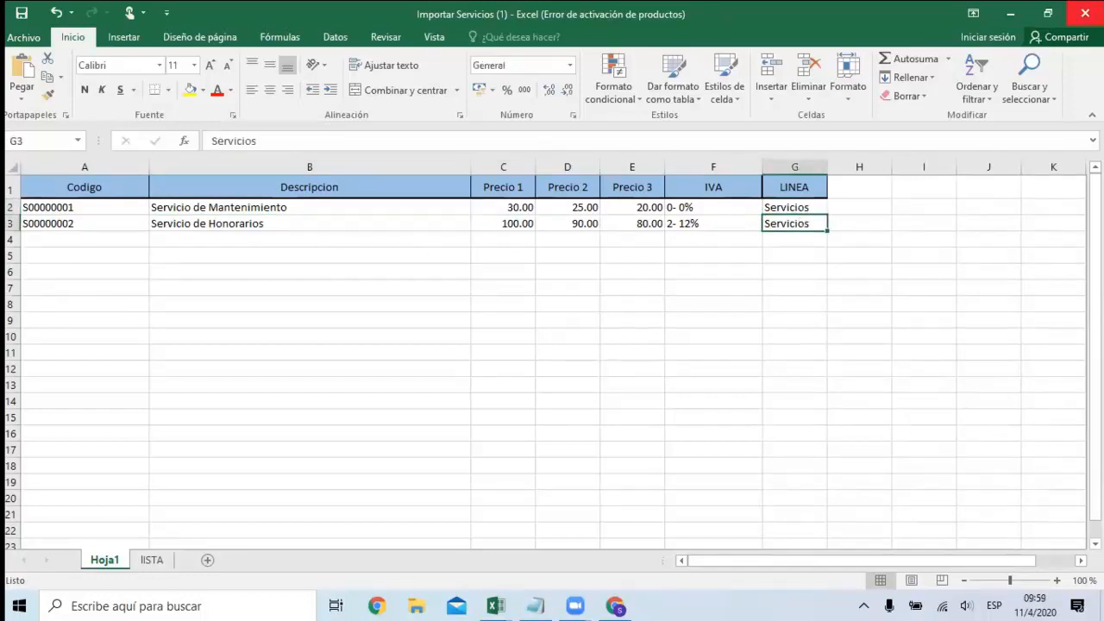
{"action": "left_click", "coordinate": [1085, 13]}
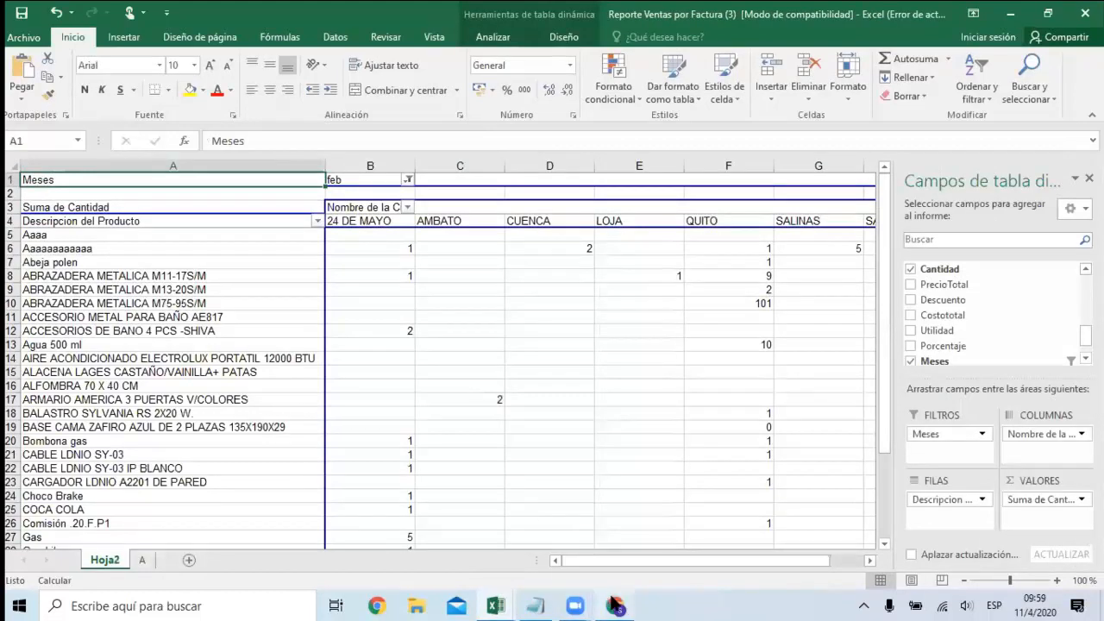
Switch back to Perseo Web in the browser and start a new service record.
{"action": "left_click", "coordinate": [615, 606]}
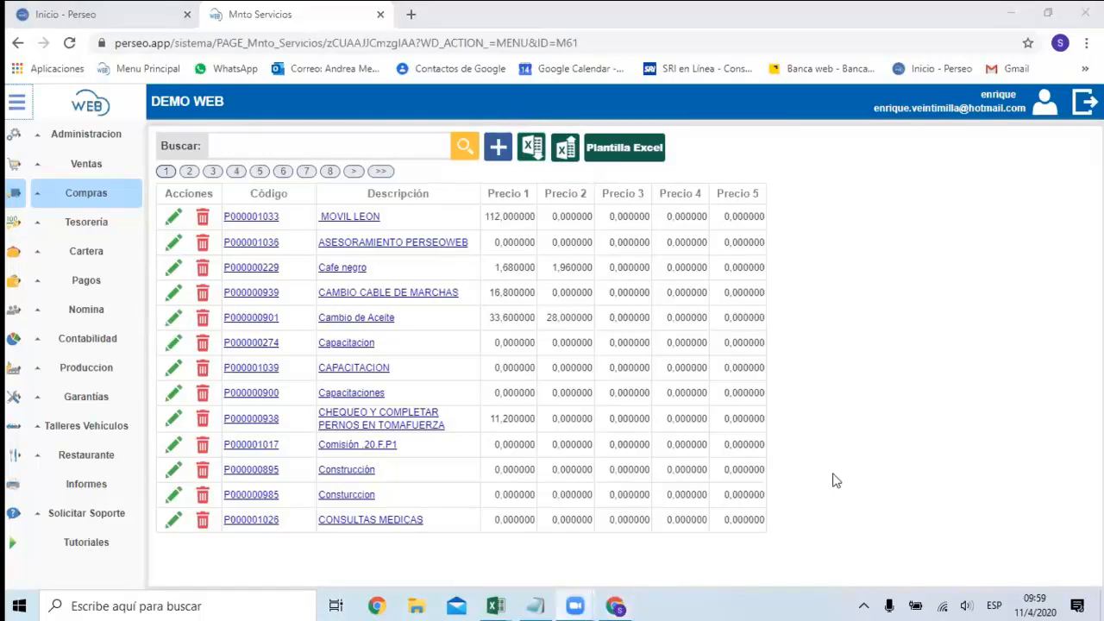
{"action": "left_click", "coordinate": [499, 150]}
{"action": "left_click", "coordinate": [327, 194]}
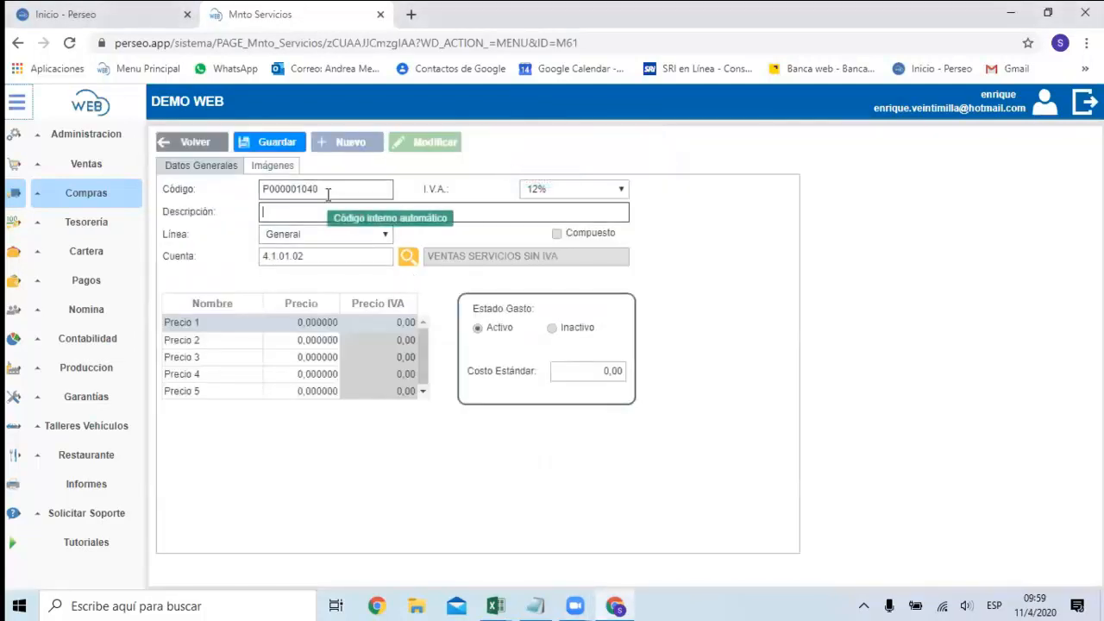
Describe the new service as "TRASLADO DE MERCADERIAS EN VENTAS".
{"action": "left_click", "coordinate": [321, 212]}
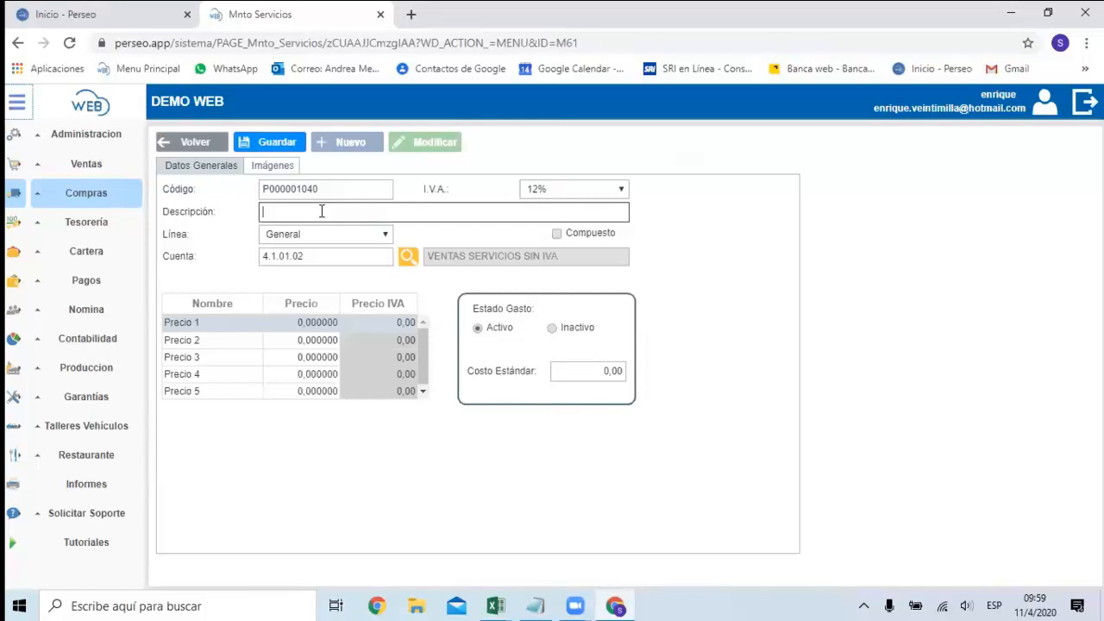
{"action": "type", "text": "TRASLADO DE MERCADERIAS EN VENTAS"}
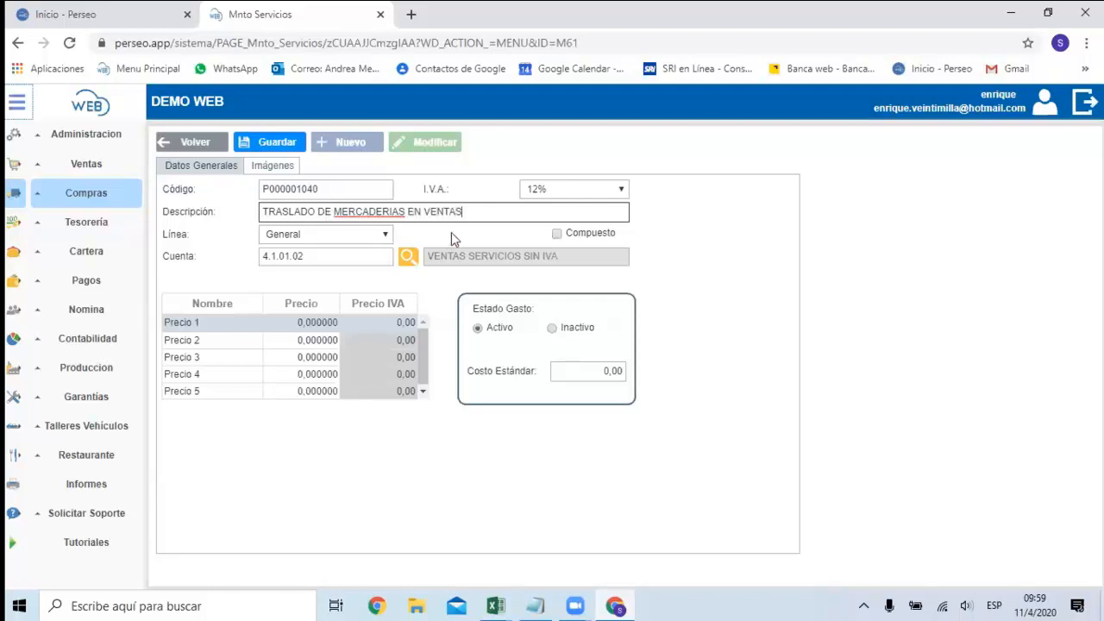
{"action": "left_click", "coordinate": [333, 256]}
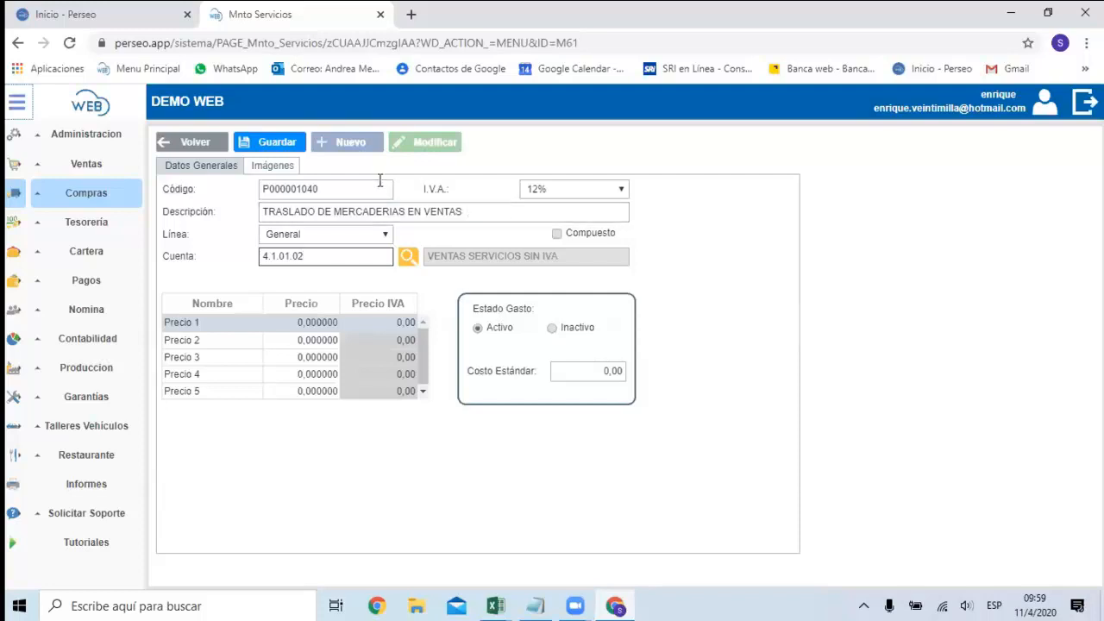
Replace the service's description with "SERVICIO DE TRANSPORTE".
{"action": "left_click", "coordinate": [471, 212]}
{"action": "key", "text": "BackSpace"}
{"action": "key", "text": "BackSpace"}
{"action": "key", "text": "BackSpace"}
{"action": "key", "text": "BackSpace"}
{"action": "key", "text": "BackSpace"}
{"action": "key", "text": "BackSpace"}
{"action": "key", "text": "BackSpace"}
{"action": "key", "text": "BackSpace"}
{"action": "key", "text": "BackSpace"}
{"action": "key", "text": "BackSpace"}
{"action": "key", "text": "BackSpace"}
{"action": "key", "text": "BackSpace"}
{"action": "key", "text": "BackSpace"}
{"action": "key", "text": "BackSpace"}
{"action": "key", "text": "BackSpace"}
{"action": "key", "text": "BackSpace"}
{"action": "key", "text": "BackSpace"}
{"action": "key", "text": "BackSpace"}
{"action": "key", "text": "BackSpace"}
{"action": "key", "text": "BackSpace"}
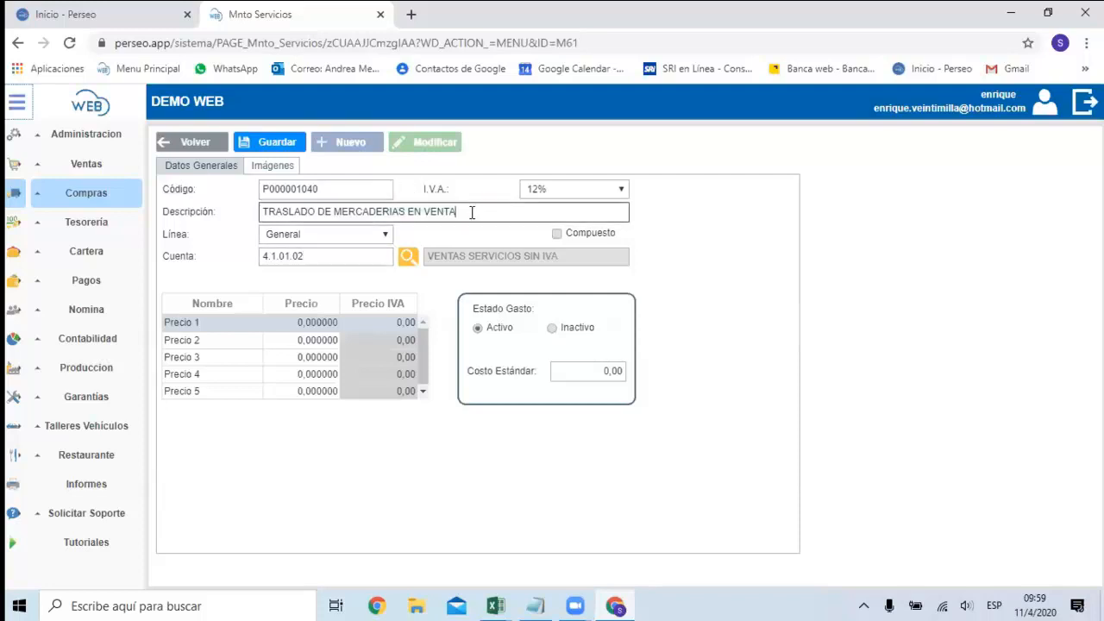
{"action": "key", "text": "BackSpace"}
{"action": "key", "text": "BackSpace"}
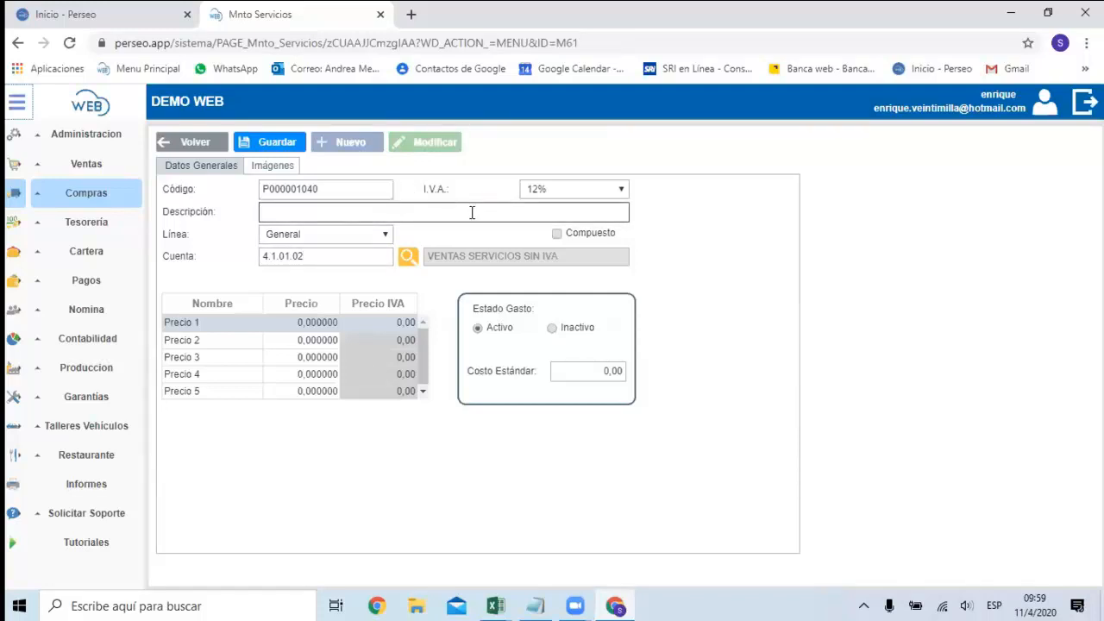
{"action": "type", "text": "SERVICIO DE TRANSPORTE"}
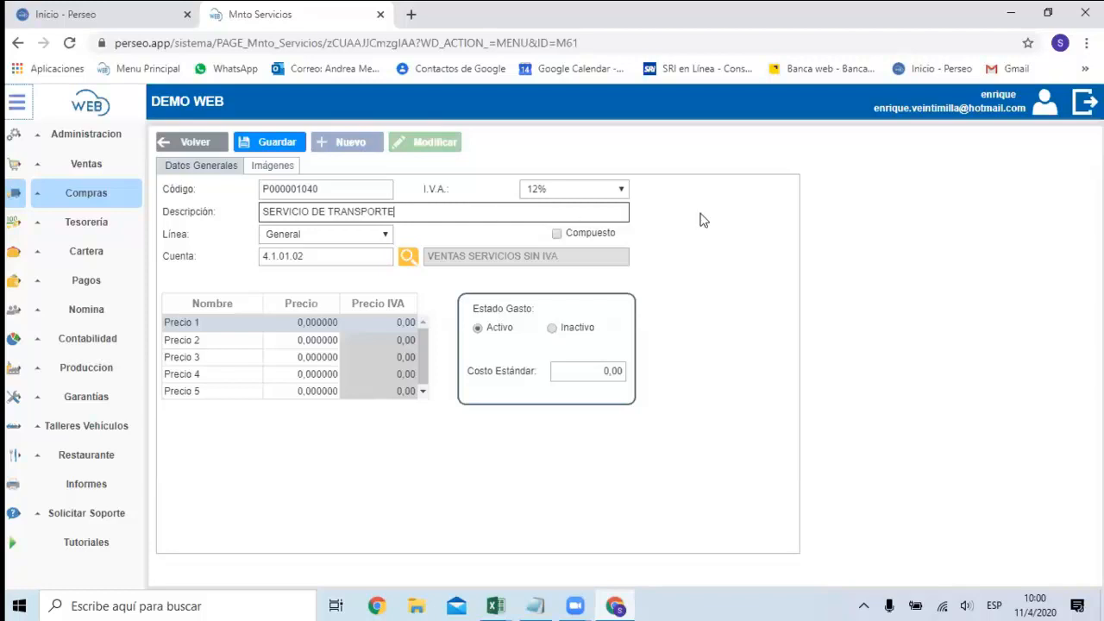
Set the service's I.V.A. rate to 12% and save the record.
{"action": "left_click", "coordinate": [604, 189]}
{"action": "left_click", "coordinate": [582, 222]}
{"action": "left_click", "coordinate": [584, 193]}
{"action": "left_click", "coordinate": [579, 238]}
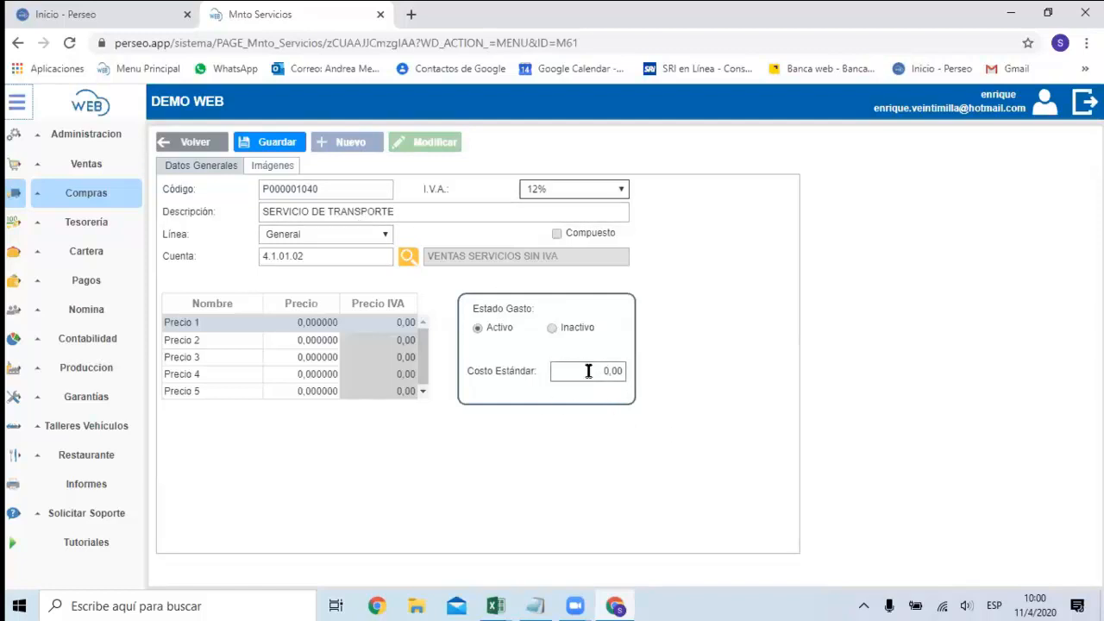
{"action": "left_click", "coordinate": [282, 141]}
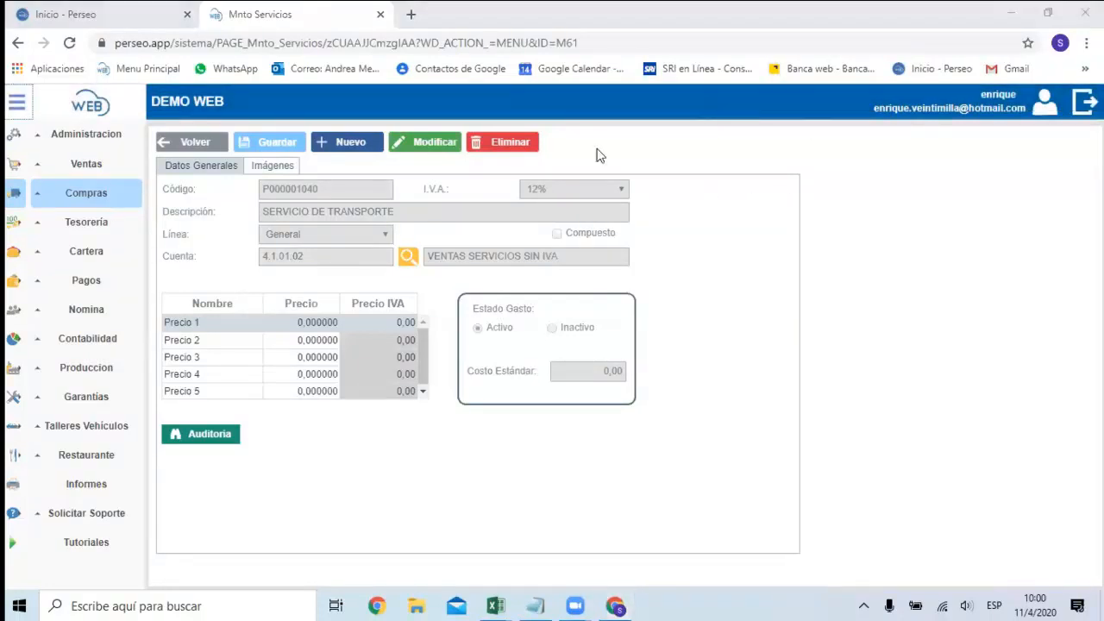
Open the Tarjetas de Crédito list in the Ventas module, view the blank new-card form and return to the list.
{"action": "left_click", "coordinate": [92, 200]}
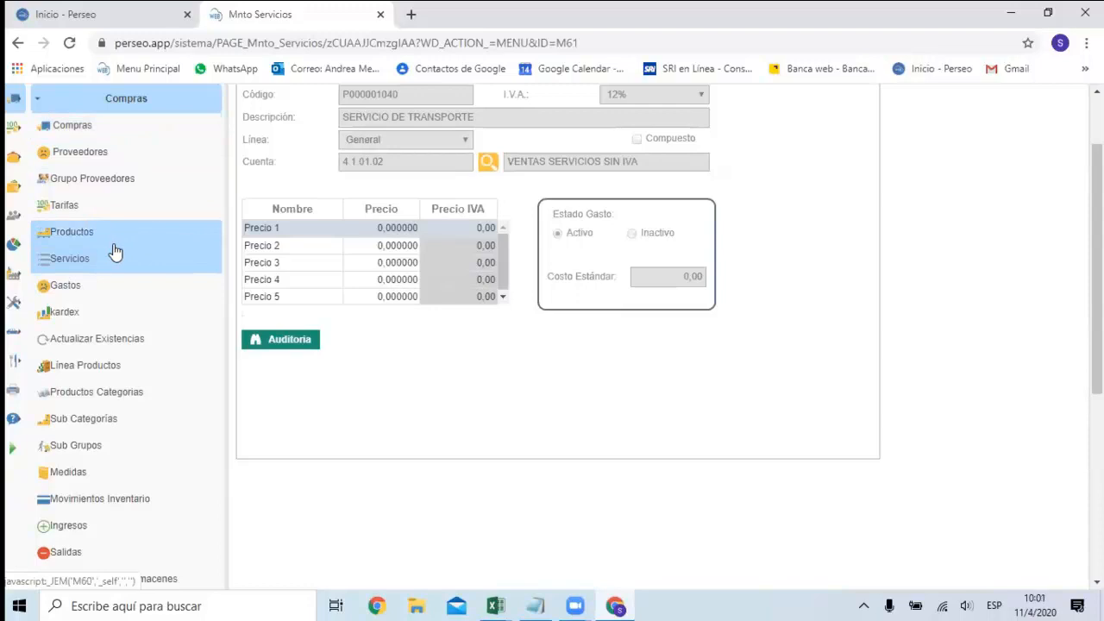
{"action": "scroll", "coordinate": [115, 250], "scroll_direction": "up", "scroll_amount": 2}
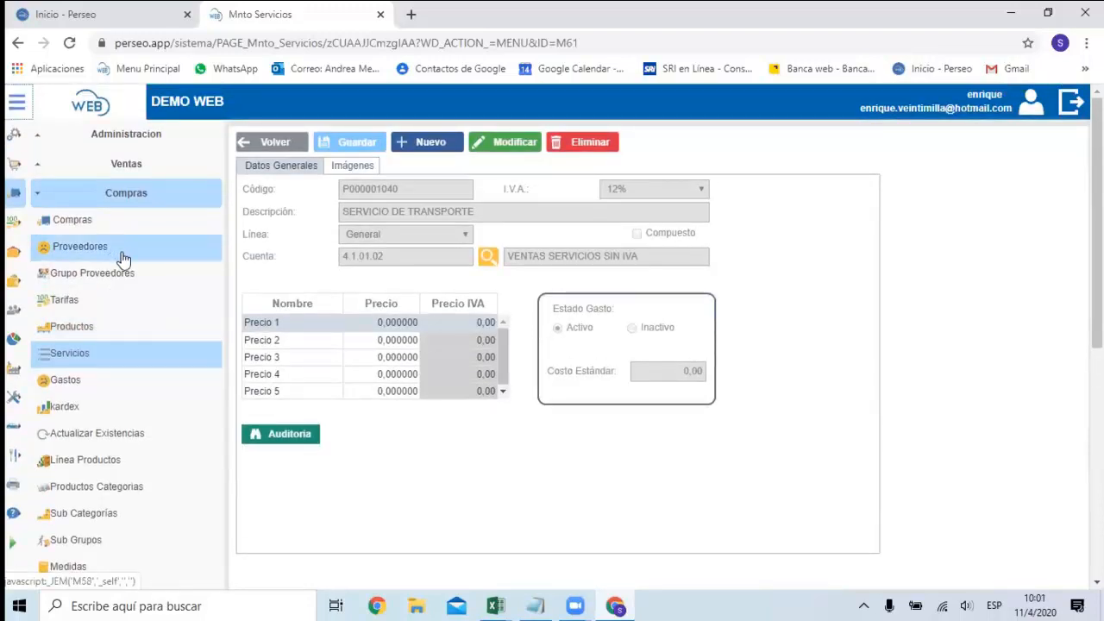
{"action": "left_click", "coordinate": [147, 164]}
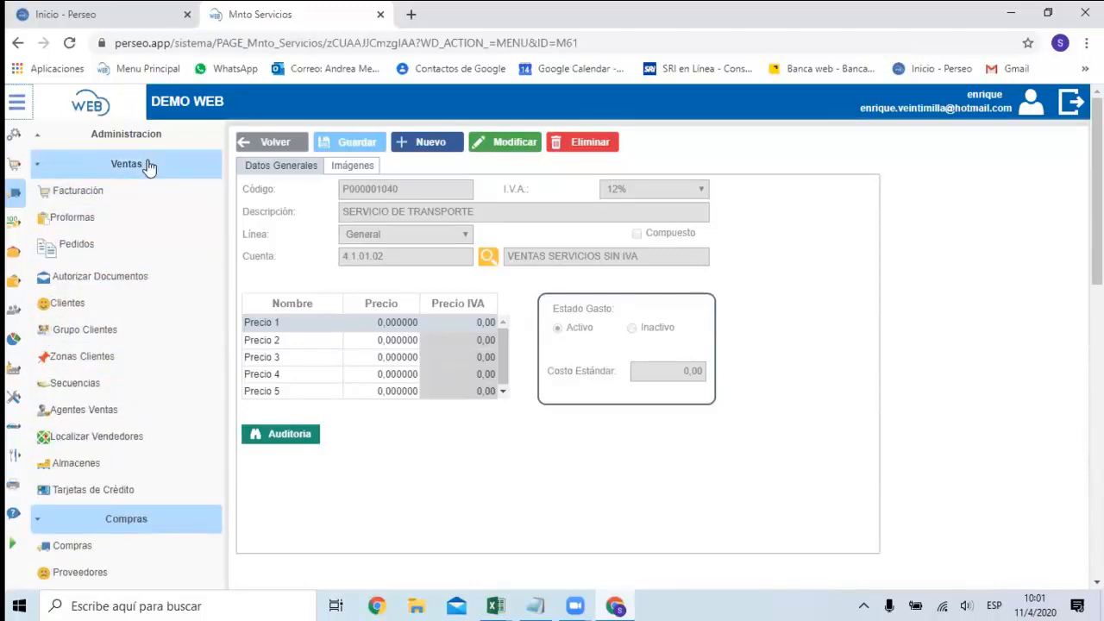
{"action": "scroll", "coordinate": [138, 276], "scroll_direction": "down", "scroll_amount": 2}
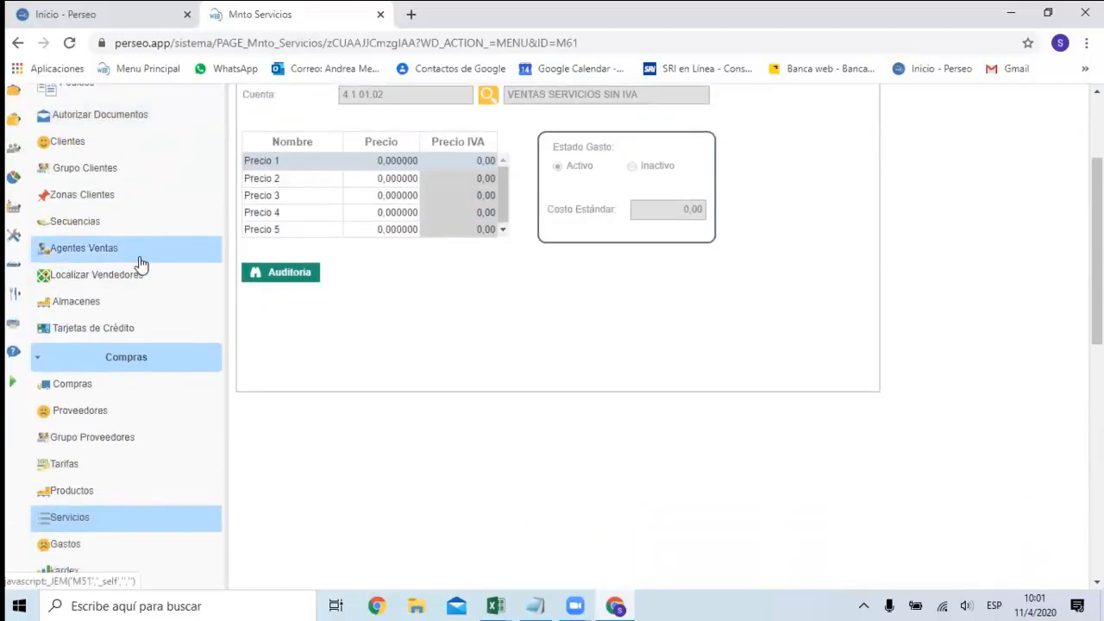
{"action": "left_click", "coordinate": [110, 338]}
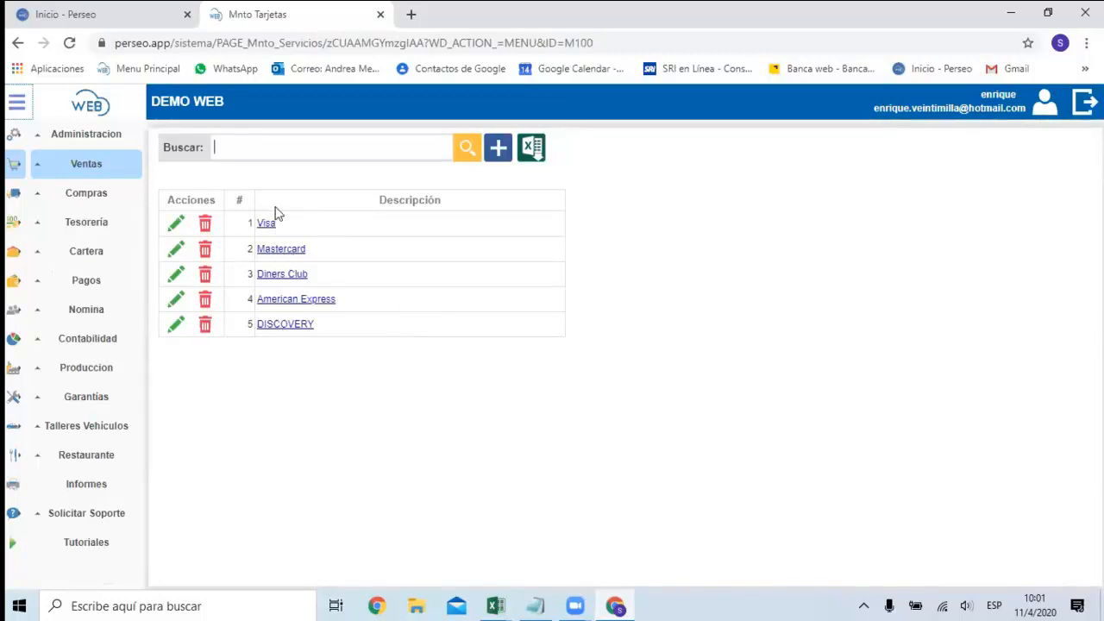
{"action": "left_click", "coordinate": [494, 161]}
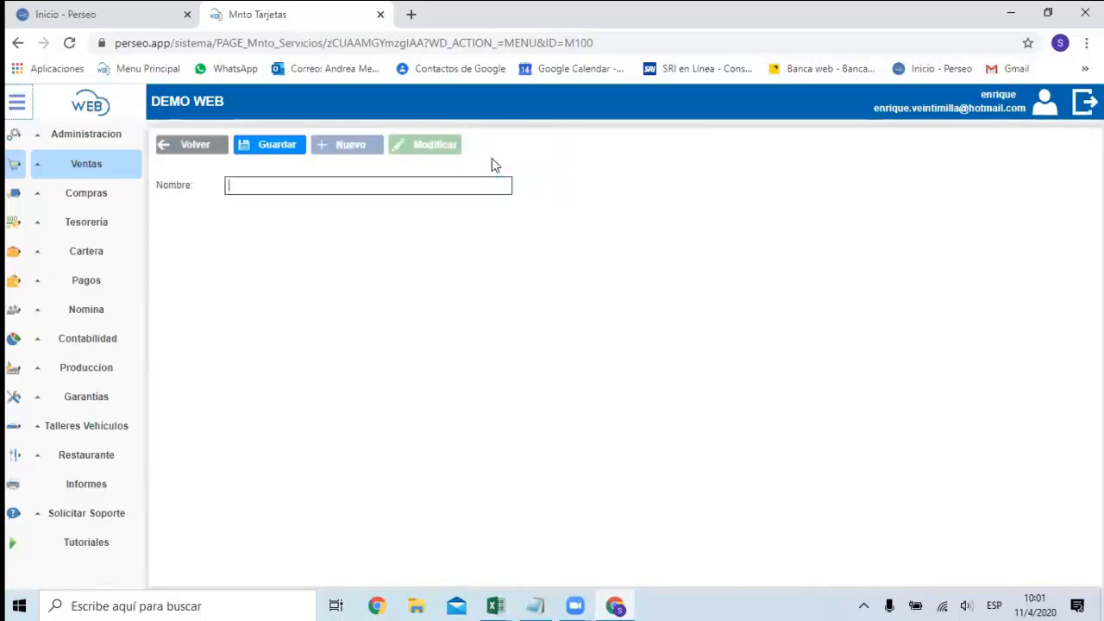
{"action": "left_click", "coordinate": [208, 147]}
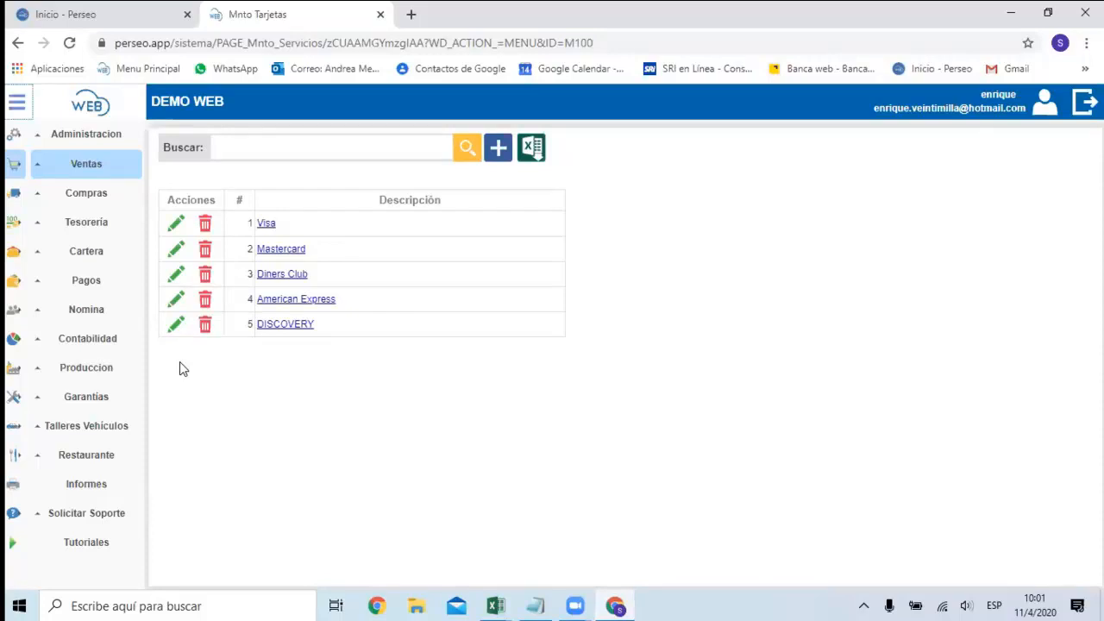
Open the Almacenes list in the Ventas module and look through both pages of warehouses.
{"action": "left_click", "coordinate": [102, 172]}
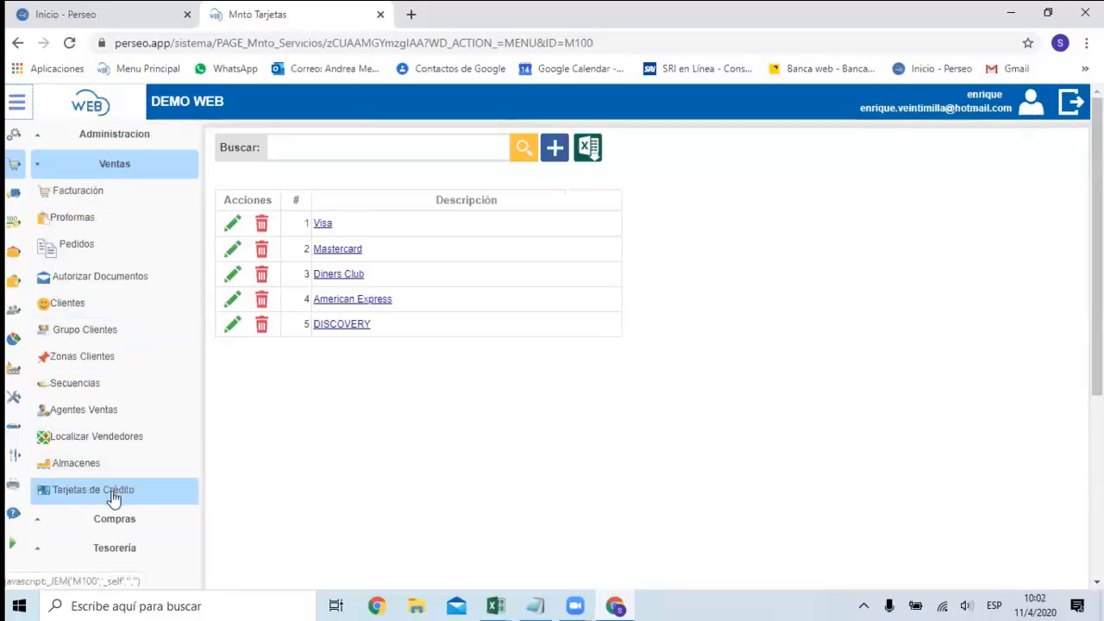
{"action": "left_click", "coordinate": [96, 488]}
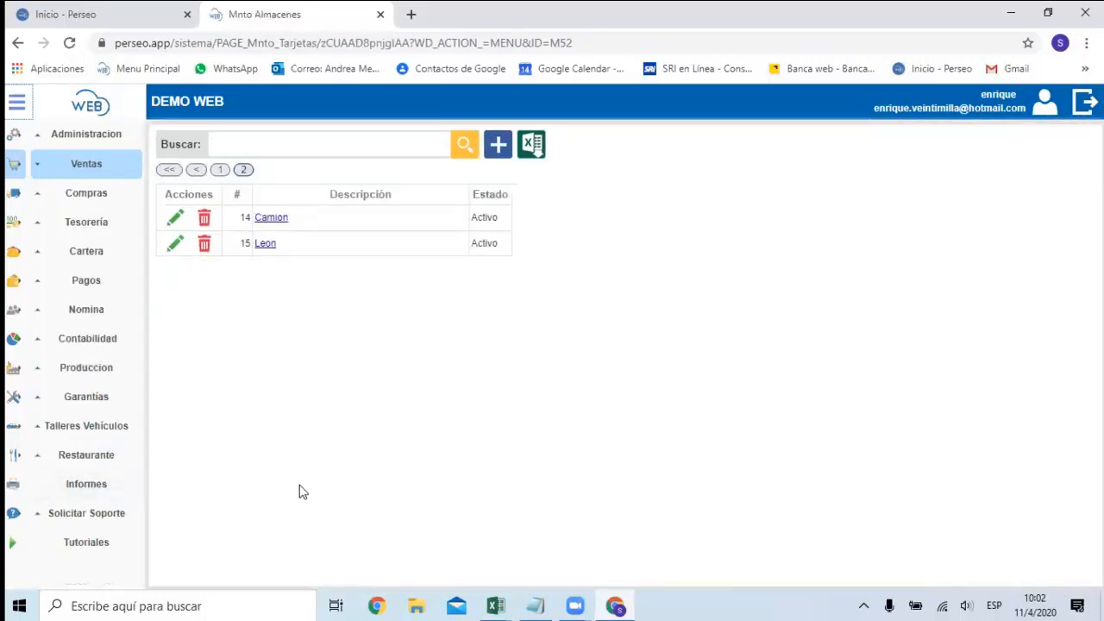
{"action": "left_click", "coordinate": [198, 171]}
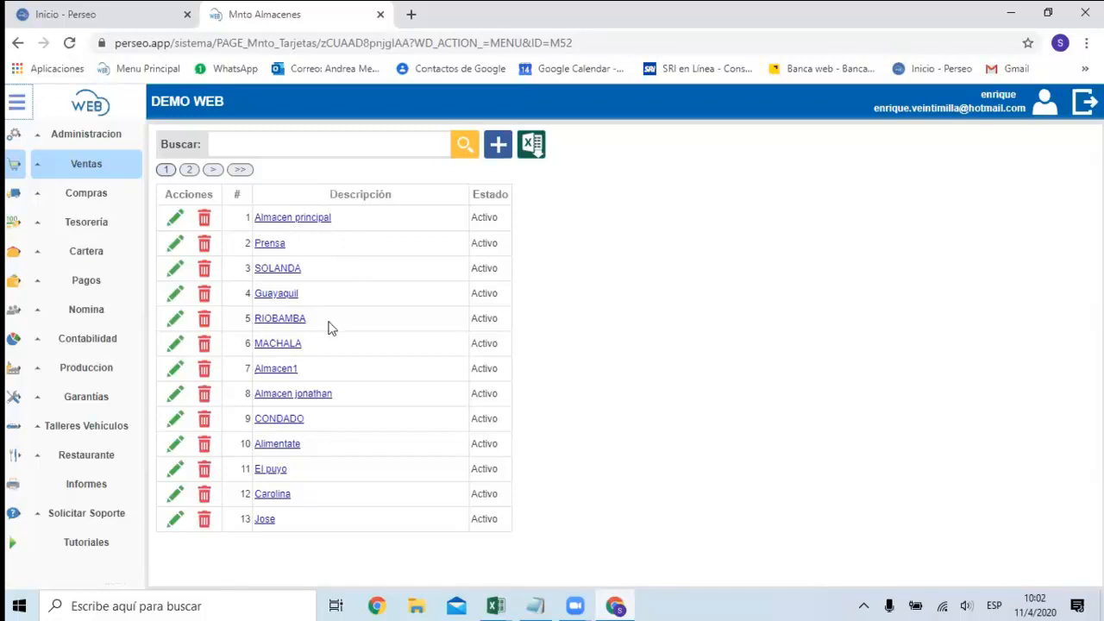
{"action": "left_click", "coordinate": [189, 170]}
{"action": "left_click", "coordinate": [168, 170]}
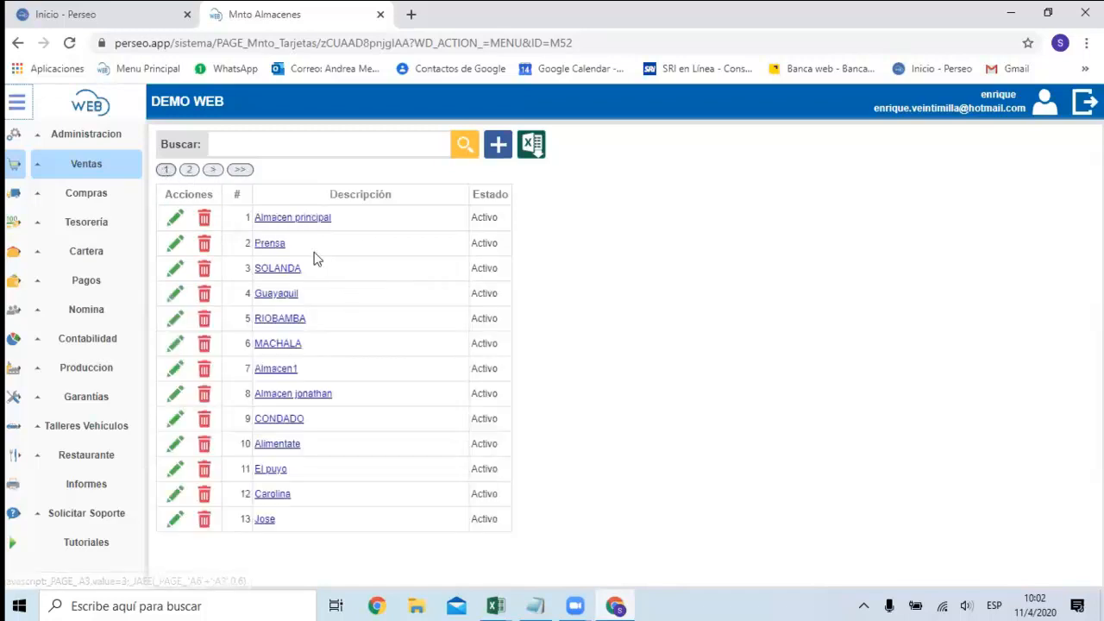
Open the Secuencias list in the Ventas module and look through the document sequences.
{"action": "left_click", "coordinate": [95, 166]}
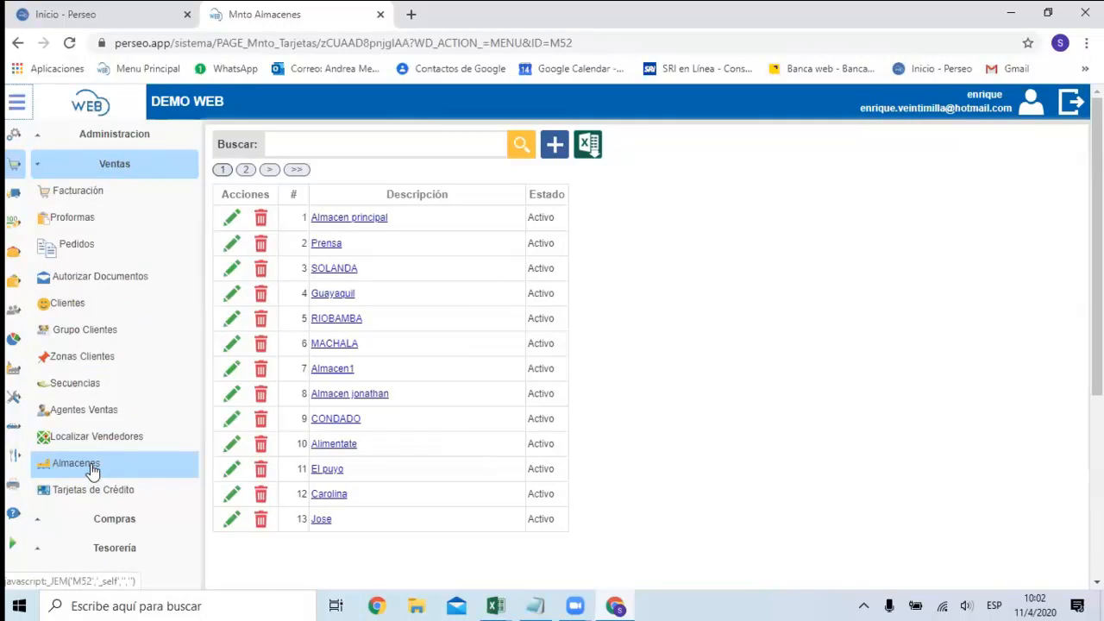
{"action": "left_click", "coordinate": [99, 391]}
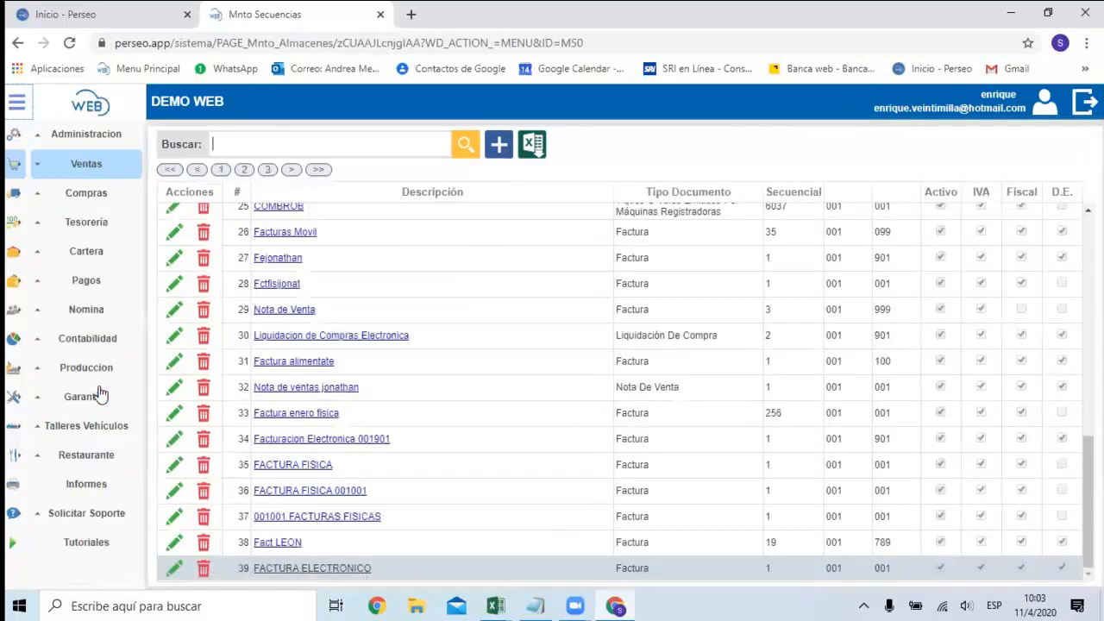
{"action": "scroll", "coordinate": [528, 323], "scroll_direction": "up", "scroll_amount": 3}
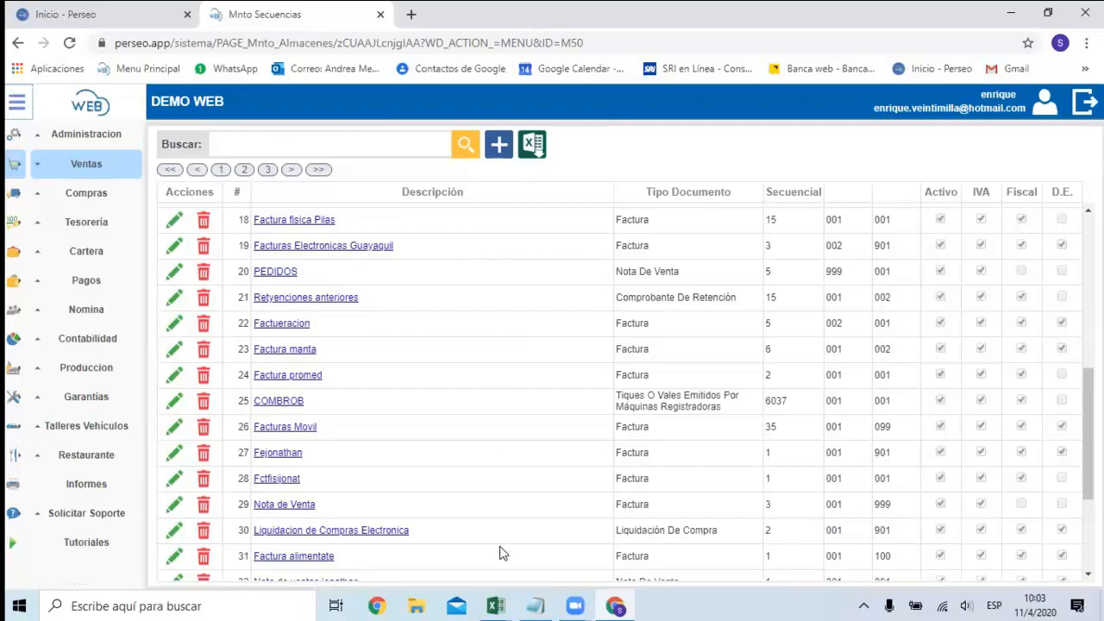
Switch to the SECUENCIAS workbook in Excel and examine its headings and Quito's physical invoice row.
{"action": "mouse_move", "coordinate": [505, 604]}
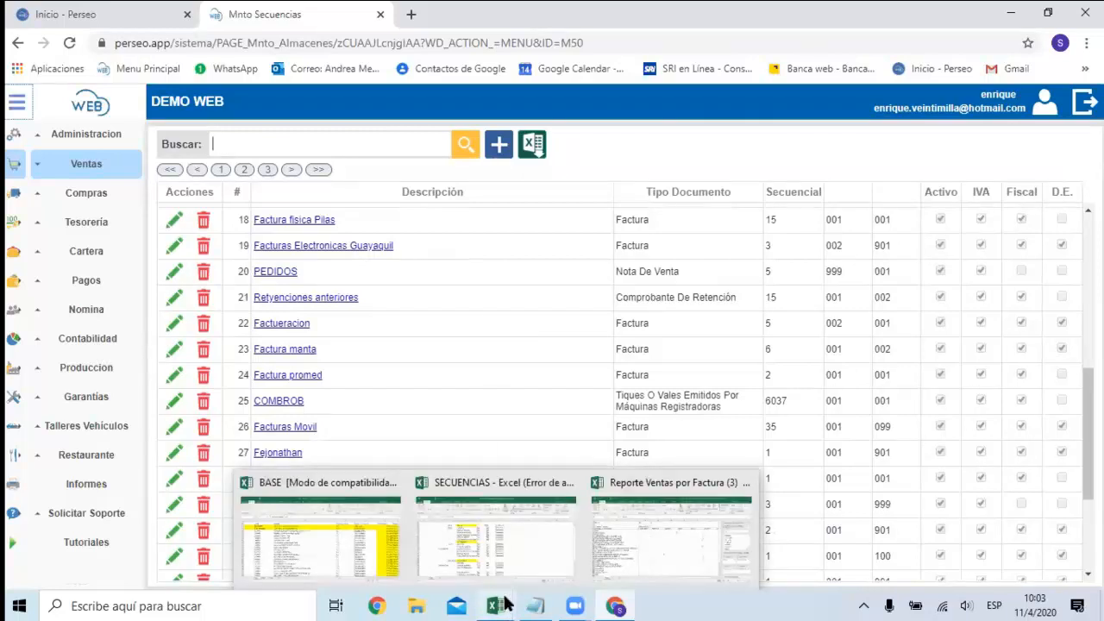
{"action": "left_click", "coordinate": [503, 533]}
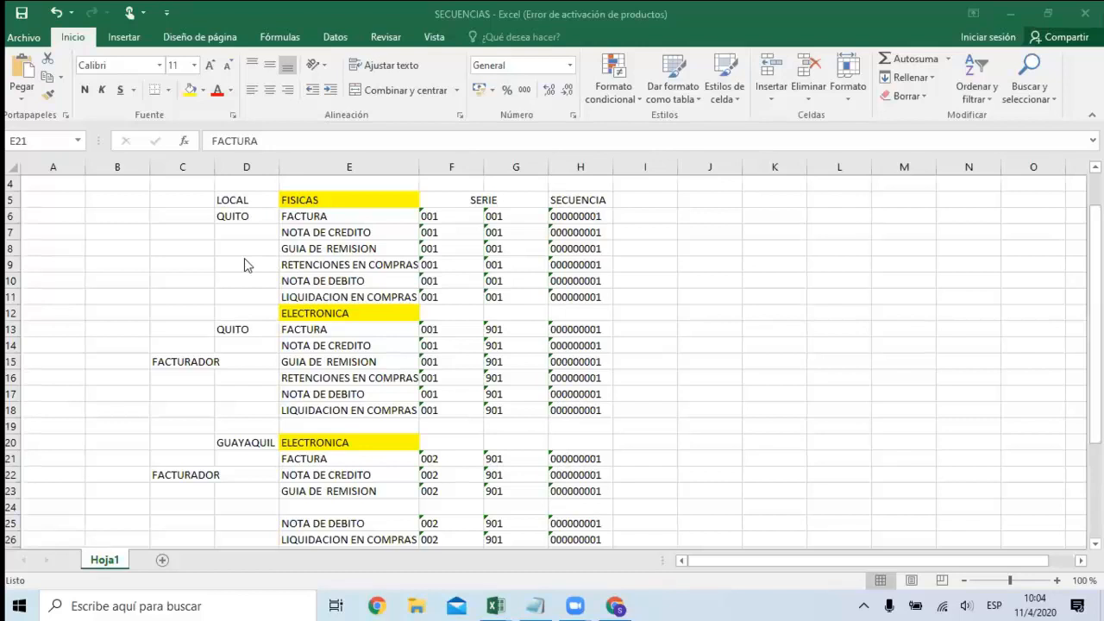
{"action": "left_click", "coordinate": [245, 199]}
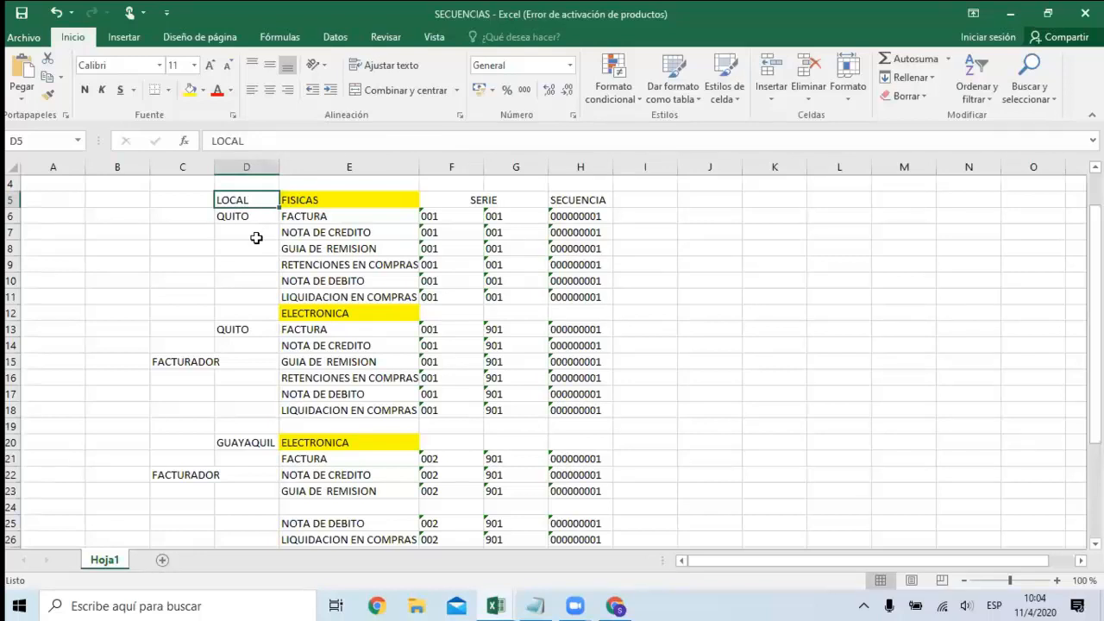
{"action": "key", "text": "Right"}
{"action": "key", "text": "Right"}
{"action": "key", "text": "Right"}
{"action": "key", "text": "Left"}
{"action": "key", "text": "Left"}
{"action": "key", "text": "Left"}
{"action": "key", "text": "Down"}
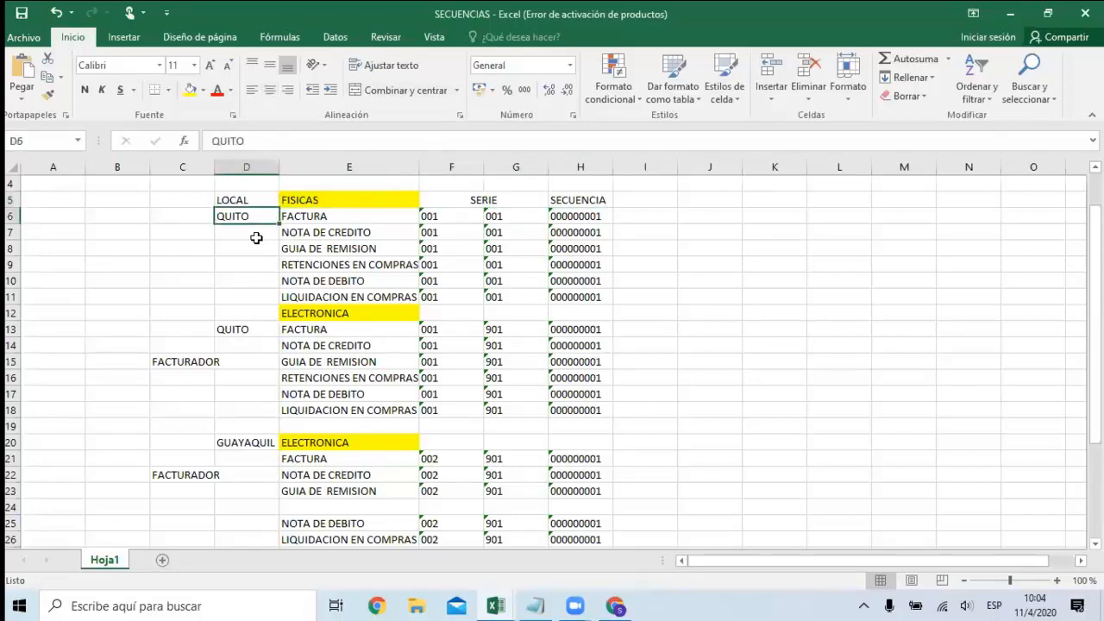
{"action": "key", "text": "Right"}
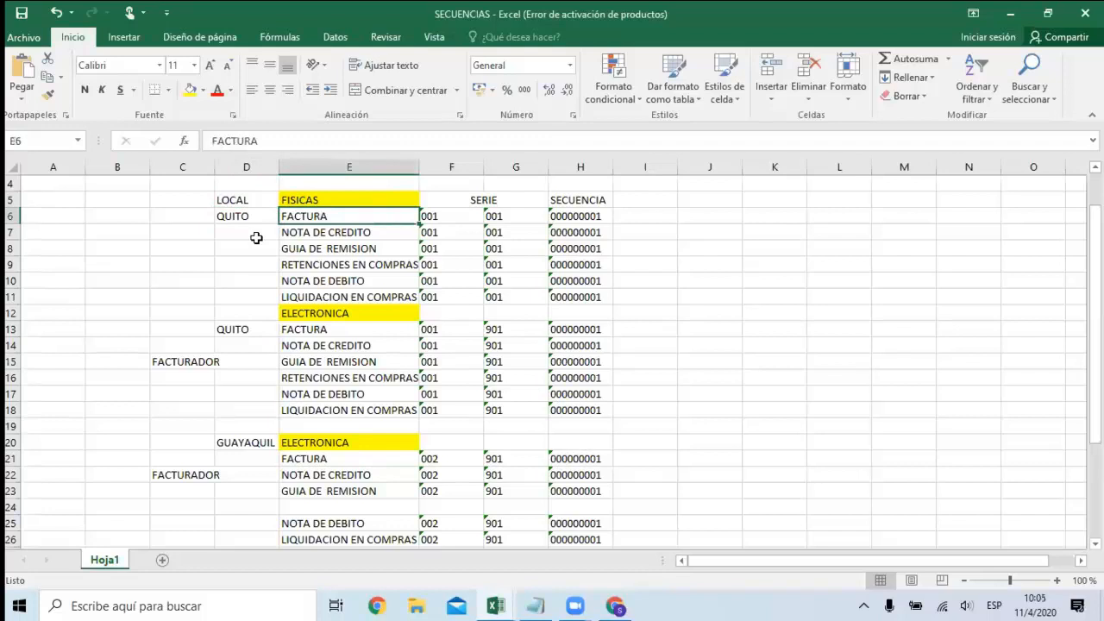
{"action": "key", "text": "Right"}
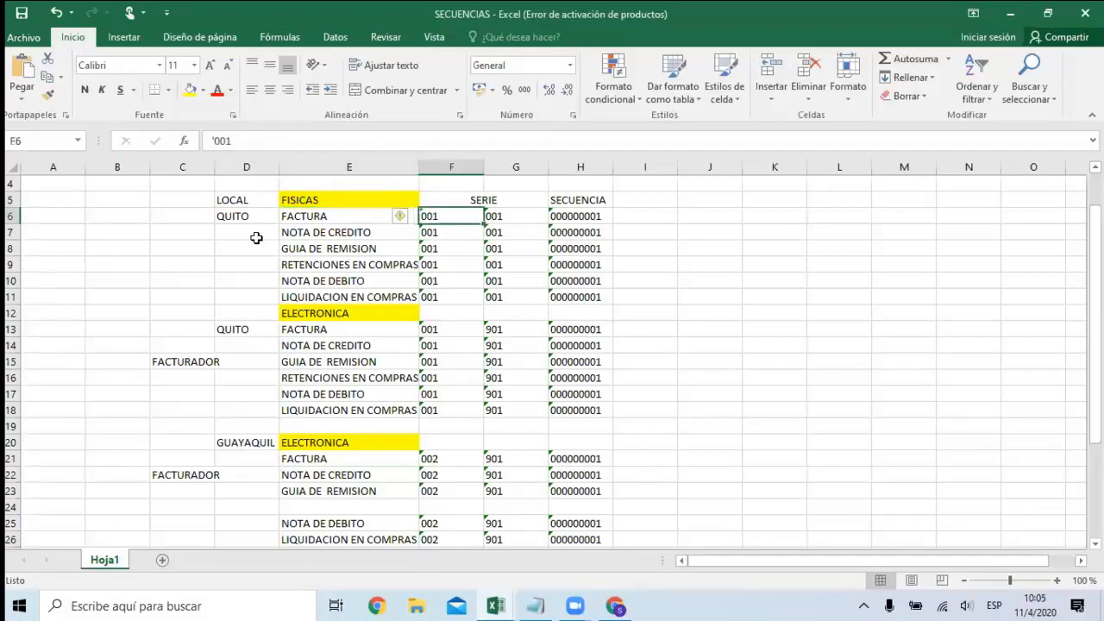
Examine the first SERIE column for Quito's physical documents, starting from the invoice row.
{"action": "key", "text": "Down"}
{"action": "key", "text": "Up"}
{"action": "key", "text": "Up"}
{"action": "key", "text": "Down"}
{"action": "key", "text": "Down"}
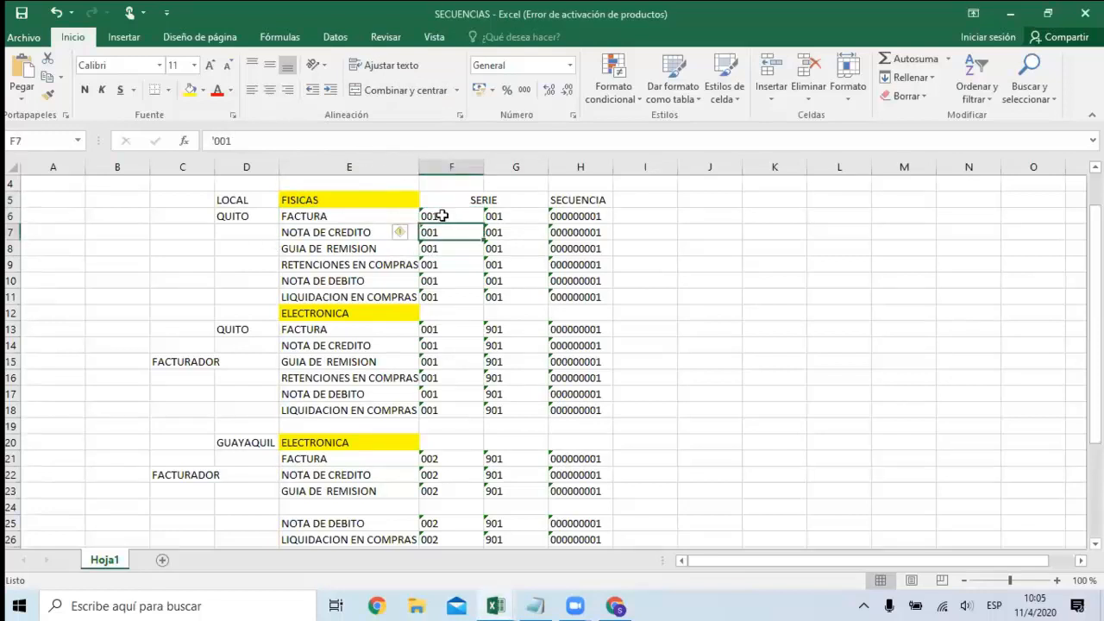
{"action": "key", "text": "Up"}
{"action": "key", "text": "Up"}
{"action": "key", "text": "Down"}
{"action": "key", "text": "Down"}
{"action": "key", "text": "Down"}
{"action": "key", "text": "Down"}
{"action": "key", "text": "Up"}
{"action": "key", "text": "Up"}
{"action": "key", "text": "Up"}
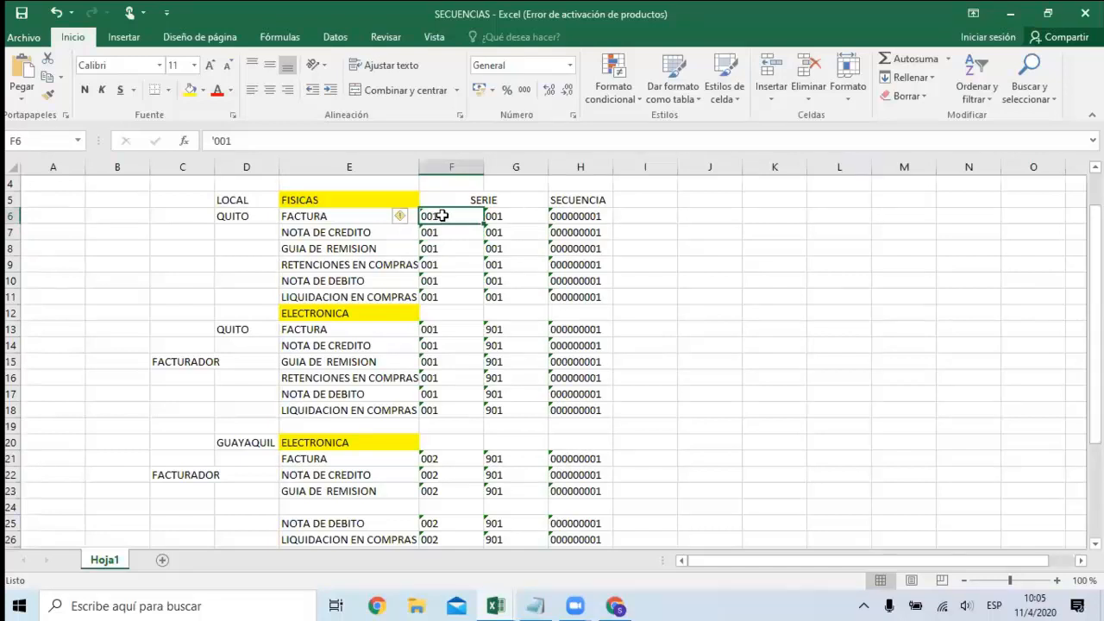
Compare the two SERIE codes and the SECUENCIA number of Quito's physical invoice.
{"action": "key", "text": "Right"}
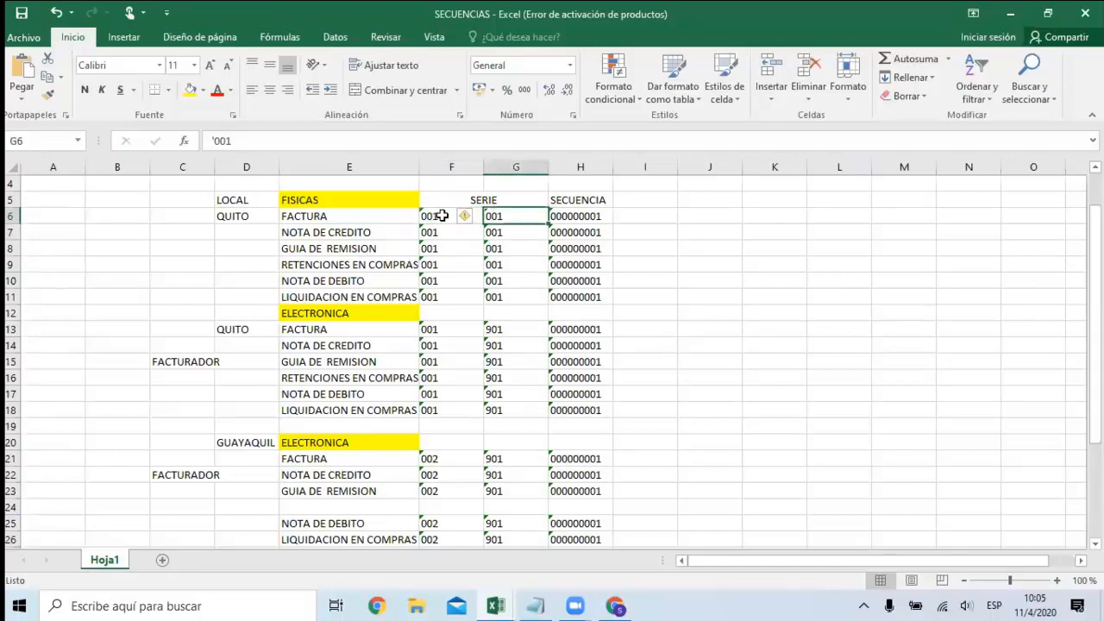
{"action": "key", "text": "Left"}
{"action": "key", "text": "Right"}
{"action": "key", "text": "Left"}
{"action": "key", "text": "Right"}
{"action": "key", "text": "Up"}
{"action": "key", "text": "Left"}
{"action": "key", "text": "Right"}
{"action": "key", "text": "Down"}
{"action": "key", "text": "Right"}
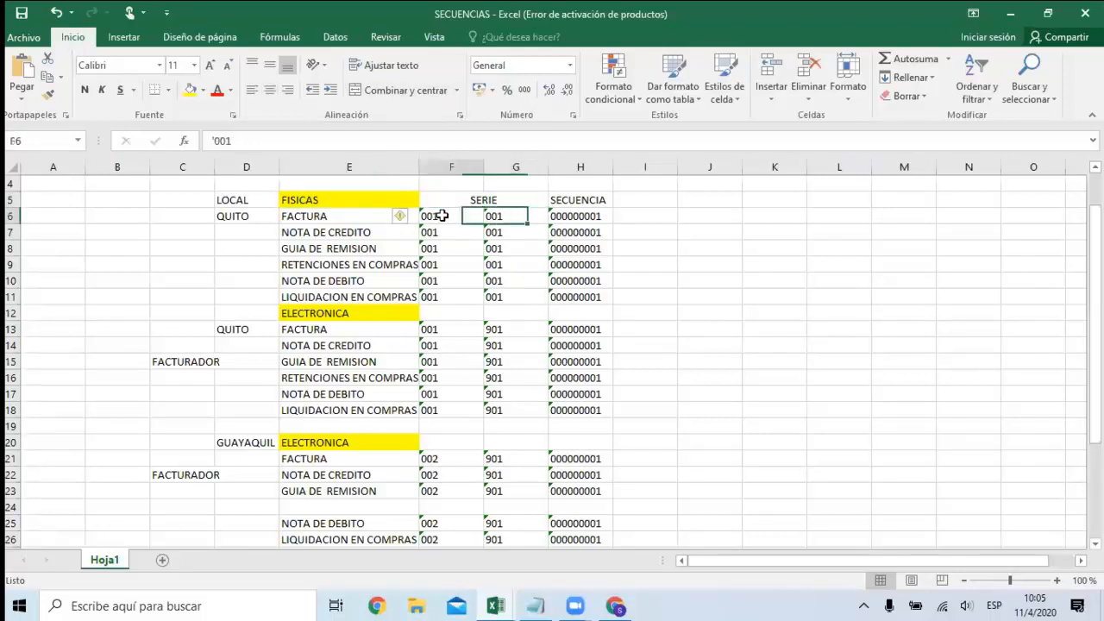
{"action": "key", "text": "Right"}
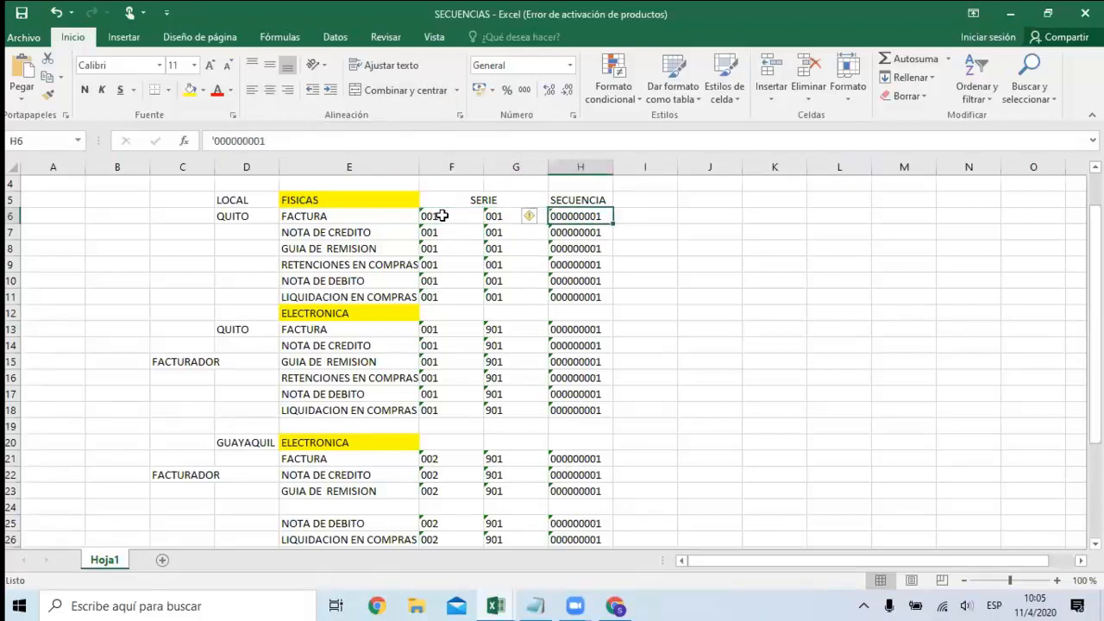
{"action": "key", "text": "Left"}
{"action": "key", "text": "Left"}
{"action": "key", "text": "Right"}
{"action": "key", "text": "Left"}
{"action": "key", "text": "Right"}
{"action": "key", "text": "Right"}
{"action": "key", "text": "Left"}
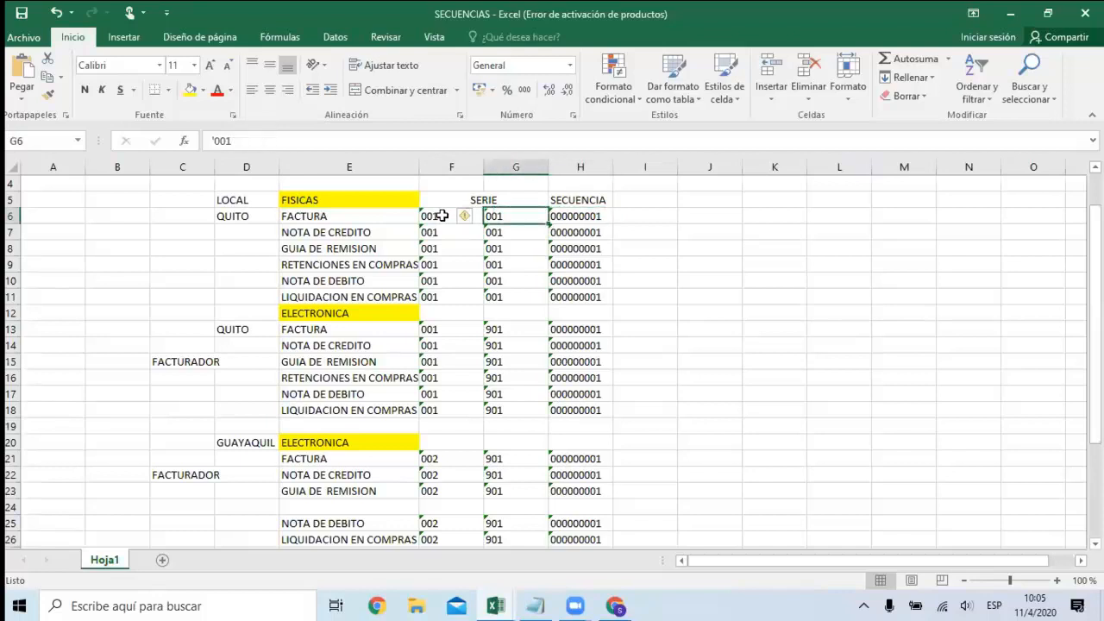
{"action": "key", "text": "Left"}
{"action": "key", "text": "Right"}
{"action": "key", "text": "Left"}
{"action": "key", "text": "Left"}
{"action": "key", "text": "Left"}
{"action": "key", "text": "Right"}
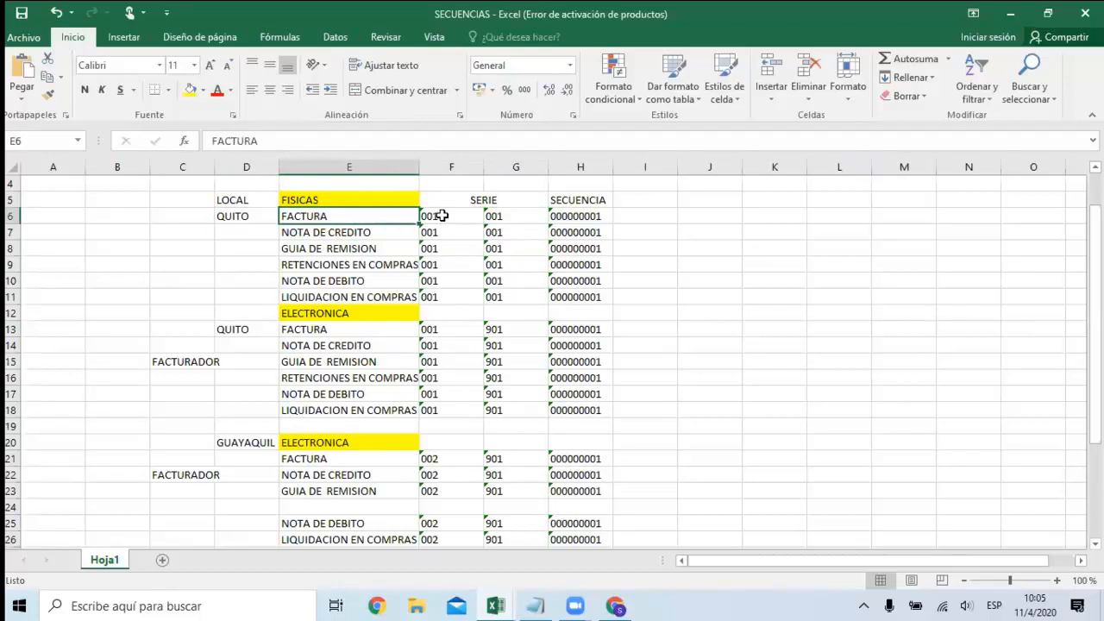
Examine Quito's physical document types in the FISICAS section, from FACTURA down to LIQUIDACION EN COMPRAS.
{"action": "key", "text": "Up"}
{"action": "key", "text": "Down"}
{"action": "key", "text": "Down"}
{"action": "key", "text": "Down"}
{"action": "key", "text": "Down"}
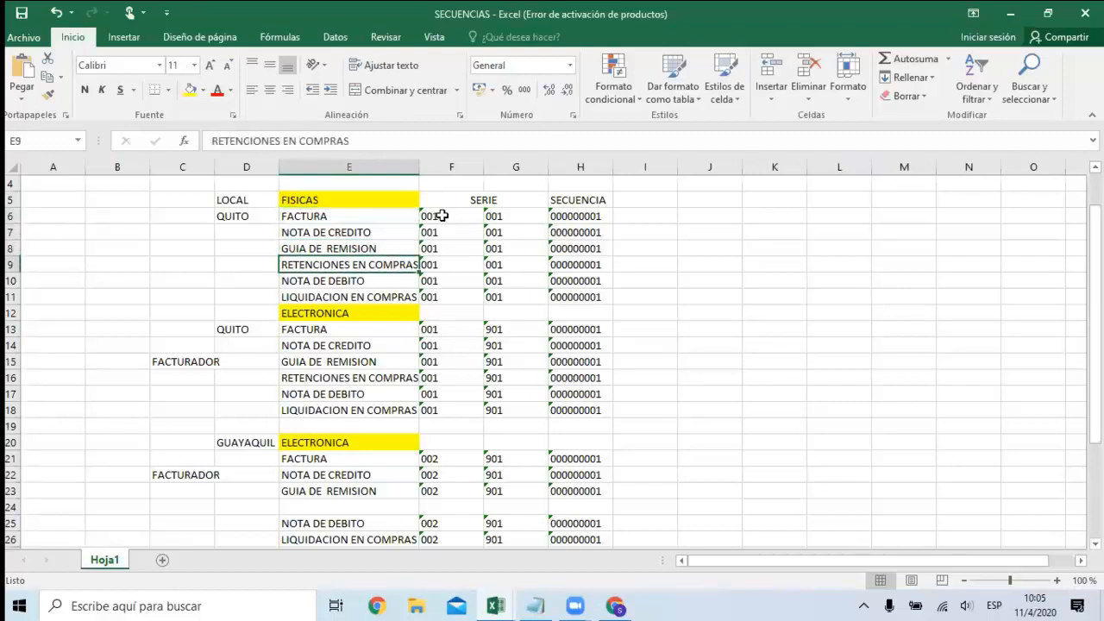
{"action": "key", "text": "Down"}
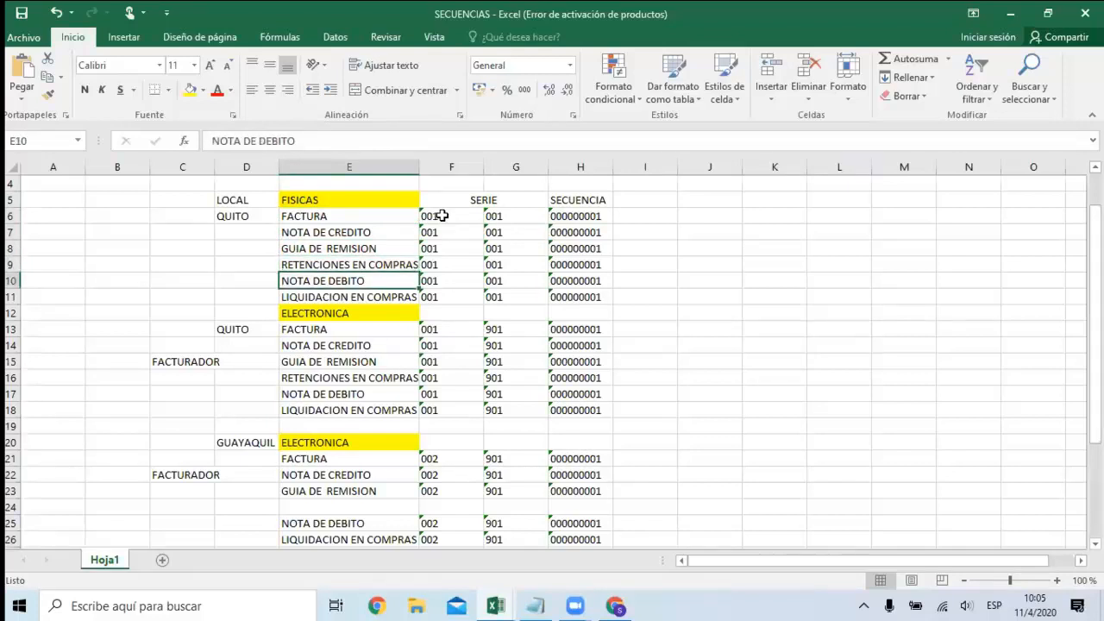
{"action": "key", "text": "Down"}
Compare the two SERIE codes and the SECUENCIA number in Quito's physical LIQUIDACION EN COMPRAS row.
{"action": "key", "text": "Right"}
{"action": "key", "text": "Right"}
{"action": "key", "text": "Right"}
{"action": "key", "text": "Left"}
{"action": "key", "text": "Left"}
{"action": "key", "text": "Right"}
{"action": "key", "text": "Left"}
{"action": "key", "text": "Left"}
{"action": "key", "text": "Left"}
{"action": "key", "text": "Right"}
{"action": "key", "text": "Right"}
{"action": "key", "text": "Right"}
{"action": "key", "text": "Left"}
Examine the SERIE columns of Quito's physical documents from the heading down to the LIQUIDACION EN COMPRAS row.
{"action": "key", "text": "Left"}
{"action": "key", "text": "Left"}
{"action": "key", "text": "Up"}
{"action": "key", "text": "Up"}
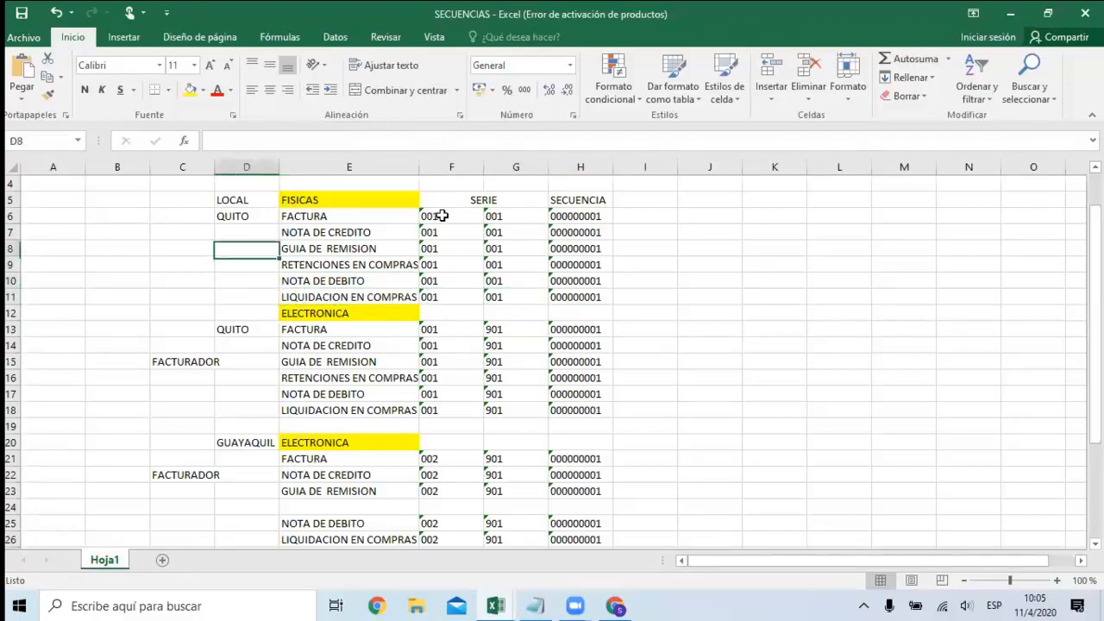
{"action": "key", "text": "Right"}
{"action": "key", "text": "Right"}
{"action": "key", "text": "Right"}
{"action": "key", "text": "Up"}
{"action": "key", "text": "Up"}
{"action": "key", "text": "Up"}
{"action": "key", "text": "Left"}
{"action": "key", "text": "Down"}
{"action": "key", "text": "Down"}
{"action": "key", "text": "Down"}
{"action": "key", "text": "Down"}
{"action": "key", "text": "Down"}
{"action": "key", "text": "Left"}
{"action": "key", "text": "Left"}
{"action": "key", "text": "Left"}
{"action": "key", "text": "Right"}
{"action": "key", "text": "Right"}
{"action": "key", "text": "Right"}
{"action": "key", "text": "Left"}
{"action": "key", "text": "Left"}
{"action": "key", "text": "Right"}
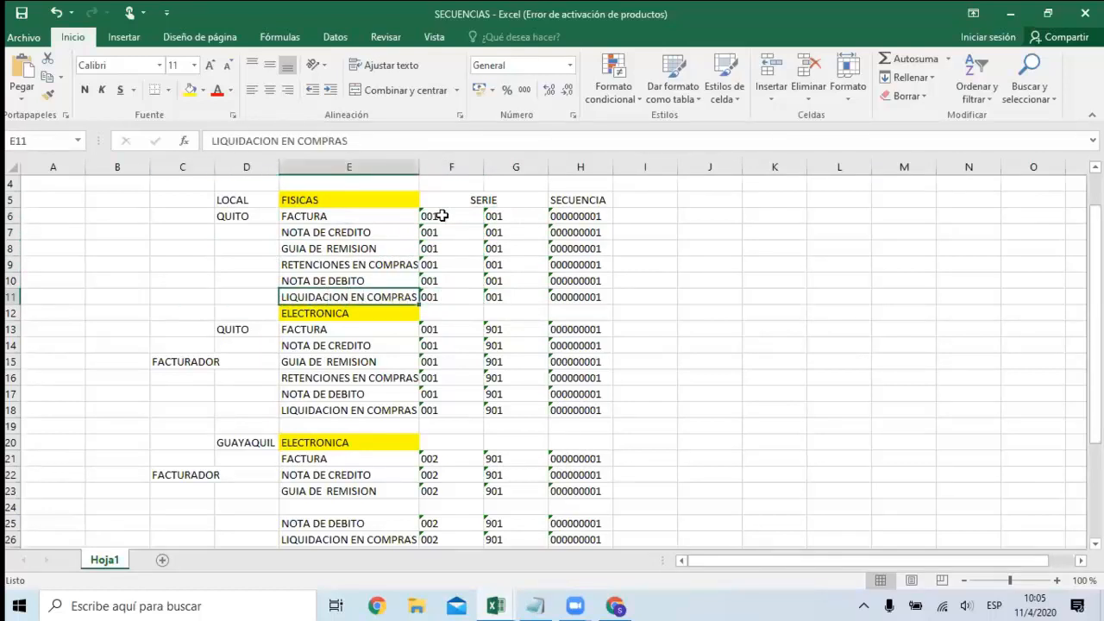
Switch to Perseo Web in the browser and start a new document sequence with the description FACTURAS.
{"action": "left_click", "coordinate": [622, 606]}
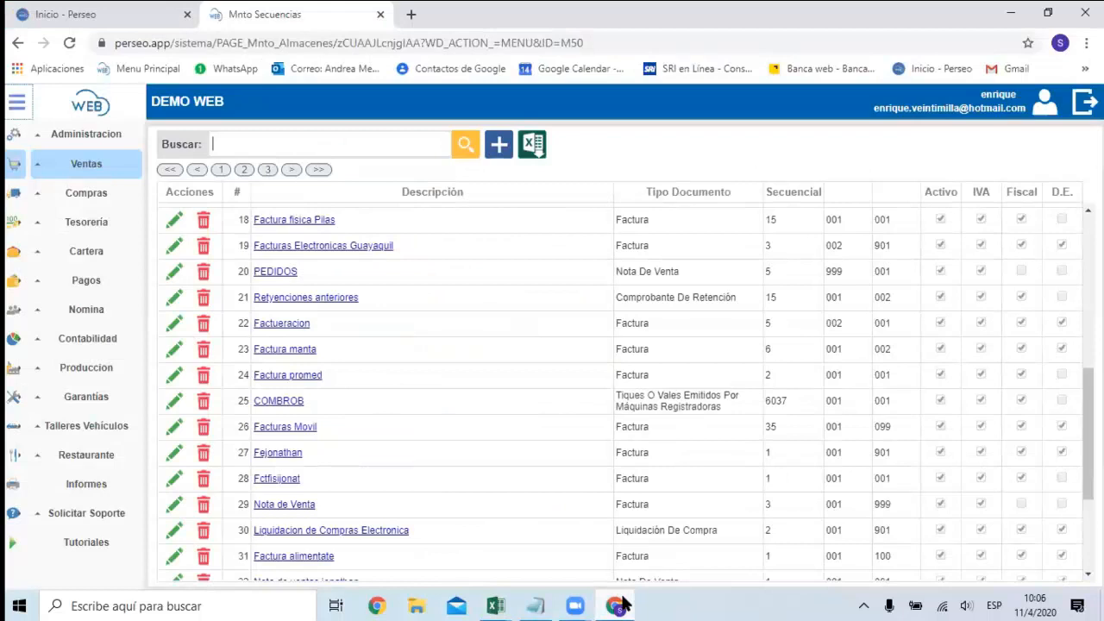
{"action": "left_click", "coordinate": [498, 145]}
{"action": "type", "text": "FA"}
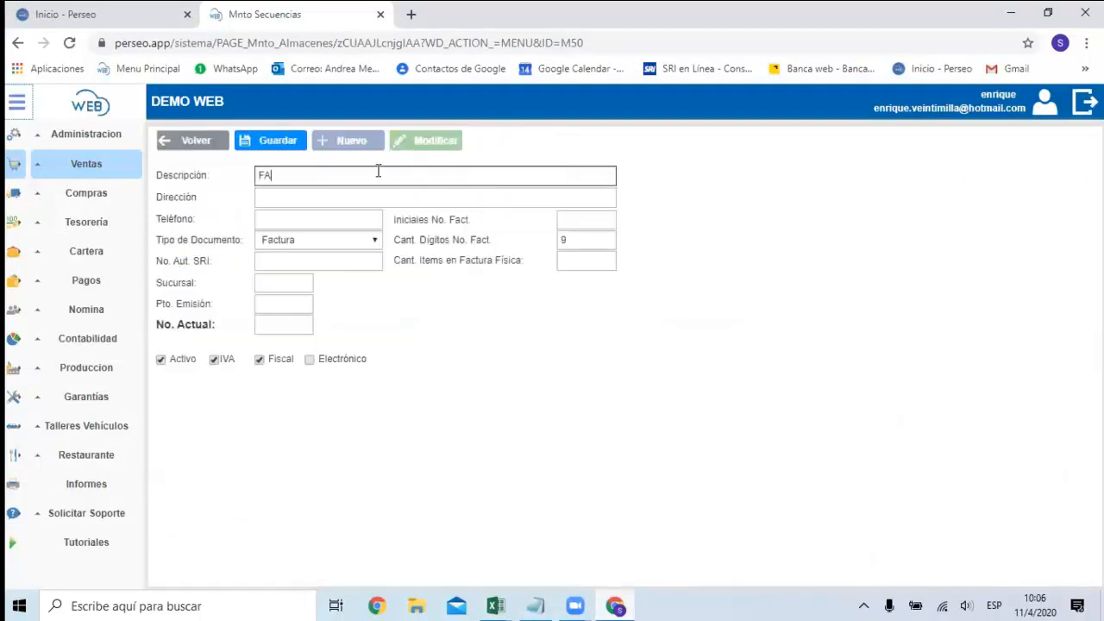
{"action": "type", "text": "CTURAS"}
{"action": "key", "text": "Tab"}
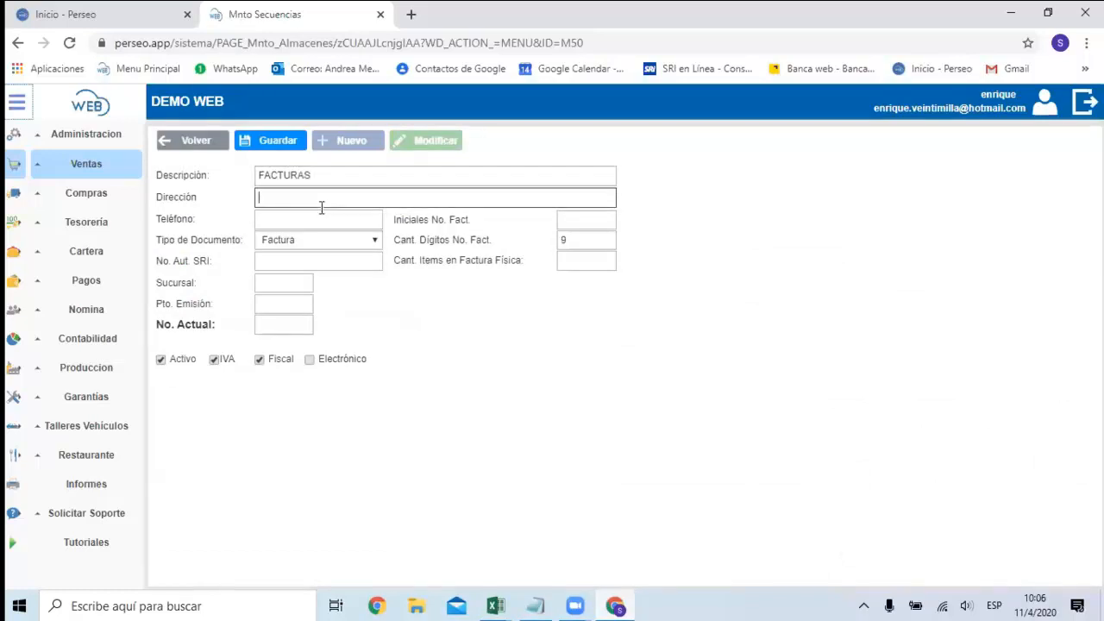
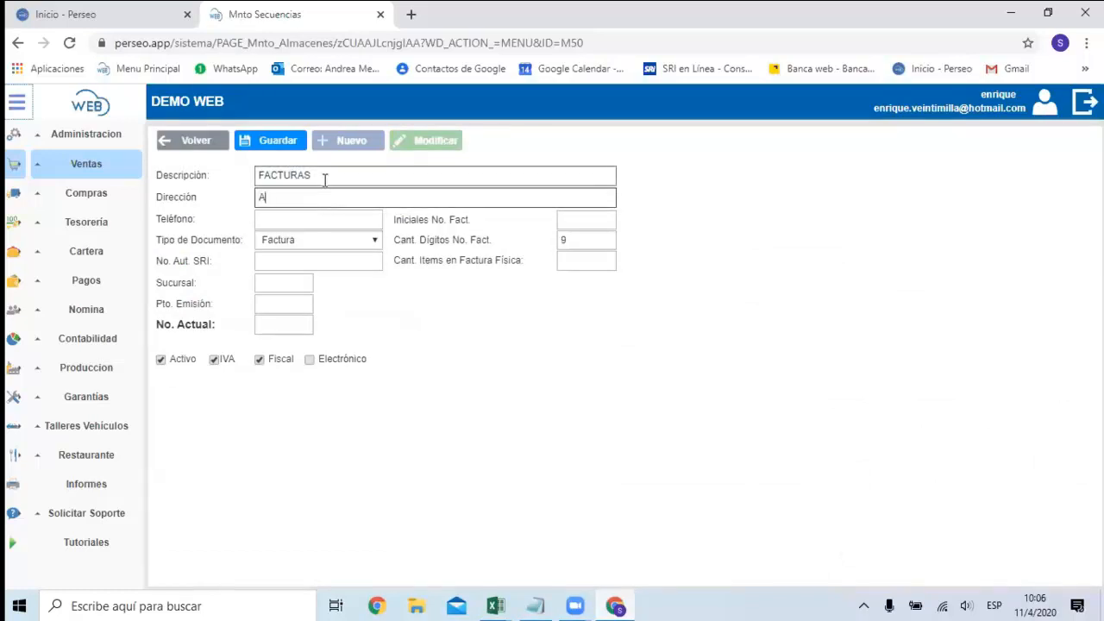
Fill in the new sequence's street address and telephone number.
{"action": "left_click", "coordinate": [321, 221]}
{"action": "type", "text": "255711"}
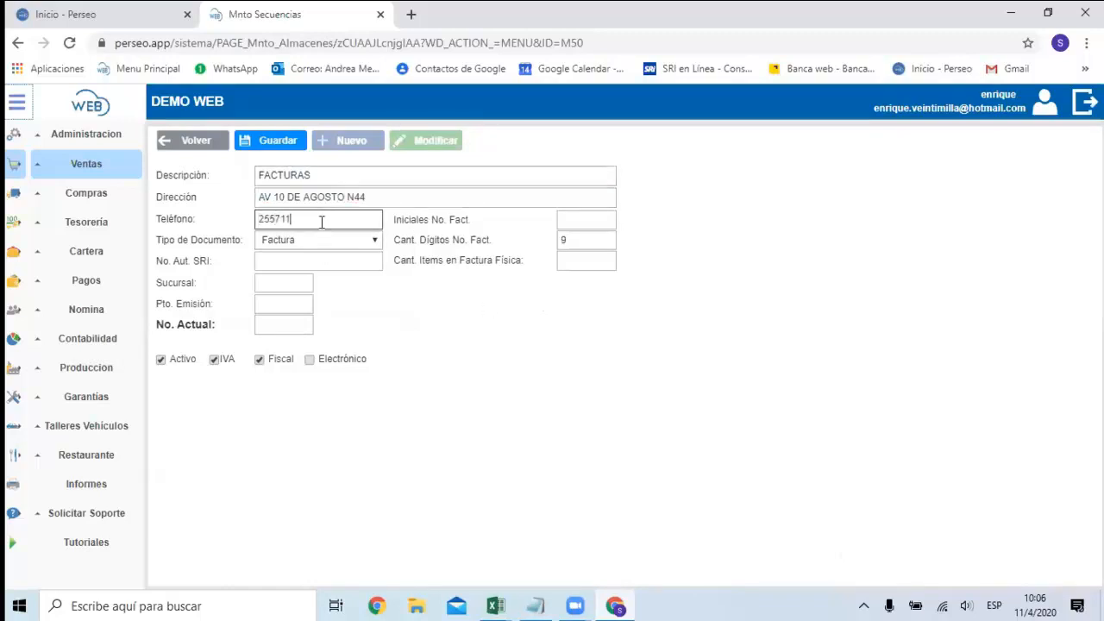
Choose Factura as the document type and try an eight-digit SRI authorization number.
{"action": "left_click", "coordinate": [317, 241]}
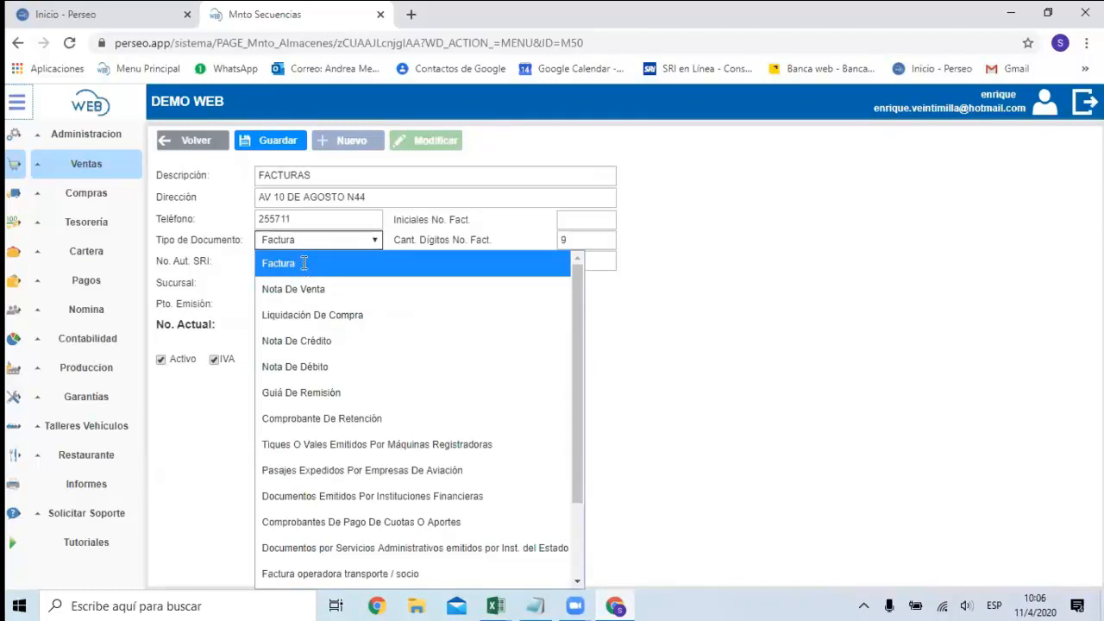
{"action": "left_click", "coordinate": [304, 268]}
{"action": "left_click", "coordinate": [303, 262]}
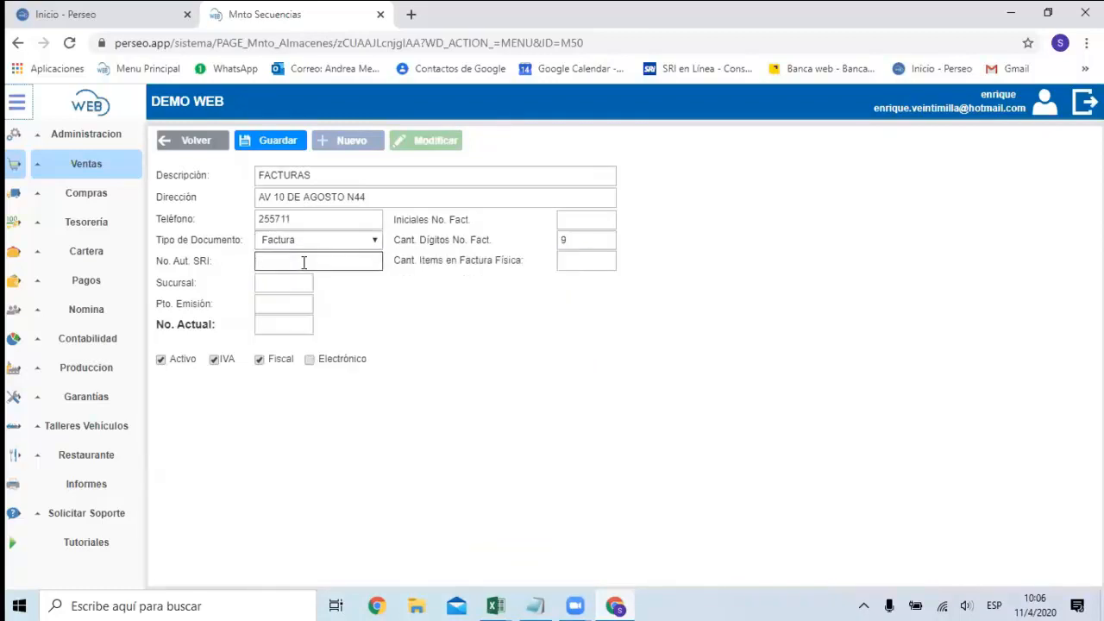
{"action": "type", "text": "14785296"}
{"action": "left_click", "coordinate": [308, 284]}
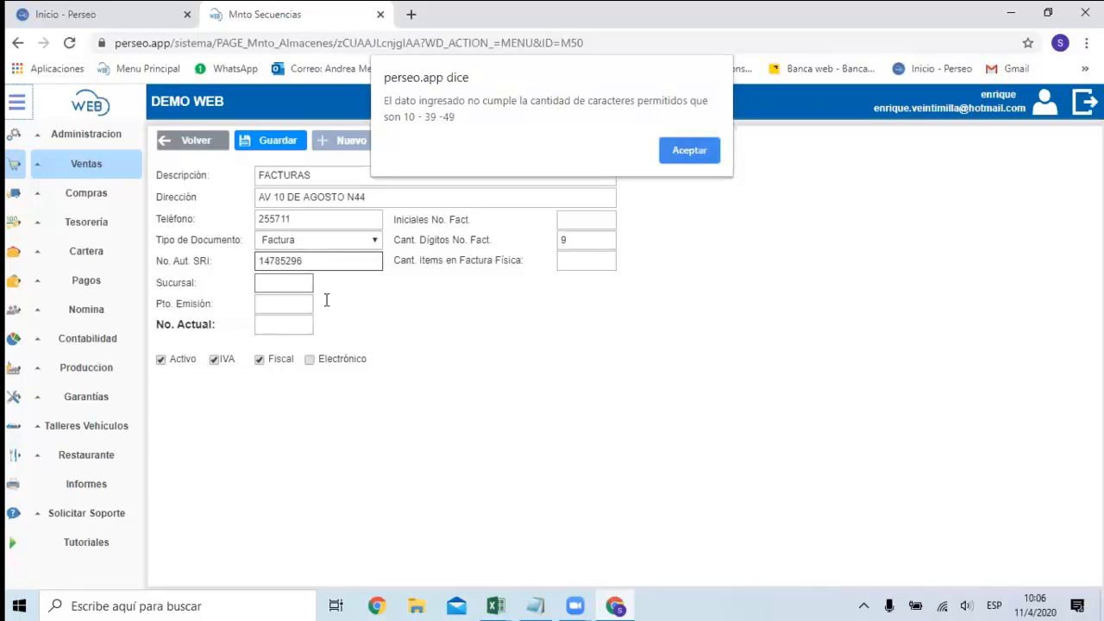
{"action": "left_click", "coordinate": [688, 152]}
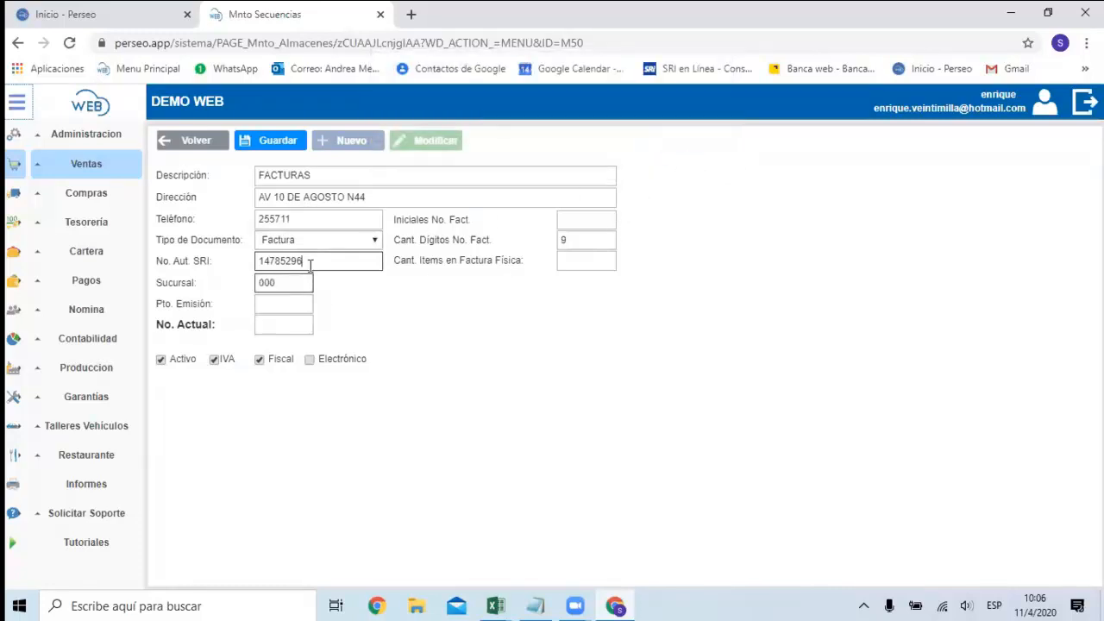
Replace the SRI authorization number with a ten-digit one.
{"action": "key", "text": "BackSpace"}
{"action": "key", "text": "BackSpace"}
{"action": "key", "text": "BackSpace"}
{"action": "key", "text": "BackSpace"}
{"action": "key", "text": "BackSpace"}
{"action": "key", "text": "BackSpace"}
{"action": "key", "text": "BackSpace"}
{"action": "key", "text": "BackSpace"}
{"action": "type", "text": "1234567890"}
{"action": "left_click", "coordinate": [286, 285]}
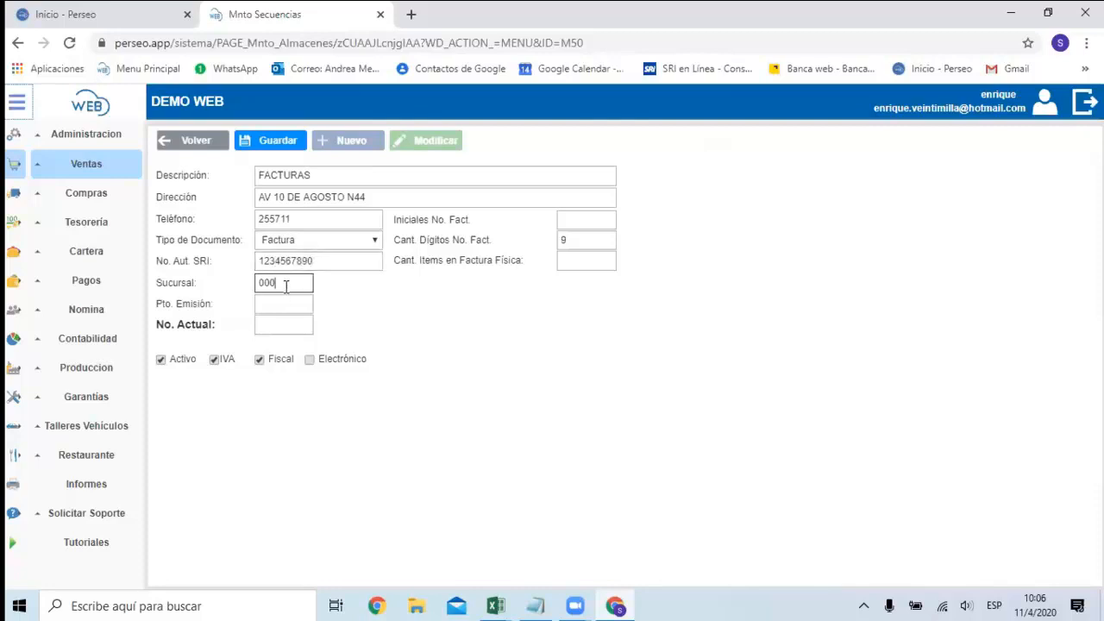
Set Sucursal to 001, Pto. Emisión to 001 and No. Actual to 1 for the new sequence.
{"action": "key", "text": "BackSpace"}
{"action": "key", "text": "BackSpace"}
{"action": "key", "text": "BackSpace"}
{"action": "type", "text": "001"}
{"action": "left_click", "coordinate": [294, 305]}
{"action": "type", "text": "001"}
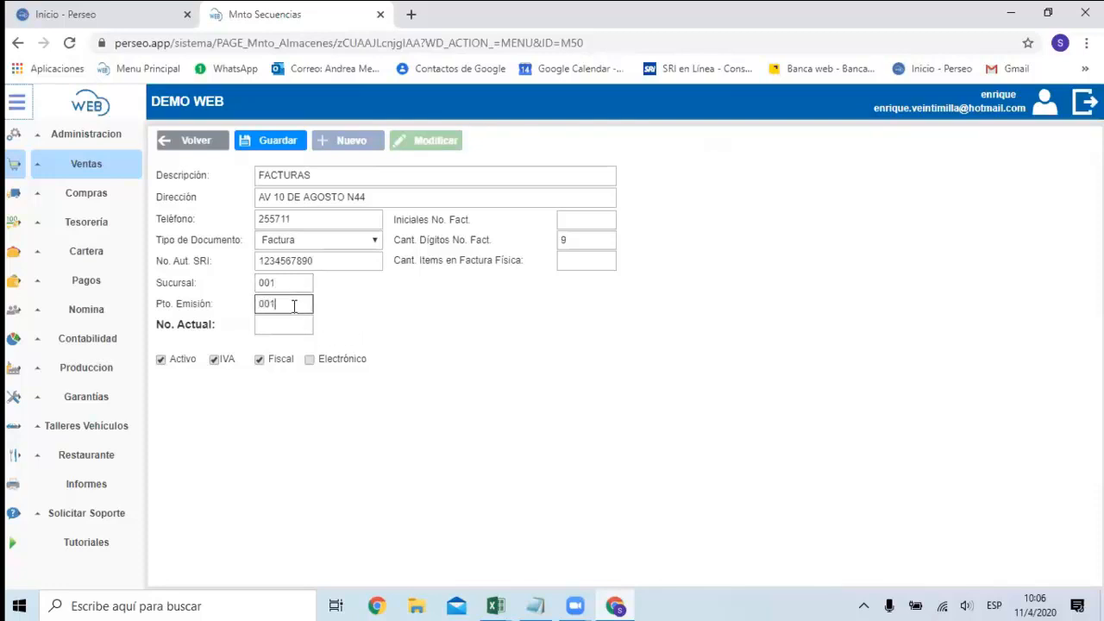
{"action": "left_click", "coordinate": [279, 324]}
{"action": "type", "text": "1"}
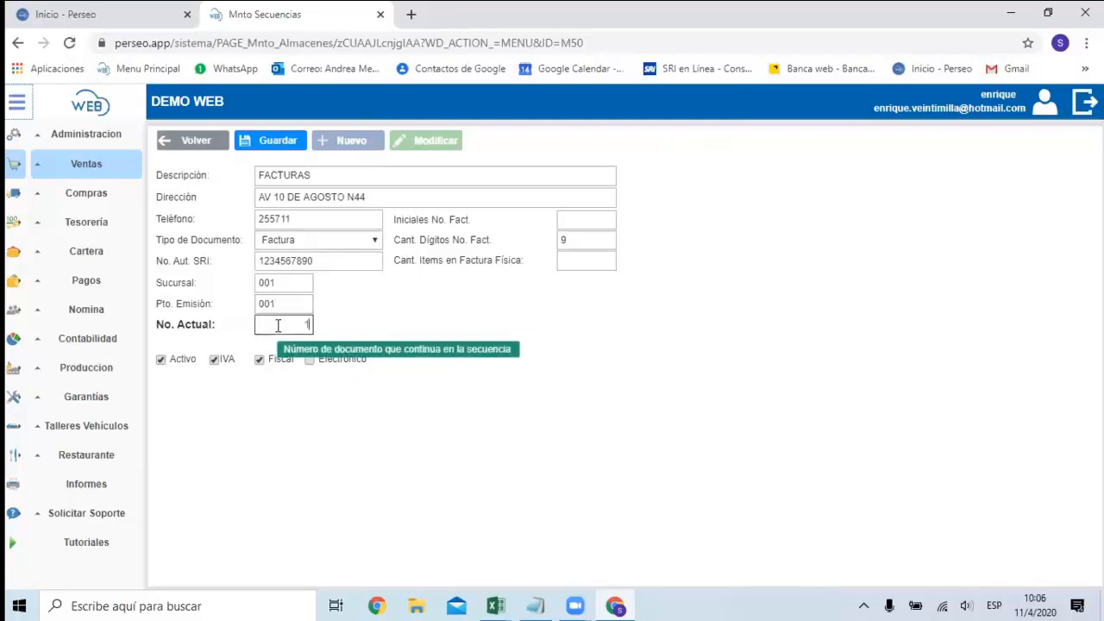
Turn the Electrónico option on and off again, and re-enter a ten-digit SRI authorization number.
{"action": "left_click", "coordinate": [312, 363]}
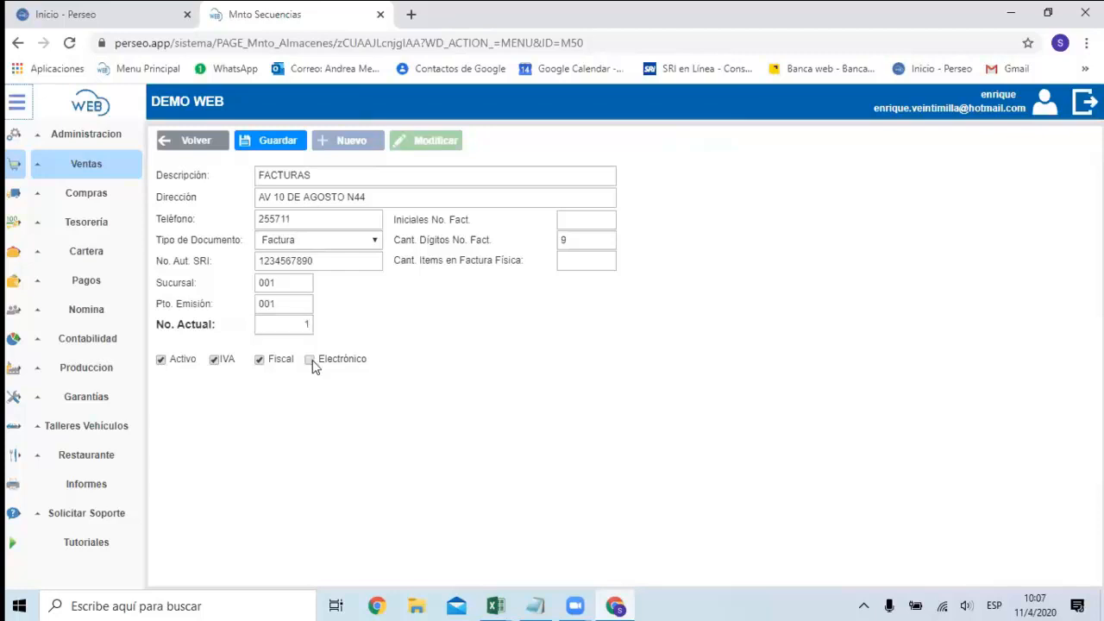
{"action": "left_click", "coordinate": [312, 362]}
{"action": "left_click", "coordinate": [345, 258]}
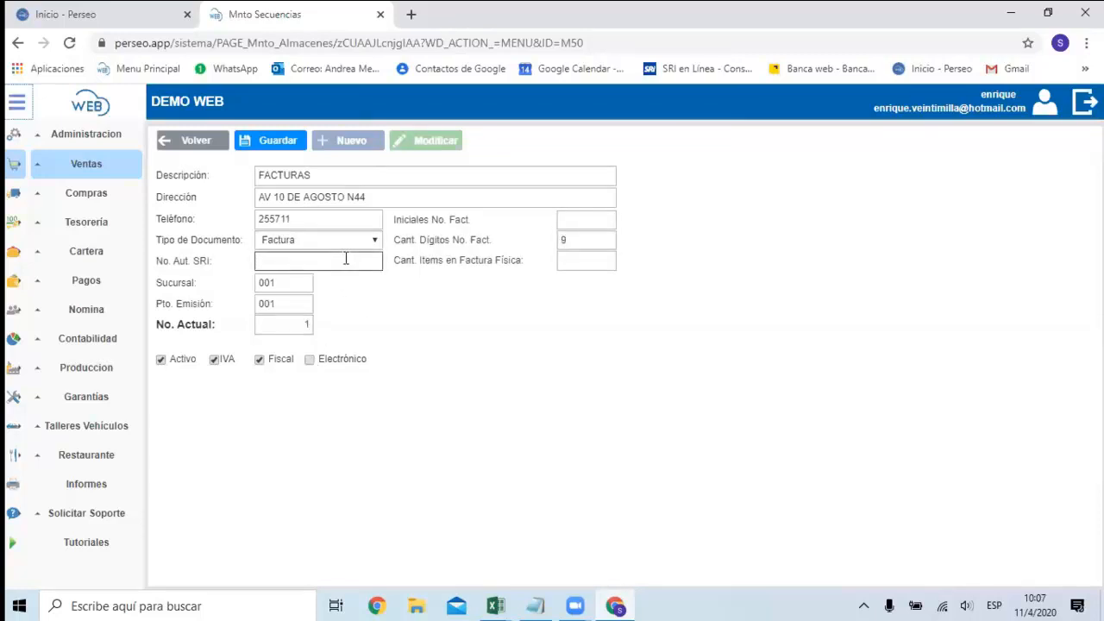
{"action": "type", "text": "1234567990"}
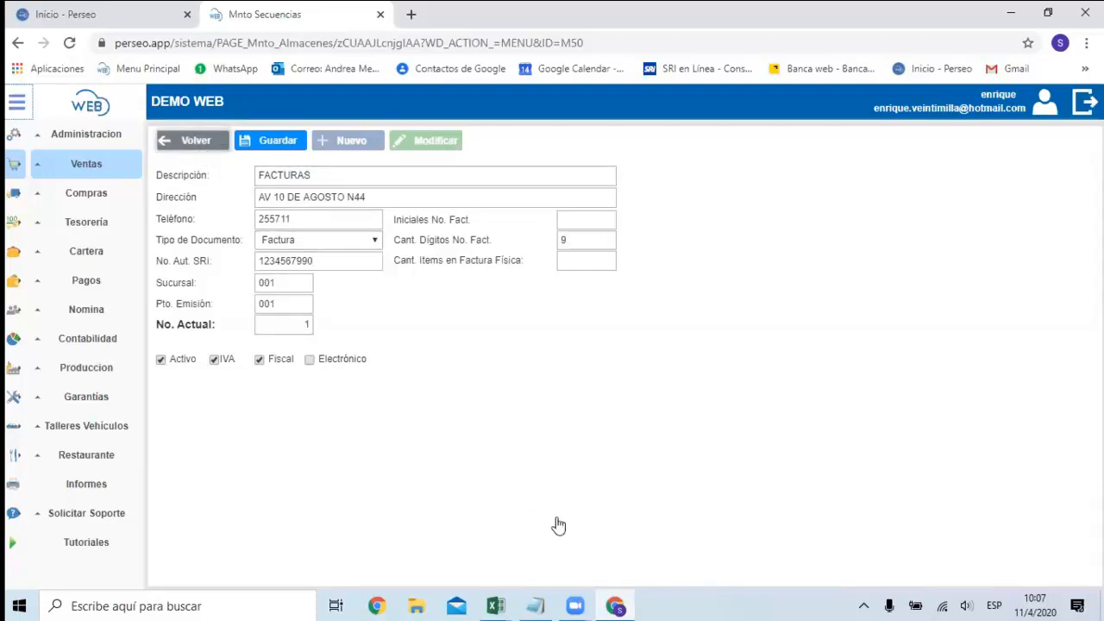
Switch to the SECUENCIAS workbook in Excel and check the physical GUIA DE REMISION entry for Quito.
{"action": "mouse_move", "coordinate": [505, 603]}
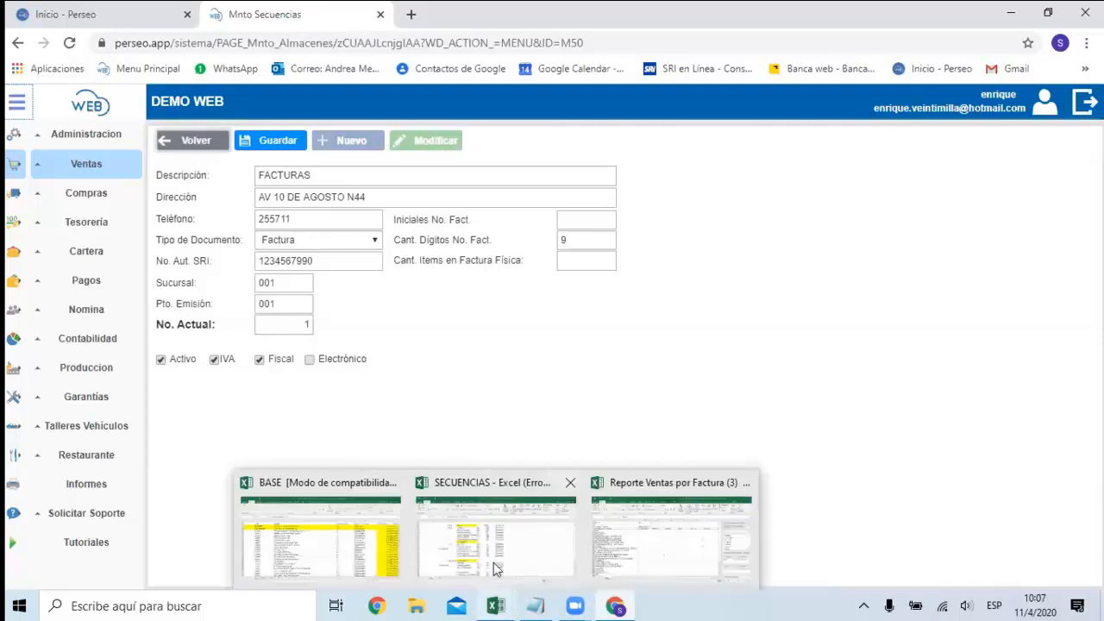
{"action": "left_click", "coordinate": [493, 534]}
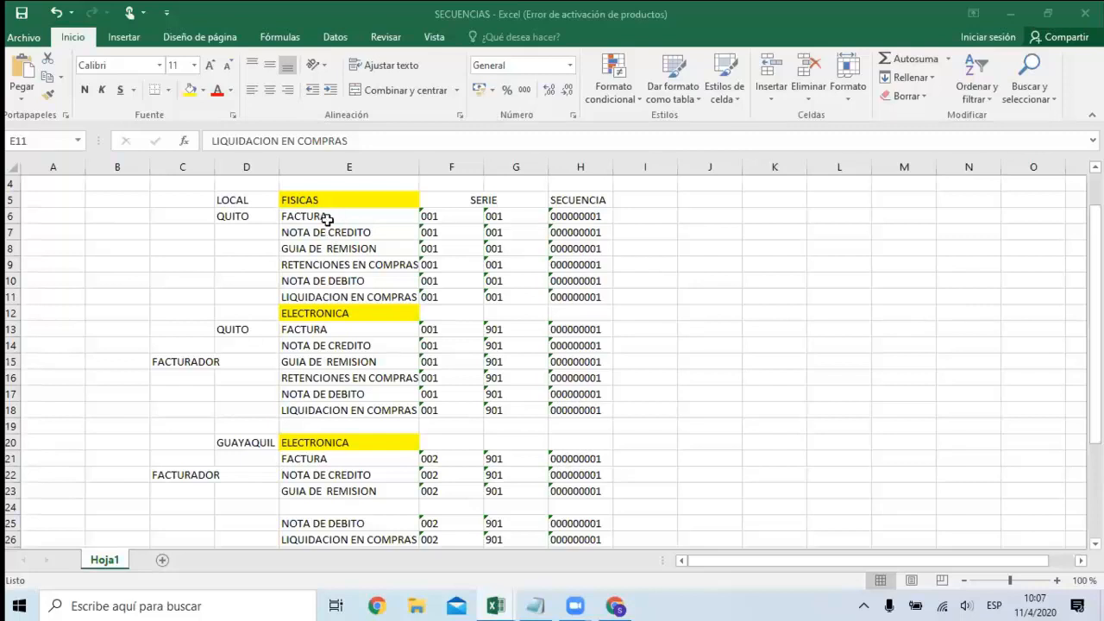
{"action": "left_click", "coordinate": [332, 250]}
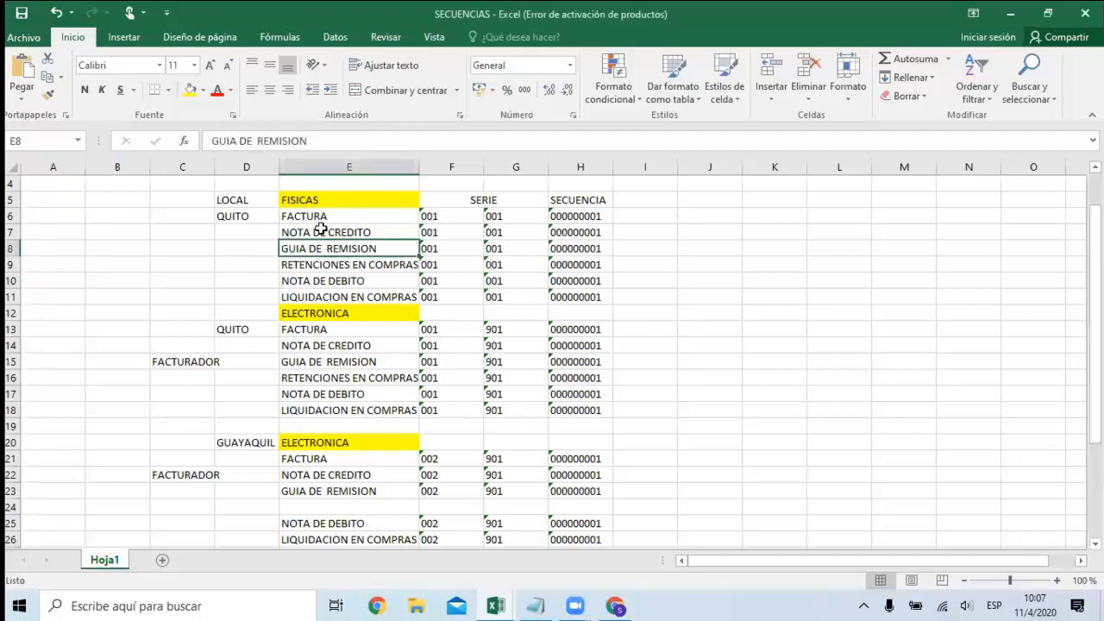
Switch to Perseo Web in the browser and look through the document sequences list up to its first entries.
{"action": "left_click", "coordinate": [615, 605]}
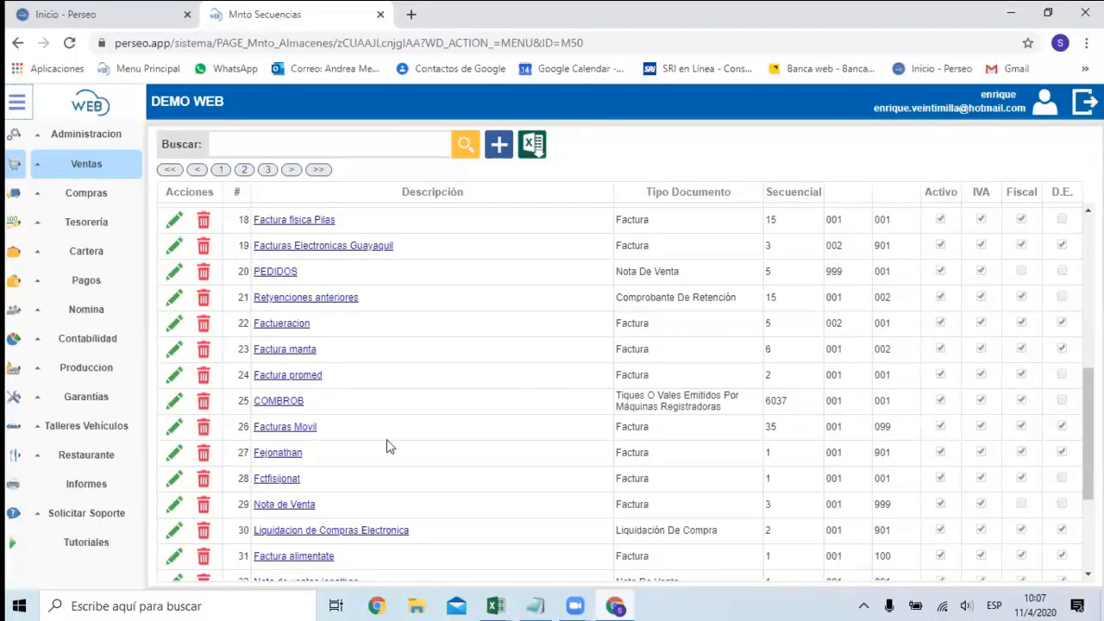
{"action": "scroll", "coordinate": [423, 354], "scroll_direction": "down", "scroll_amount": 3}
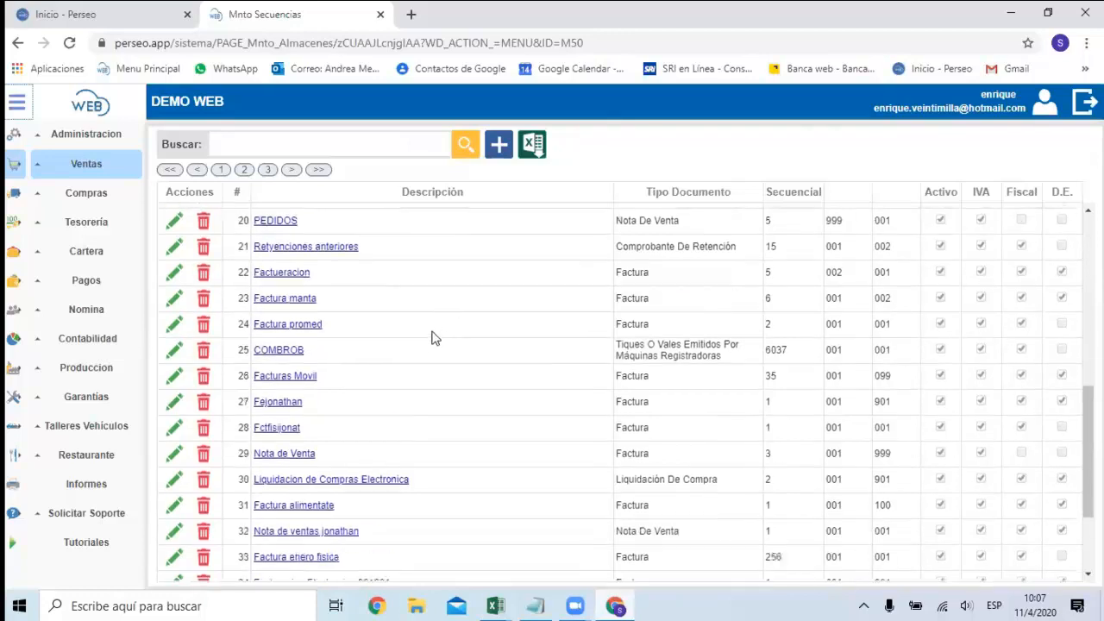
{"action": "scroll", "coordinate": [434, 352], "scroll_direction": "up", "scroll_amount": 2}
{"action": "scroll", "coordinate": [435, 354], "scroll_direction": "up", "scroll_amount": 1}
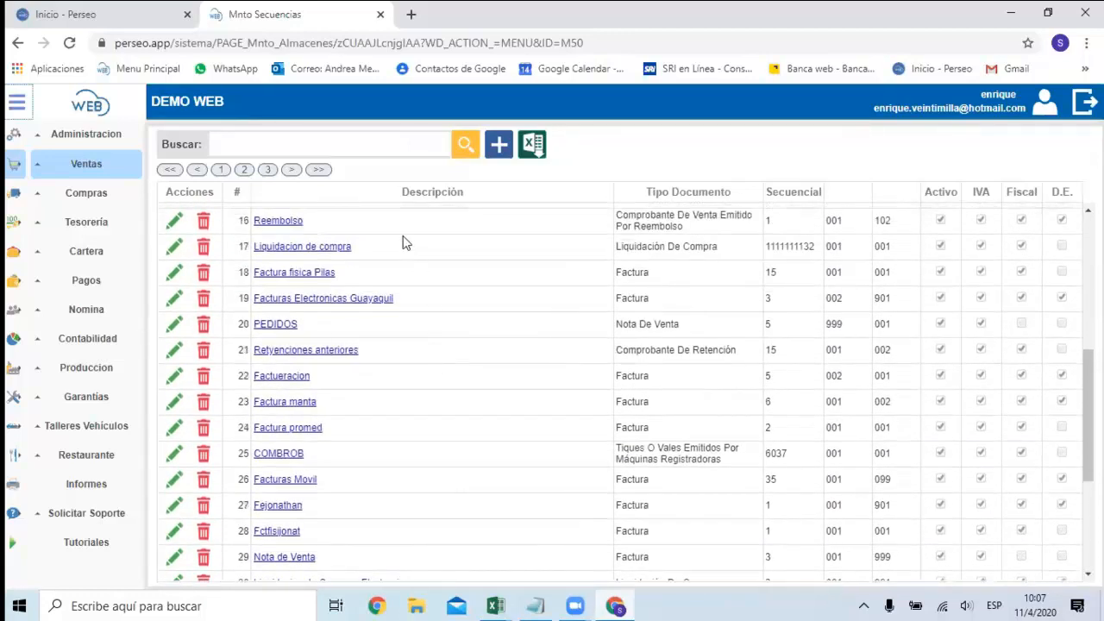
{"action": "scroll", "coordinate": [410, 246], "scroll_direction": "up", "scroll_amount": 3}
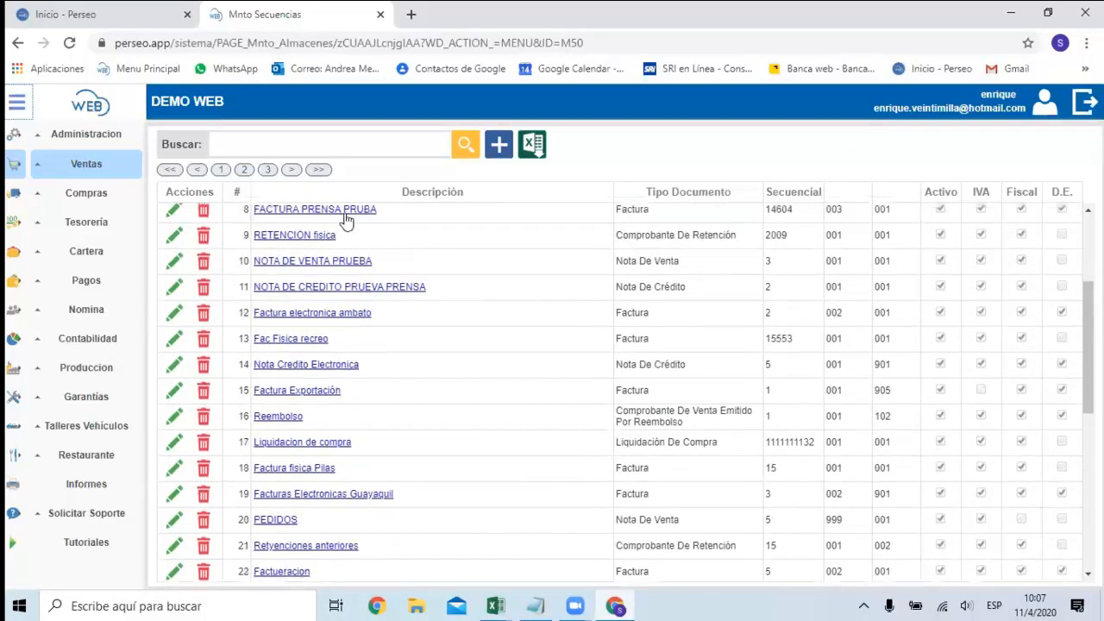
{"action": "scroll", "coordinate": [366, 264], "scroll_direction": "up", "scroll_amount": 1}
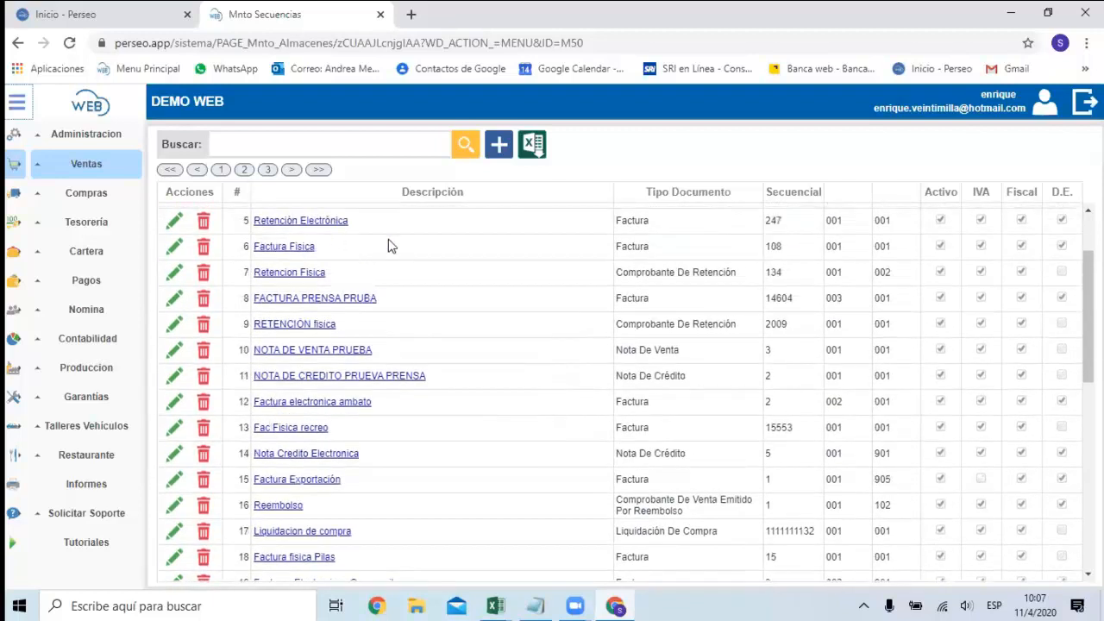
{"action": "scroll", "coordinate": [413, 280], "scroll_direction": "up", "scroll_amount": 1}
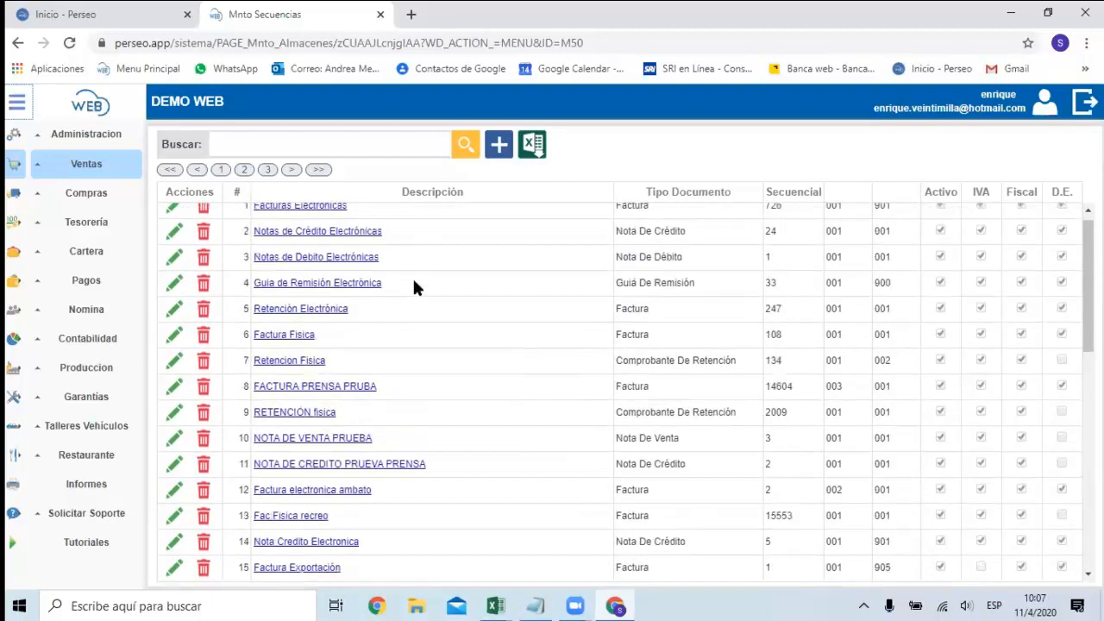
{"action": "scroll", "coordinate": [414, 282], "scroll_direction": "up", "scroll_amount": 1}
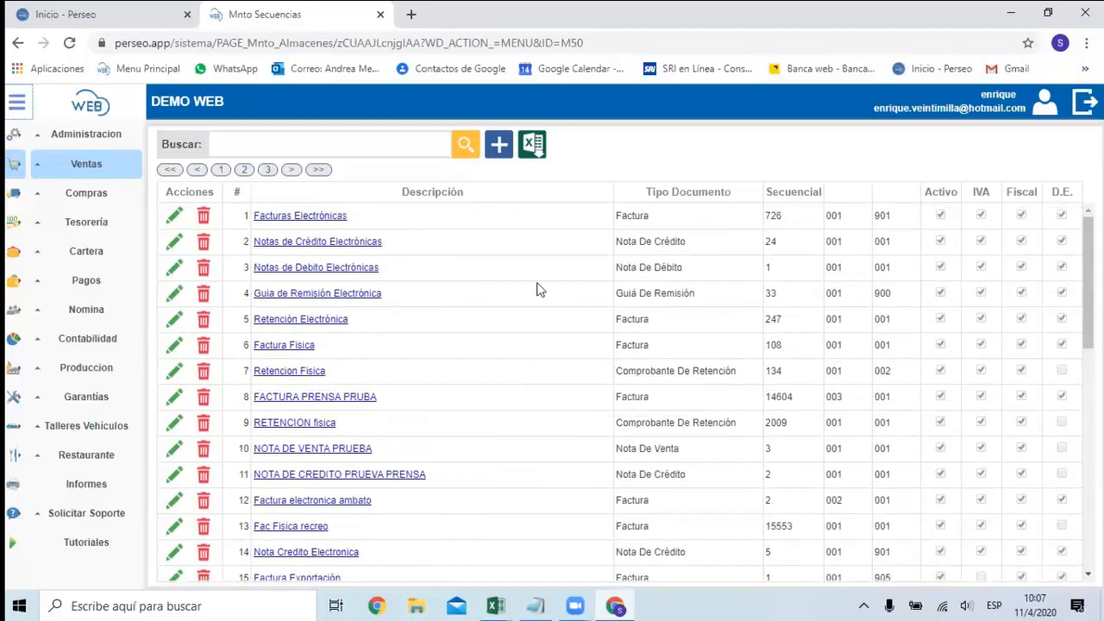
Switch to the SECUENCIAS workbook in Excel and examine the last rows of Quito's physical documents.
{"action": "mouse_move", "coordinate": [494, 606]}
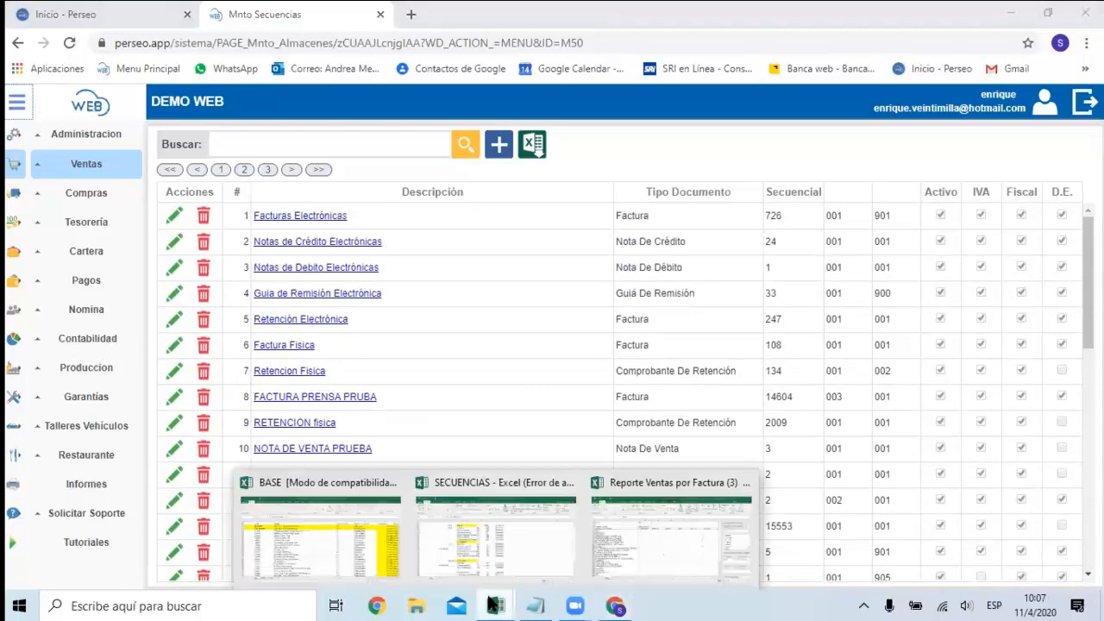
{"action": "left_click", "coordinate": [491, 557]}
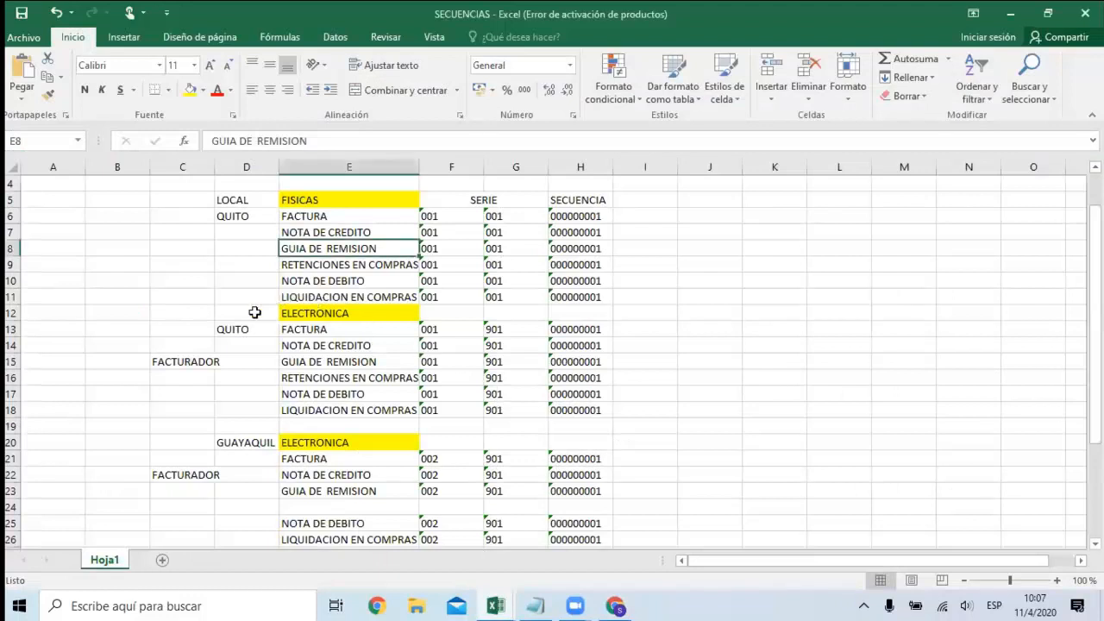
{"action": "key", "text": "Left"}
{"action": "key", "text": "Down"}
{"action": "key", "text": "Down"}
{"action": "key", "text": "Down"}
{"action": "key", "text": "Down"}
{"action": "key", "text": "Down"}
{"action": "key", "text": "Up"}
{"action": "key", "text": "Up"}
{"action": "key", "text": "Up"}
{"action": "key", "text": "Down"}
{"action": "key", "text": "Right"}
{"action": "key", "text": "Right"}
{"action": "key", "text": "Right"}
{"action": "key", "text": "Right"}
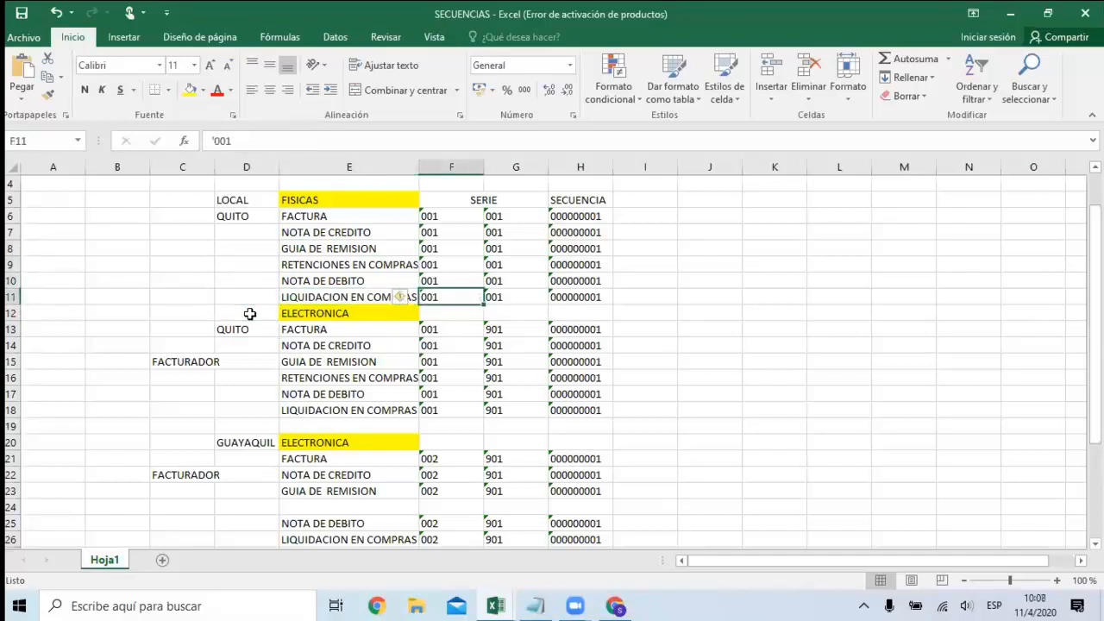
Examine Quito's ELECTRONICA heading and the FACTURA row beneath it, including its first SERIE code.
{"action": "key", "text": "Left"}
{"action": "key", "text": "Left"}
{"action": "key", "text": "Left"}
{"action": "key", "text": "Left"}
{"action": "key", "text": "Down"}
{"action": "key", "text": "Left"}
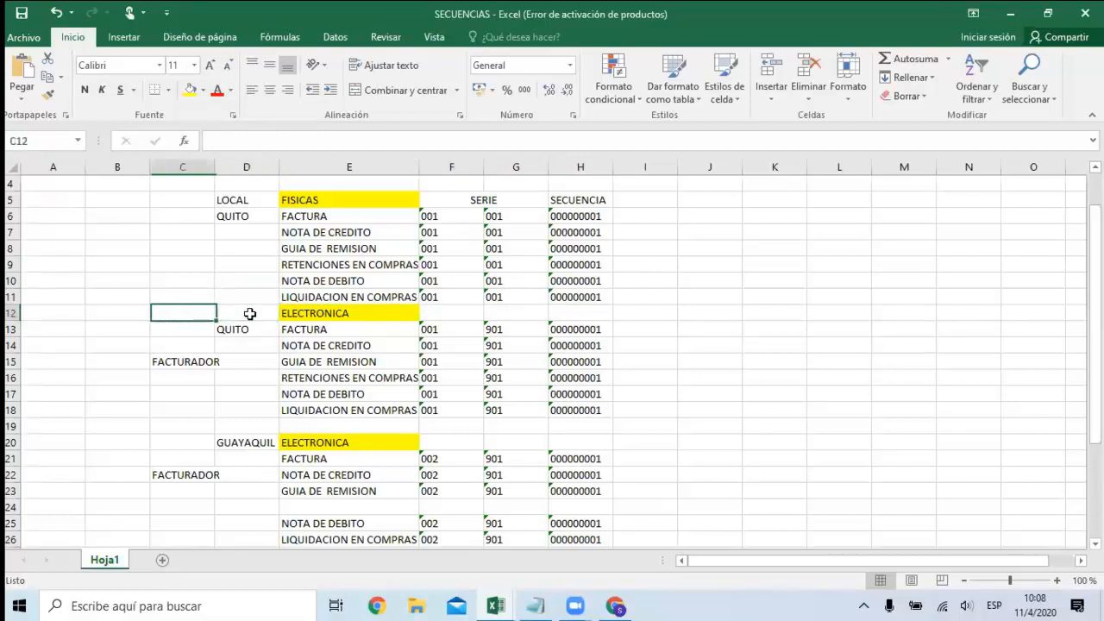
{"action": "key", "text": "Down"}
{"action": "key", "text": "Right"}
{"action": "key", "text": "Right"}
{"action": "key", "text": "Right"}
{"action": "key", "text": "Left"}
{"action": "key", "text": "Right"}
{"action": "key", "text": "Left"}
{"action": "key", "text": "Left"}
{"action": "key", "text": "Left"}
{"action": "key", "text": "Right"}
{"action": "key", "text": "Up"}
{"action": "key", "text": "Right"}
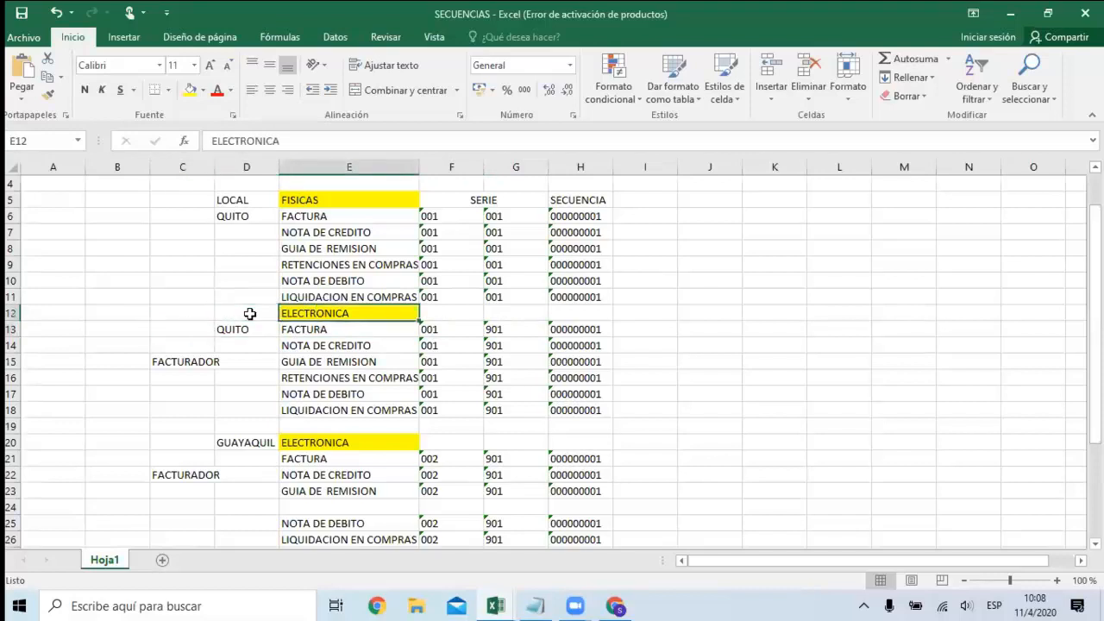
Review the document types listed under Quito's ELECTRONICA heading, from FACTURA down to the last rows.
{"action": "key", "text": "Down"}
{"action": "key", "text": "Down"}
{"action": "key", "text": "Up"}
{"action": "key", "text": "Down"}
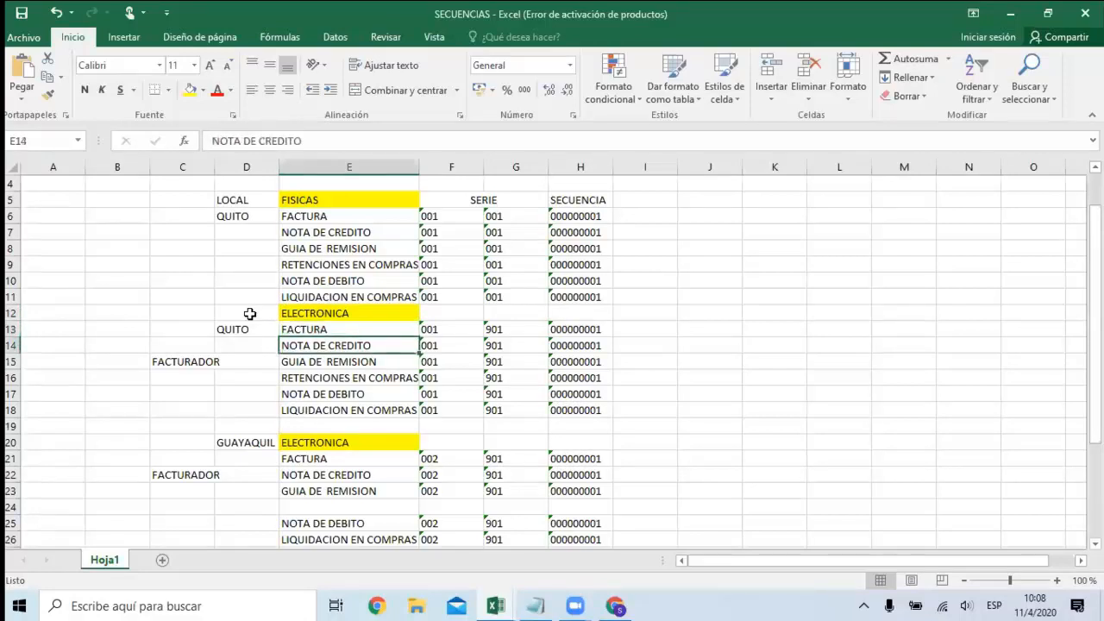
{"action": "key", "text": "Down"}
{"action": "key", "text": "Down"}
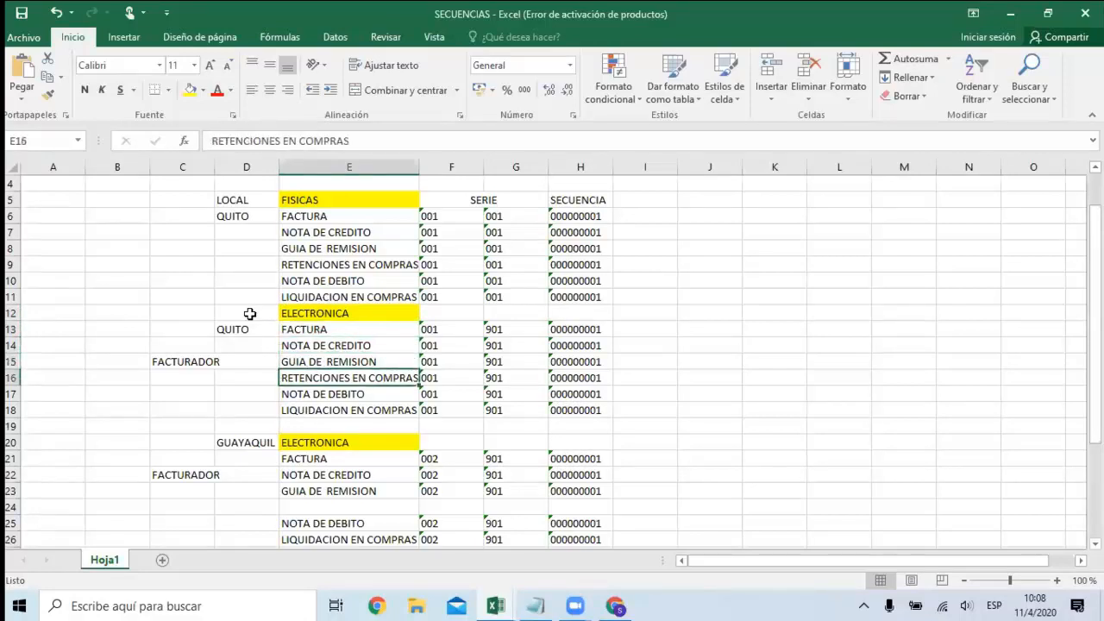
{"action": "key", "text": "Down"}
{"action": "key", "text": "Down"}
Examine both SERIE codes and the SECUENCIA of Quito's physical RETENCIONES EN COMPRAS row.
{"action": "key", "text": "Right"}
{"action": "key", "text": "Up"}
{"action": "key", "text": "Up"}
{"action": "key", "text": "Up"}
{"action": "key", "text": "Up"}
{"action": "key", "text": "Up"}
{"action": "key", "text": "Up"}
{"action": "key", "text": "Up"}
{"action": "key", "text": "Up"}
{"action": "key", "text": "Up"}
{"action": "key", "text": "Right"}
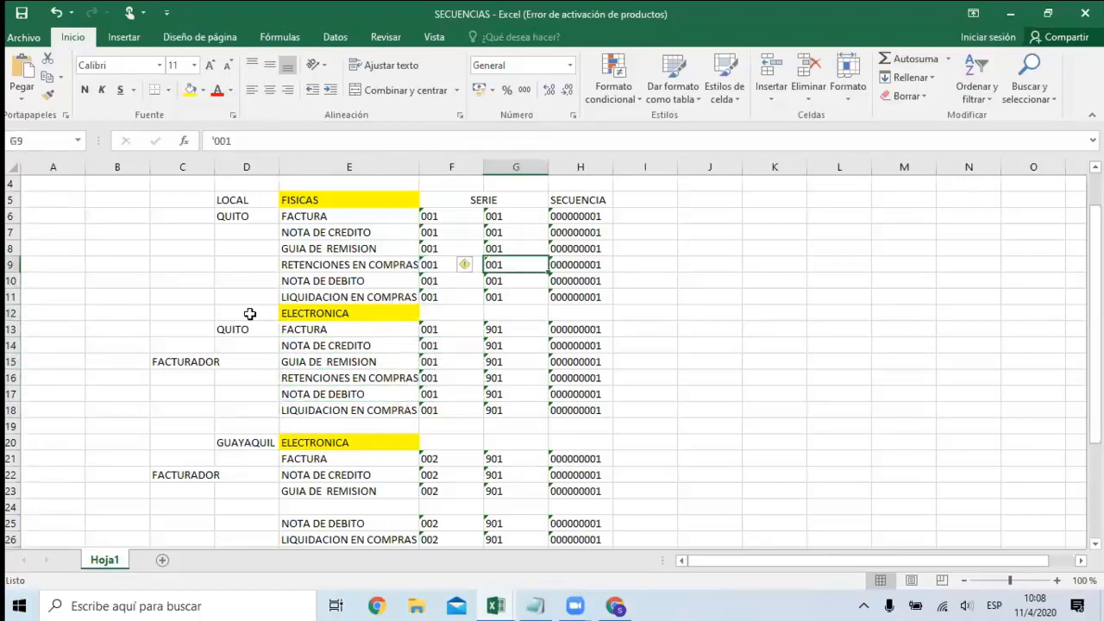
{"action": "key", "text": "Left"}
{"action": "key", "text": "Right"}
{"action": "key", "text": "Left"}
{"action": "key", "text": "Right"}
{"action": "key", "text": "Right"}
{"action": "key", "text": "Right"}
{"action": "key", "text": "Left"}
{"action": "key", "text": "Left"}
{"action": "key", "text": "Left"}
{"action": "key", "text": "Left"}
Compare the SERIE codes of Quito's electronic NOTA DE CREDITO row with those of the physical documents above.
{"action": "key", "text": "Down"}
{"action": "key", "text": "Down"}
{"action": "key", "text": "Down"}
{"action": "key", "text": "Down"}
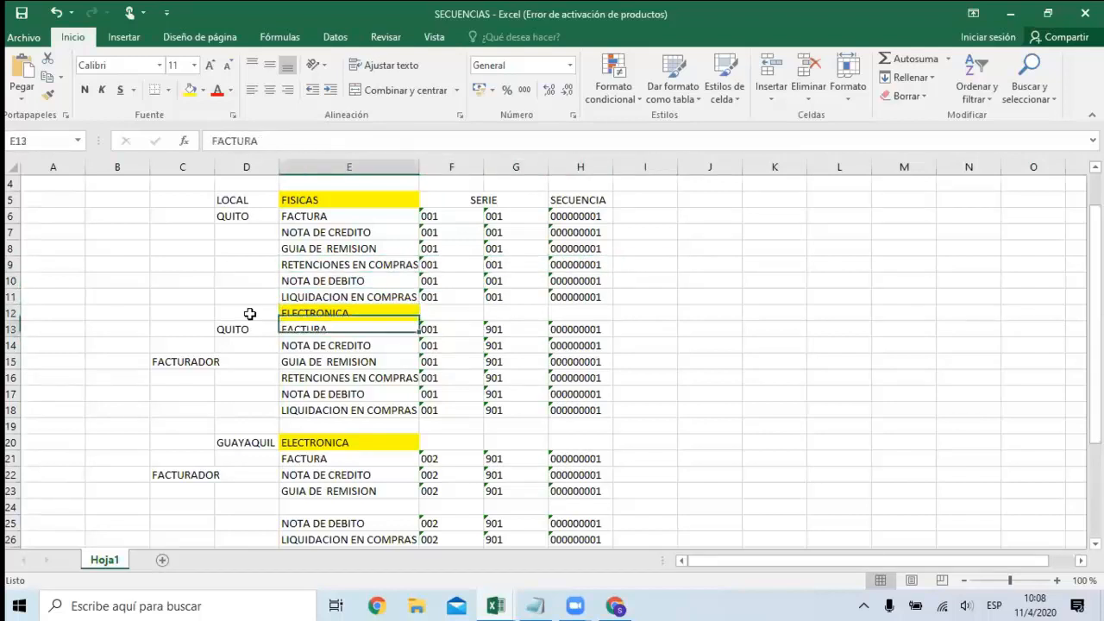
{"action": "key", "text": "Down"}
{"action": "key", "text": "Right"}
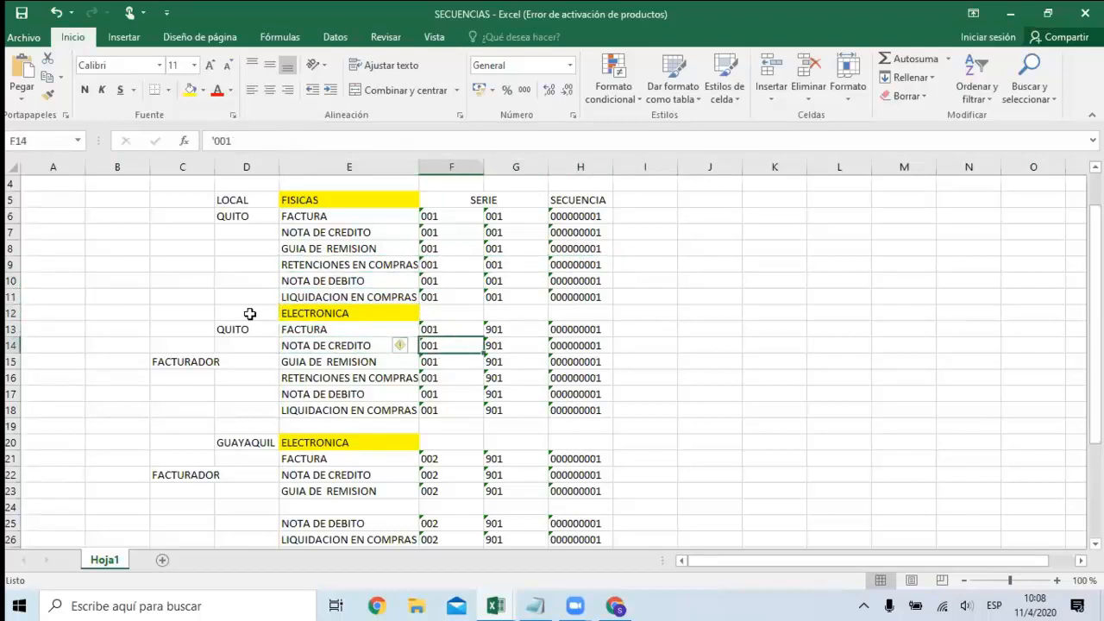
{"action": "key", "text": "Right"}
{"action": "key", "text": "Up"}
Examine the paired SERIE codes across Quito's electronic document rows, starting from FACTURA.
{"action": "key", "text": "Up"}
{"action": "key", "text": "Up"}
{"action": "key", "text": "Up"}
{"action": "key", "text": "Left"}
{"action": "key", "text": "Right"}
{"action": "key", "text": "Left"}
{"action": "key", "text": "Right"}
{"action": "key", "text": "Left"}
{"action": "key", "text": "Down"}
{"action": "key", "text": "Down"}
{"action": "key", "text": "Down"}
{"action": "key", "text": "Right"}
{"action": "key", "text": "Left"}
{"action": "key", "text": "Right"}
{"action": "key", "text": "Left"}
{"action": "key", "text": "Right"}
{"action": "key", "text": "Left"}
{"action": "key", "text": "Right"}
{"action": "key", "text": "Left"}
{"action": "key", "text": "Down"}
{"action": "key", "text": "Down"}
{"action": "key", "text": "Down"}
{"action": "key", "text": "Down"}
{"action": "key", "text": "Down"}
{"action": "key", "text": "Down"}
{"action": "key", "text": "Up"}
{"action": "key", "text": "Up"}
{"action": "key", "text": "Up"}
{"action": "key", "text": "Up"}
{"action": "key", "text": "Up"}
Check the second SERIE code of Quito's electronic documents, and select the SERIE and SECUENCIA cells F13:H18.
{"action": "key", "text": "Down"}
{"action": "key", "text": "Down"}
{"action": "key", "text": "Right"}
{"action": "key", "text": "Up"}
{"action": "key", "text": "Up"}
{"action": "key", "text": "Up"}
{"action": "key", "text": "Up"}
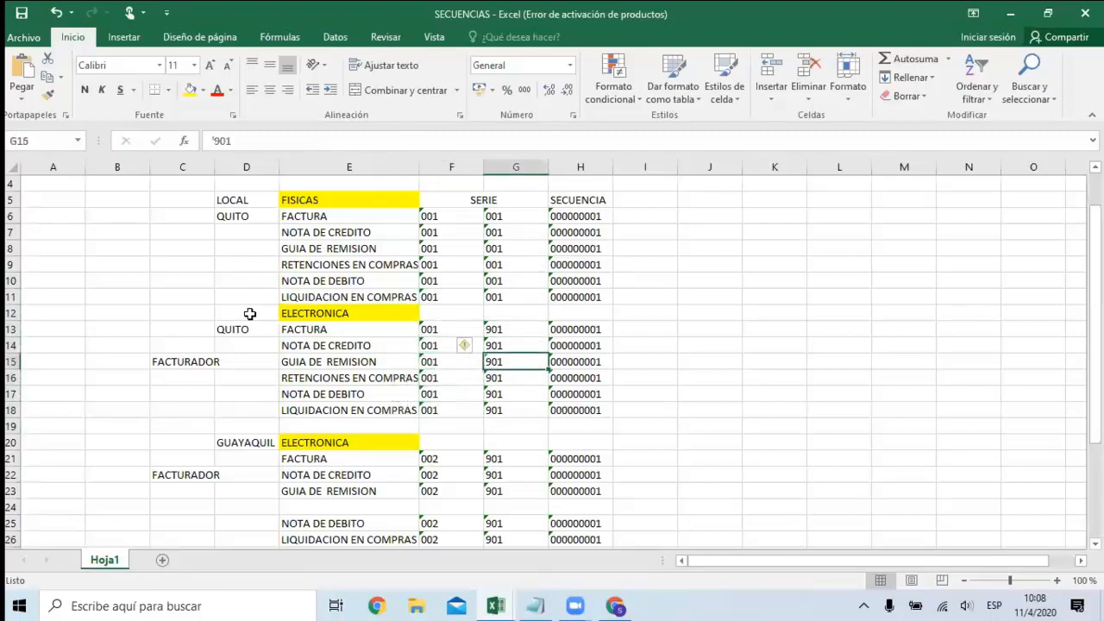
{"action": "key", "text": "Down"}
{"action": "key", "text": "Down"}
{"action": "key", "text": "Down"}
{"action": "key", "text": "Up"}
{"action": "key", "text": "Up"}
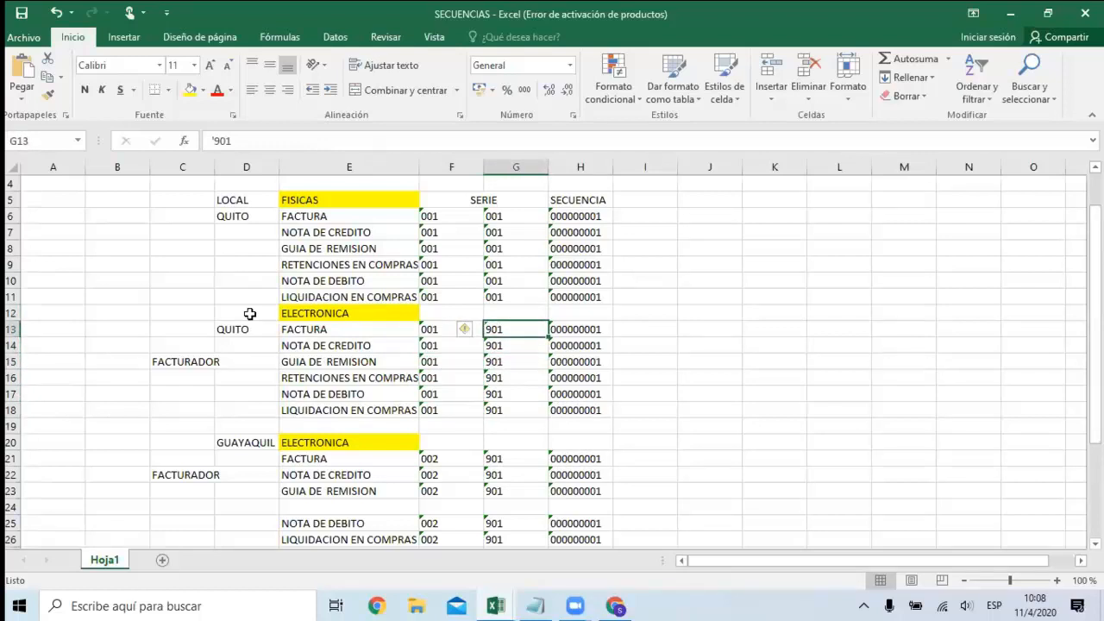
{"action": "key", "text": "Up"}
{"action": "key", "text": "Up"}
{"action": "key", "text": "Down"}
{"action": "key", "text": "Down"}
{"action": "key", "text": "Down"}
{"action": "key", "text": "Up"}
{"action": "left_click_drag", "start_coordinate": [433, 329], "coordinate": [578, 410]}
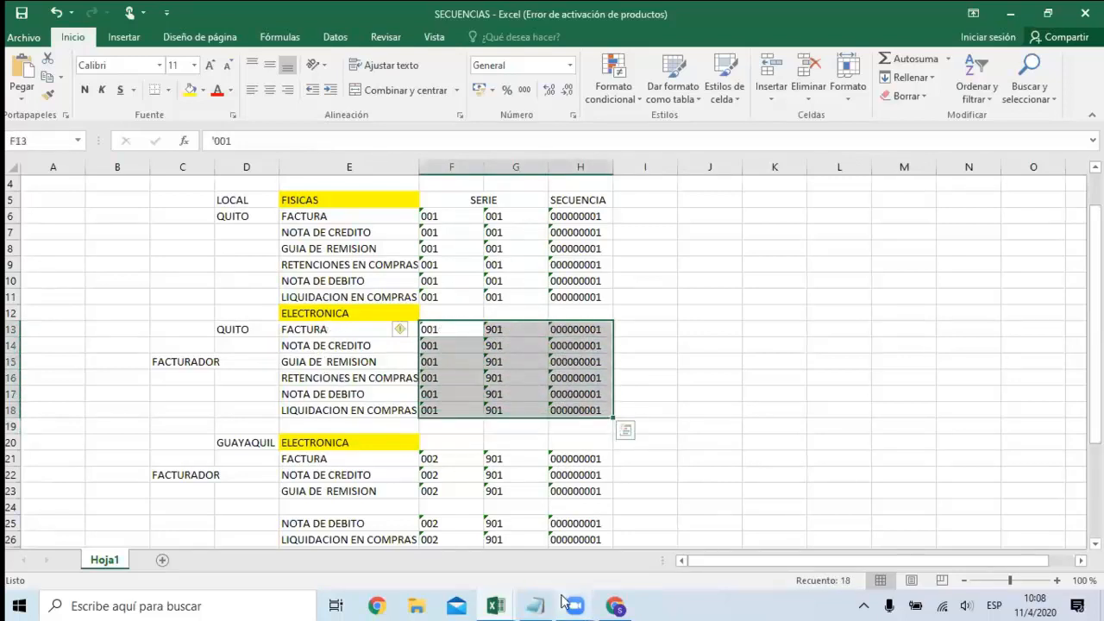
Switch to Perseo Web in the browser, view the Facturas Electrónicas sequence details, and return to the sequences list.
{"action": "left_click", "coordinate": [621, 605]}
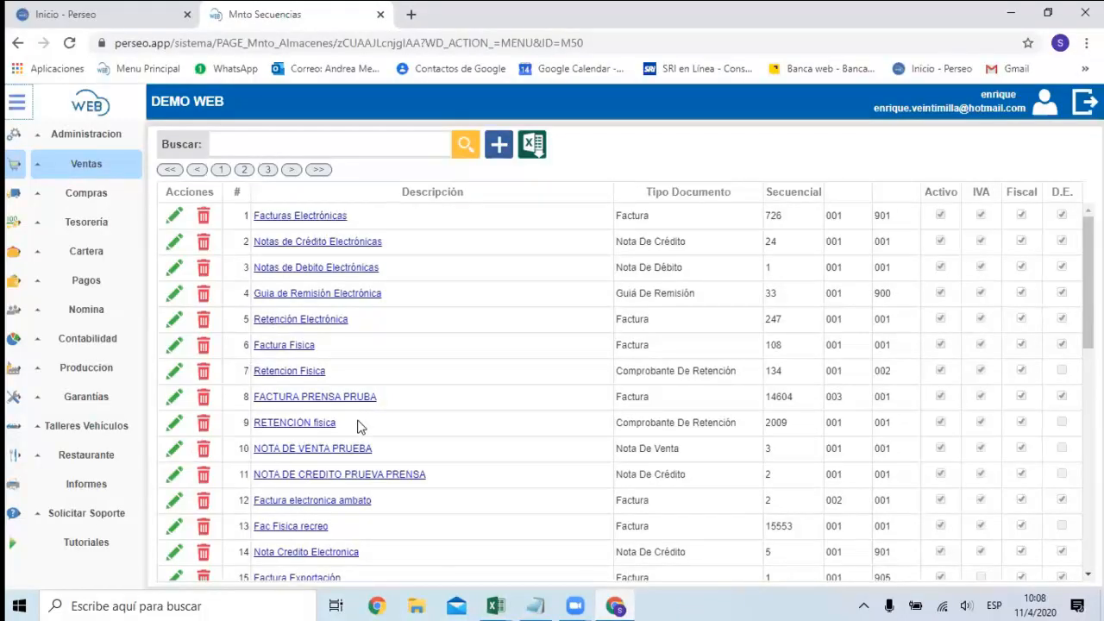
{"action": "left_click", "coordinate": [176, 218]}
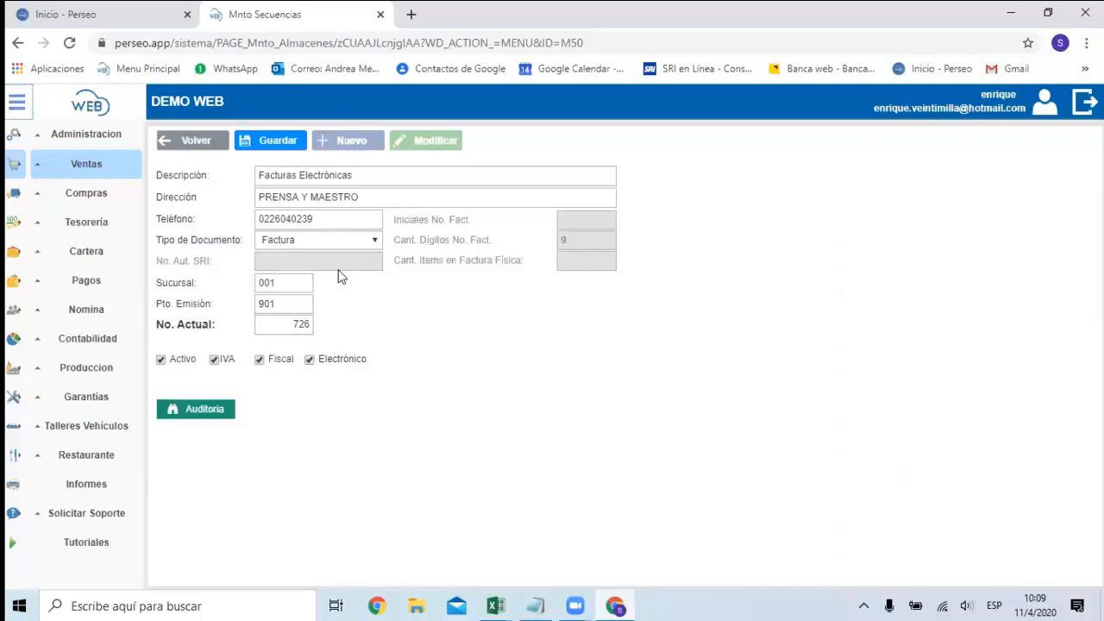
{"action": "left_click", "coordinate": [216, 138]}
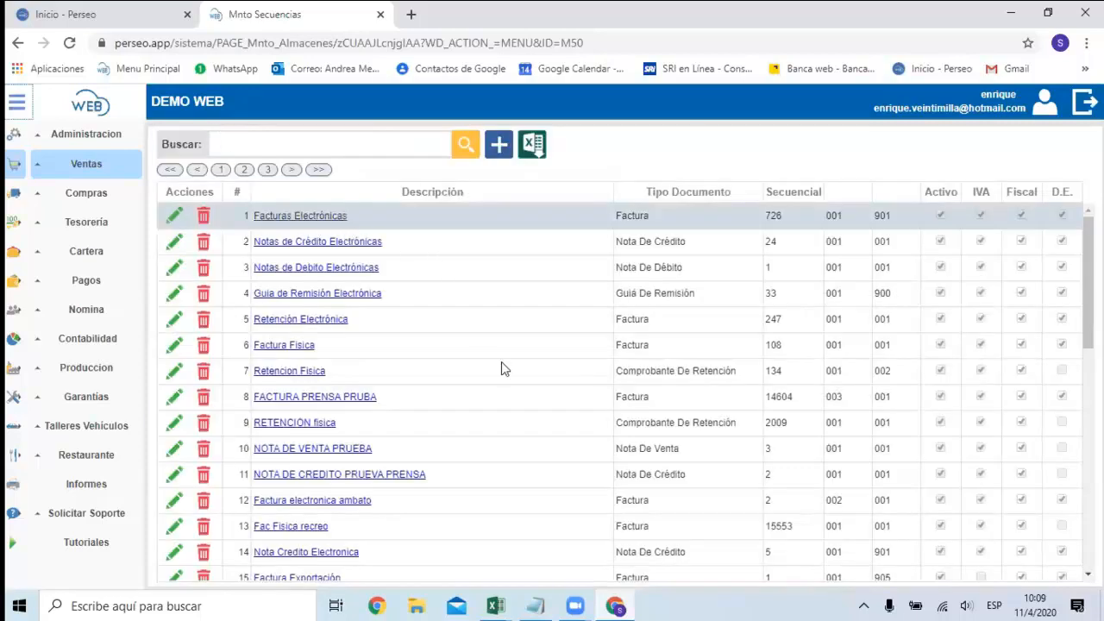
Switch to the SECUENCIAS workbook in Excel and examine Guayaquil's ELECTRONICA heading and branch label.
{"action": "left_click", "coordinate": [495, 606]}
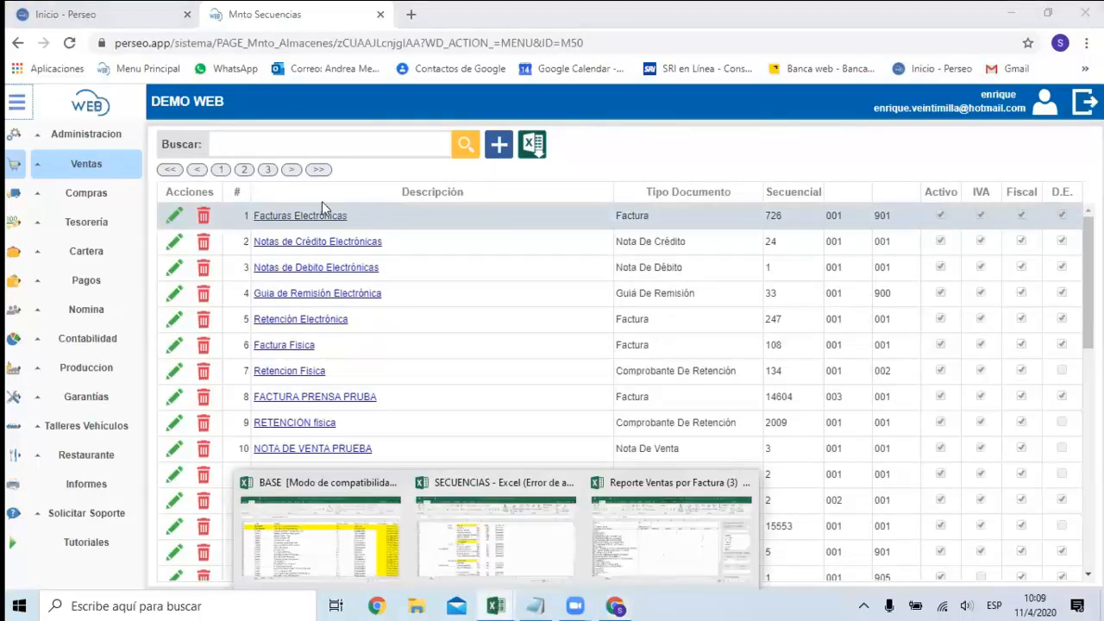
{"action": "left_click", "coordinate": [489, 539]}
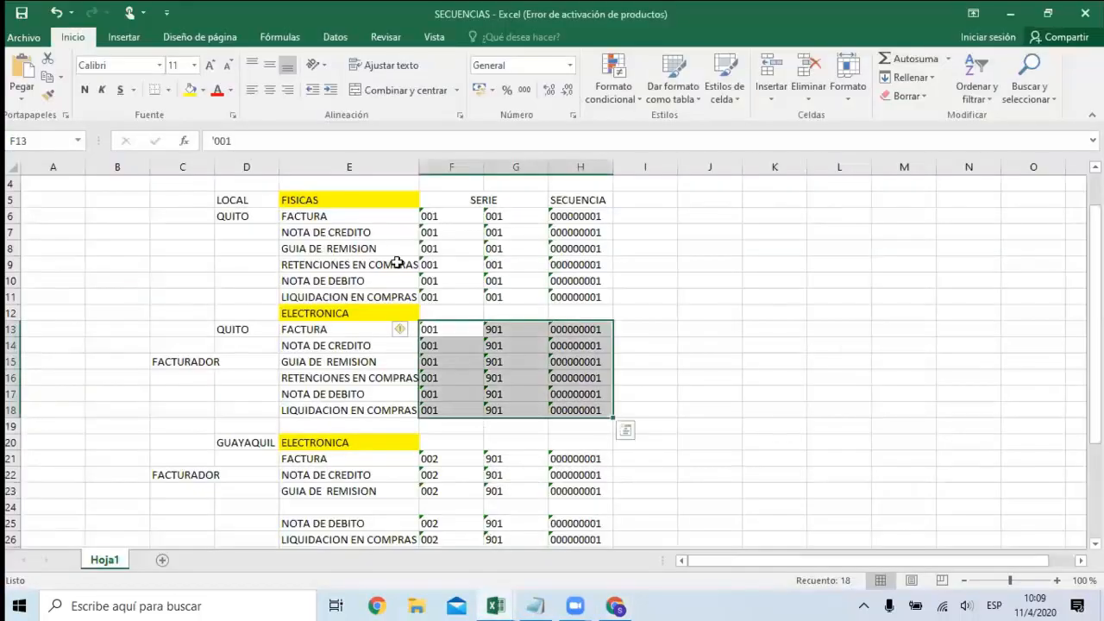
{"action": "scroll", "coordinate": [406, 327], "scroll_direction": "down", "scroll_amount": 2}
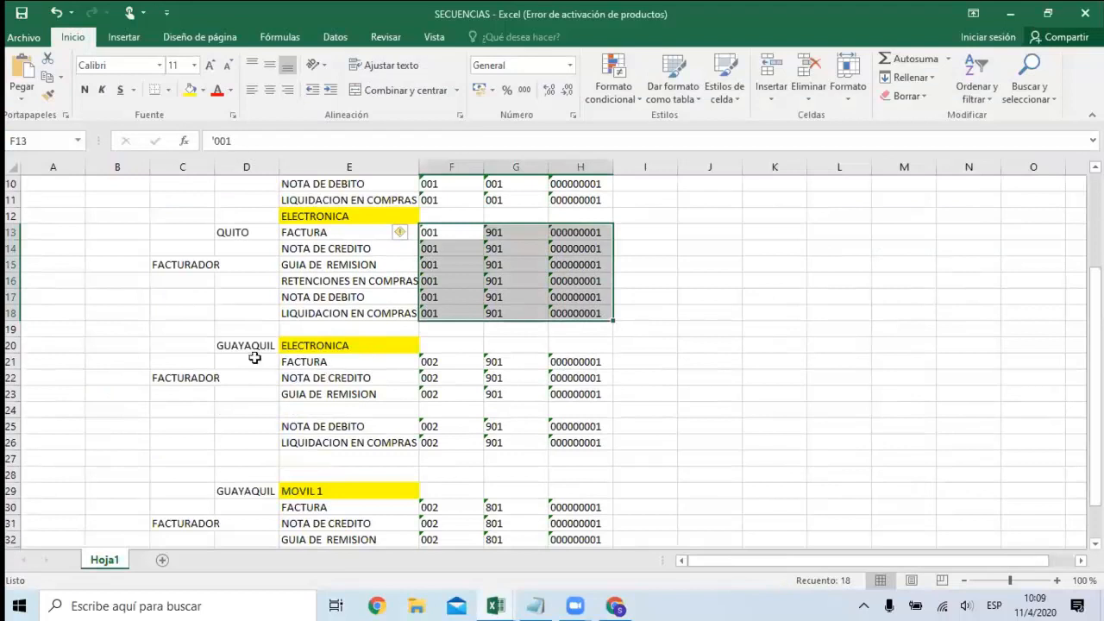
{"action": "left_click", "coordinate": [230, 326]}
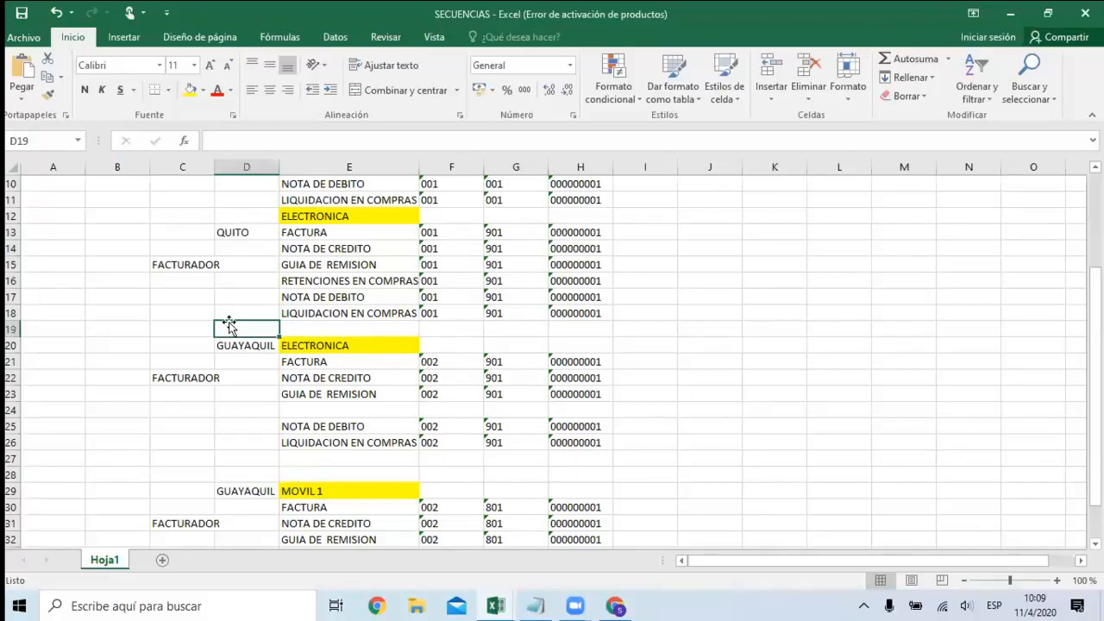
{"action": "key", "text": "Down"}
{"action": "key", "text": "Down"}
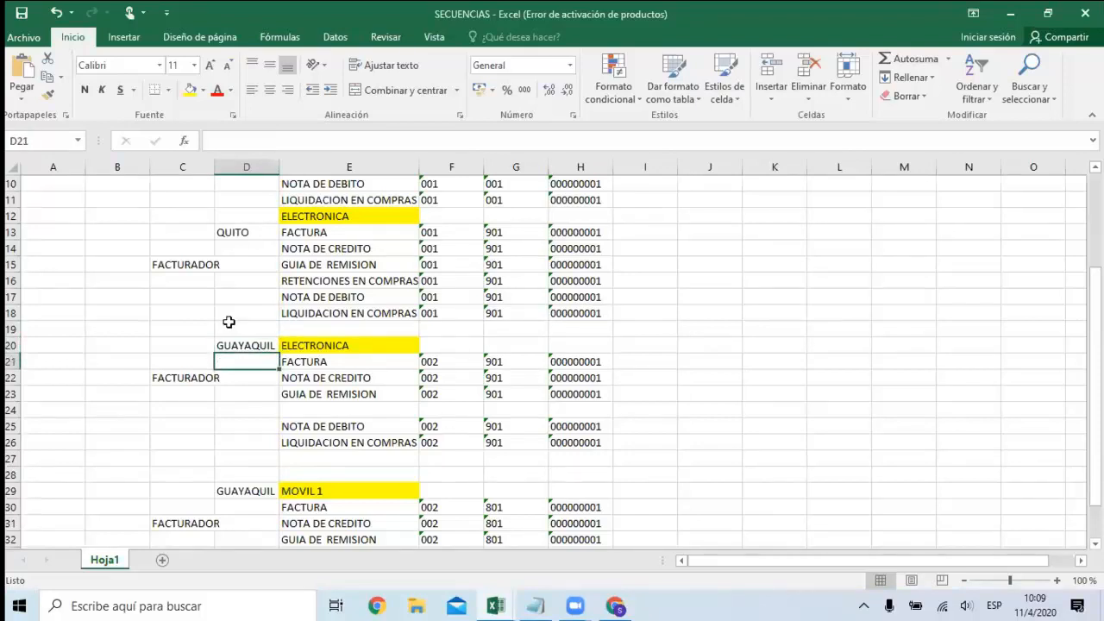
{"action": "key", "text": "Up"}
{"action": "key", "text": "Left"}
{"action": "key", "text": "Left"}
{"action": "key", "text": "Right"}
{"action": "key", "text": "Right"}
{"action": "key", "text": "Right"}
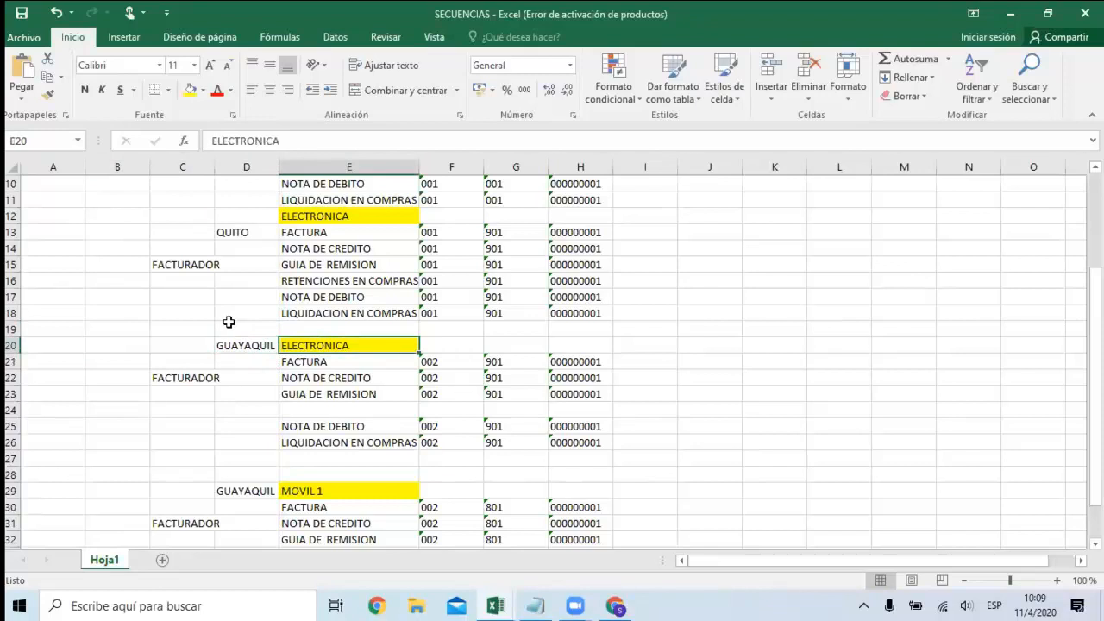
{"action": "key", "text": "Right"}
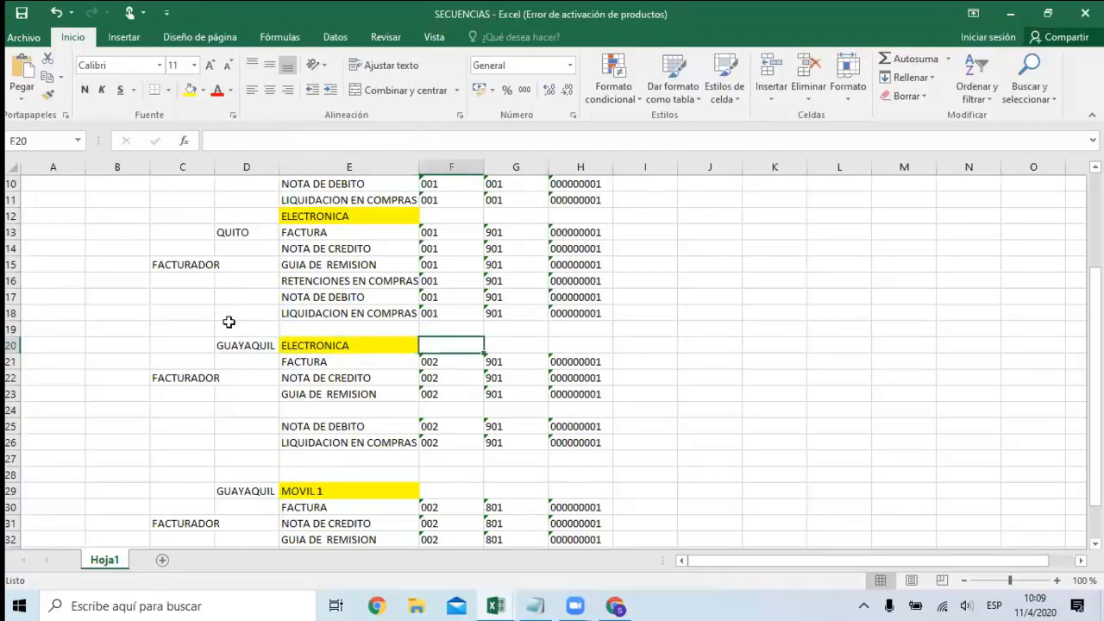
{"action": "key", "text": "Left"}
{"action": "key", "text": "Left"}
{"action": "key", "text": "Left"}
Review the document types listed under Guayaquil's ELECTRONICA heading.
{"action": "key", "text": "Down"}
{"action": "key", "text": "Right"}
{"action": "key", "text": "Right"}
{"action": "key", "text": "Down"}
{"action": "key", "text": "Down"}
{"action": "key", "text": "Down"}
{"action": "key", "text": "Down"}
{"action": "key", "text": "Down"}
{"action": "key", "text": "Up"}
{"action": "key", "text": "Up"}
{"action": "key", "text": "Up"}
{"action": "key", "text": "Up"}
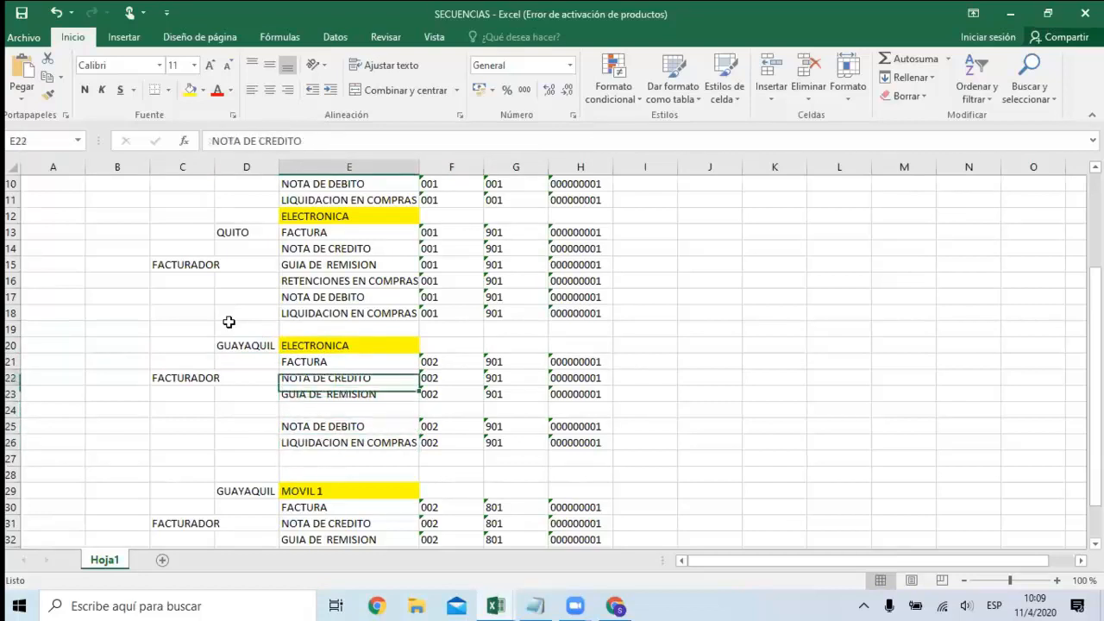
Compare Quito's first electronic SERIE code with Guayaquil's, and check the second SERIE code of Guayaquil's FACTURA.
{"action": "key", "text": "Up"}
{"action": "key", "text": "Right"}
{"action": "key", "text": "Up"}
{"action": "key", "text": "Up"}
{"action": "key", "text": "Up"}
{"action": "key", "text": "Up"}
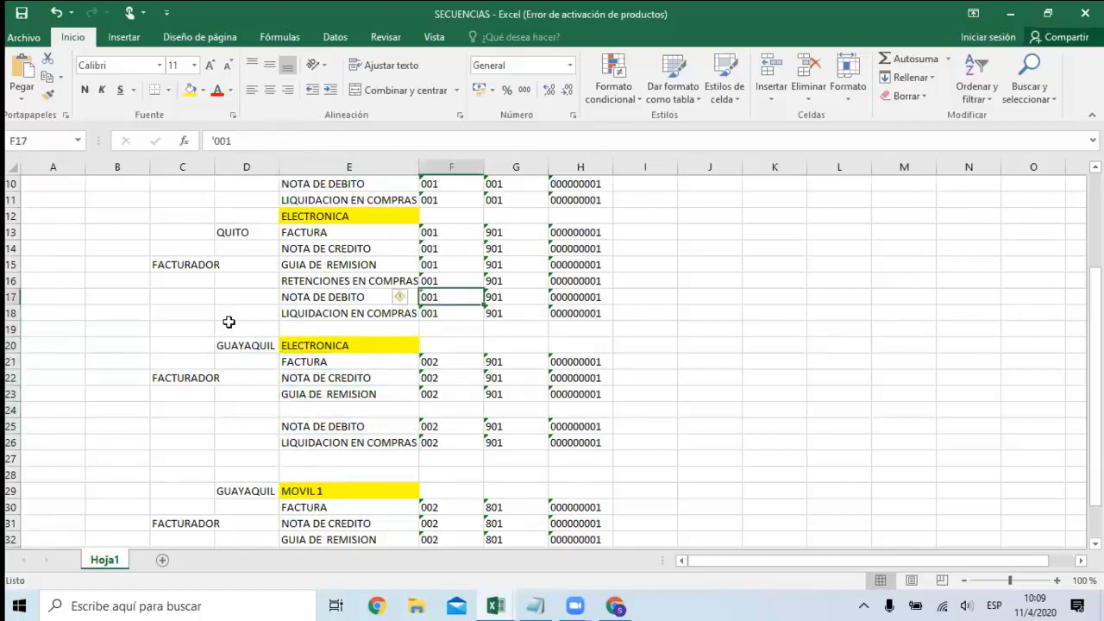
{"action": "key", "text": "Down"}
{"action": "key", "text": "Down"}
{"action": "key", "text": "Down"}
{"action": "key", "text": "Down"}
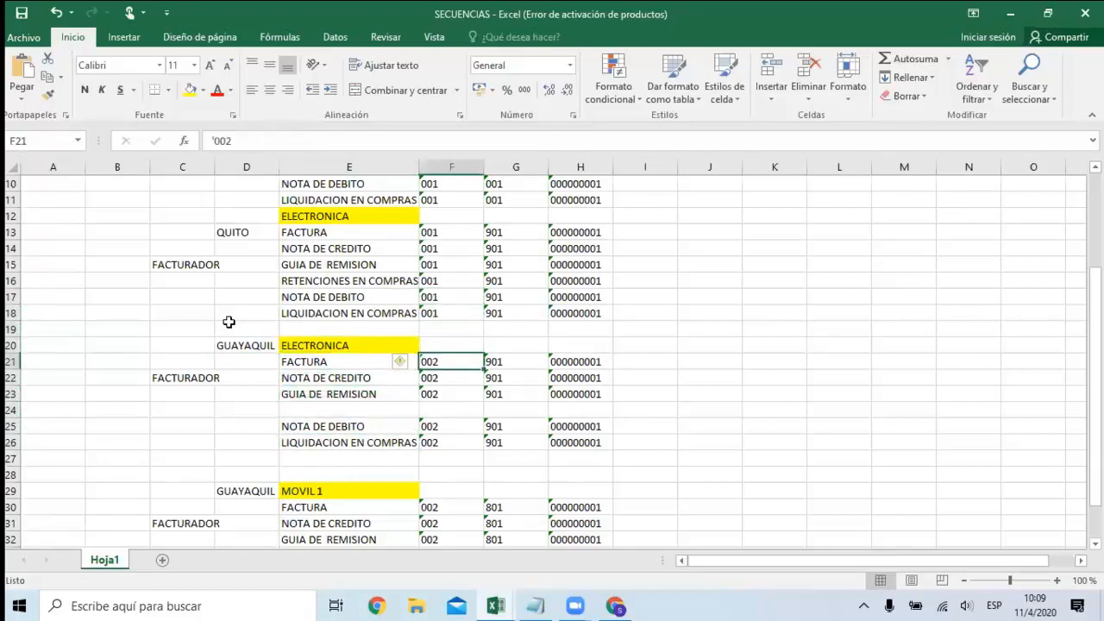
{"action": "key", "text": "Right"}
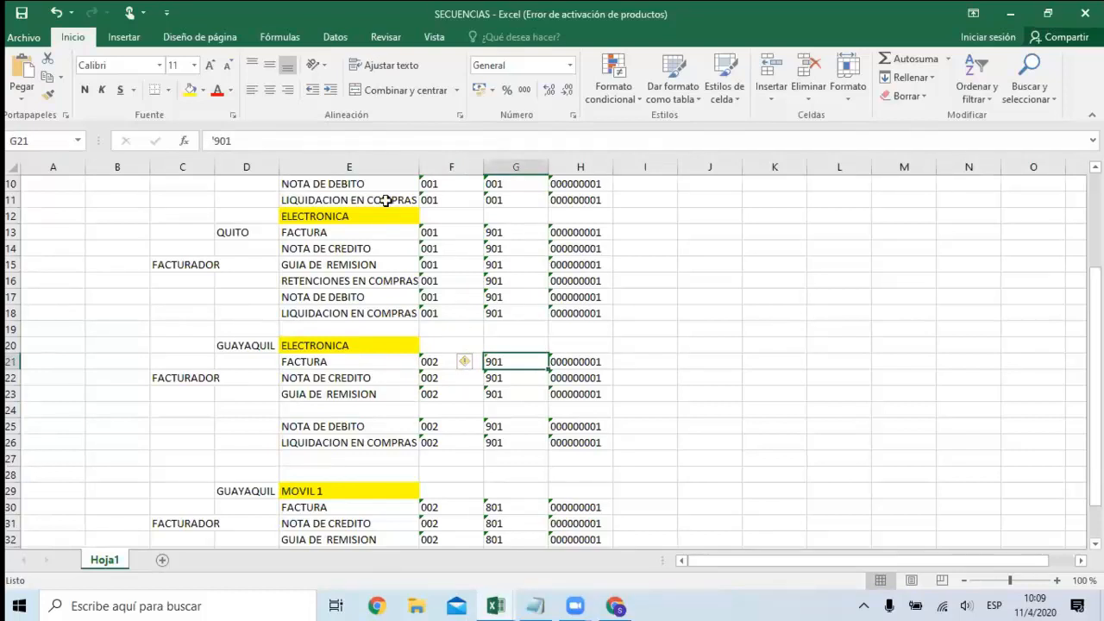
Highlight the SERIE and SECUENCIA cells of Quito's electronic LIQUIDACION EN COMPRAS, followed by those of Guayaquil's electronic FACTURA.
{"action": "left_click", "coordinate": [491, 312]}
{"action": "left_click_drag", "start_coordinate": [440, 313], "coordinate": [572, 313]}
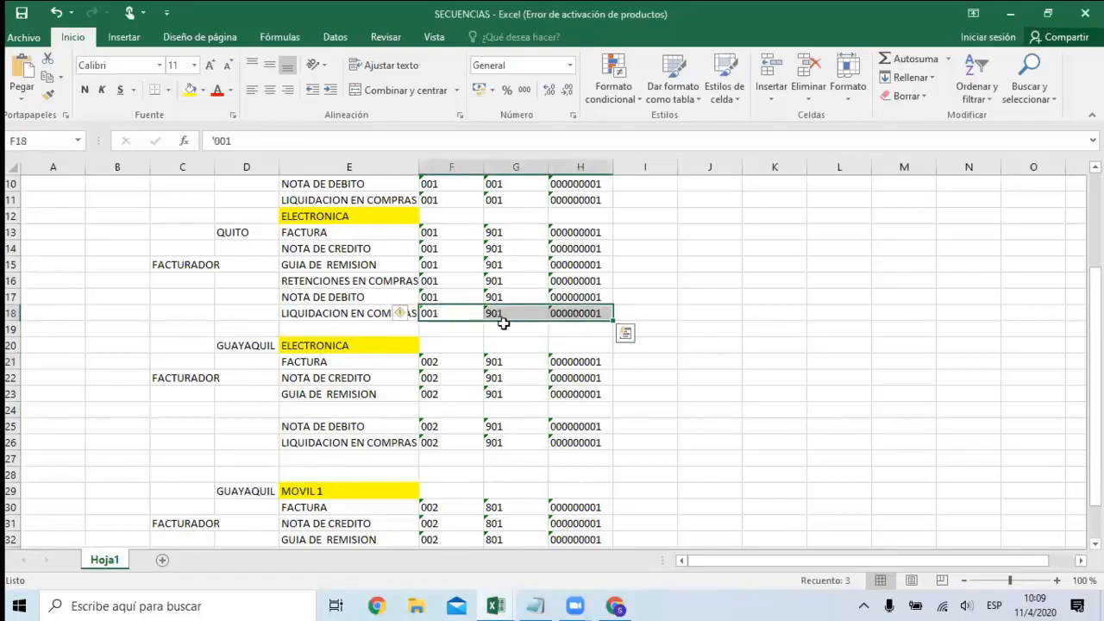
{"action": "left_click_drag", "start_coordinate": [430, 361], "coordinate": [629, 360]}
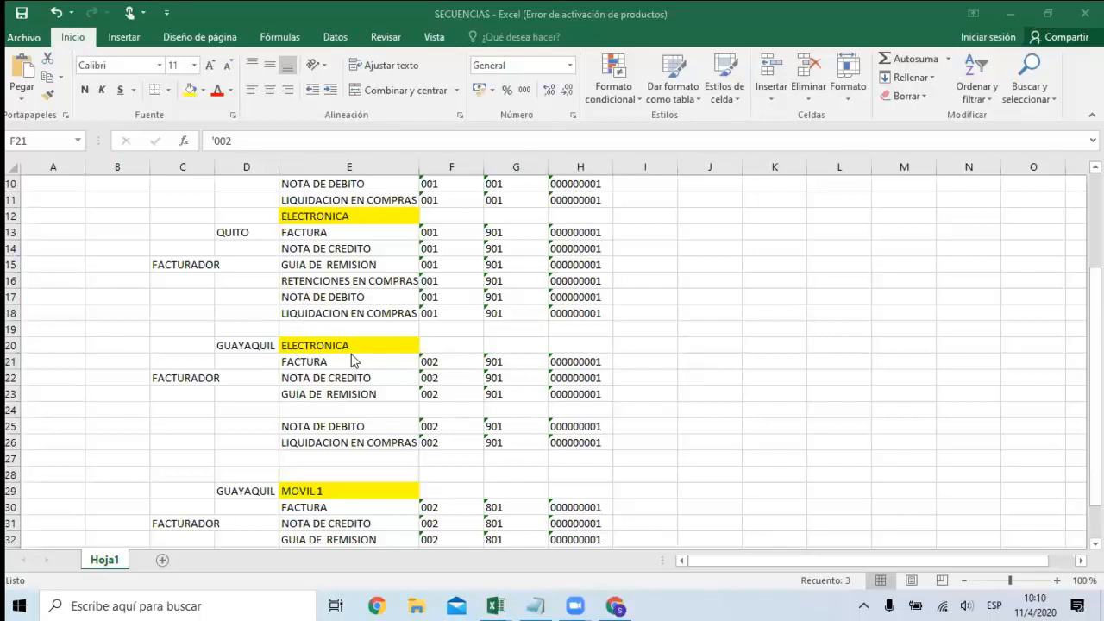
Examine Guayaquil's electronic GUIA DE REMISION row, from its first SERIE code back to the branch column.
{"action": "key", "text": "Down"}
{"action": "key", "text": "Down"}
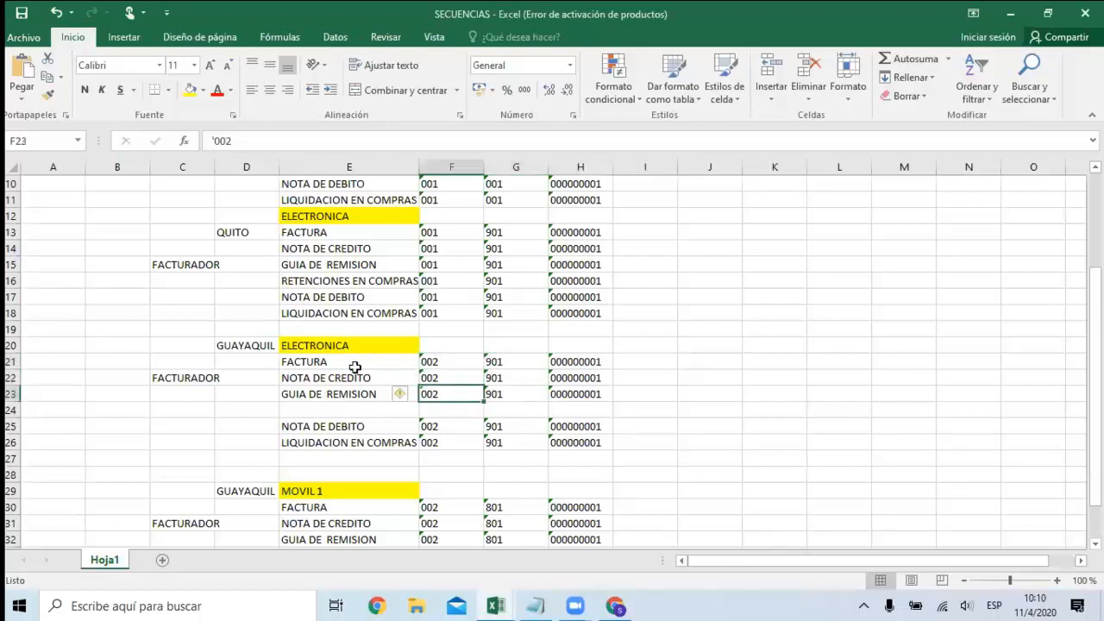
{"action": "key", "text": "Left"}
{"action": "key", "text": "Left"}
{"action": "key", "text": "Left"}
{"action": "key", "text": "Right"}
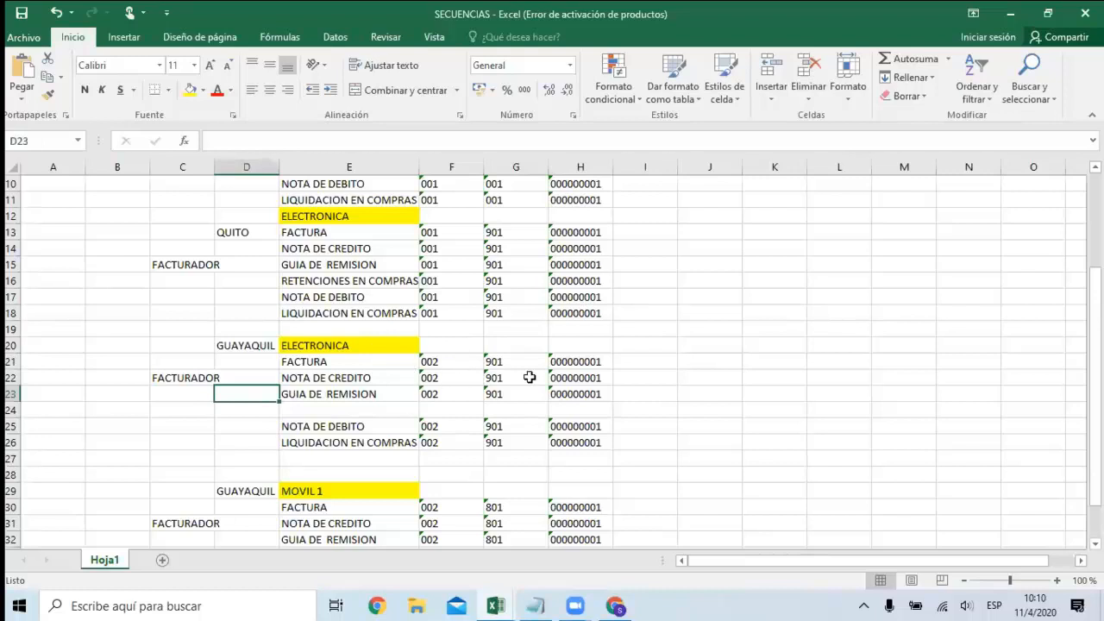
Switch to Perseo Web in the browser, view the blank new sequence form, and return to the sequences list.
{"action": "left_click", "coordinate": [616, 605]}
{"action": "scroll", "coordinate": [285, 323], "scroll_direction": "down", "scroll_amount": 3}
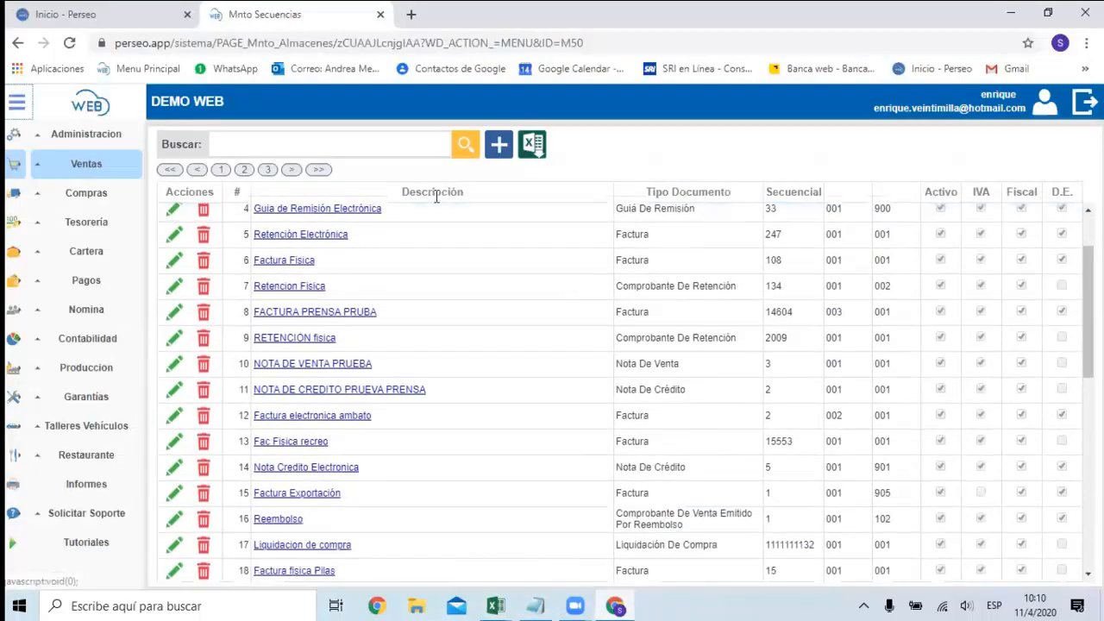
{"action": "left_click", "coordinate": [499, 145]}
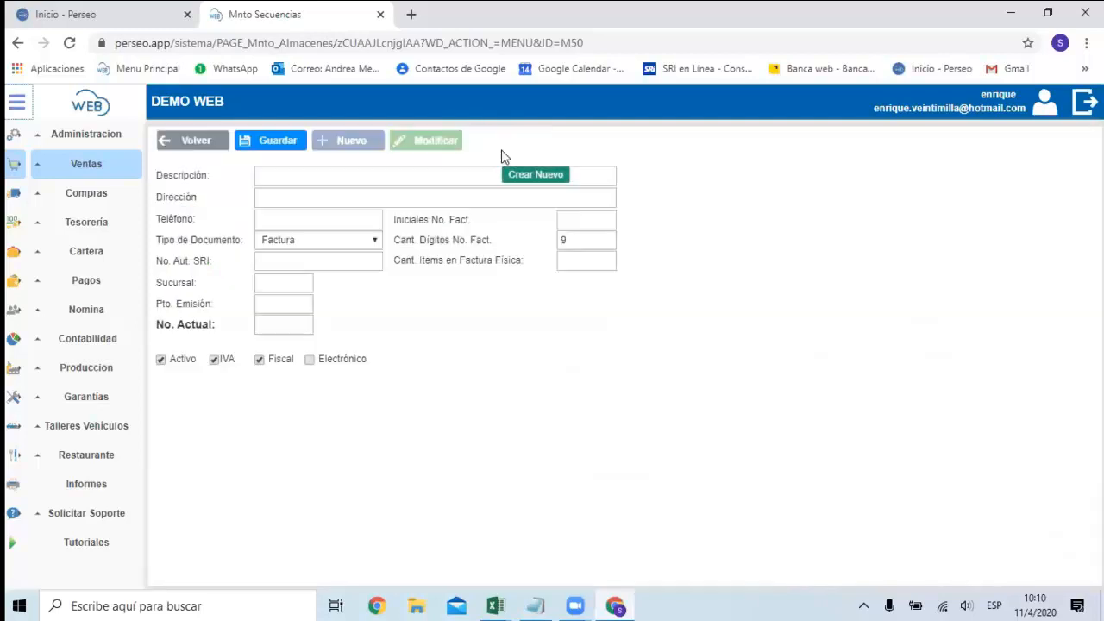
{"action": "left_click", "coordinate": [197, 148]}
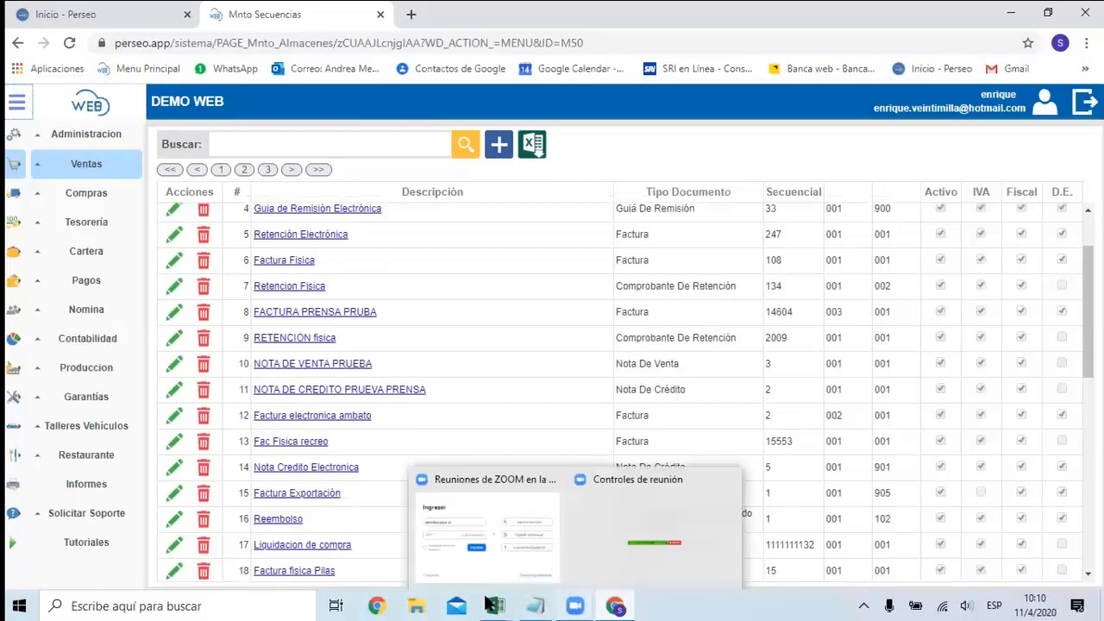
Switch to the SECUENCIAS workbook in Excel and examine Guayaquil's MOVIL 1 section.
{"action": "mouse_move", "coordinate": [496, 605]}
{"action": "left_click", "coordinate": [496, 566]}
{"action": "scroll", "coordinate": [475, 446], "scroll_direction": "down", "scroll_amount": 4}
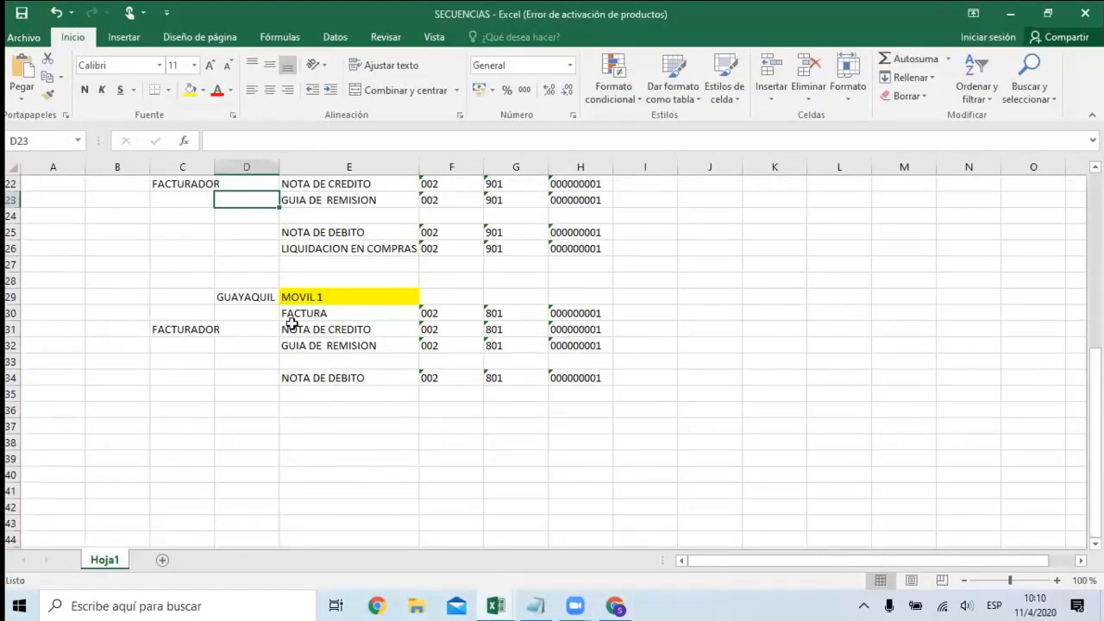
{"action": "left_click", "coordinate": [264, 314]}
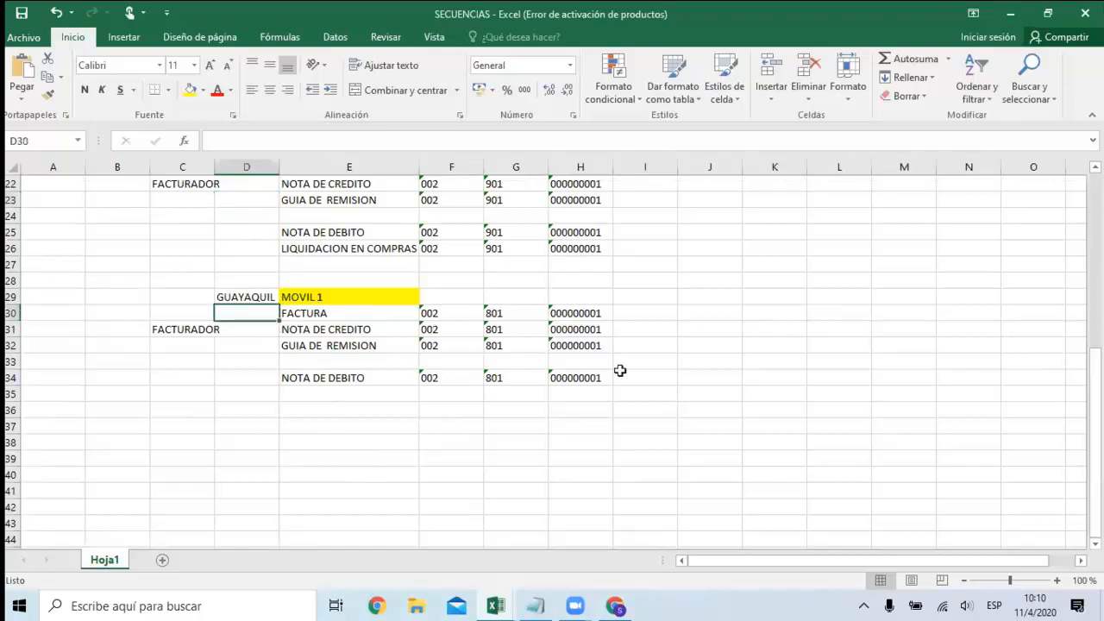
{"action": "key", "text": "Up"}
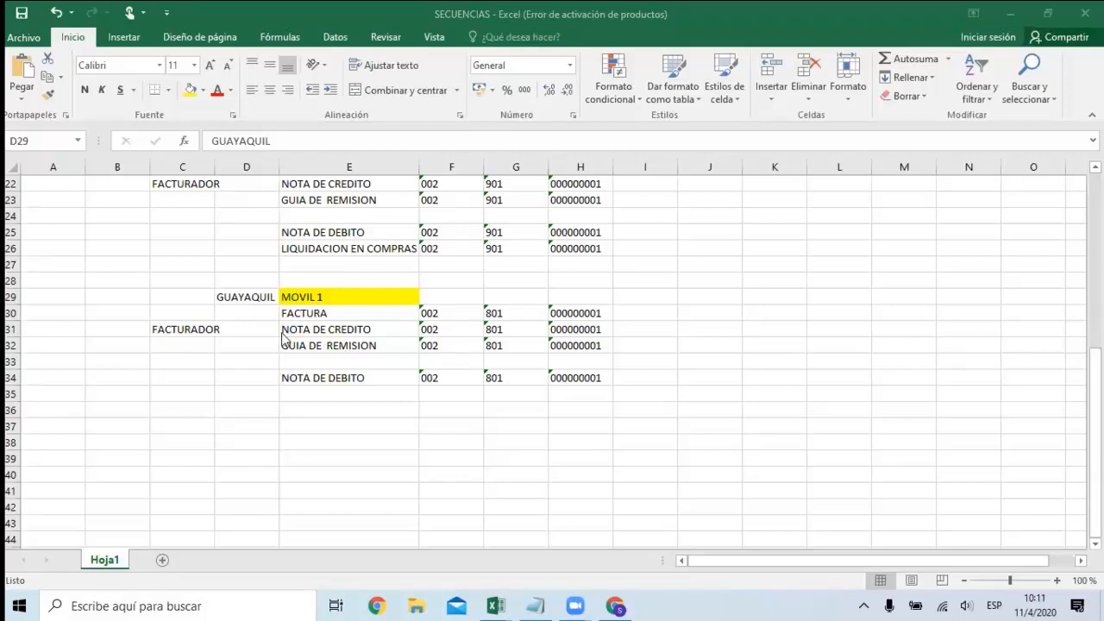
Compare Guayaquil's MOVIL 1 section with the FACTURADOR entry of its ELECTRONICA section.
{"action": "left_click", "coordinate": [269, 302]}
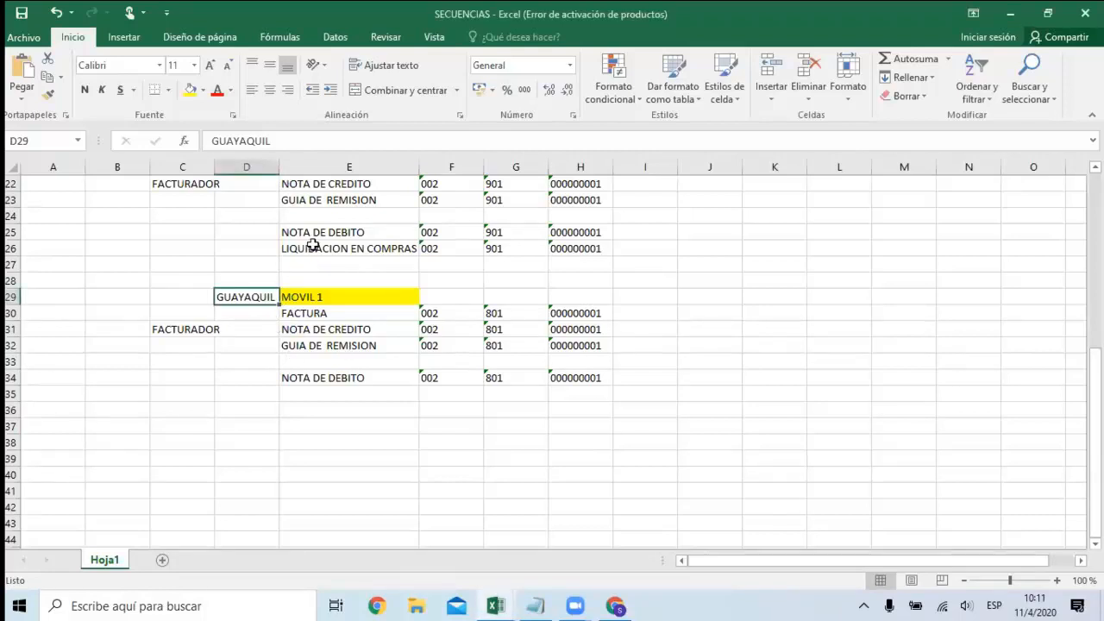
{"action": "scroll", "coordinate": [310, 247], "scroll_direction": "up", "scroll_amount": 2}
{"action": "left_click_drag", "start_coordinate": [212, 281], "coordinate": [237, 281]}
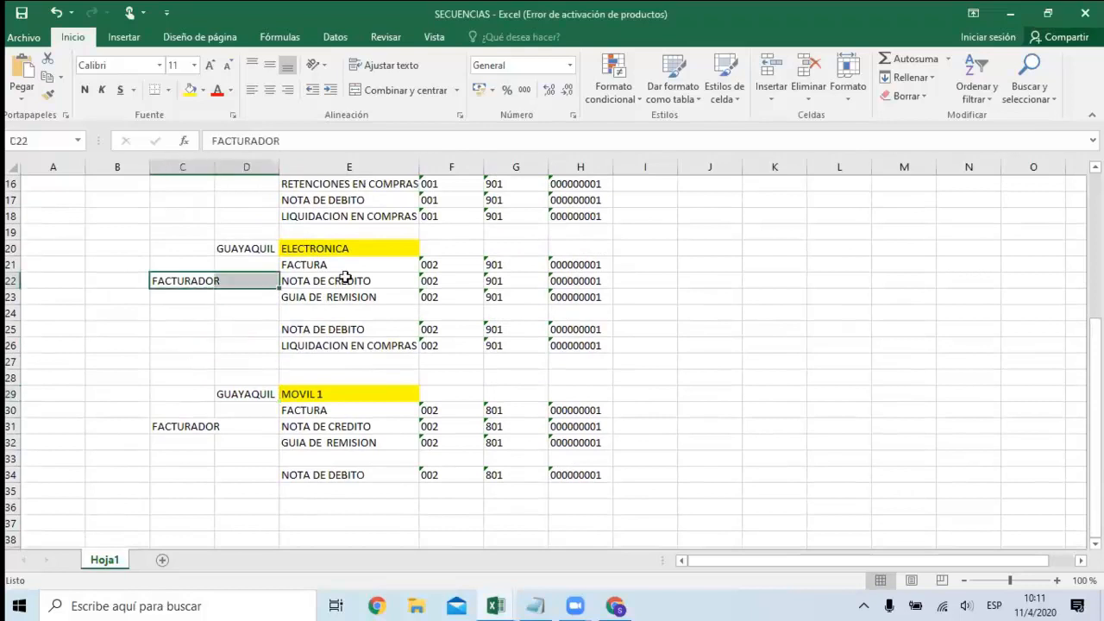
{"action": "scroll", "coordinate": [341, 354], "scroll_direction": "down", "scroll_amount": 1}
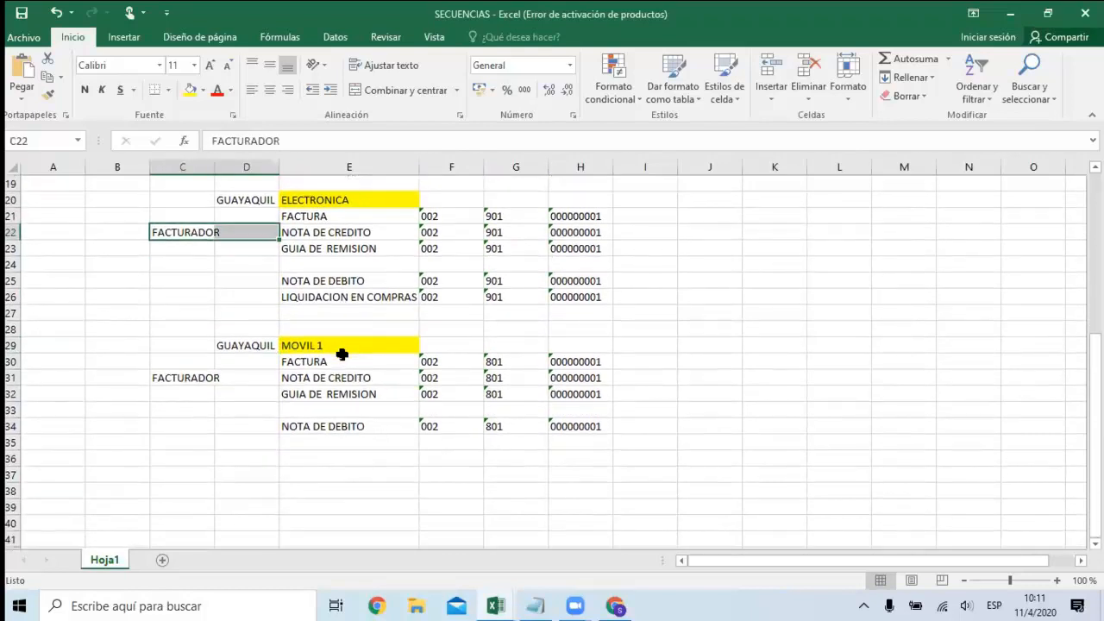
Examine the document rows of Guayaquil's MOVIL 1 section and the two SERIE codes of its FACTURA row.
{"action": "left_click_drag", "start_coordinate": [341, 362], "coordinate": [573, 429]}
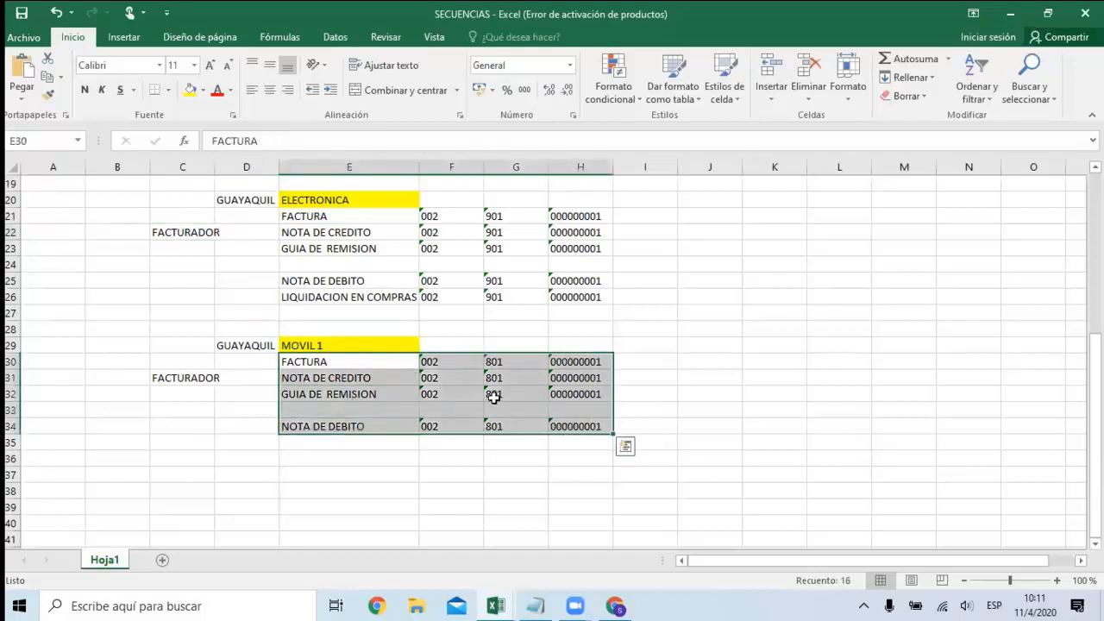
{"action": "left_click", "coordinate": [446, 365]}
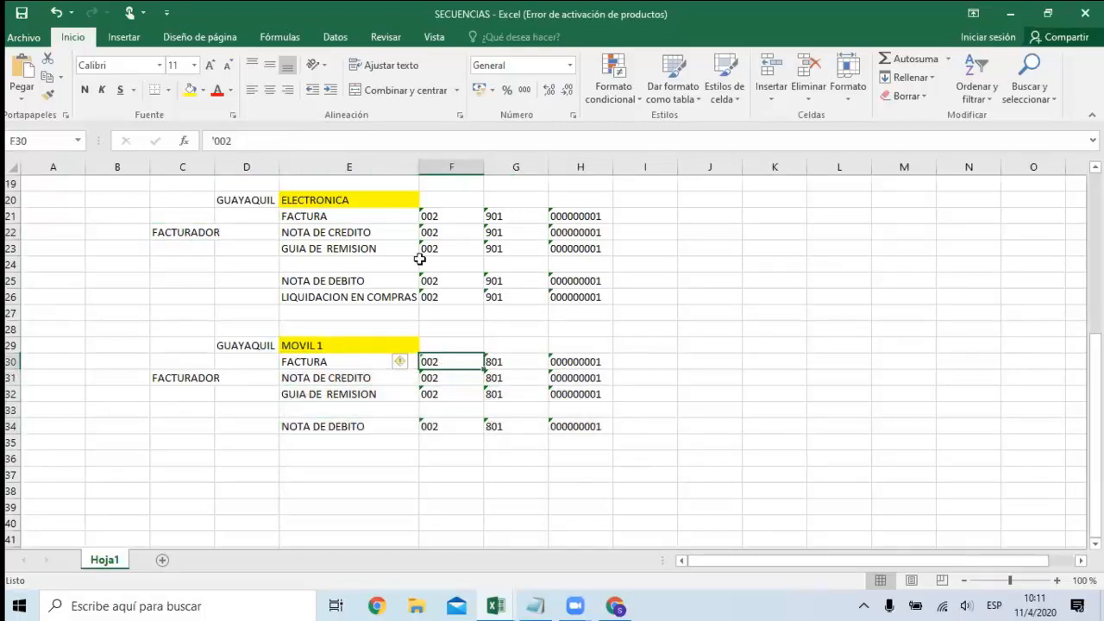
{"action": "key", "text": "alt+Tab"}
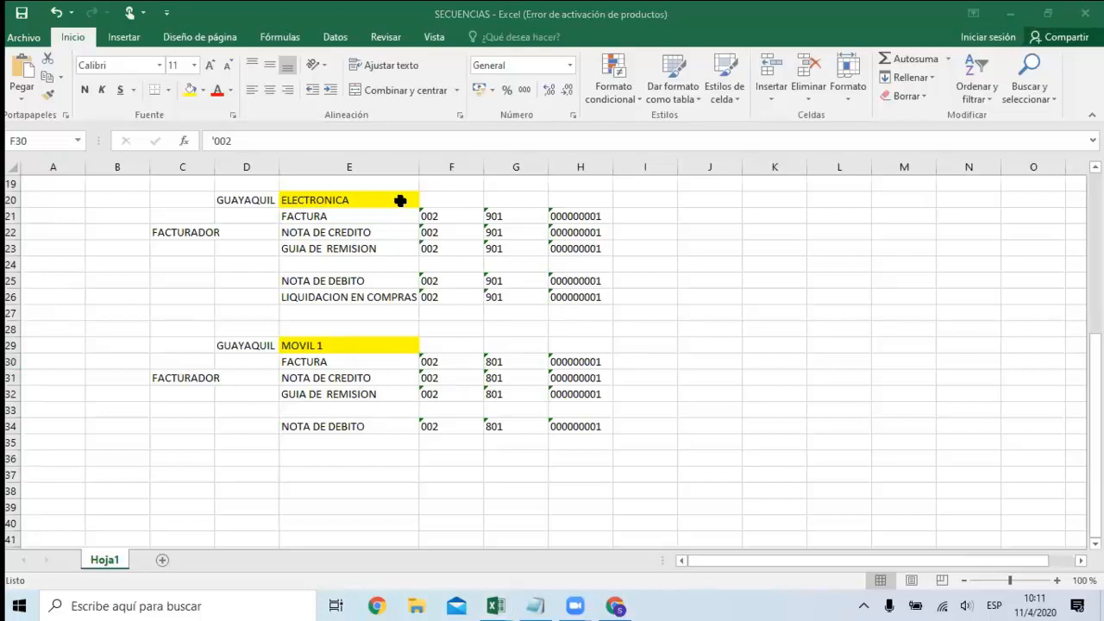
{"action": "key", "text": "alt+Tab"}
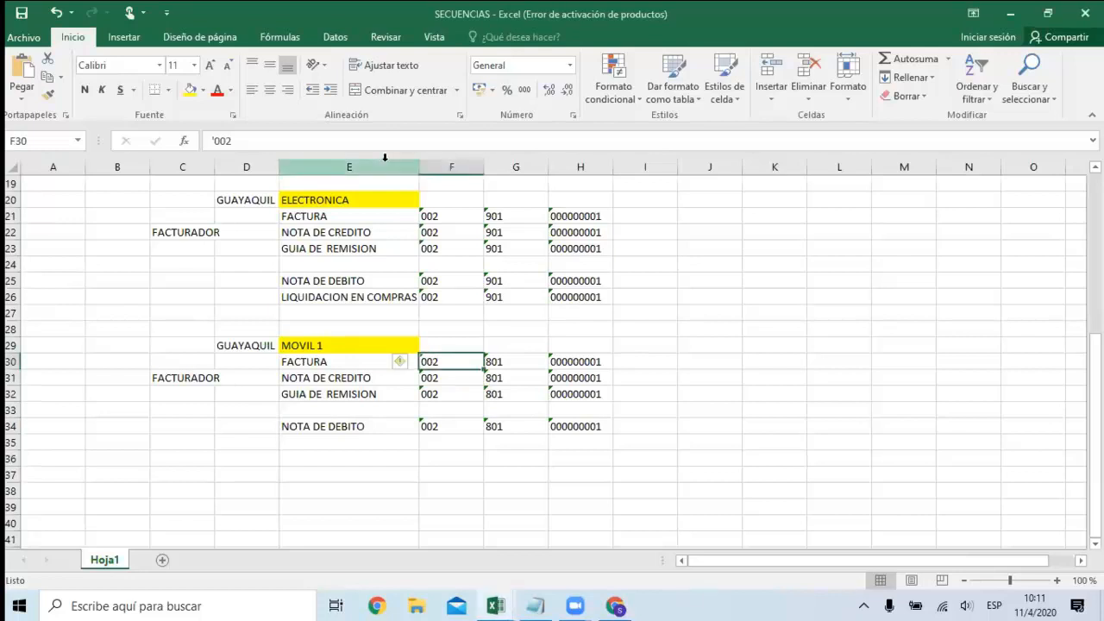
{"action": "left_click", "coordinate": [518, 362]}
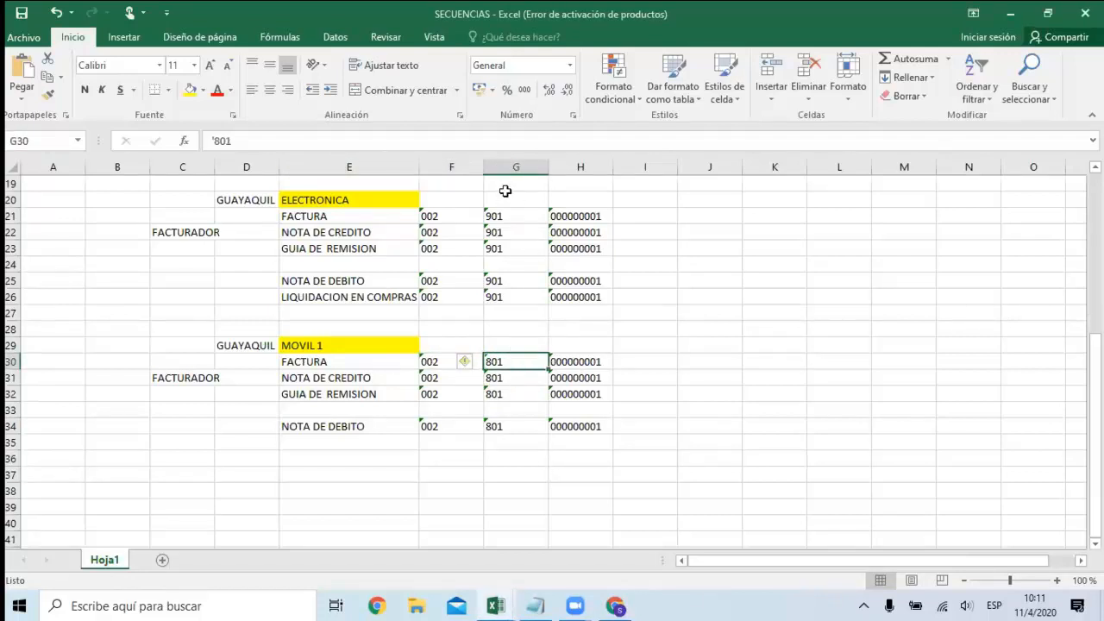
{"action": "key", "text": "alt+Tab"}
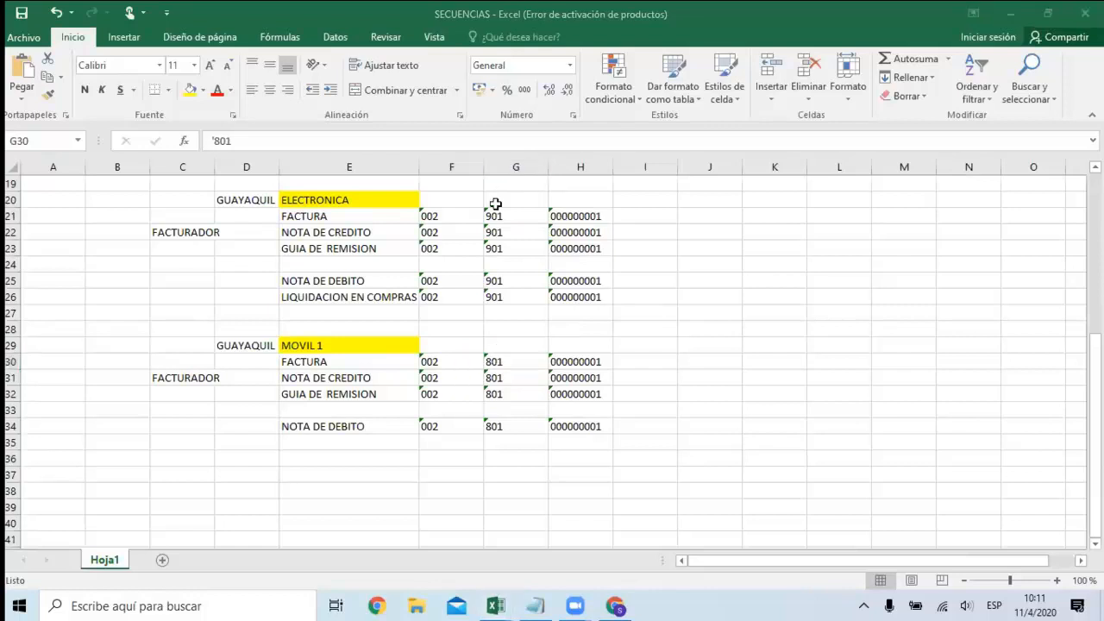
{"action": "key", "text": "alt+Tab"}
{"action": "left_click", "coordinate": [449, 357]}
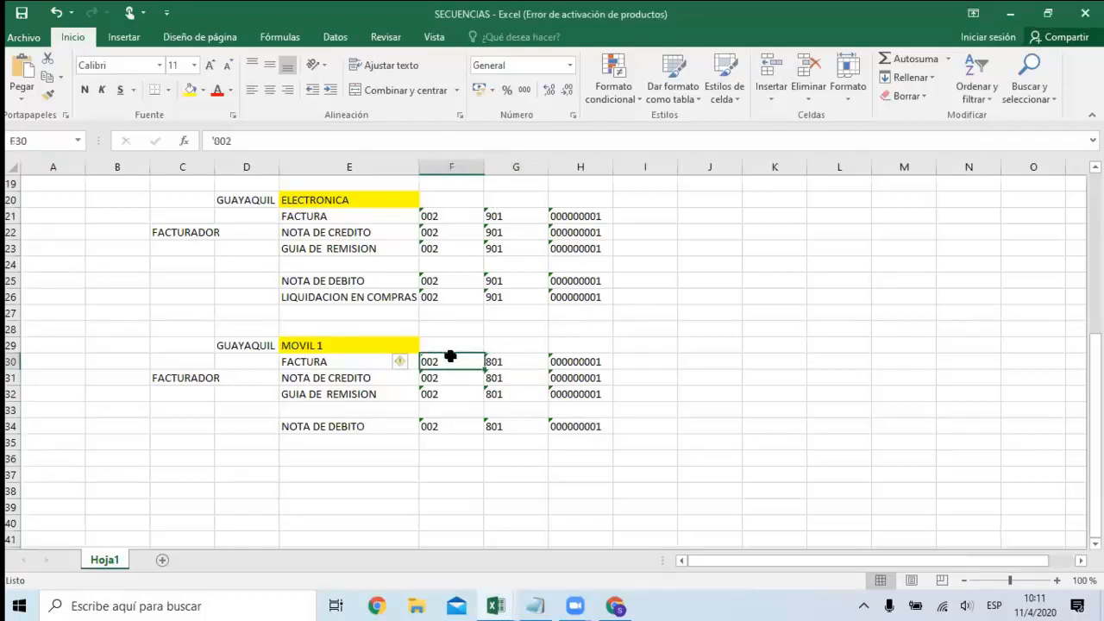
{"action": "left_click", "coordinate": [504, 363]}
Compare Guayaquil's sections with Quito's electronic section, highlighting Quito's RETENCIONES EN COMPRAS row.
{"action": "scroll", "coordinate": [512, 286], "scroll_direction": "up", "scroll_amount": 2}
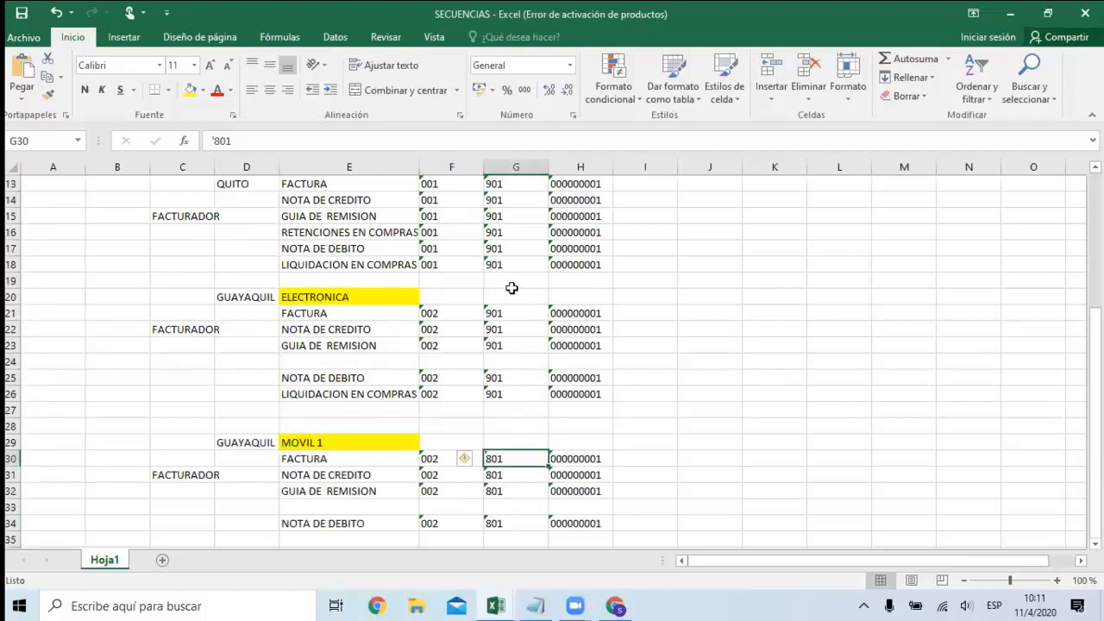
{"action": "scroll", "coordinate": [502, 285], "scroll_direction": "down", "scroll_amount": 3}
{"action": "scroll", "coordinate": [495, 285], "scroll_direction": "up", "scroll_amount": 3}
{"action": "scroll", "coordinate": [492, 204], "scroll_direction": "down", "scroll_amount": 3}
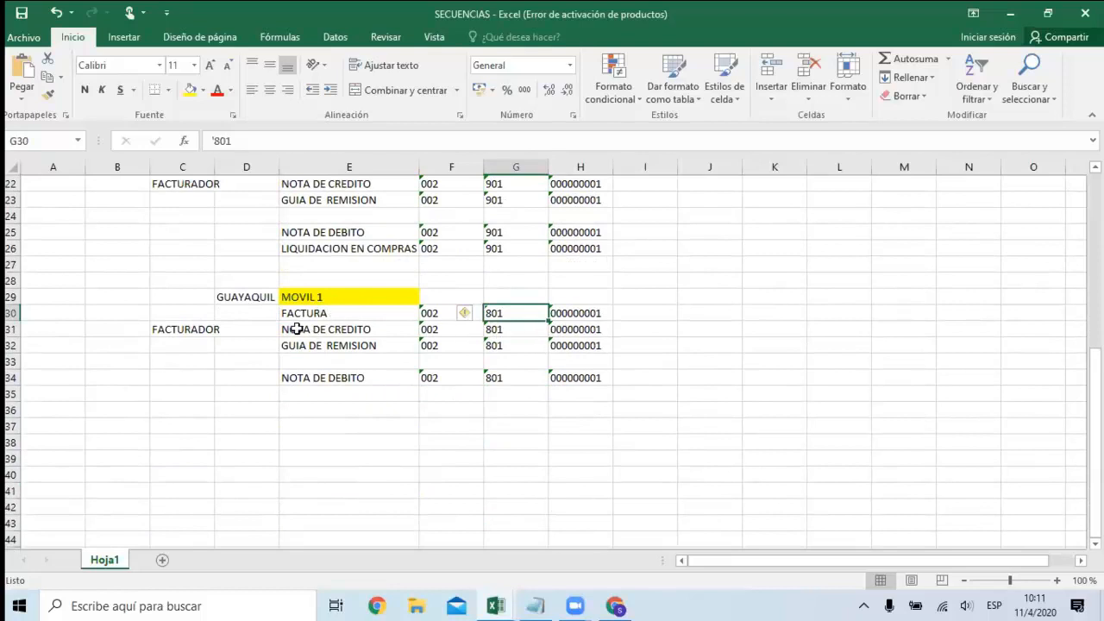
{"action": "scroll", "coordinate": [560, 341], "scroll_direction": "up", "scroll_amount": 2}
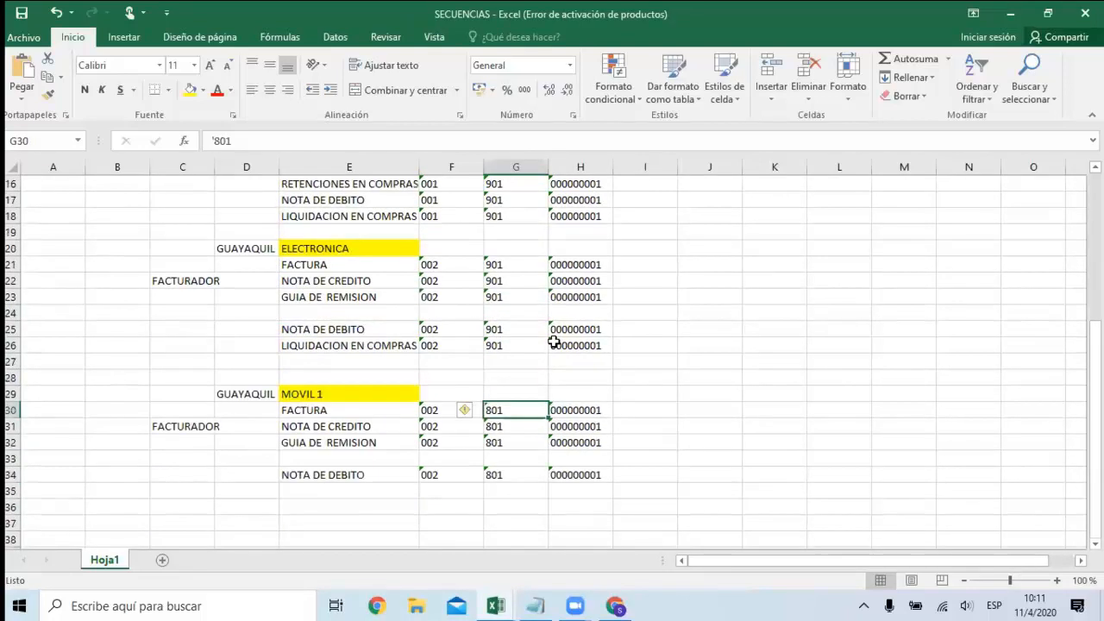
{"action": "scroll", "coordinate": [430, 287], "scroll_direction": "up", "scroll_amount": 2}
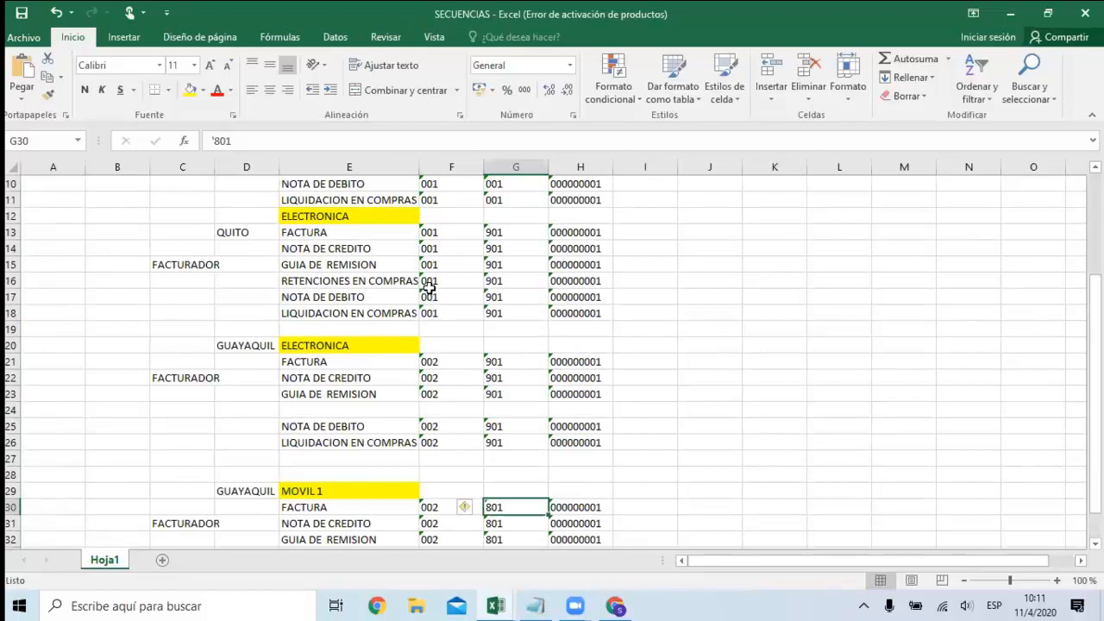
{"action": "scroll", "coordinate": [343, 233], "scroll_direction": "up", "scroll_amount": 2}
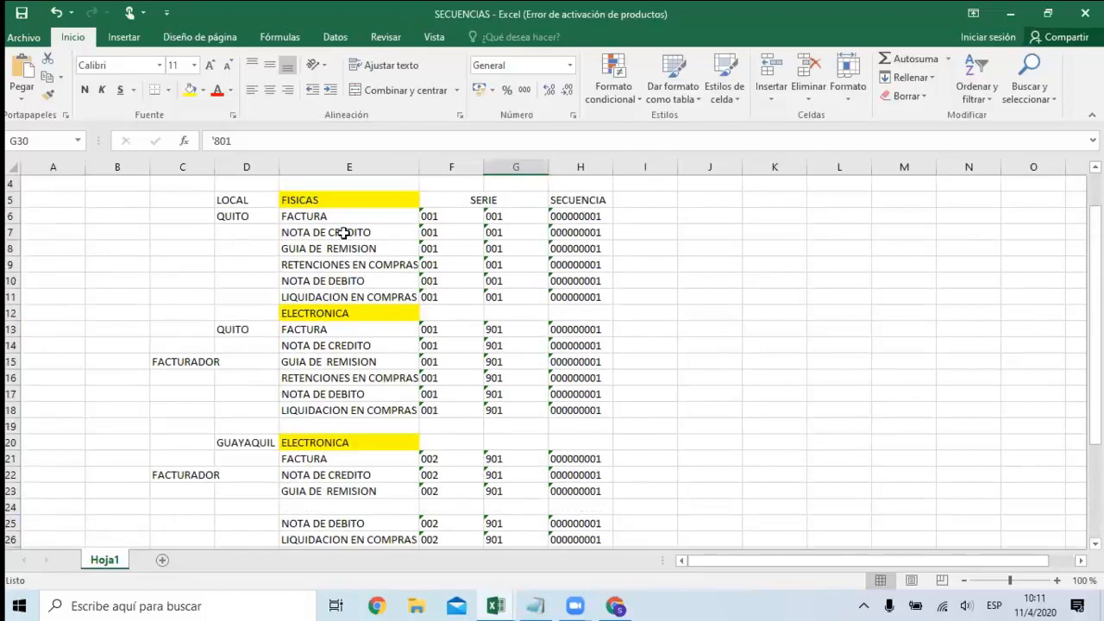
{"action": "left_click", "coordinate": [345, 385]}
{"action": "left_click_drag", "start_coordinate": [345, 384], "coordinate": [574, 379]}
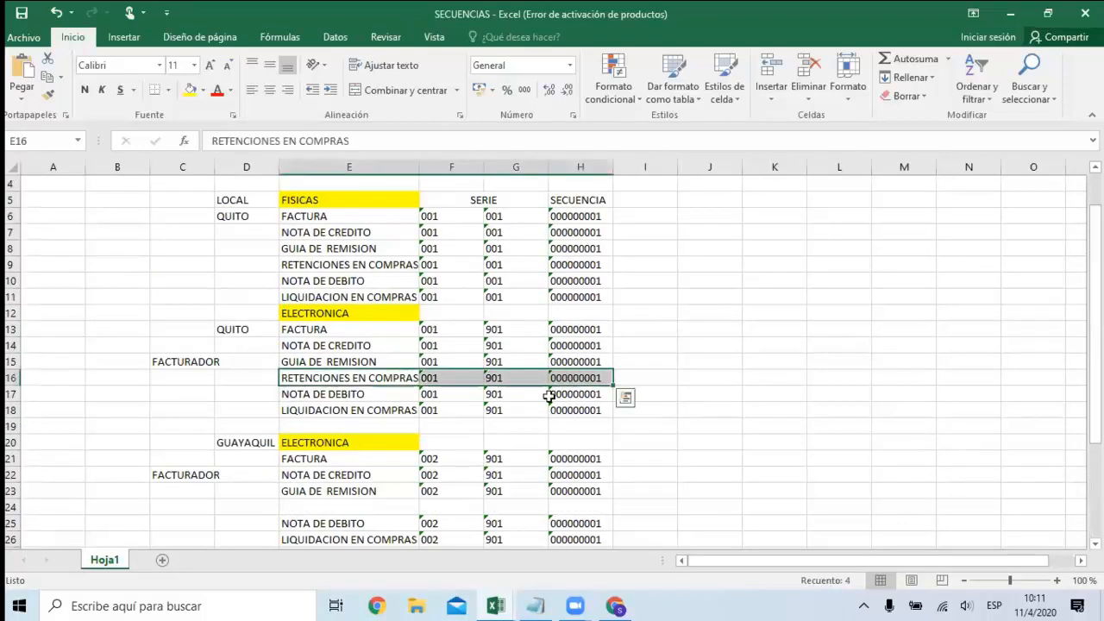
{"action": "scroll", "coordinate": [547, 395], "scroll_direction": "down", "scroll_amount": 2}
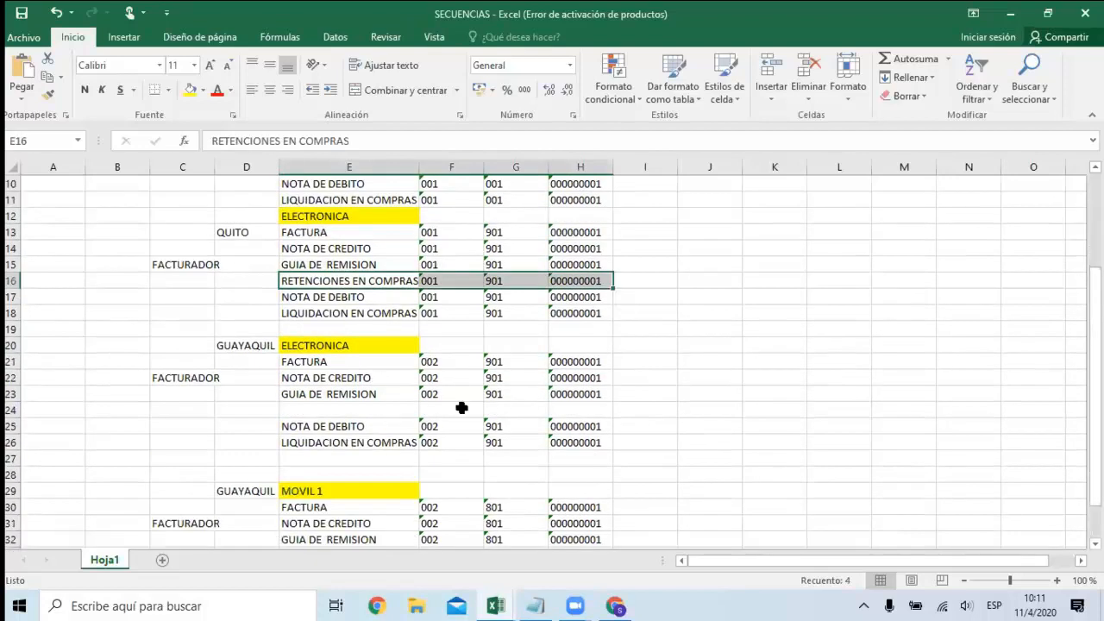
{"action": "scroll", "coordinate": [333, 318], "scroll_direction": "down", "scroll_amount": 2}
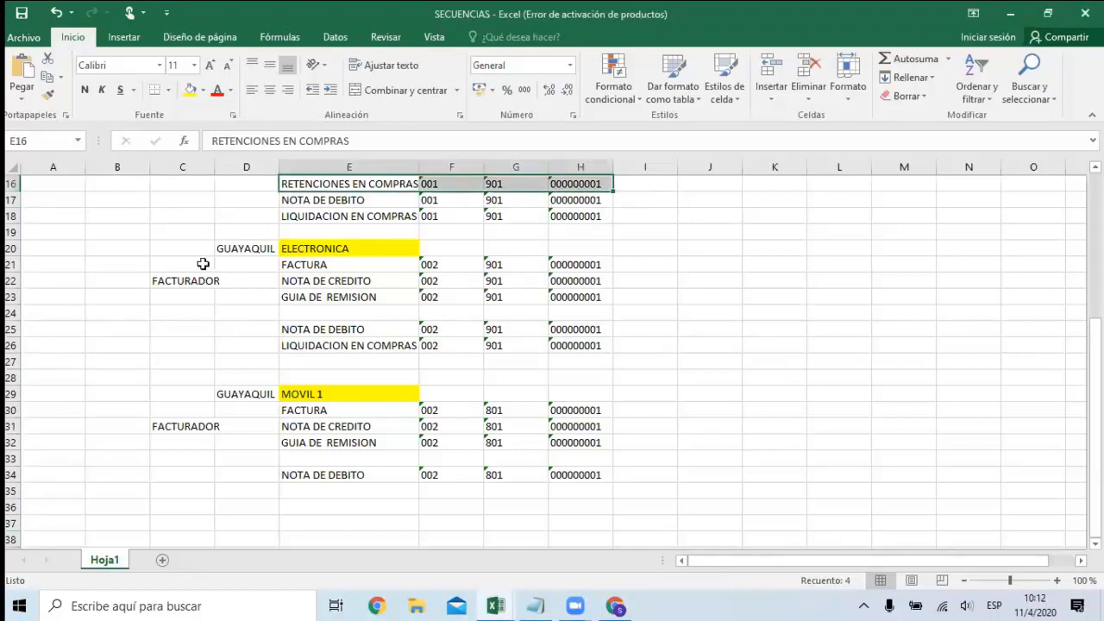
Compare the FACTURADOR entries of Quito's and Guayaquil's ELECTRONICA sections.
{"action": "key", "text": "Left"}
{"action": "key", "text": "Up"}
{"action": "key", "text": "Up"}
{"action": "key", "text": "Up"}
{"action": "key", "text": "Up"}
{"action": "key", "text": "Up"}
{"action": "key", "text": "Up"}
{"action": "key", "text": "Left"}
{"action": "key", "text": "Down"}
{"action": "key", "text": "Down"}
{"action": "key", "text": "Down"}
{"action": "key", "text": "Down"}
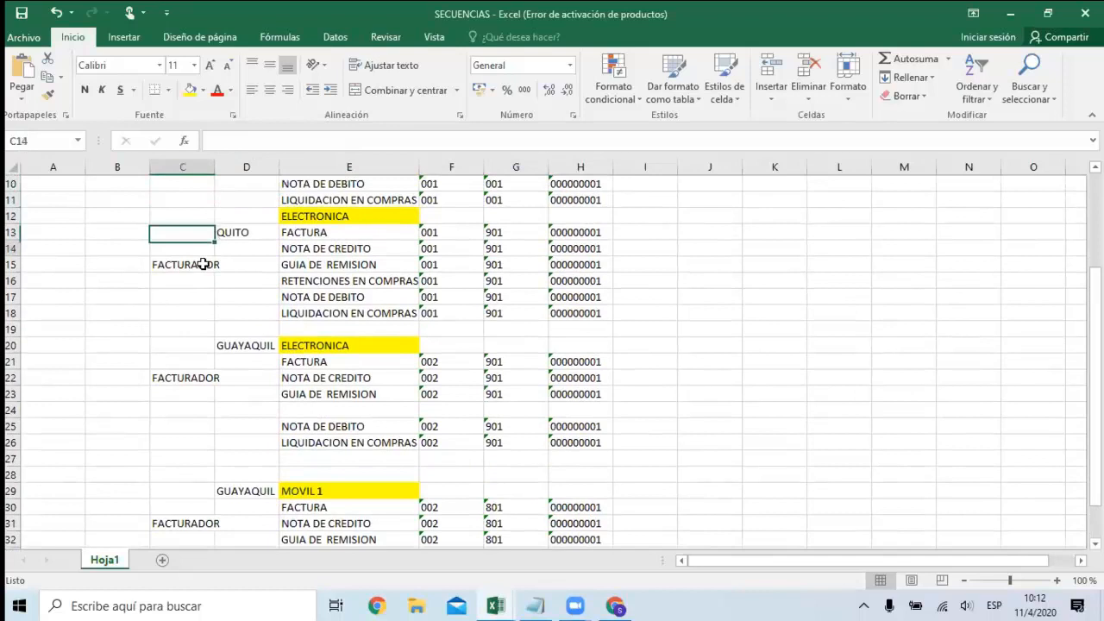
{"action": "key", "text": "Down"}
{"action": "key", "text": "Right"}
{"action": "key", "text": "Right"}
{"action": "key", "text": "Left"}
{"action": "key", "text": "Left"}
{"action": "key", "text": "Left"}
{"action": "key", "text": "Right"}
{"action": "key", "text": "Right"}
{"action": "key", "text": "Down"}
{"action": "key", "text": "Down"}
{"action": "key", "text": "Down"}
Trace the FACTURADOR column from Guayaquil's ELECTRONICA section toward MOVIL 1 and back up to Quito's entry.
{"action": "key", "text": "Down"}
{"action": "key", "text": "Down"}
{"action": "key", "text": "Down"}
{"action": "key", "text": "Down"}
{"action": "key", "text": "Left"}
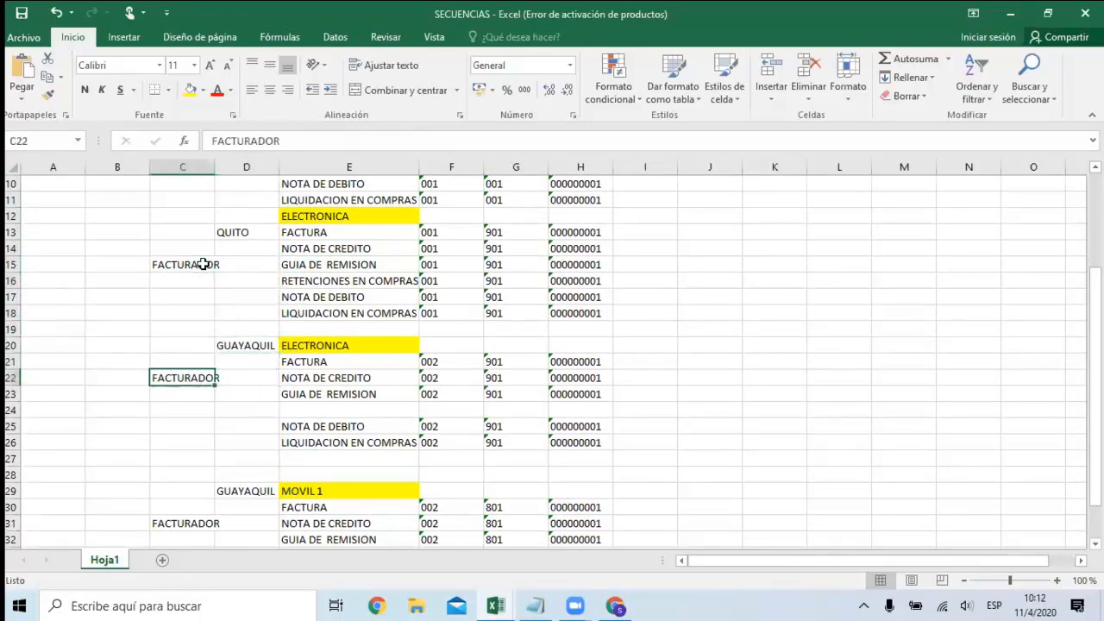
{"action": "key", "text": "Right"}
{"action": "key", "text": "Right"}
{"action": "key", "text": "Left"}
{"action": "key", "text": "Left"}
{"action": "key", "text": "Down"}
{"action": "key", "text": "Down"}
{"action": "key", "text": "Down"}
{"action": "key", "text": "Down"}
{"action": "key", "text": "Down"}
{"action": "key", "text": "Down"}
{"action": "key", "text": "Down"}
{"action": "key", "text": "Down"}
{"action": "key", "text": "Down"}
{"action": "key", "text": "Up"}
{"action": "key", "text": "Up"}
{"action": "key", "text": "Up"}
{"action": "key", "text": "Up"}
{"action": "key", "text": "Up"}
{"action": "key", "text": "Up"}
{"action": "key", "text": "Up"}
{"action": "key", "text": "Up"}
{"action": "key", "text": "Up"}
{"action": "key", "text": "Up"}
{"action": "key", "text": "Up"}
{"action": "key", "text": "Up"}
{"action": "key", "text": "Up"}
{"action": "key", "text": "Up"}
{"action": "key", "text": "Up"}
{"action": "key", "text": "Up"}
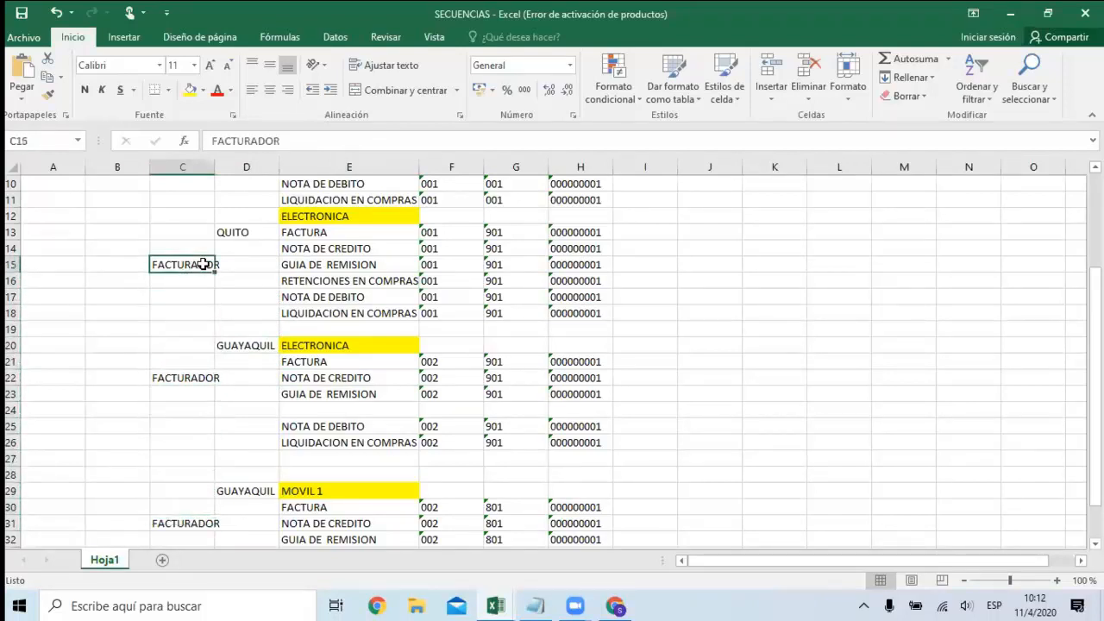
Examine the branch column between Quito's and Guayaquil's electronic sections, ending at Quito's FACTURADOR entry.
{"action": "key", "text": "Up"}
{"action": "key", "text": "Right"}
{"action": "key", "text": "Down"}
{"action": "key", "text": "Left"}
{"action": "key", "text": "Right"}
{"action": "key", "text": "Down"}
{"action": "key", "text": "Down"}
{"action": "key", "text": "Down"}
{"action": "key", "text": "Down"}
{"action": "key", "text": "Down"}
{"action": "key", "text": "Down"}
{"action": "key", "text": "Up"}
{"action": "key", "text": "Up"}
{"action": "key", "text": "Up"}
{"action": "key", "text": "Up"}
{"action": "key", "text": "Up"}
{"action": "key", "text": "Up"}
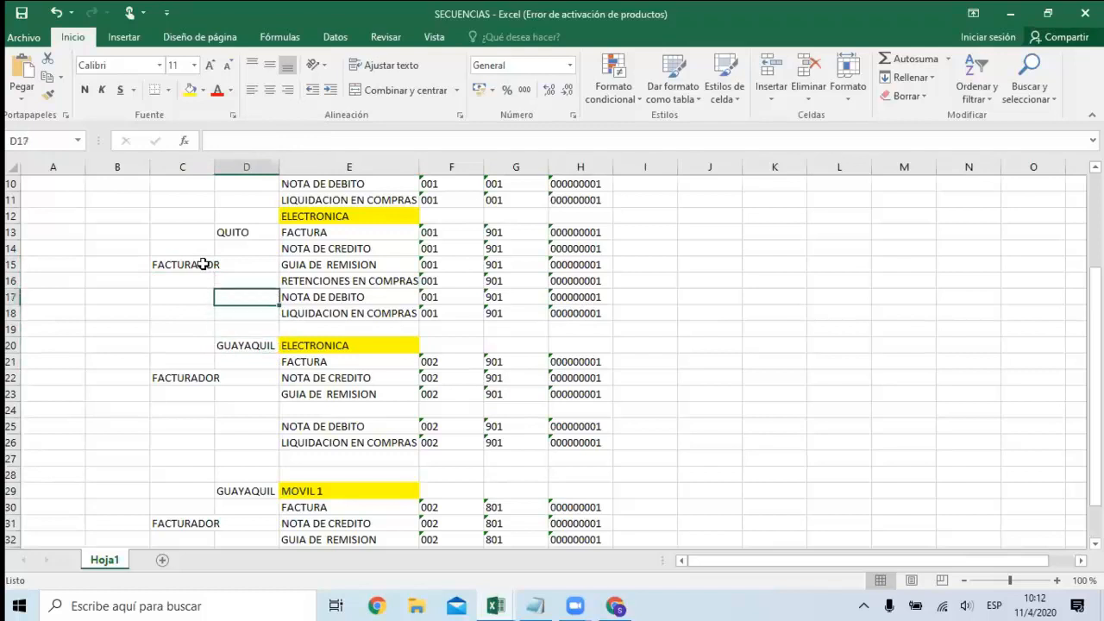
{"action": "key", "text": "Left"}
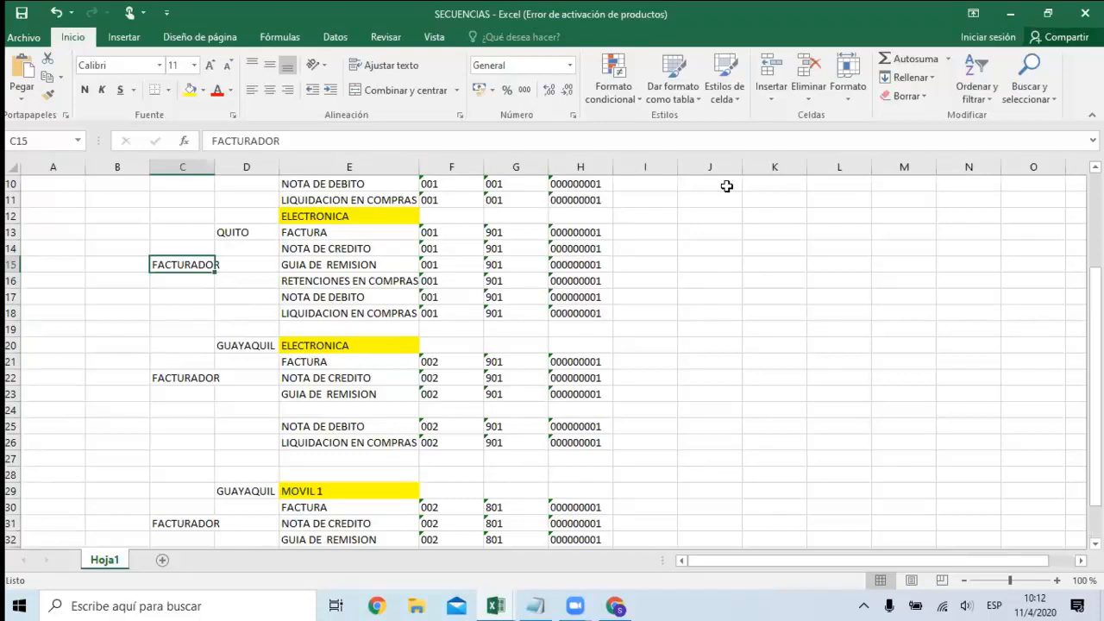
Examine the first SERIE column of Quito's FISICAS section down to the GUIA DE REMISION row.
{"action": "left_click", "coordinate": [608, 165]}
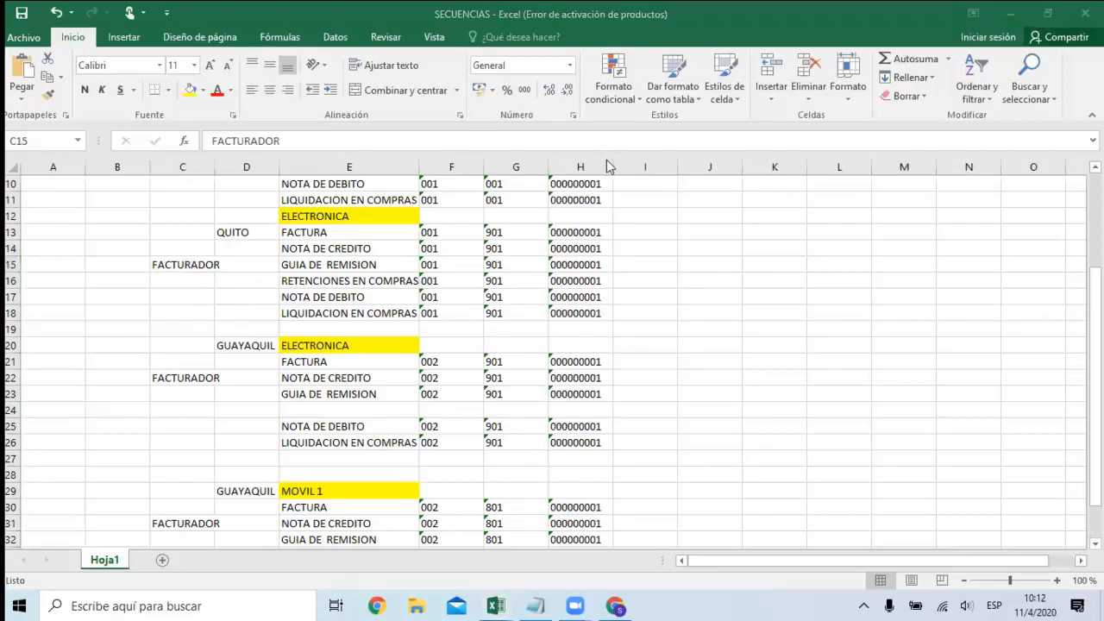
{"action": "left_click", "coordinate": [372, 262]}
{"action": "key", "text": "Up"}
{"action": "key", "text": "Up"}
{"action": "key", "text": "Up"}
{"action": "key", "text": "Up"}
{"action": "key", "text": "Up"}
{"action": "key", "text": "Up"}
{"action": "key", "text": "Up"}
{"action": "key", "text": "Up"}
{"action": "key", "text": "Up"}
{"action": "key", "text": "Up"}
{"action": "key", "text": "Up"}
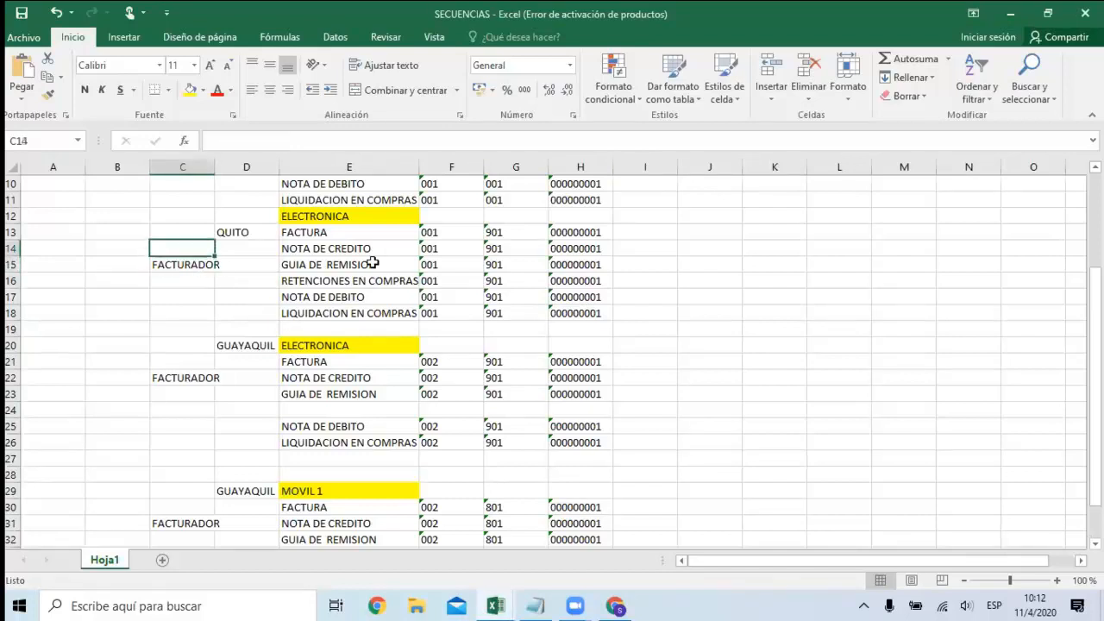
{"action": "scroll", "coordinate": [372, 262], "scroll_direction": "up", "scroll_amount": 1}
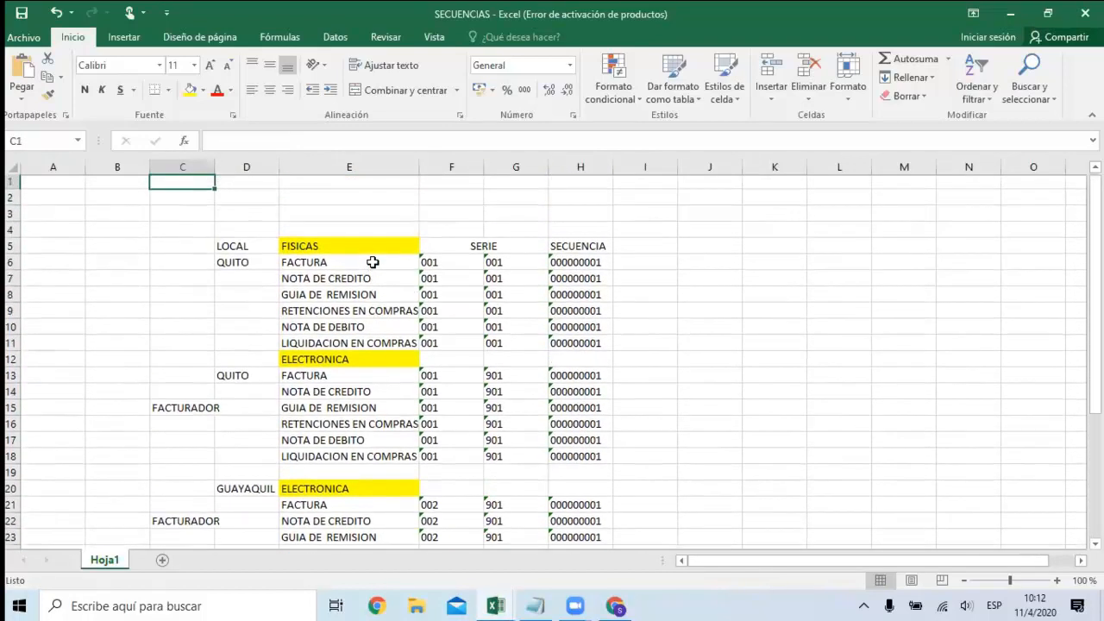
{"action": "key", "text": "Right"}
{"action": "key", "text": "Right"}
{"action": "key", "text": "Right"}
{"action": "key", "text": "Down"}
Examine Quito's physical NOTA DE DEBITO row, from the branch column to its first SERIE code.
{"action": "key", "text": "Down"}
{"action": "key", "text": "Down"}
{"action": "key", "text": "Down"}
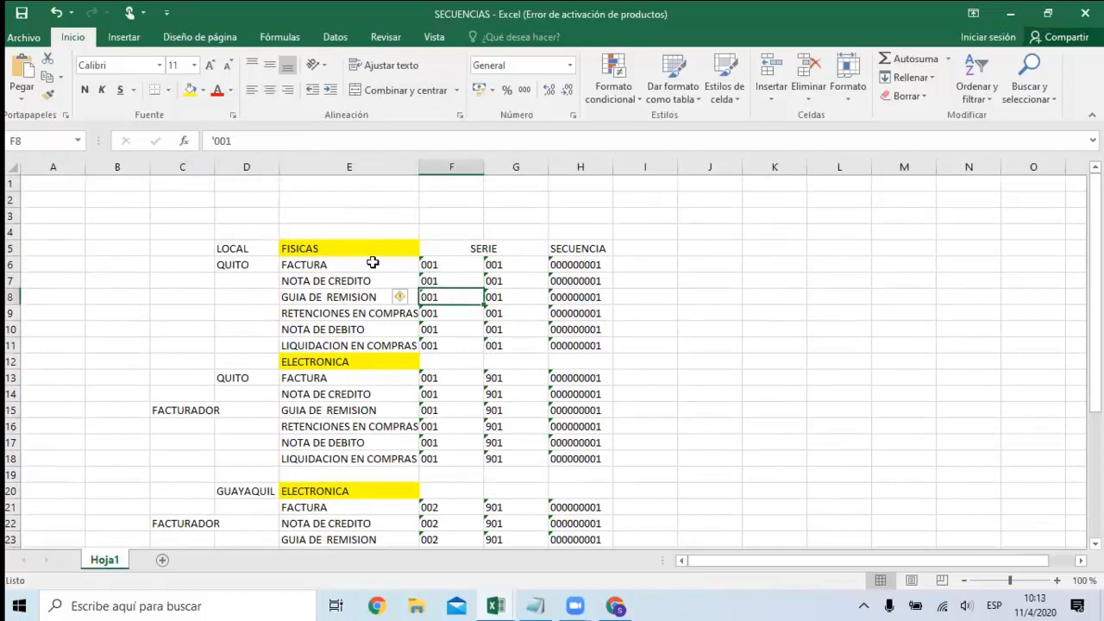
{"action": "key", "text": "Down"}
{"action": "key", "text": "Left"}
{"action": "key", "text": "Left"}
{"action": "key", "text": "Down"}
{"action": "key", "text": "Right"}
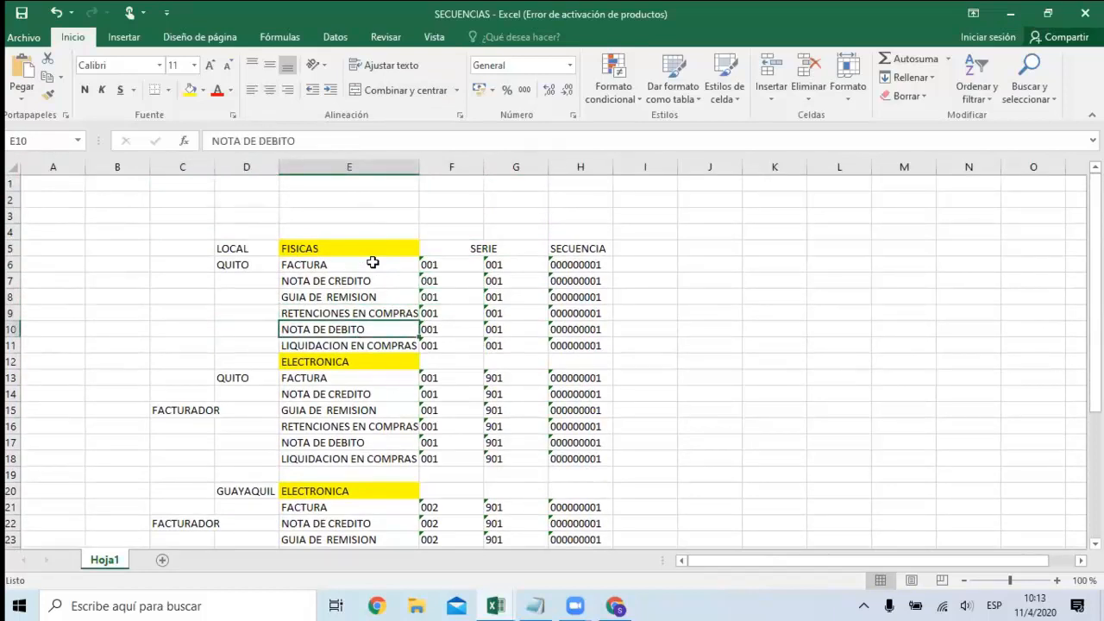
{"action": "key", "text": "Right"}
{"action": "key", "text": "Left"}
{"action": "key", "text": "Left"}
{"action": "key", "text": "Right"}
{"action": "key", "text": "Right"}
{"action": "key", "text": "Left"}
{"action": "key", "text": "Left"}
{"action": "key", "text": "Right"}
{"action": "key", "text": "Right"}
{"action": "key", "text": "Left"}
{"action": "key", "text": "Left"}
{"action": "key", "text": "Right"}
{"action": "key", "text": "Left"}
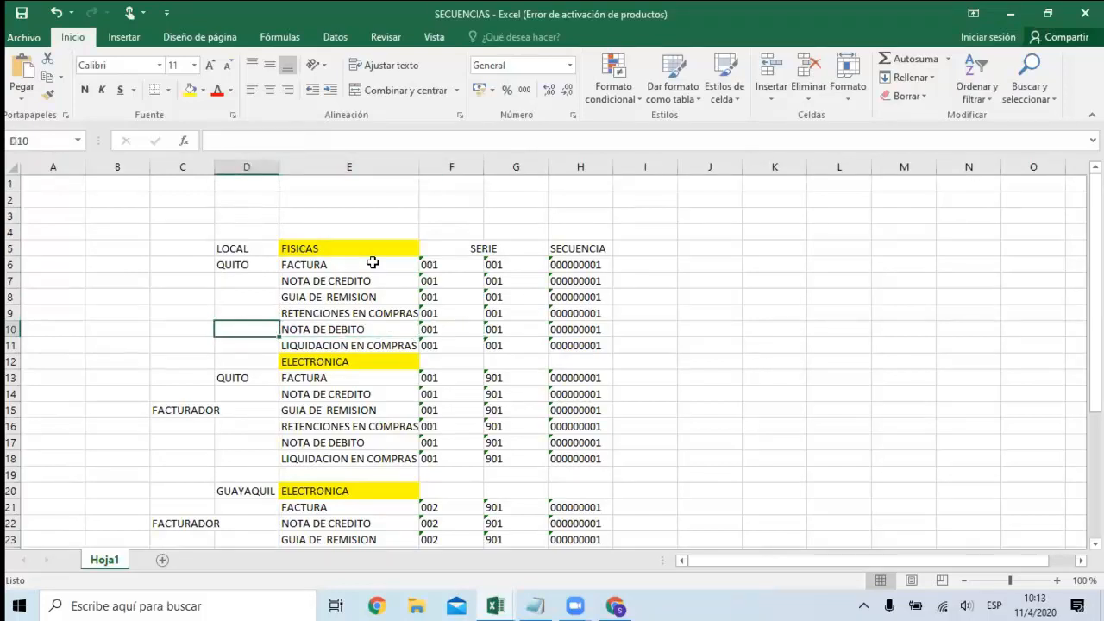
{"action": "key", "text": "Right"}
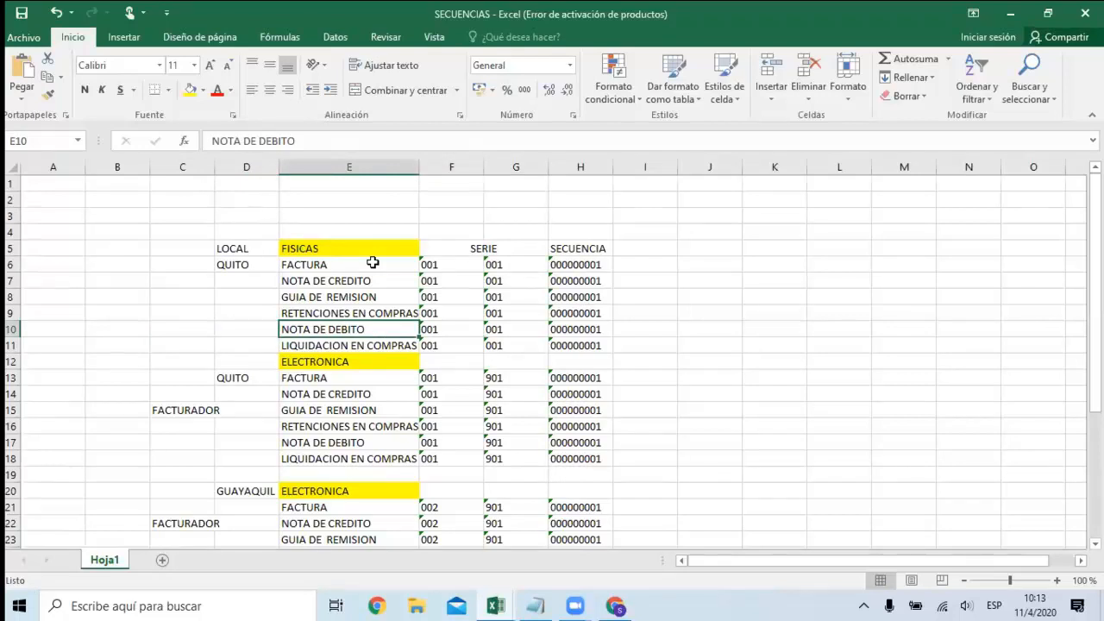
Examine the LIQUIDACION EN COMPRAS row of Quito's ELECTRONICA section and its first SERIE code.
{"action": "key", "text": "Down"}
{"action": "key", "text": "Down"}
{"action": "key", "text": "Down"}
{"action": "key", "text": "Down"}
{"action": "key", "text": "Down"}
{"action": "key", "text": "Down"}
{"action": "key", "text": "Down"}
{"action": "key", "text": "Down"}
{"action": "key", "text": "Right"}
{"action": "key", "text": "Left"}
{"action": "key", "text": "Right"}
{"action": "key", "text": "Left"}
{"action": "key", "text": "Right"}
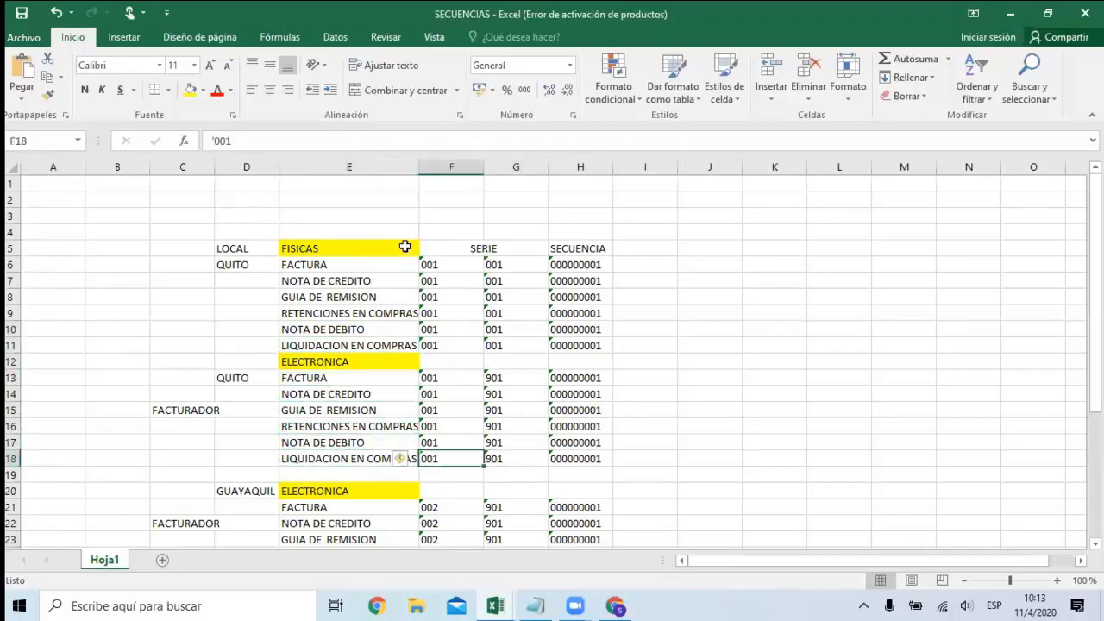
{"action": "left_click", "coordinate": [371, 162]}
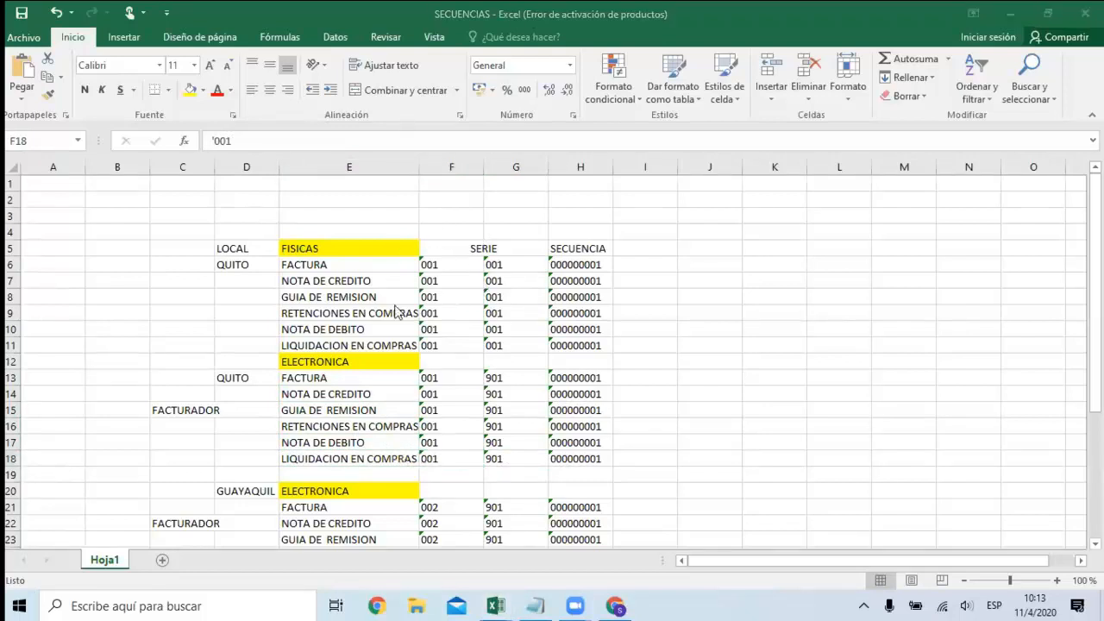
{"action": "left_click", "coordinate": [360, 294]}
{"action": "key", "text": "Down"}
{"action": "key", "text": "Down"}
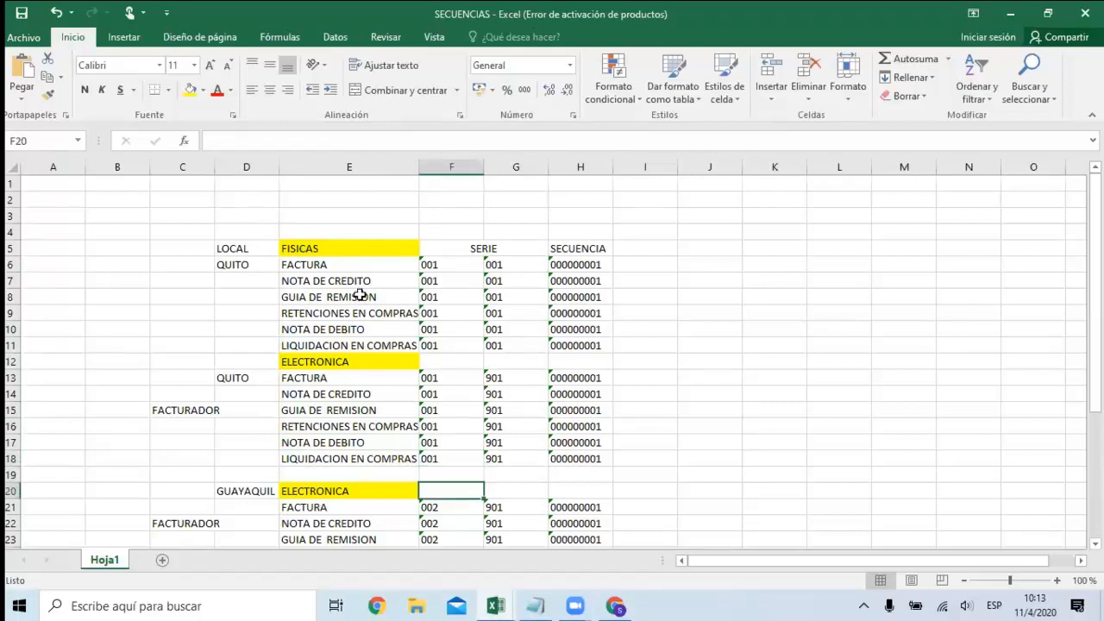
Switch to Perseo Web in the browser and view the list of customer zones for sales.
{"action": "left_click", "coordinate": [614, 603]}
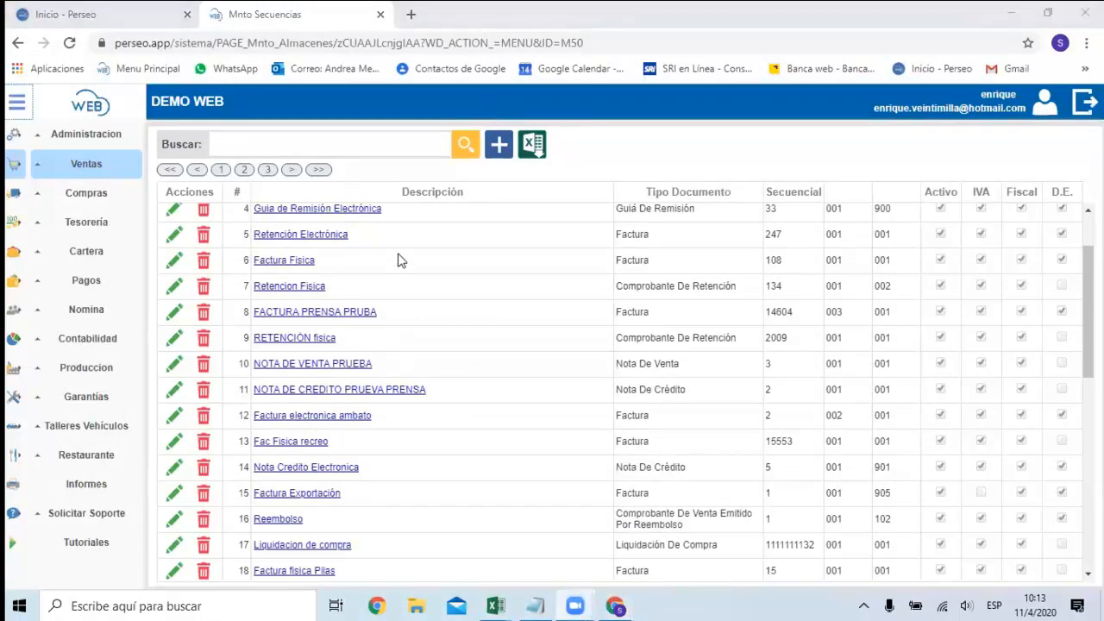
{"action": "left_click", "coordinate": [101, 172]}
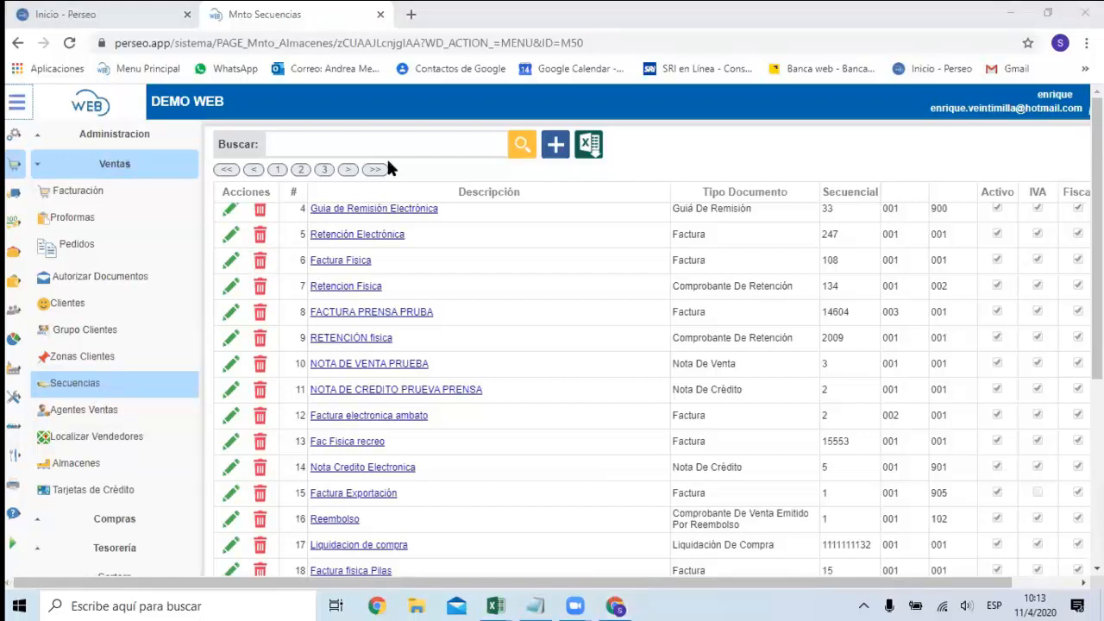
{"action": "left_click", "coordinate": [89, 362]}
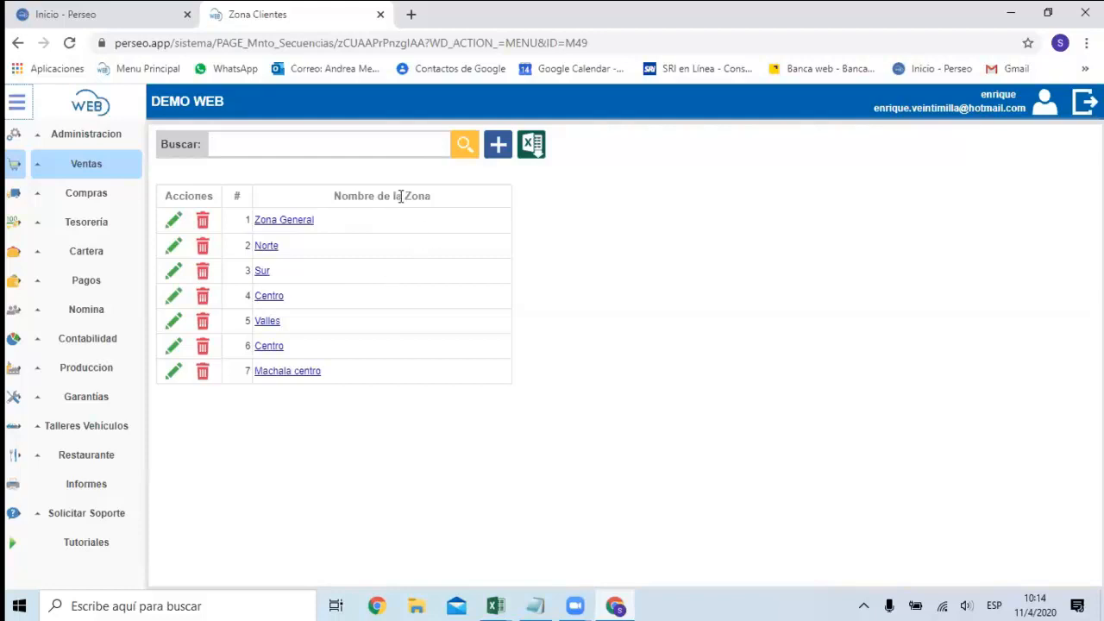
{"action": "left_click", "coordinate": [394, 150]}
View the customer groups list and the blank form for a new group, then leave the form without saving.
{"action": "left_click", "coordinate": [95, 169]}
{"action": "left_click", "coordinate": [93, 331]}
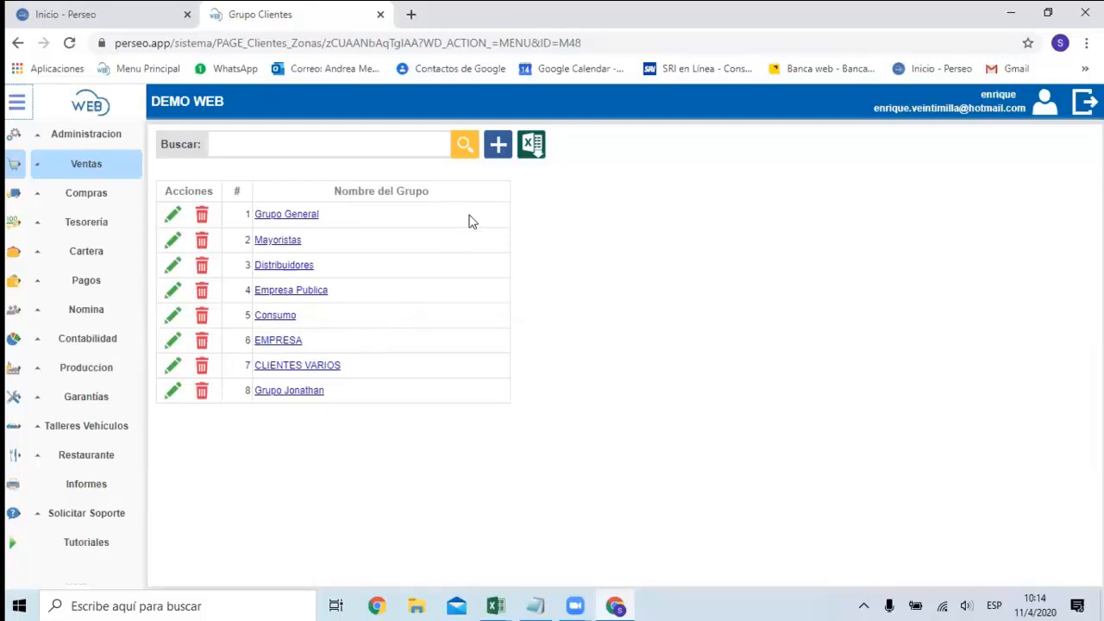
{"action": "left_click", "coordinate": [498, 144]}
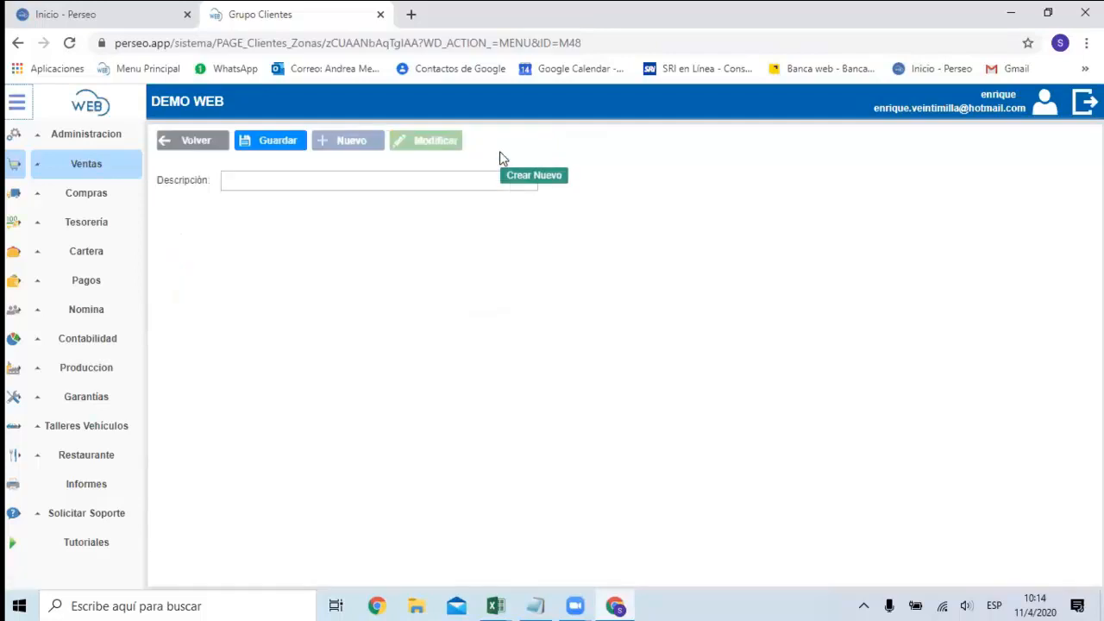
{"action": "left_click", "coordinate": [212, 152]}
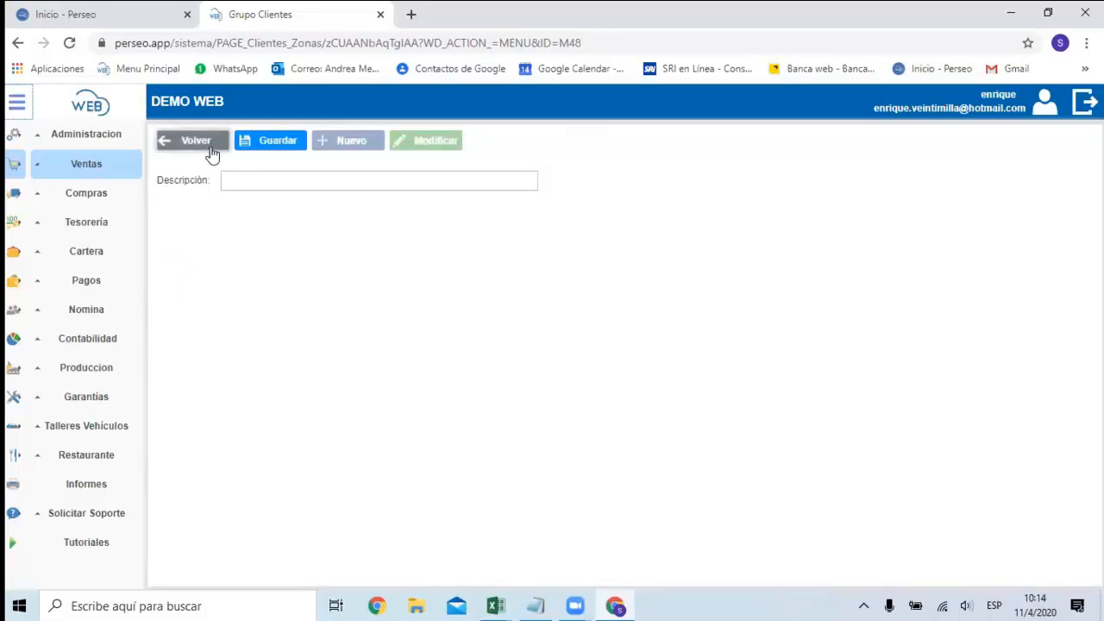
Open the customer list, download its Excel import template and open the file in Excel.
{"action": "left_click", "coordinate": [88, 179]}
{"action": "left_click", "coordinate": [79, 318]}
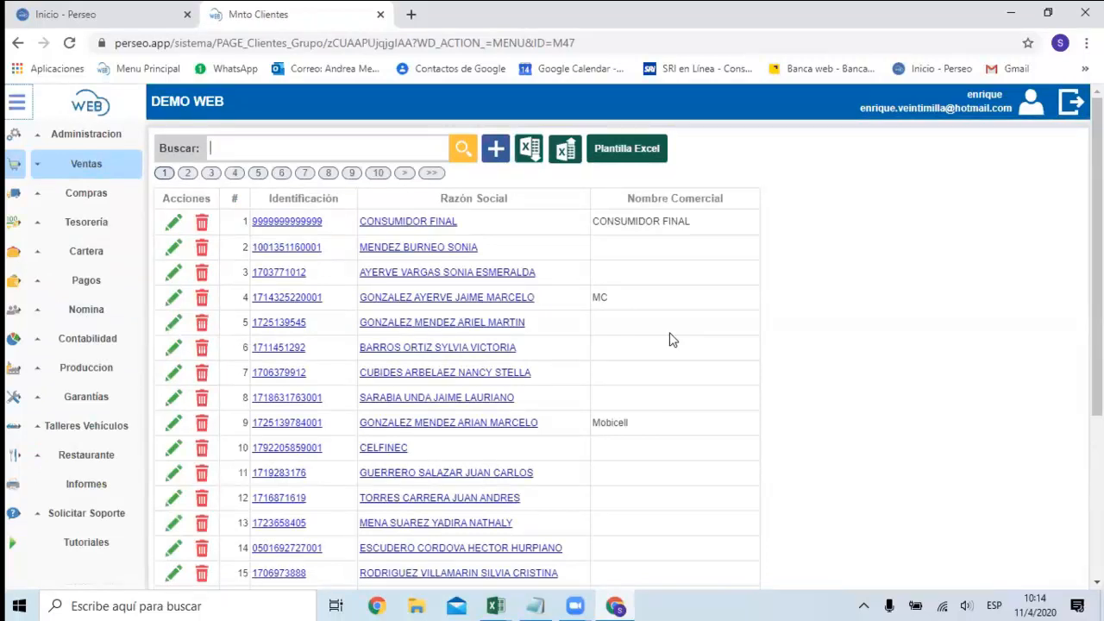
{"action": "left_click", "coordinate": [651, 155]}
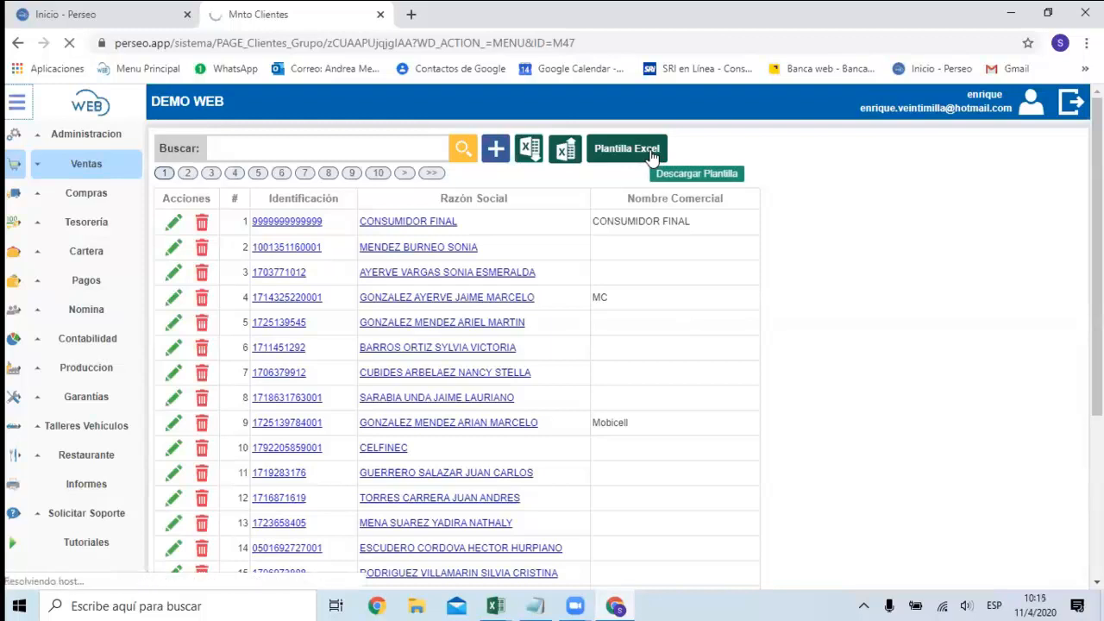
{"action": "left_click", "coordinate": [104, 570]}
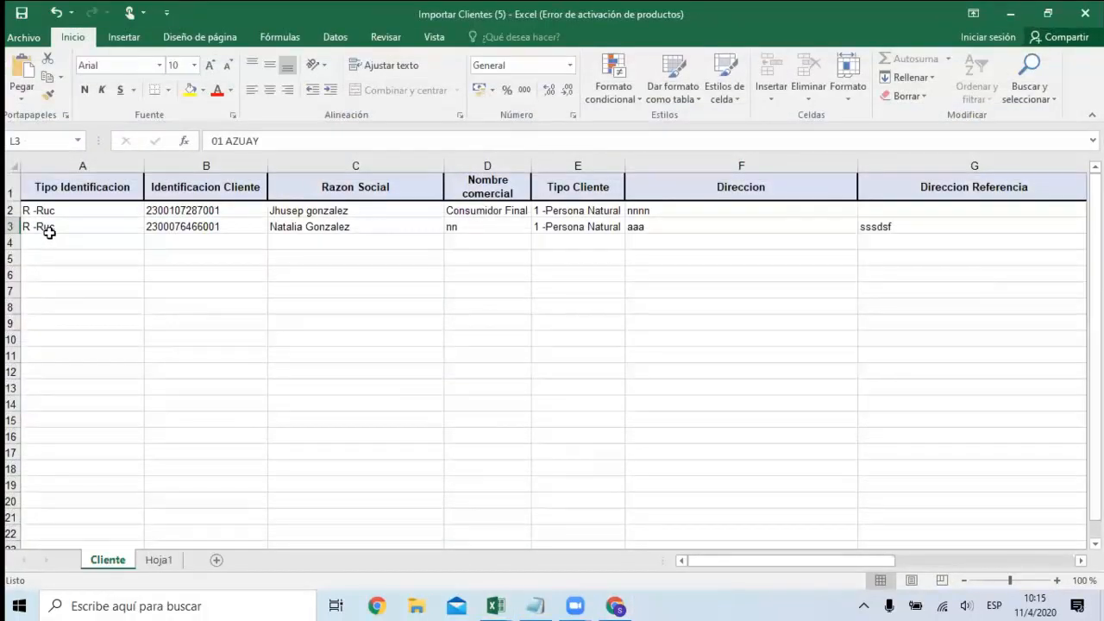
Set the Tipo Identificacion of row 4 in the Cliente sheet to C -Cedula.
{"action": "left_click", "coordinate": [50, 242]}
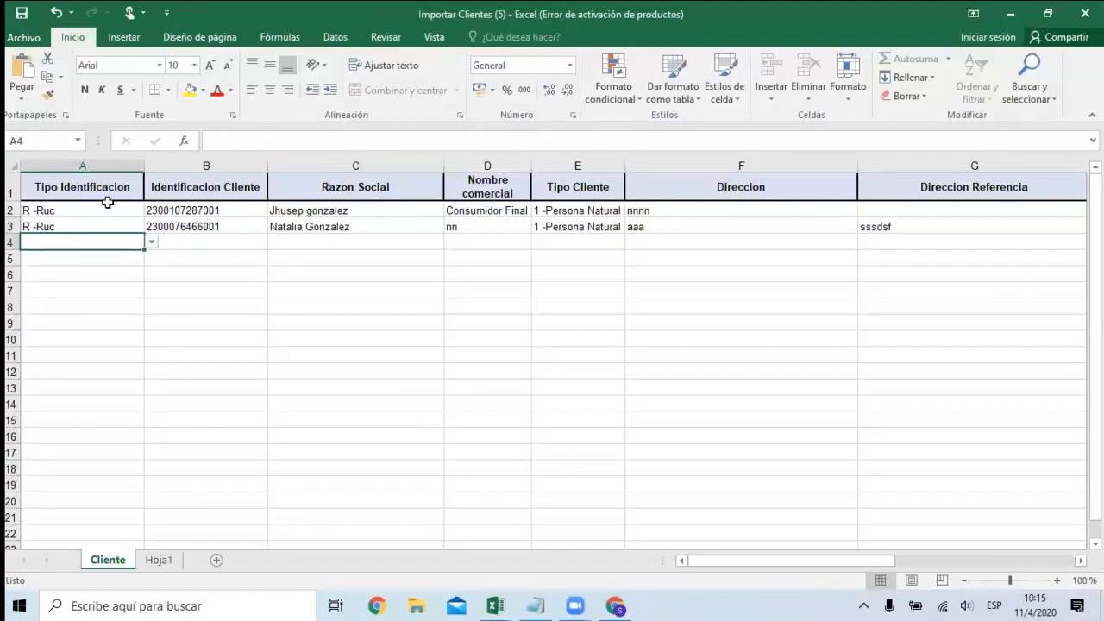
{"action": "left_click", "coordinate": [151, 242]}
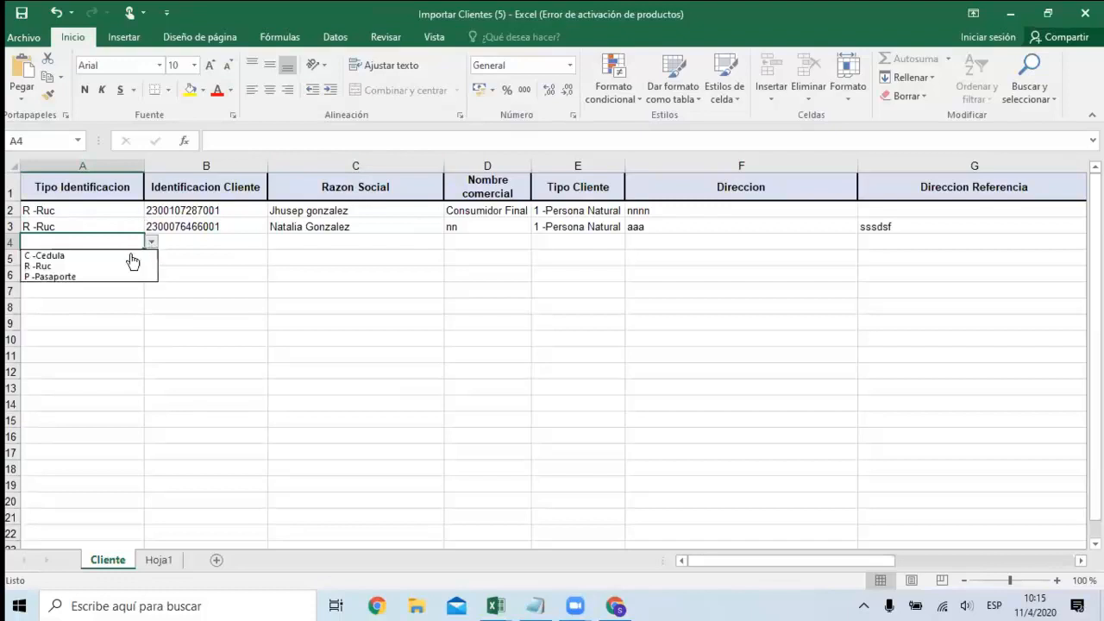
{"action": "left_click", "coordinate": [96, 256]}
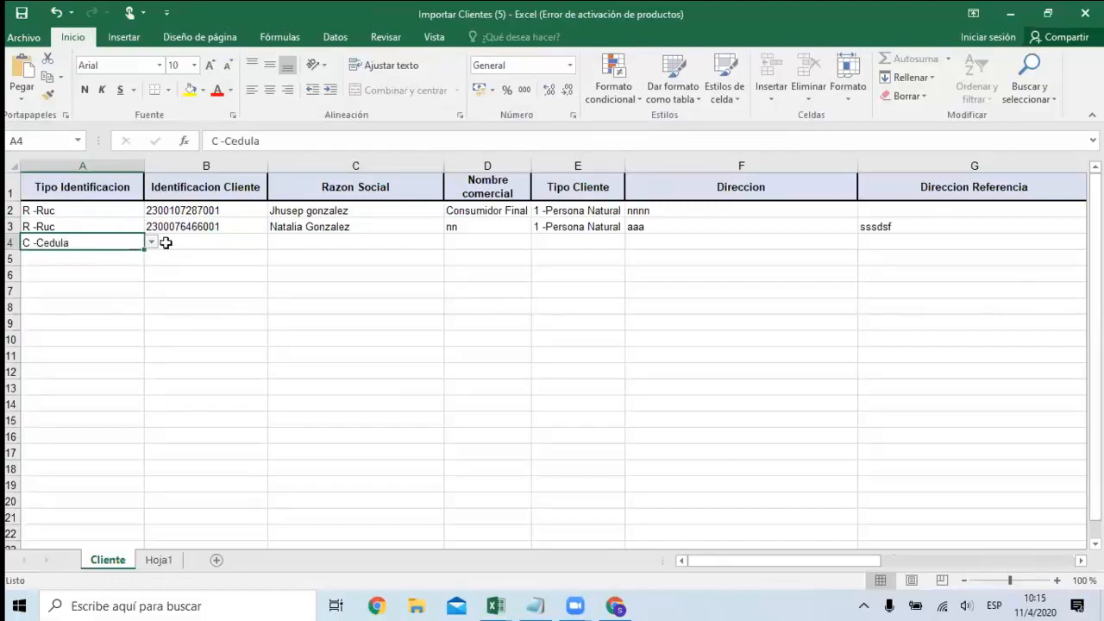
Examine the template's identification, Razon Social and Nombre comercial columns and the options allowed for Tipo Cliente.
{"action": "left_click", "coordinate": [197, 241]}
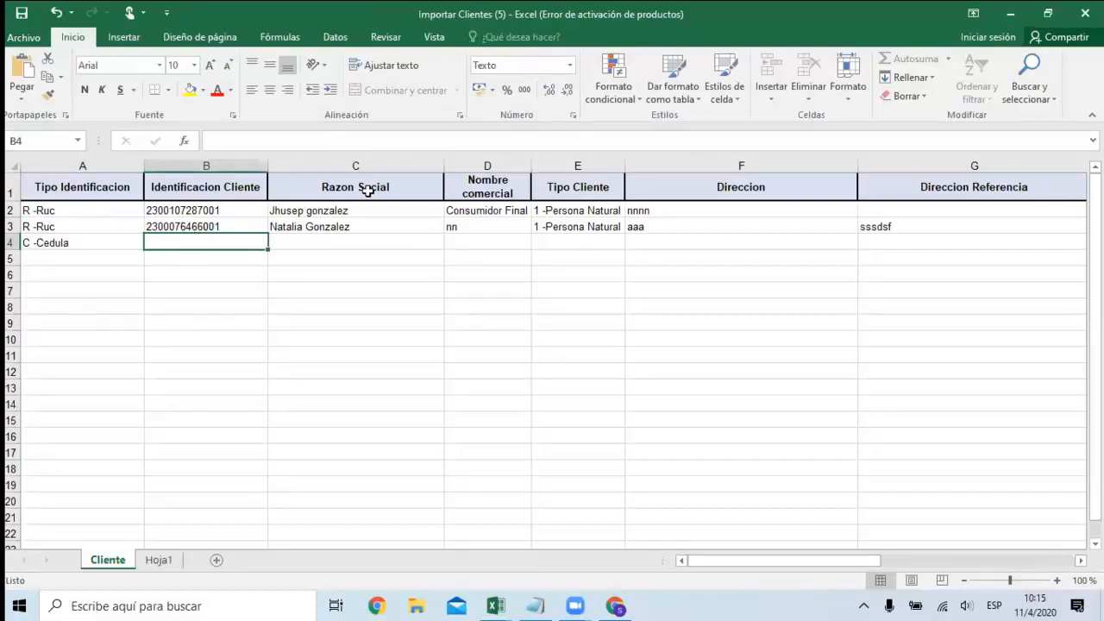
{"action": "left_click", "coordinate": [313, 238]}
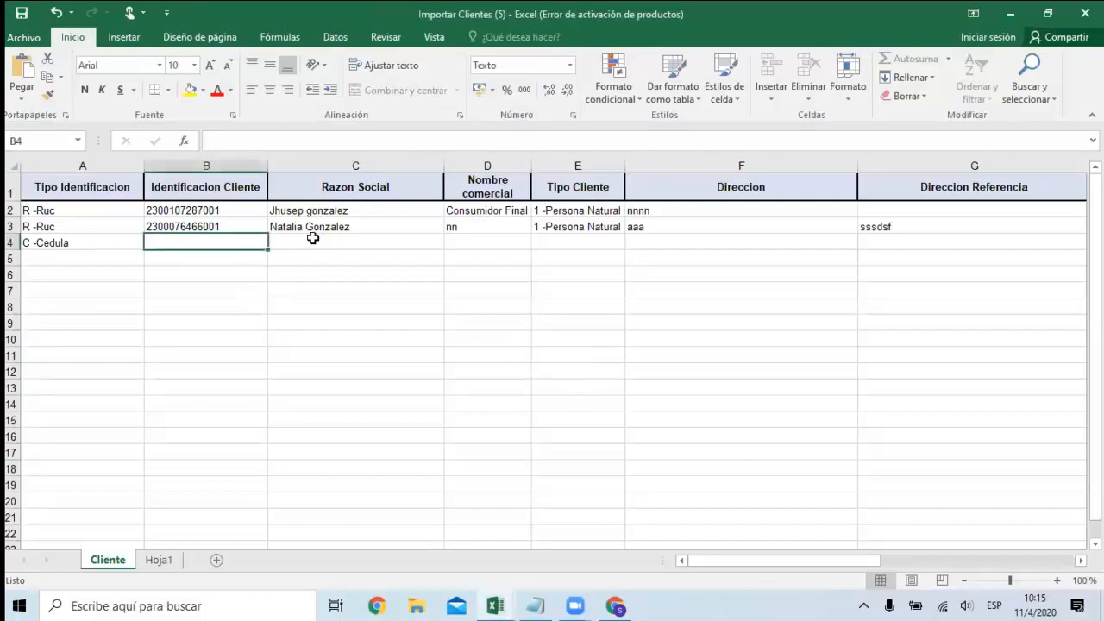
{"action": "left_click", "coordinate": [477, 237]}
{"action": "key", "text": "Tab"}
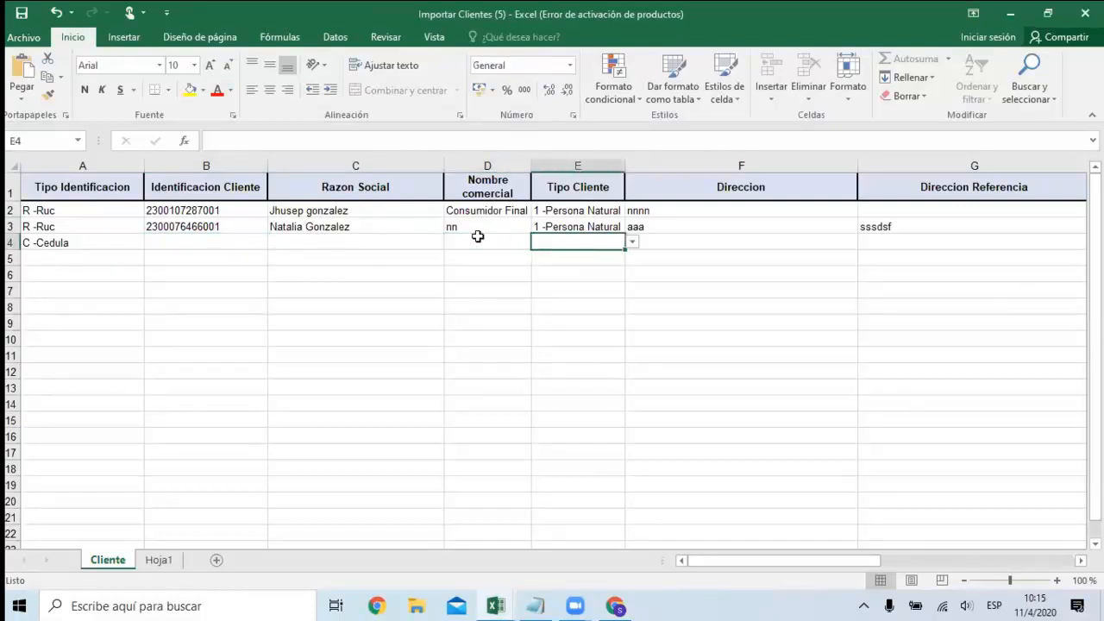
{"action": "key", "text": "Up"}
{"action": "key", "text": "Up"}
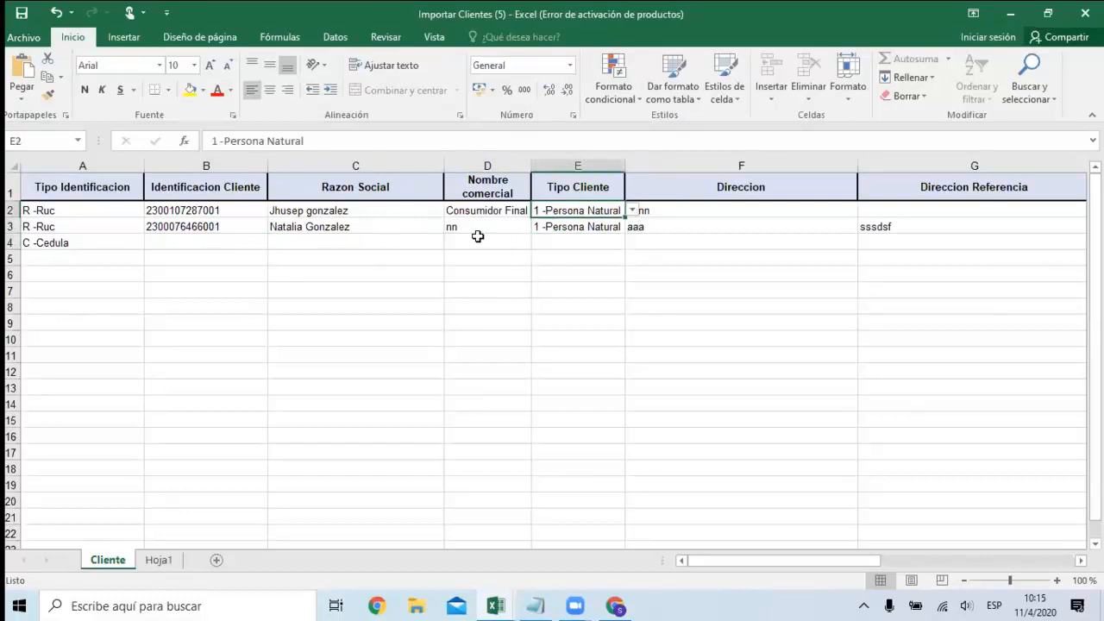
{"action": "left_click", "coordinate": [632, 210]}
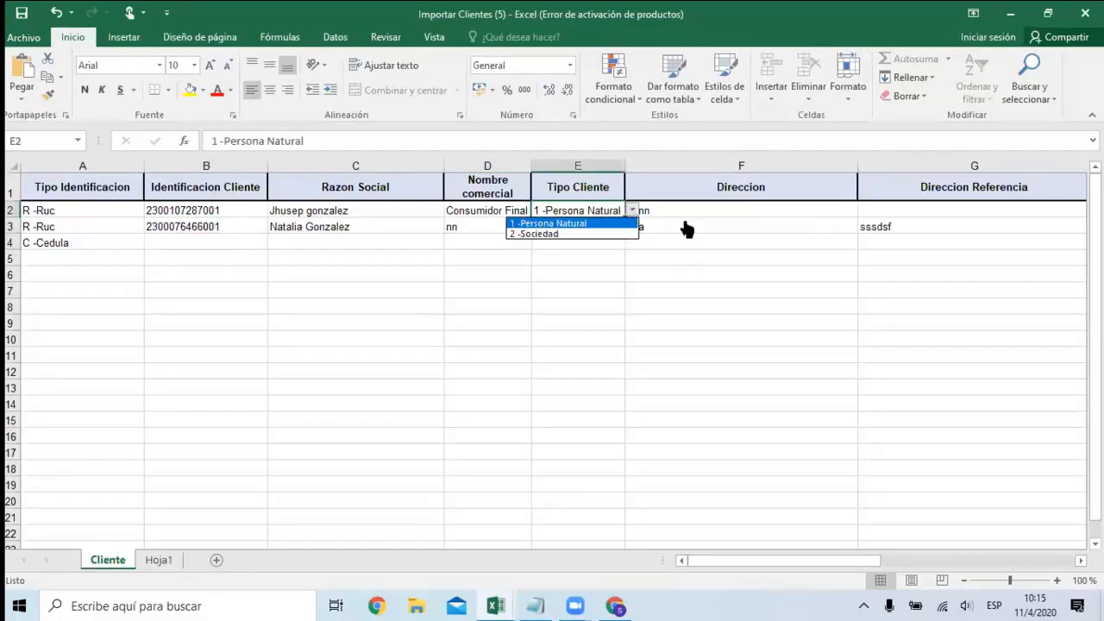
{"action": "key", "text": "Escape"}
Examine the address, Correo, Convencional and Celular columns of the first customer row, up to Provincias.
{"action": "key", "text": "Tab"}
{"action": "key", "text": "Tab"}
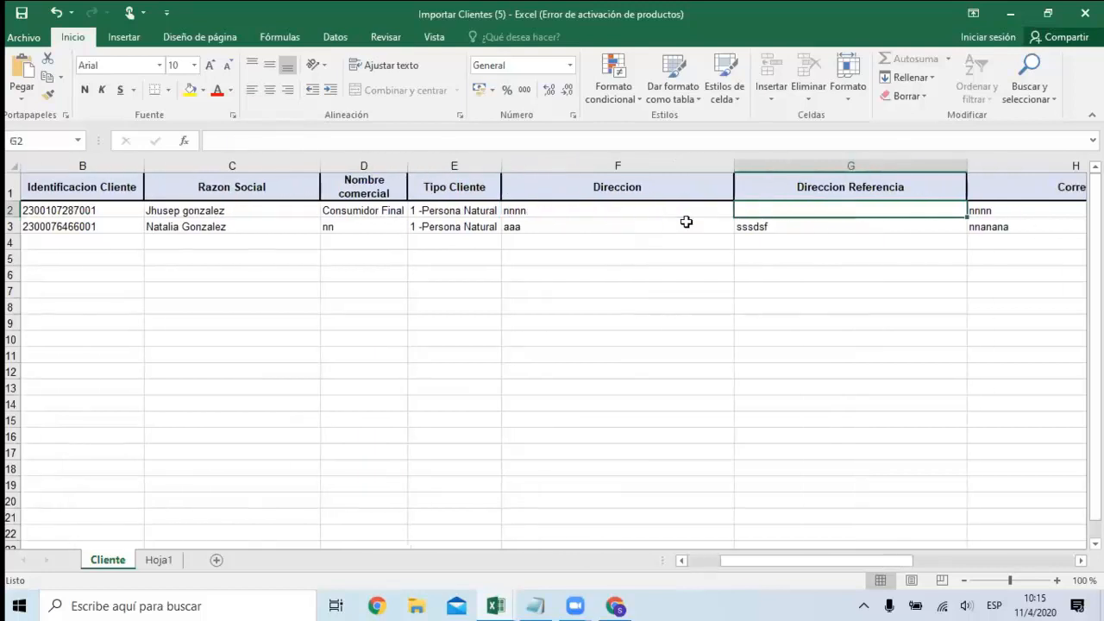
{"action": "key", "text": "Tab"}
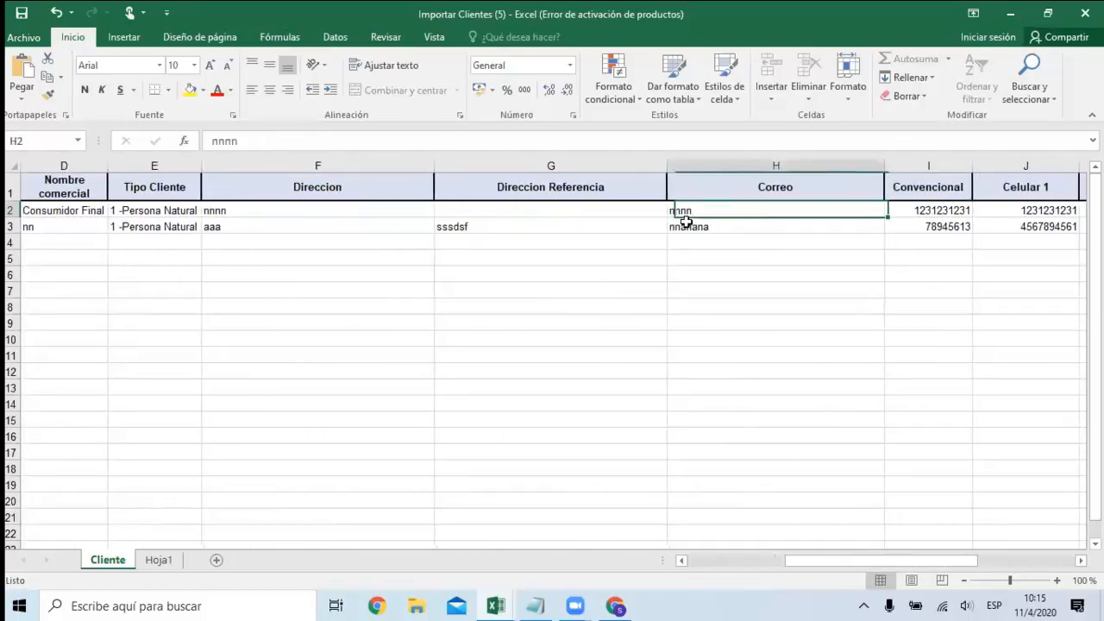
{"action": "key", "text": "Down"}
{"action": "key", "text": "Up"}
{"action": "key", "text": "Down"}
{"action": "key", "text": "Up"}
{"action": "key", "text": "Tab"}
{"action": "key", "text": "Tab"}
{"action": "key", "text": "Left"}
{"action": "key", "text": "Tab"}
{"action": "key", "text": "Tab"}
{"action": "key", "text": "Tab"}
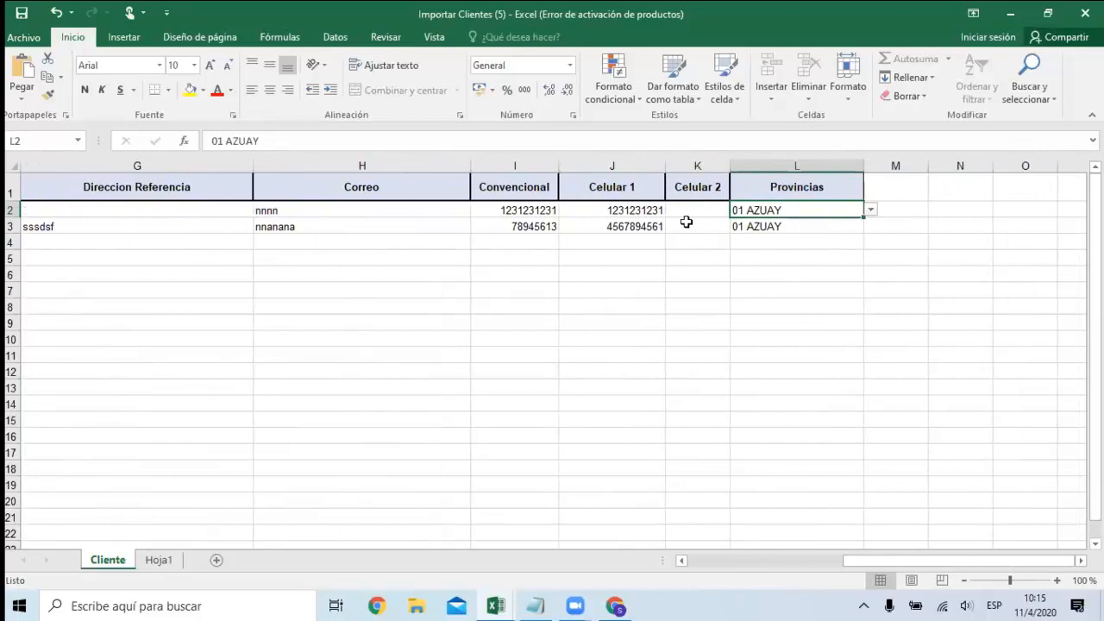
Examine the province options of the first customer row and look back over the template's earlier columns.
{"action": "left_click", "coordinate": [871, 213]}
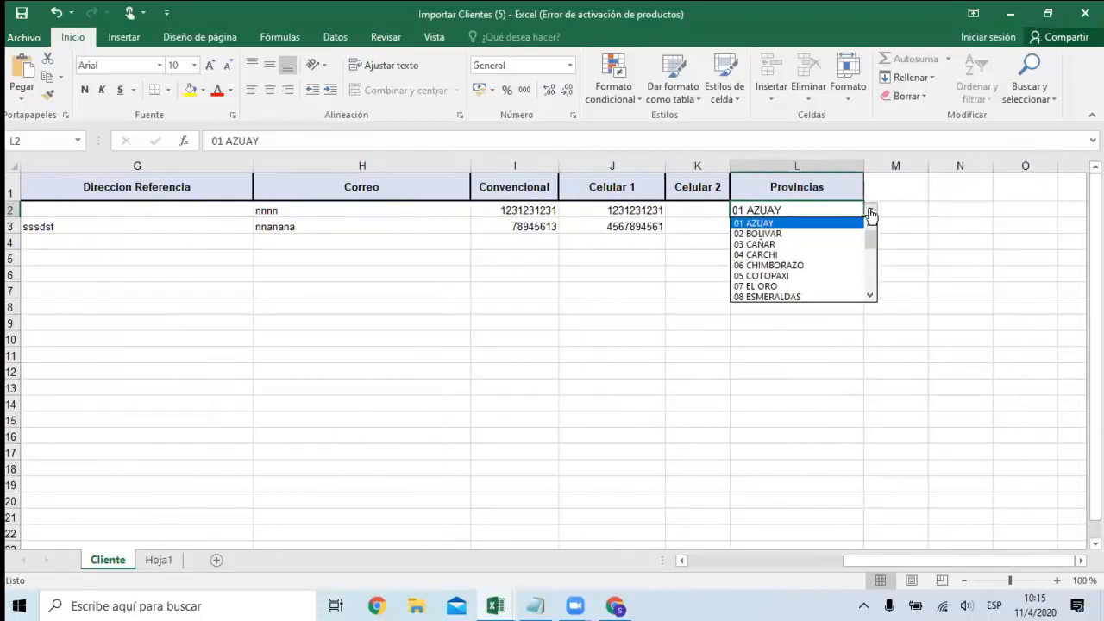
{"action": "left_click", "coordinate": [440, 201]}
{"action": "left_click", "coordinate": [380, 252]}
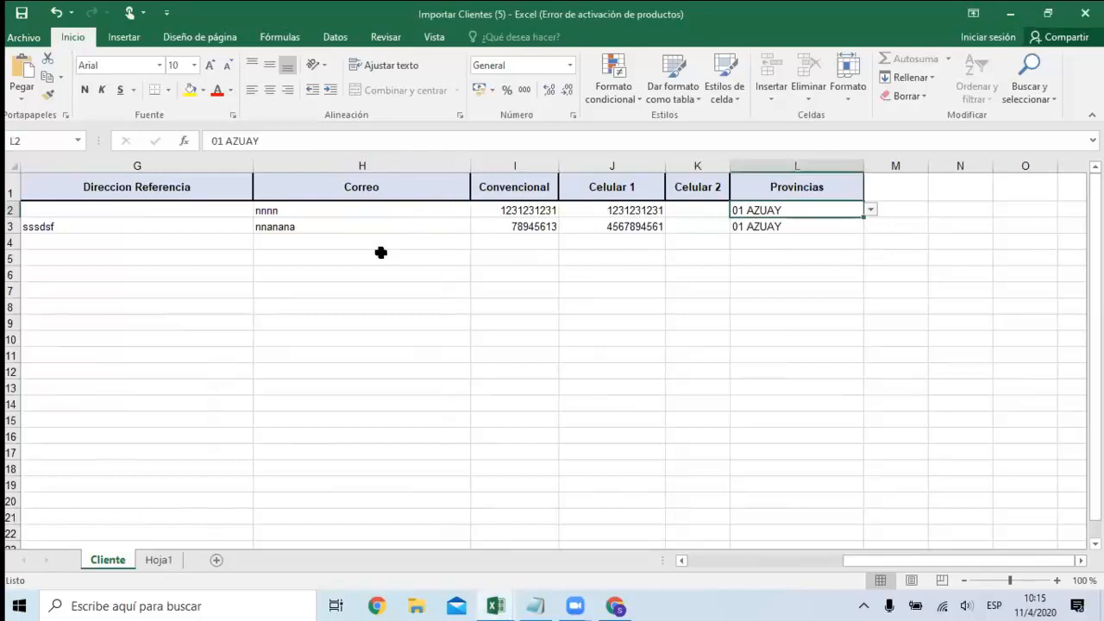
{"action": "left_click", "coordinate": [321, 311]}
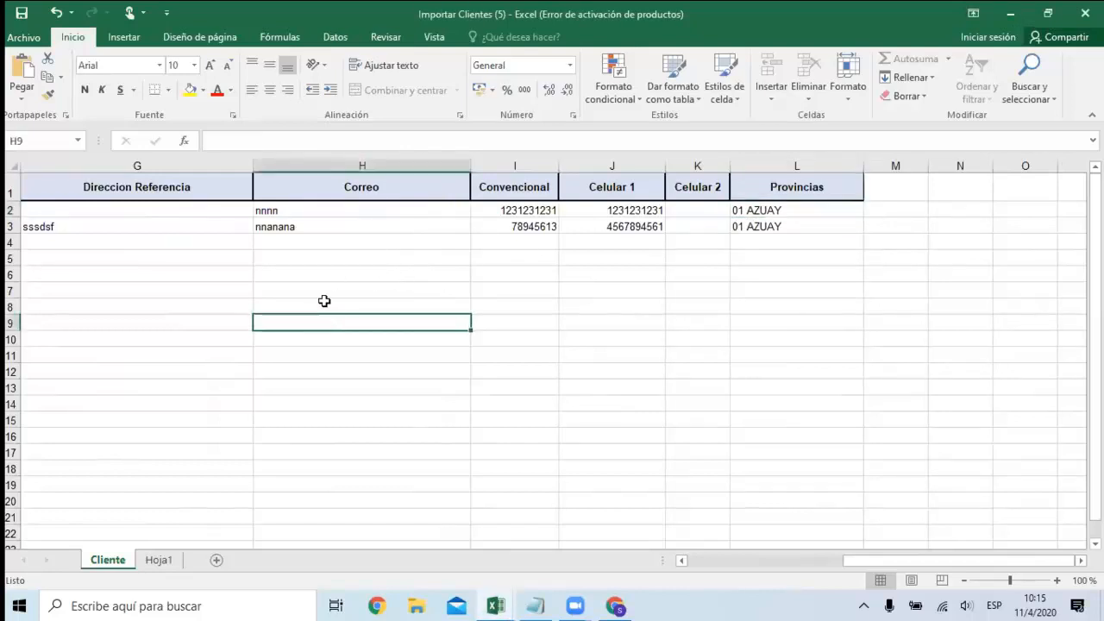
{"action": "key", "text": "Up"}
{"action": "key", "text": "Up"}
{"action": "key", "text": "Left"}
{"action": "key", "text": "Left"}
{"action": "key", "text": "Left"}
{"action": "key", "text": "Left"}
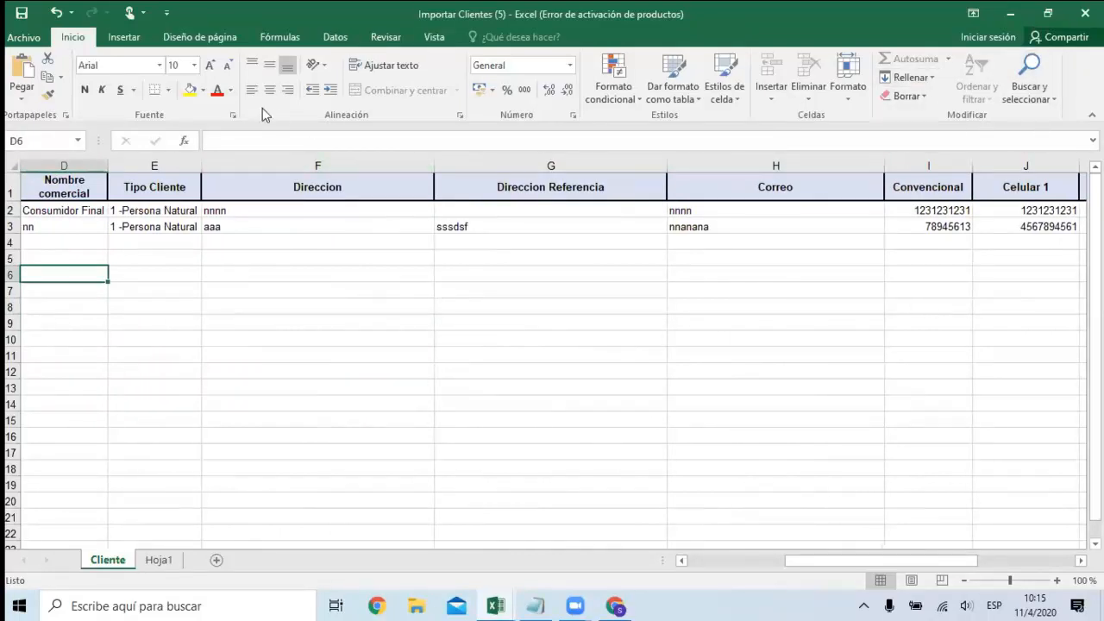
Close the customer import template without saving the changes and switch back to Perseo Web in the browser.
{"action": "left_click", "coordinate": [1084, 13]}
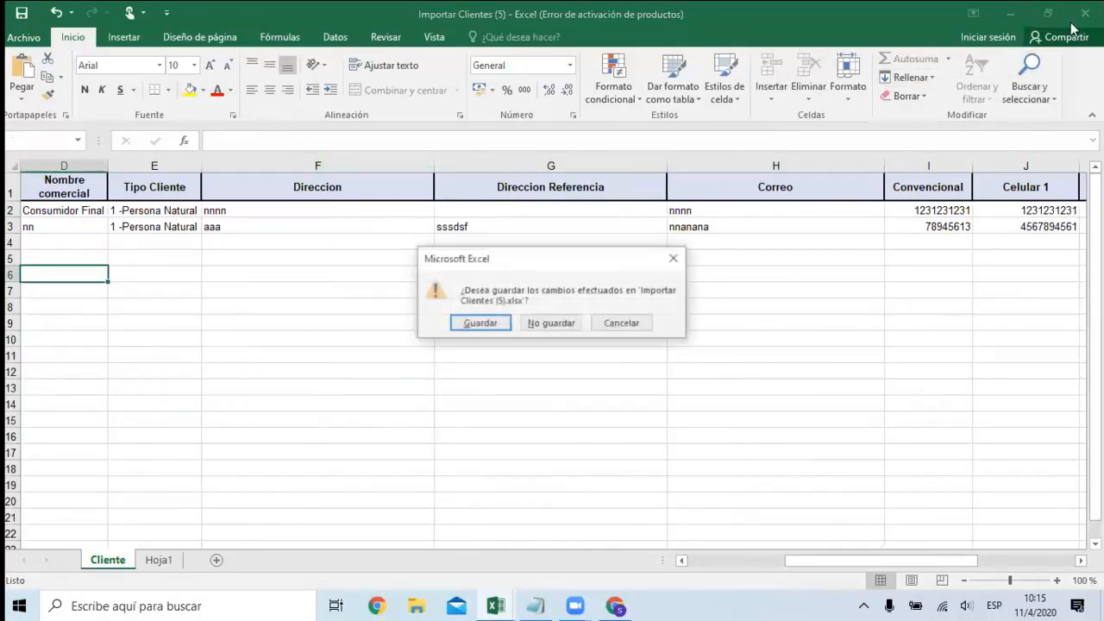
{"action": "left_click", "coordinate": [559, 326]}
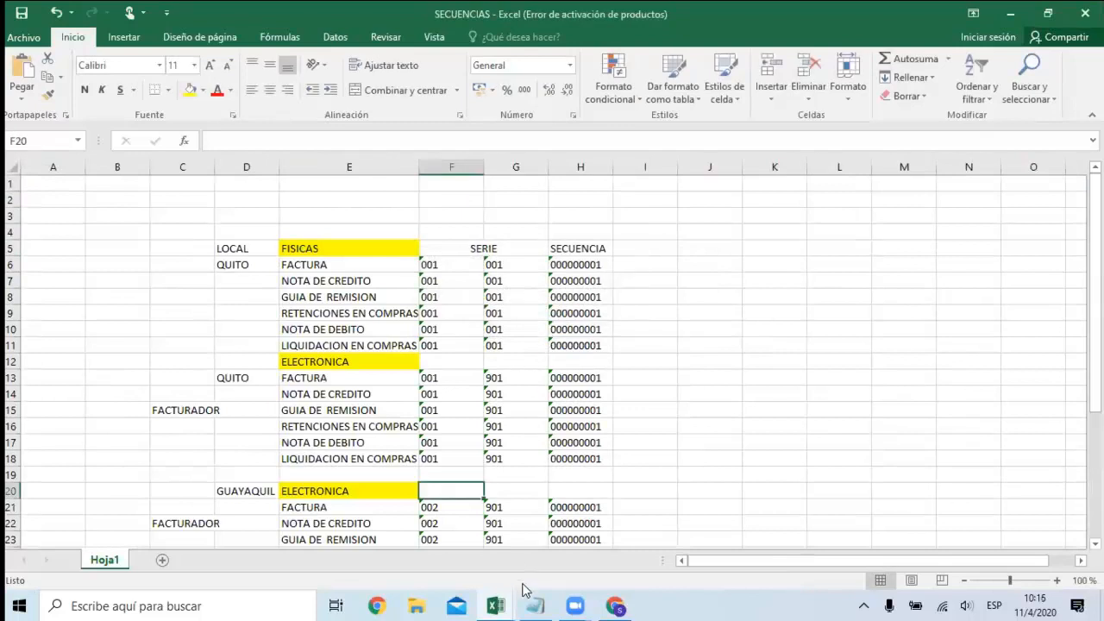
{"action": "left_click", "coordinate": [615, 605]}
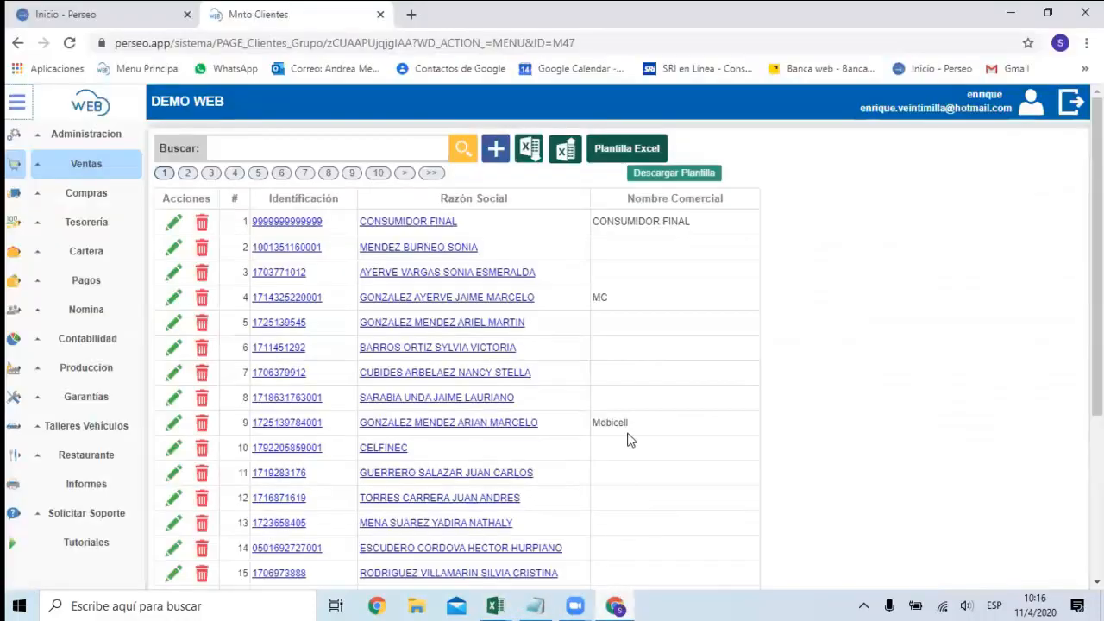
View the customer import dialog and its XLSX file selection, then close both without loading a file.
{"action": "left_click", "coordinate": [564, 153]}
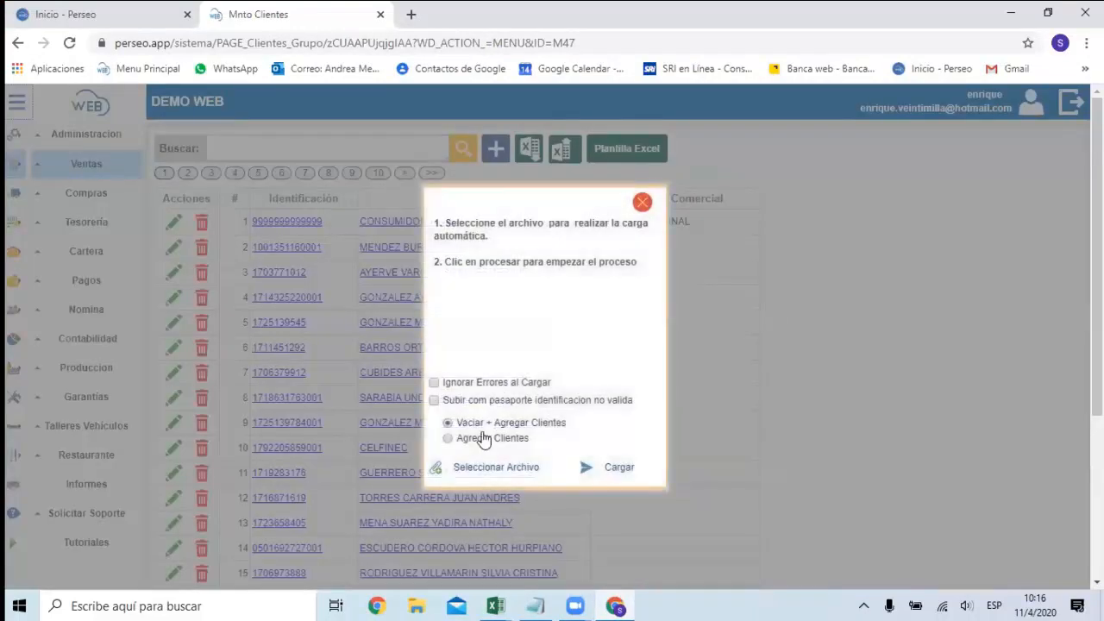
{"action": "left_click", "coordinate": [483, 467]}
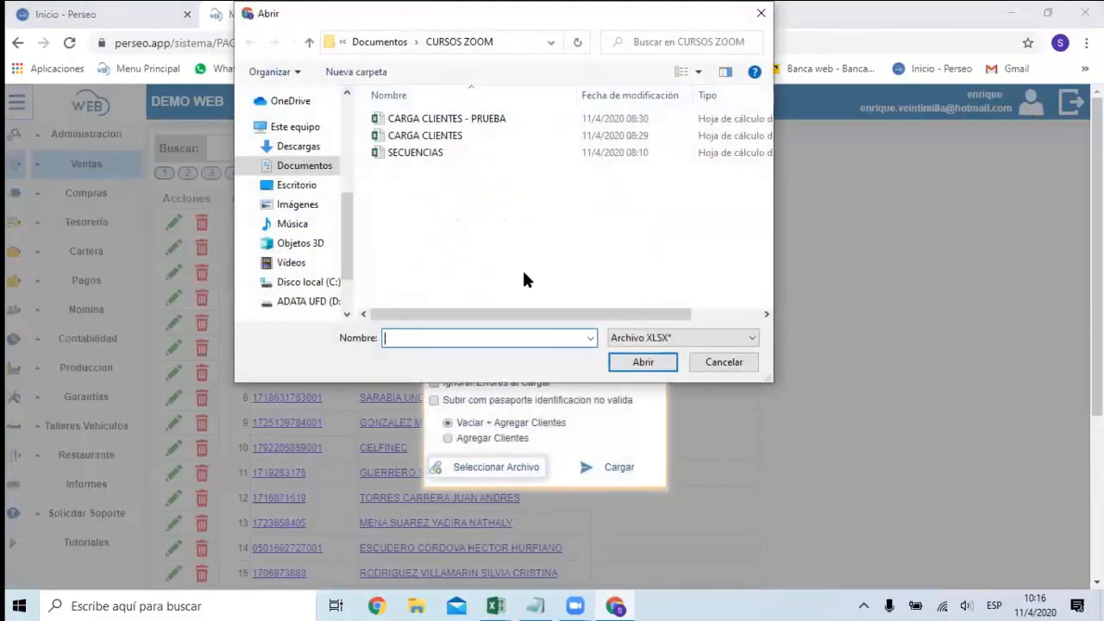
{"action": "left_click", "coordinate": [744, 363]}
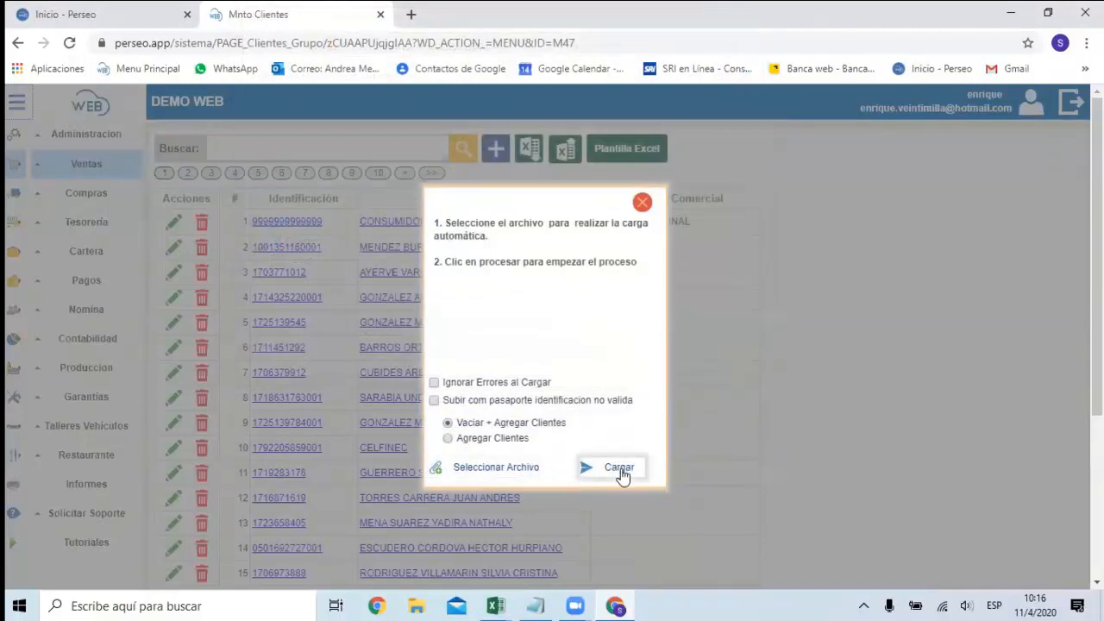
{"action": "left_click", "coordinate": [642, 202]}
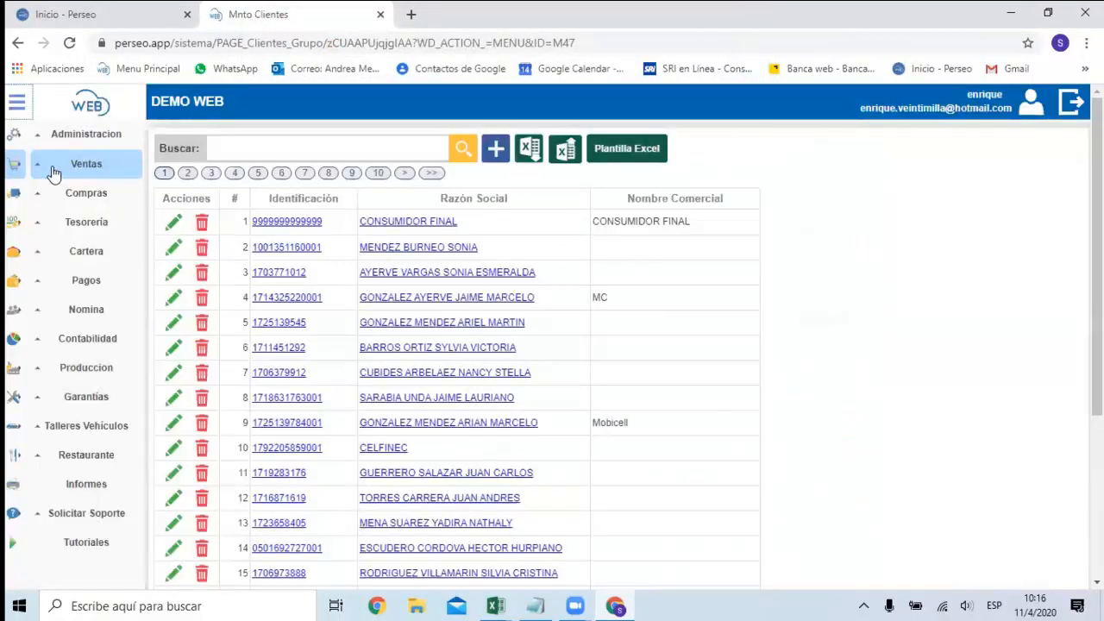
Open the Cajas page of the Tesorería module.
{"action": "left_click", "coordinate": [86, 165]}
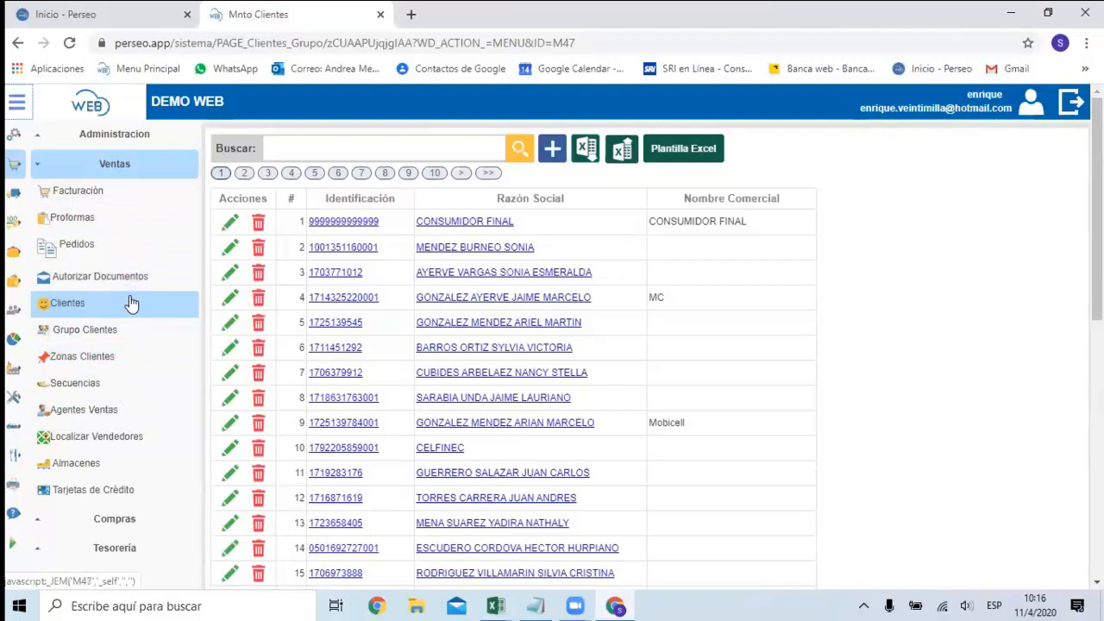
{"action": "scroll", "coordinate": [130, 305], "scroll_direction": "down", "scroll_amount": 1}
{"action": "left_click", "coordinate": [123, 472]}
{"action": "scroll", "coordinate": [124, 478], "scroll_direction": "down", "scroll_amount": 5}
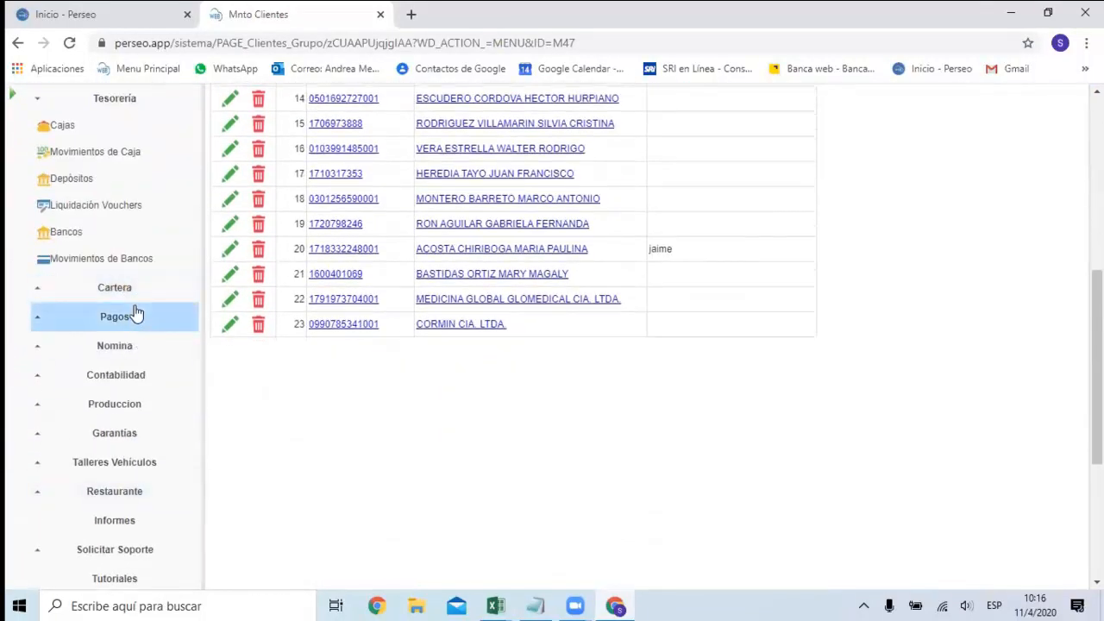
{"action": "left_click", "coordinate": [74, 136]}
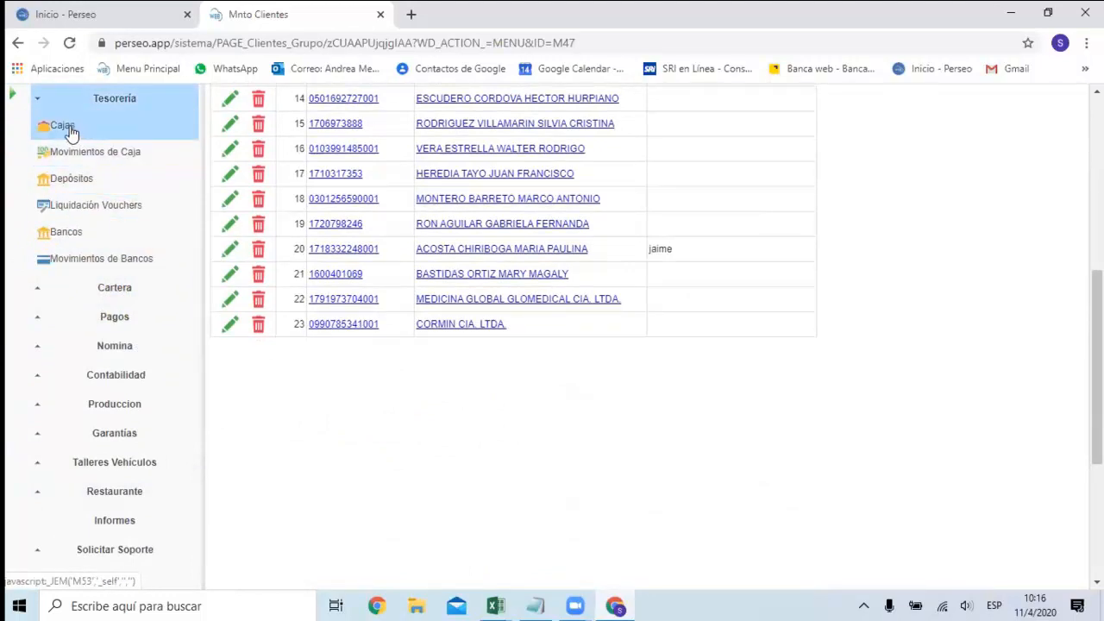
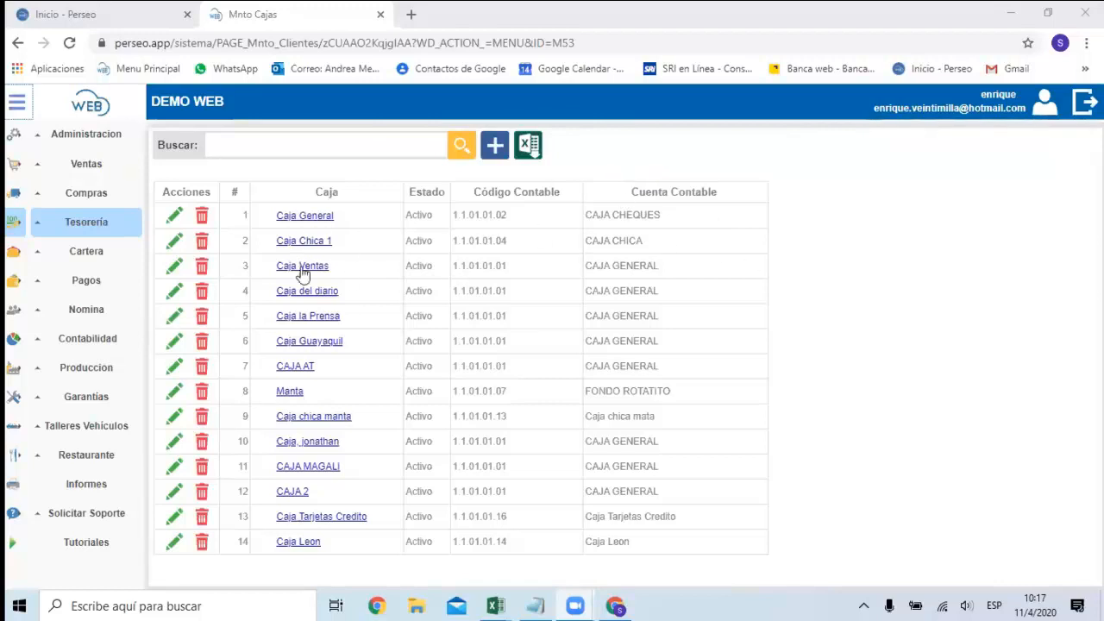
View the blank form for a new caja with its name and account fields, and return to the list without saving.
{"action": "left_click", "coordinate": [494, 145]}
{"action": "left_click", "coordinate": [340, 193]}
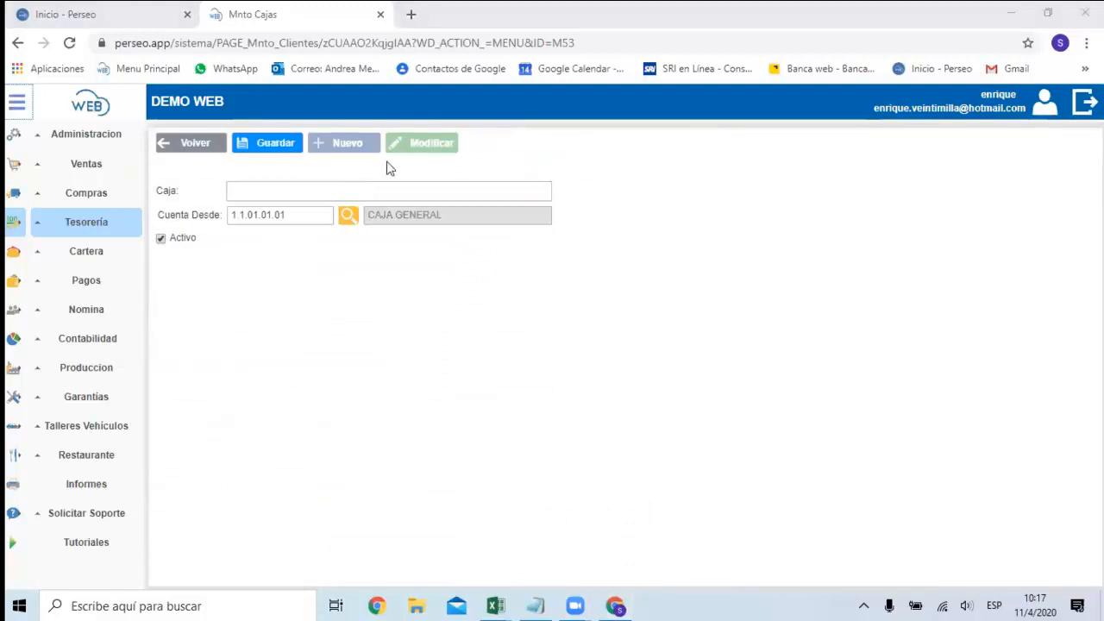
{"action": "left_click", "coordinate": [293, 189]}
{"action": "left_click", "coordinate": [193, 143]}
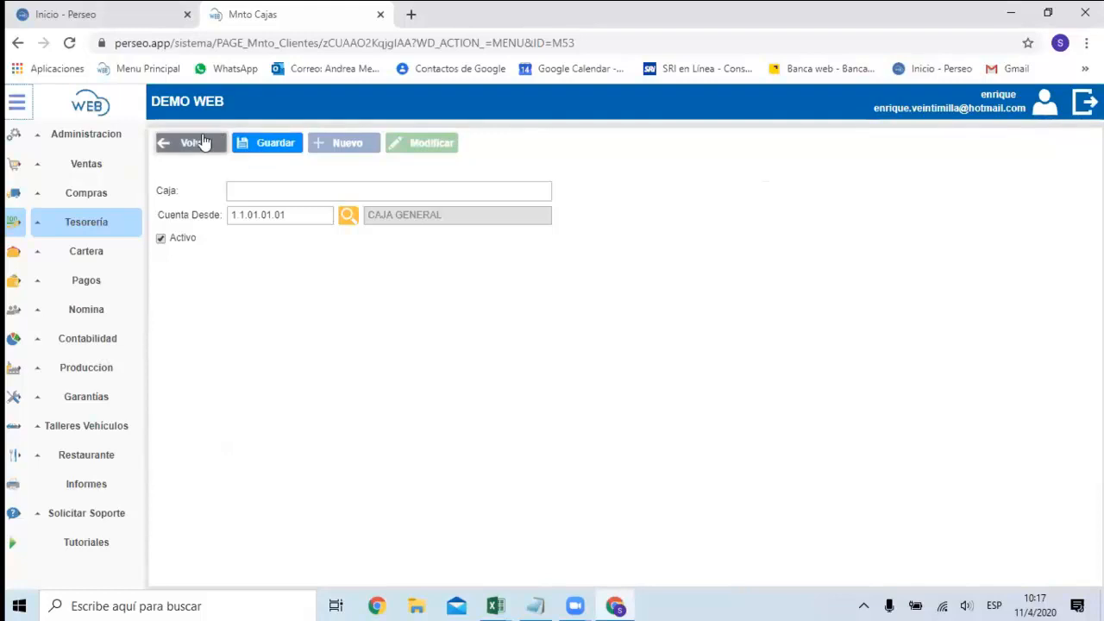
Open the Caja General record for editing, save it without changing its CAJA CHEQUES account, and return to the list.
{"action": "left_click", "coordinate": [175, 216]}
{"action": "left_click", "coordinate": [274, 216]}
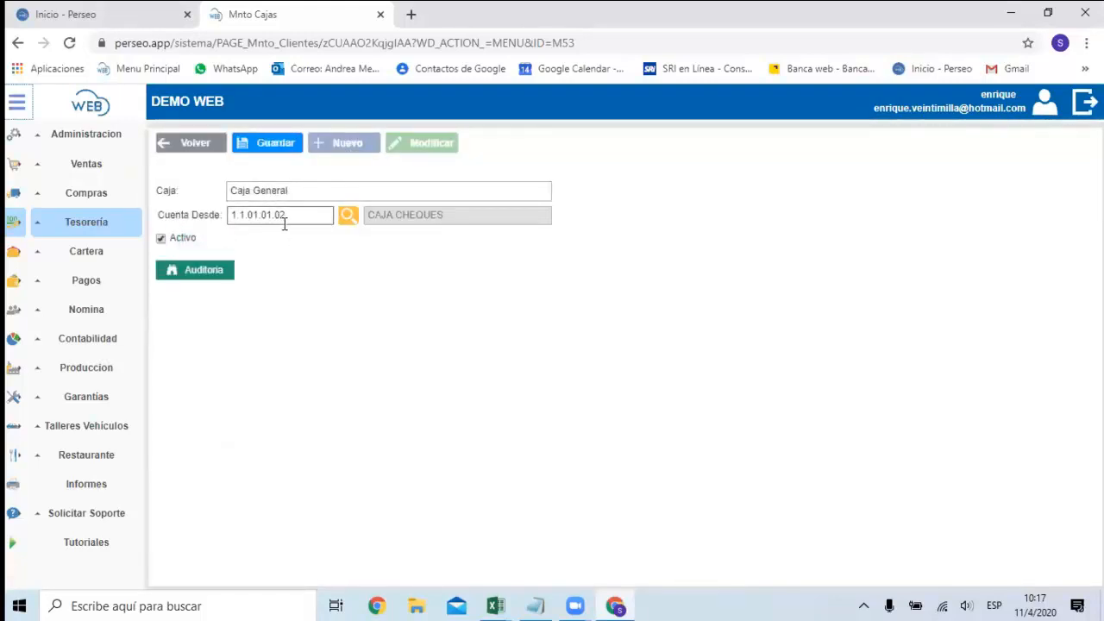
{"action": "left_click", "coordinate": [267, 152]}
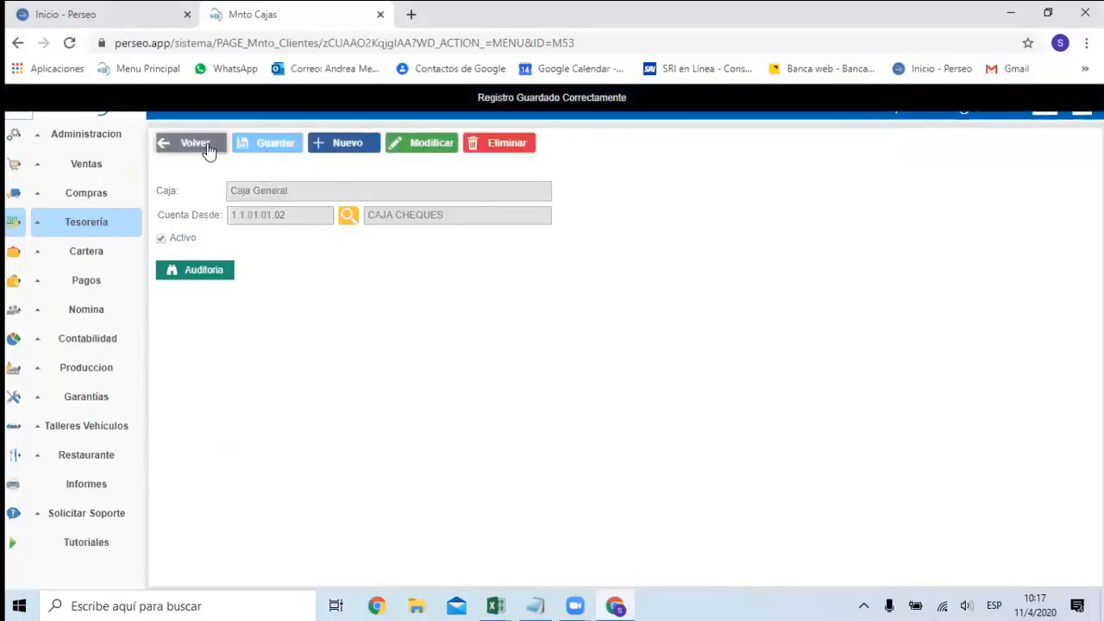
{"action": "left_click", "coordinate": [209, 147]}
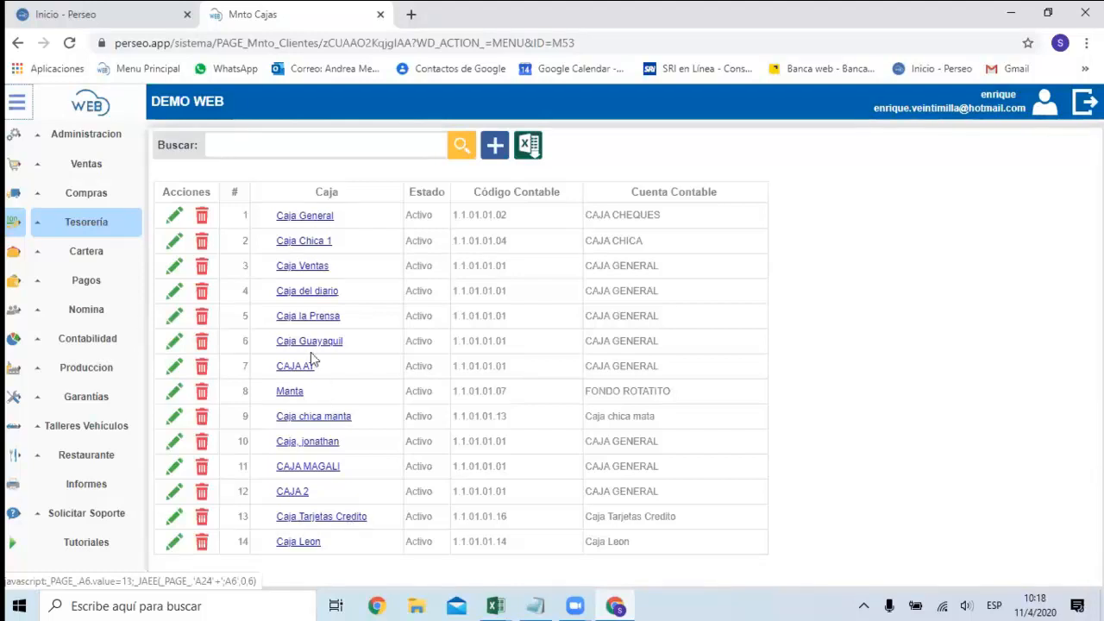
Go to the Bancos page of the Tesorería module and view the blank new bank form, returning to the list without saving.
{"action": "left_click", "coordinate": [104, 197]}
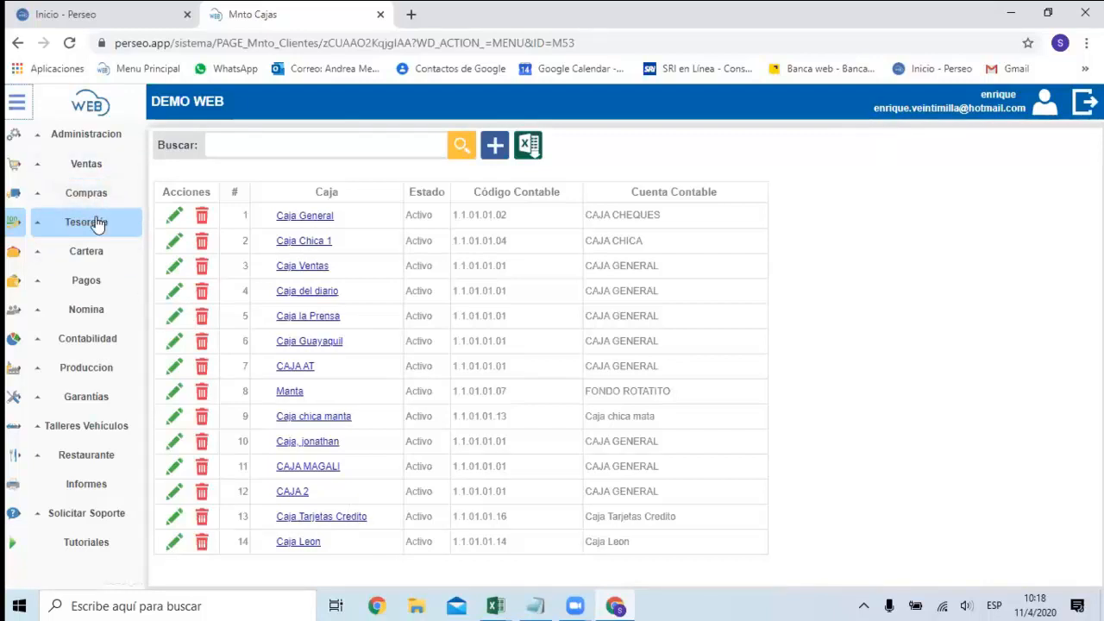
{"action": "left_click", "coordinate": [96, 221]}
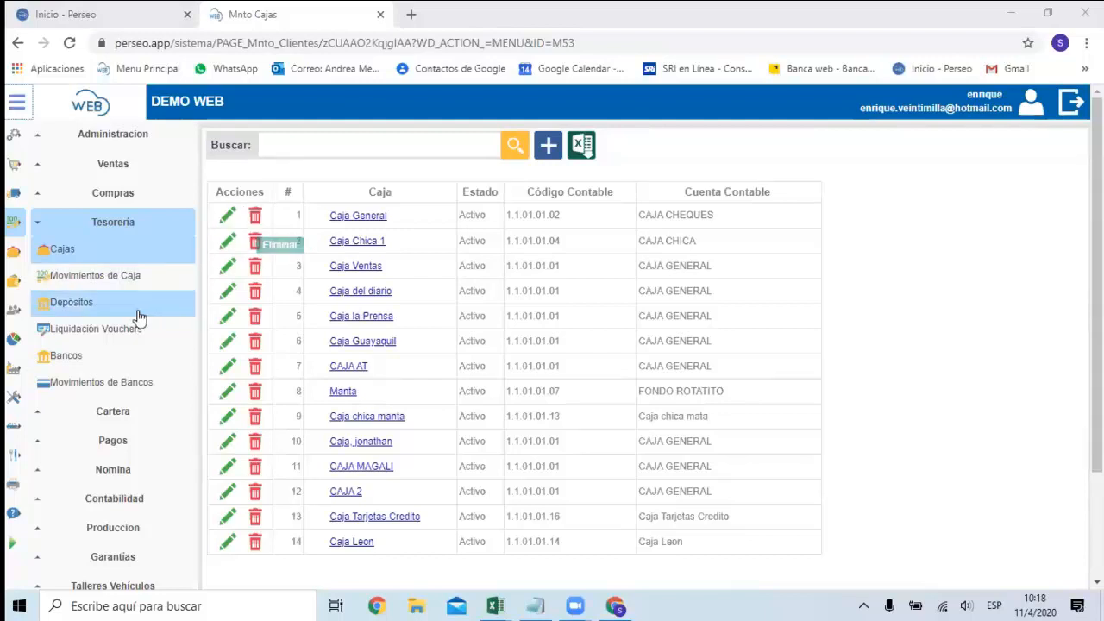
{"action": "left_click", "coordinate": [79, 356]}
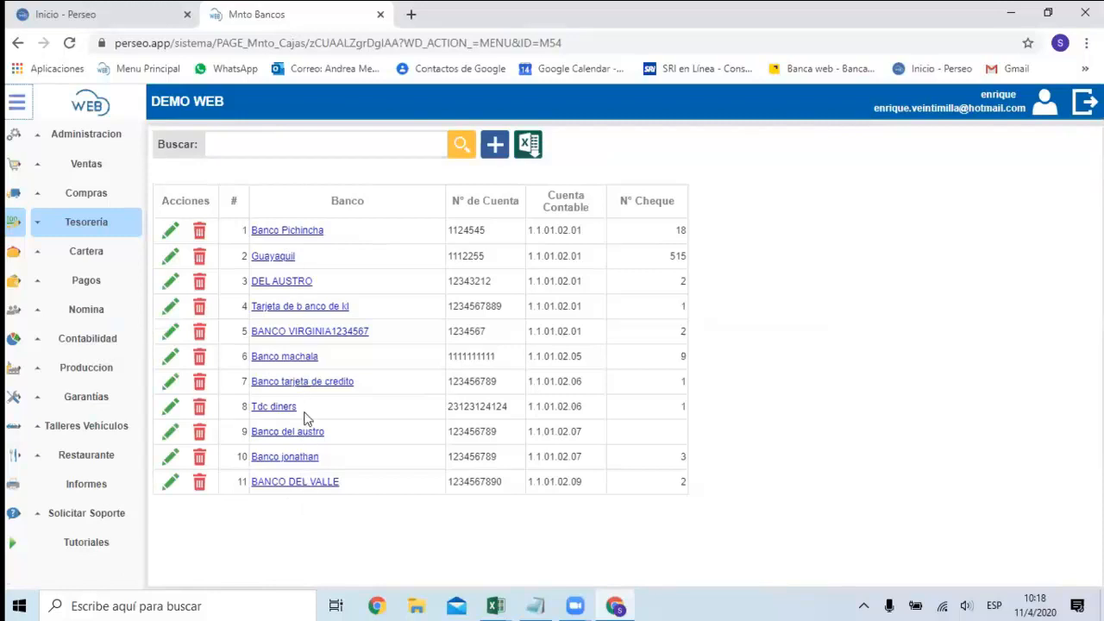
{"action": "left_click", "coordinate": [492, 158]}
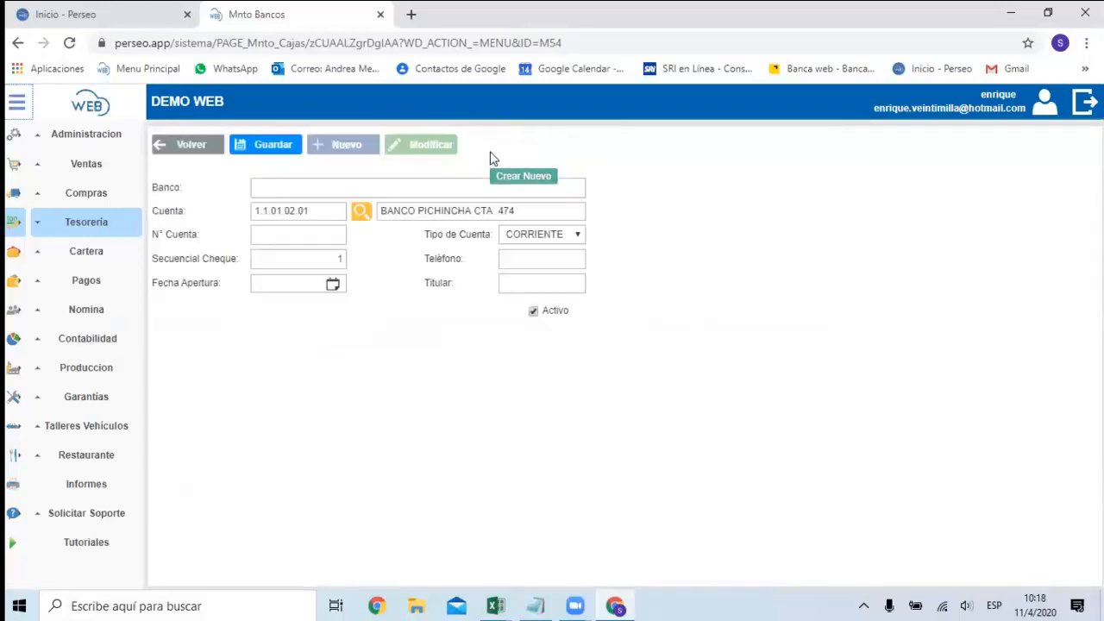
{"action": "left_click", "coordinate": [163, 146]}
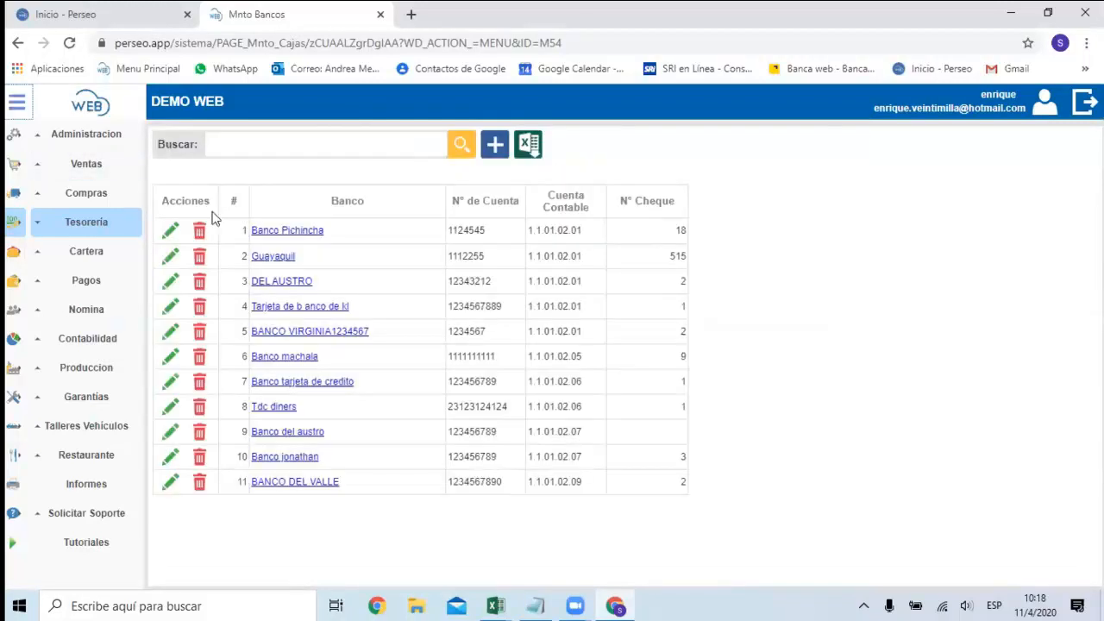
Open the Banco Pichincha record for editing, go through its account number, account type, phone and cheque sequence fields, and save it.
{"action": "left_click", "coordinate": [170, 230]}
{"action": "left_click", "coordinate": [320, 233]}
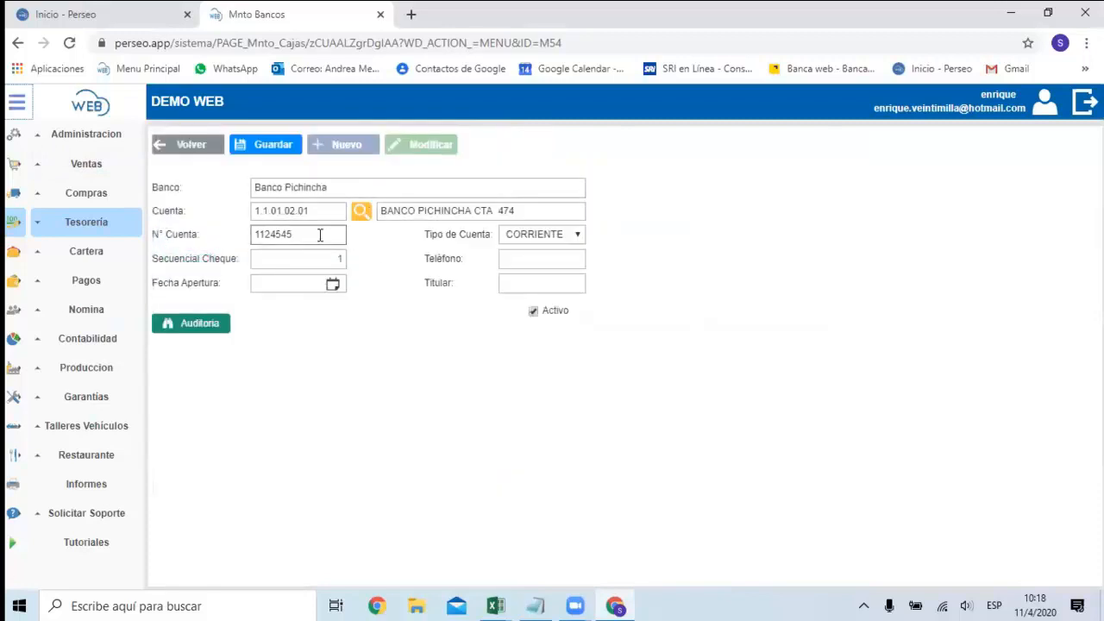
{"action": "left_click", "coordinate": [551, 241]}
{"action": "left_click", "coordinate": [512, 257]}
{"action": "left_click", "coordinate": [297, 260]}
{"action": "left_click", "coordinate": [274, 149]}
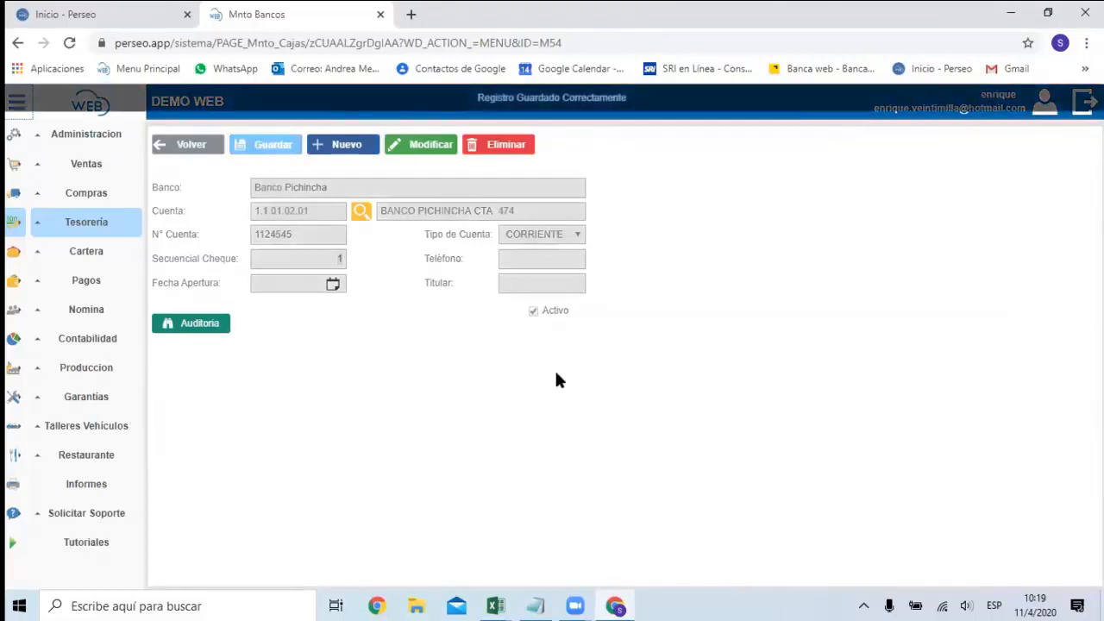
Open the Agentes Ventas page of the Ventas module, look through the agents list, and start a new sales agent record.
{"action": "left_click", "coordinate": [106, 167]}
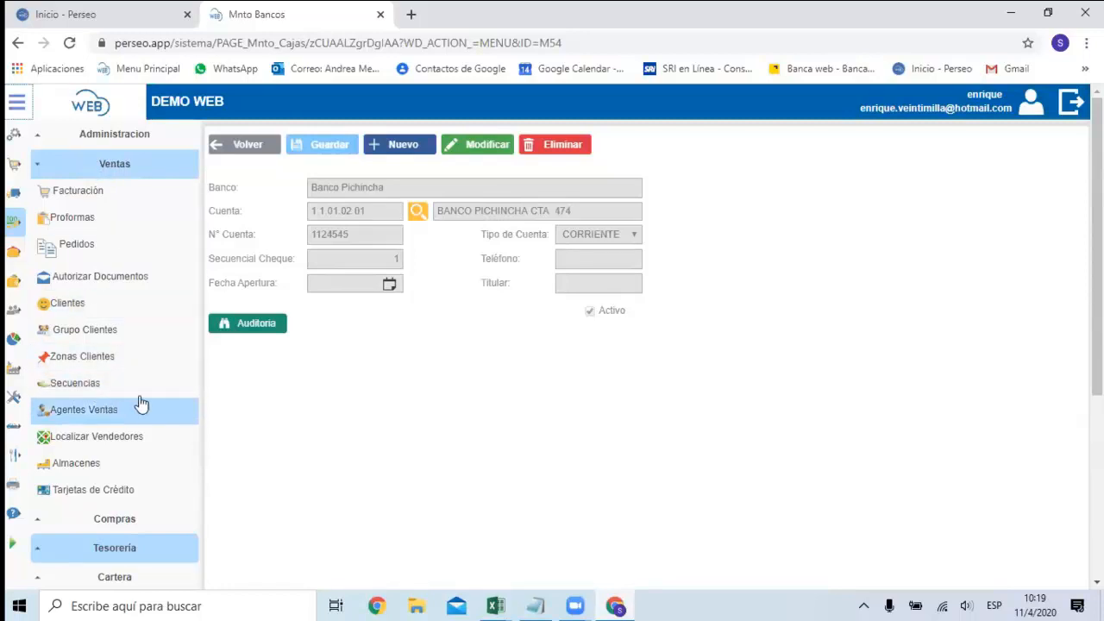
{"action": "left_click", "coordinate": [100, 412]}
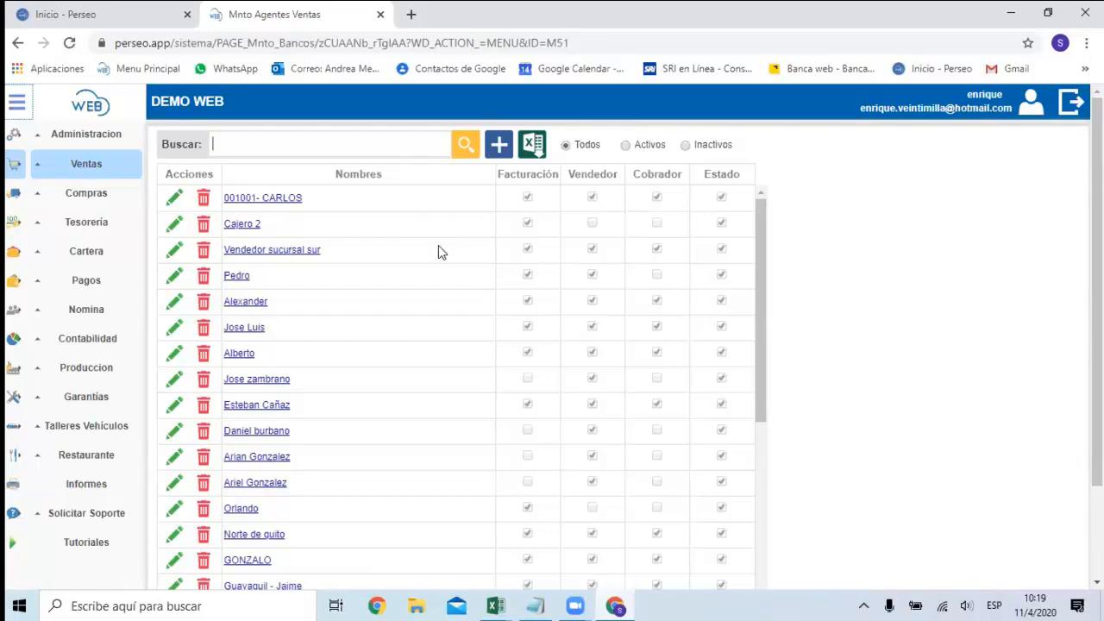
{"action": "scroll", "coordinate": [438, 290], "scroll_direction": "down", "scroll_amount": 4}
{"action": "scroll", "coordinate": [442, 290], "scroll_direction": "down", "scroll_amount": 1}
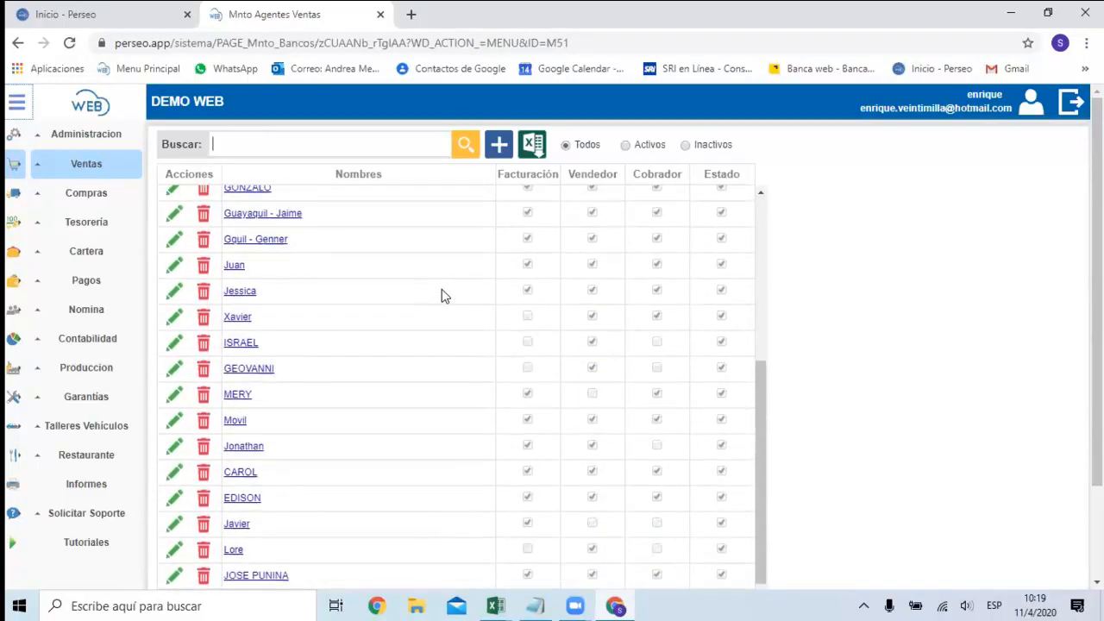
{"action": "scroll", "coordinate": [441, 289], "scroll_direction": "up", "scroll_amount": 3}
{"action": "scroll", "coordinate": [442, 284], "scroll_direction": "up", "scroll_amount": 1}
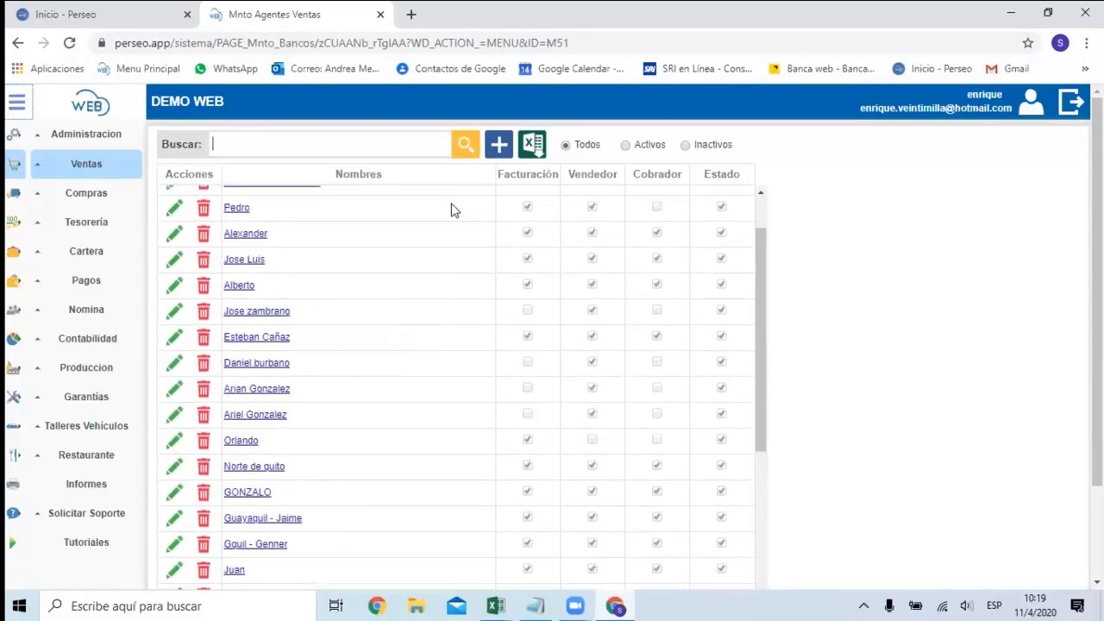
{"action": "scroll", "coordinate": [497, 296], "scroll_direction": "up", "scroll_amount": 2}
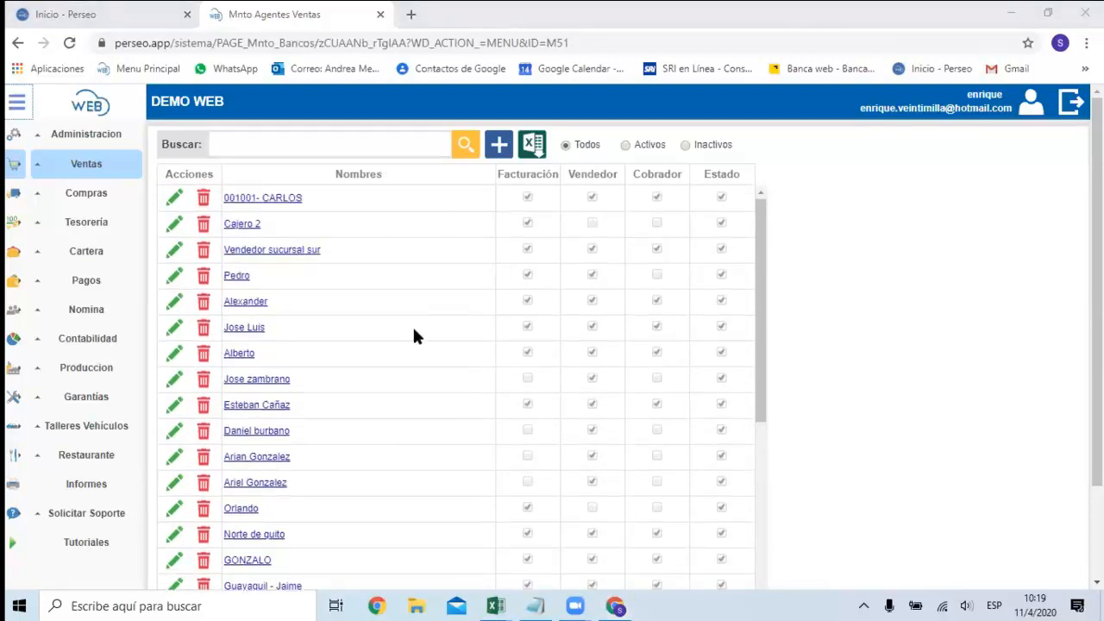
{"action": "left_click", "coordinate": [499, 148]}
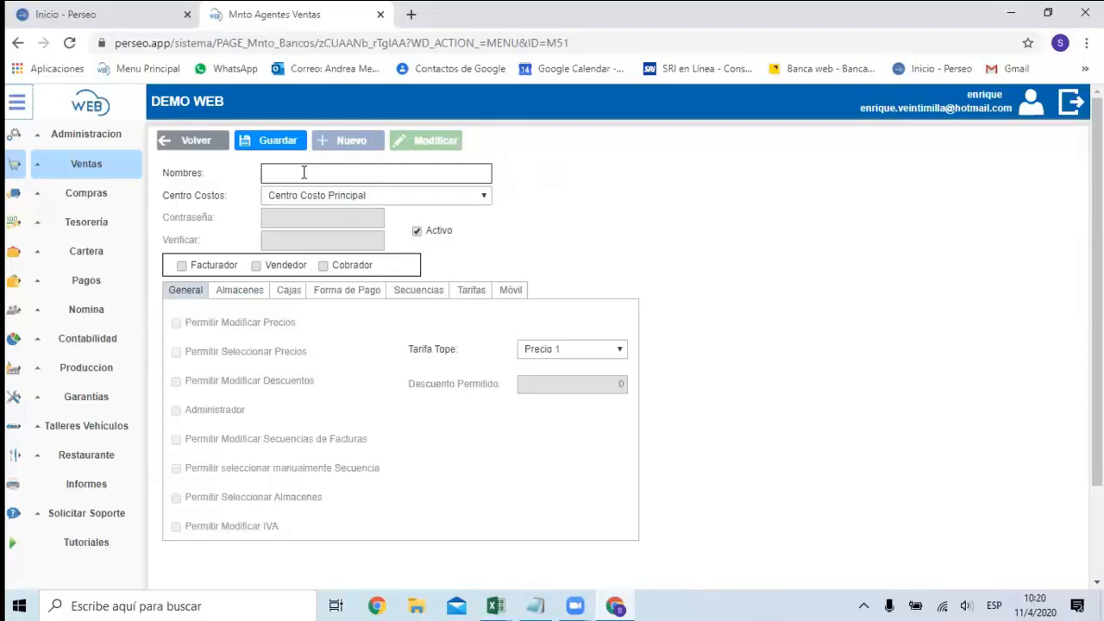
Switch to the SECUENCIAS workbook in Excel and examine the Quito electronic invoice series and its FACTURADOR entry.
{"action": "left_click", "coordinate": [496, 603]}
{"action": "left_click", "coordinate": [496, 535]}
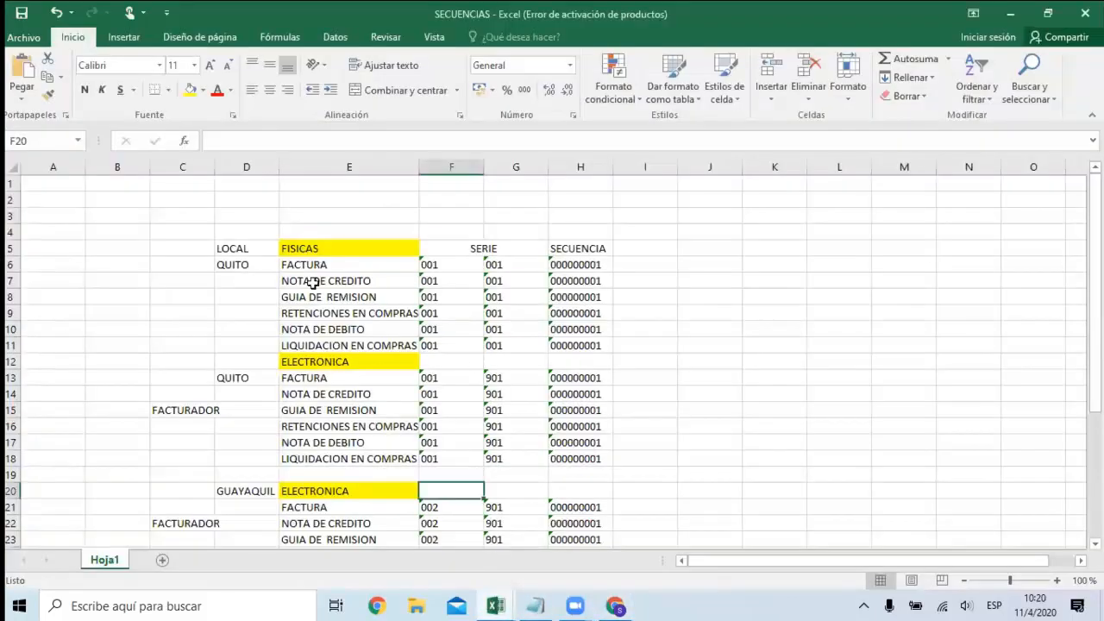
{"action": "left_click", "coordinate": [250, 280]}
{"action": "left_click", "coordinate": [245, 373]}
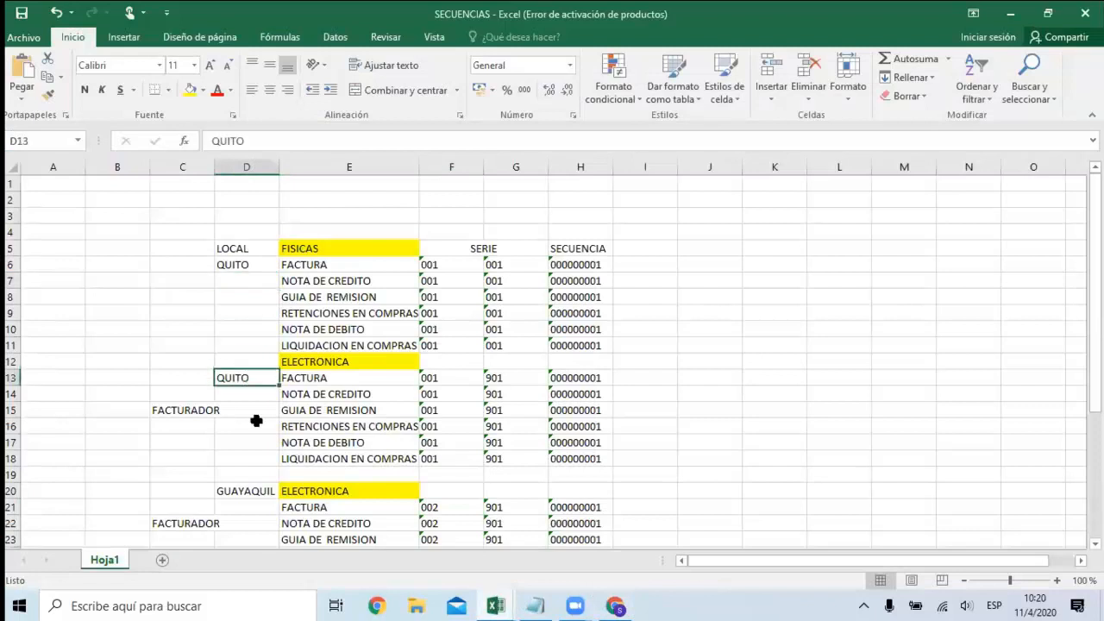
{"action": "left_click", "coordinate": [195, 407]}
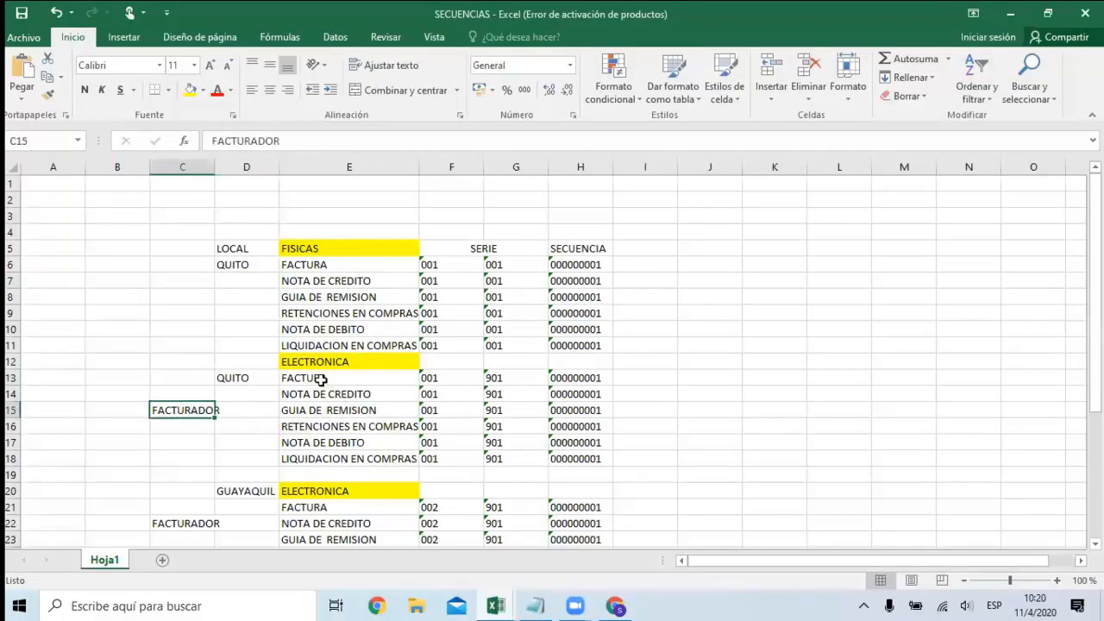
{"action": "left_click", "coordinate": [476, 378]}
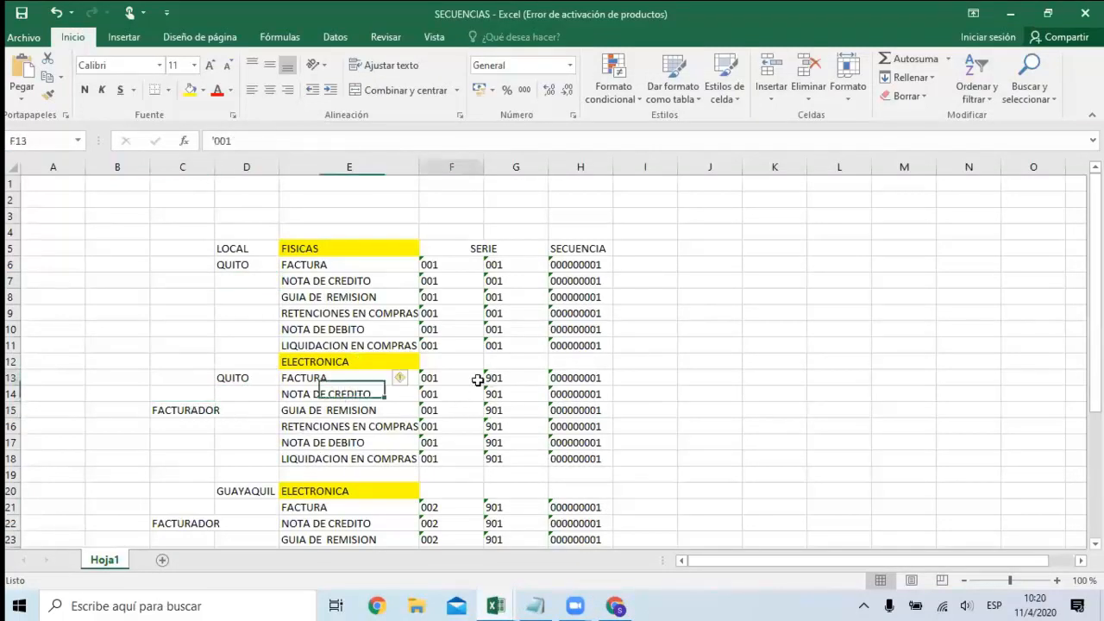
{"action": "left_click", "coordinate": [371, 377]}
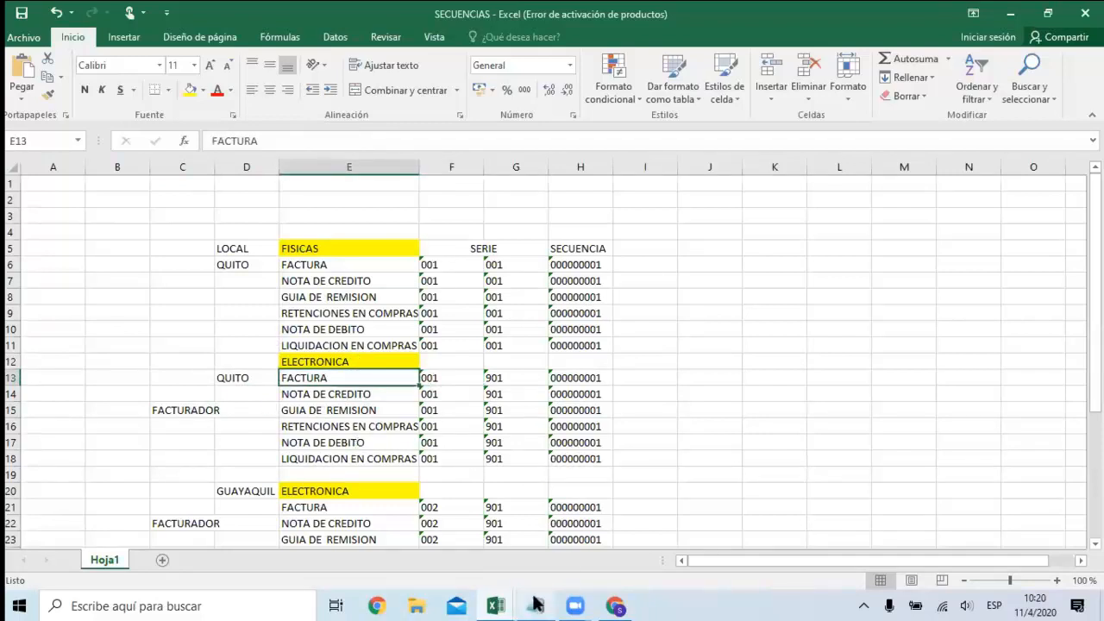
Back in Perseo Web, name the new sales agent with the series prefix 001901 followed by the agent's first name.
{"action": "left_click", "coordinate": [615, 605]}
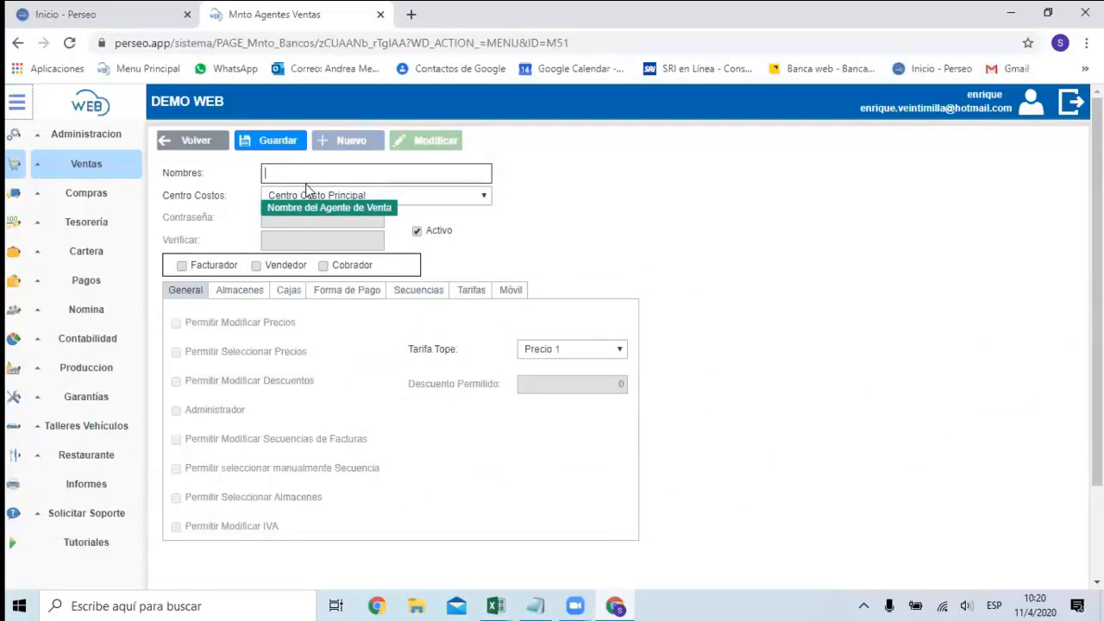
{"action": "type", "text": "0"}
{"action": "type", "text": "Jose"}
{"action": "key", "text": "Left"}
{"action": "key", "text": "Left"}
{"action": "key", "text": "Left"}
{"action": "key", "text": "Left"}
{"action": "key", "text": "Left"}
{"action": "key", "text": "Left"}
{"action": "key", "text": "Left"}
{"action": "key", "text": "Left"}
{"action": "left_click", "coordinate": [326, 174]}
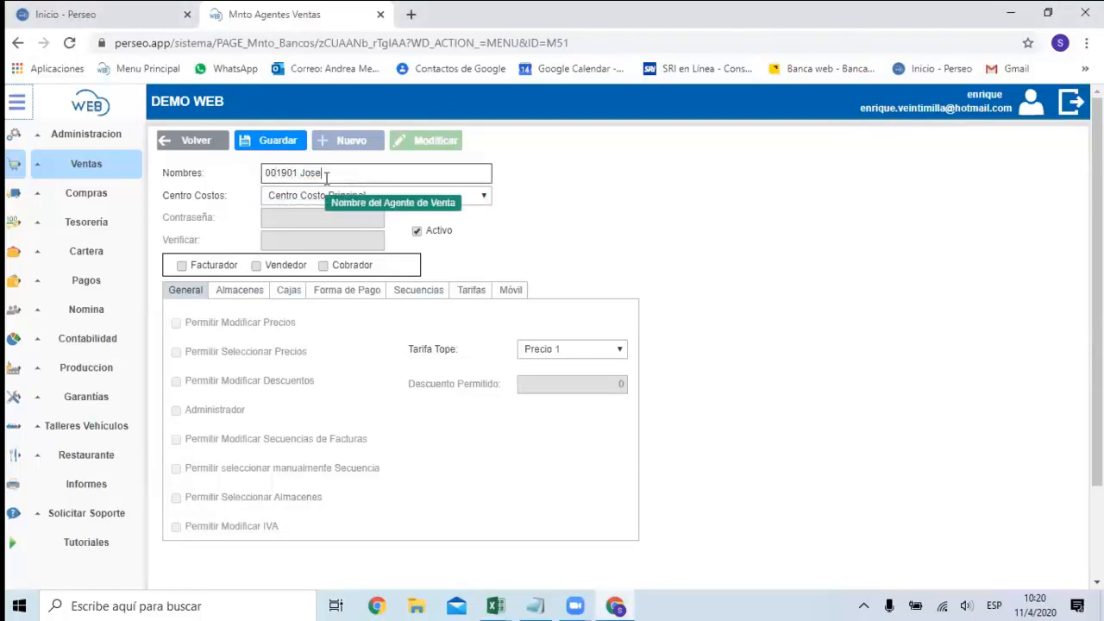
{"action": "left_click", "coordinate": [300, 173]}
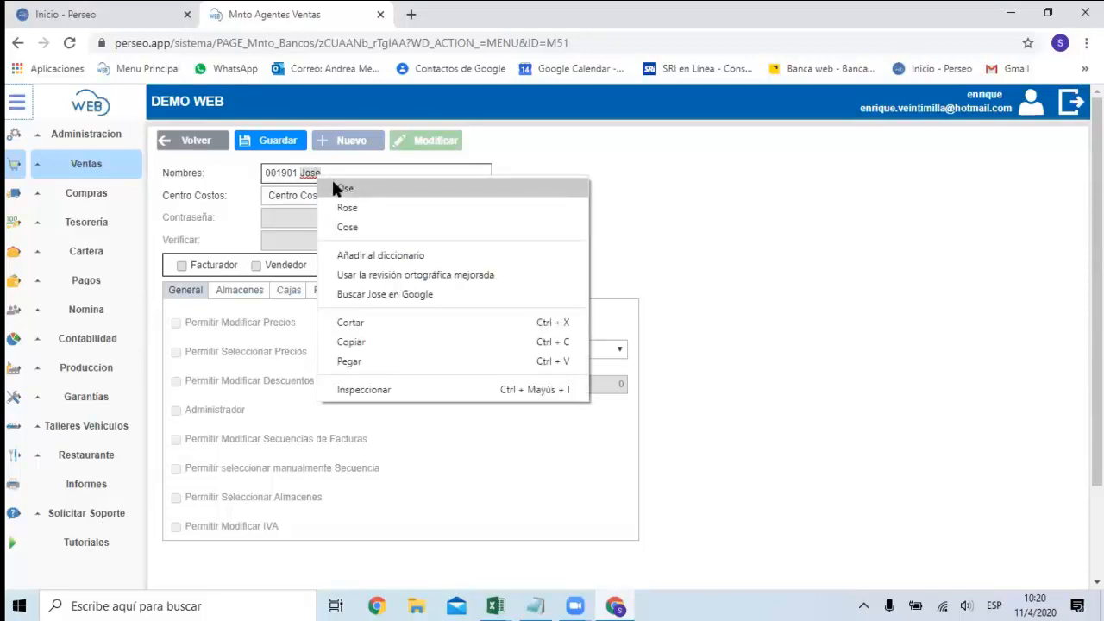
{"action": "left_click", "coordinate": [680, 204]}
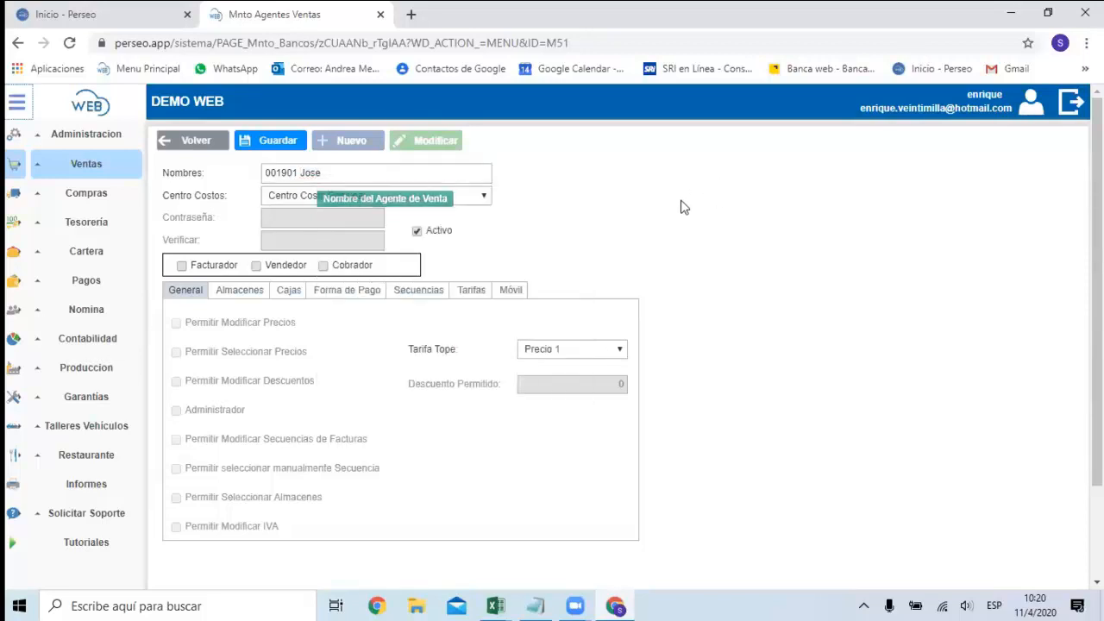
Keep Centro Costo Principal as the agent's cost centre and enable the Facturador, Vendedor and Cobrador roles.
{"action": "left_click", "coordinate": [312, 197]}
{"action": "left_click", "coordinate": [312, 197]}
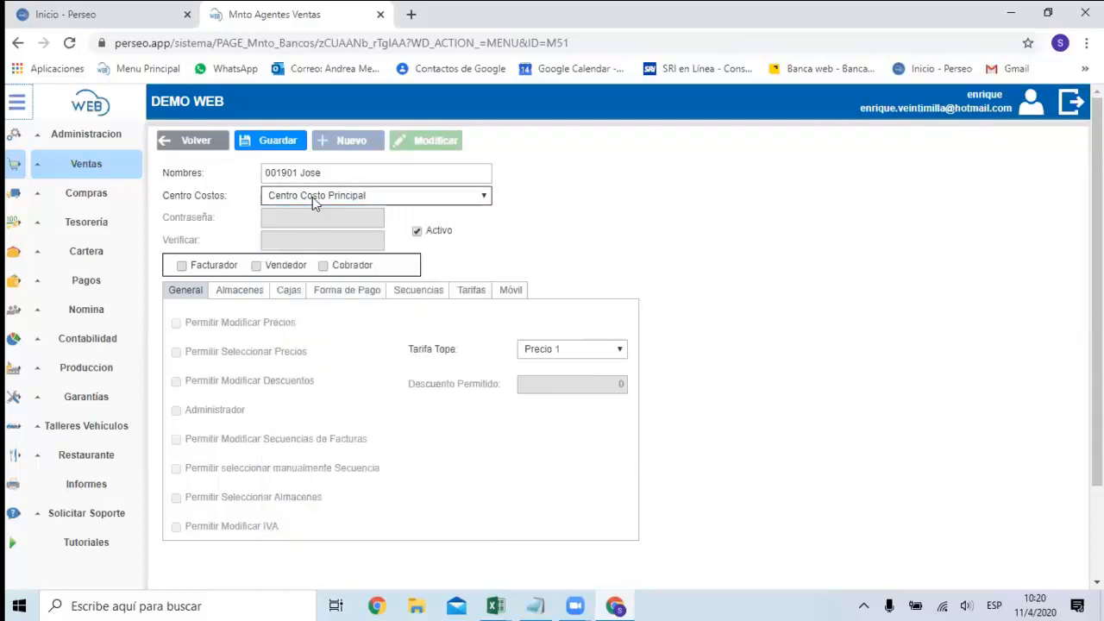
{"action": "left_click", "coordinate": [207, 269]}
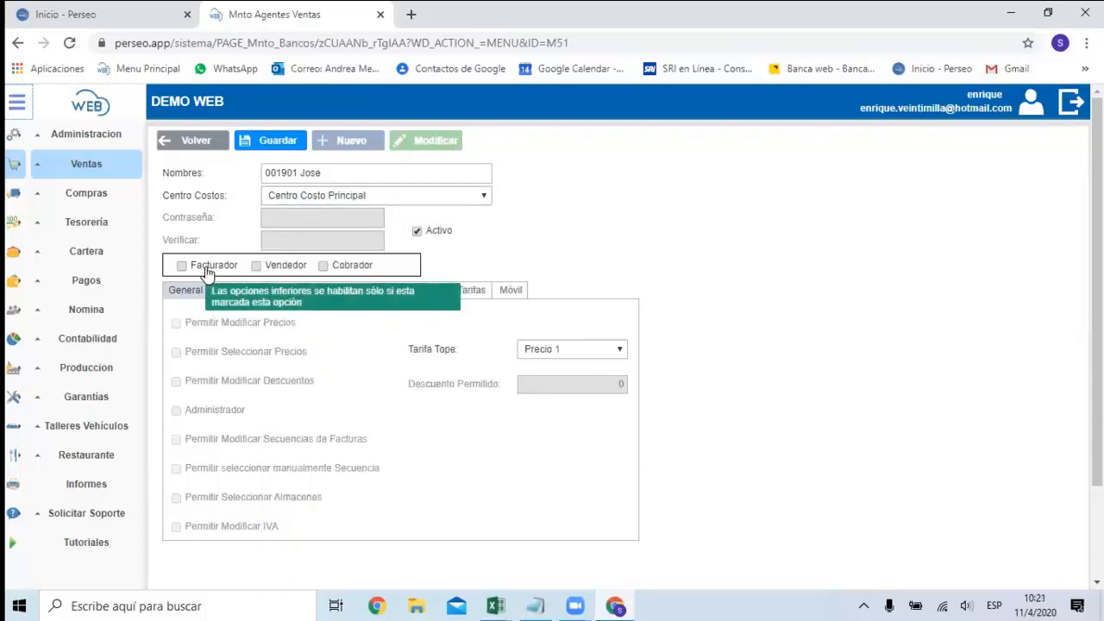
{"action": "left_click", "coordinate": [259, 265]}
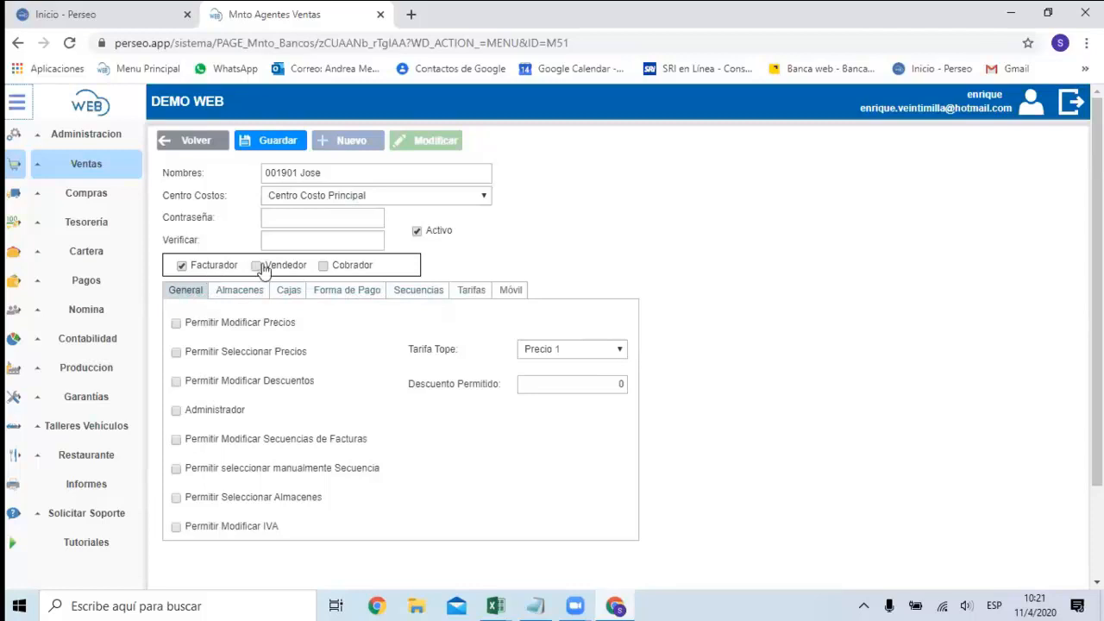
{"action": "left_click", "coordinate": [354, 265]}
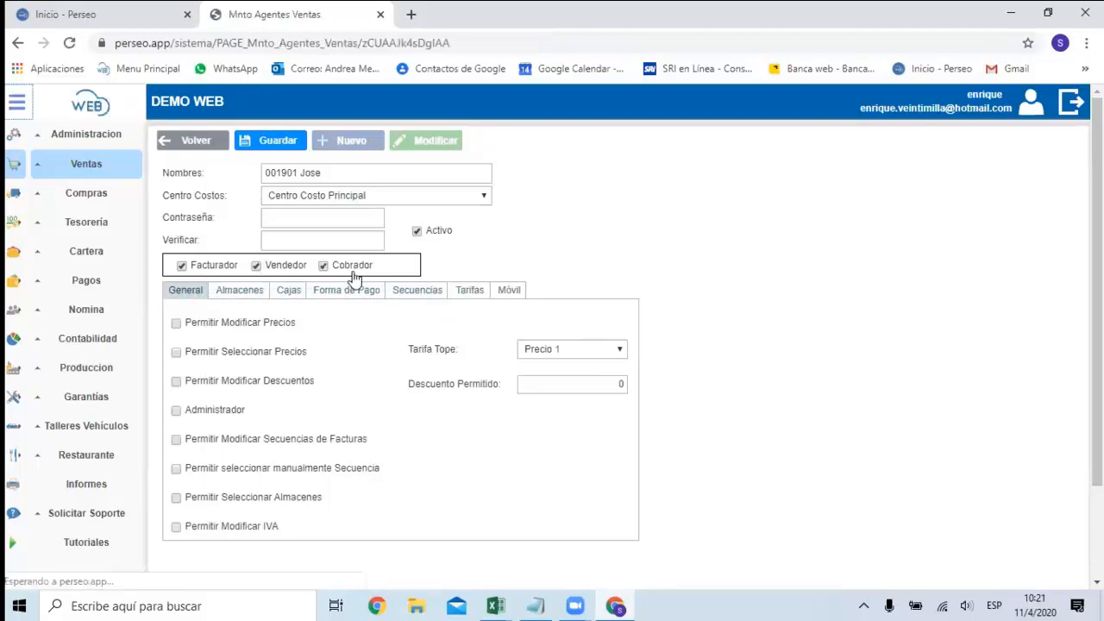
Enter the agent's password in Contraseña and repeat it in Verificar.
{"action": "left_click", "coordinate": [337, 220]}
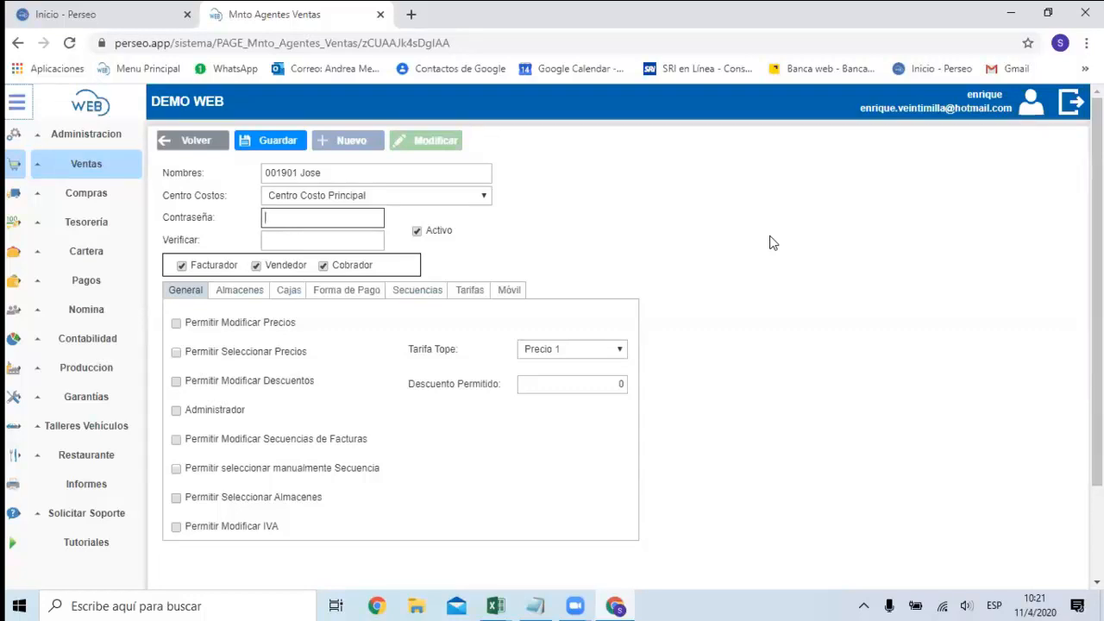
{"action": "type", "text": "123"}
{"action": "left_click", "coordinate": [268, 244]}
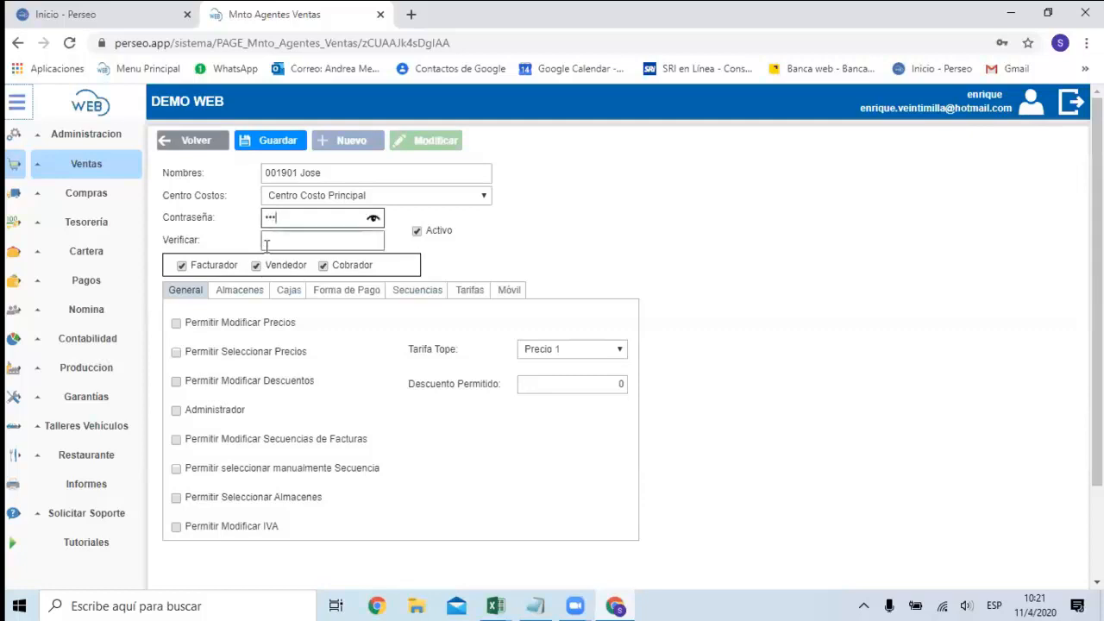
{"action": "type", "text": "123"}
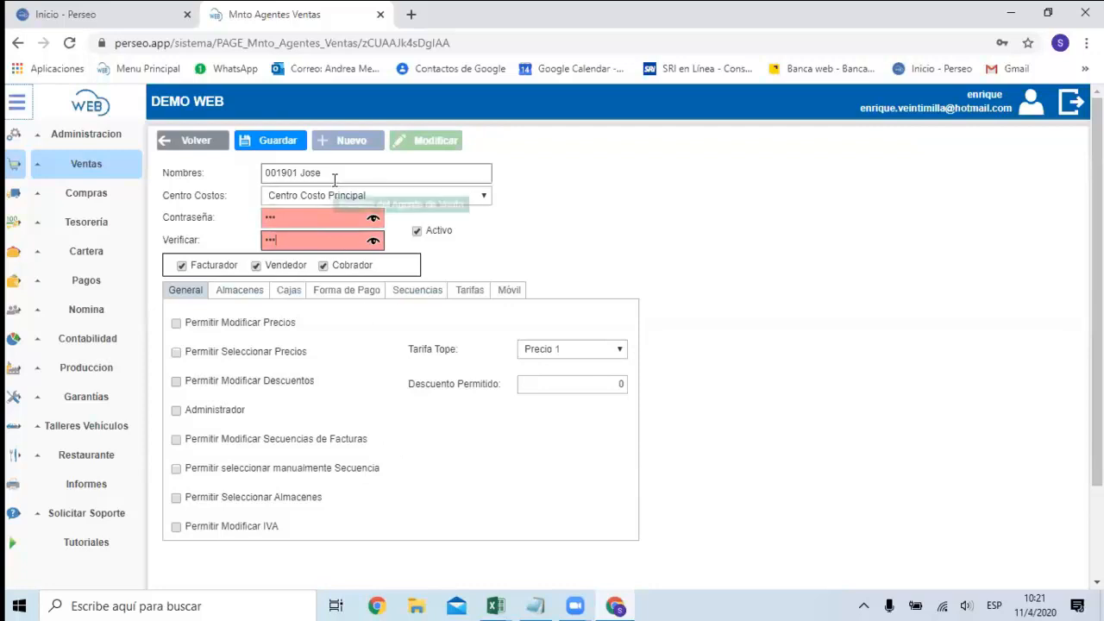
{"action": "scroll", "coordinate": [293, 382], "scroll_direction": "down", "scroll_amount": 2}
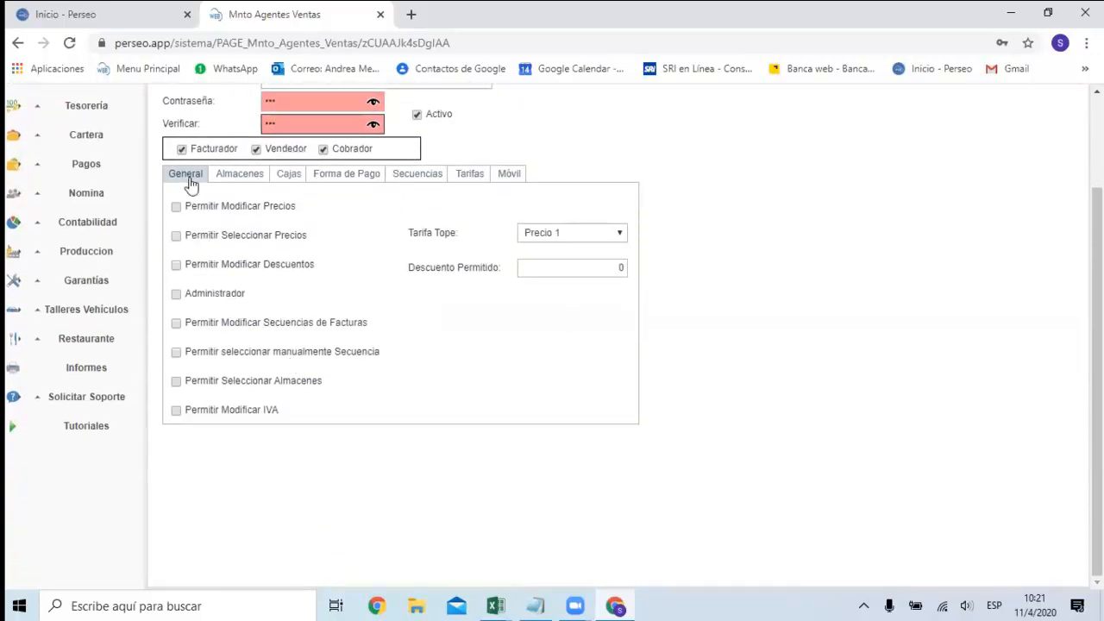
Enable Permitir Modificar Precios for the agent, keeping Precio 1 as the Tarifa Tope.
{"action": "left_click", "coordinate": [225, 212]}
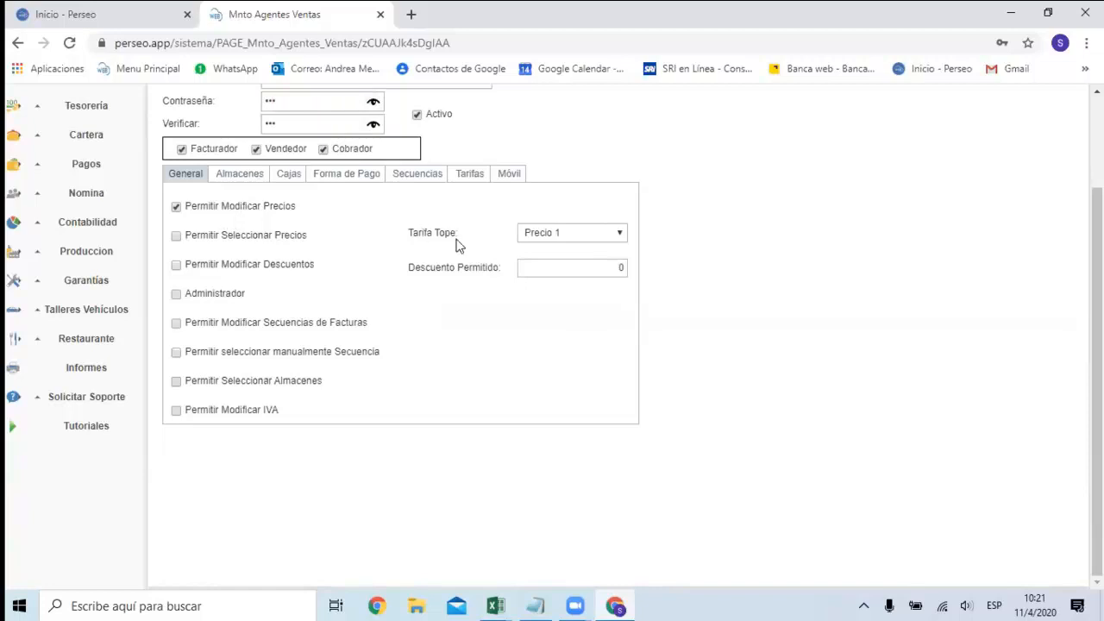
{"action": "left_click", "coordinate": [619, 237]}
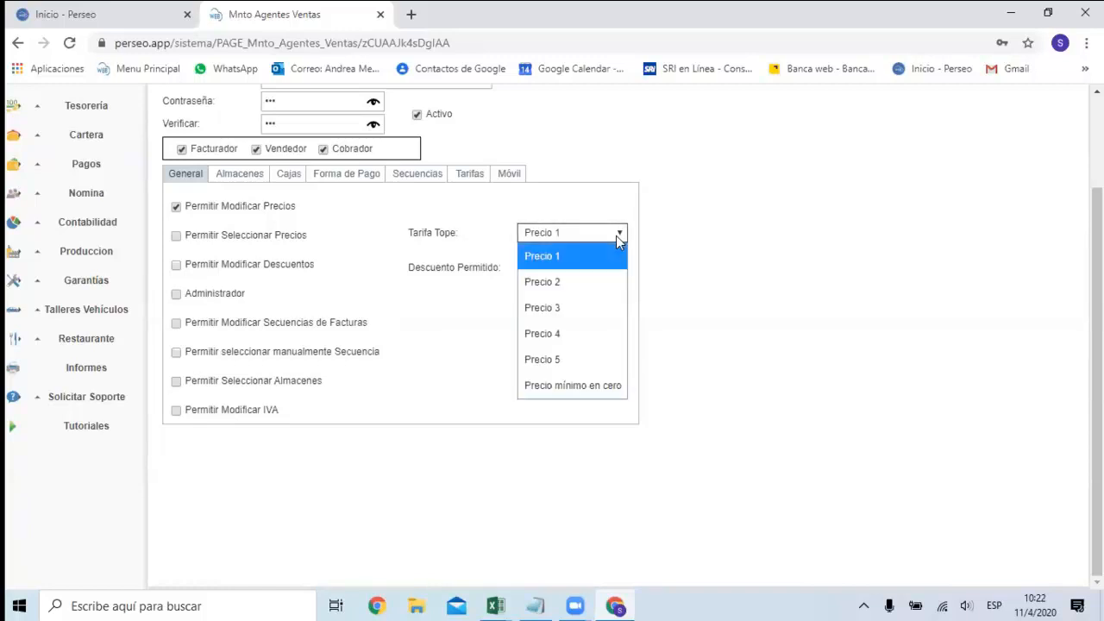
{"action": "left_click", "coordinate": [618, 238]}
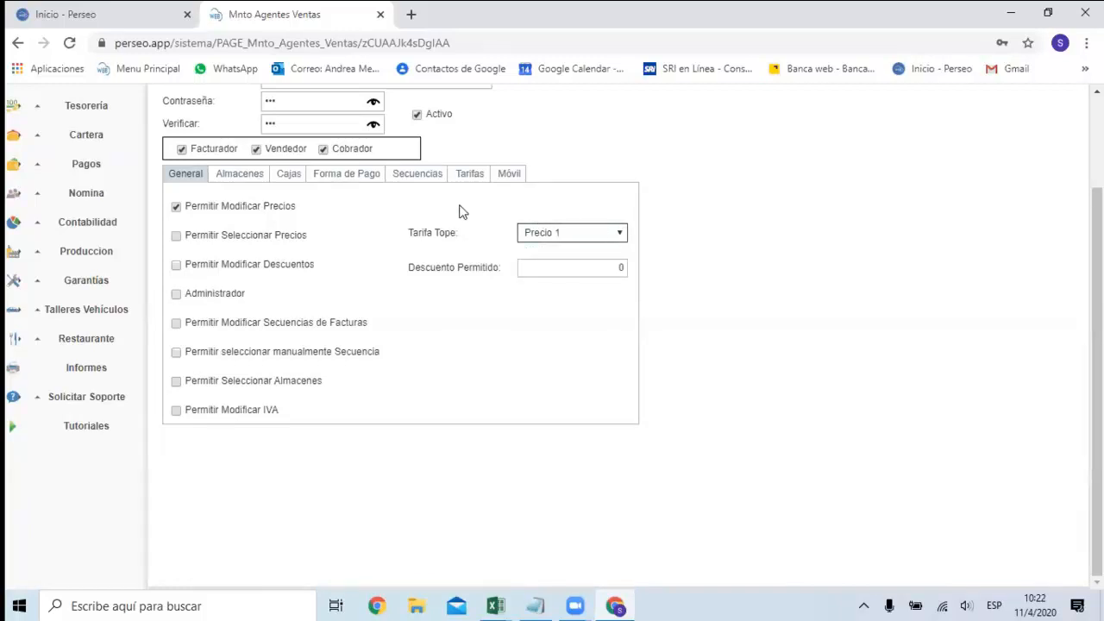
{"action": "left_click", "coordinate": [281, 211]}
{"action": "left_click", "coordinate": [280, 210]}
{"action": "left_click", "coordinate": [259, 242]}
{"action": "left_click", "coordinate": [259, 242]}
{"action": "left_click", "coordinate": [249, 209]}
{"action": "left_click", "coordinate": [264, 218]}
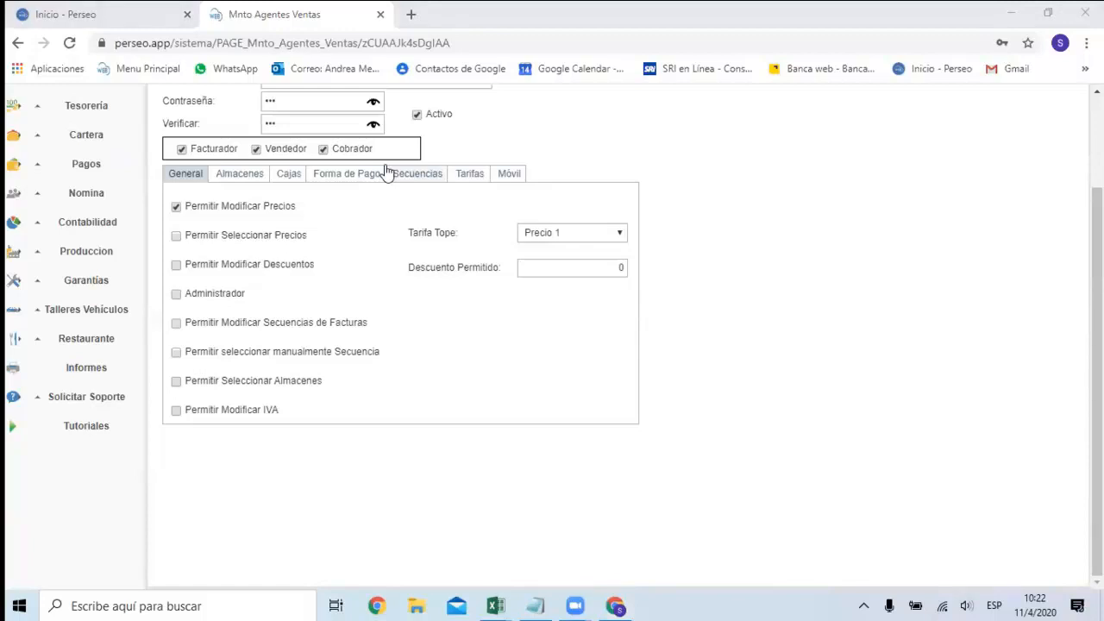
Enable Permitir Seleccionar Precios and review the Tarifa Tope options, leaving Precio 1 selected.
{"action": "left_click", "coordinate": [249, 239]}
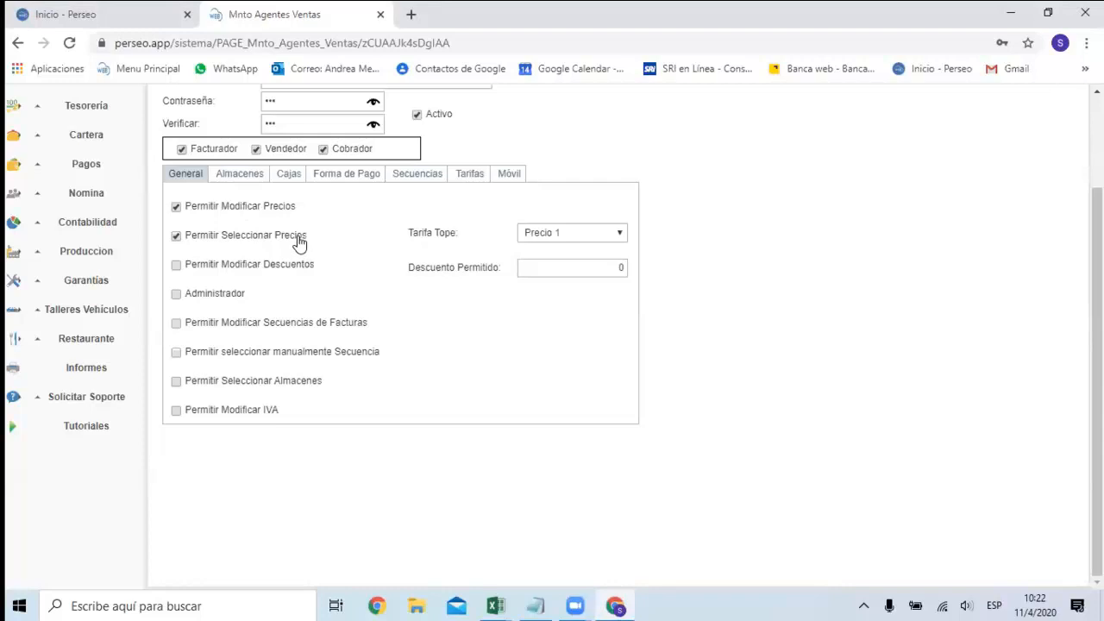
{"action": "left_click", "coordinate": [619, 235]}
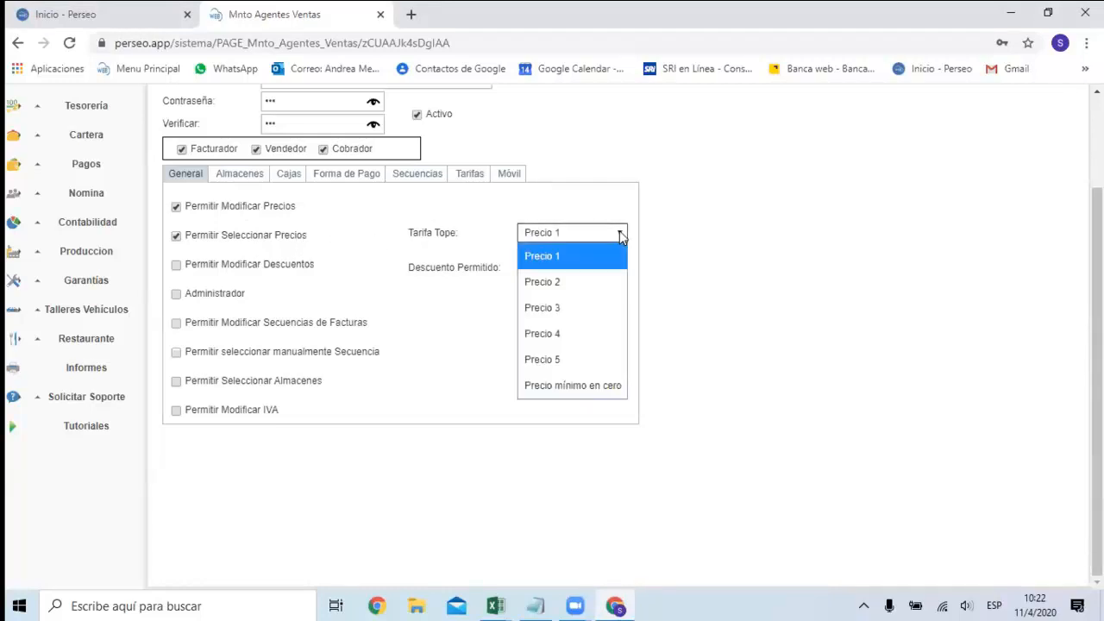
{"action": "left_click", "coordinate": [619, 234]}
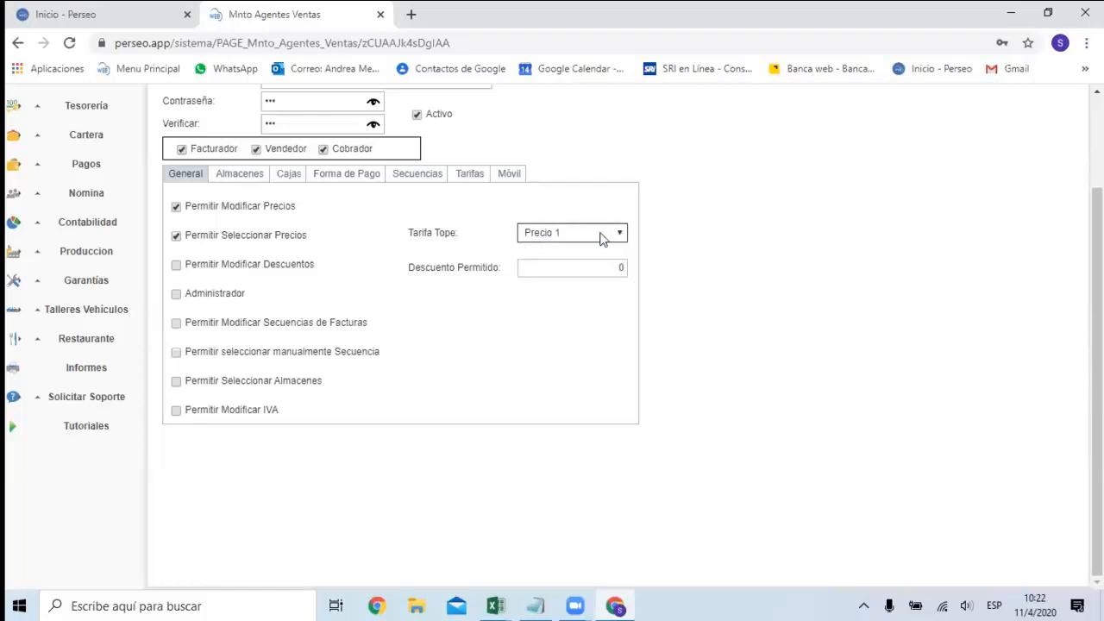
{"action": "left_click", "coordinate": [294, 238]}
{"action": "left_click", "coordinate": [294, 238]}
Enable Permitir Modificar Descuentos with a Descuento Permitido of 100 and grant the Administrador permission.
{"action": "left_click", "coordinate": [276, 273]}
{"action": "left_click", "coordinate": [583, 267]}
{"action": "key", "text": "BackSpace"}
{"action": "type", "text": "100"}
{"action": "left_click", "coordinate": [229, 302]}
{"action": "left_click", "coordinate": [228, 298]}
{"action": "left_click", "coordinate": [183, 327]}
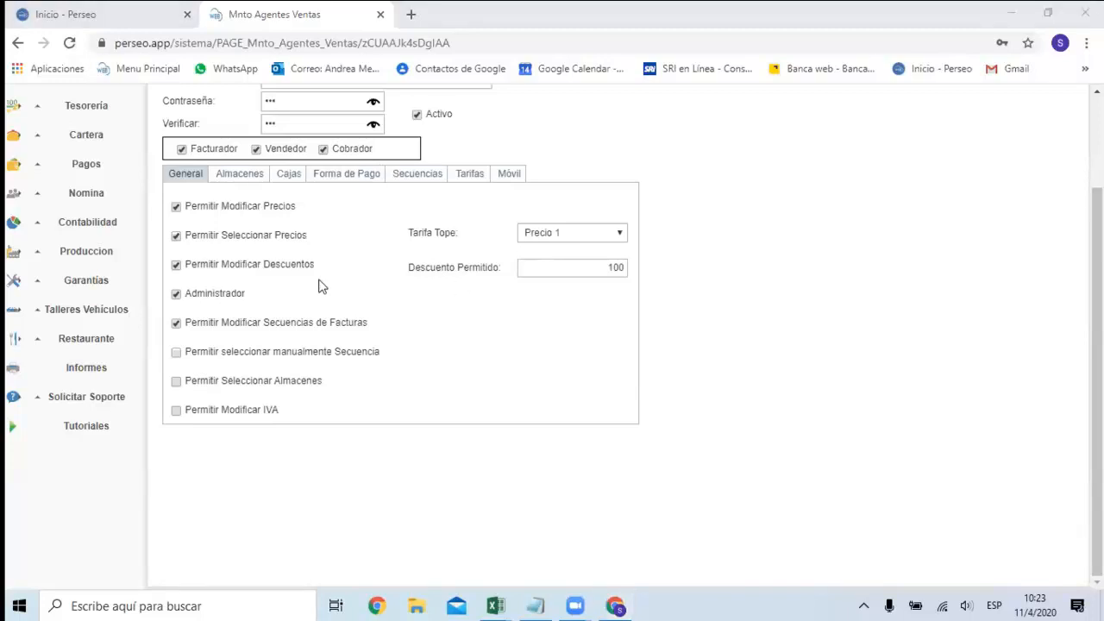
{"action": "left_click", "coordinate": [275, 331]}
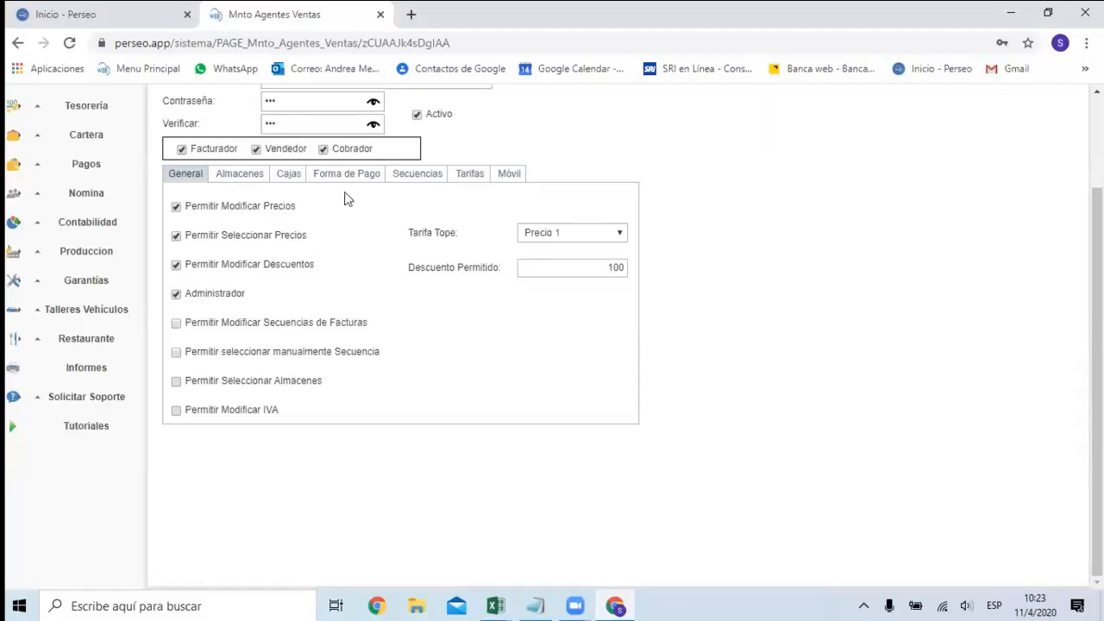
{"action": "scroll", "coordinate": [346, 198], "scroll_direction": "up", "scroll_amount": 1}
{"action": "scroll", "coordinate": [340, 225], "scroll_direction": "down", "scroll_amount": 1}
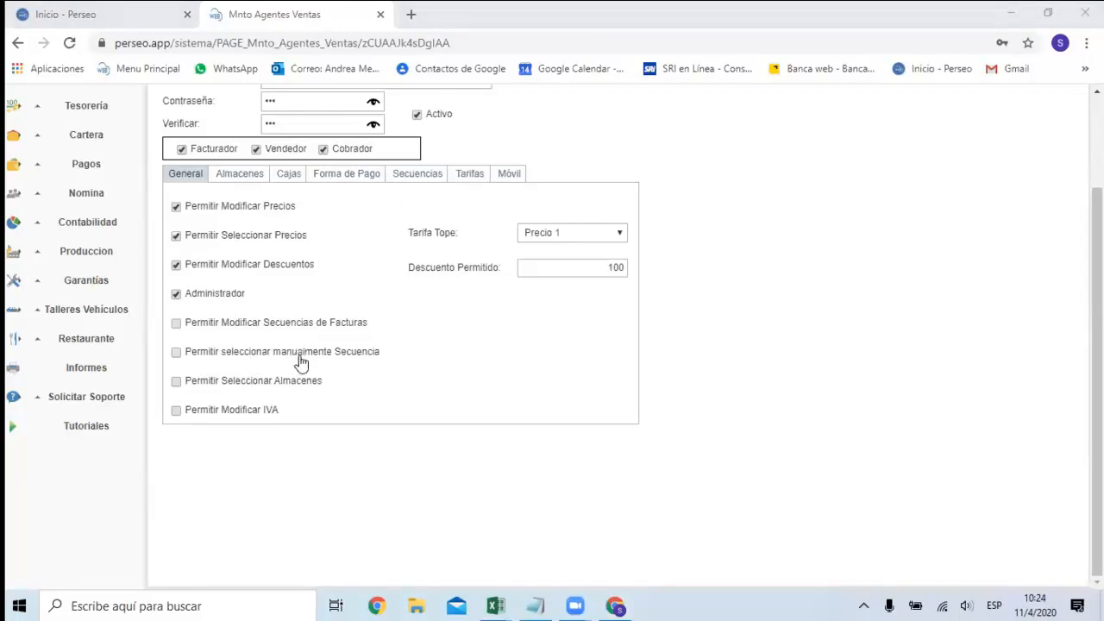
{"action": "left_click", "coordinate": [255, 387]}
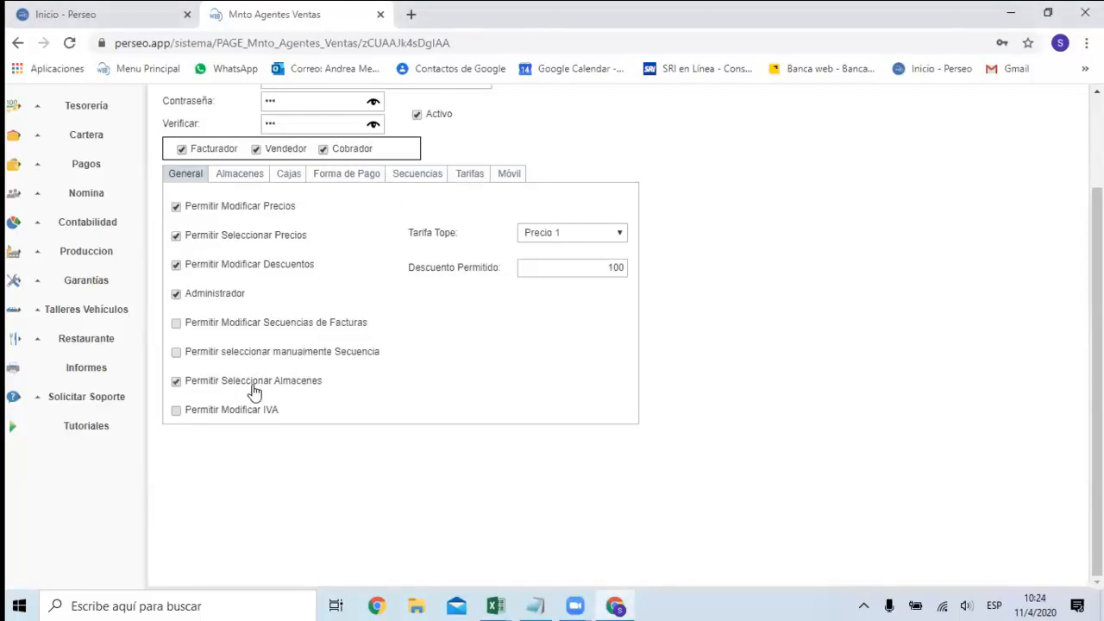
{"action": "left_click", "coordinate": [254, 391]}
{"action": "left_click", "coordinate": [255, 391]}
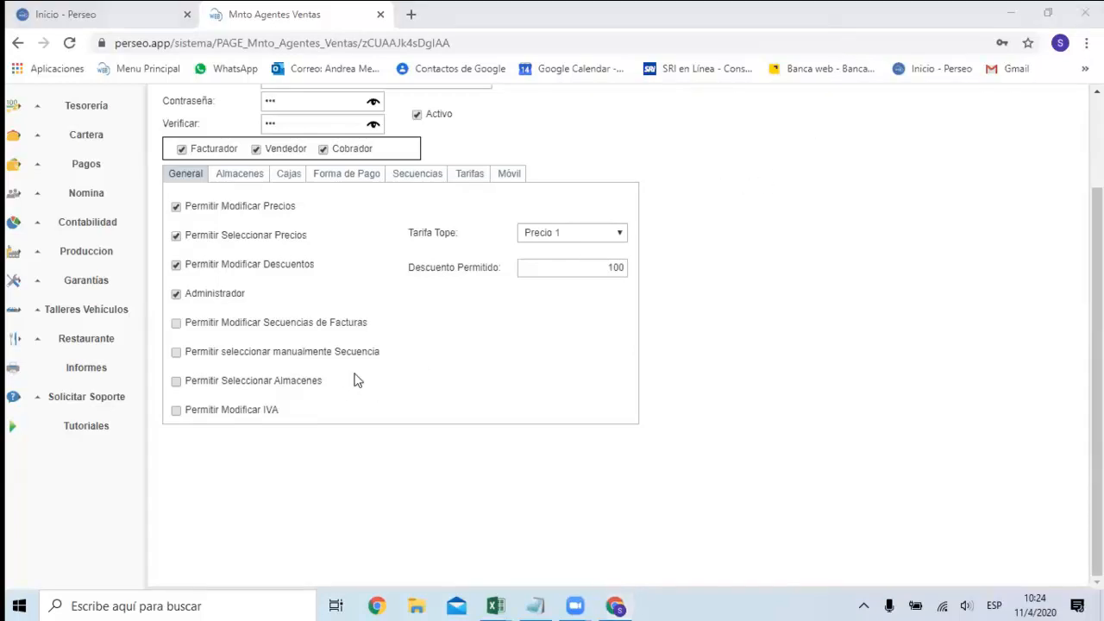
Assign Almacen principal to the agent as both selected and principal warehouse, leaving Prensa unselected.
{"action": "left_click", "coordinate": [264, 177]}
{"action": "left_click", "coordinate": [264, 176]}
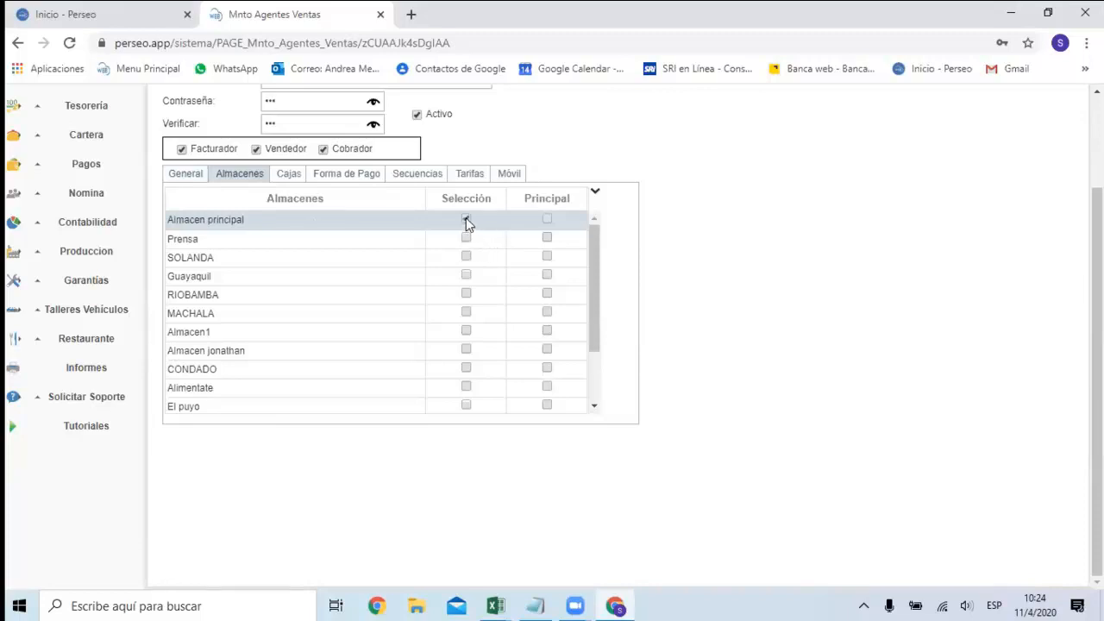
{"action": "left_click", "coordinate": [547, 219]}
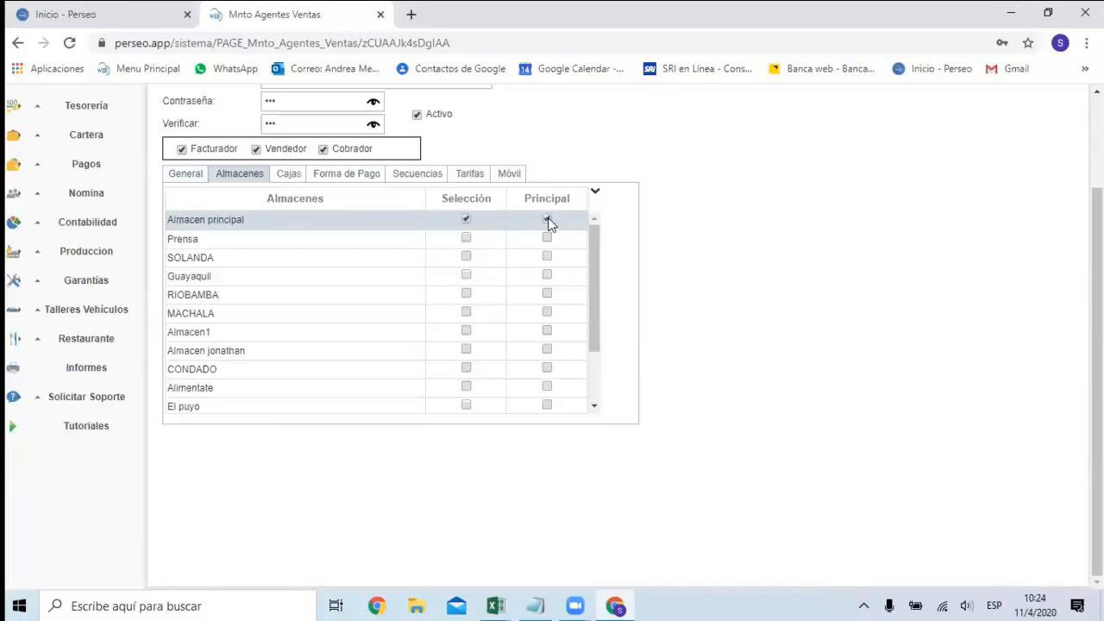
{"action": "left_click", "coordinate": [466, 237]}
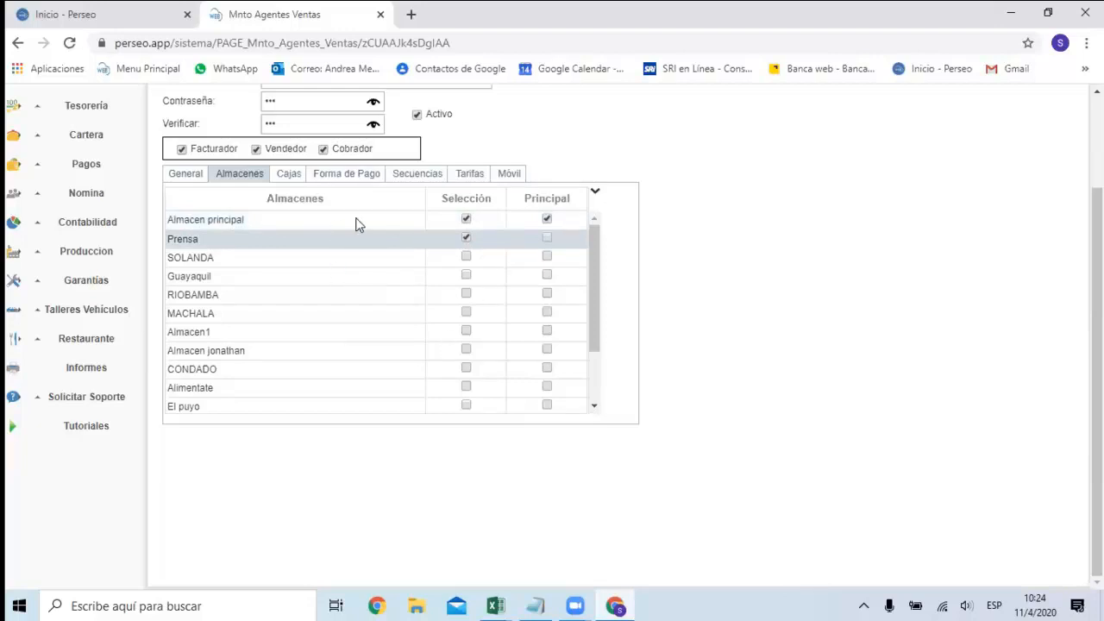
{"action": "left_click", "coordinate": [466, 238]}
{"action": "scroll", "coordinate": [495, 281], "scroll_direction": "down", "scroll_amount": 2}
{"action": "scroll", "coordinate": [492, 279], "scroll_direction": "up", "scroll_amount": 4}
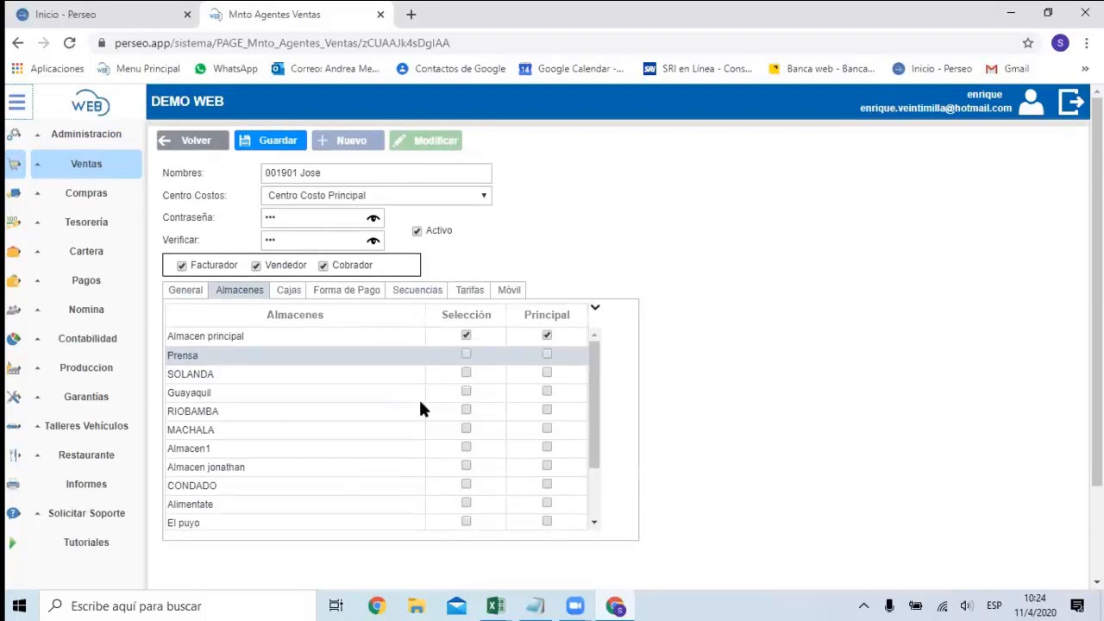
Add Caja Tarjetas Credito to the cash registers the agent can use.
{"action": "left_click", "coordinate": [290, 293]}
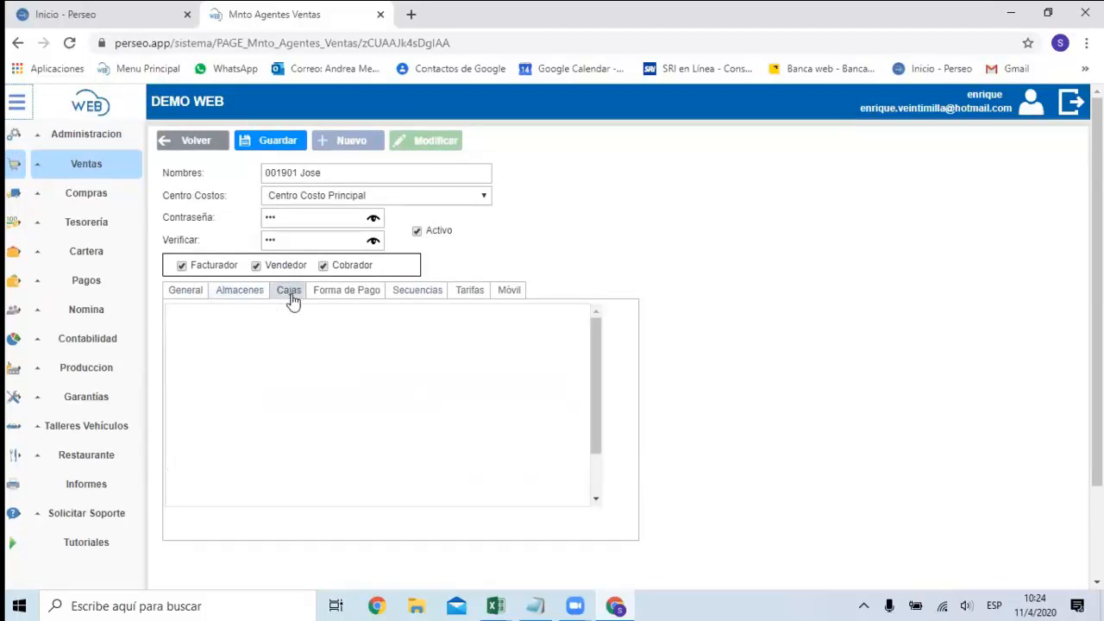
{"action": "scroll", "coordinate": [279, 382], "scroll_direction": "down", "scroll_amount": 1}
{"action": "scroll", "coordinate": [281, 382], "scroll_direction": "up", "scroll_amount": 1}
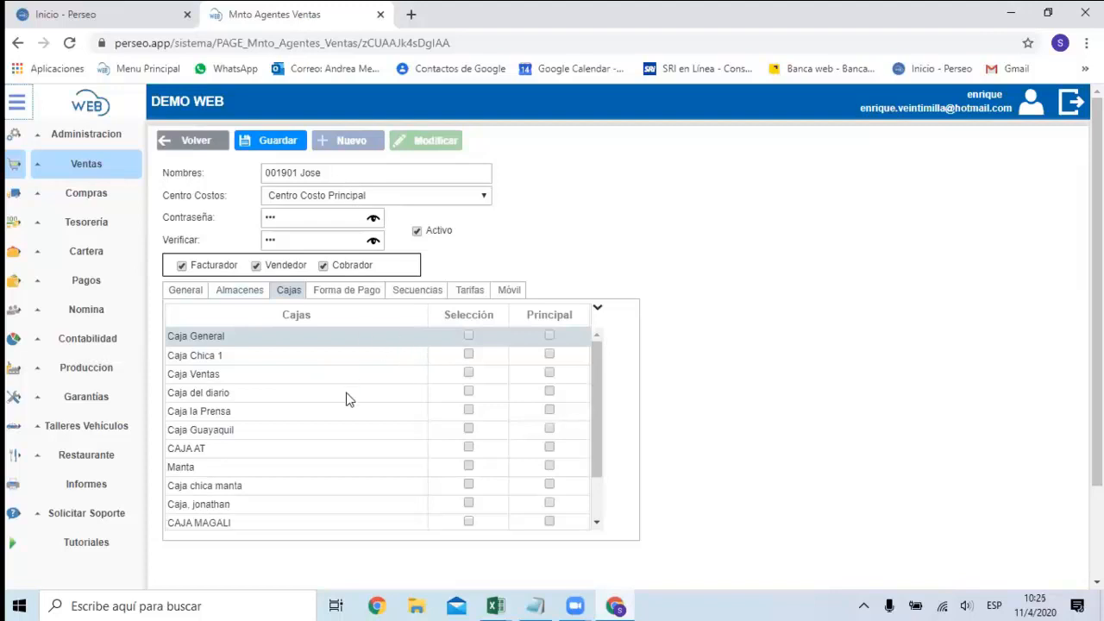
{"action": "scroll", "coordinate": [347, 397], "scroll_direction": "down", "scroll_amount": 1}
{"action": "scroll", "coordinate": [348, 396], "scroll_direction": "down", "scroll_amount": 2}
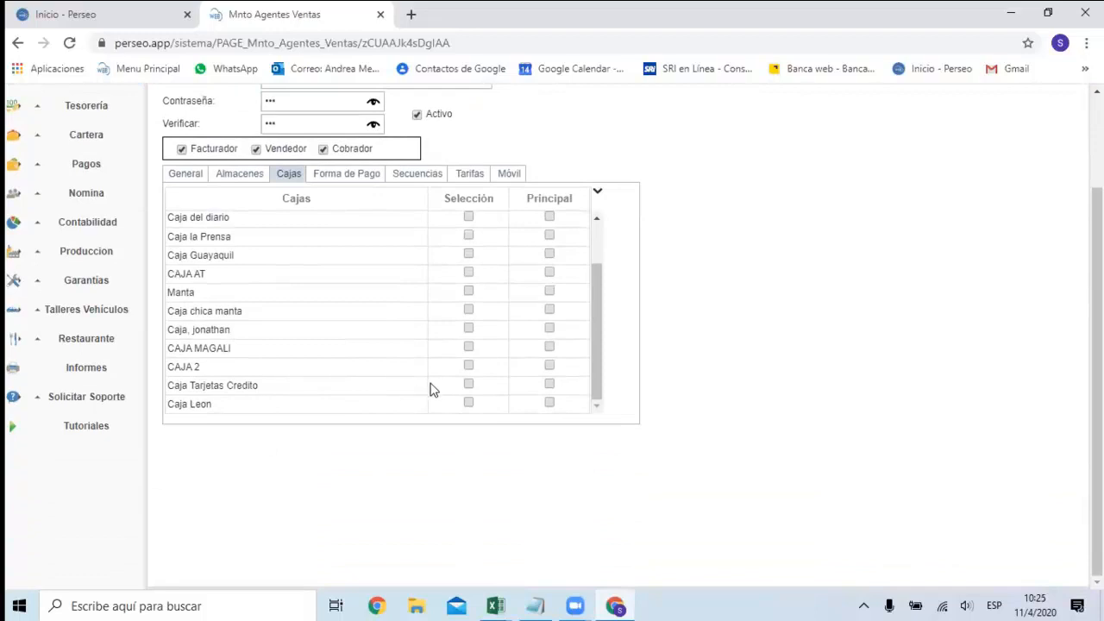
{"action": "left_click", "coordinate": [469, 385]}
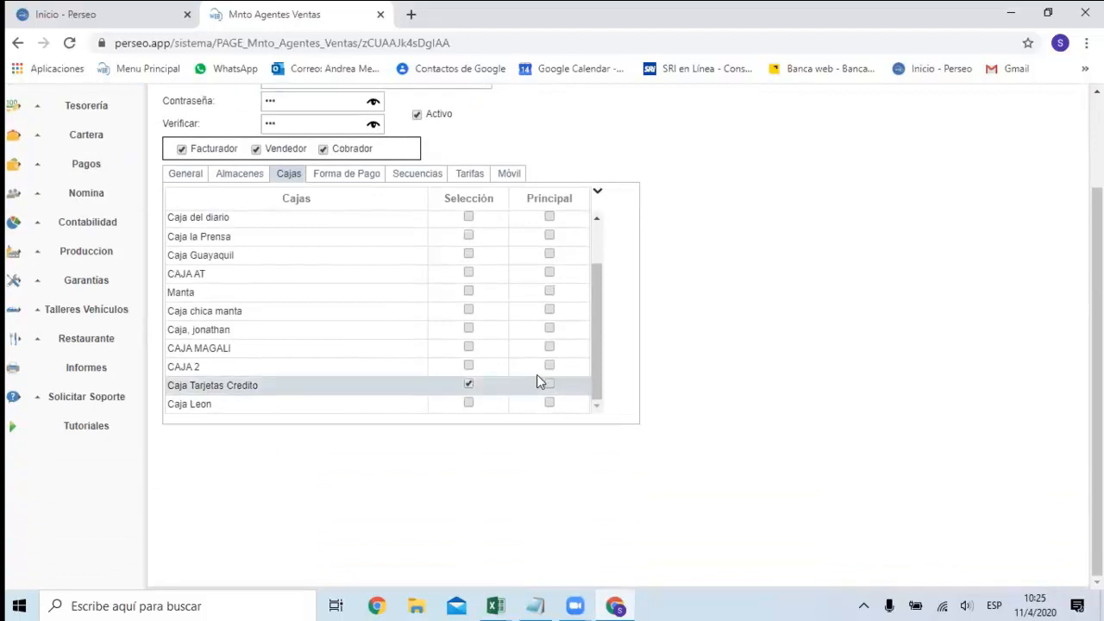
Select Caja General for the agent and mark it as the principal cash register.
{"action": "scroll", "coordinate": [530, 334], "scroll_direction": "up", "scroll_amount": 3}
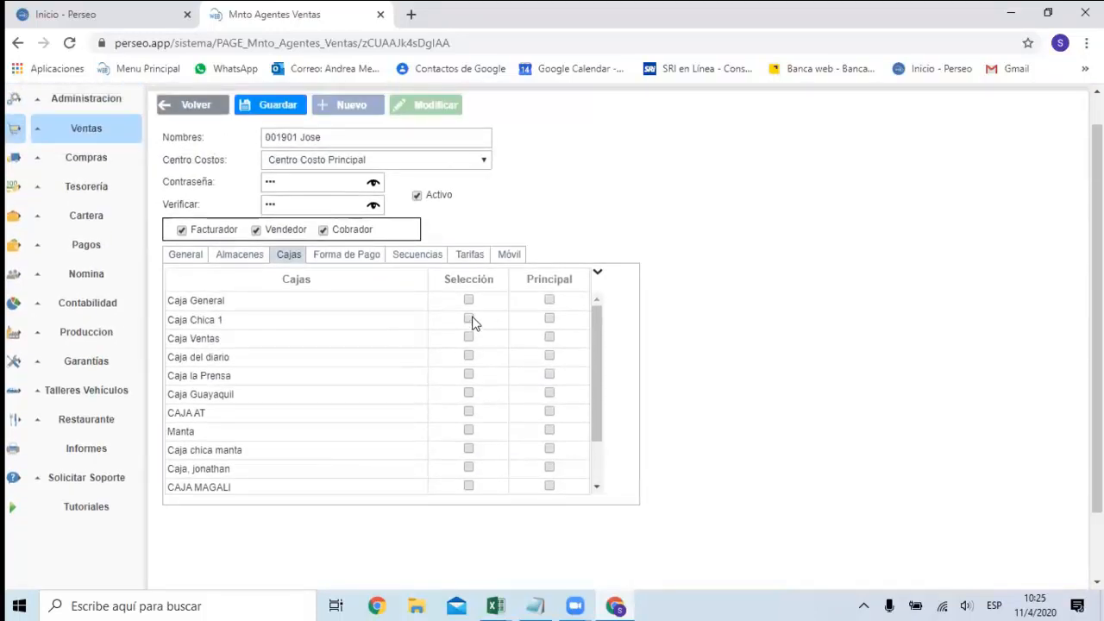
{"action": "scroll", "coordinate": [483, 399], "scroll_direction": "down", "scroll_amount": 5}
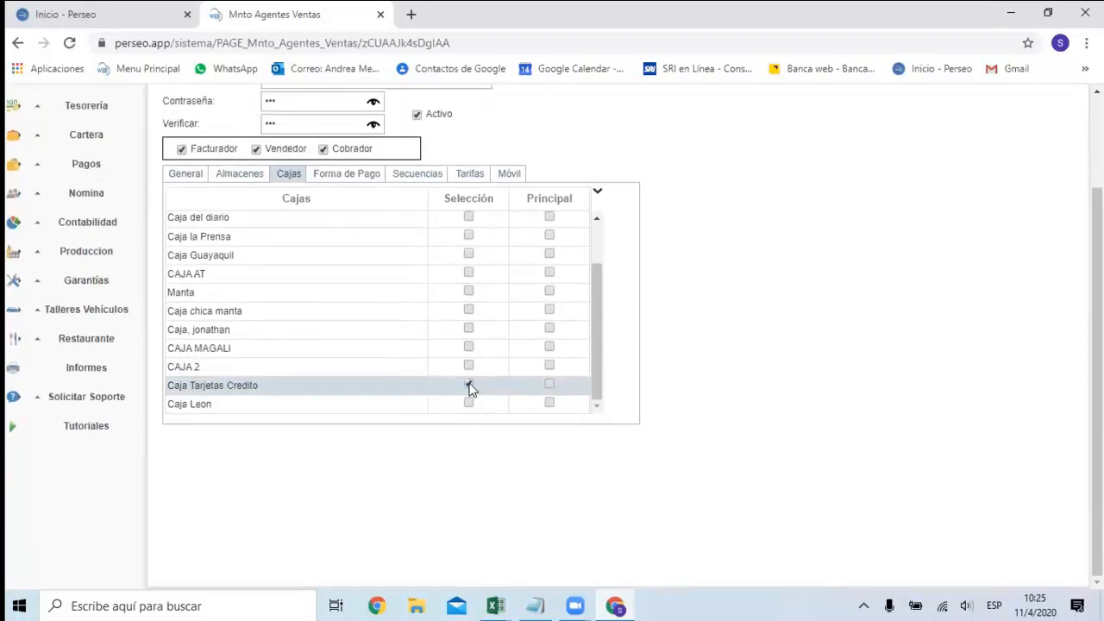
{"action": "scroll", "coordinate": [473, 372], "scroll_direction": "up", "scroll_amount": 2}
{"action": "scroll", "coordinate": [496, 394], "scroll_direction": "down", "scroll_amount": 2}
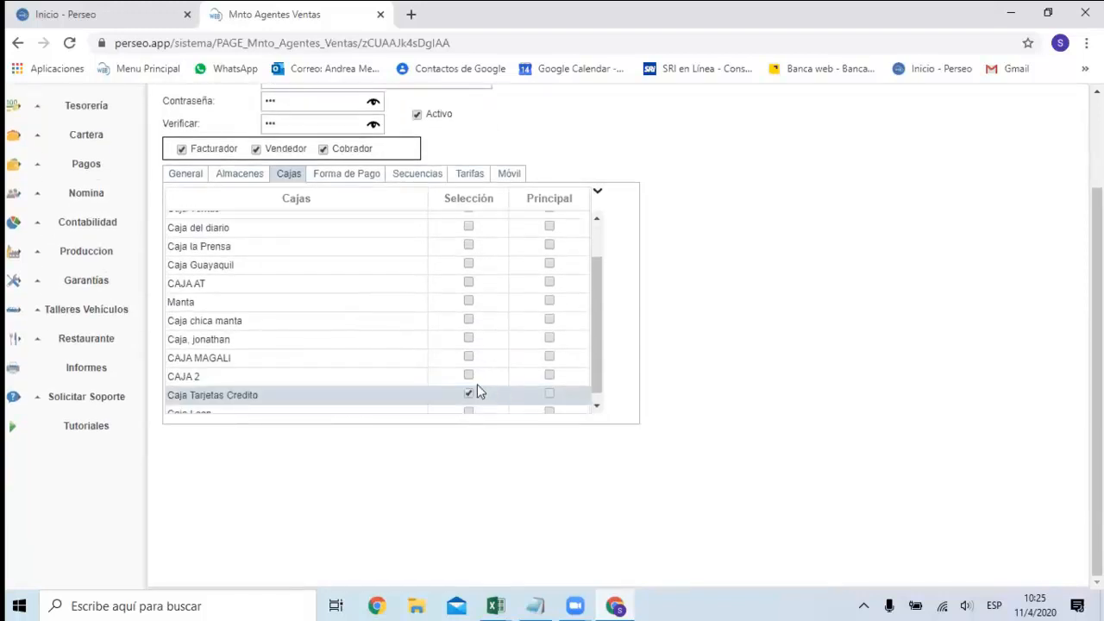
{"action": "scroll", "coordinate": [497, 341], "scroll_direction": "up", "scroll_amount": 4}
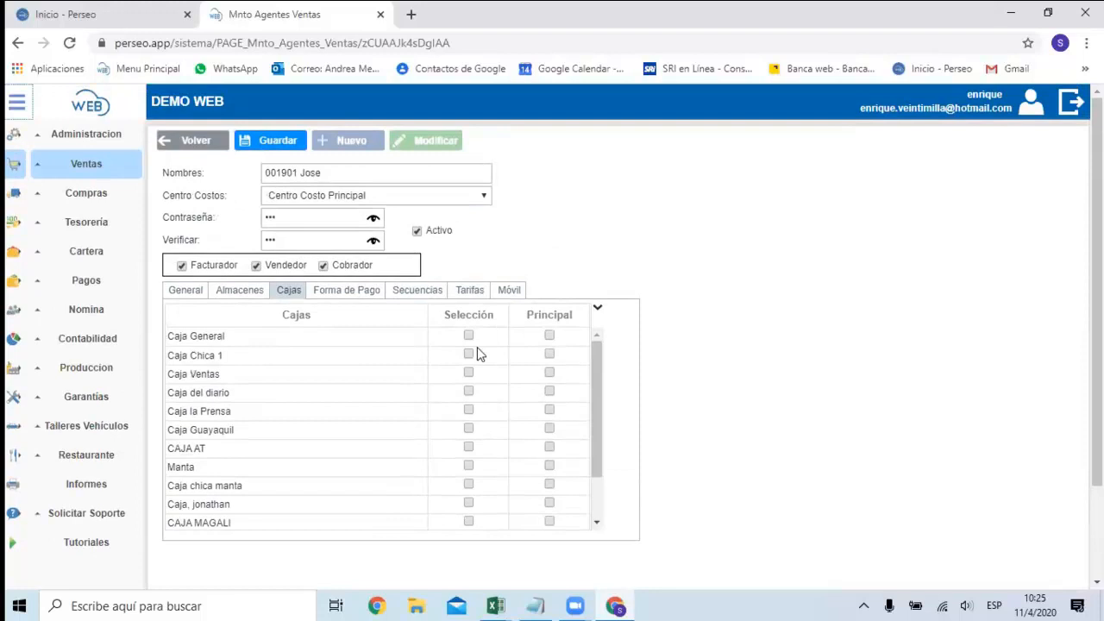
{"action": "left_click", "coordinate": [468, 336]}
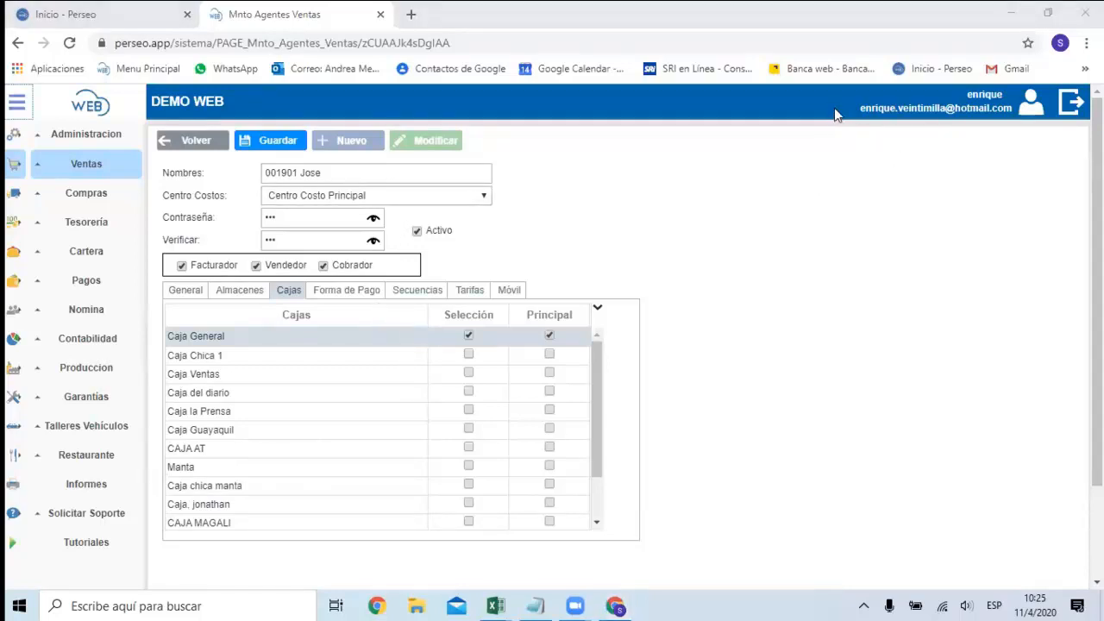
Allow the payment methods Efectivo, Crédito, Cheque, Tarjeta de Crédito and Deposito, with Efectivo as the principal one.
{"action": "left_click", "coordinate": [352, 291]}
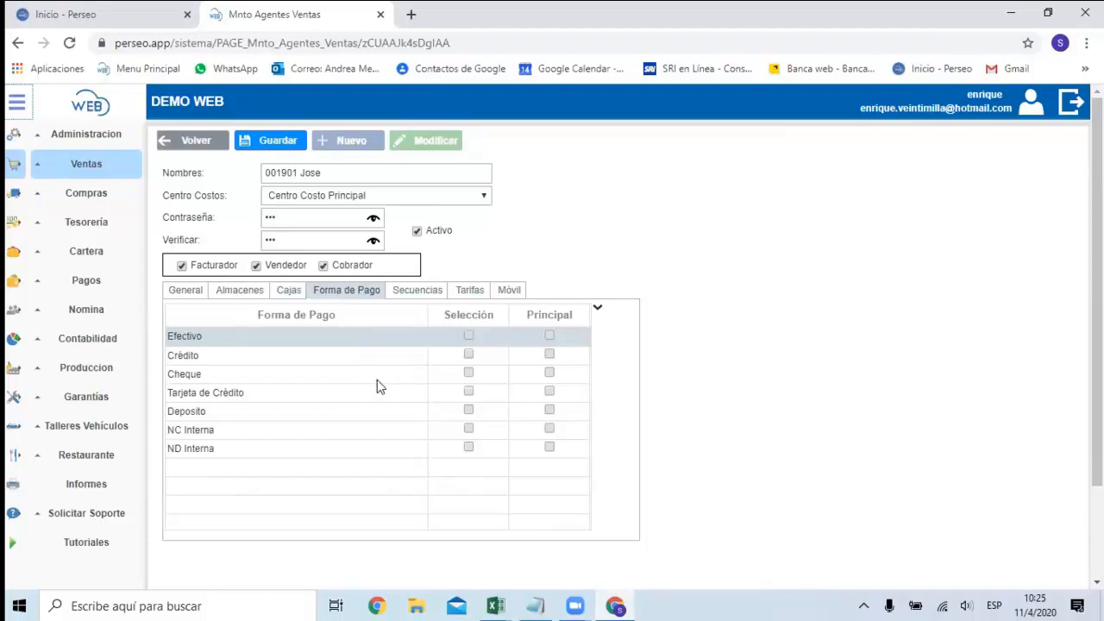
{"action": "left_click", "coordinate": [468, 353]}
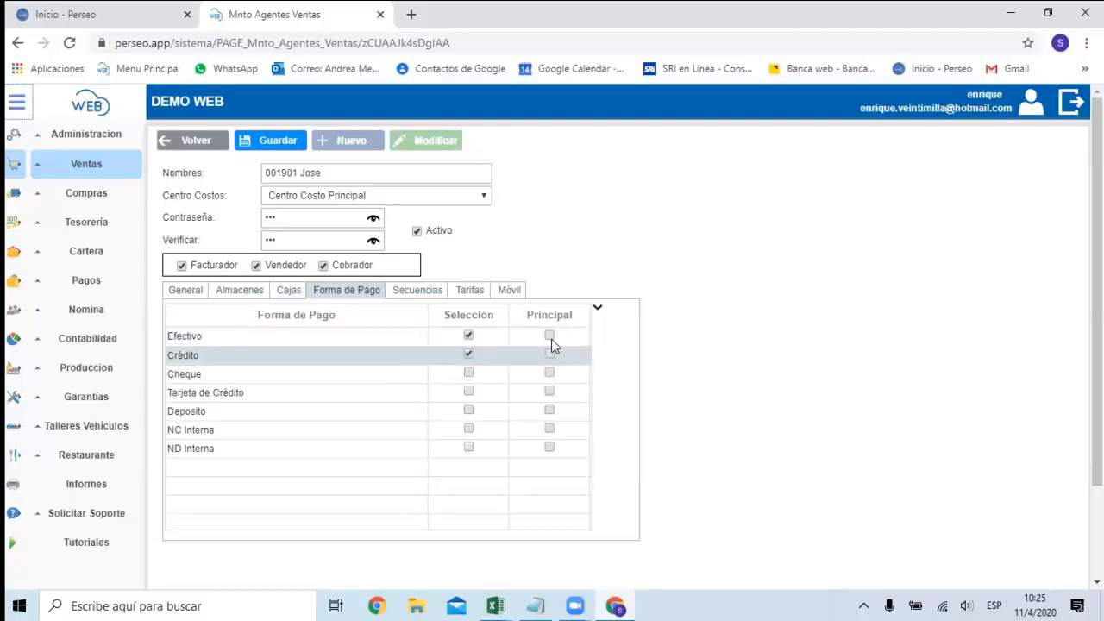
{"action": "left_click", "coordinate": [550, 336]}
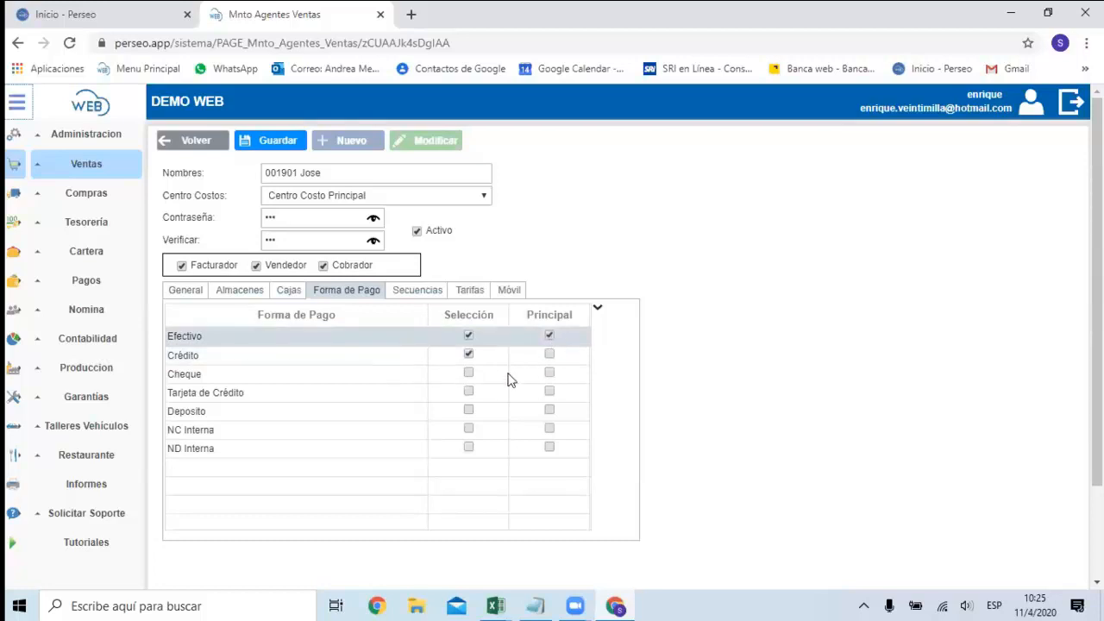
{"action": "left_click", "coordinate": [471, 373]}
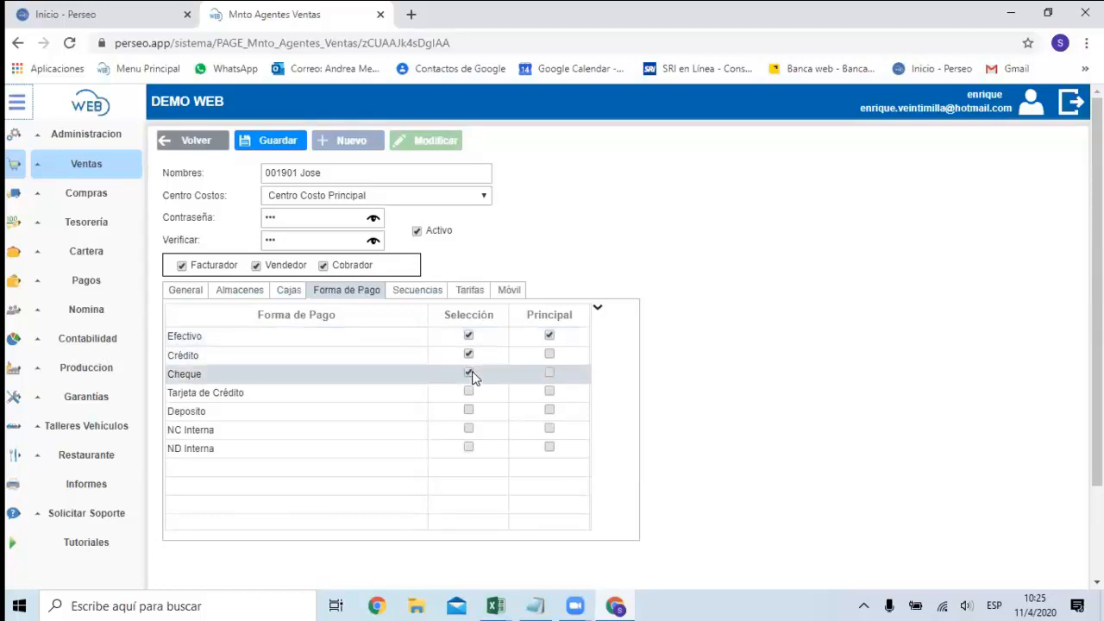
{"action": "left_click", "coordinate": [468, 392]}
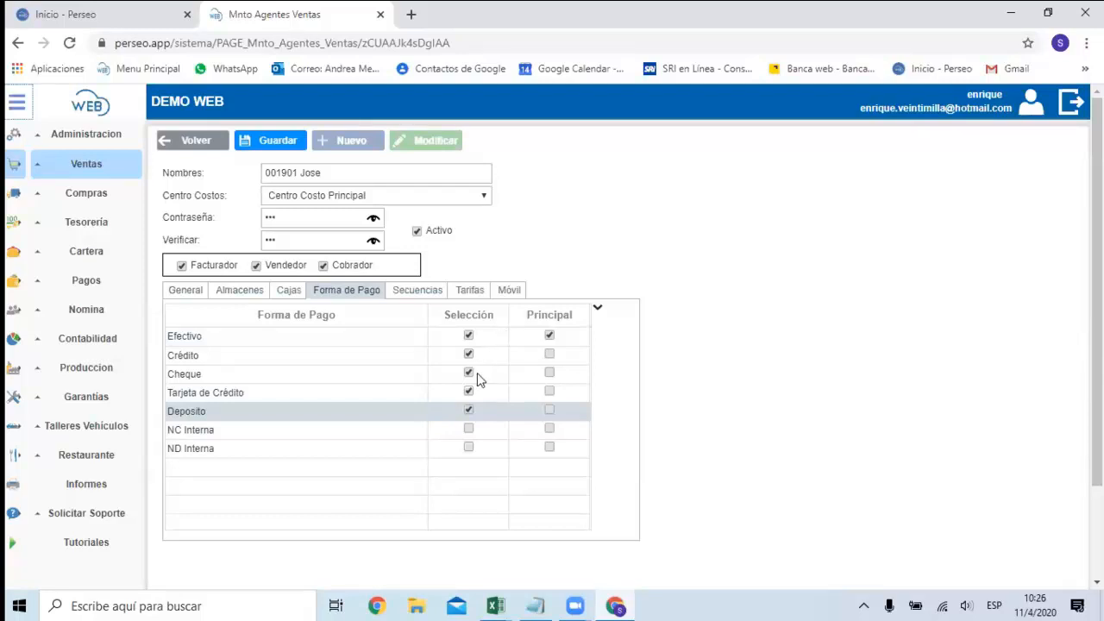
{"action": "left_click", "coordinate": [399, 197]}
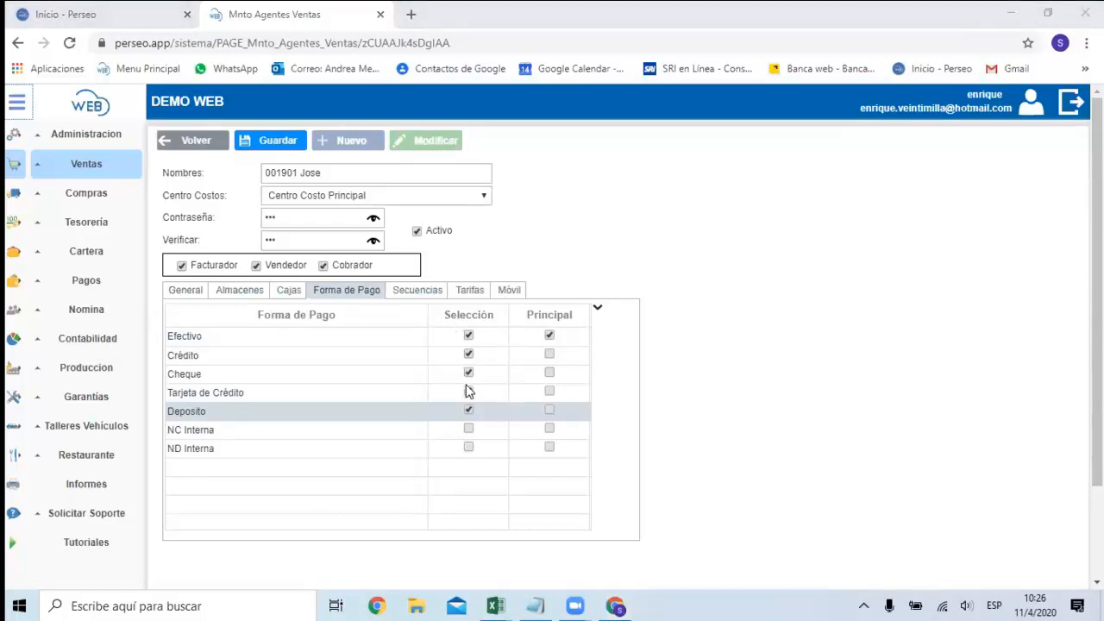
Allow the billing sequences Facturas Electrónicas and Notas de Crédito Electrónicas for the agent.
{"action": "left_click", "coordinate": [436, 292]}
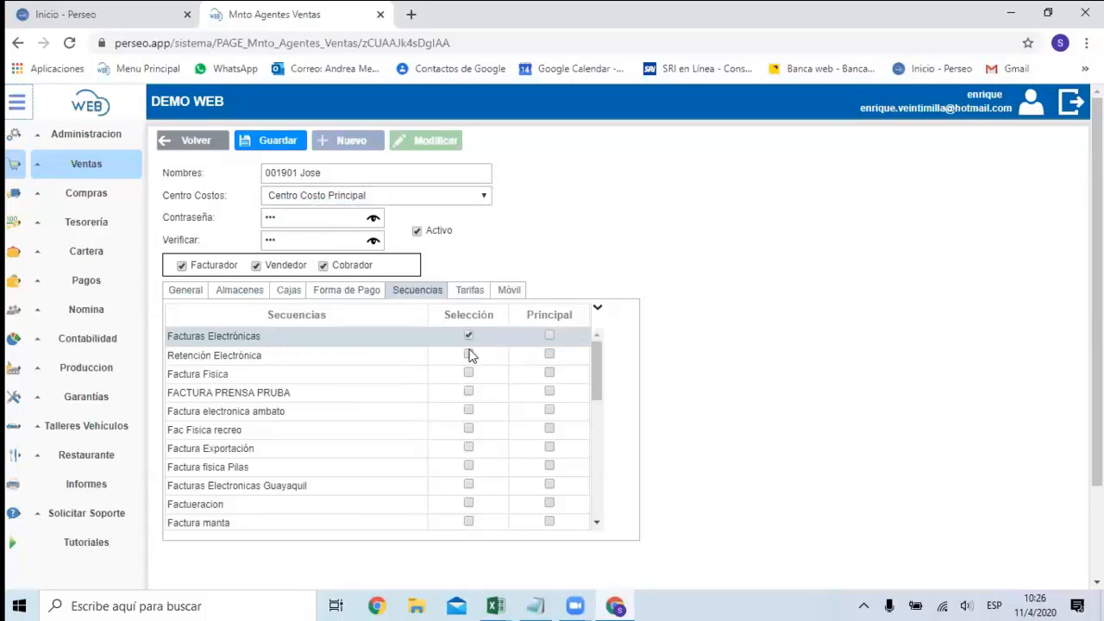
{"action": "scroll", "coordinate": [416, 440], "scroll_direction": "down", "scroll_amount": 1}
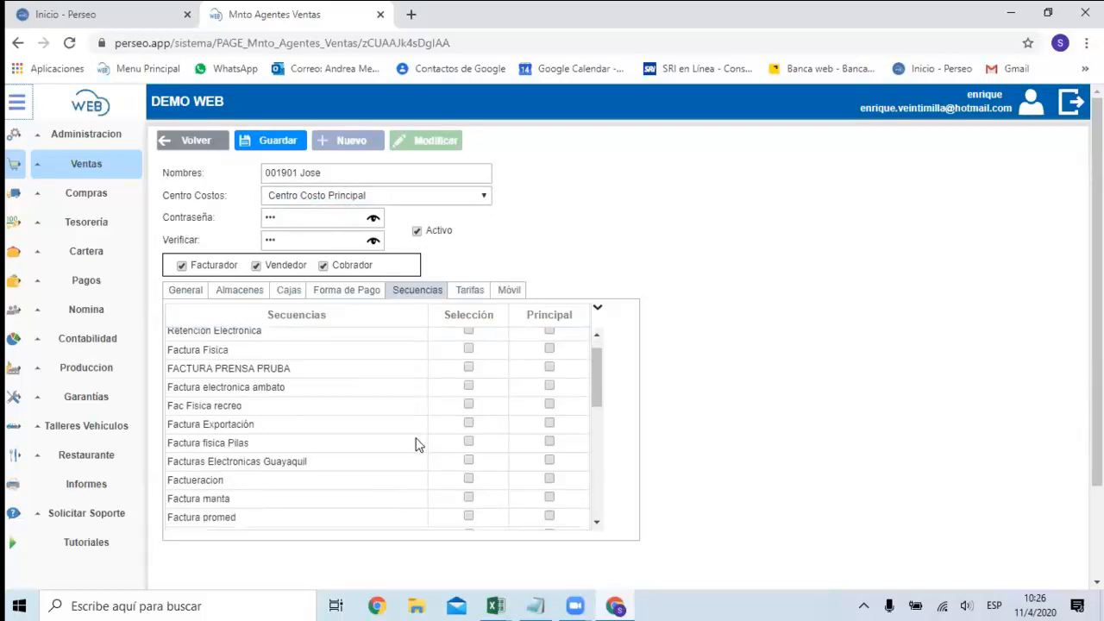
{"action": "scroll", "coordinate": [417, 443], "scroll_direction": "down", "scroll_amount": 2}
{"action": "scroll", "coordinate": [261, 500], "scroll_direction": "down", "scroll_amount": 3}
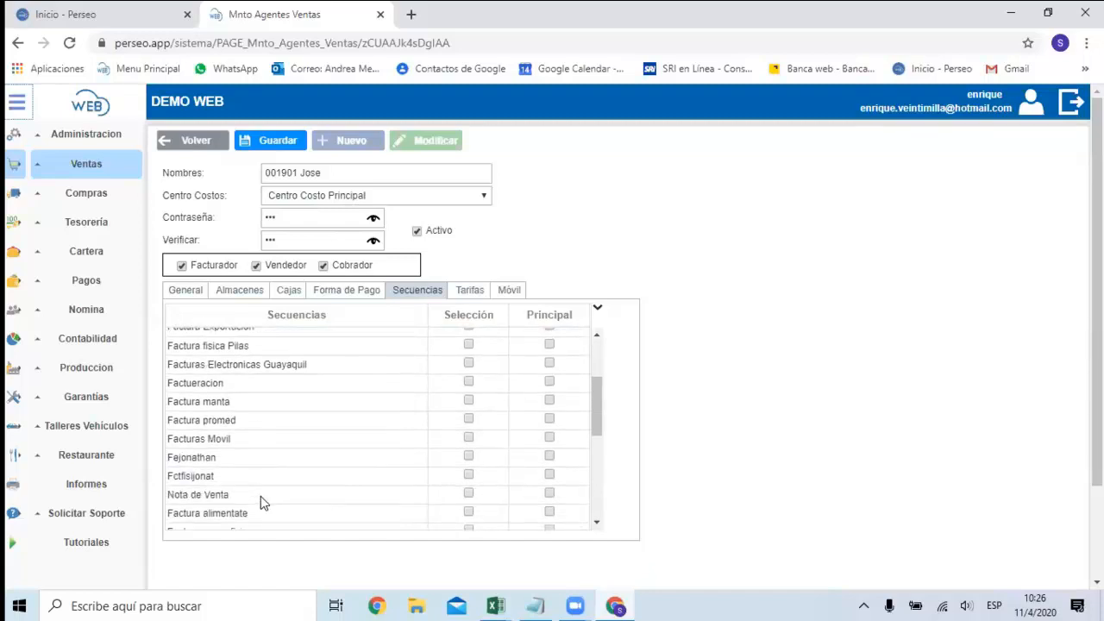
{"action": "scroll", "coordinate": [258, 470], "scroll_direction": "down", "scroll_amount": 2}
{"action": "scroll", "coordinate": [290, 477], "scroll_direction": "down", "scroll_amount": 1}
{"action": "scroll", "coordinate": [286, 483], "scroll_direction": "down", "scroll_amount": 5}
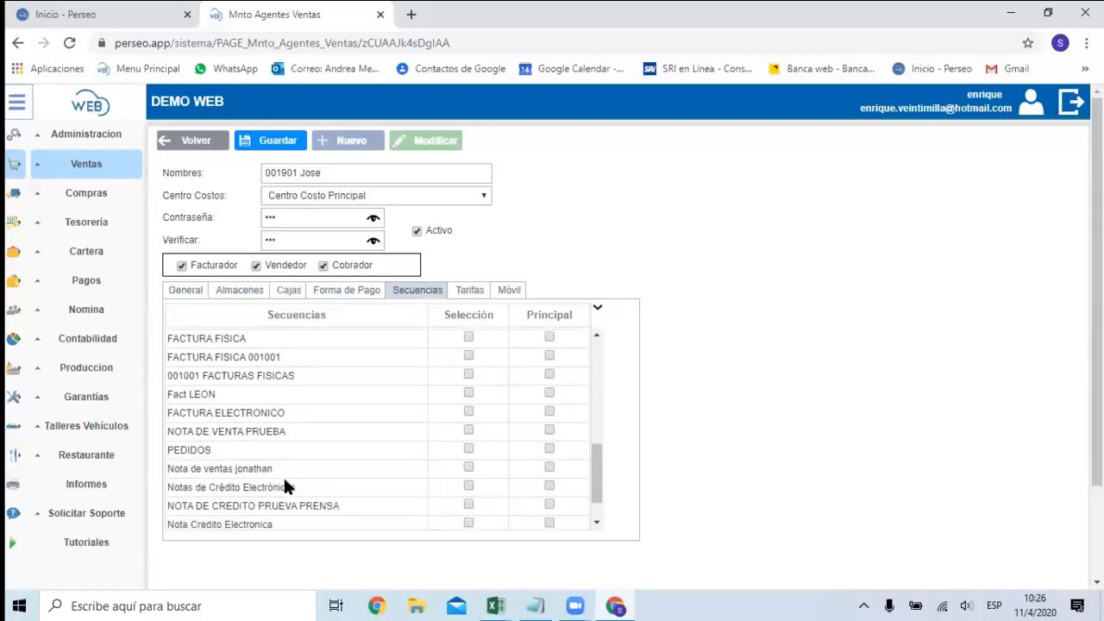
{"action": "left_click", "coordinate": [471, 488]}
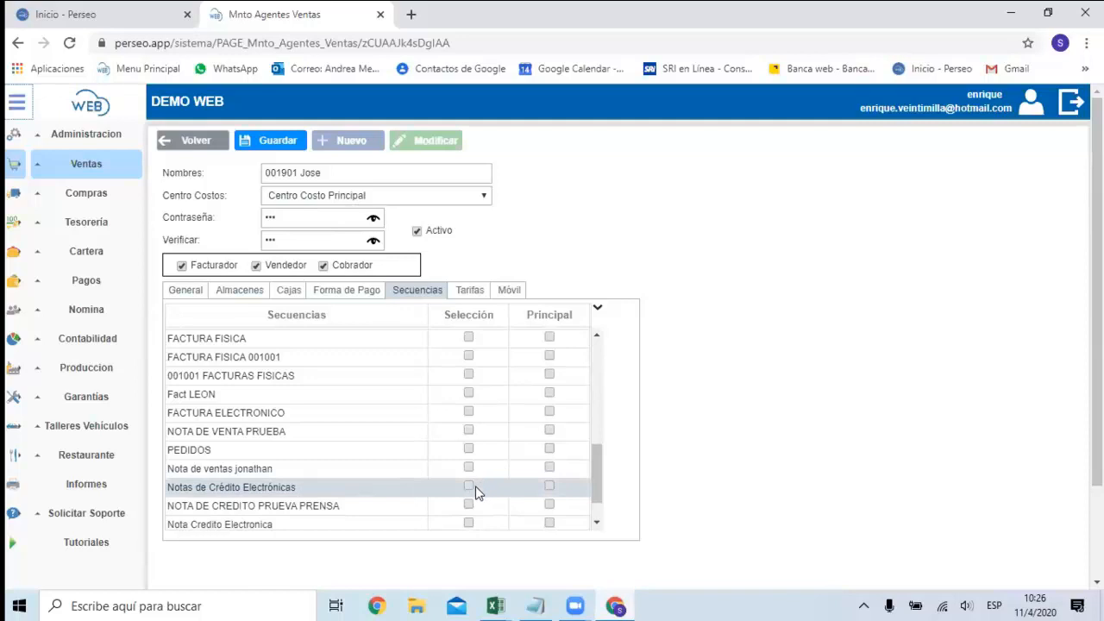
{"action": "left_click", "coordinate": [469, 487]}
{"action": "scroll", "coordinate": [483, 469], "scroll_direction": "up", "scroll_amount": 5}
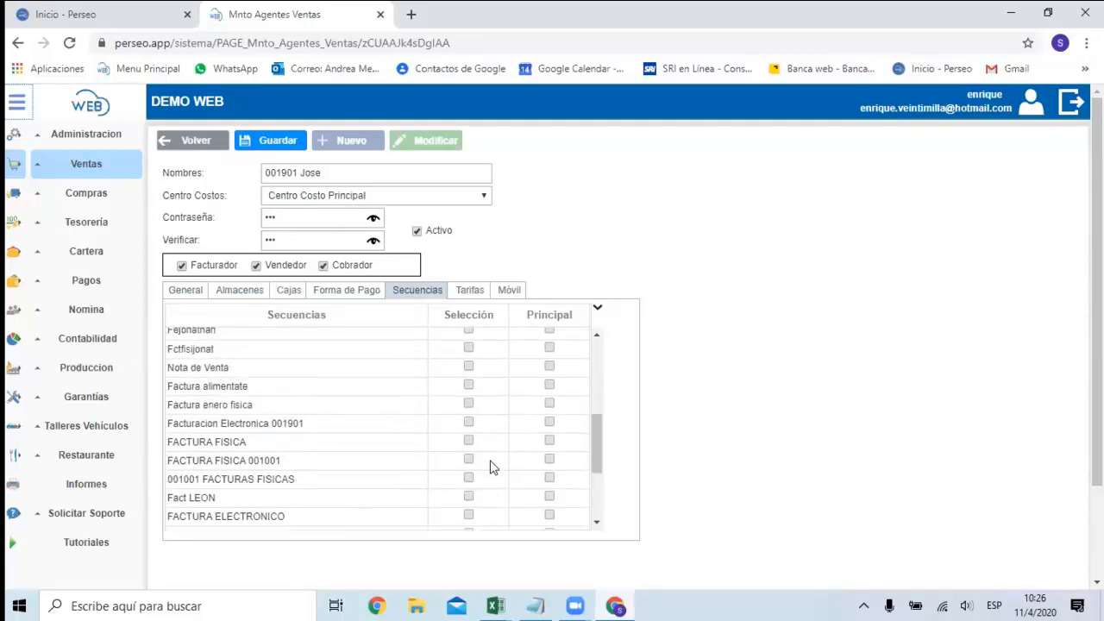
{"action": "scroll", "coordinate": [491, 465], "scroll_direction": "up", "scroll_amount": 5}
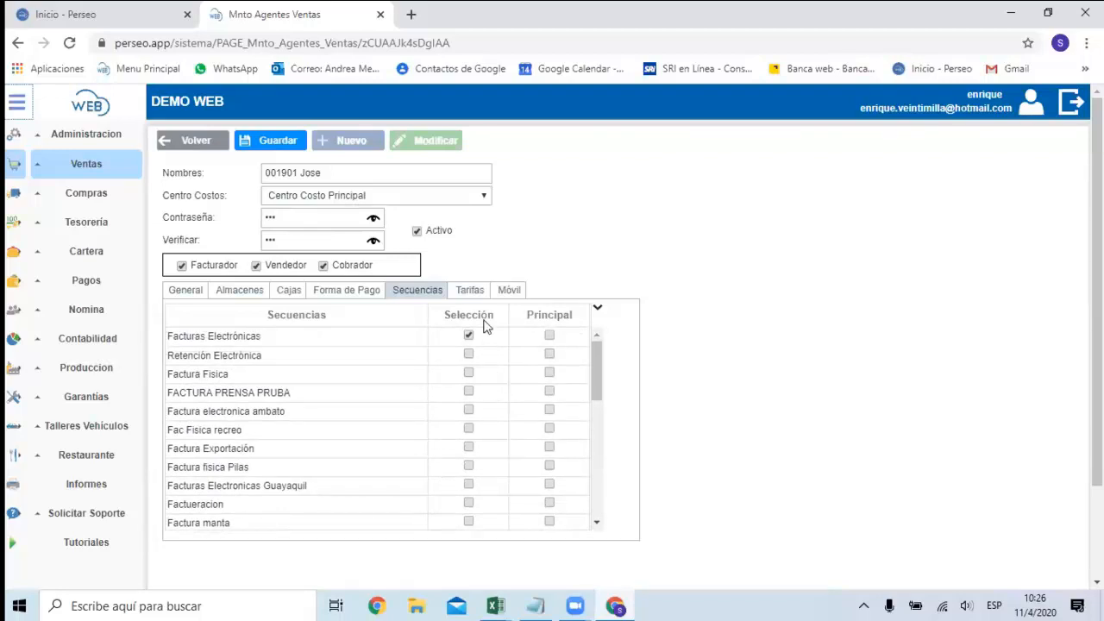
Allow the price rates Precio 1 through Precio 5 for the agent and save the agent's record.
{"action": "left_click", "coordinate": [472, 291]}
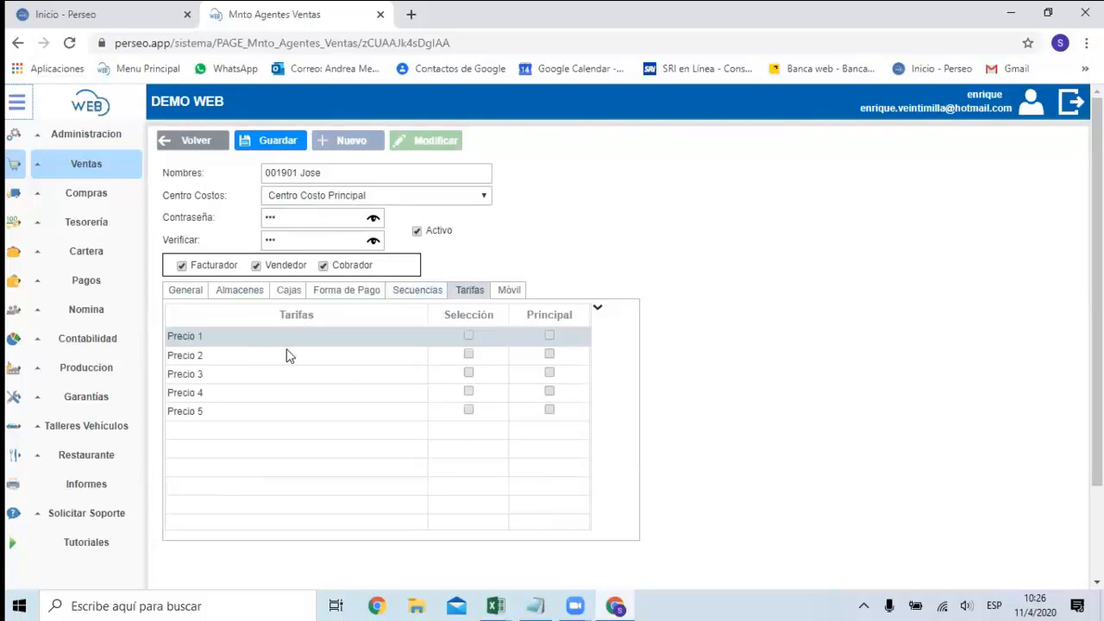
{"action": "left_click", "coordinate": [471, 337]}
{"action": "left_click", "coordinate": [470, 353]}
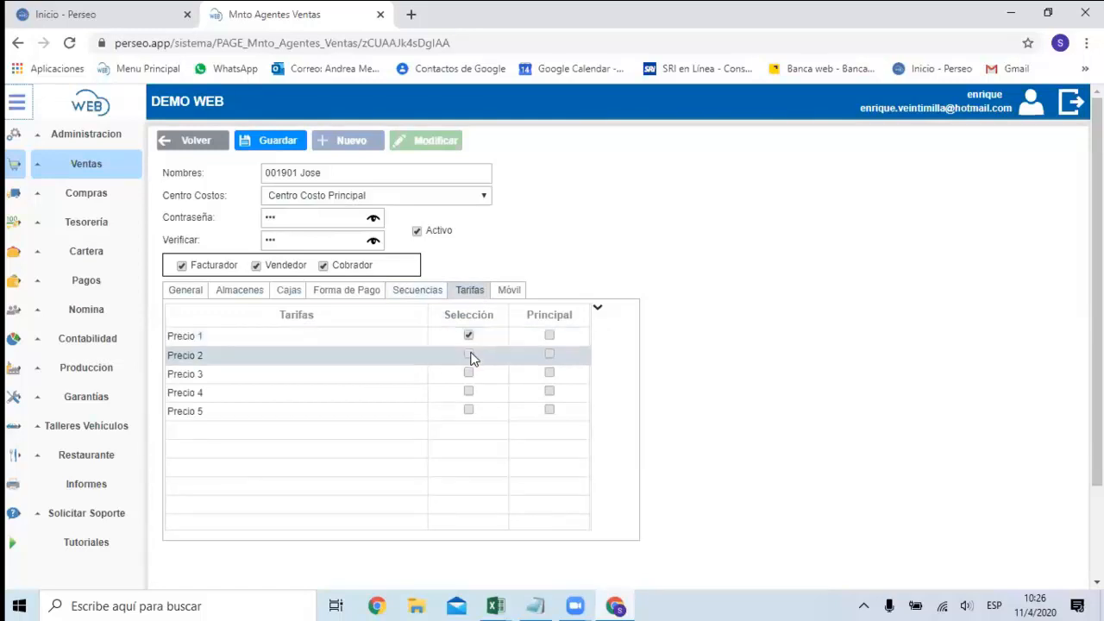
{"action": "left_click", "coordinate": [471, 371]}
{"action": "left_click", "coordinate": [471, 390]}
{"action": "left_click", "coordinate": [471, 408]}
{"action": "left_click", "coordinate": [471, 409]}
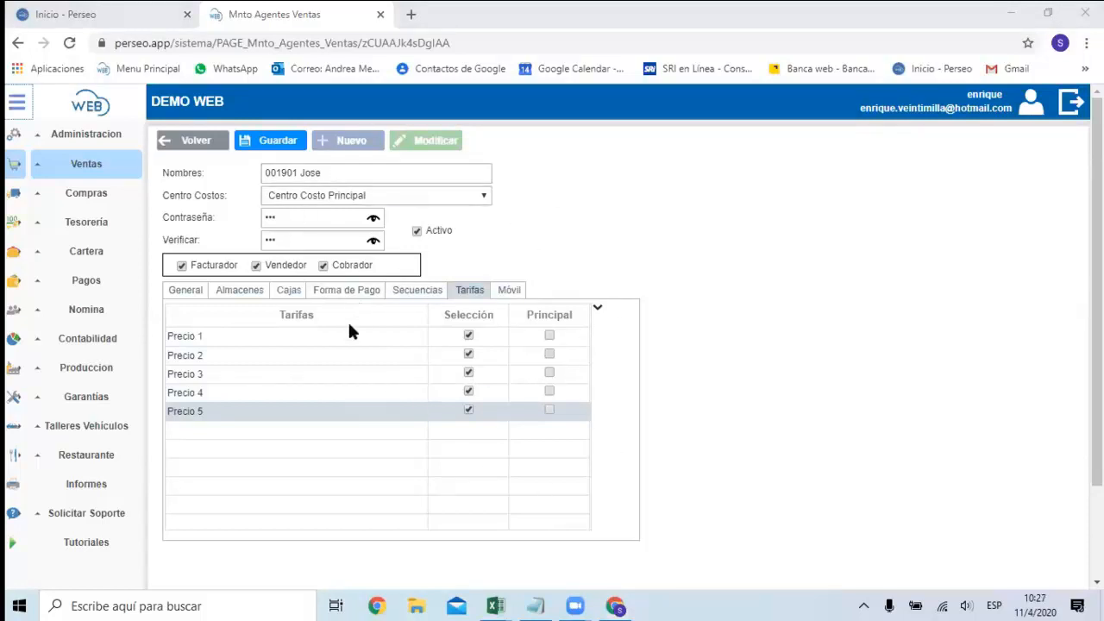
{"action": "left_click", "coordinate": [294, 149]}
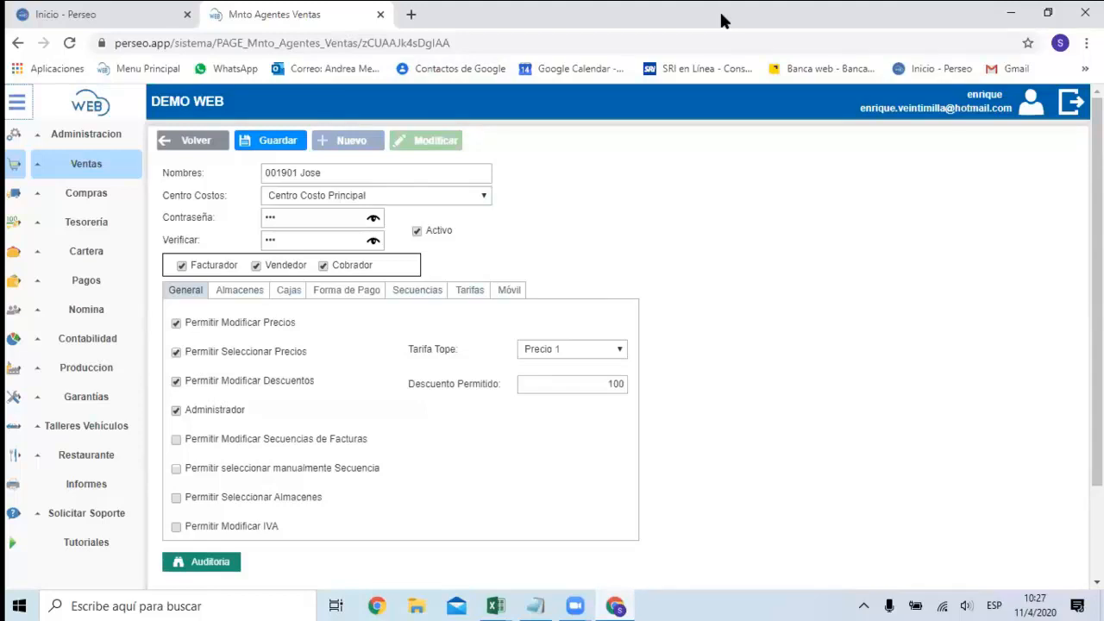
Go to the sales invoicing page (Facturación) and start a new invoice, authorizing it with the biller's password.
{"action": "left_click", "coordinate": [109, 172]}
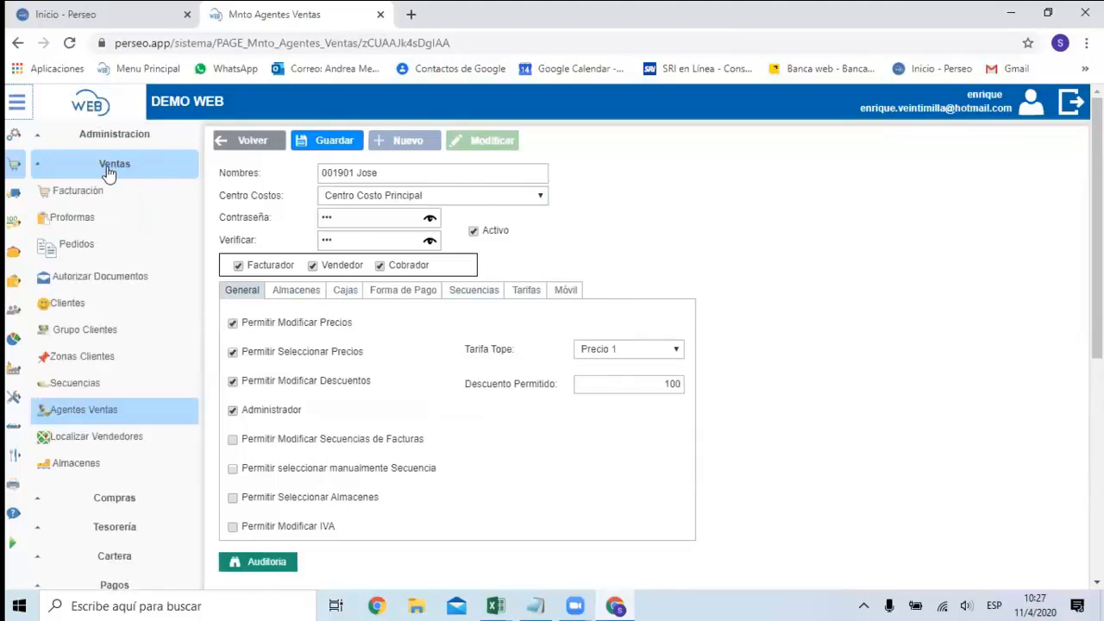
{"action": "left_click", "coordinate": [99, 200]}
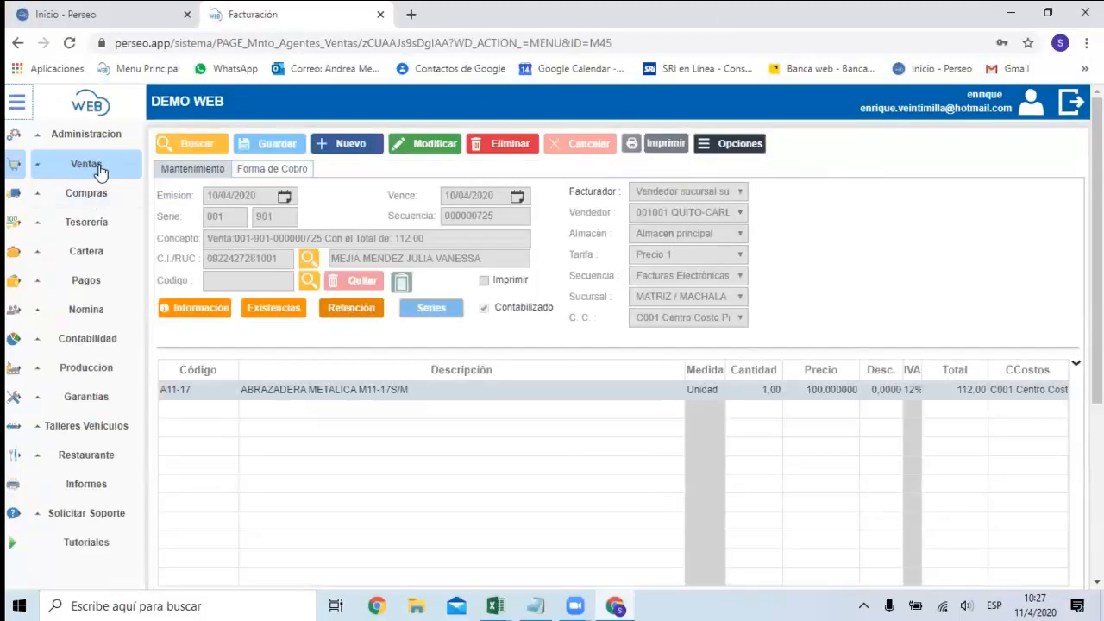
{"action": "left_click", "coordinate": [102, 163]}
{"action": "left_click", "coordinate": [94, 192]}
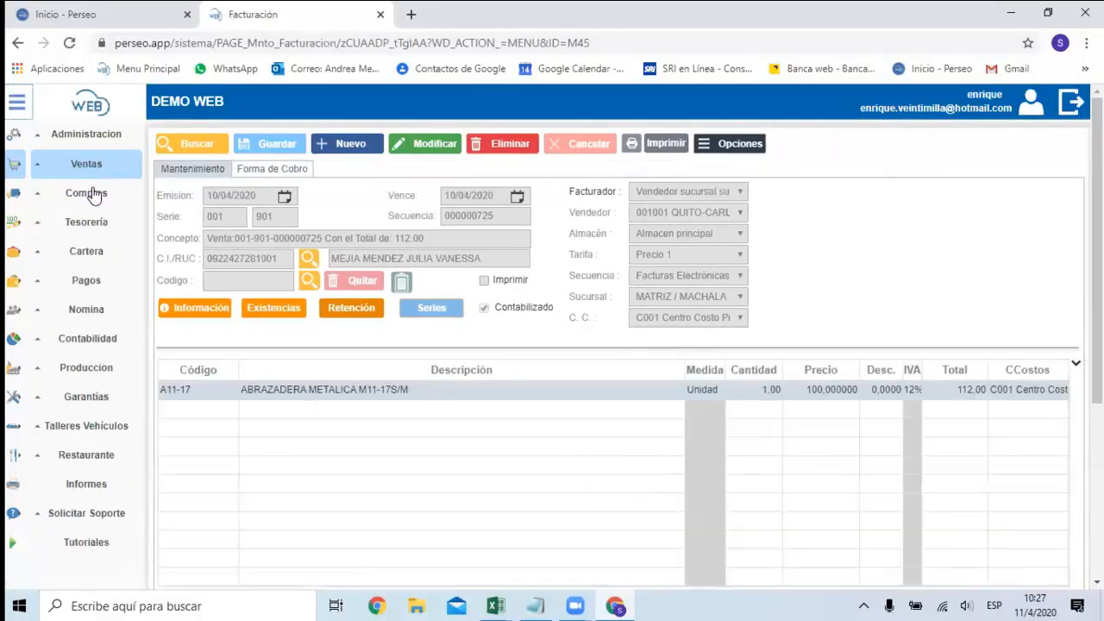
{"action": "left_click", "coordinate": [352, 145]}
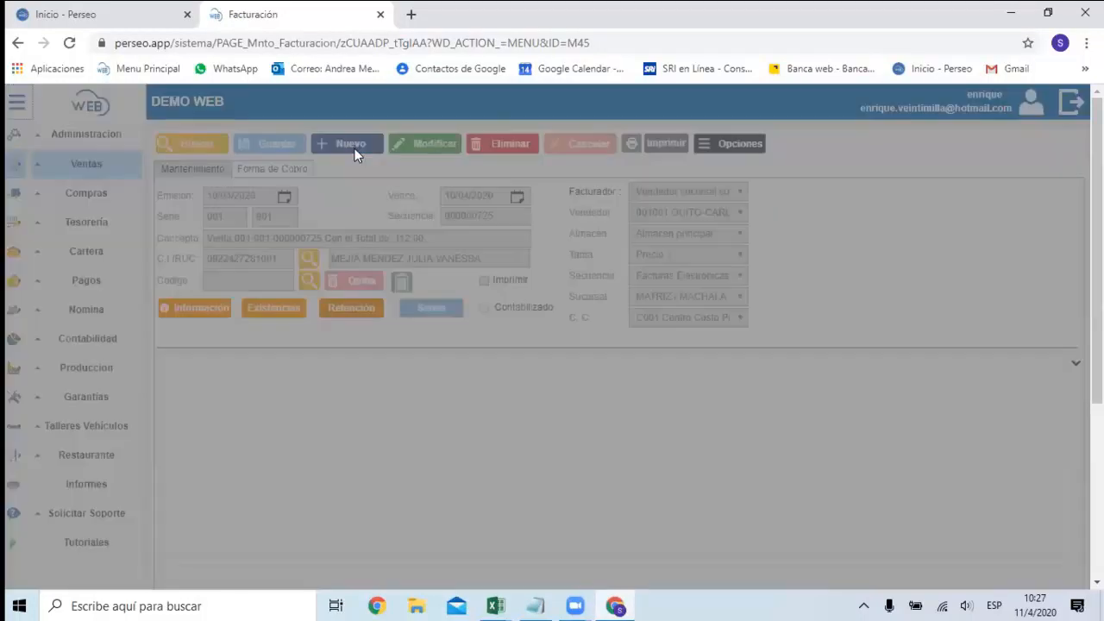
{"action": "type", "text": "1"}
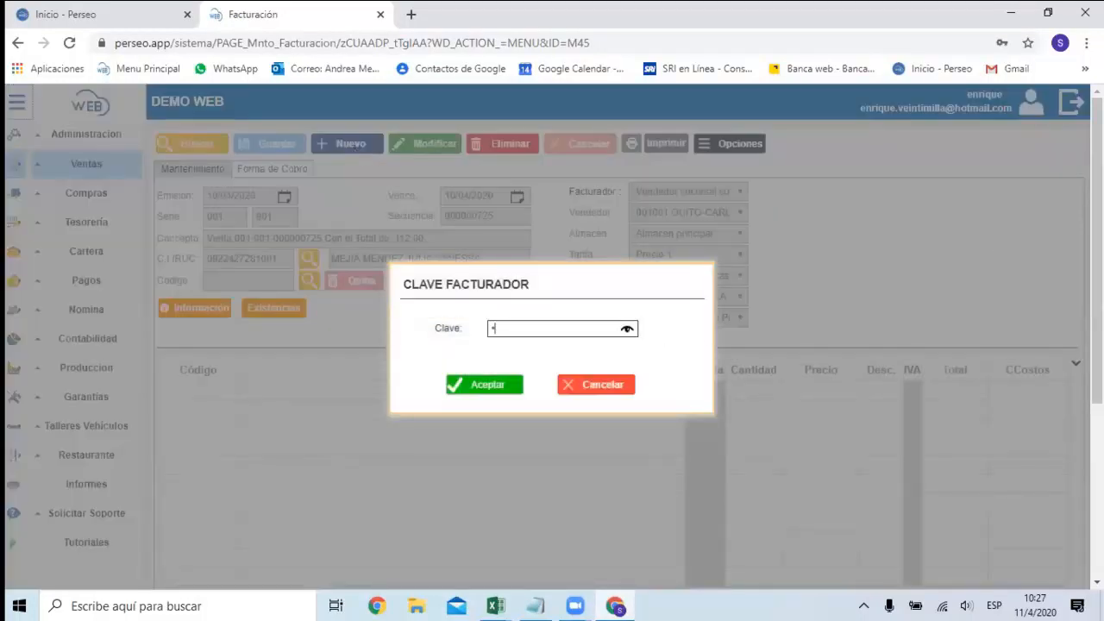
{"action": "left_click", "coordinate": [464, 386]}
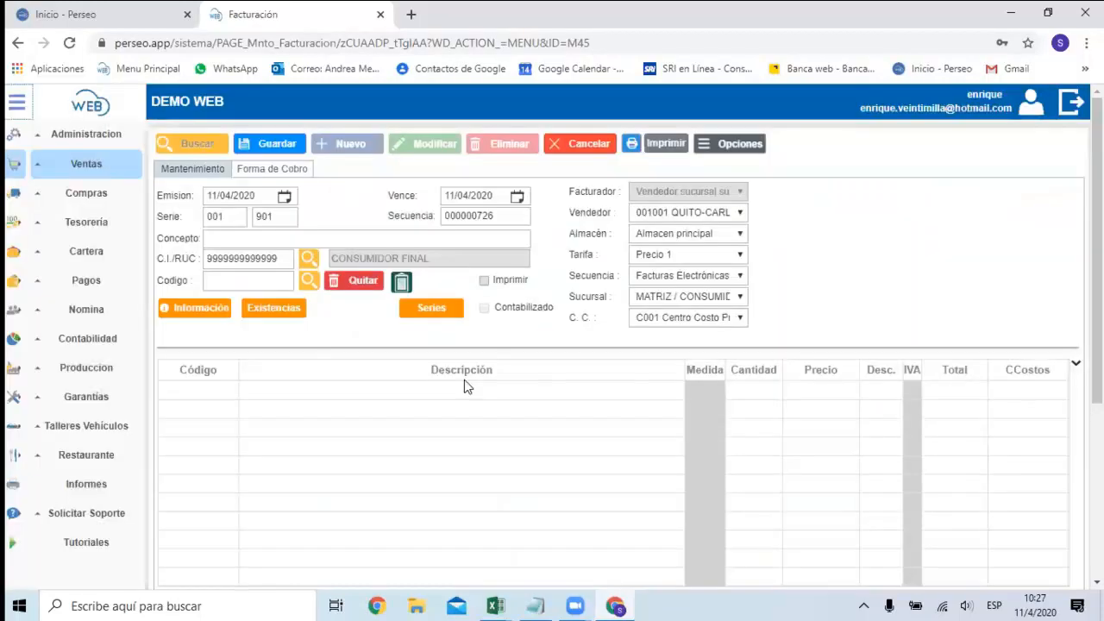
Clear the default CONSUMIDOR FINAL identification and assign a registered customer from the customer list to the invoice.
{"action": "left_click", "coordinate": [225, 221]}
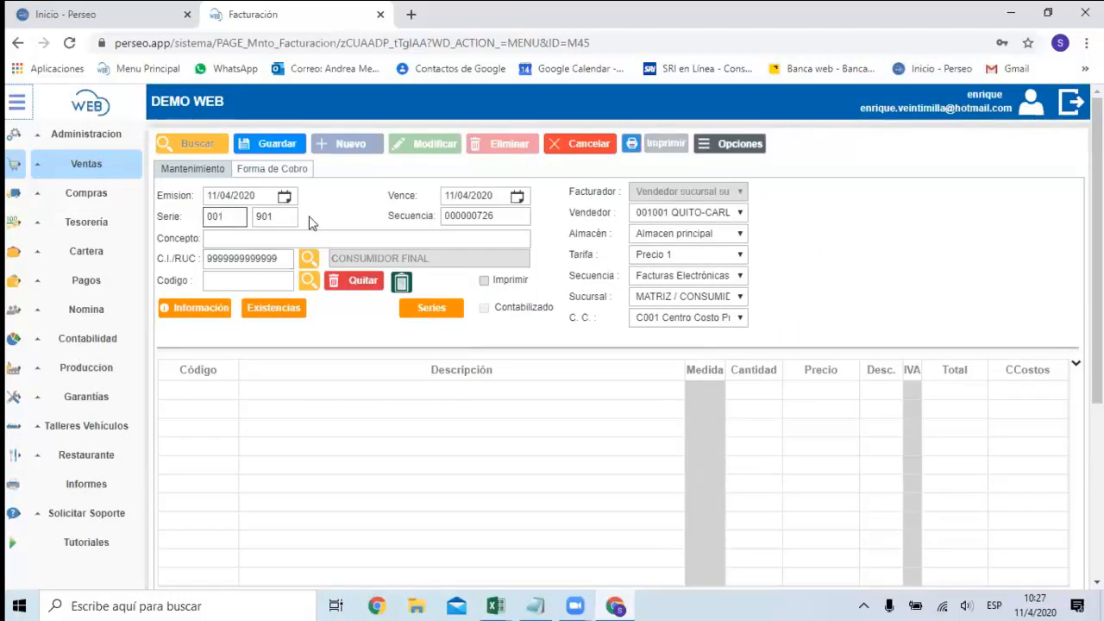
{"action": "left_click", "coordinate": [284, 258]}
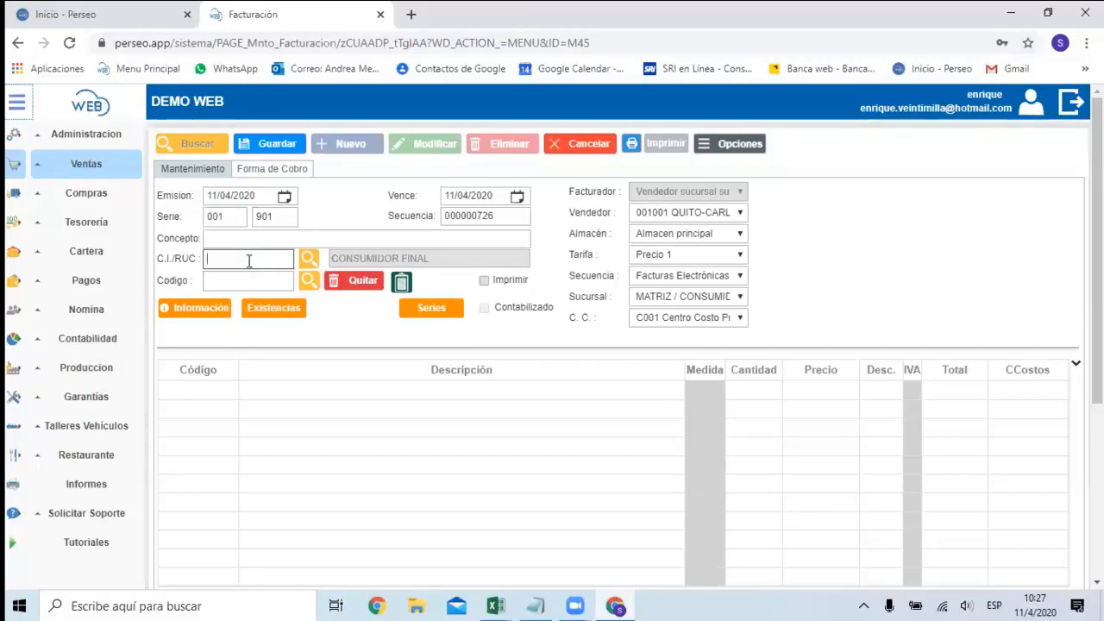
{"action": "key", "text": "Tab"}
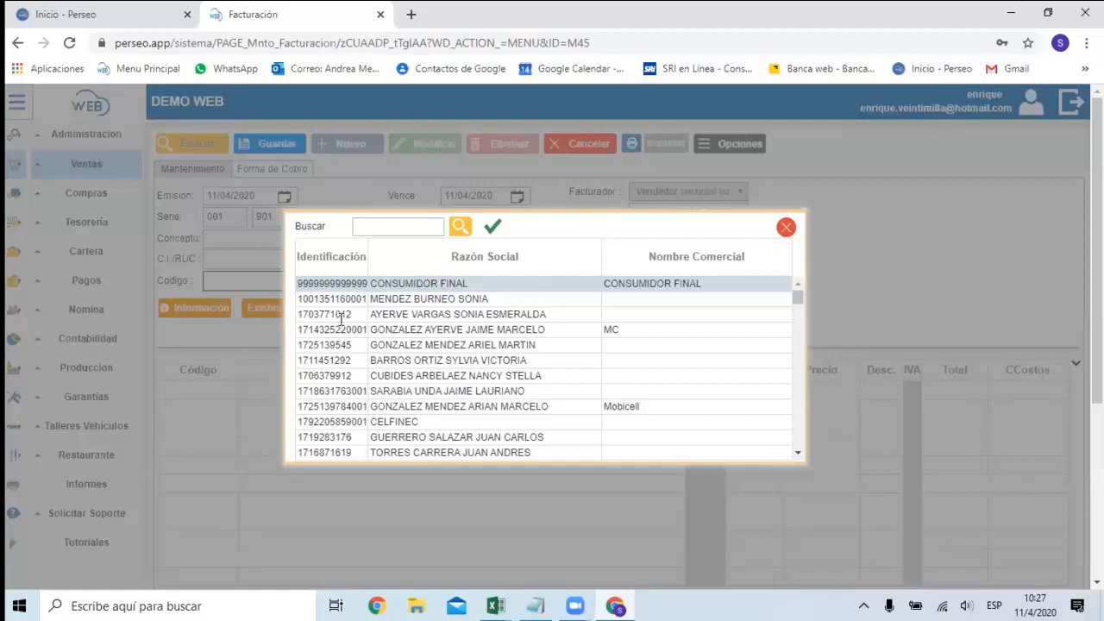
{"action": "left_click", "coordinate": [332, 390]}
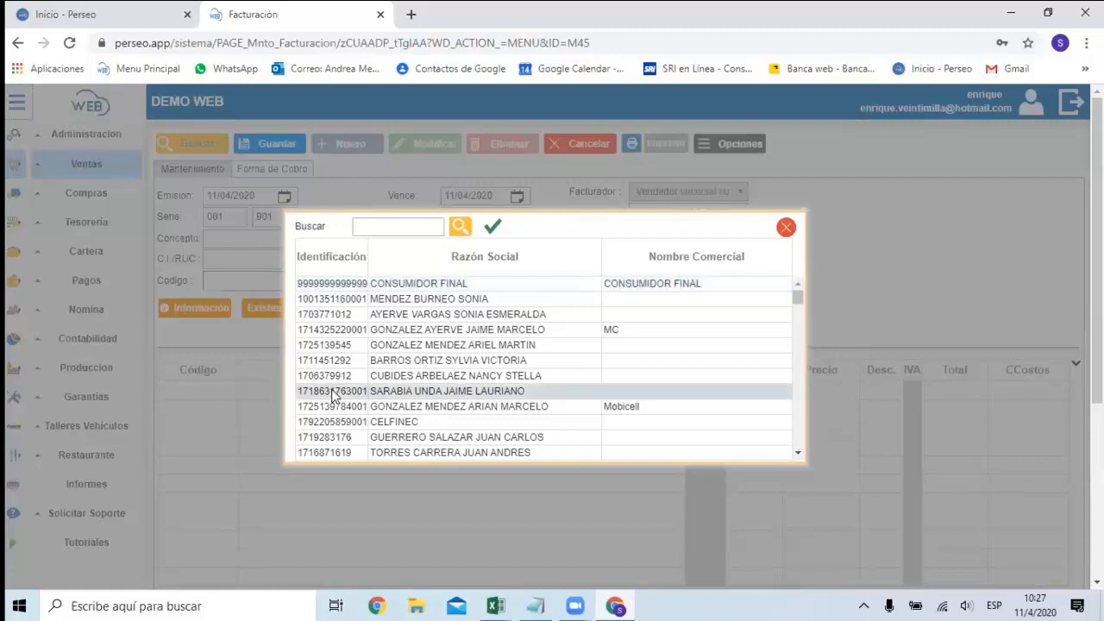
{"action": "scroll", "coordinate": [345, 411], "scroll_direction": "down", "scroll_amount": 1}
{"action": "scroll", "coordinate": [345, 412], "scroll_direction": "down", "scroll_amount": 1}
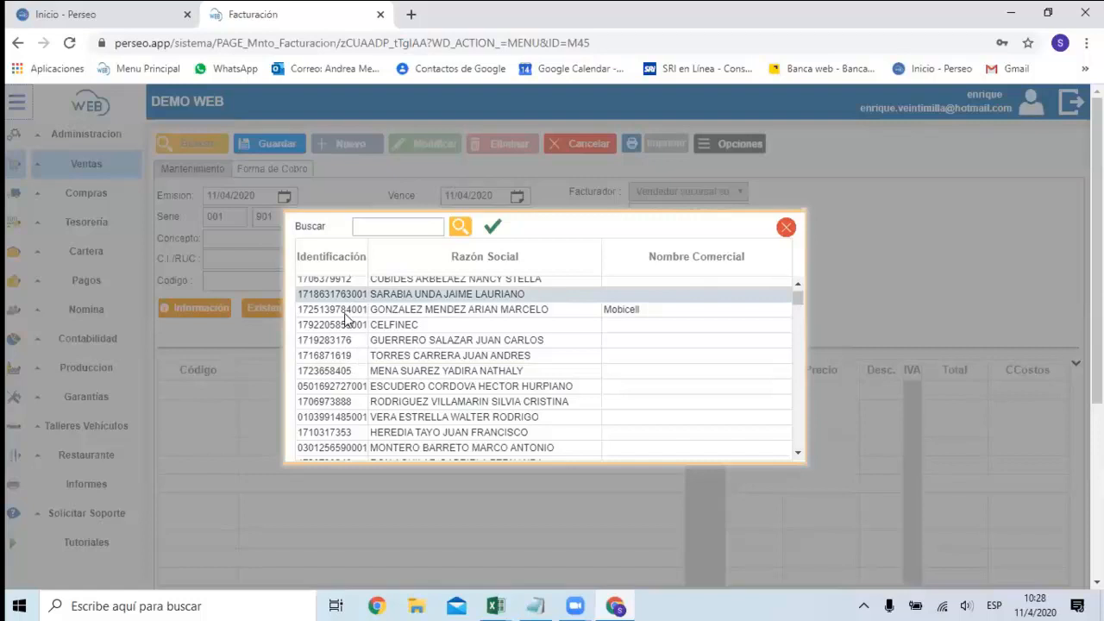
{"action": "scroll", "coordinate": [349, 335], "scroll_direction": "down", "scroll_amount": 1}
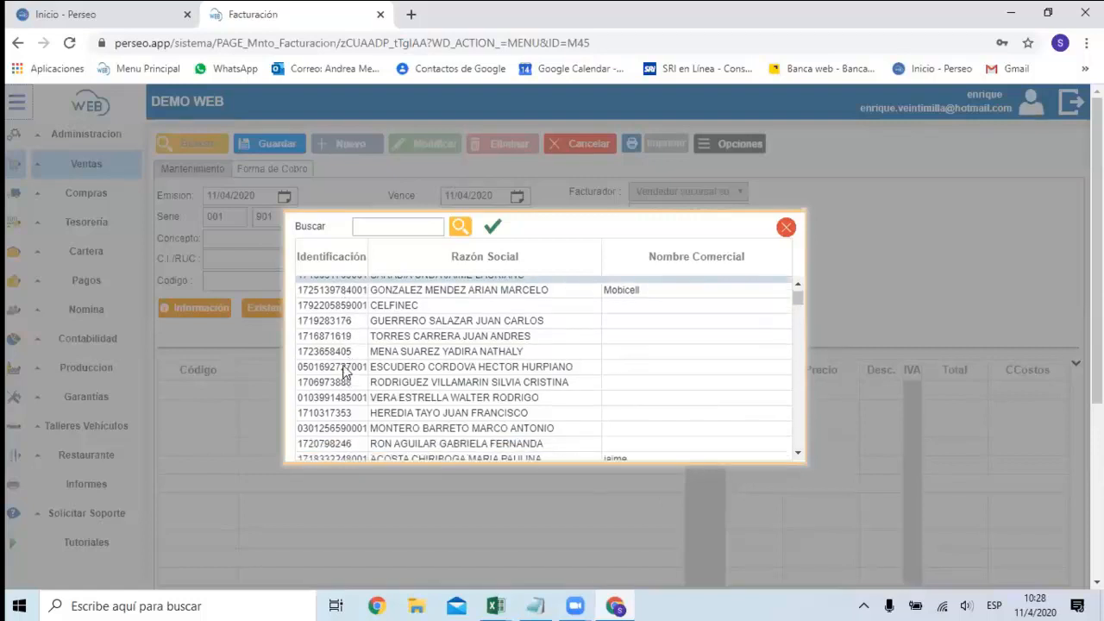
{"action": "left_click", "coordinate": [345, 370]}
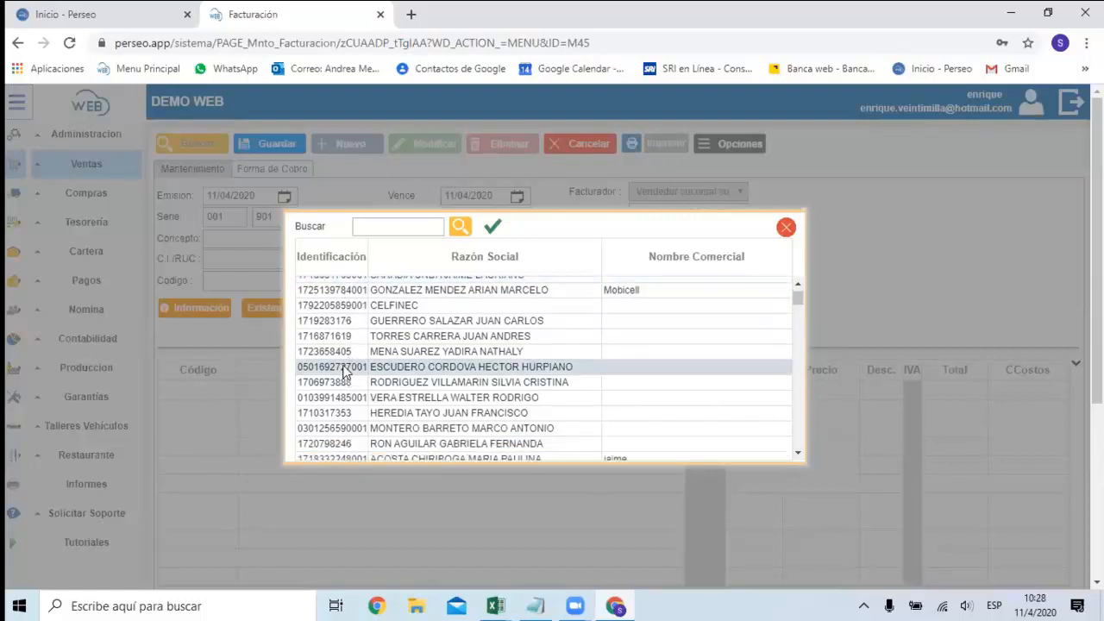
{"action": "left_click", "coordinate": [496, 231]}
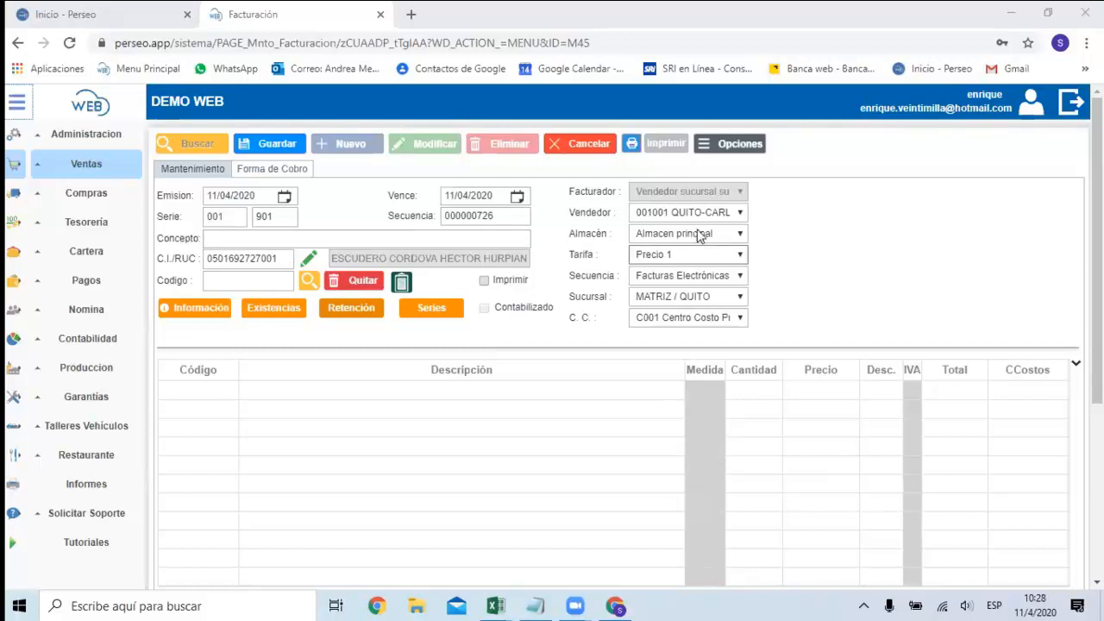
Review the choices available on the invoice for seller, warehouse, price rate, sequence and cost center, keeping the current selections.
{"action": "left_click", "coordinate": [739, 214]}
{"action": "left_click", "coordinate": [740, 214]}
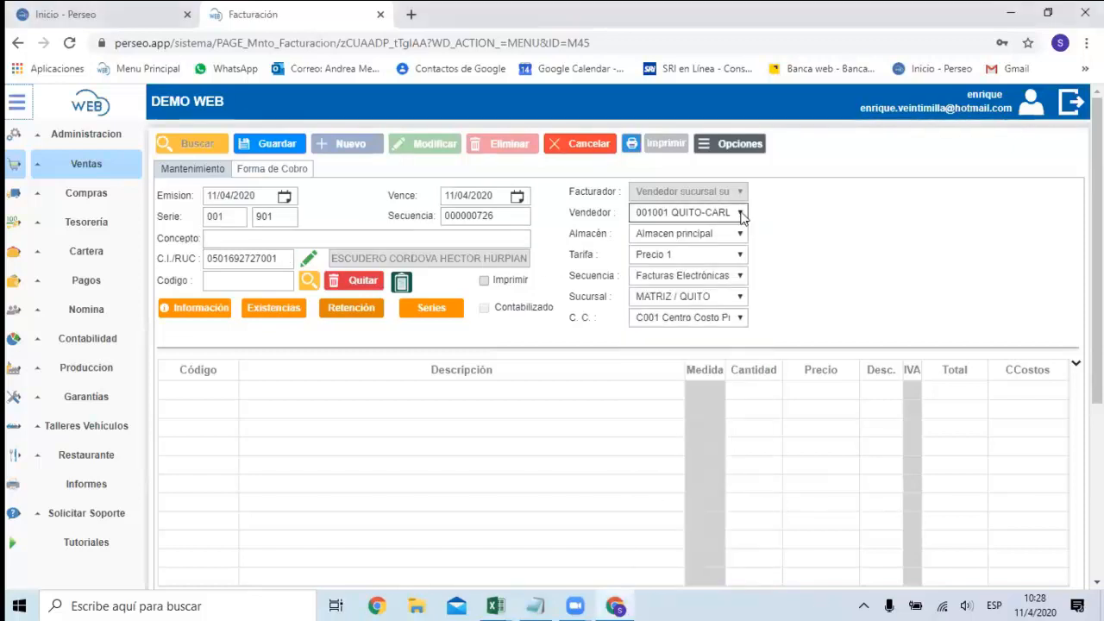
{"action": "left_click", "coordinate": [739, 234]}
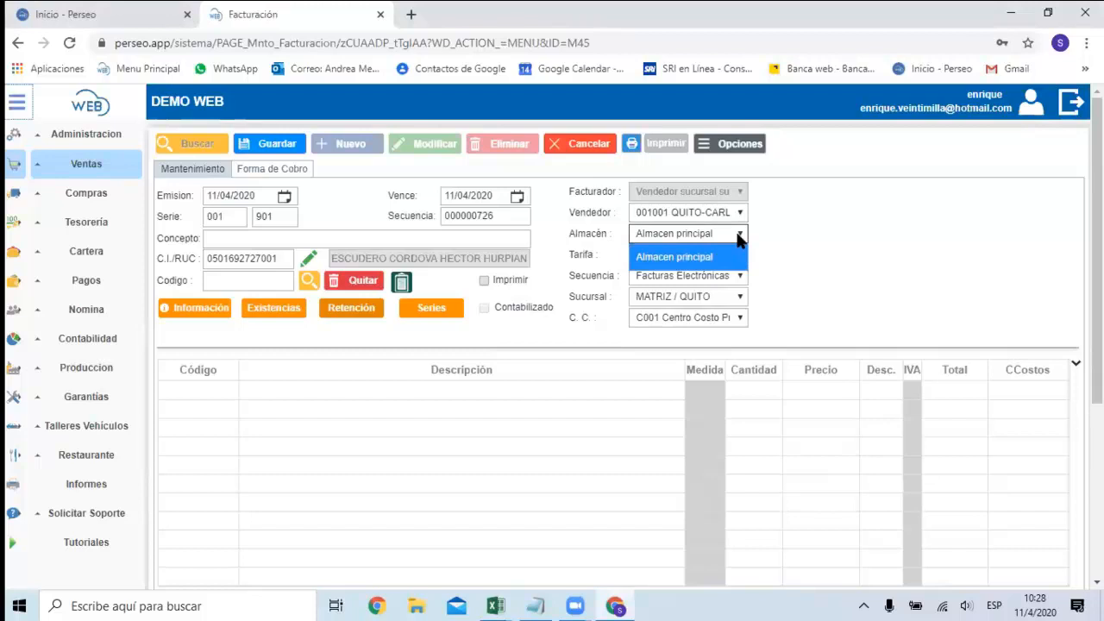
{"action": "left_click", "coordinate": [739, 239]}
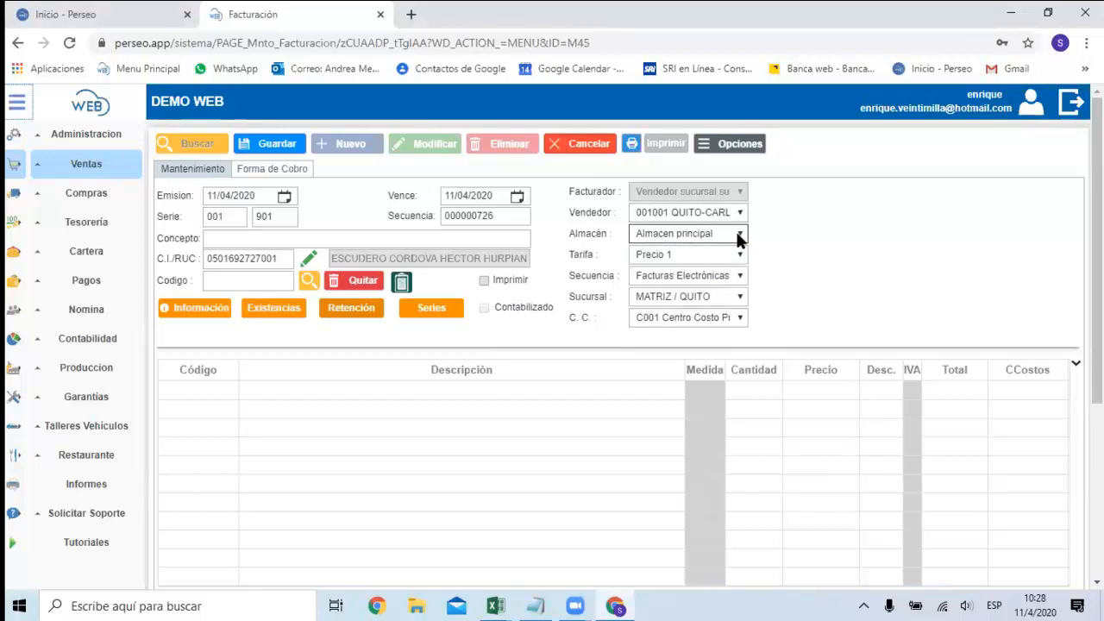
{"action": "left_click", "coordinate": [739, 256]}
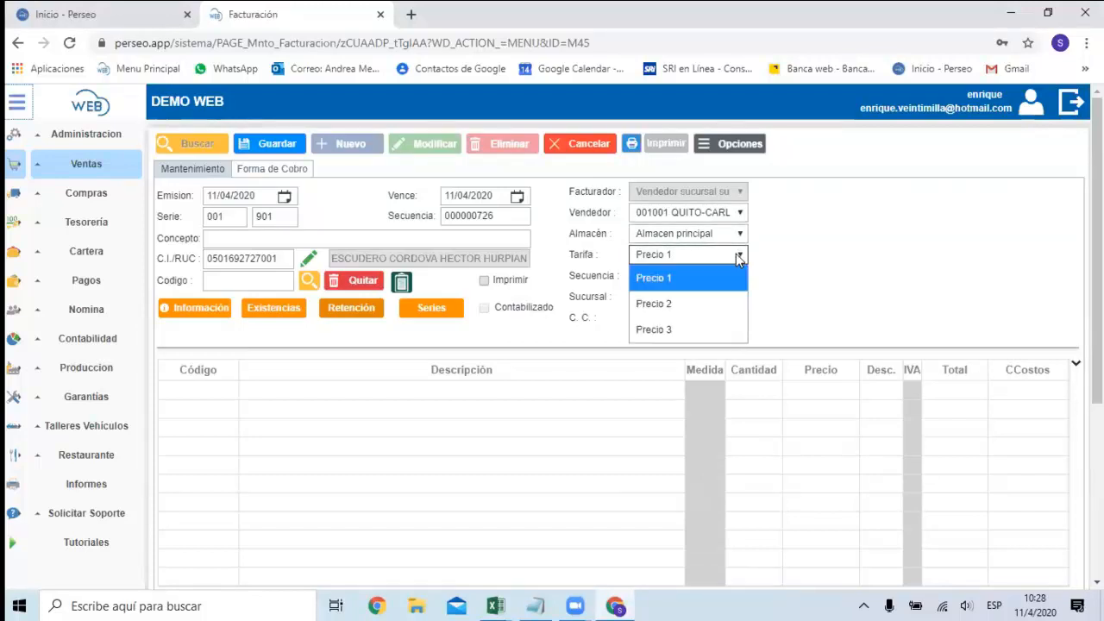
{"action": "left_click", "coordinate": [738, 257]}
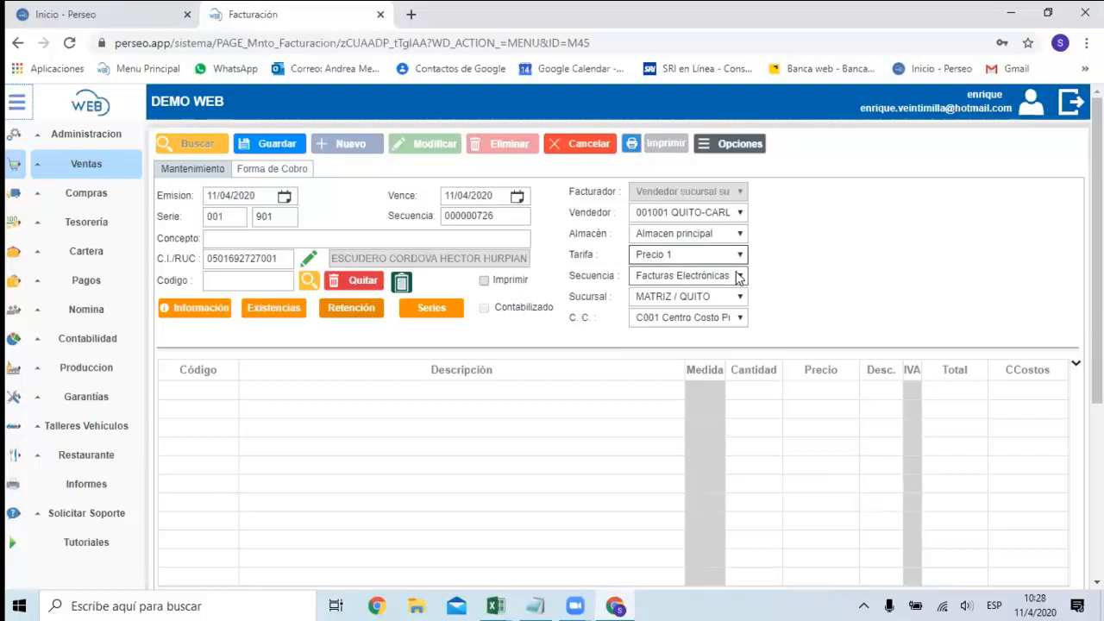
{"action": "left_click", "coordinate": [738, 278]}
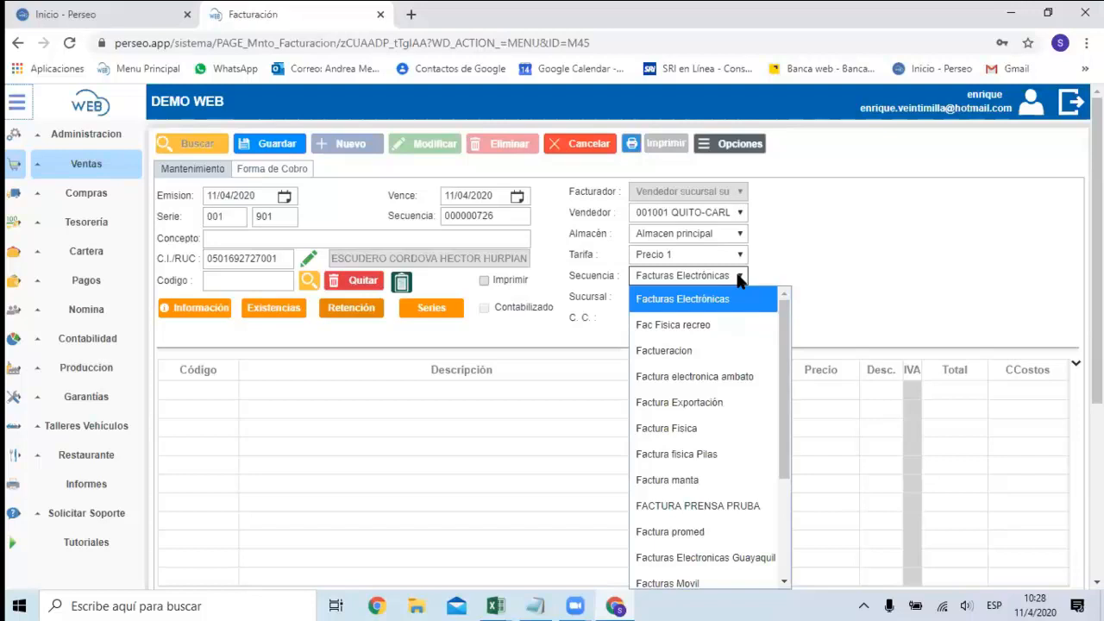
{"action": "left_click", "coordinate": [823, 234]}
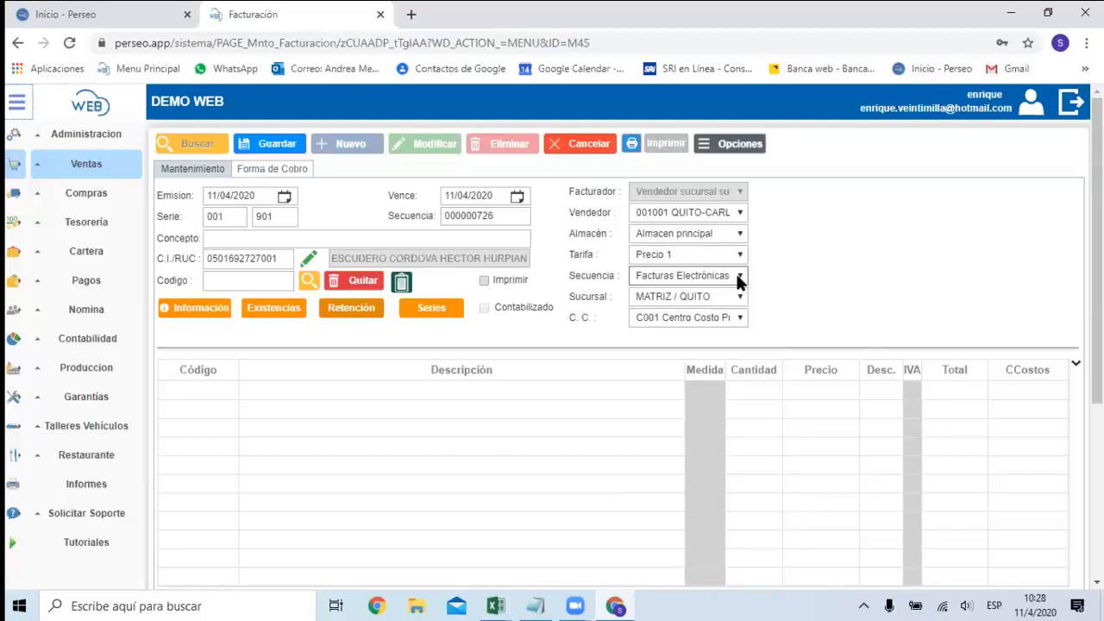
{"action": "left_click", "coordinate": [738, 318]}
{"action": "left_click", "coordinate": [739, 319]}
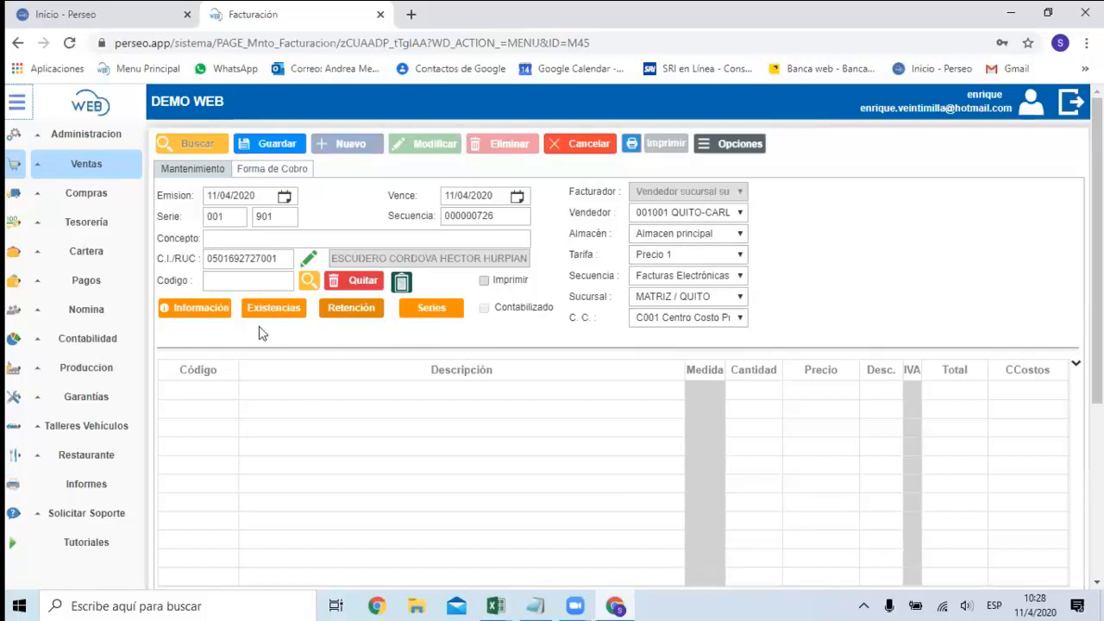
Search the items for "abra", add ABRAZADERA METALICA M11-17S/M to the invoice and set its quantity to 2.
{"action": "left_click", "coordinate": [239, 281]}
{"action": "type", "text": "abra"}
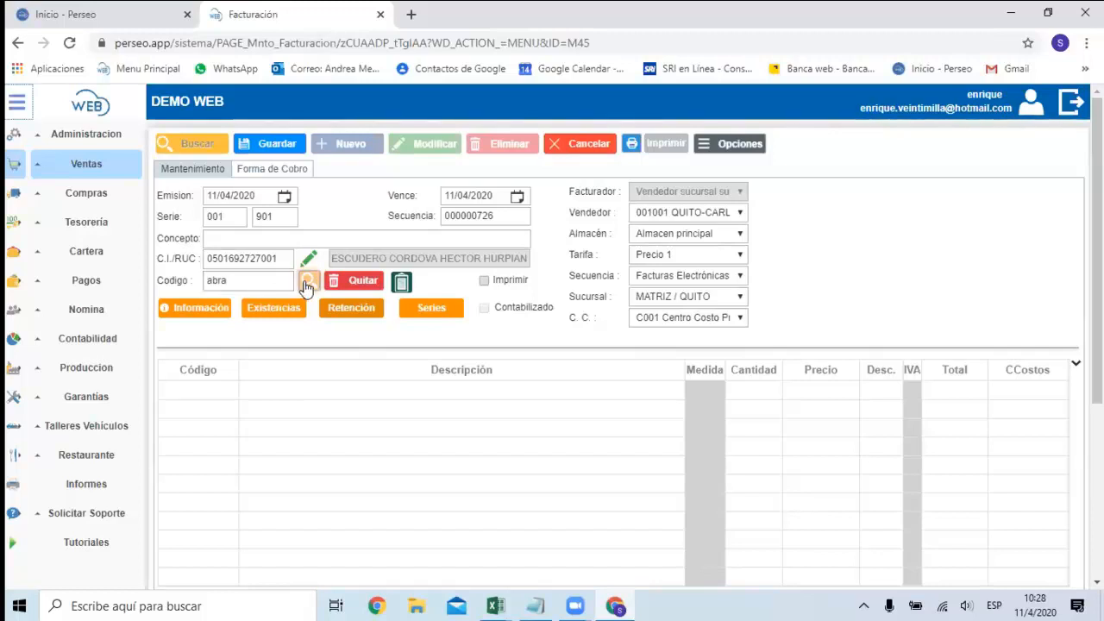
{"action": "left_click", "coordinate": [305, 281]}
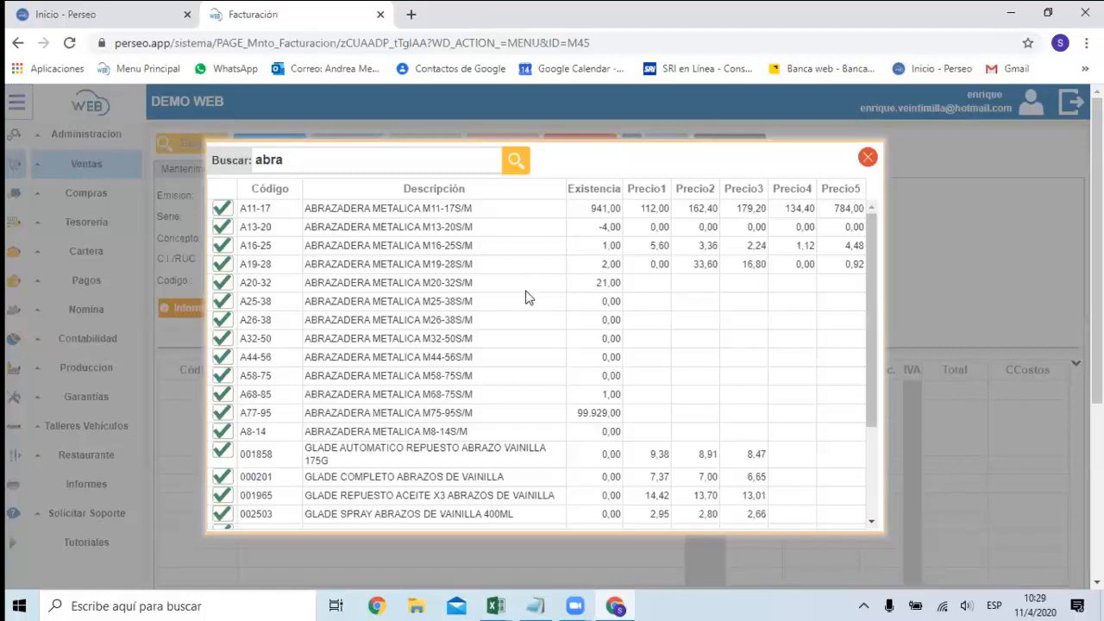
{"action": "left_click", "coordinate": [221, 208]}
{"action": "left_click", "coordinate": [753, 392]}
{"action": "type", "text": "2"}
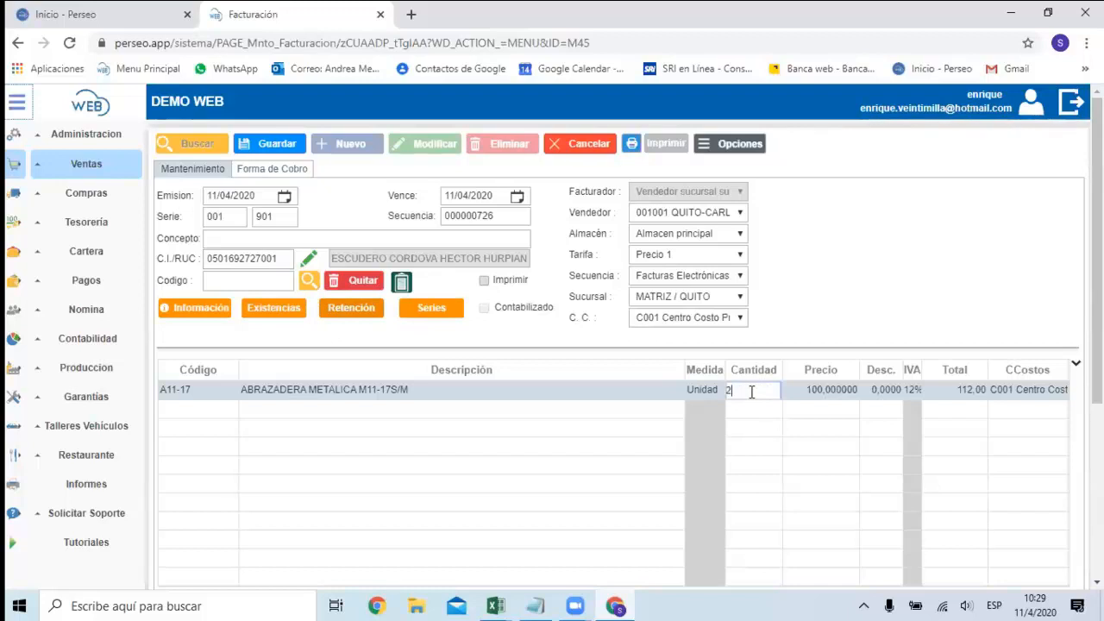
{"action": "key", "text": "Tab"}
{"action": "key", "text": "Tab"}
{"action": "key", "text": "Tab"}
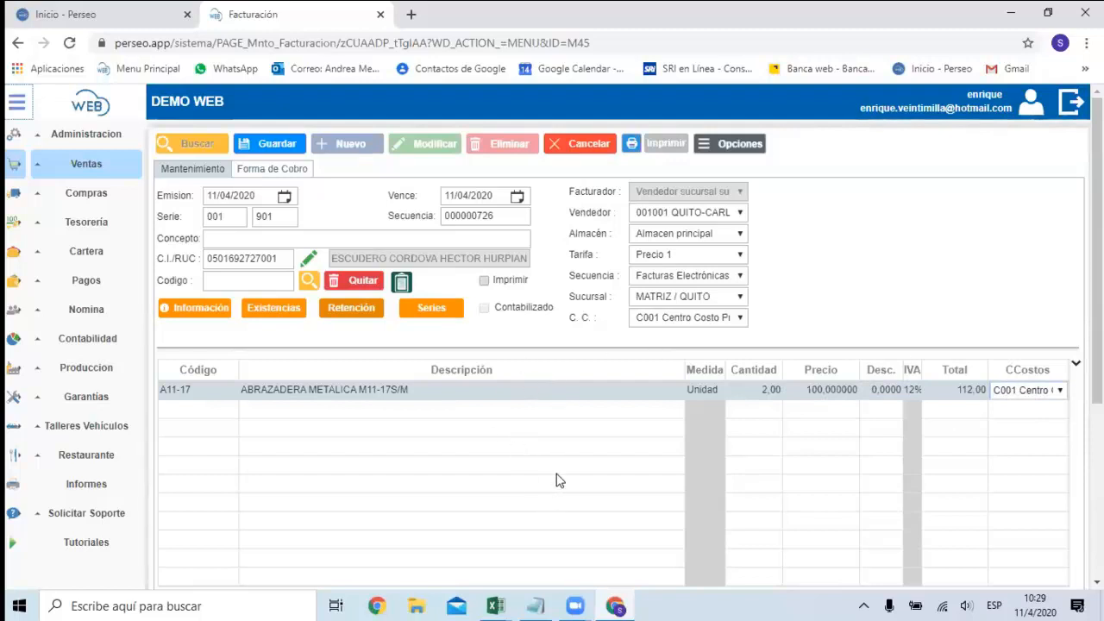
Examine the invoice totals and the income tax and IVA withholding form (Retención) without entering any data.
{"action": "scroll", "coordinate": [554, 466], "scroll_direction": "down", "scroll_amount": 2}
{"action": "scroll", "coordinate": [542, 384], "scroll_direction": "up", "scroll_amount": 2}
{"action": "left_click", "coordinate": [362, 310]}
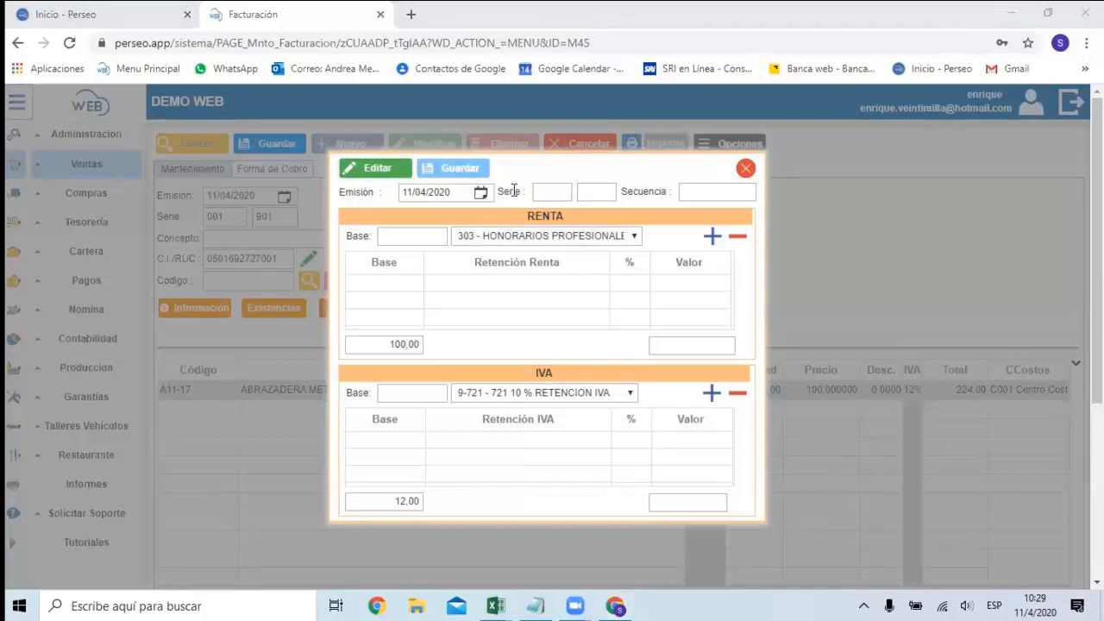
{"action": "left_click", "coordinate": [745, 170]}
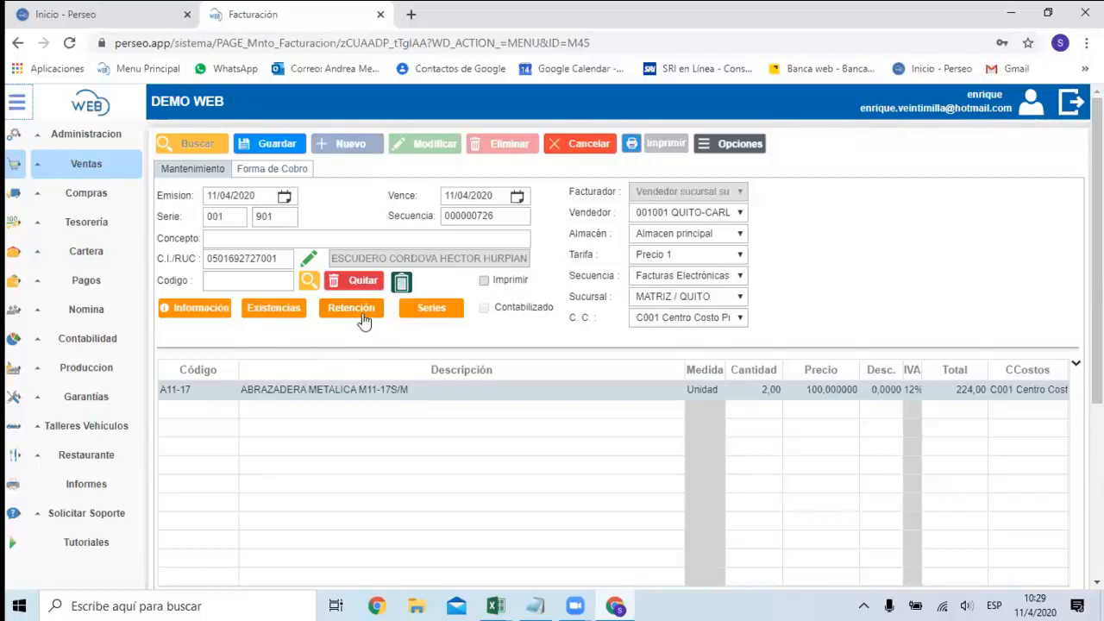
{"action": "scroll", "coordinate": [373, 353], "scroll_direction": "down", "scroll_amount": 2}
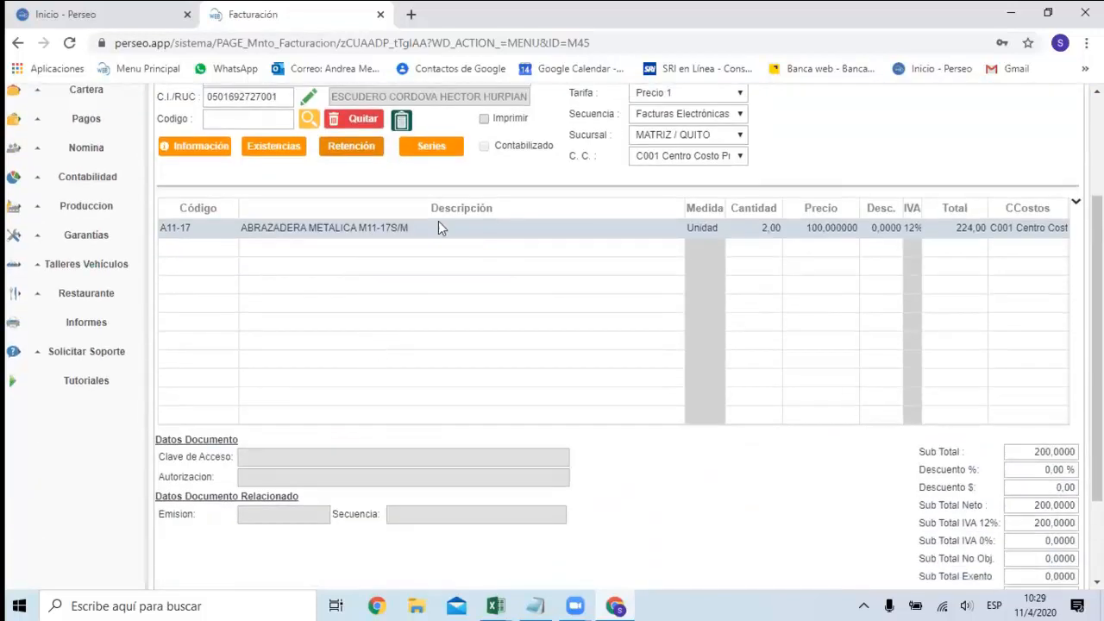
{"action": "scroll", "coordinate": [653, 267], "scroll_direction": "up", "scroll_amount": 1}
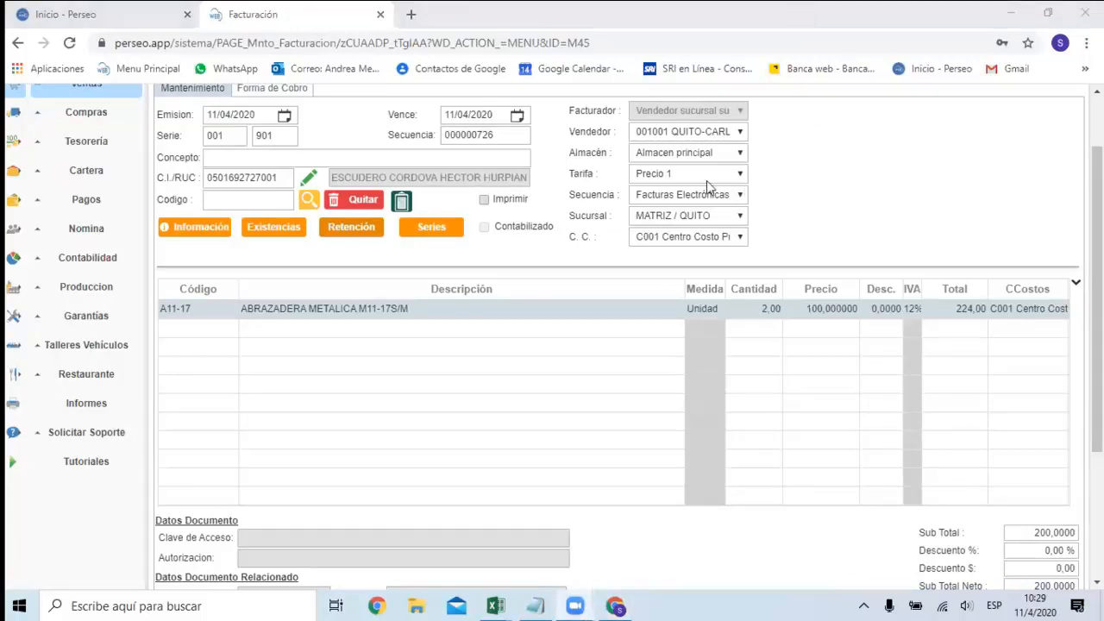
Open the window for pasting item records into the invoice, look it over and close it without transferring anything.
{"action": "left_click", "coordinate": [250, 207]}
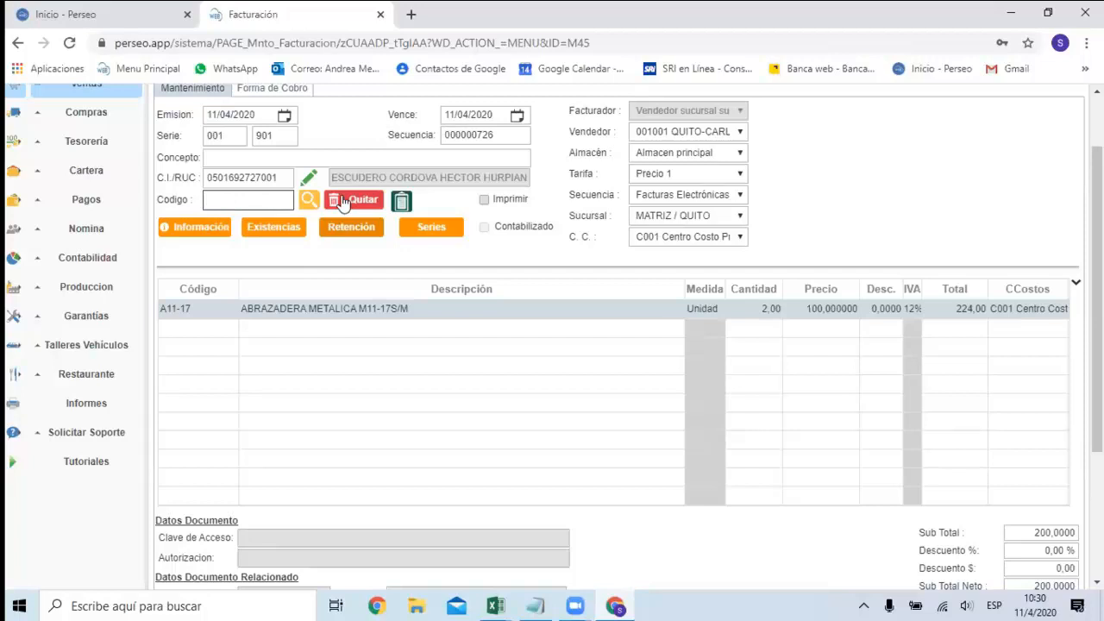
{"action": "left_click", "coordinate": [237, 201]}
{"action": "left_click", "coordinate": [402, 202]}
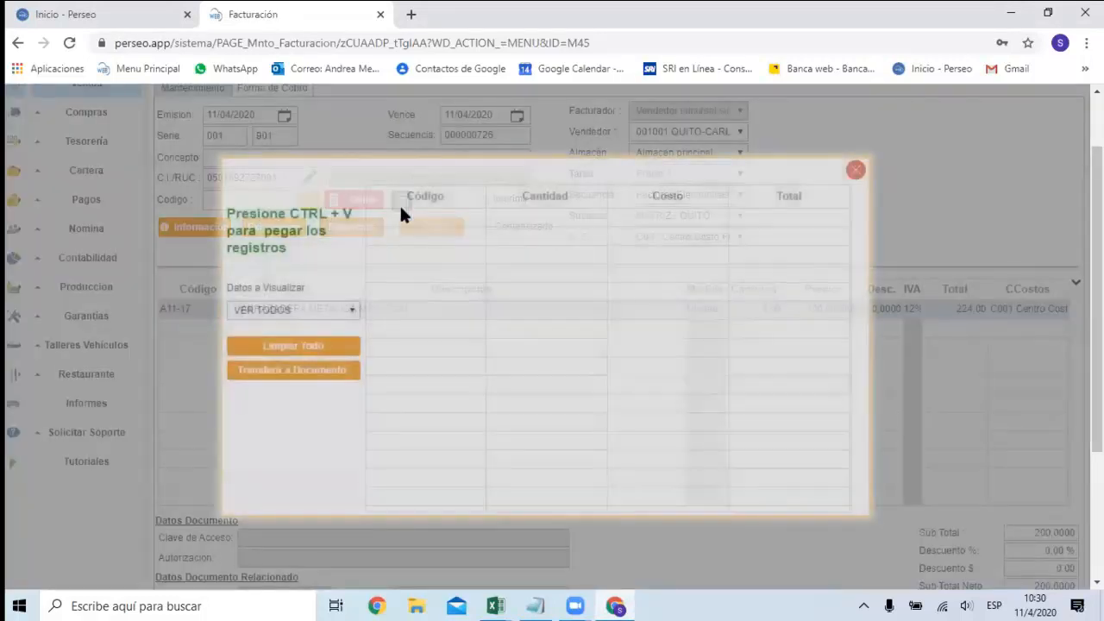
{"action": "left_click", "coordinate": [855, 170]}
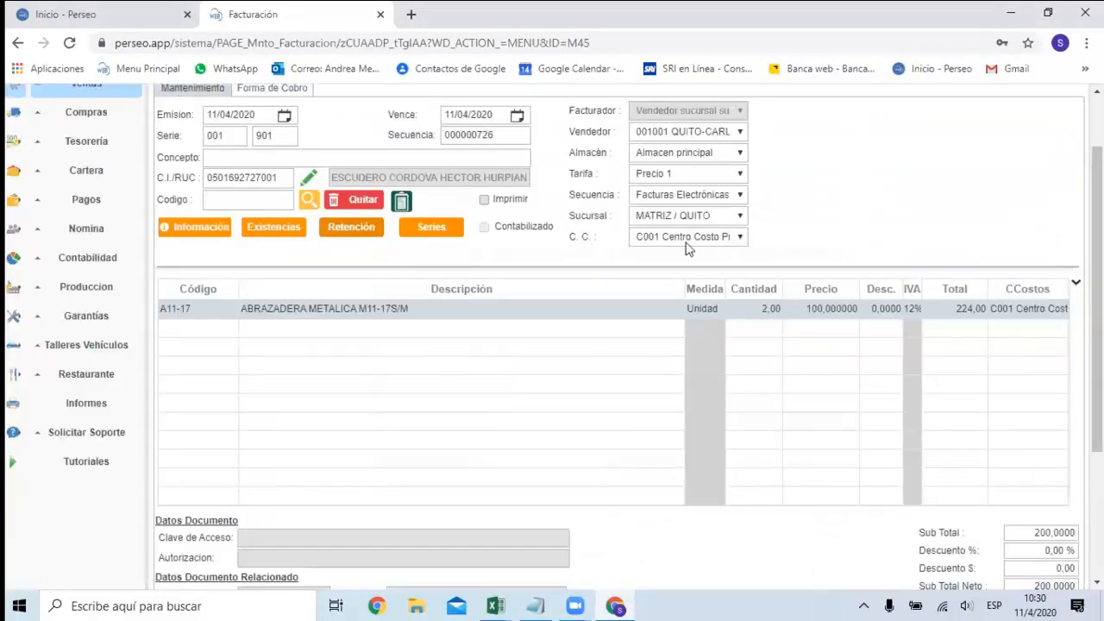
{"action": "scroll", "coordinate": [423, 335], "scroll_direction": "up", "scroll_amount": 1}
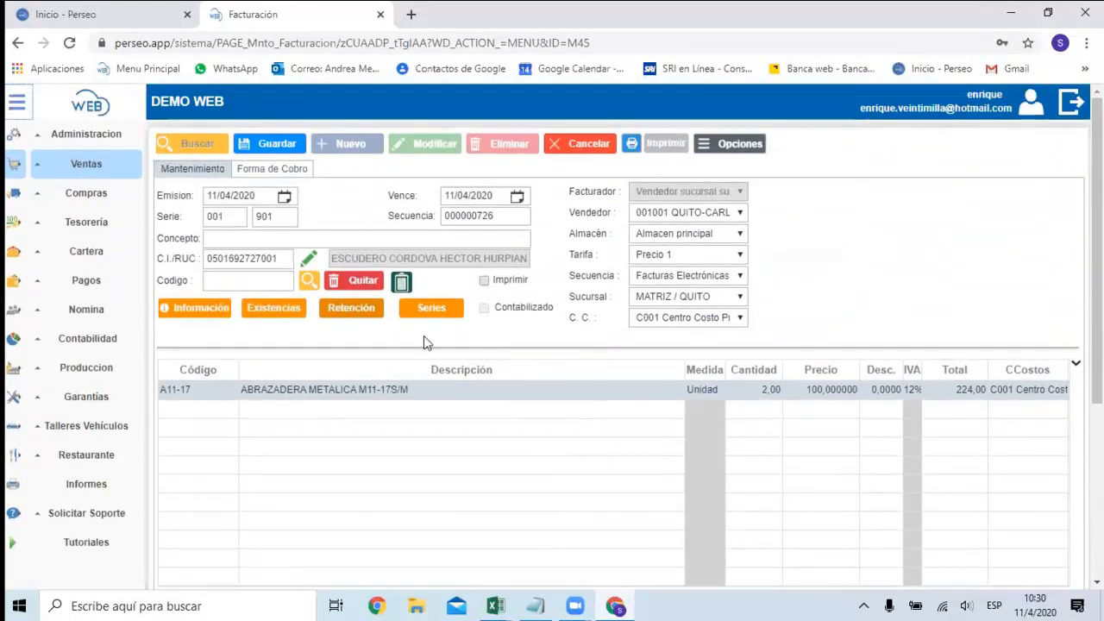
Look up the item code "bra" and add LIBRO UN SABROSO VIAJE A BRASIL to the invoice.
{"action": "left_click", "coordinate": [281, 279]}
{"action": "type", "text": "a"}
{"action": "key", "text": "BackSpace"}
{"action": "type", "text": "bra"}
{"action": "left_click", "coordinate": [307, 282]}
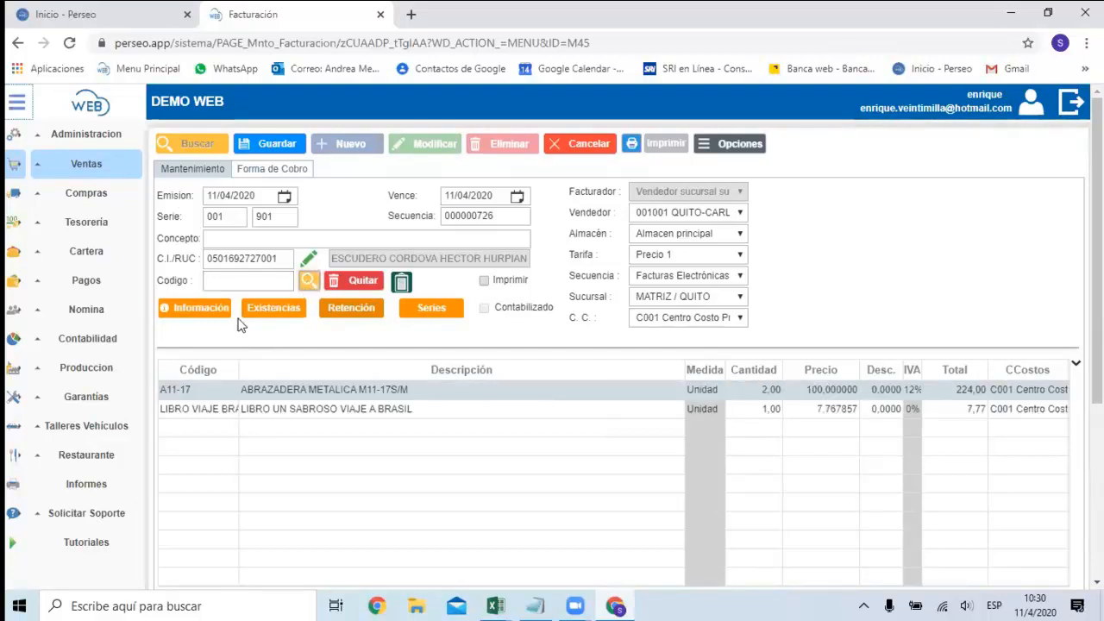
Search the item list for "brak" and add Choco Brake to the invoice.
{"action": "left_click", "coordinate": [251, 274]}
{"action": "key", "text": "Return"}
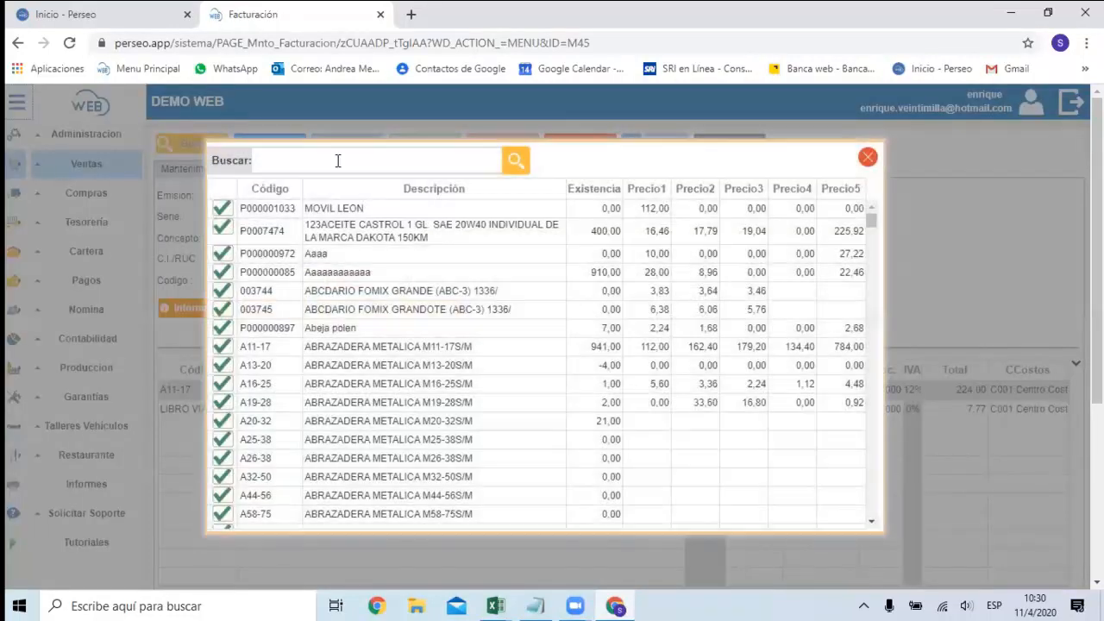
{"action": "type", "text": "brak"}
{"action": "left_click", "coordinate": [516, 159]}
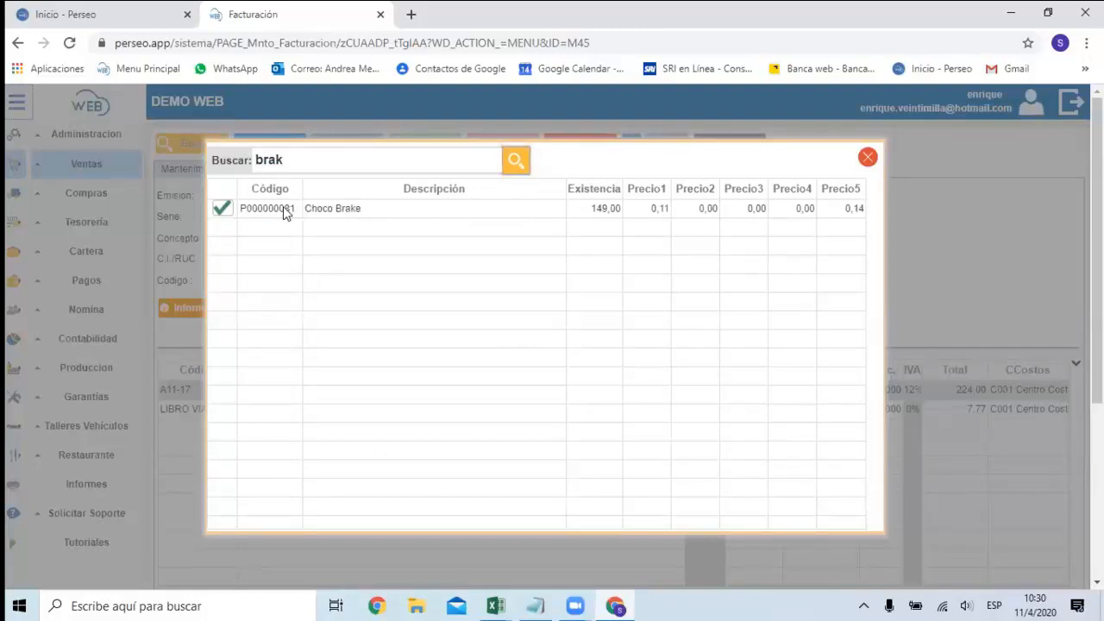
{"action": "left_click", "coordinate": [226, 209]}
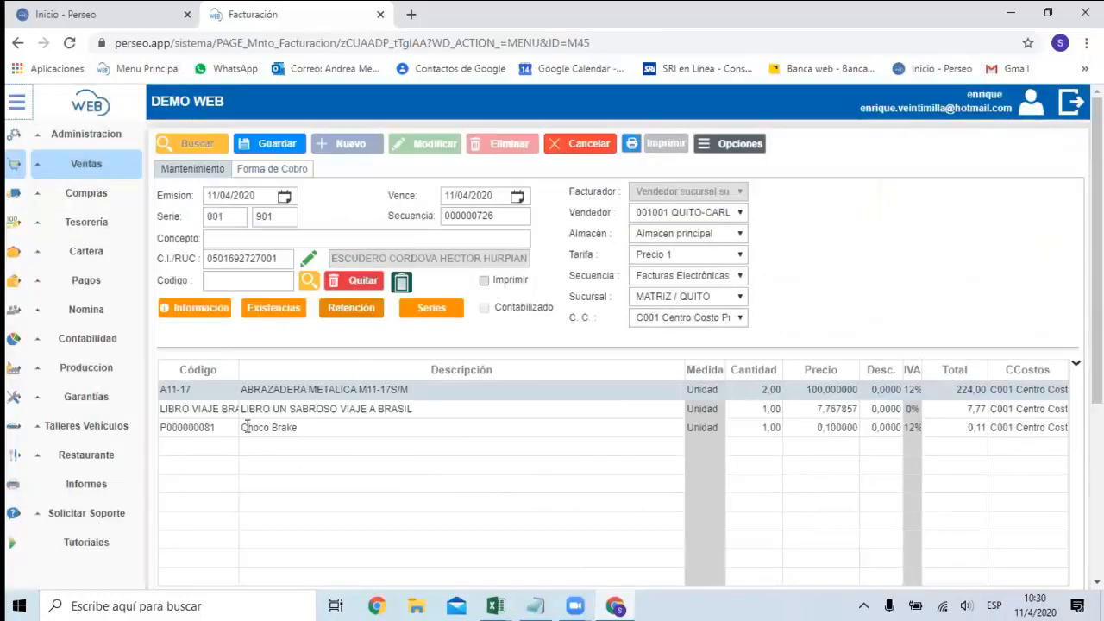
Remove the LIBRO UN SABROSO VIAJE A BRASIL line from the invoice.
{"action": "left_click", "coordinate": [196, 408]}
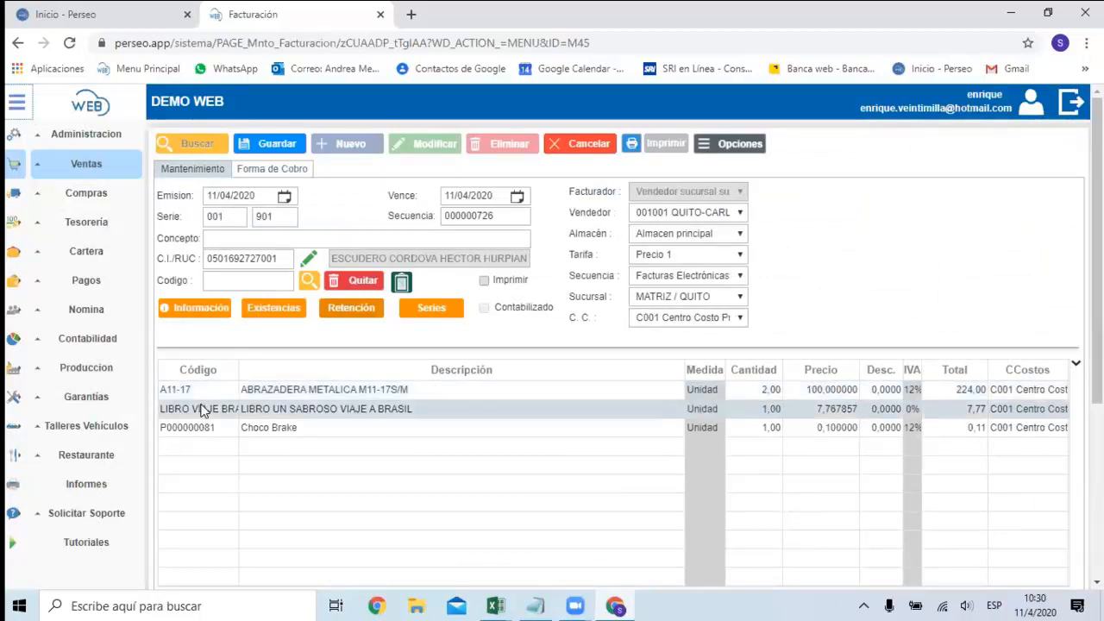
{"action": "left_click", "coordinate": [369, 289]}
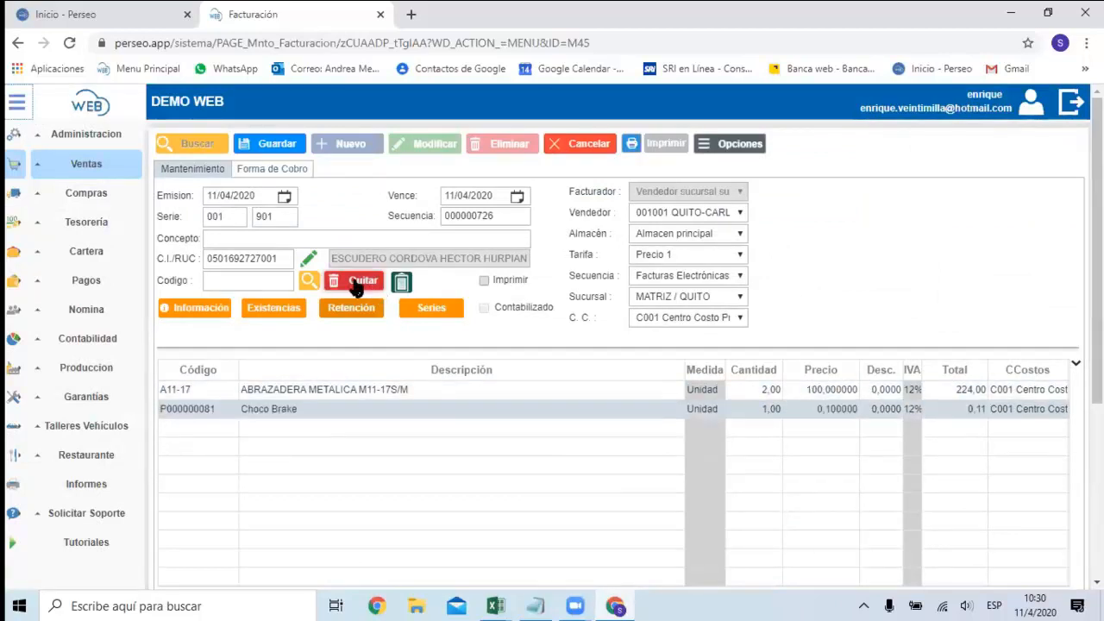
Set the unit price of the Choco Brake line to 20 and review the invoice totals.
{"action": "left_click", "coordinate": [810, 410]}
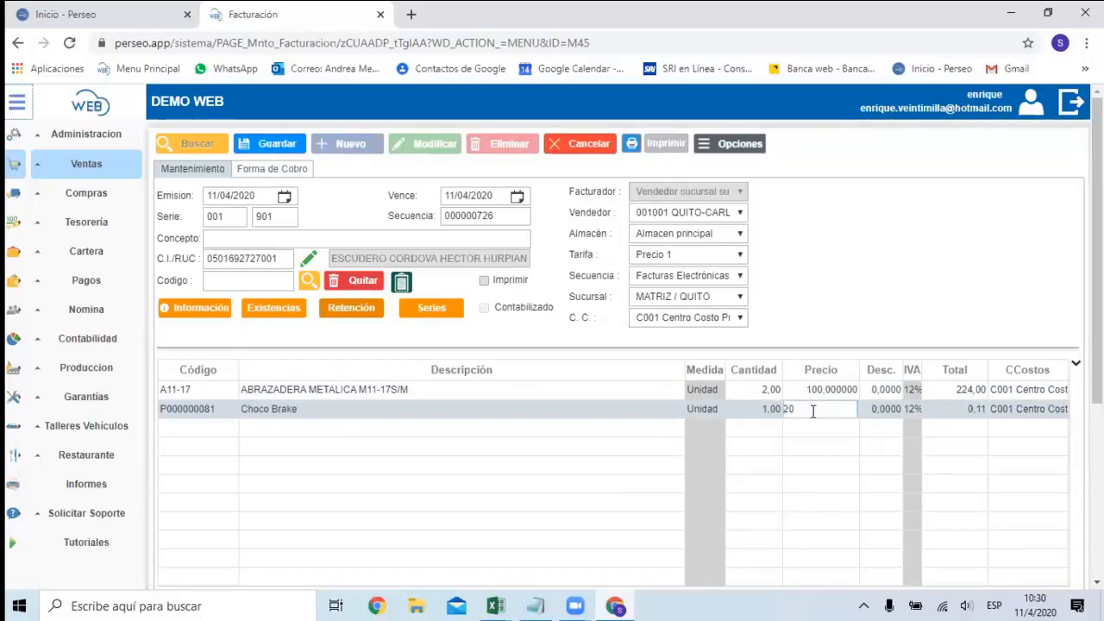
{"action": "key", "text": "Tab"}
{"action": "key", "text": "Tab"}
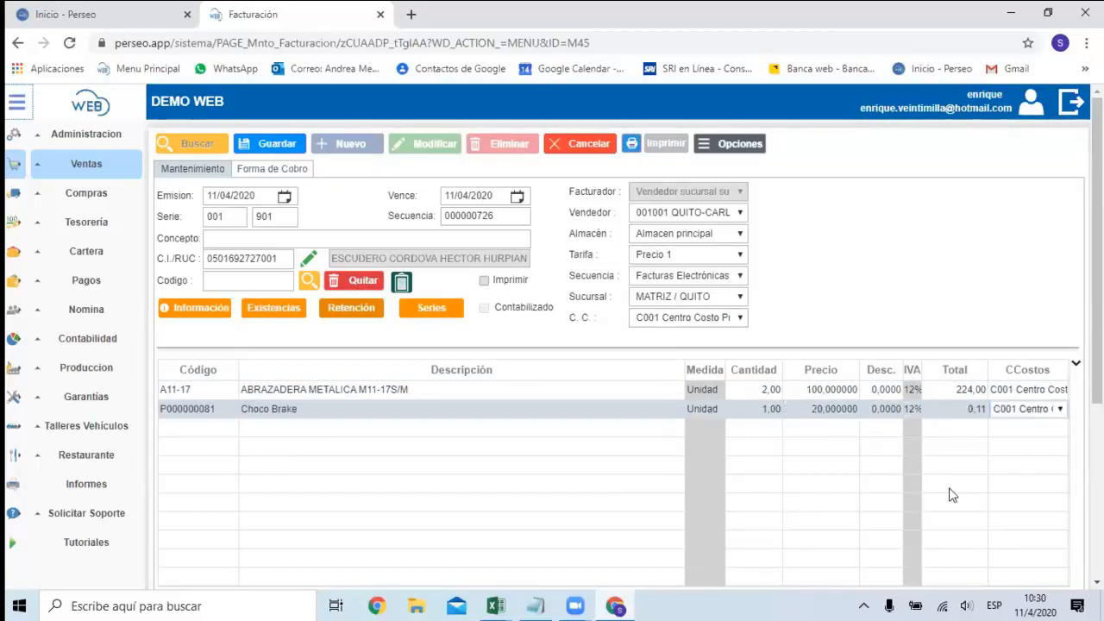
{"action": "scroll", "coordinate": [803, 475], "scroll_direction": "down", "scroll_amount": 3}
{"action": "scroll", "coordinate": [774, 294], "scroll_direction": "up", "scroll_amount": 2}
{"action": "scroll", "coordinate": [793, 291], "scroll_direction": "down", "scroll_amount": 3}
{"action": "left_click", "coordinate": [1067, 349]}
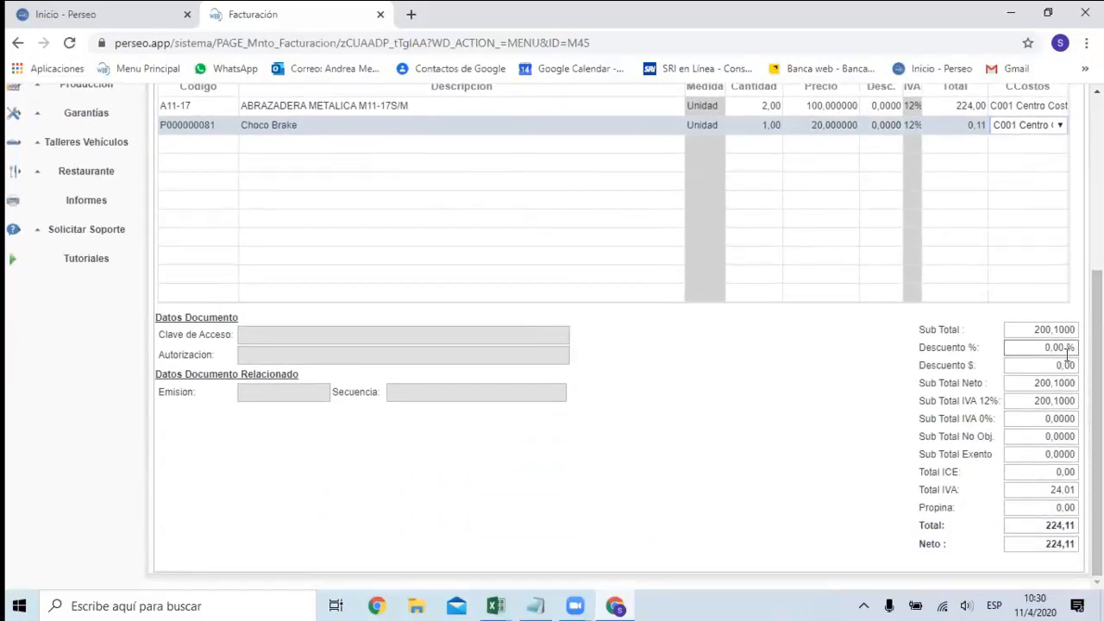
{"action": "scroll", "coordinate": [719, 362], "scroll_direction": "up", "scroll_amount": 4}
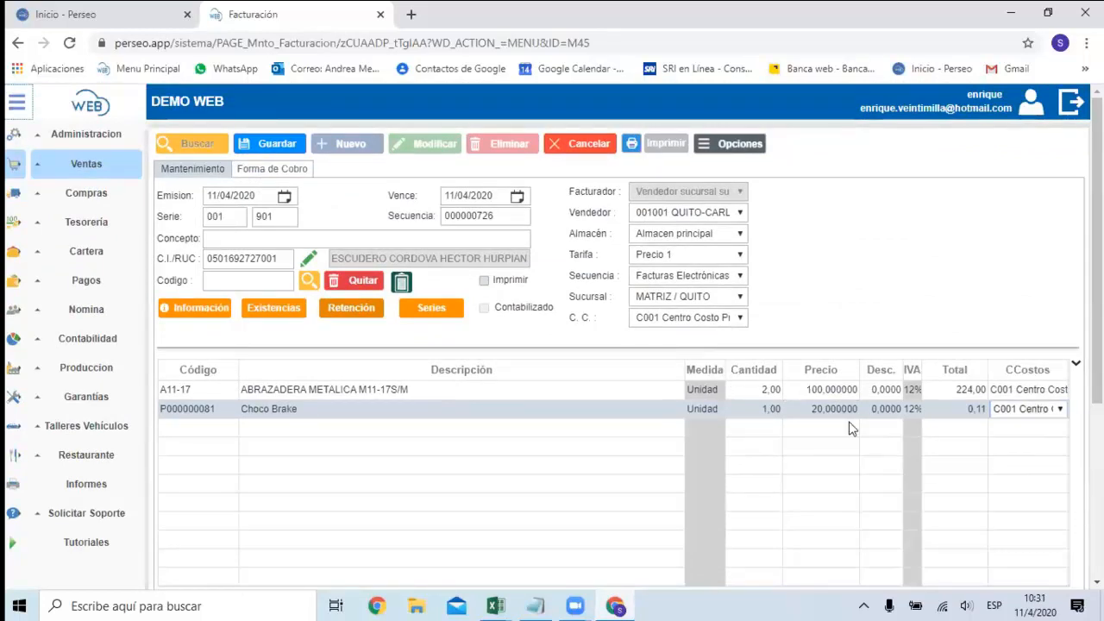
In the invoice's collection methods, try a cash (Efectivo) collection and a credit (Crédito) collection, removing each one.
{"action": "left_click", "coordinate": [304, 176]}
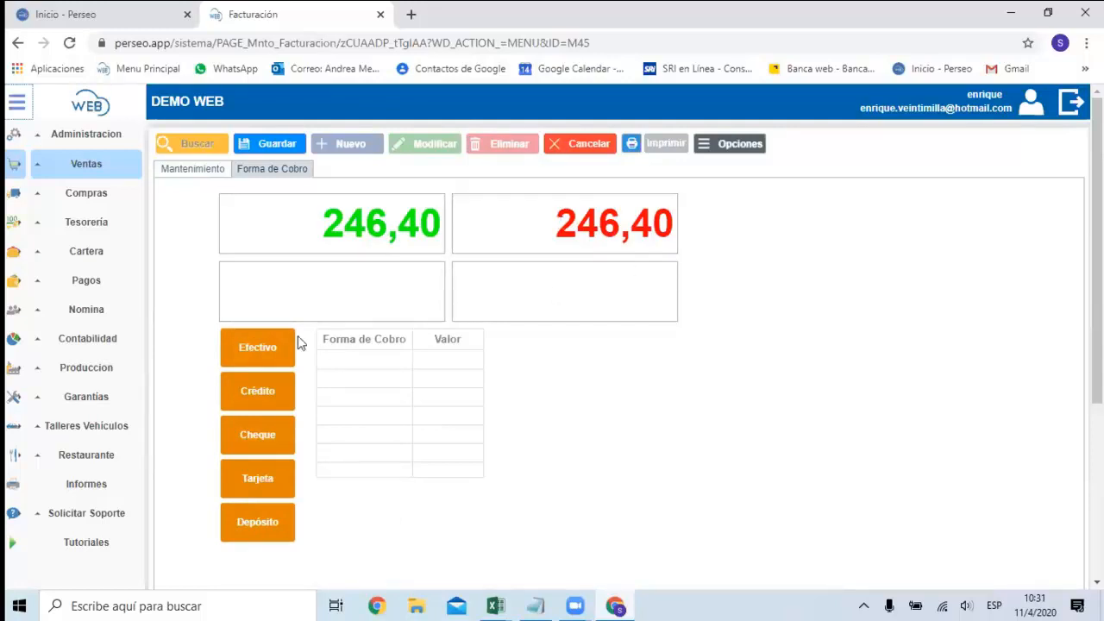
{"action": "left_click", "coordinate": [284, 359]}
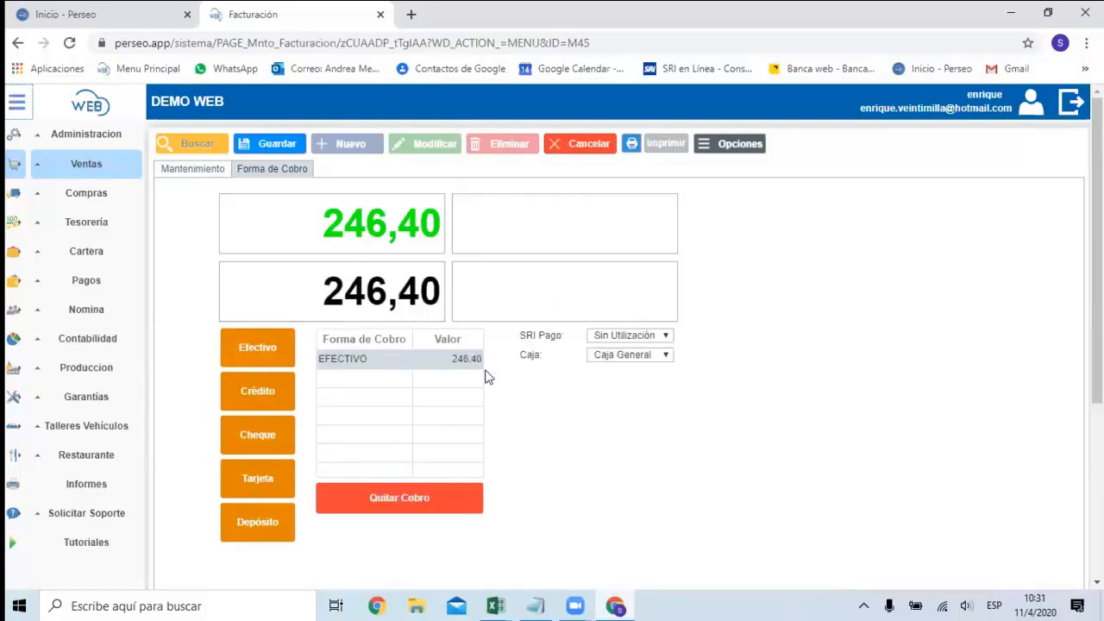
{"action": "left_click", "coordinate": [662, 354]}
{"action": "left_click", "coordinate": [652, 360]}
{"action": "left_click", "coordinate": [651, 360]}
{"action": "left_click", "coordinate": [652, 361]}
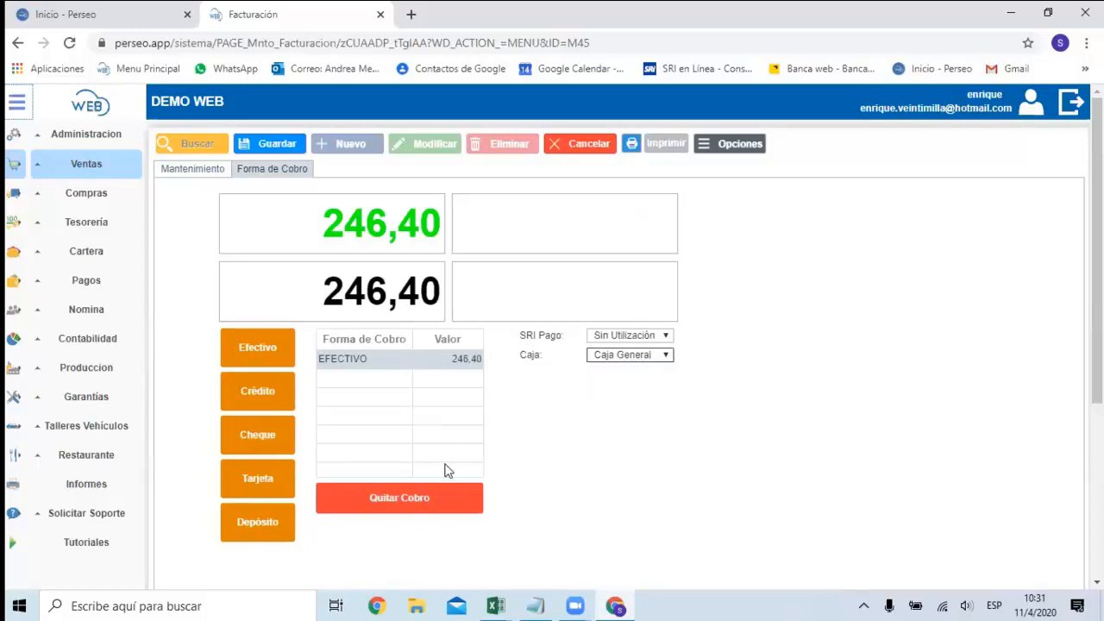
{"action": "left_click", "coordinate": [402, 509]}
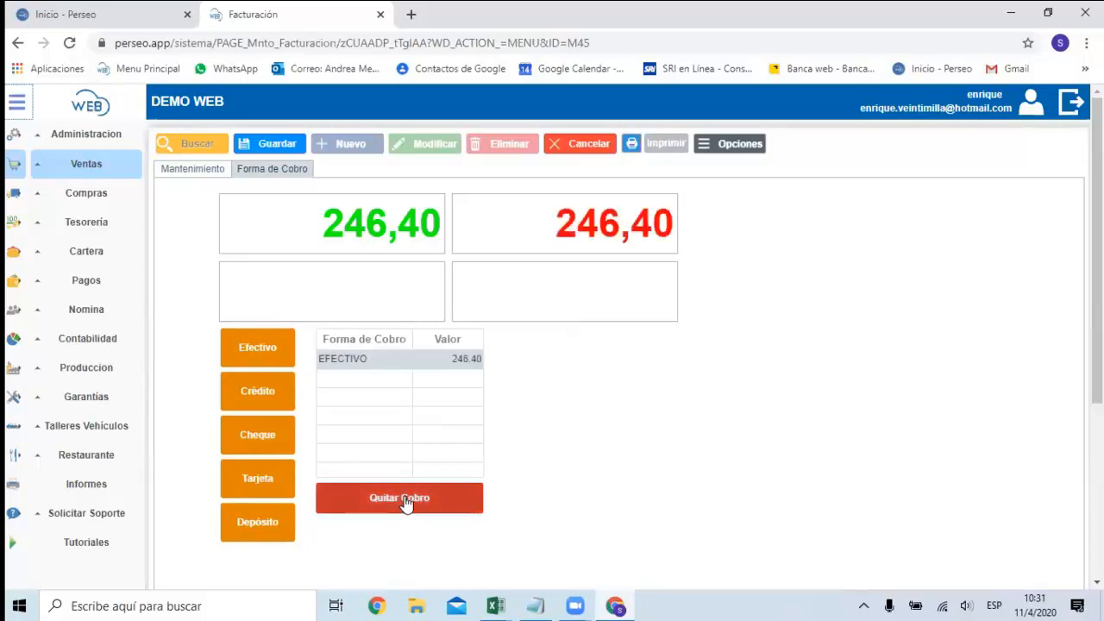
{"action": "left_click", "coordinate": [403, 509]}
{"action": "left_click", "coordinate": [272, 395]}
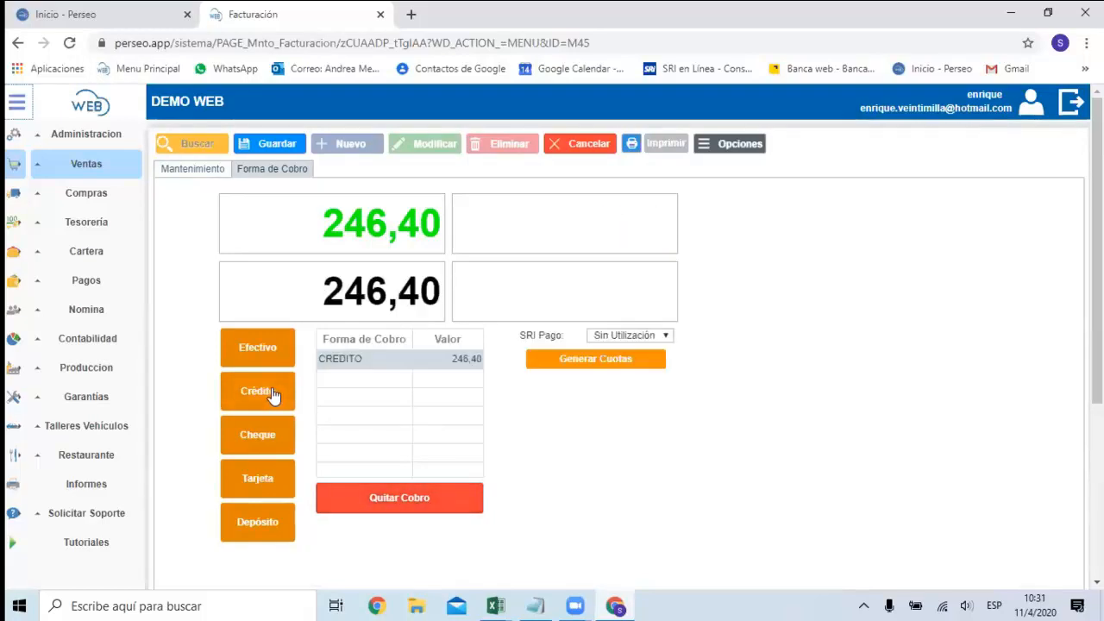
{"action": "left_click", "coordinate": [430, 500]}
Try a check (Cheque) collection for the invoice with bank MACHALA and receipt number 4141, and remove it.
{"action": "left_click", "coordinate": [272, 445]}
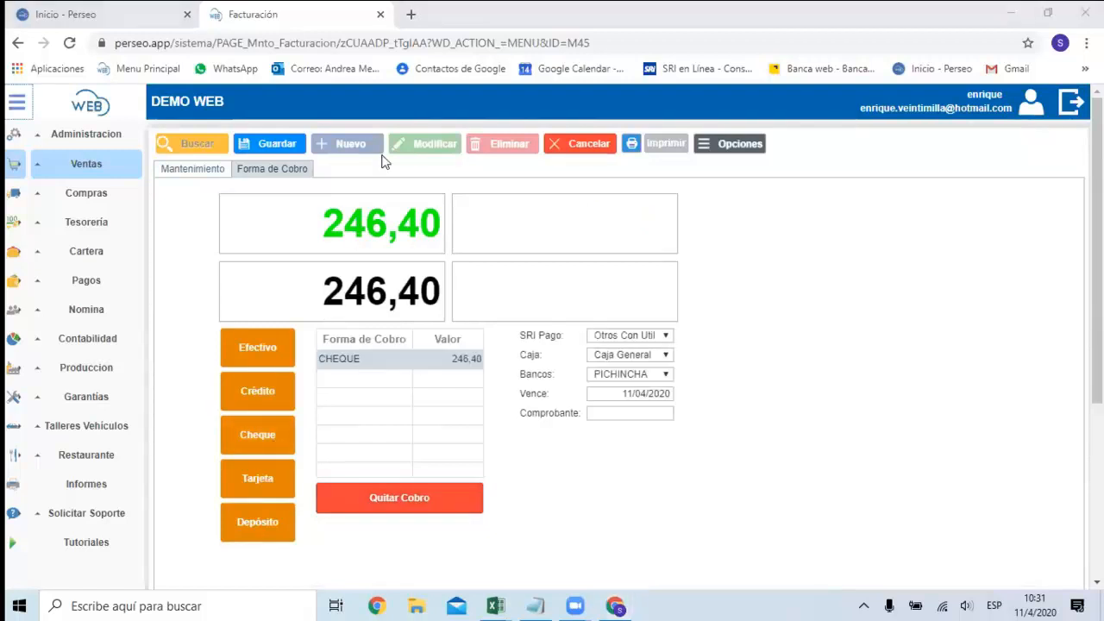
{"action": "left_click", "coordinate": [656, 374]}
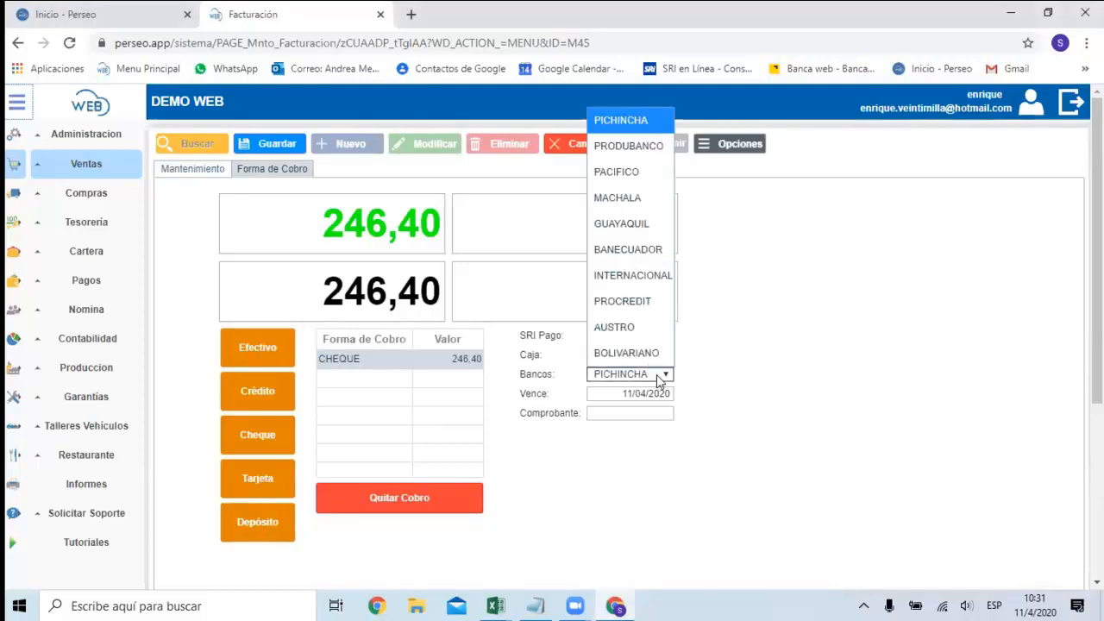
{"action": "left_click", "coordinate": [626, 198]}
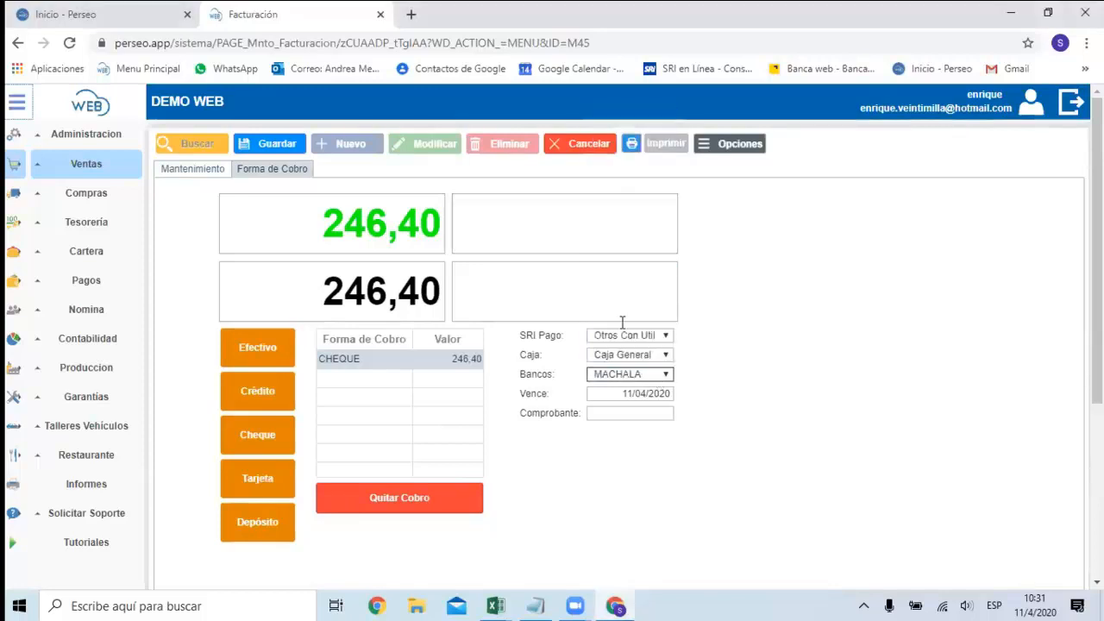
{"action": "left_click", "coordinate": [616, 395]}
{"action": "left_click", "coordinate": [634, 417]}
{"action": "type", "text": "4141"}
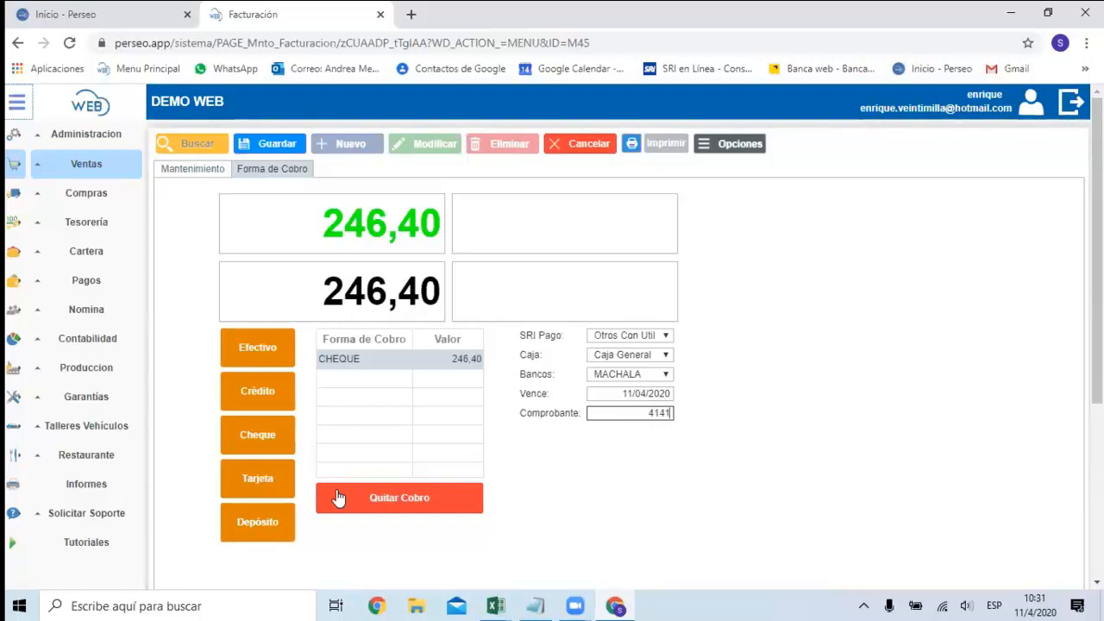
{"action": "left_click", "coordinate": [377, 504]}
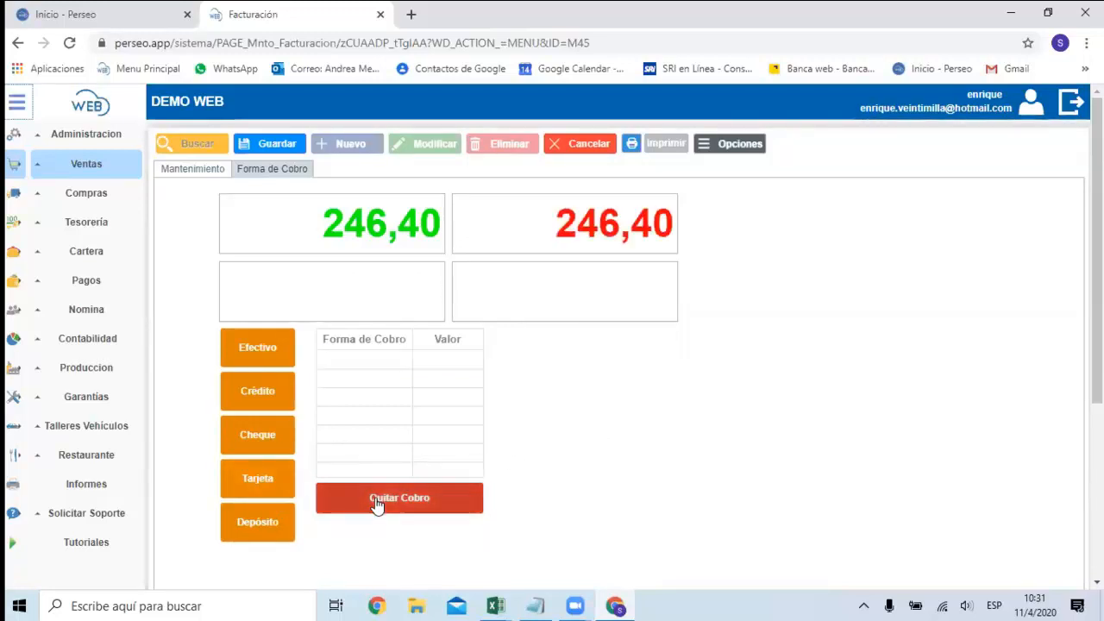
{"action": "left_click", "coordinate": [394, 509]}
Register the invoice collection as a card payment (Tarjeta) with Mastercard, keeping Caja General as the cash box.
{"action": "left_click", "coordinate": [283, 486]}
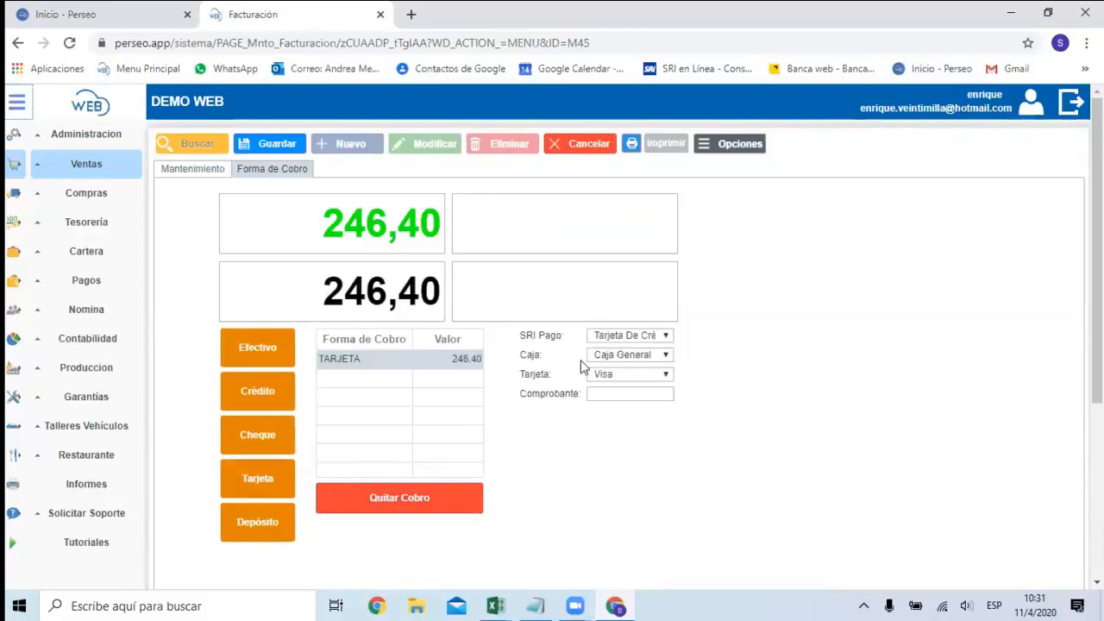
{"action": "left_click", "coordinate": [615, 374]}
{"action": "left_click", "coordinate": [611, 415]}
{"action": "left_click", "coordinate": [634, 360]}
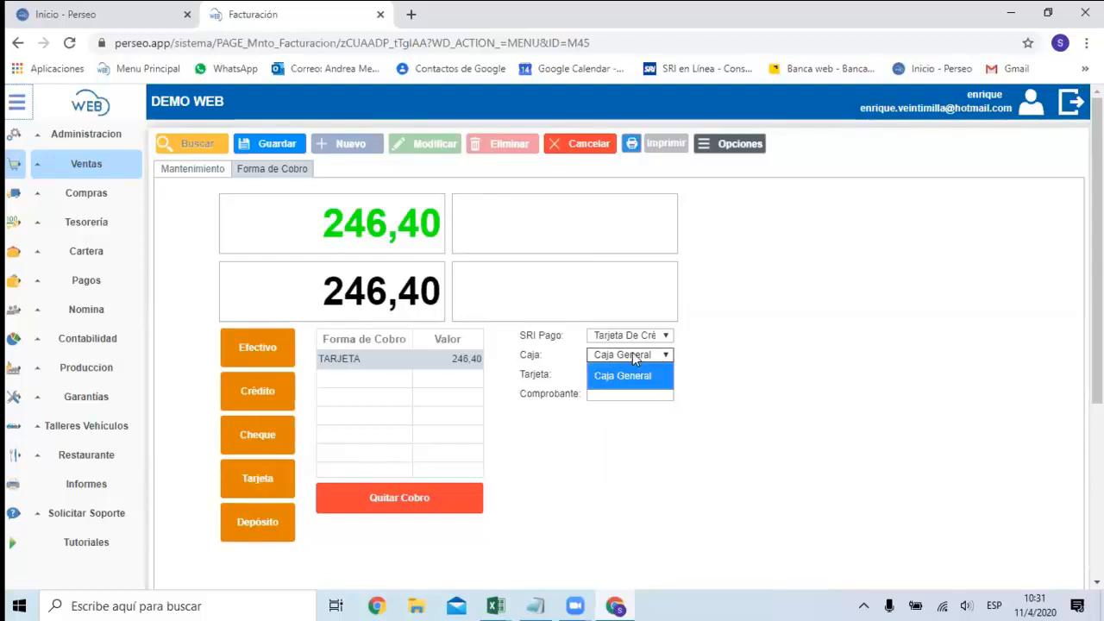
{"action": "left_click", "coordinate": [636, 362]}
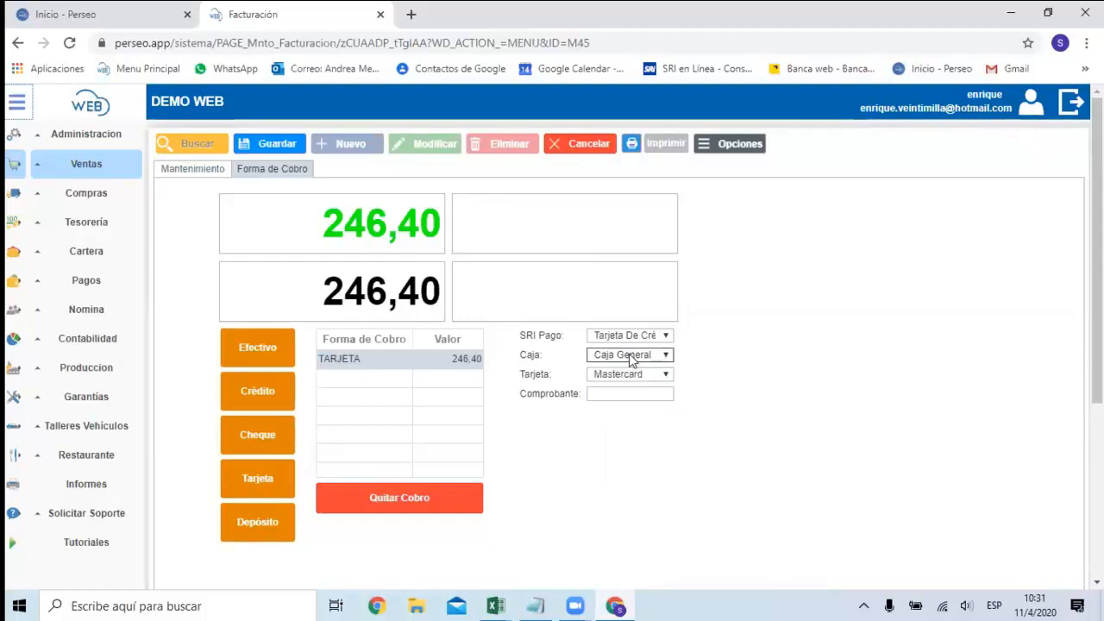
Remove the card (Tarjeta) collection from the invoice.
{"action": "left_click", "coordinate": [617, 393]}
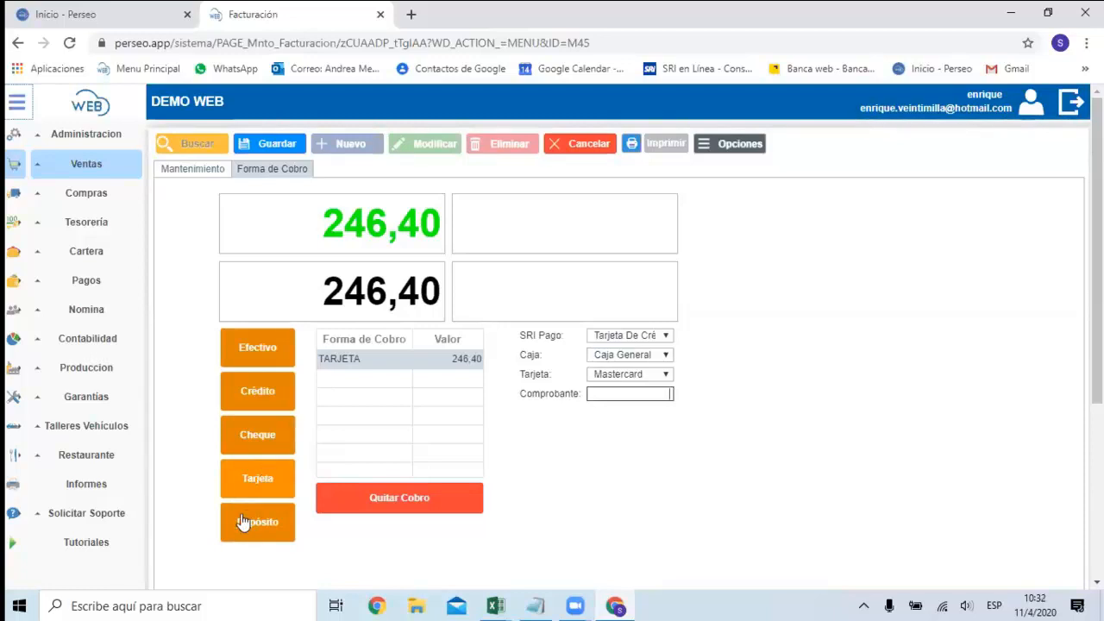
{"action": "left_click", "coordinate": [431, 502]}
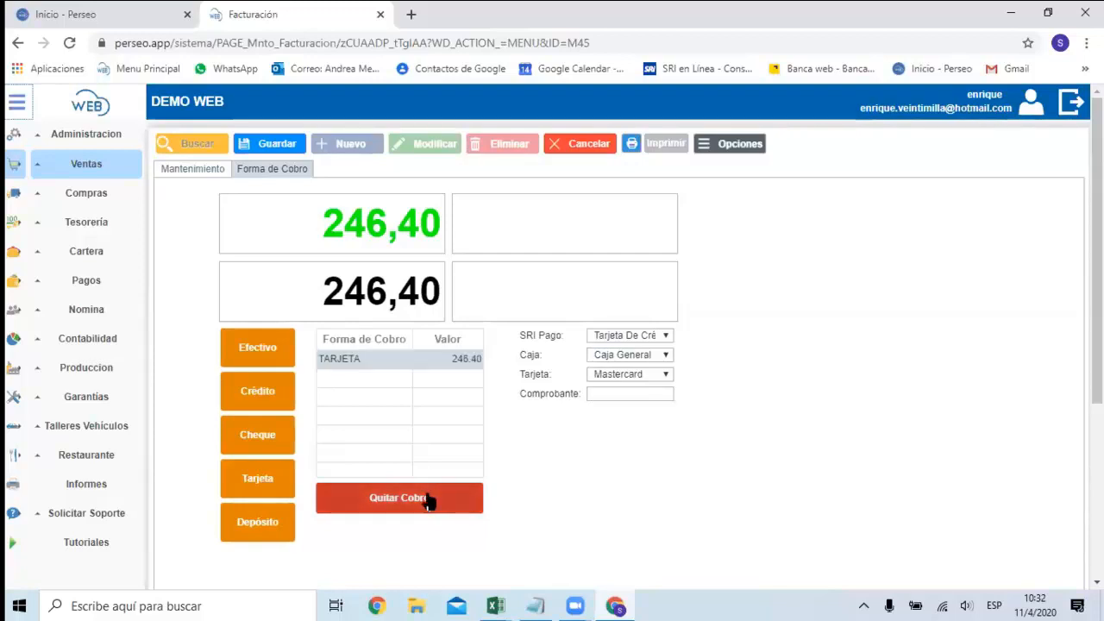
Try a deposit (Depósito) collection for the invoice at Banco Pichincha with receipt number 4111, and remove it.
{"action": "left_click", "coordinate": [255, 528]}
{"action": "left_click", "coordinate": [658, 375]}
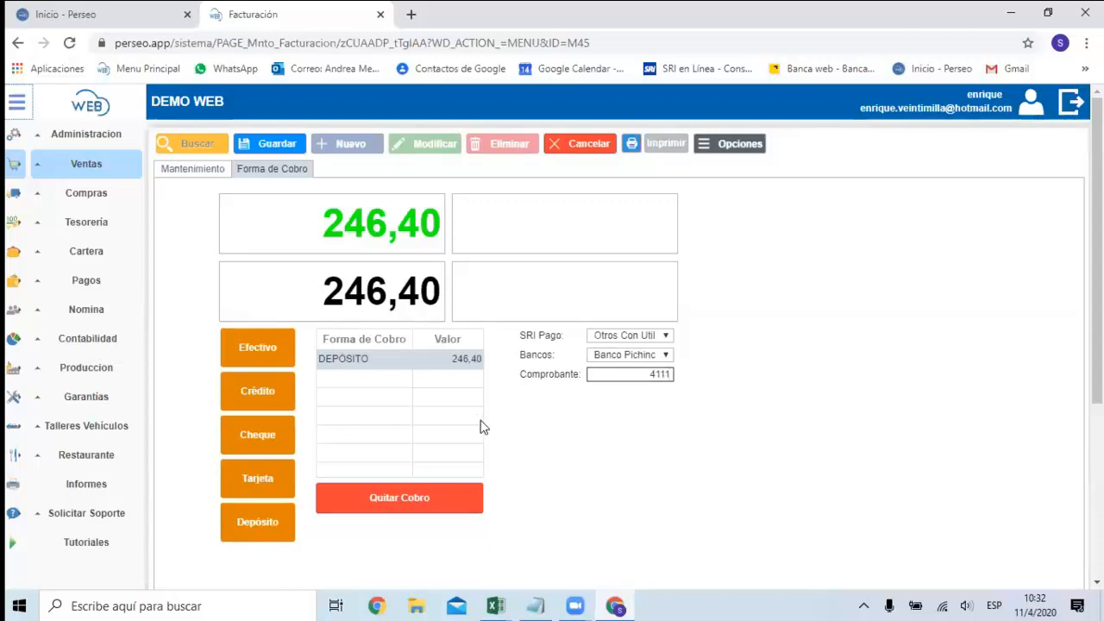
{"action": "left_click", "coordinate": [386, 491]}
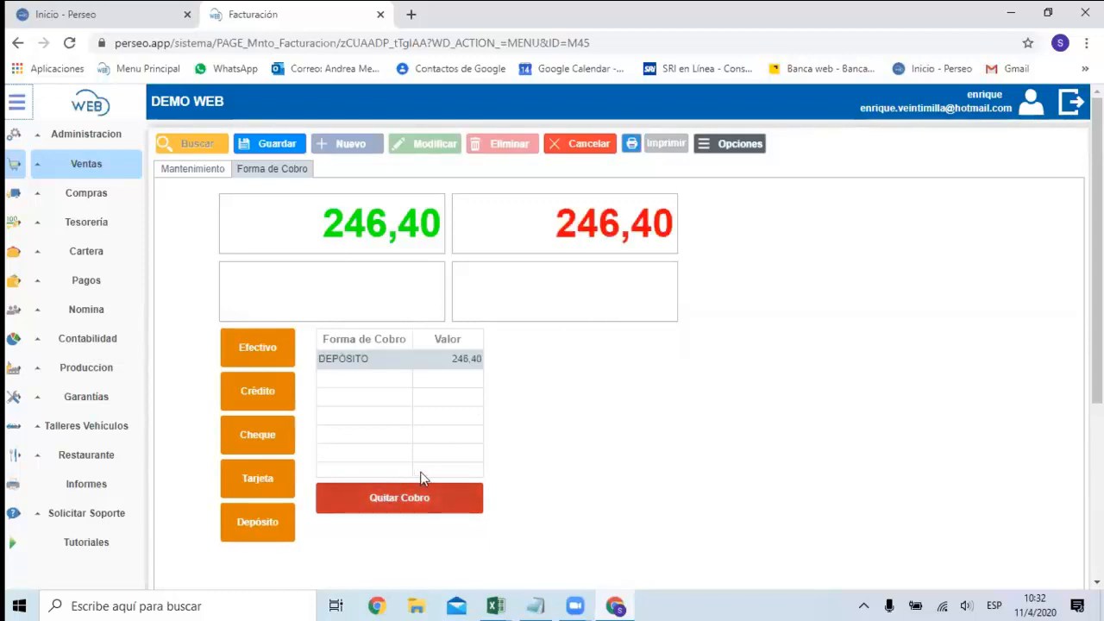
{"action": "left_click", "coordinate": [409, 499]}
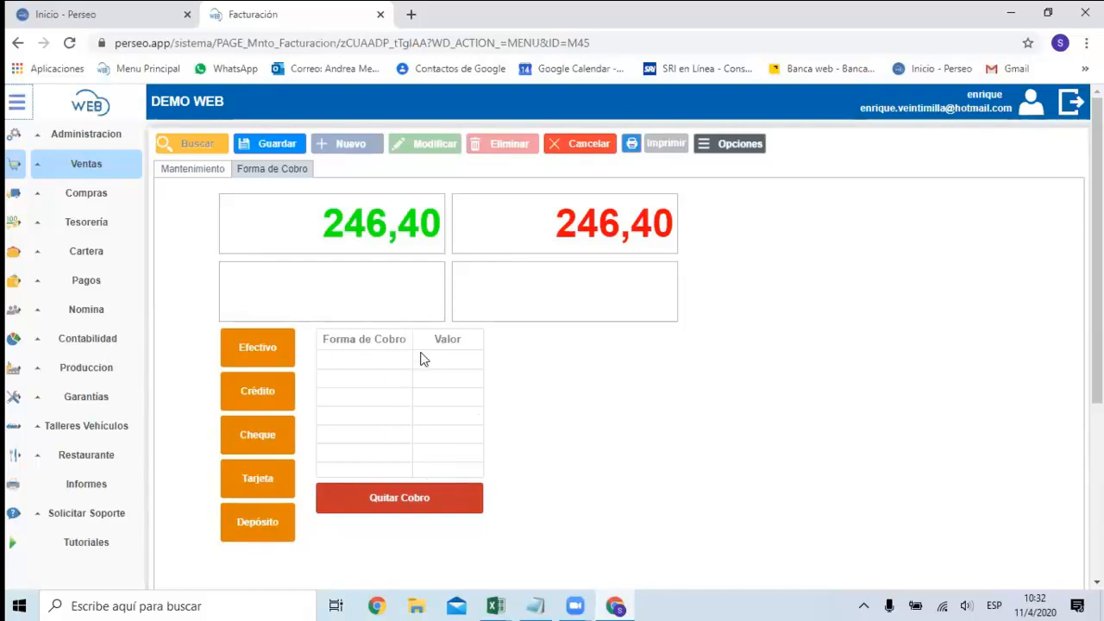
Register the invoice's collection as credit (Crédito), save the invoice and return to its main data.
{"action": "left_click", "coordinate": [269, 402]}
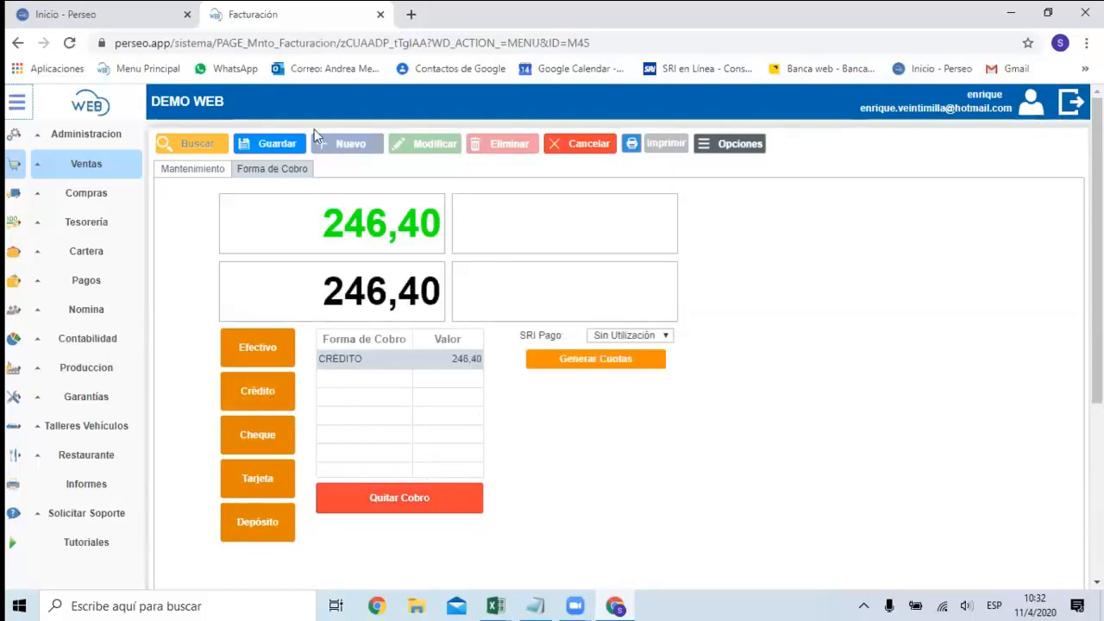
{"action": "left_click", "coordinate": [270, 145]}
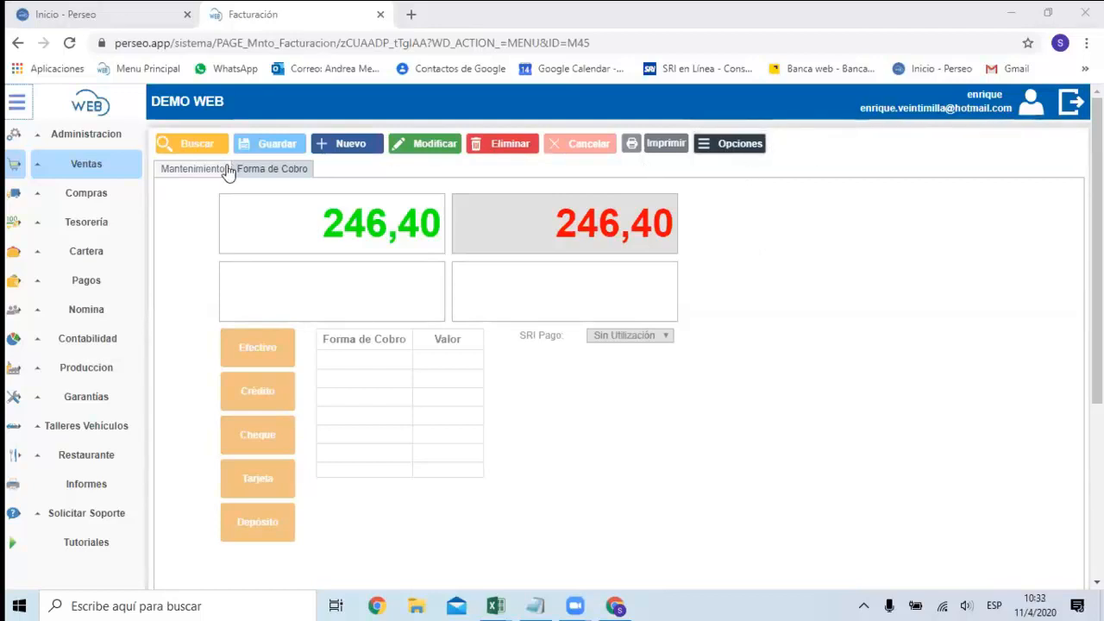
{"action": "left_click", "coordinate": [193, 169]}
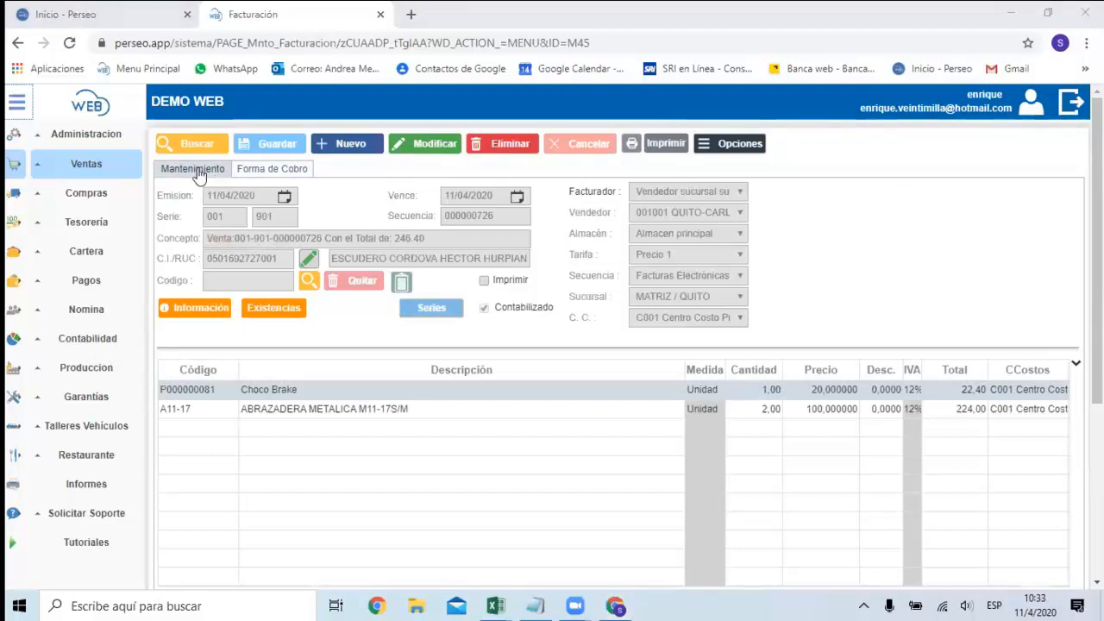
Examine the accounting journal entry generated for the saved invoice, and review the document options available on the invoice.
{"action": "left_click", "coordinate": [726, 145]}
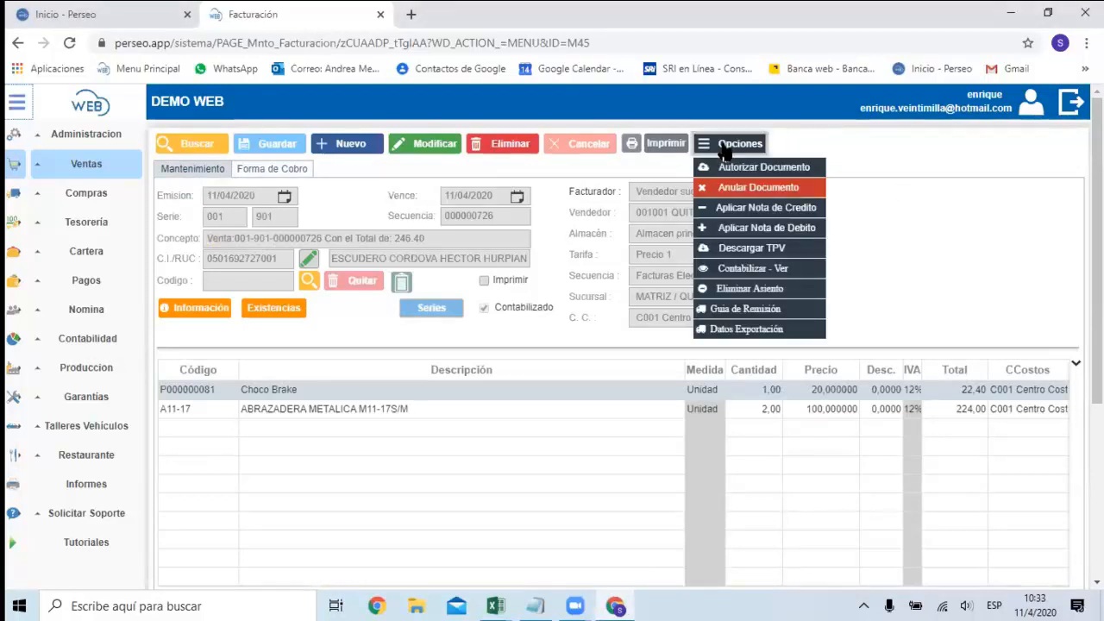
{"action": "left_click", "coordinate": [753, 269]}
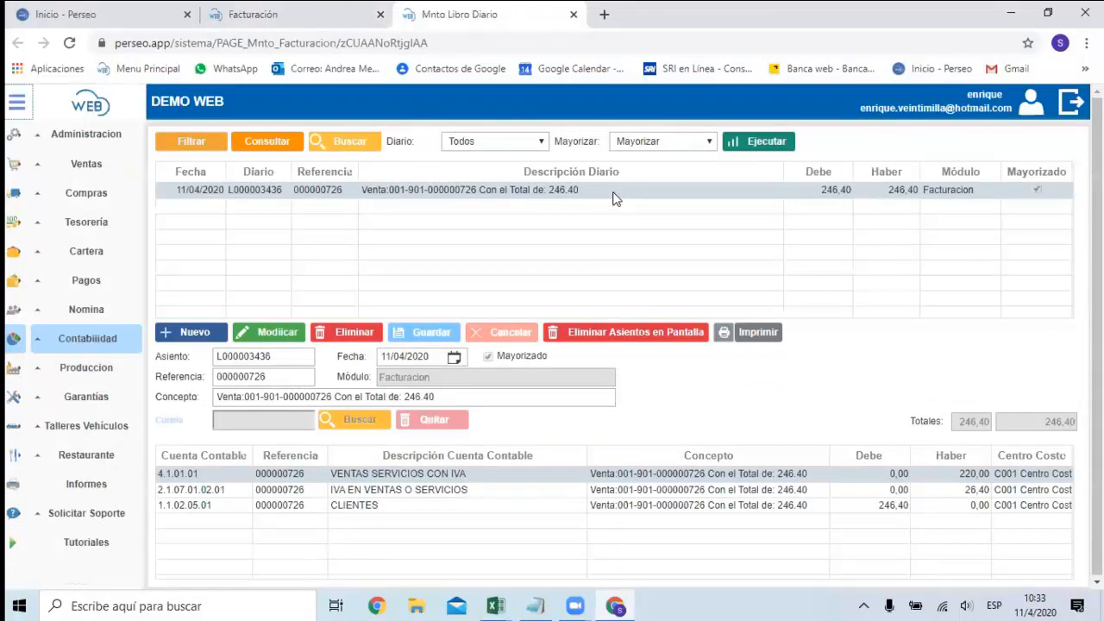
{"action": "left_click", "coordinate": [308, 21]}
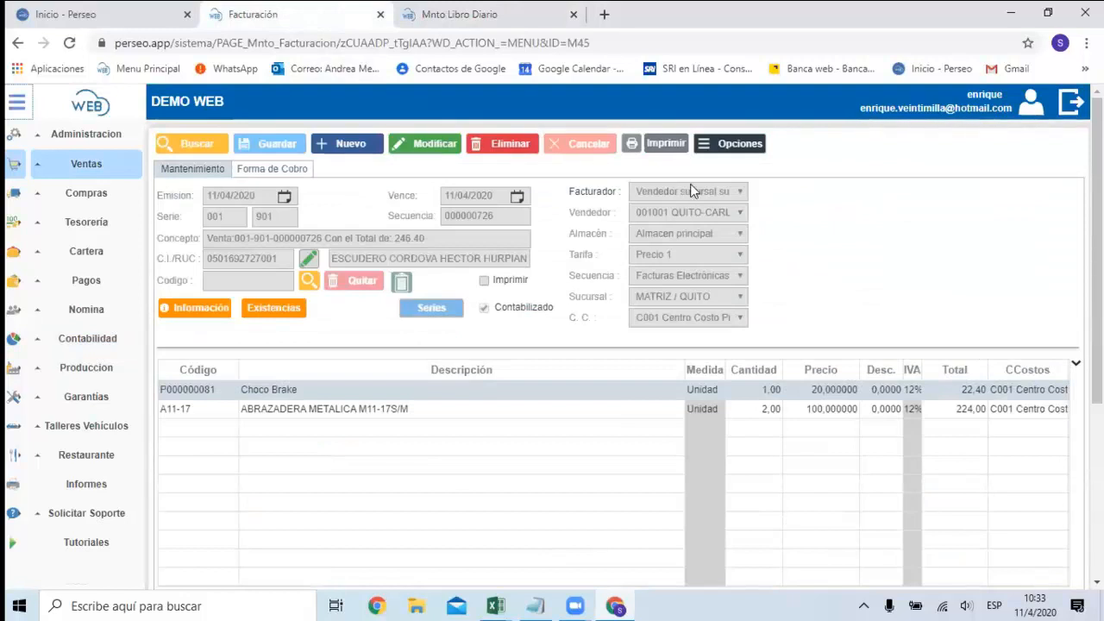
{"action": "left_click", "coordinate": [718, 147]}
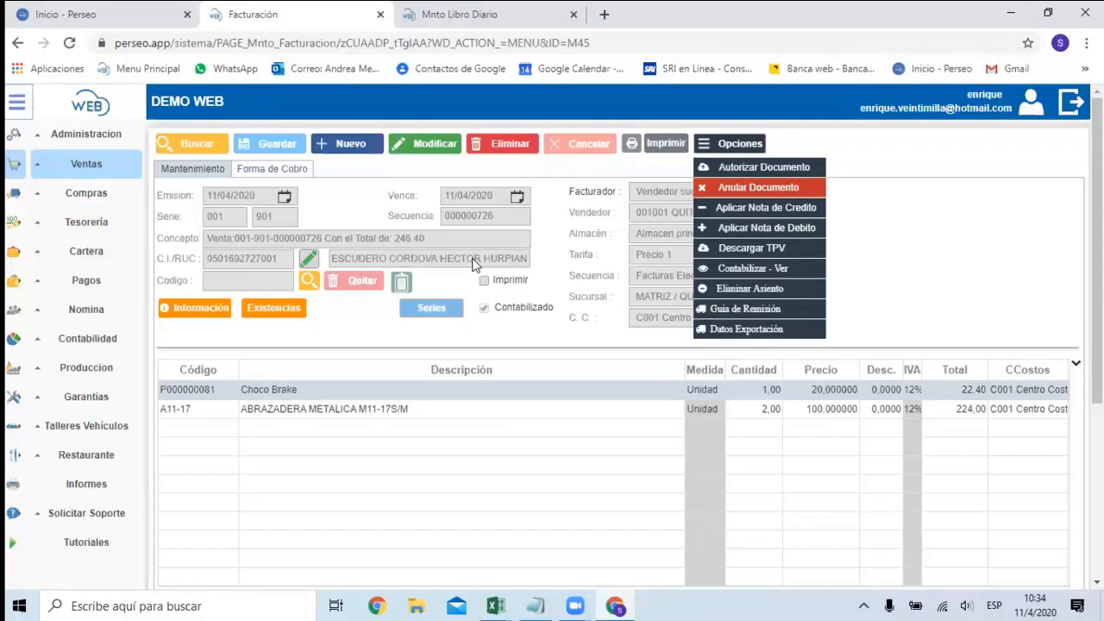
Open the customer account statement (Estado de Cuenta) in Cartera and load the invoiced customer by searching part of the surname.
{"action": "left_click", "coordinate": [97, 248]}
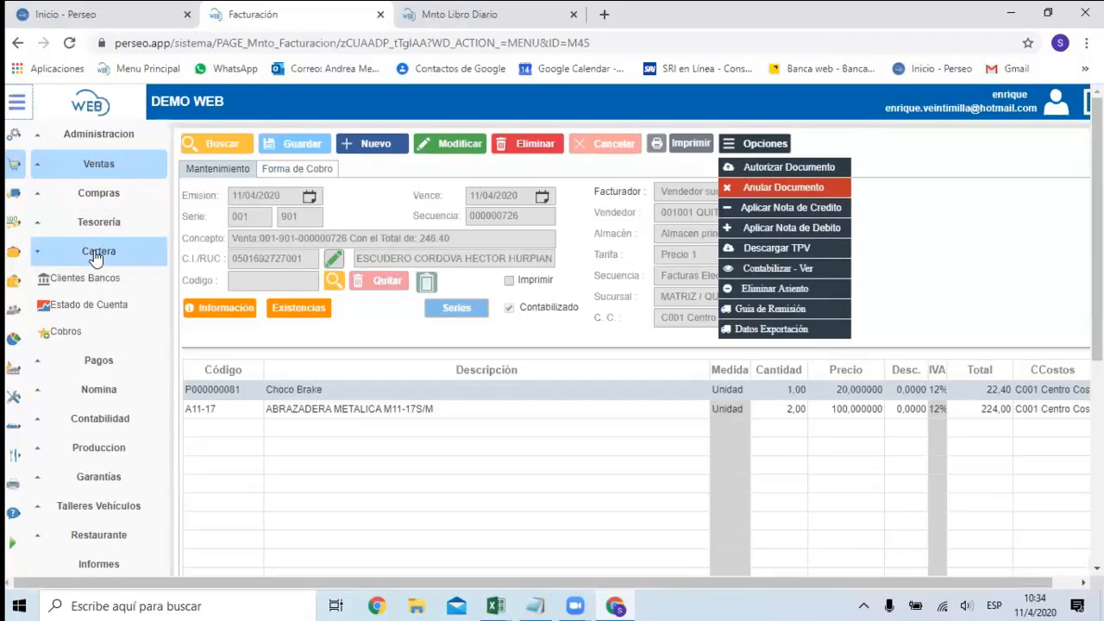
{"action": "left_click", "coordinate": [87, 304]}
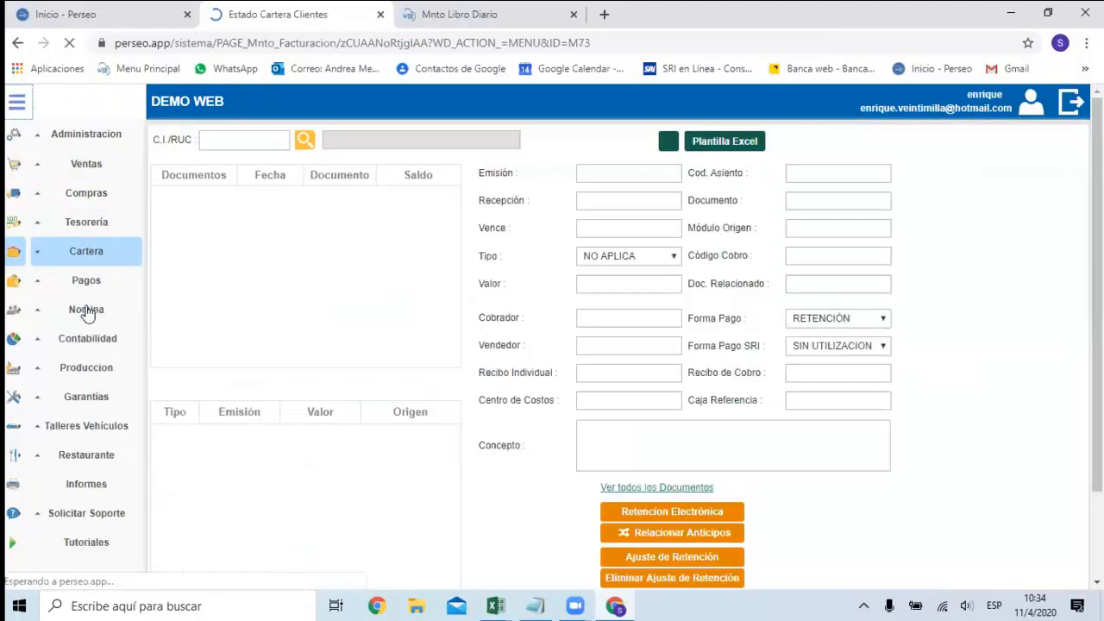
{"action": "left_click", "coordinate": [246, 142]}
{"action": "type", "text": "edsru"}
{"action": "key", "text": "BackSpace"}
{"action": "key", "text": "BackSpace"}
{"action": "key", "text": "BackSpace"}
{"action": "type", "text": "sc"}
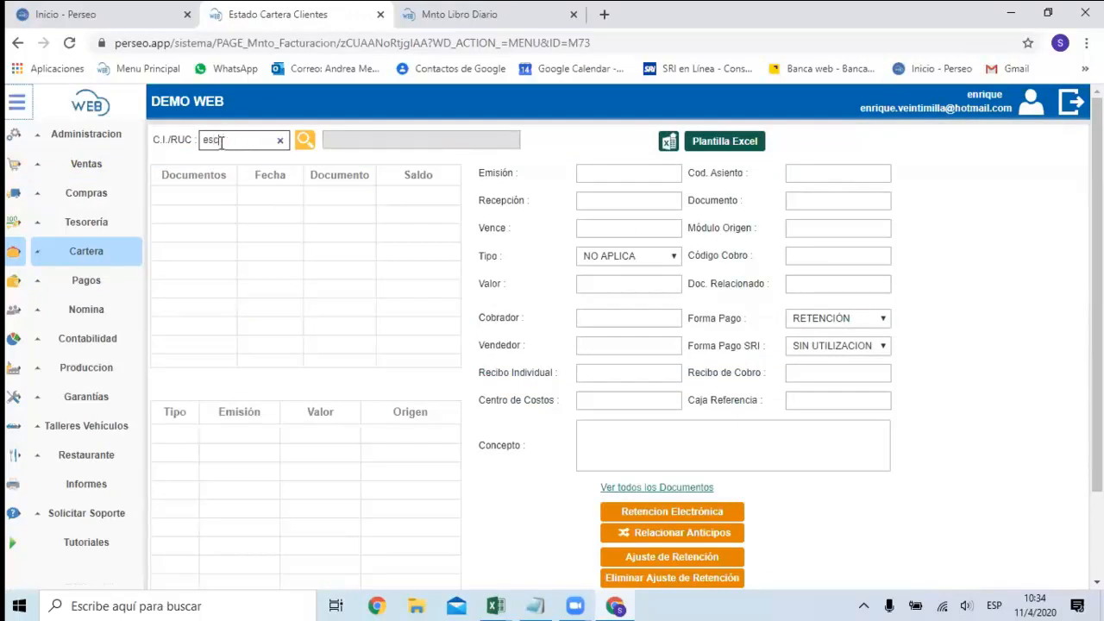
{"action": "type", "text": "u"}
{"action": "left_click", "coordinate": [304, 139]}
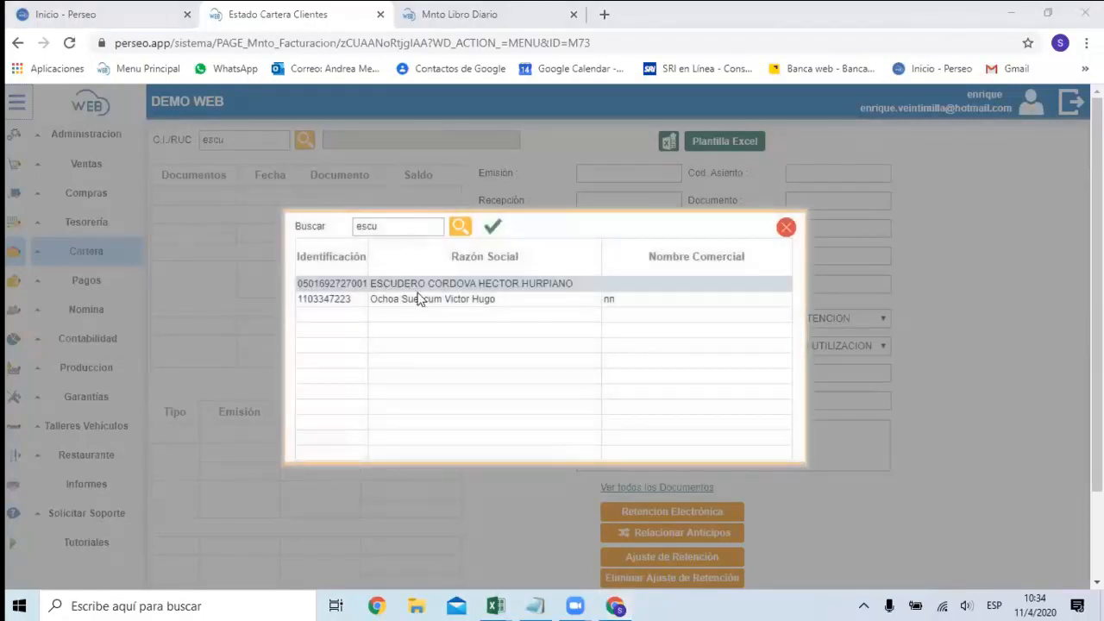
{"action": "left_click", "coordinate": [491, 228]}
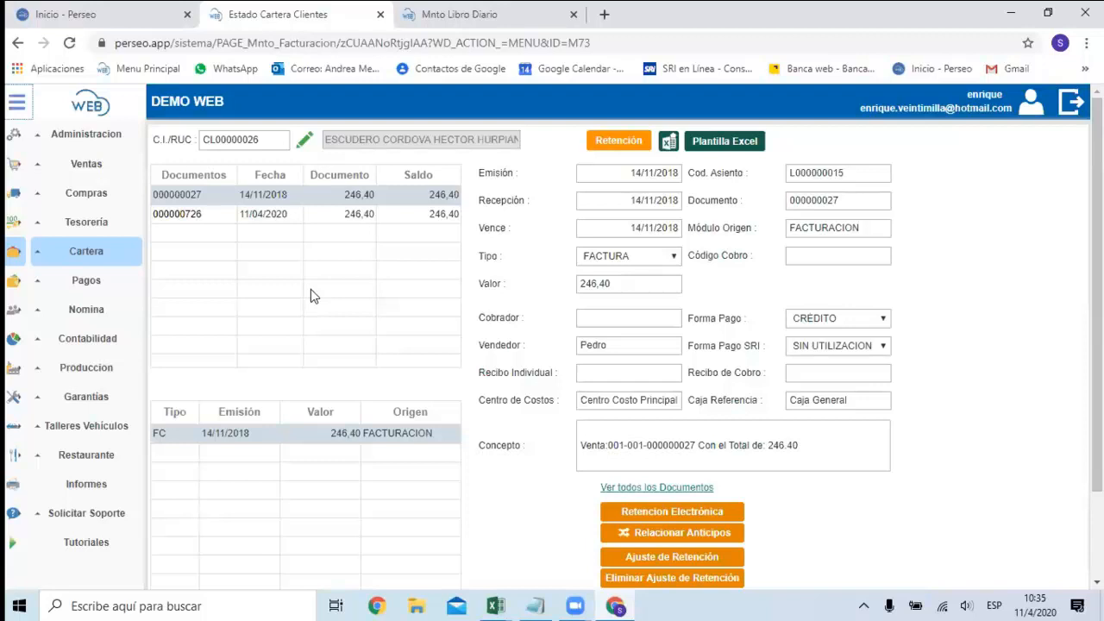
Start a withholding (Retención) on the customer's 11/04/2020 invoice with series 001-001 and sequence 1210.
{"action": "left_click", "coordinate": [275, 214]}
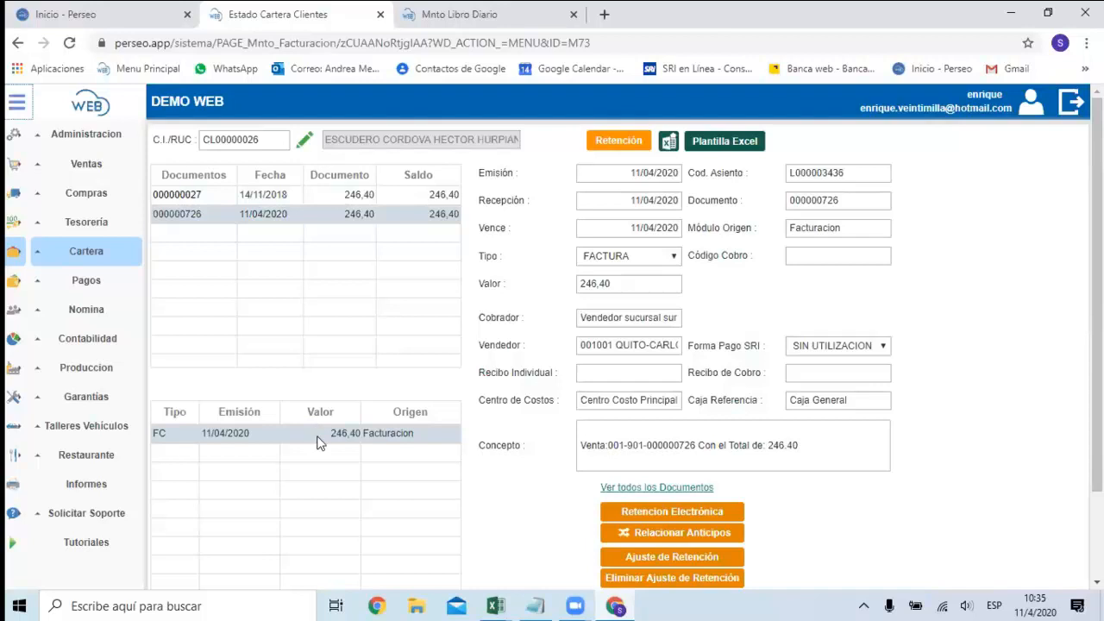
{"action": "left_click", "coordinate": [632, 140]}
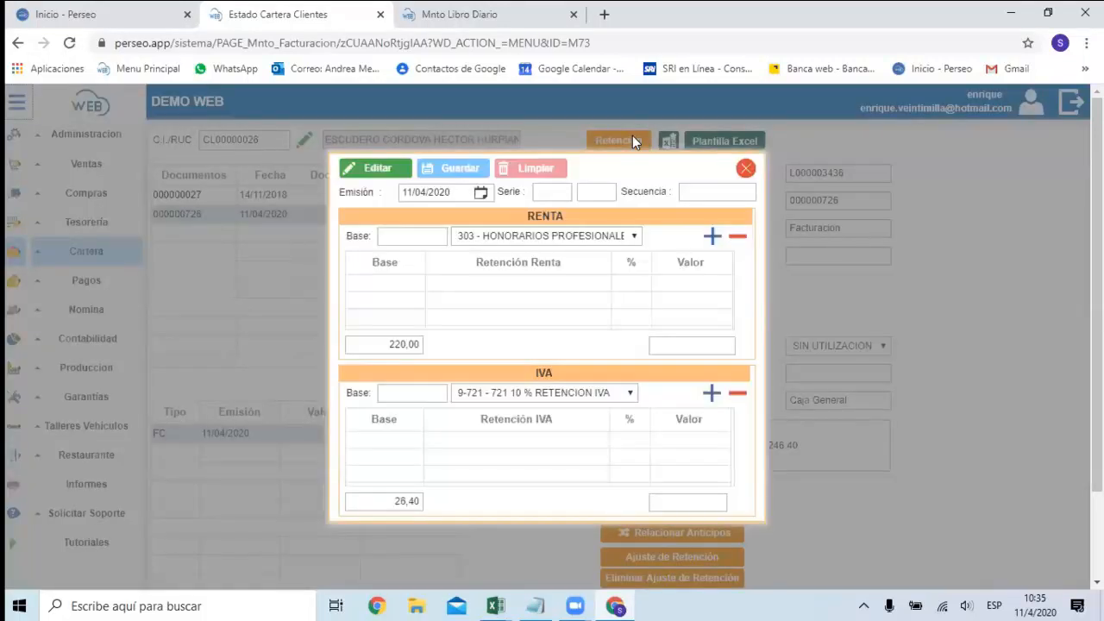
{"action": "left_click", "coordinate": [550, 193]}
{"action": "left_click", "coordinate": [372, 168]}
{"action": "left_click", "coordinate": [566, 197]}
{"action": "type", "text": "001"}
{"action": "key", "text": "Tab"}
{"action": "type", "text": "001"}
{"action": "key", "text": "Tab"}
{"action": "type", "text": "1210"}
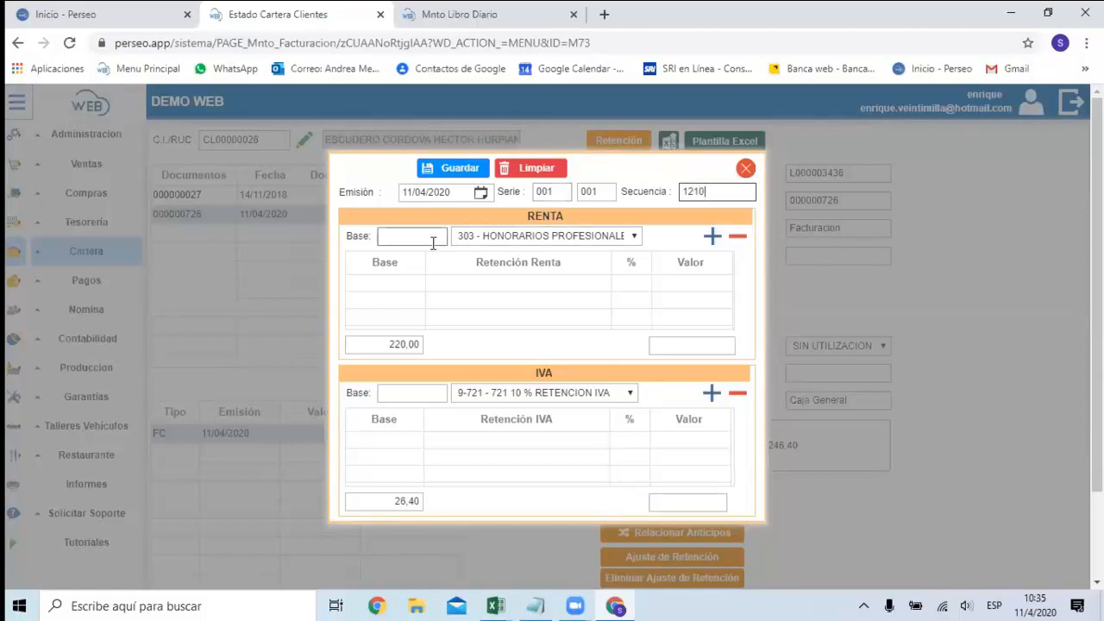
Add an income tax (Renta) withholding with base 220 and concept 312, Transferencia de bienes muebles.
{"action": "left_click", "coordinate": [433, 240]}
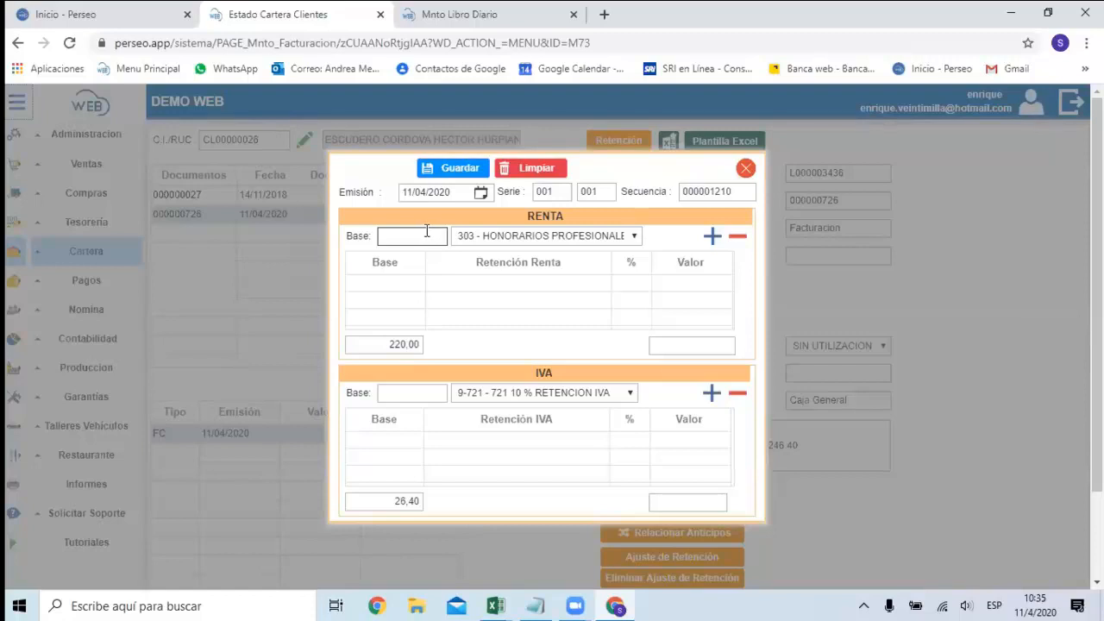
{"action": "type", "text": "220"}
{"action": "left_click", "coordinate": [633, 237]}
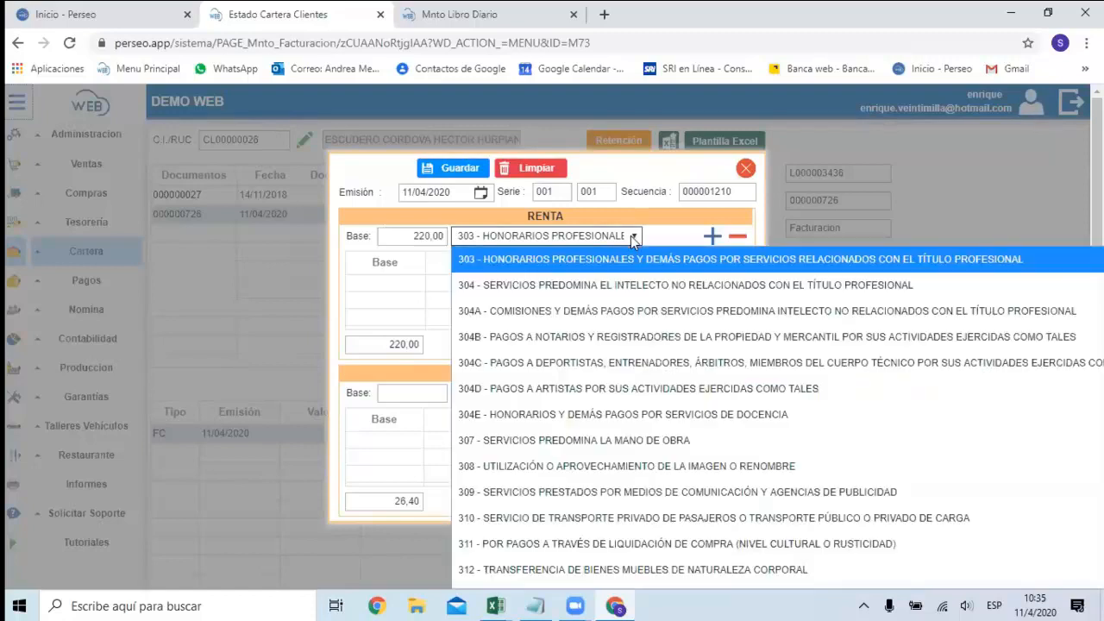
{"action": "scroll", "coordinate": [490, 430], "scroll_direction": "down", "scroll_amount": 2}
{"action": "left_click", "coordinate": [485, 408]}
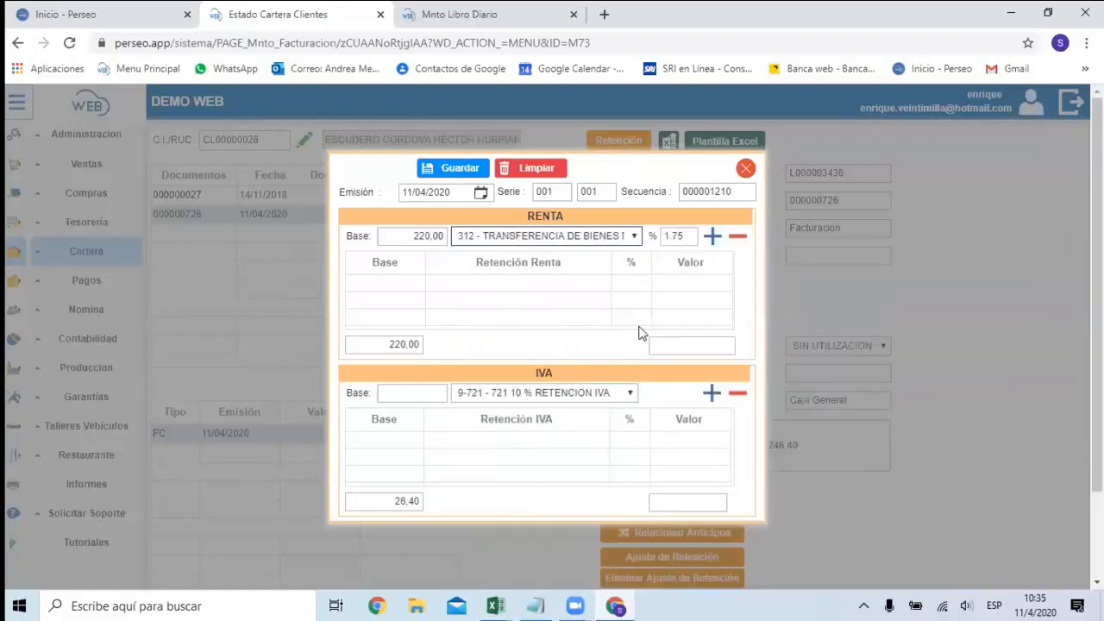
{"action": "left_click", "coordinate": [712, 238]}
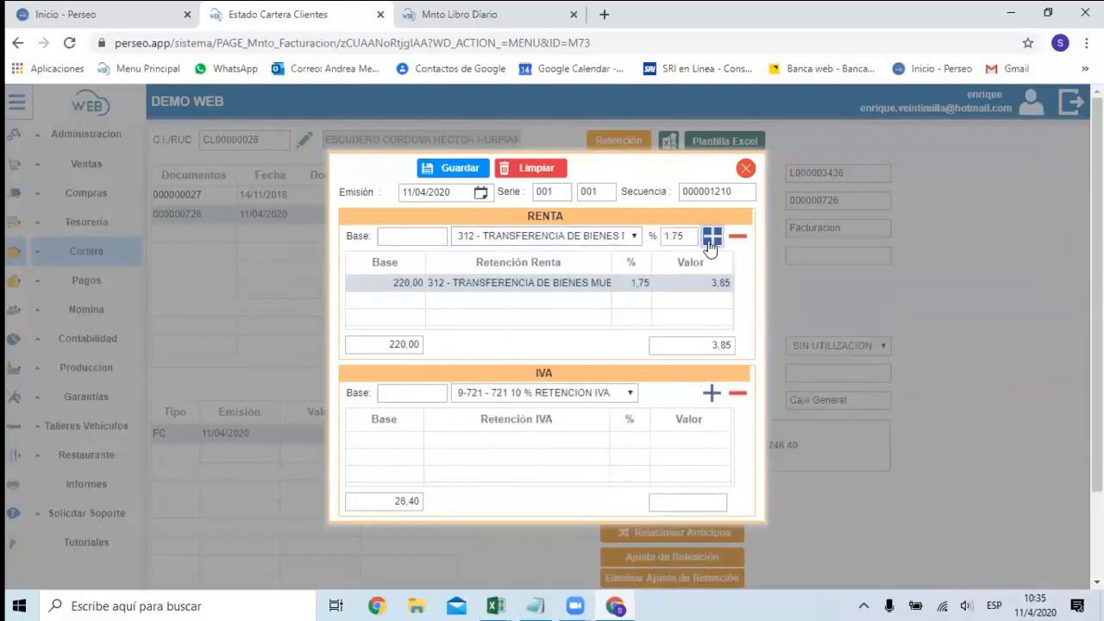
Add a VAT (IVA) withholding with base 26,40 and concept 725 30 % Retención IVA, and save the withholding.
{"action": "left_click", "coordinate": [423, 394]}
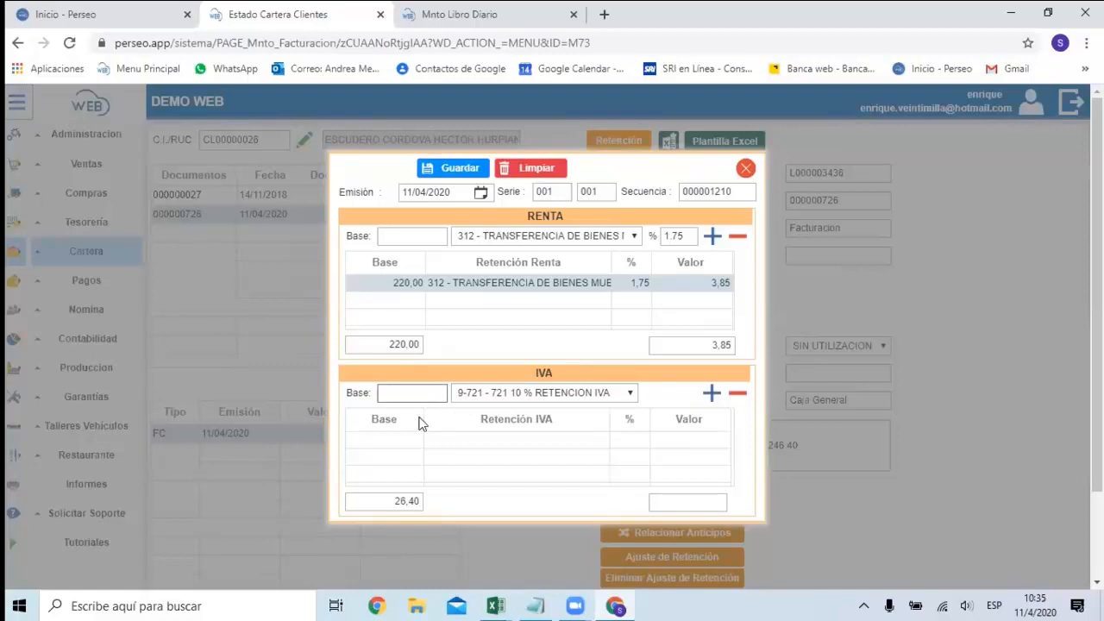
{"action": "left_click", "coordinate": [419, 393]}
{"action": "left_click", "coordinate": [631, 394]}
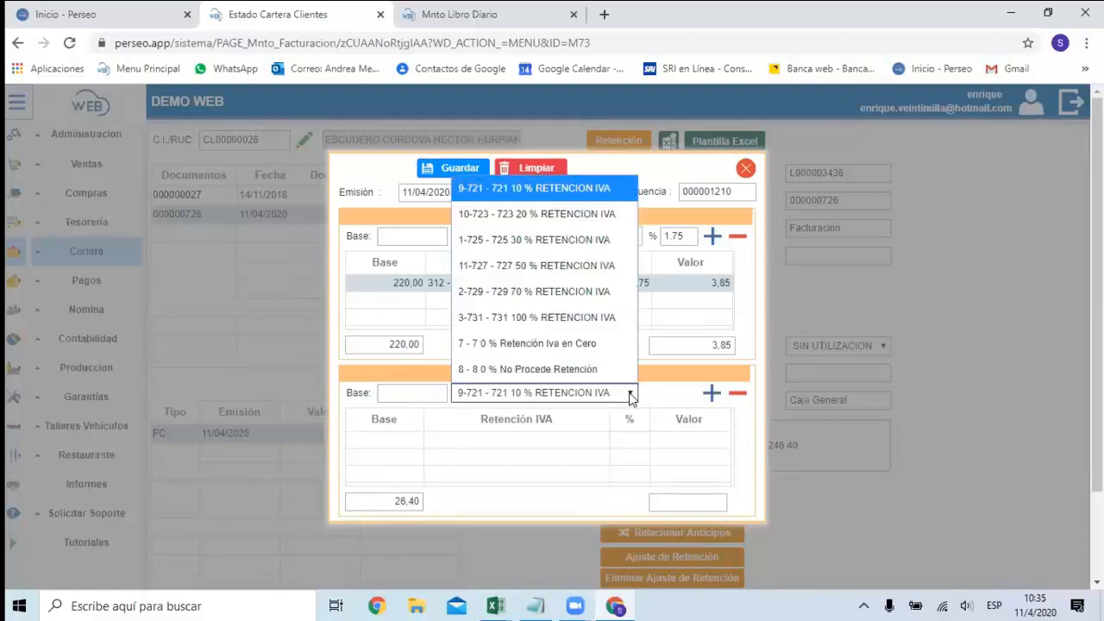
{"action": "left_click", "coordinate": [410, 391]}
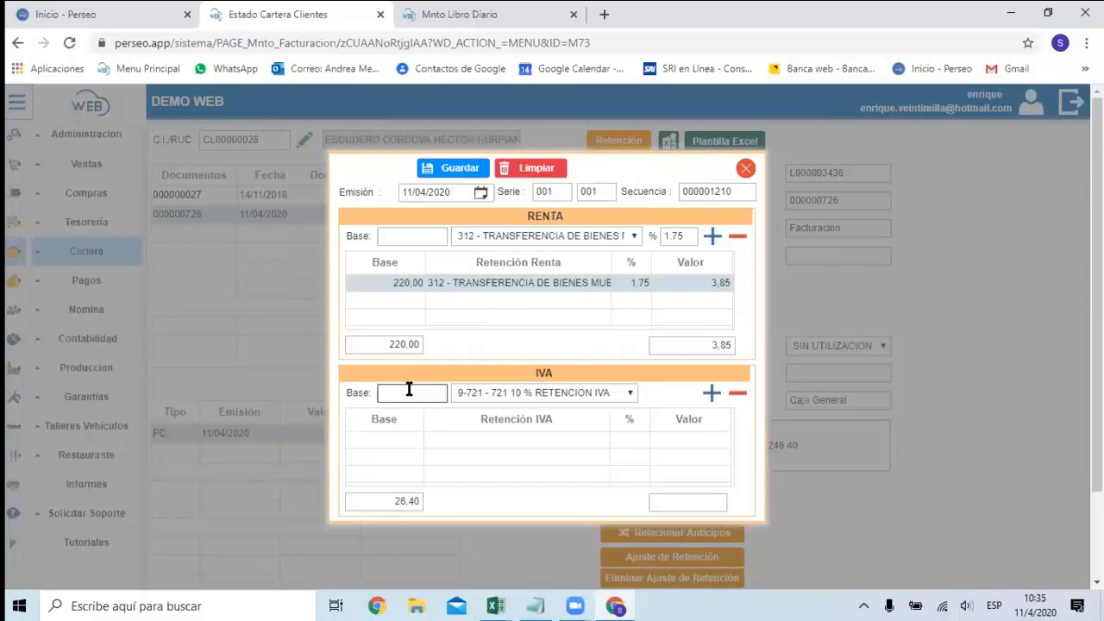
{"action": "type", "text": "26,40"}
{"action": "left_click", "coordinate": [630, 393]}
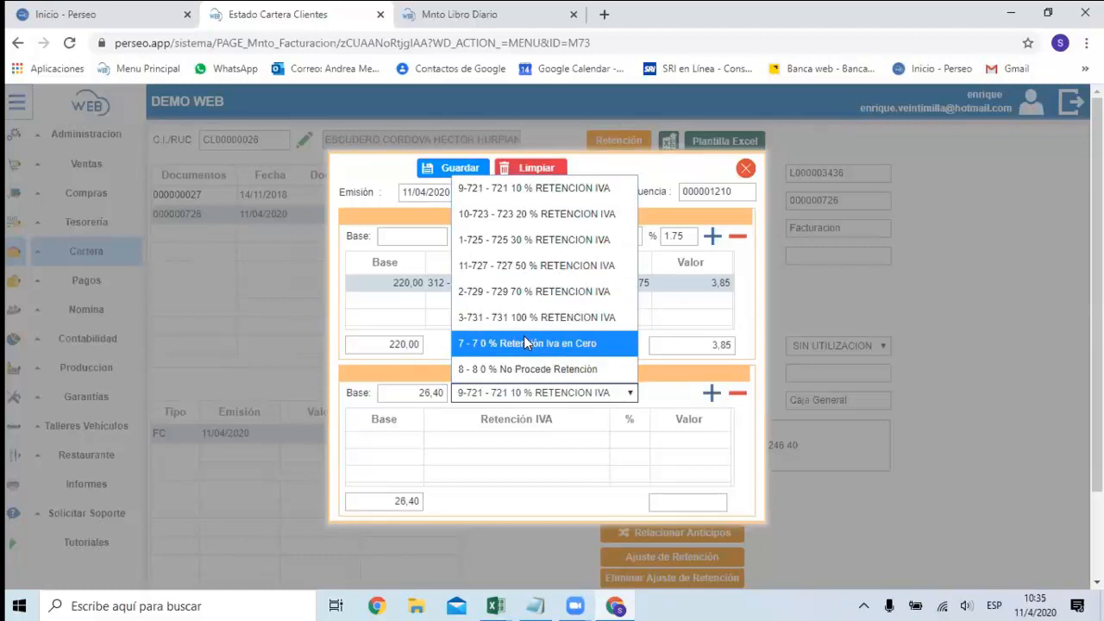
{"action": "left_click", "coordinate": [528, 240]}
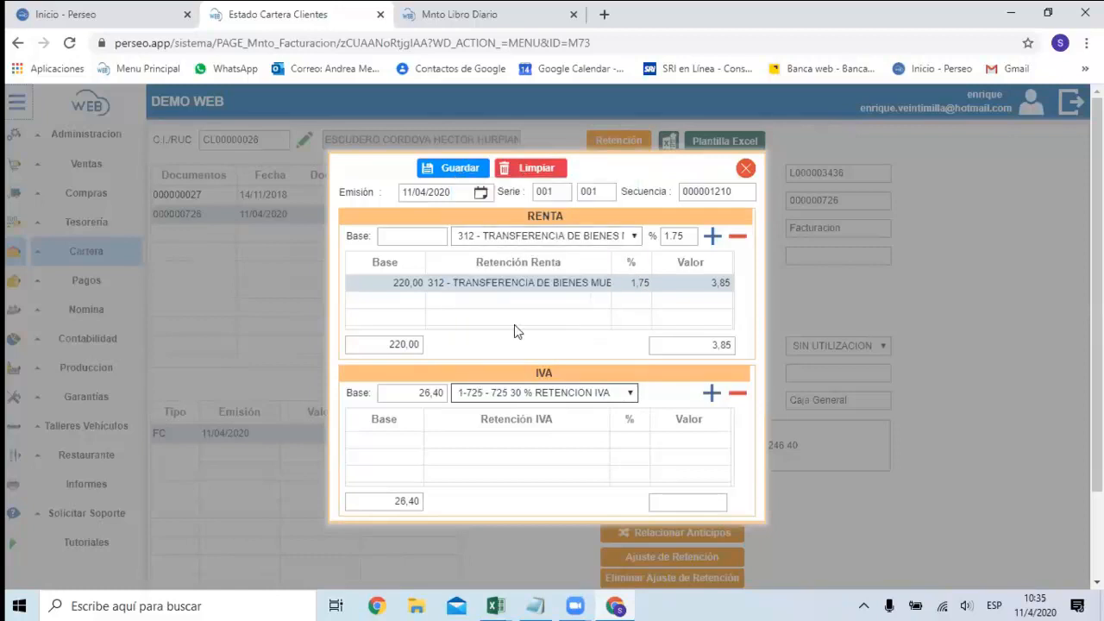
{"action": "left_click", "coordinate": [712, 395]}
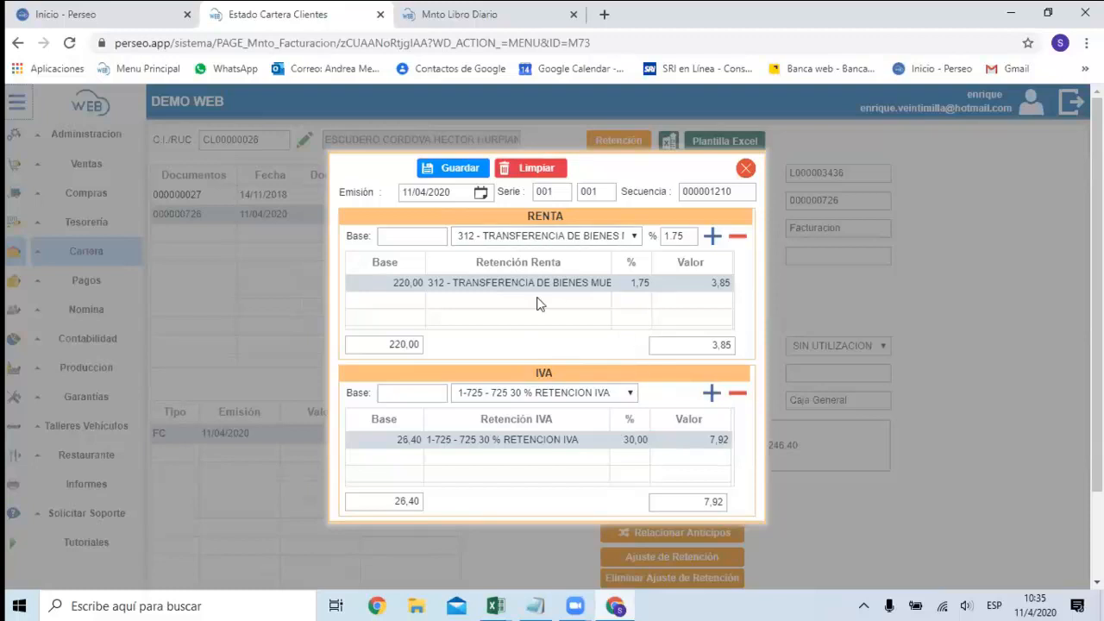
{"action": "left_click", "coordinate": [457, 168]}
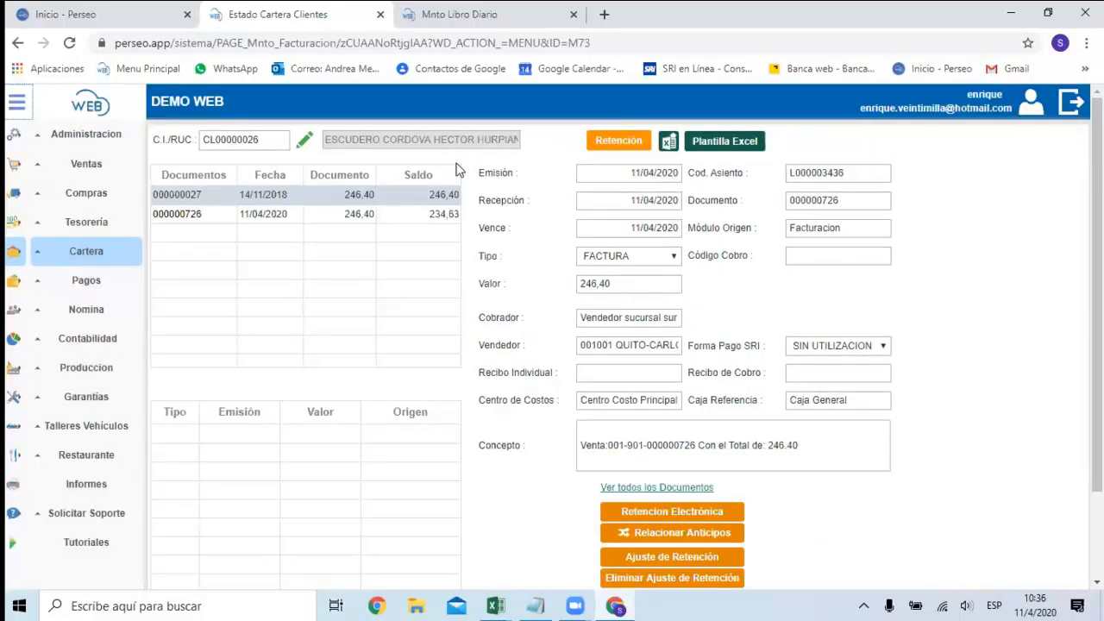
Examine the 11/04/2020 invoice's movements in the account statement, including the invoice record and both withholding entries.
{"action": "left_click", "coordinate": [262, 215]}
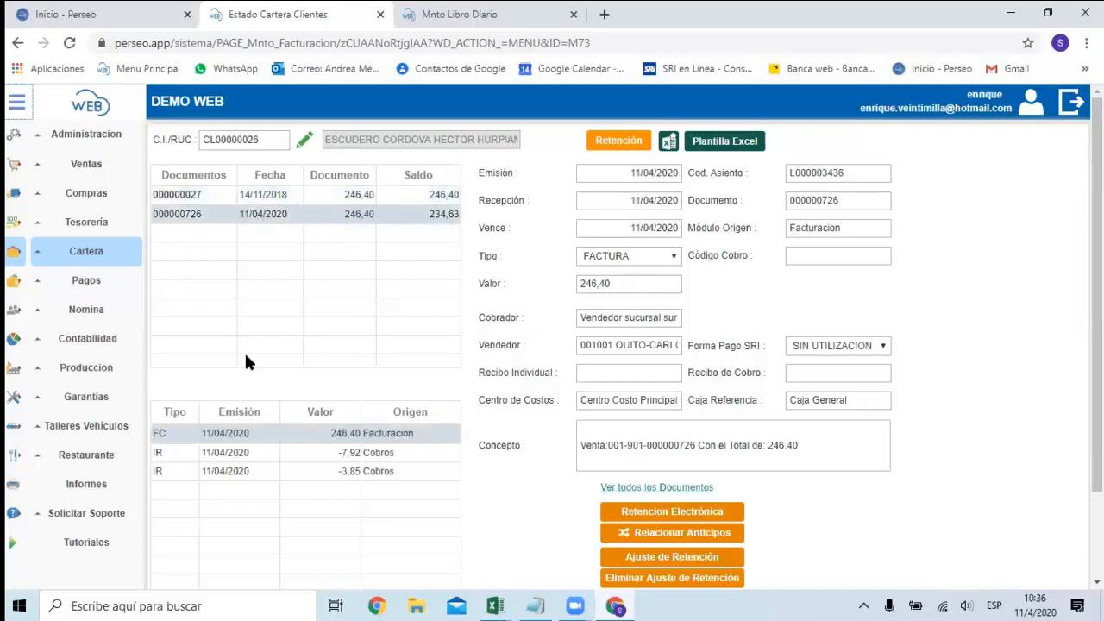
{"action": "left_click", "coordinate": [231, 457]}
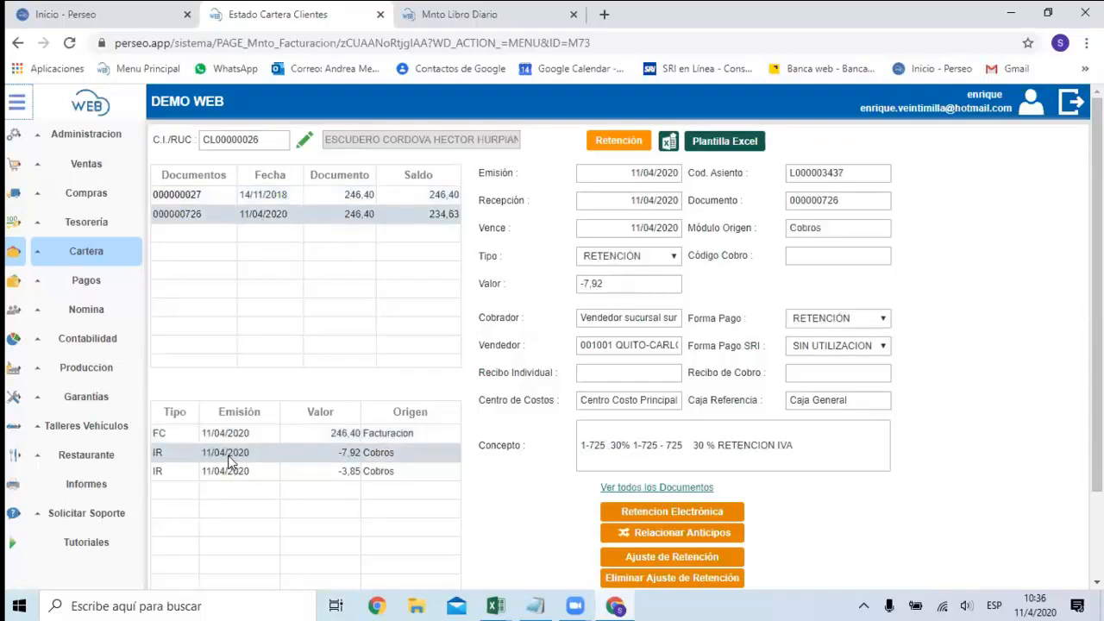
{"action": "left_click", "coordinate": [228, 468]}
{"action": "left_click", "coordinate": [226, 456]}
{"action": "left_click", "coordinate": [378, 437]}
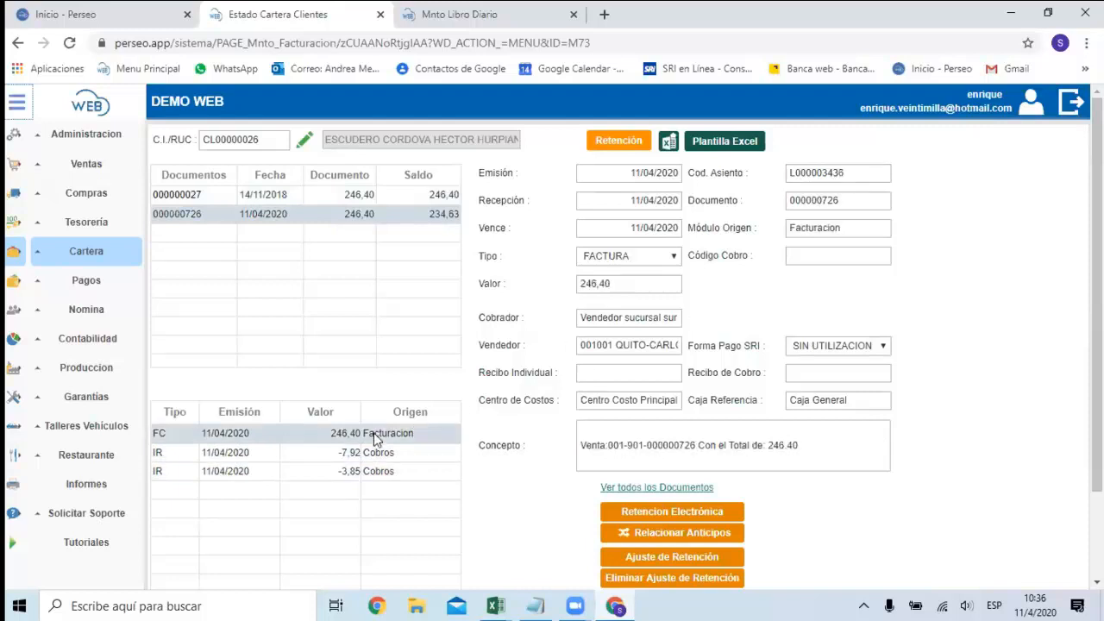
{"action": "left_click", "coordinate": [240, 454]}
{"action": "left_click", "coordinate": [241, 470]}
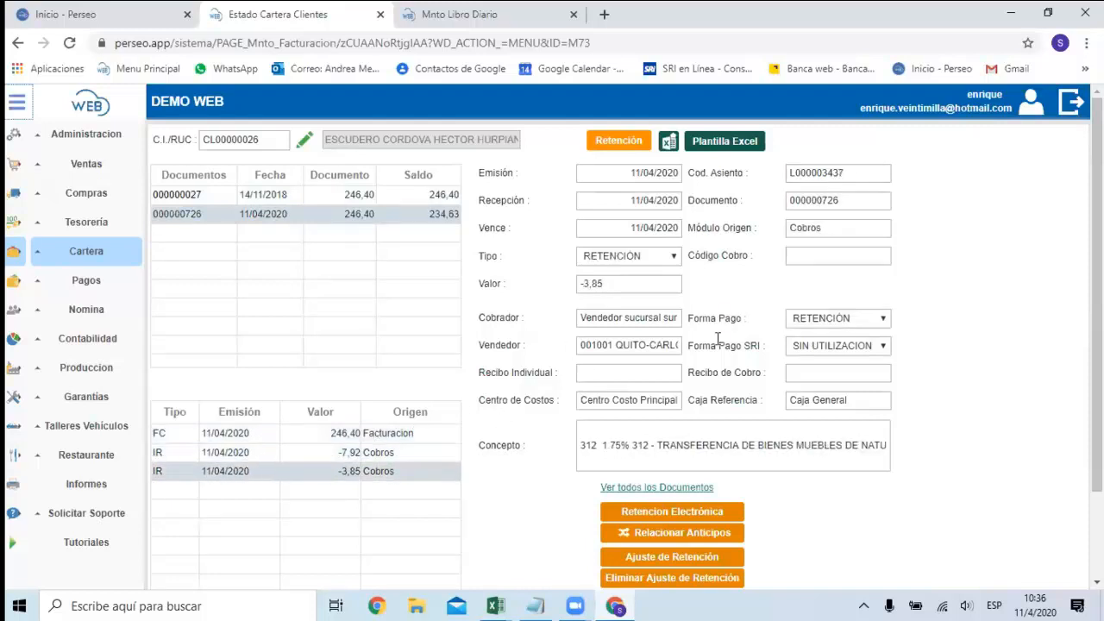
Copy the accounting entry code L000003437 of the withholding and open the accounting journal (Libro Diario).
{"action": "left_click_drag", "start_coordinate": [848, 172], "coordinate": [794, 169]}
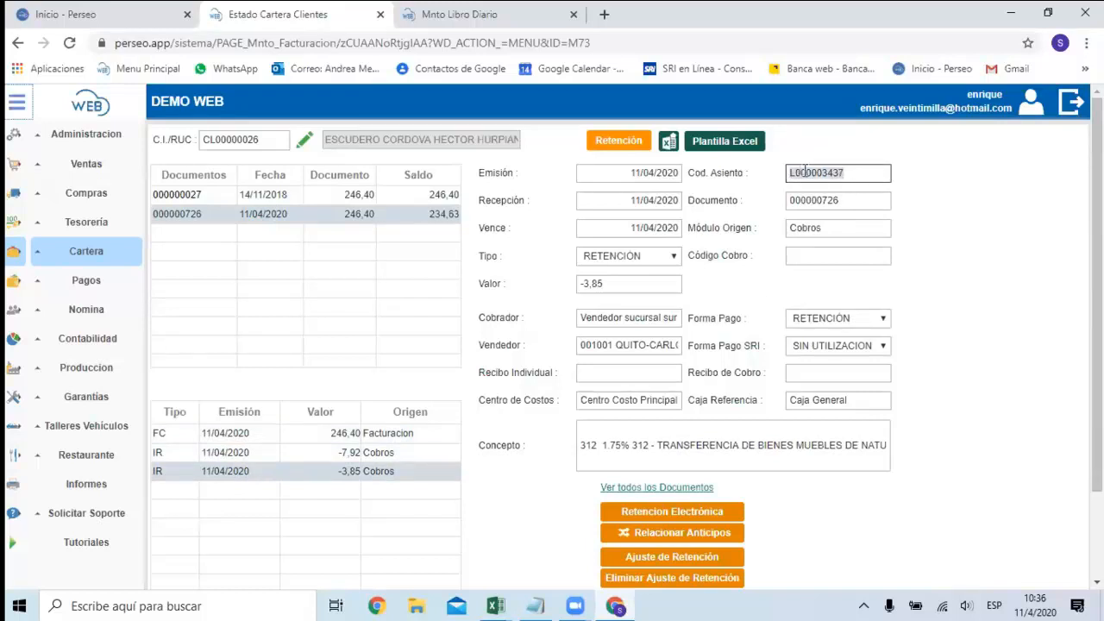
{"action": "right_click", "coordinate": [802, 166]}
{"action": "left_click", "coordinate": [826, 182]}
{"action": "left_click", "coordinate": [815, 134]}
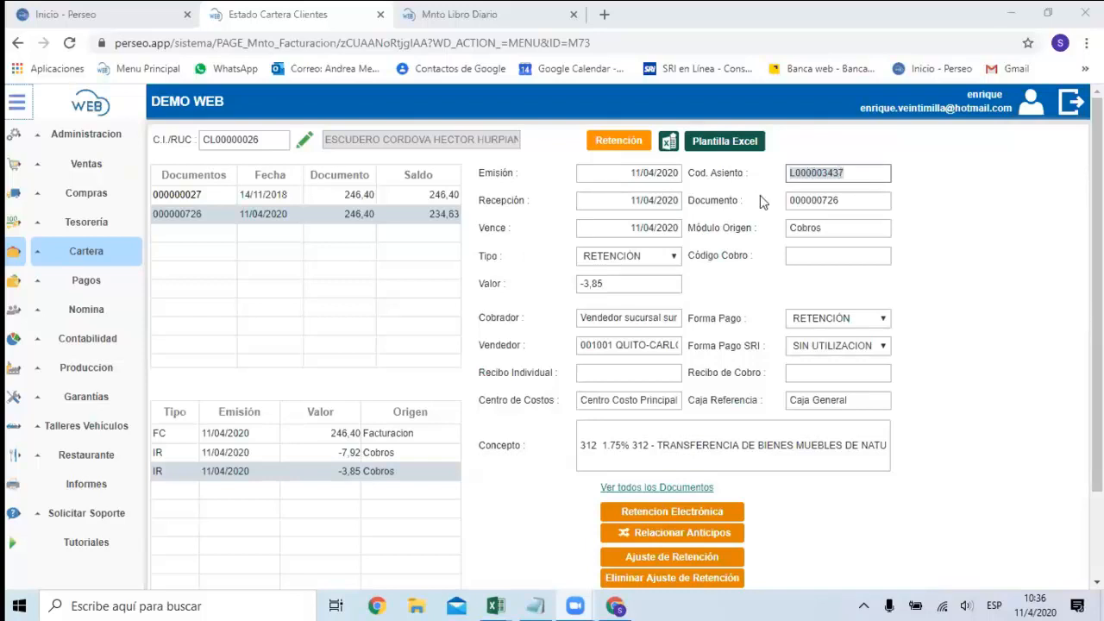
{"action": "left_click", "coordinate": [97, 341]}
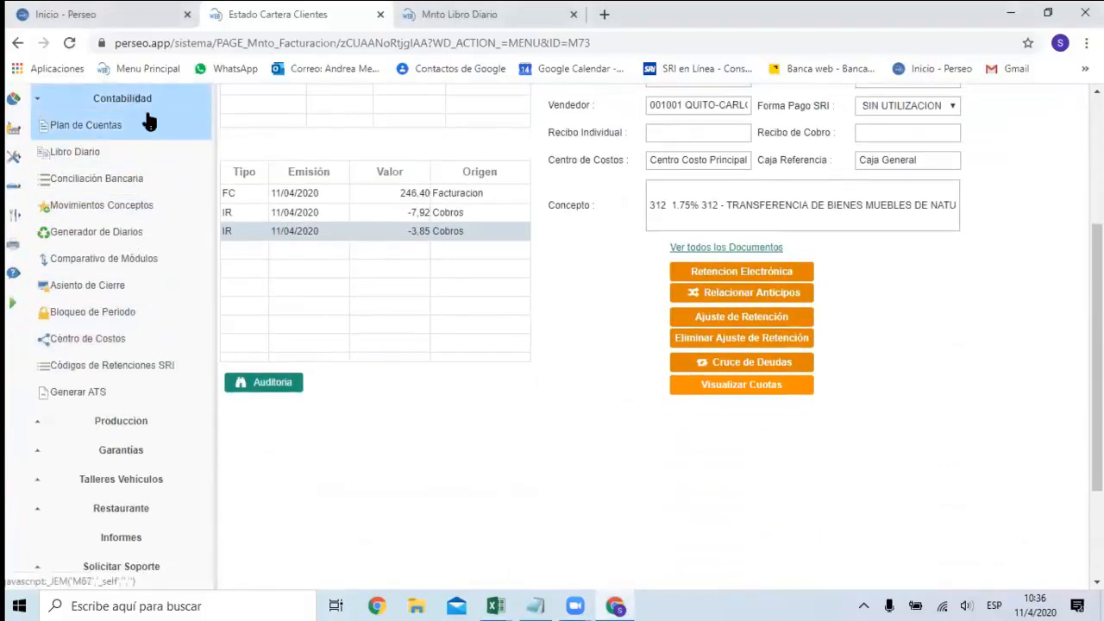
{"action": "left_click", "coordinate": [84, 155]}
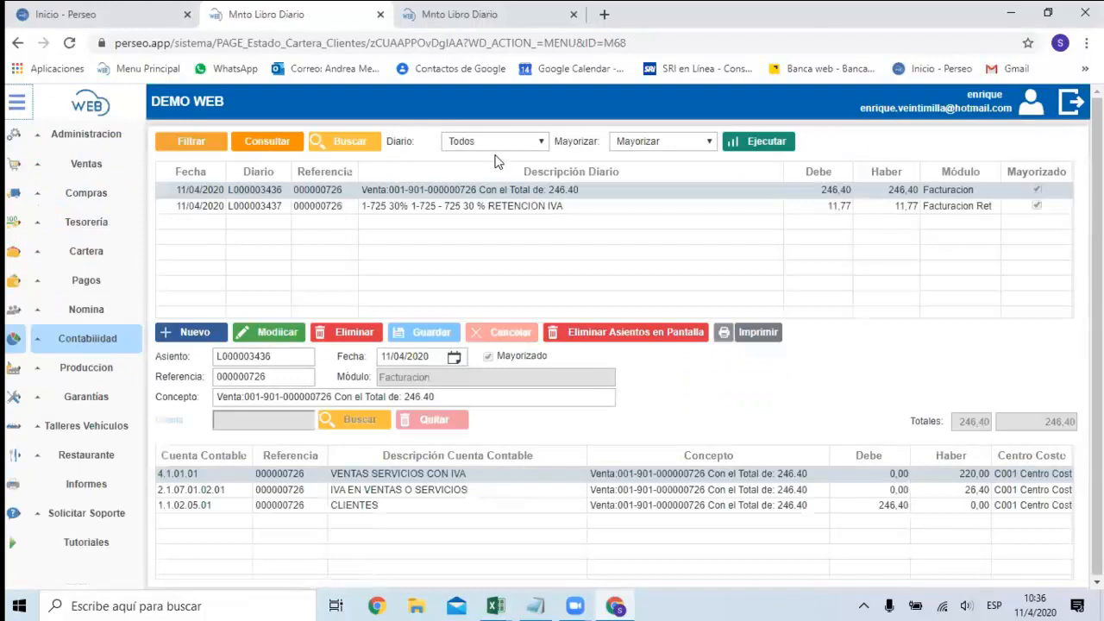
Search the Libro Diario for entry L000003437 and load the matching withholding entry.
{"action": "left_click", "coordinate": [354, 142]}
{"action": "right_click", "coordinate": [293, 190]}
{"action": "left_click", "coordinate": [314, 317]}
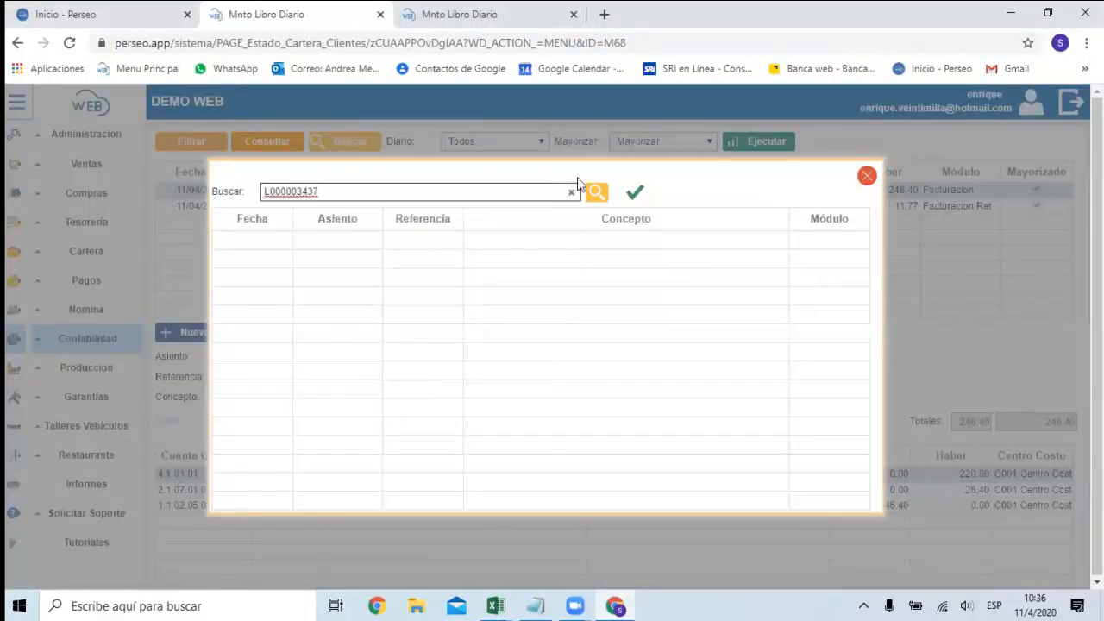
{"action": "left_click", "coordinate": [593, 195]}
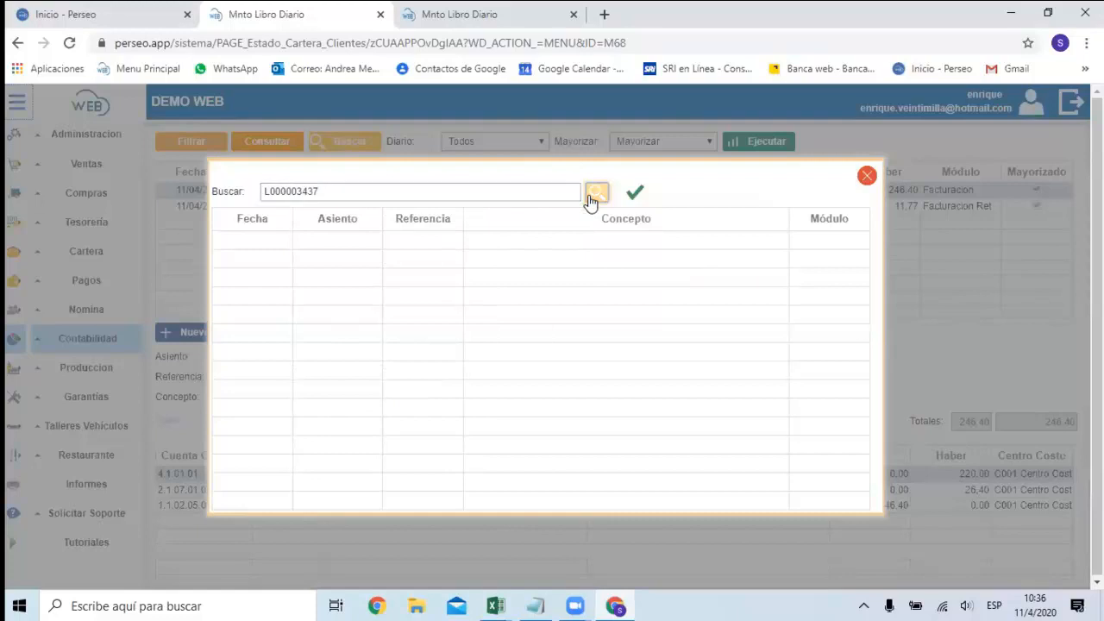
{"action": "left_click", "coordinate": [634, 192]}
Examine the account lines of the withholding entry, including customer VAT withholdings, withheld taxes and the CLIENTES account.
{"action": "left_click", "coordinate": [395, 494]}
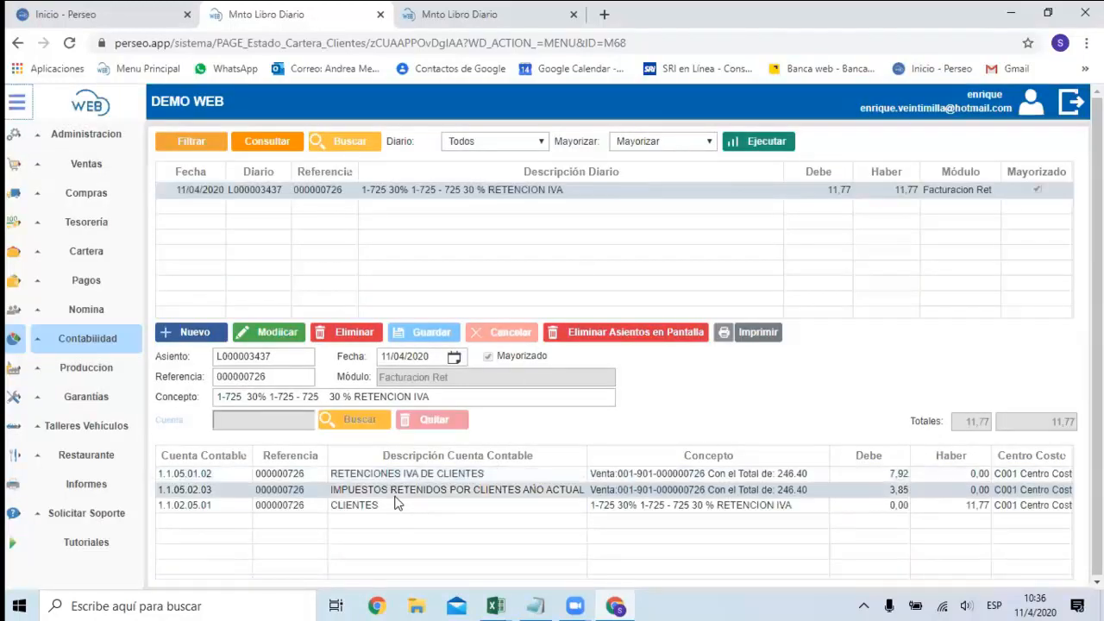
{"action": "left_click", "coordinate": [377, 509]}
{"action": "left_click", "coordinate": [371, 491]}
{"action": "left_click", "coordinate": [369, 482]}
{"action": "left_click", "coordinate": [369, 489]}
Return to the sales Facturación page and review the 11/04/2020 invoice with its item lines and totals.
{"action": "left_click", "coordinate": [88, 164]}
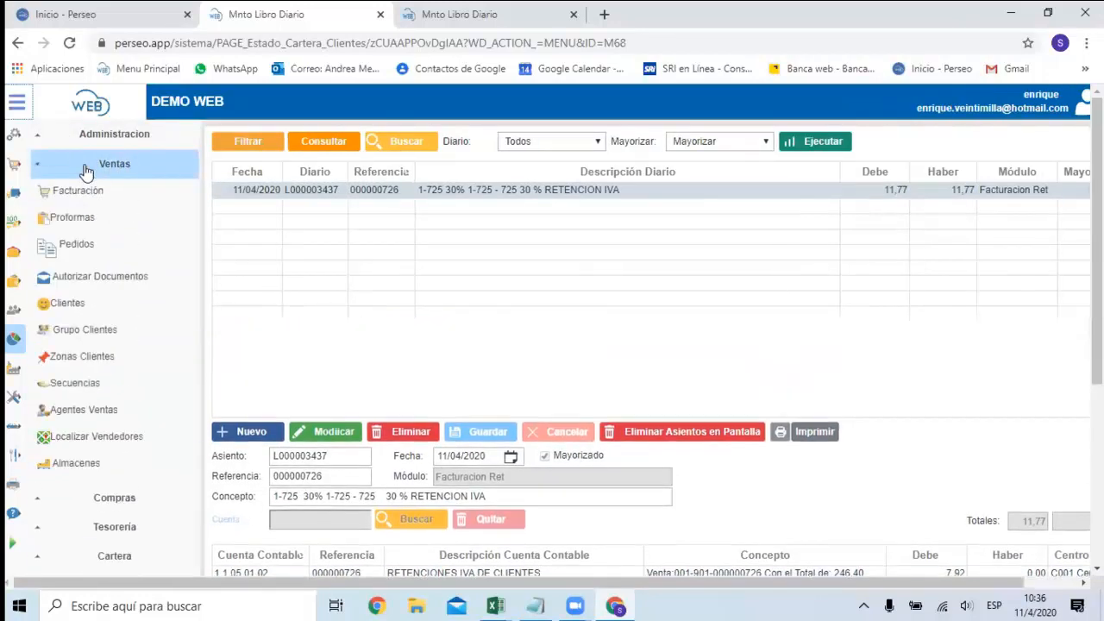
{"action": "left_click", "coordinate": [88, 199]}
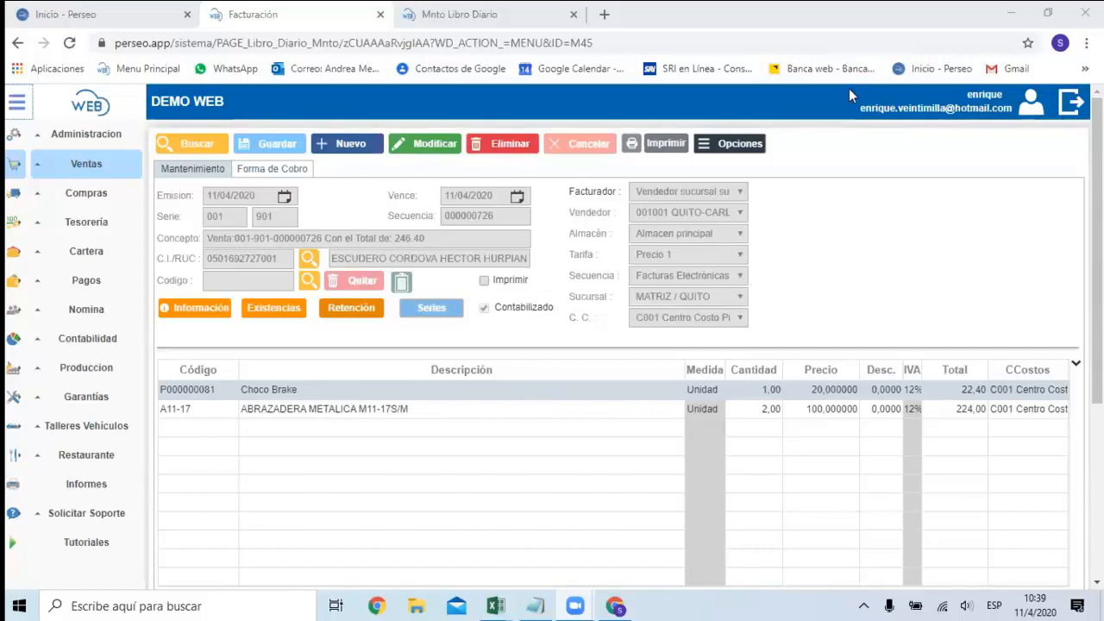
{"action": "scroll", "coordinate": [512, 252], "scroll_direction": "down", "scroll_amount": 3}
{"action": "scroll", "coordinate": [526, 250], "scroll_direction": "up", "scroll_amount": 3}
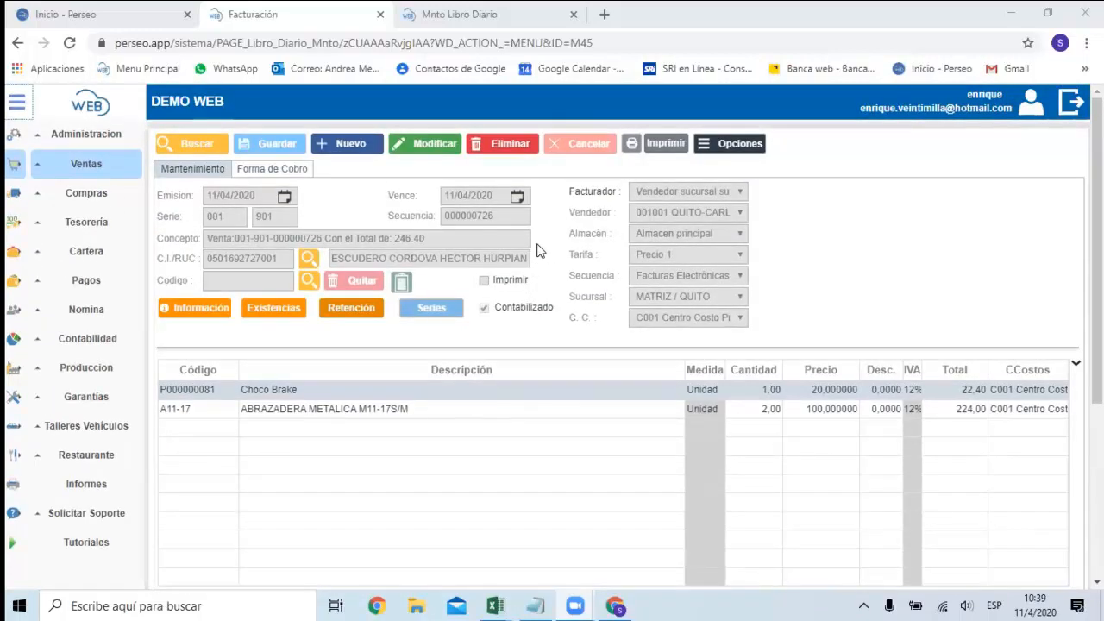
{"action": "scroll", "coordinate": [483, 189], "scroll_direction": "down", "scroll_amount": 3}
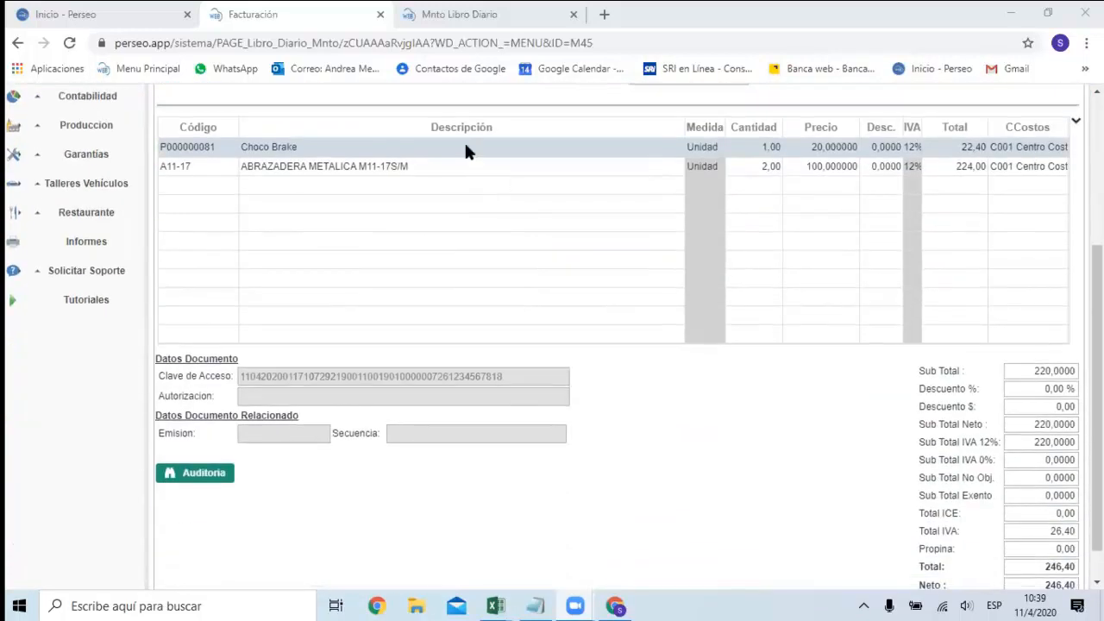
Open the reports module (Informes) and go to the sales report Listado Facturas.
{"action": "left_click", "coordinate": [90, 243]}
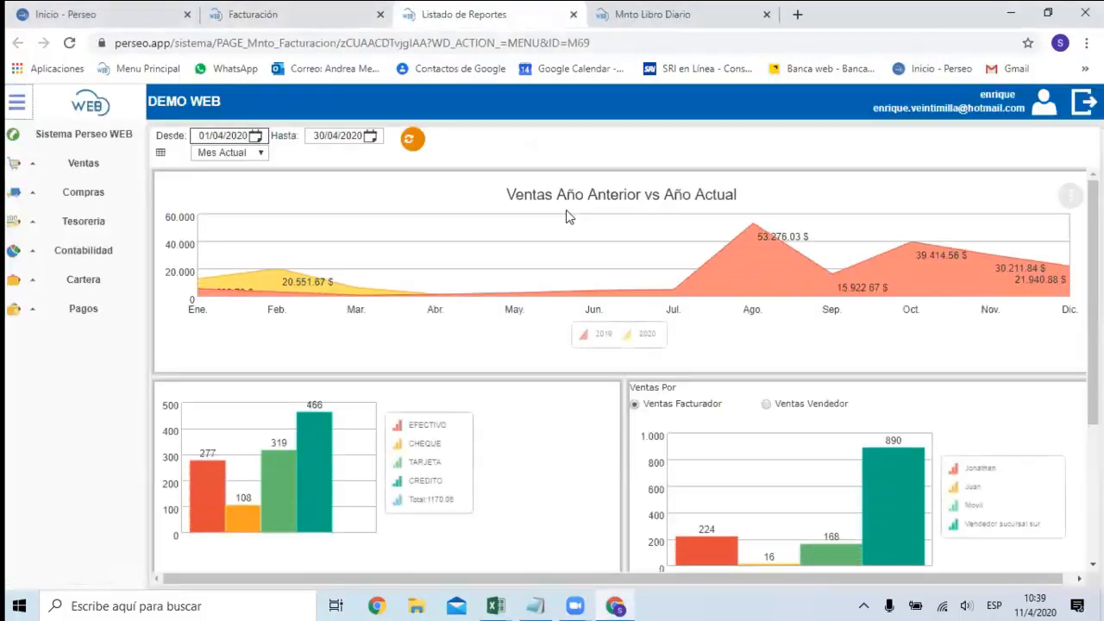
{"action": "left_click", "coordinate": [84, 169]}
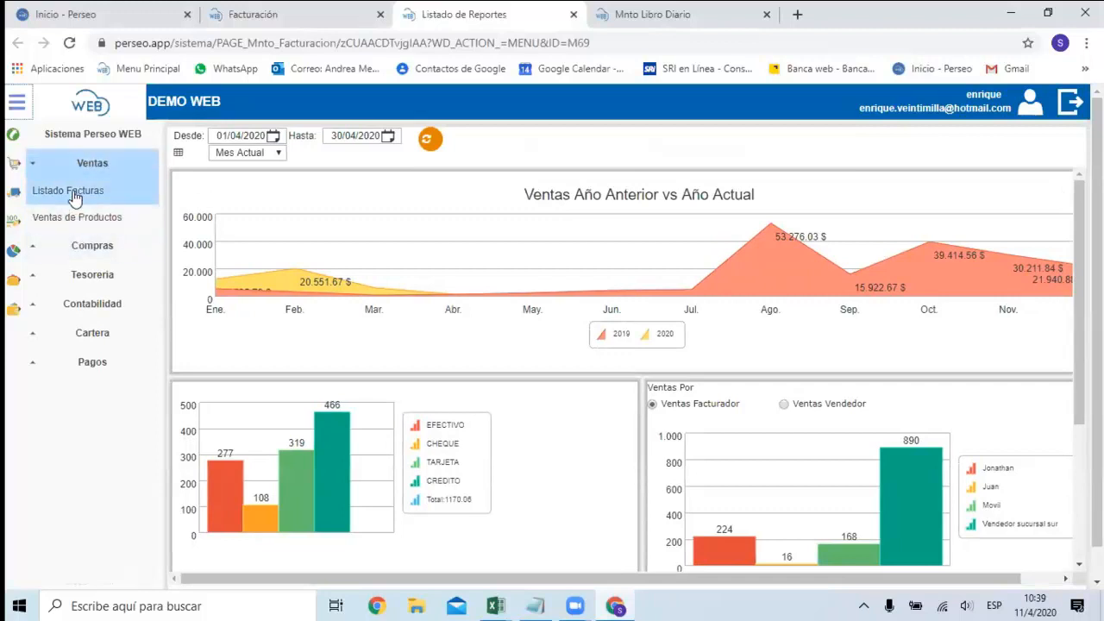
{"action": "left_click", "coordinate": [74, 193]}
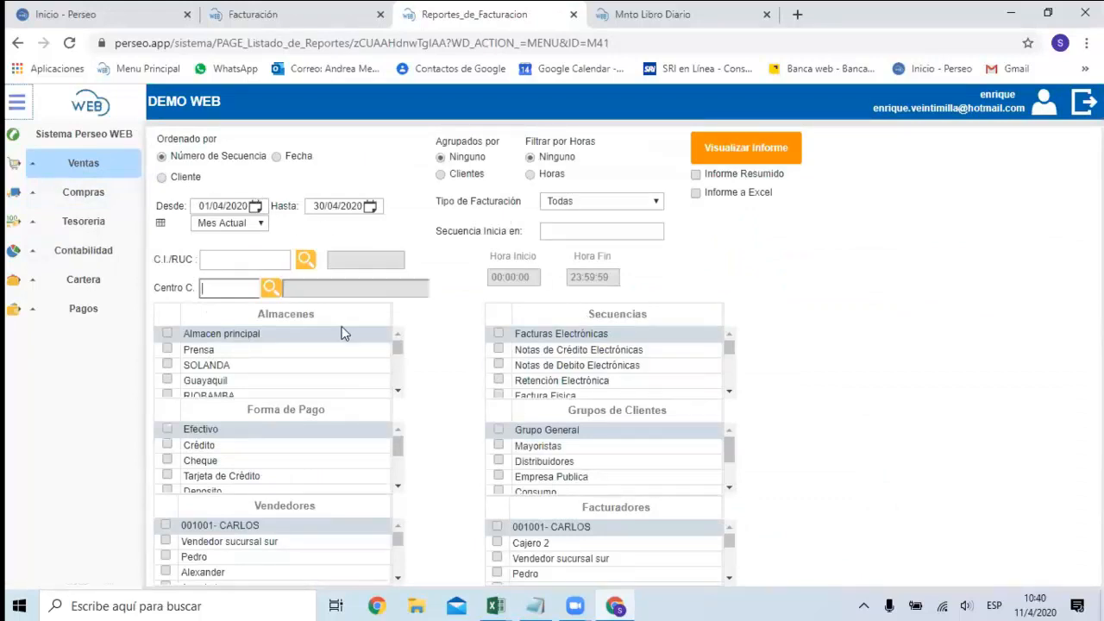
Generate the invoice listing report with the date period set to Mes Actual, 01/04/2020 to 30/04/2020.
{"action": "scroll", "coordinate": [313, 340], "scroll_direction": "down", "scroll_amount": 1}
{"action": "scroll", "coordinate": [274, 348], "scroll_direction": "up", "scroll_amount": 1}
{"action": "left_click", "coordinate": [260, 224]}
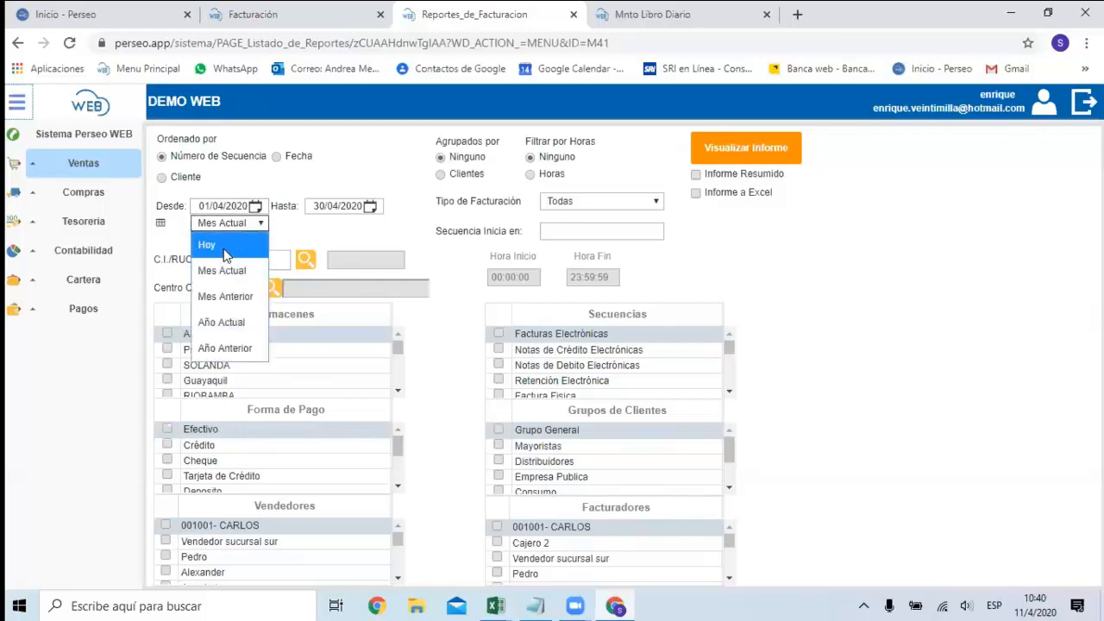
{"action": "left_click", "coordinate": [226, 246]}
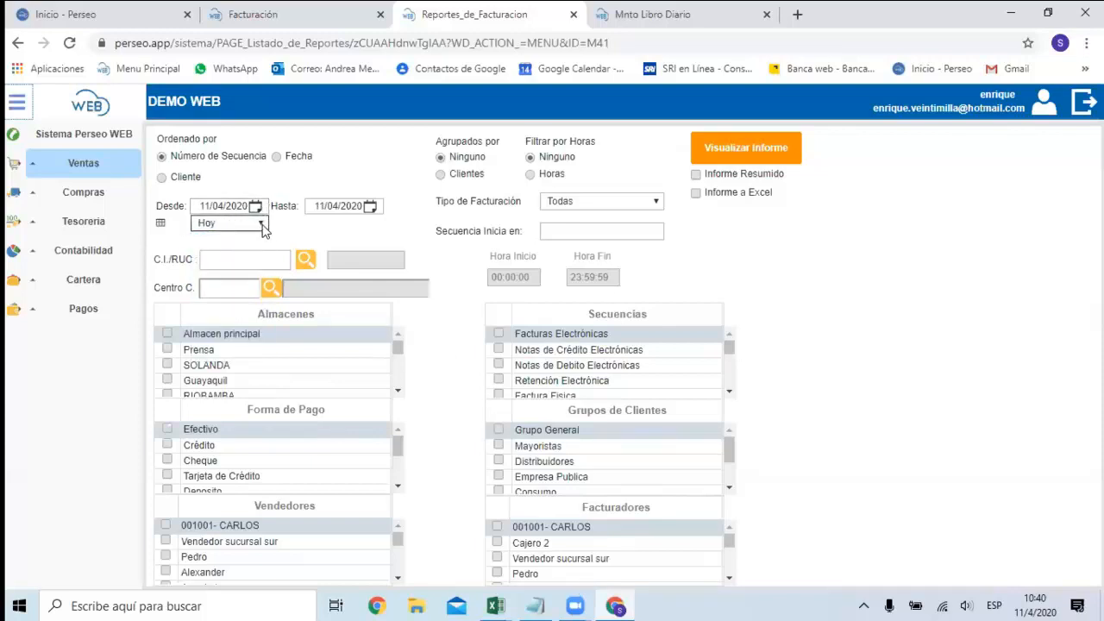
{"action": "left_click", "coordinate": [259, 223]}
{"action": "left_click", "coordinate": [248, 265]}
{"action": "left_click", "coordinate": [739, 160]}
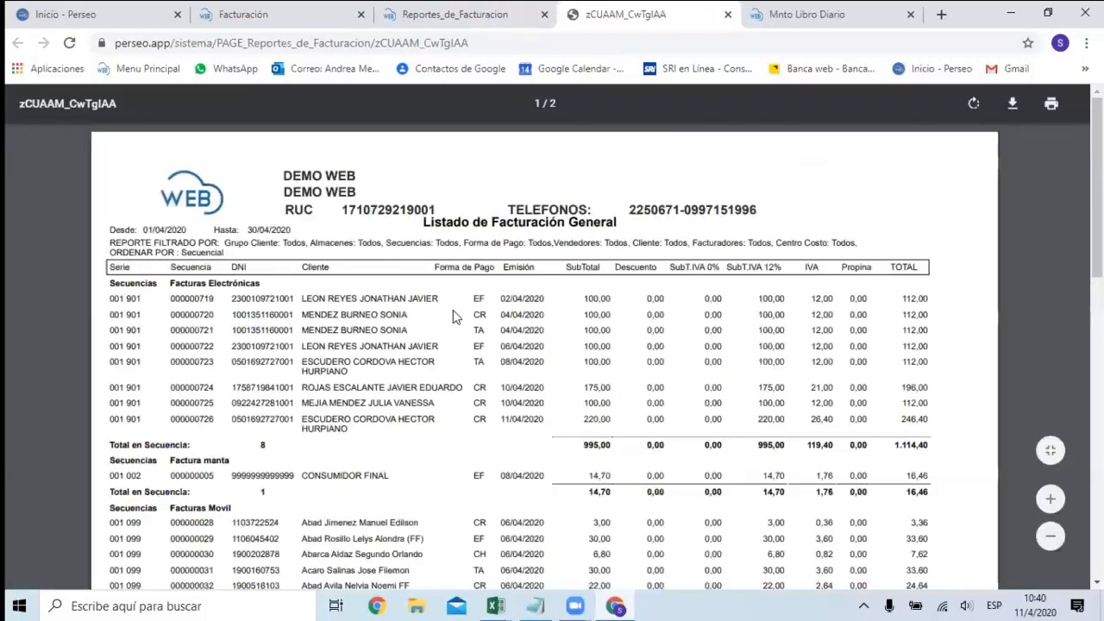
Examine the general invoicing list by sequence and its totals by payment method, and close the report.
{"action": "scroll", "coordinate": [455, 317], "scroll_direction": "down", "scroll_amount": 2}
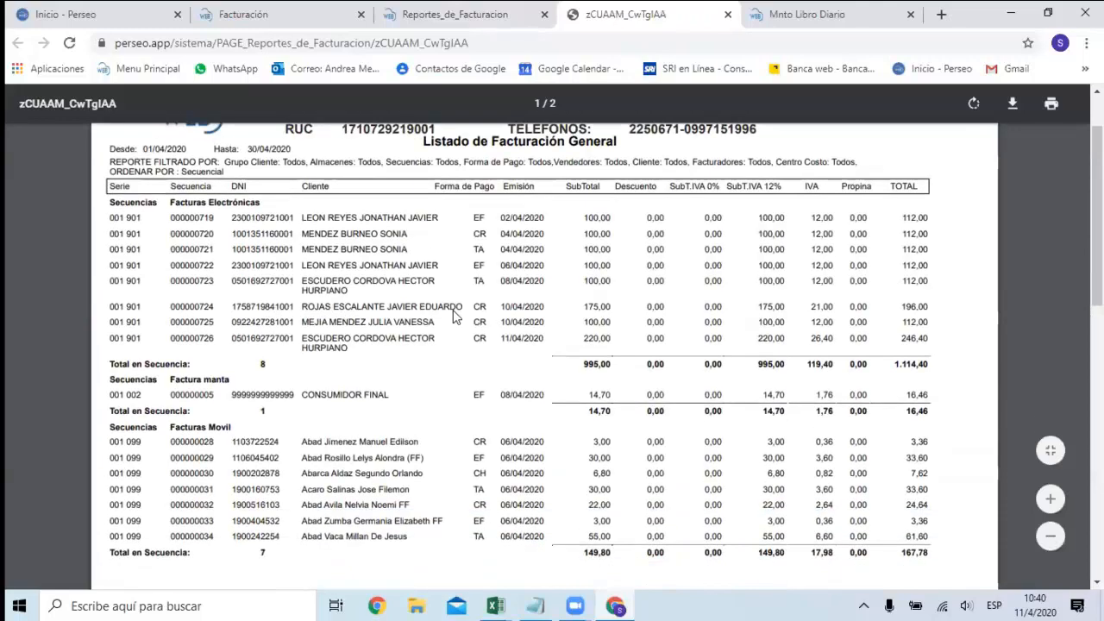
{"action": "scroll", "coordinate": [455, 316], "scroll_direction": "down", "scroll_amount": 4}
{"action": "scroll", "coordinate": [455, 317], "scroll_direction": "up", "scroll_amount": 6}
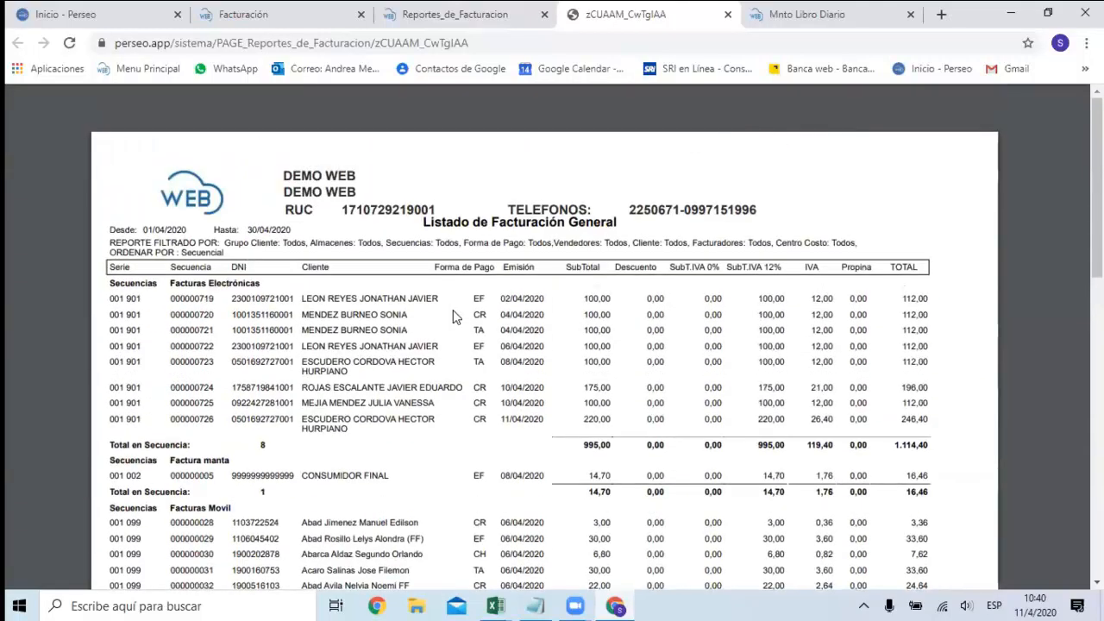
{"action": "scroll", "coordinate": [452, 317], "scroll_direction": "down", "scroll_amount": 10}
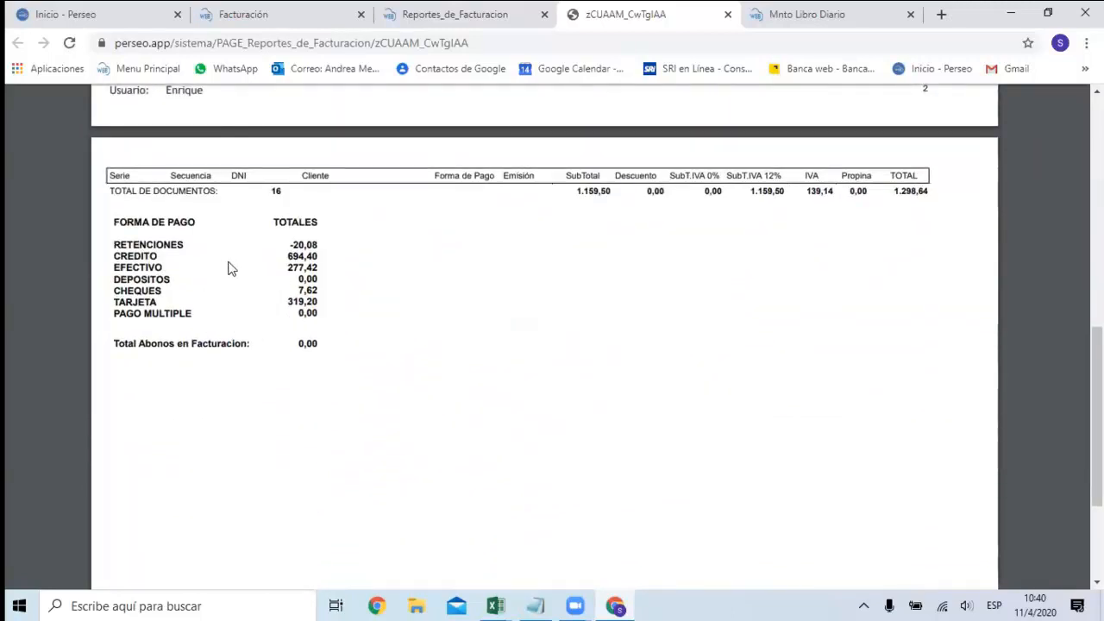
{"action": "scroll", "coordinate": [614, 330], "scroll_direction": "up", "scroll_amount": 6}
{"action": "scroll", "coordinate": [614, 330], "scroll_direction": "down", "scroll_amount": 3}
{"action": "scroll", "coordinate": [474, 312], "scroll_direction": "up", "scroll_amount": 4}
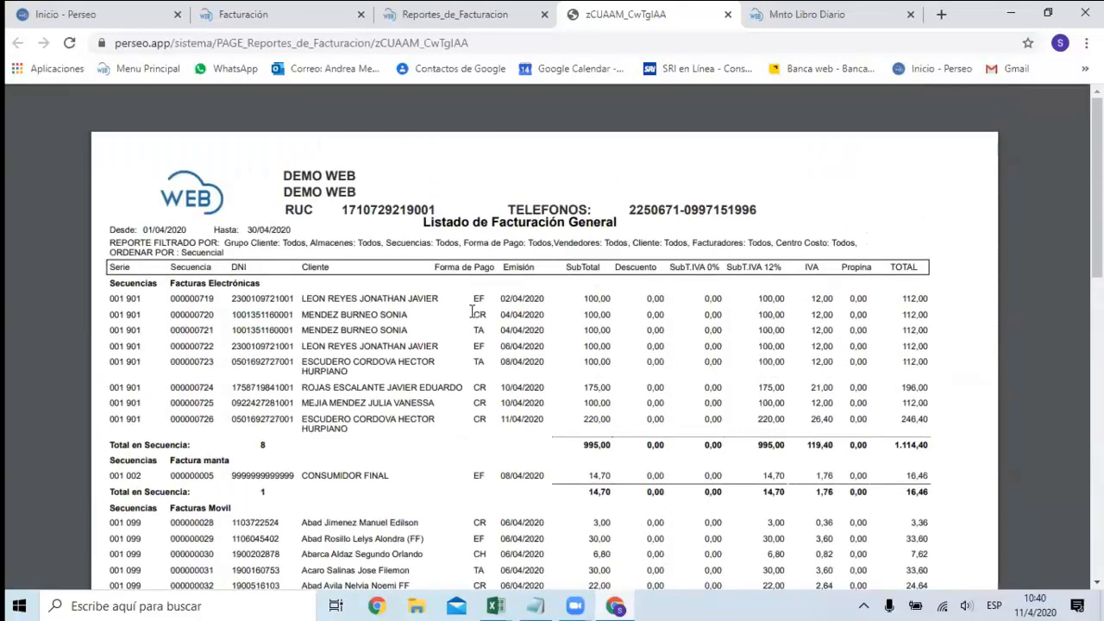
{"action": "scroll", "coordinate": [473, 312], "scroll_direction": "down", "scroll_amount": 1}
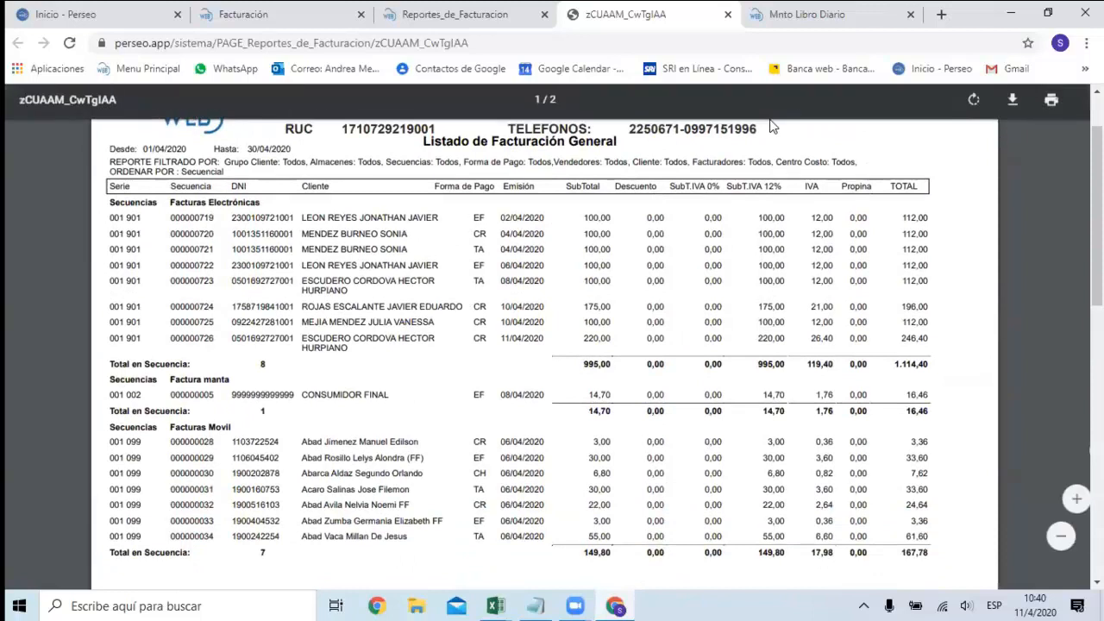
{"action": "left_click", "coordinate": [727, 14]}
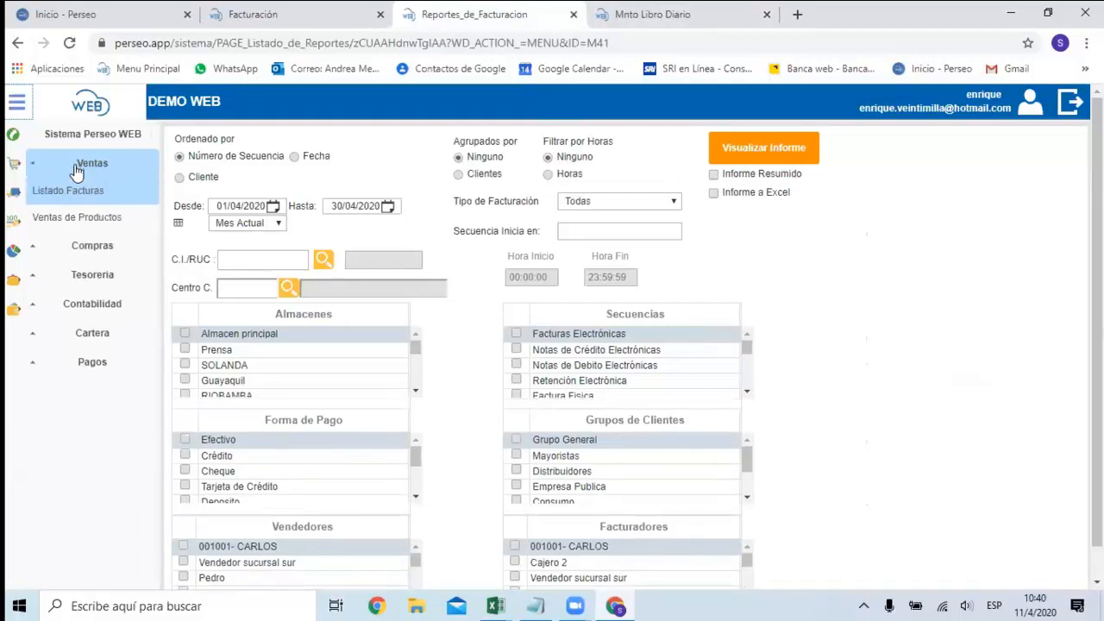
Generate the Ventas de Productos report as Resumen Venta Productos Facturas Excel for Año Actual, with Informe a Excel enabled.
{"action": "left_click", "coordinate": [102, 219]}
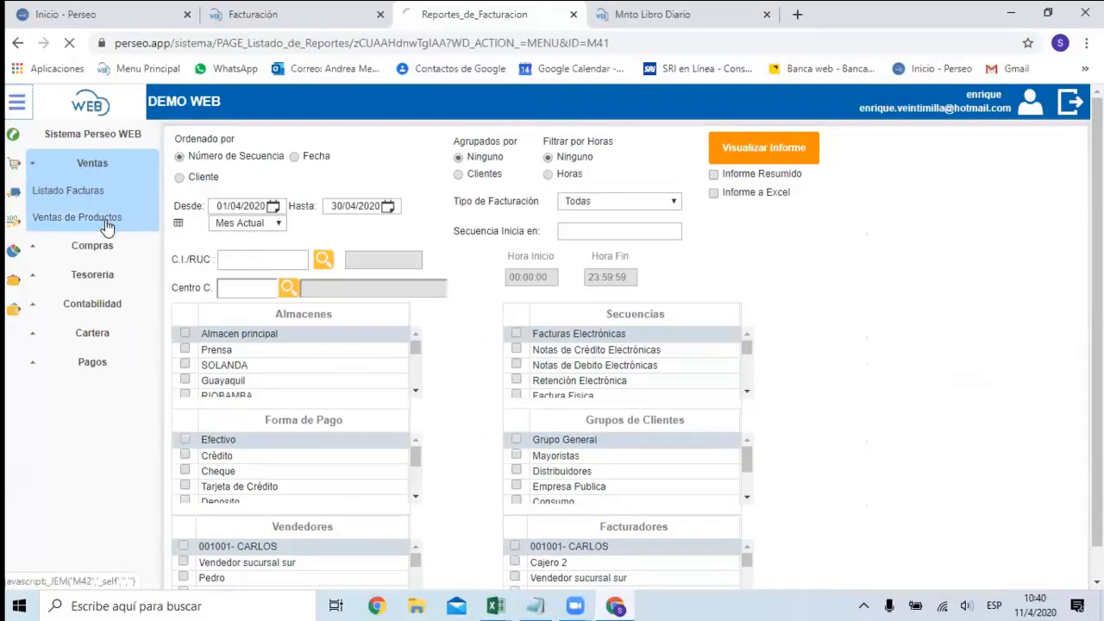
{"action": "left_click", "coordinate": [656, 188]}
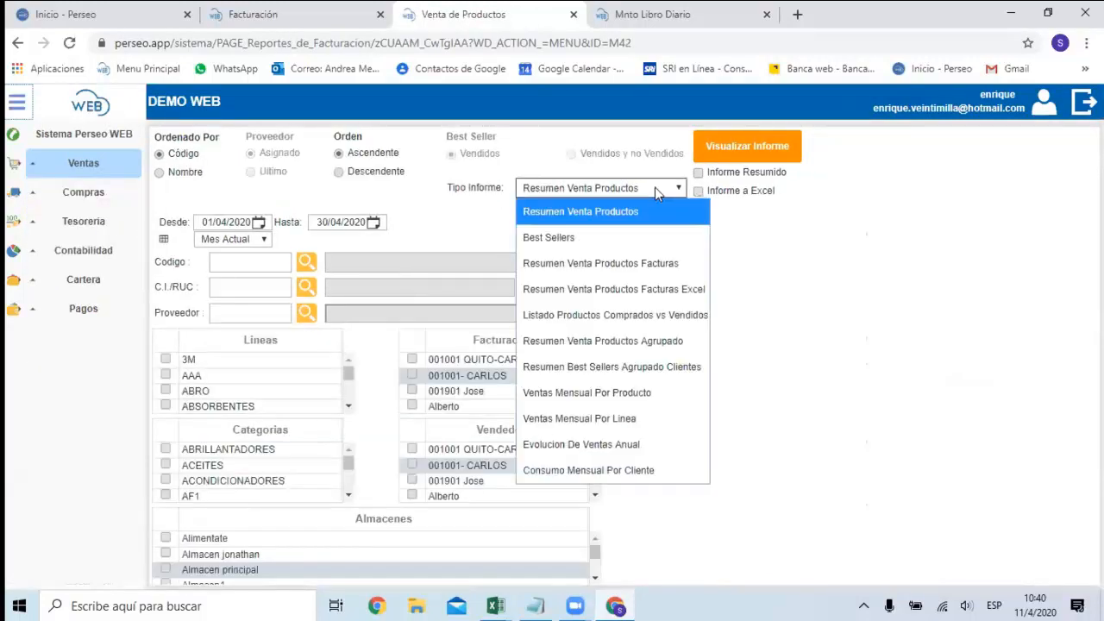
{"action": "left_click", "coordinate": [615, 289]}
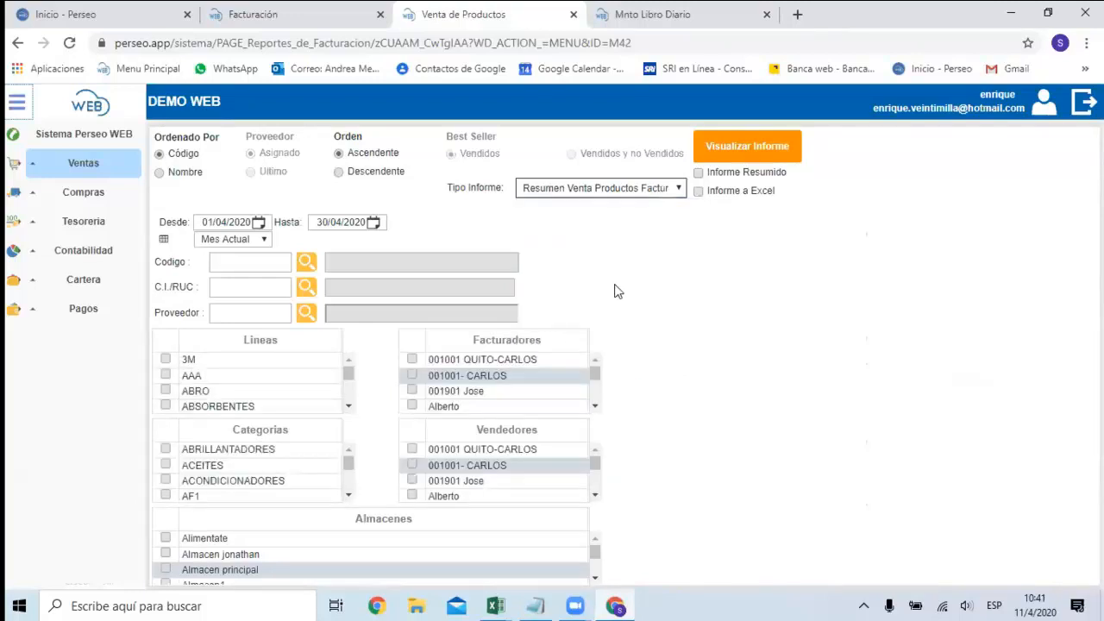
{"action": "left_click", "coordinate": [266, 239]}
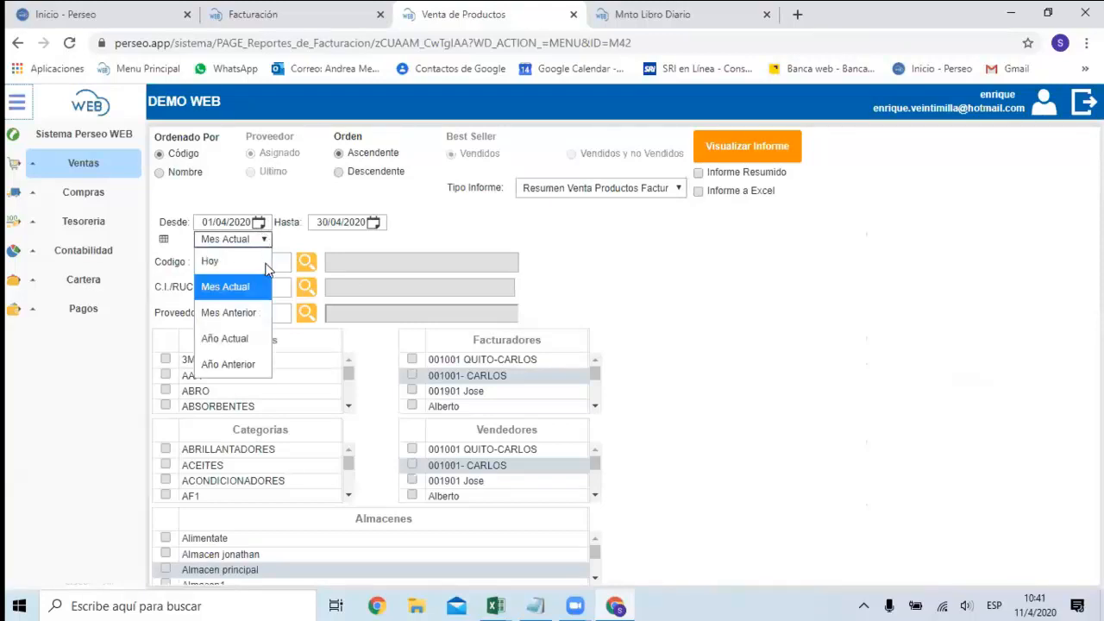
{"action": "left_click", "coordinate": [246, 338]}
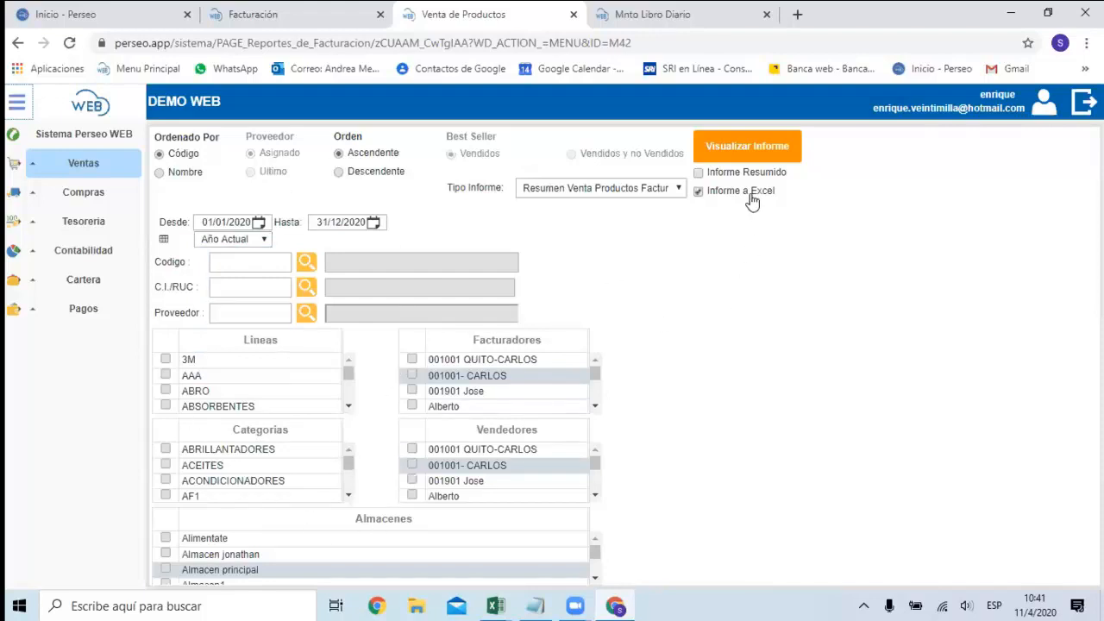
{"action": "left_click", "coordinate": [752, 160]}
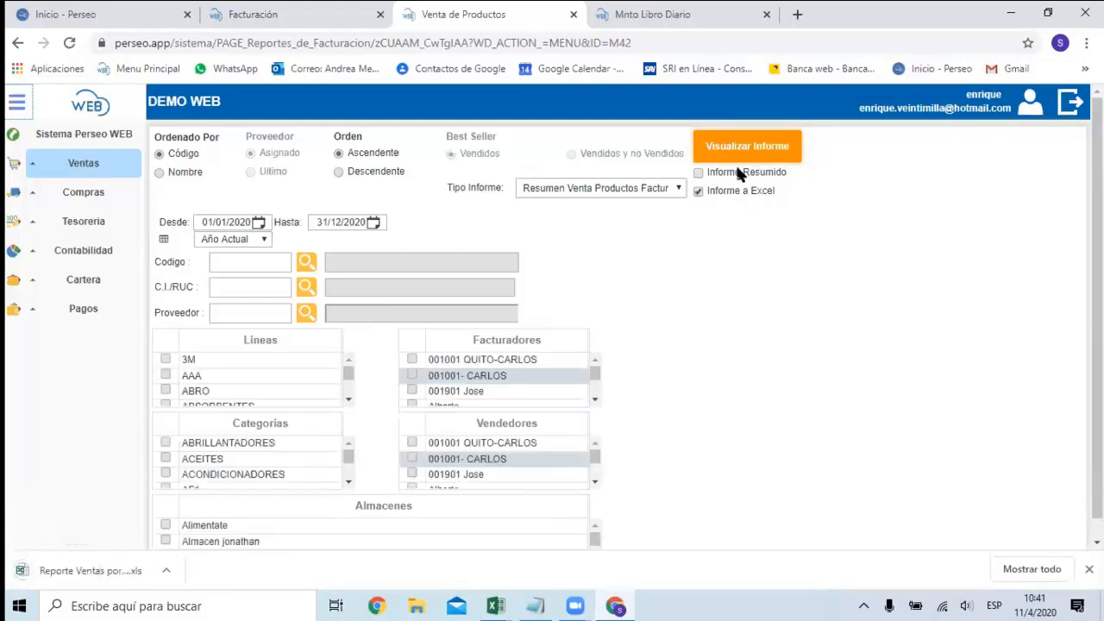
Open the downloaded sales report in Excel and autofit the width of all its columns.
{"action": "left_click", "coordinate": [120, 570]}
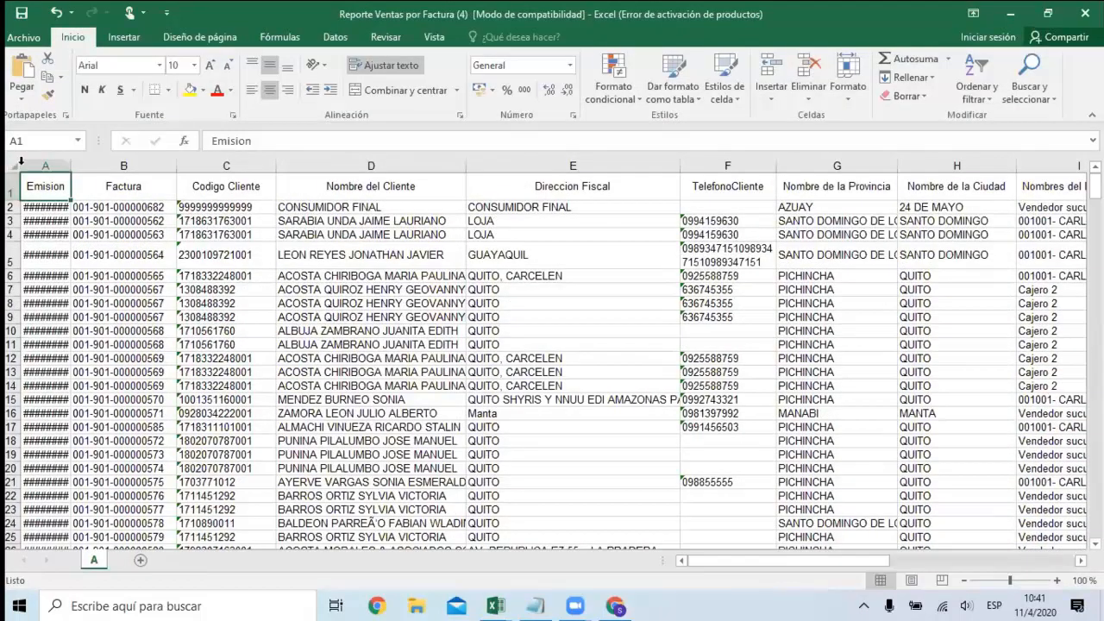
{"action": "left_click", "coordinate": [21, 162]}
{"action": "double_click", "coordinate": [71, 166]}
{"action": "left_click", "coordinate": [142, 222]}
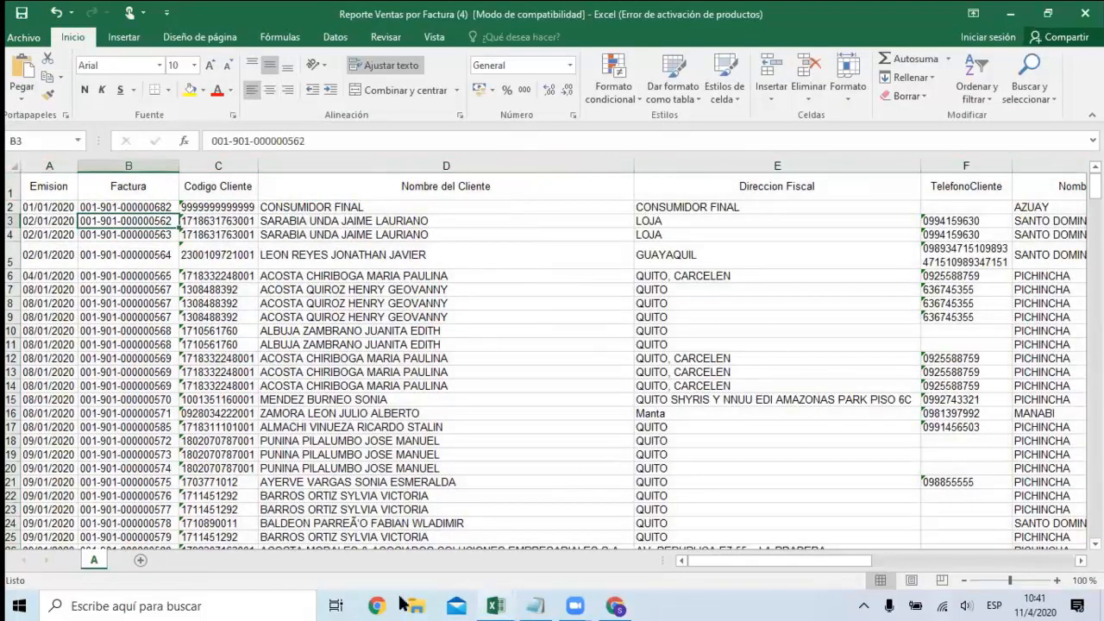
Examine the sales report's Emision, Factura, Codigo Cliente, Nombre del Cliente, Direccion Fiscal and TelefonoCliente columns.
{"action": "left_click", "coordinate": [378, 293]}
{"action": "key", "text": "Left"}
{"action": "key", "text": "Left"}
{"action": "key", "text": "Left"}
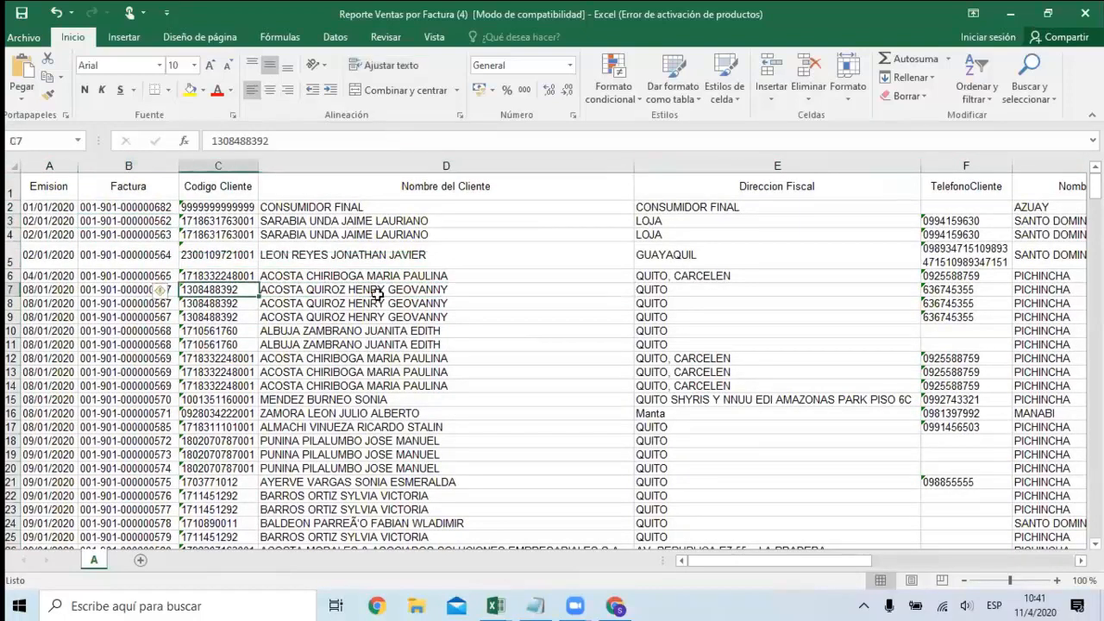
{"action": "key", "text": "Up"}
{"action": "key", "text": "Up"}
{"action": "key", "text": "Up"}
{"action": "key", "text": "Up"}
{"action": "key", "text": "Up"}
{"action": "key", "text": "Down"}
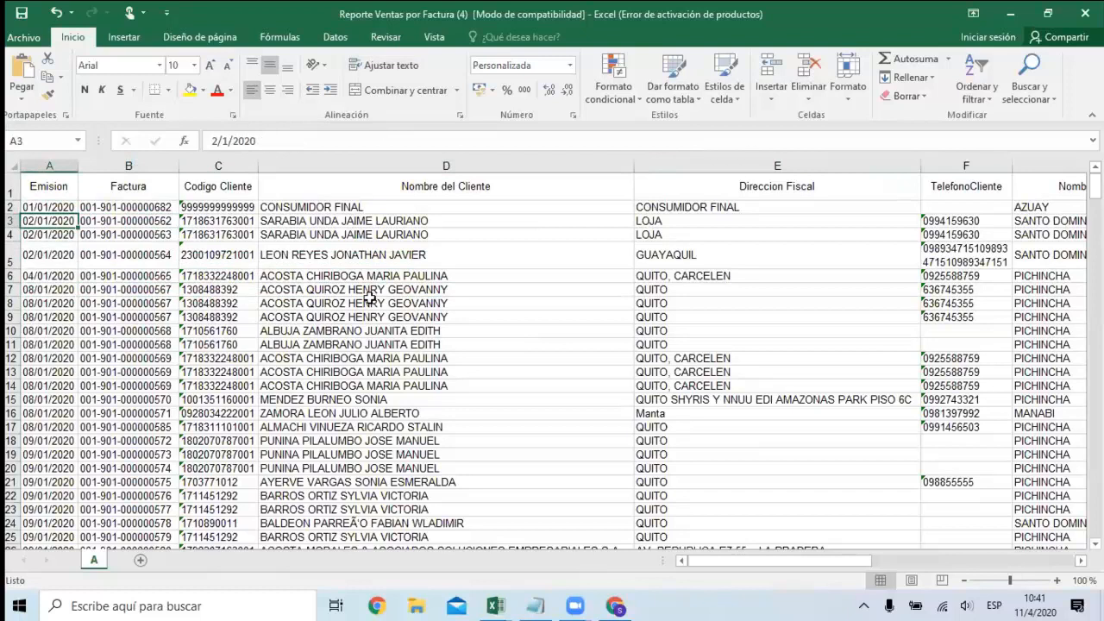
{"action": "left_click", "coordinate": [121, 189]}
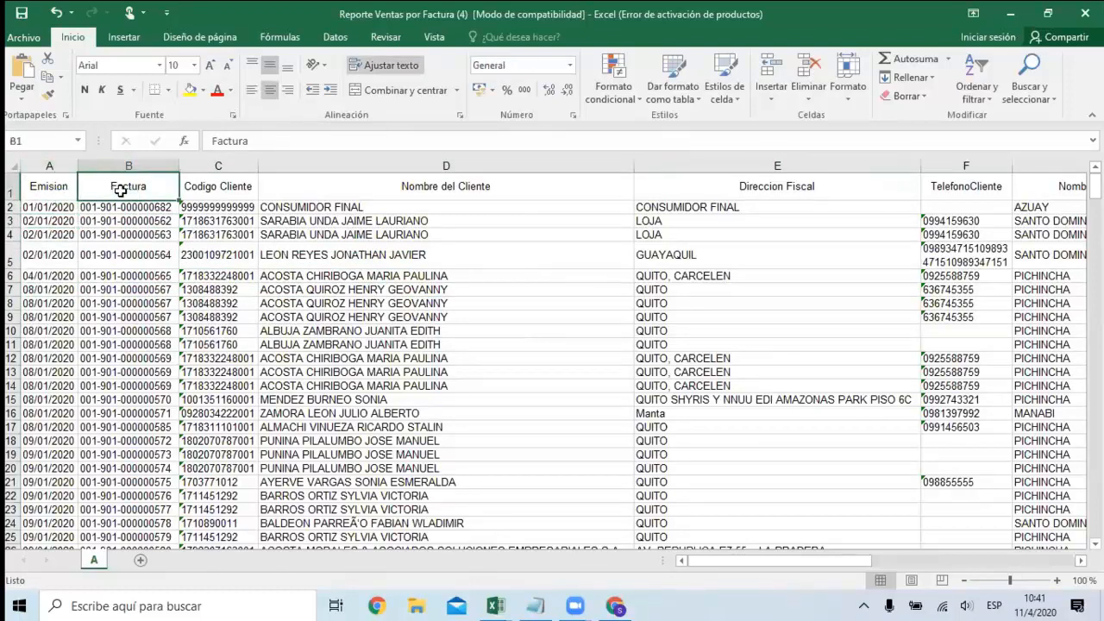
{"action": "key", "text": "Right"}
{"action": "key", "text": "Right"}
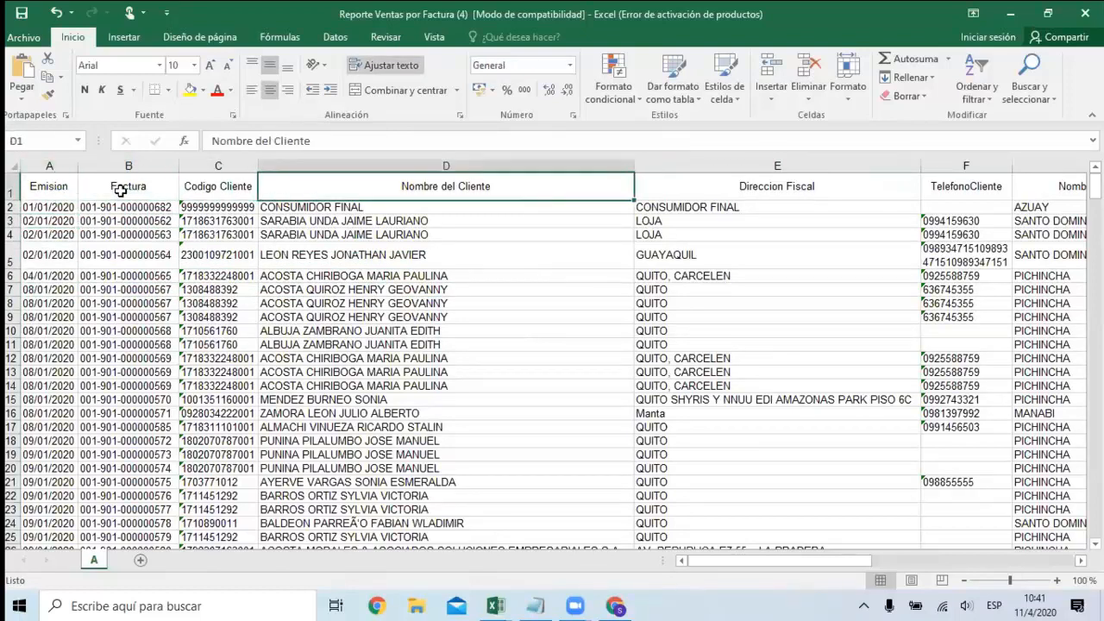
{"action": "key", "text": "Down"}
{"action": "key", "text": "Down"}
{"action": "key", "text": "Down"}
{"action": "key", "text": "Down"}
{"action": "key", "text": "Down"}
{"action": "key", "text": "Right"}
{"action": "key", "text": "Left"}
Examine the customers' province and city columns, plus the Nombres del Facturador and Nombre Vendedor columns.
{"action": "key", "text": "Right"}
{"action": "key", "text": "Right"}
{"action": "key", "text": "Right"}
{"action": "key", "text": "Left"}
{"action": "key", "text": "Left"}
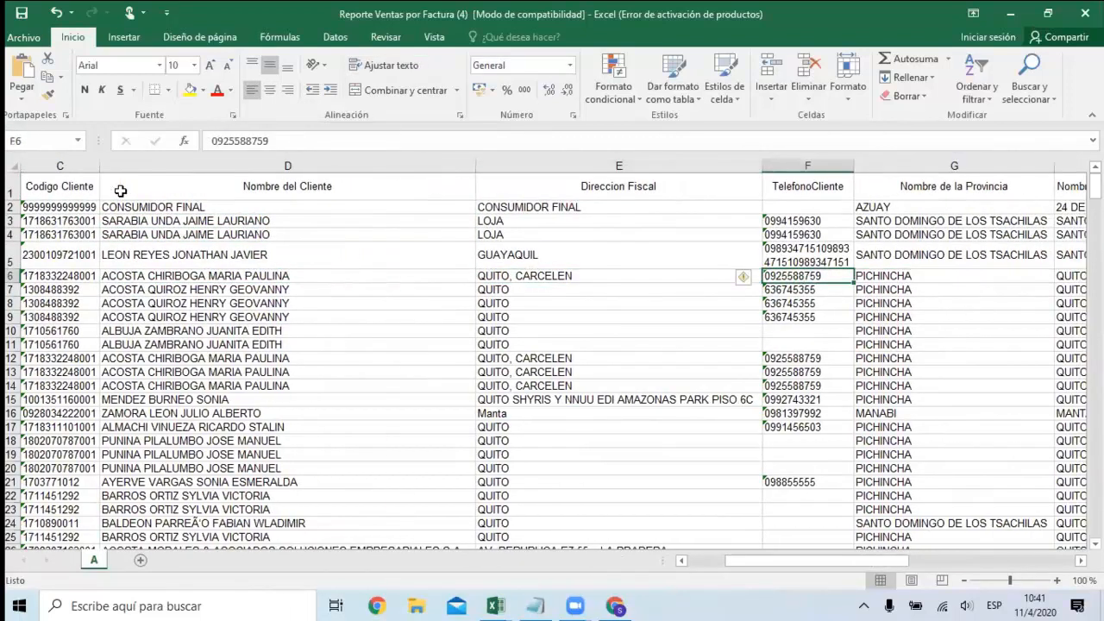
{"action": "key", "text": "Right"}
{"action": "key", "text": "Right"}
{"action": "key", "text": "Right"}
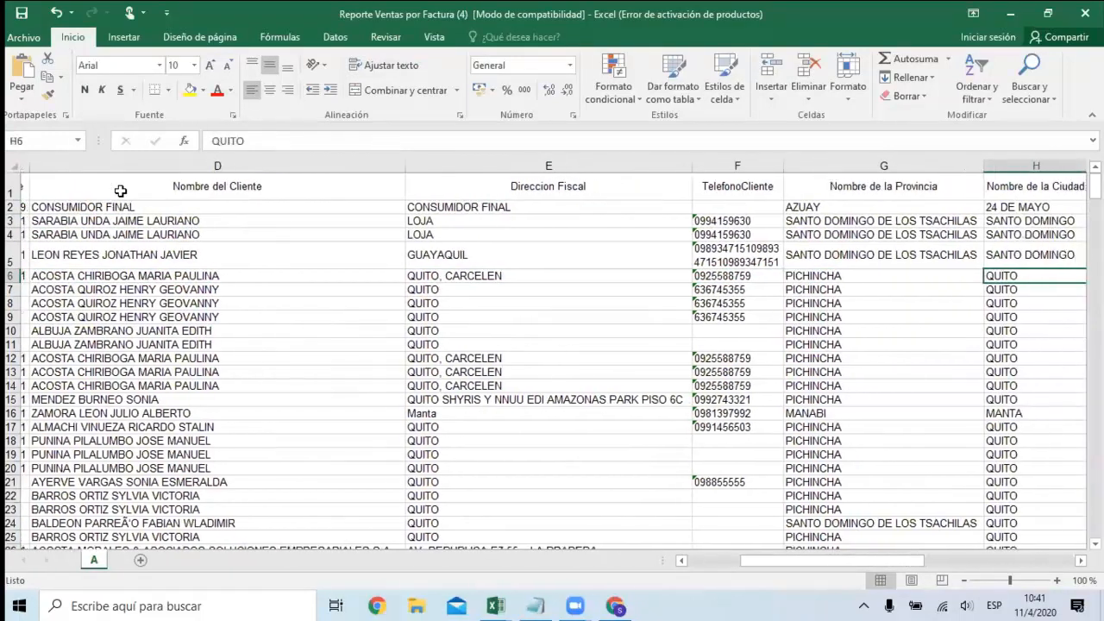
{"action": "key", "text": "Left"}
{"action": "key", "text": "Down"}
{"action": "key", "text": "Down"}
{"action": "key", "text": "Down"}
{"action": "key", "text": "Right"}
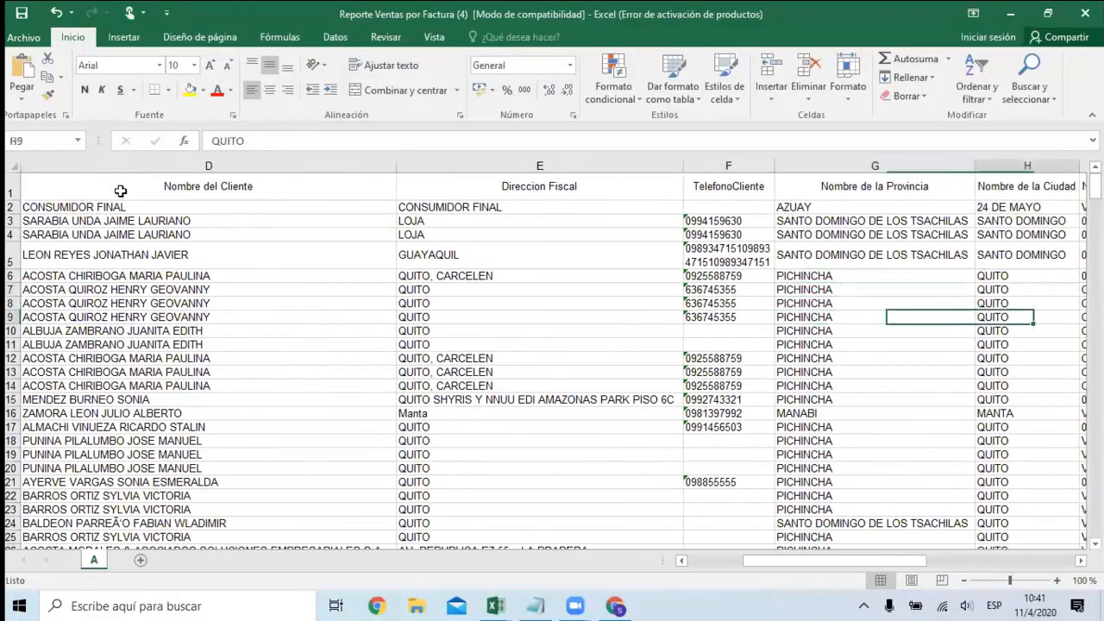
{"action": "key", "text": "Right"}
{"action": "key", "text": "Left"}
{"action": "key", "text": "Right"}
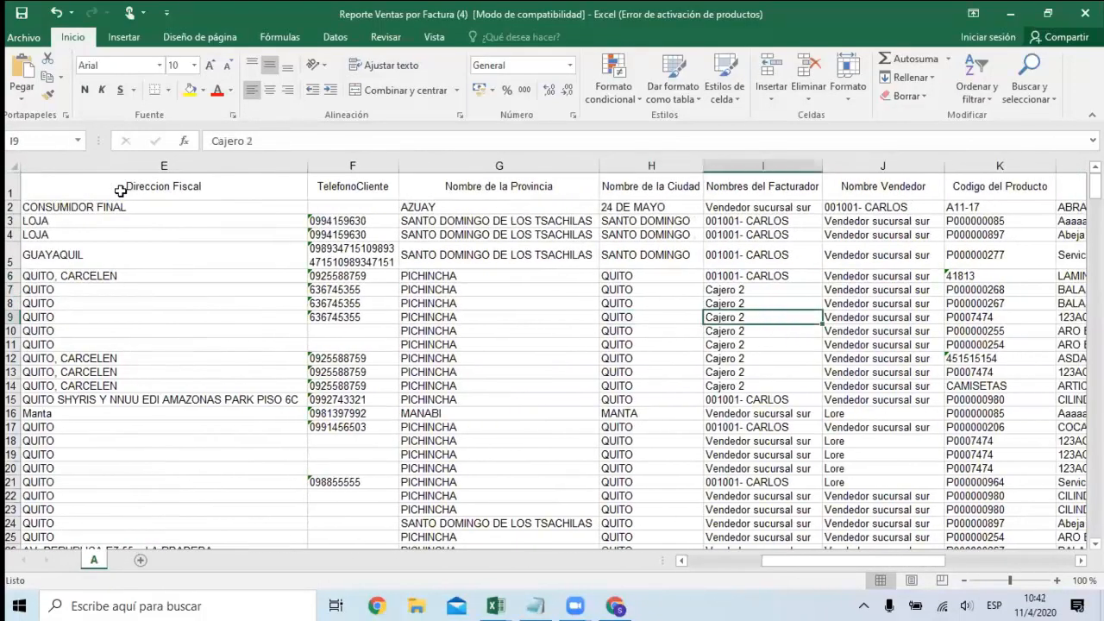
Examine the product columns, from Codigo del Producto and Descripcion through linea, category, Medida, Cantidad and PrecioTotal.
{"action": "key", "text": "Right"}
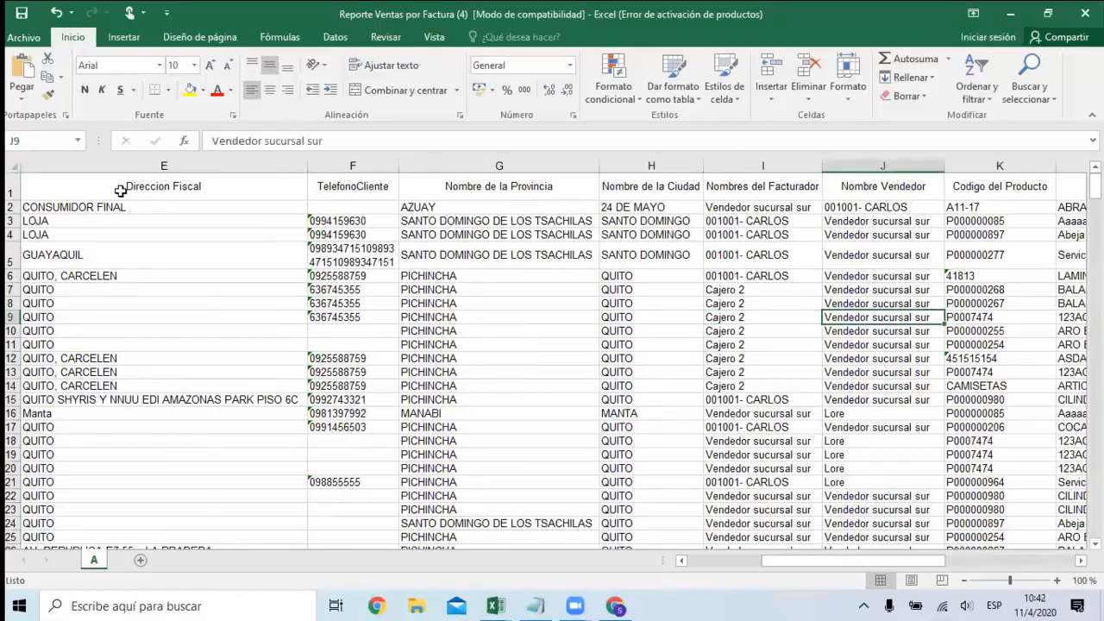
{"action": "key", "text": "Right"}
{"action": "key", "text": "Right"}
{"action": "key", "text": "Left"}
{"action": "key", "text": "Right"}
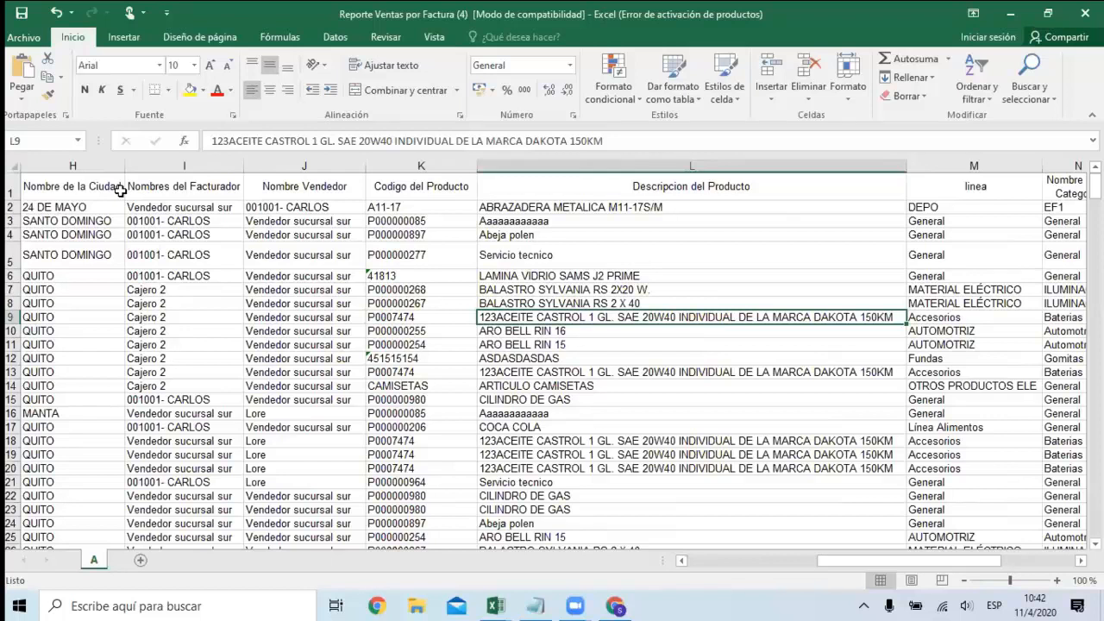
{"action": "key", "text": "Right"}
{"action": "key", "text": "Right"}
{"action": "key", "text": "Left"}
{"action": "key", "text": "Right"}
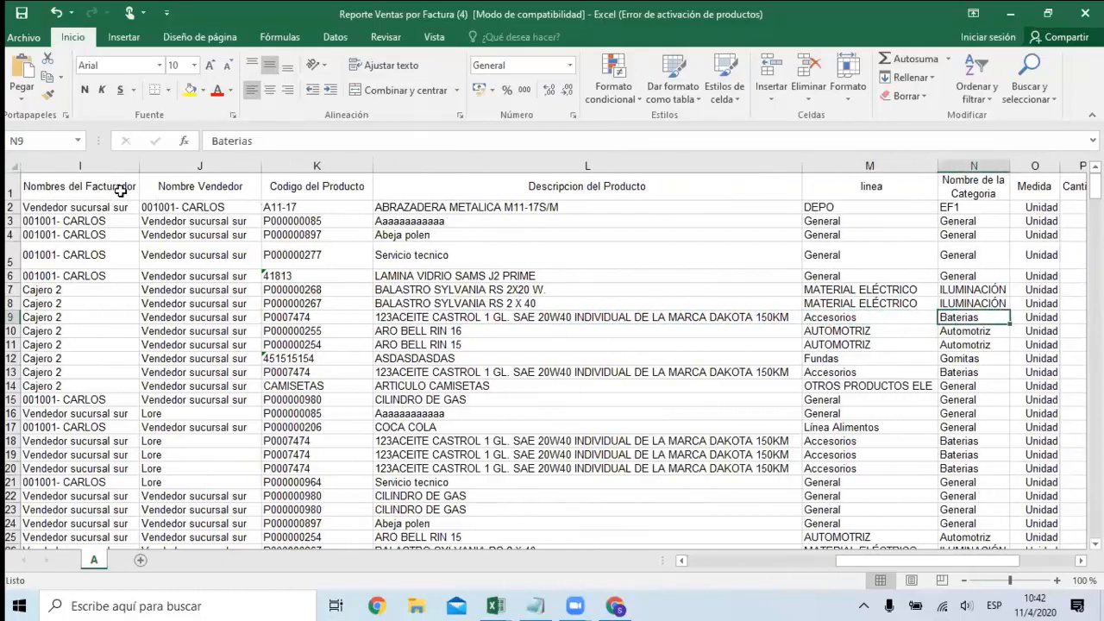
{"action": "key", "text": "Right"}
{"action": "key", "text": "Right"}
{"action": "key", "text": "Right"}
{"action": "key", "text": "Left"}
{"action": "key", "text": "Left"}
{"action": "key", "text": "Right"}
Examine the Descuento, Costototal, Utilidad and Porcentaje columns for the sold products.
{"action": "key", "text": "Right"}
{"action": "key", "text": "Right"}
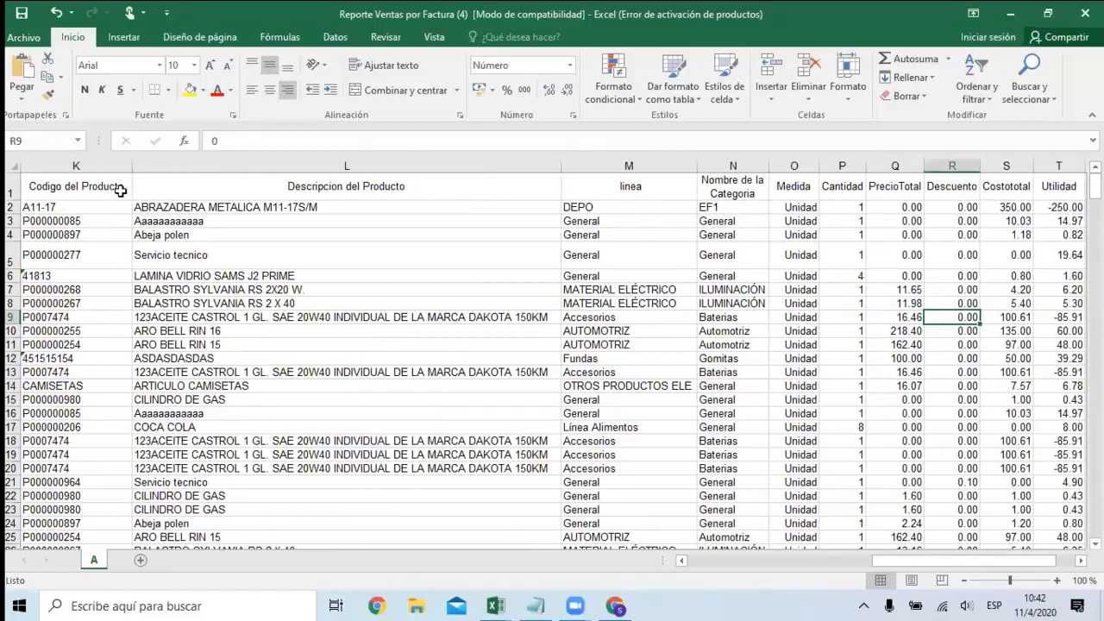
{"action": "key", "text": "Left"}
{"action": "key", "text": "Right"}
{"action": "key", "text": "Right"}
{"action": "key", "text": "Right"}
{"action": "key", "text": "Right"}
{"action": "key", "text": "Left"}
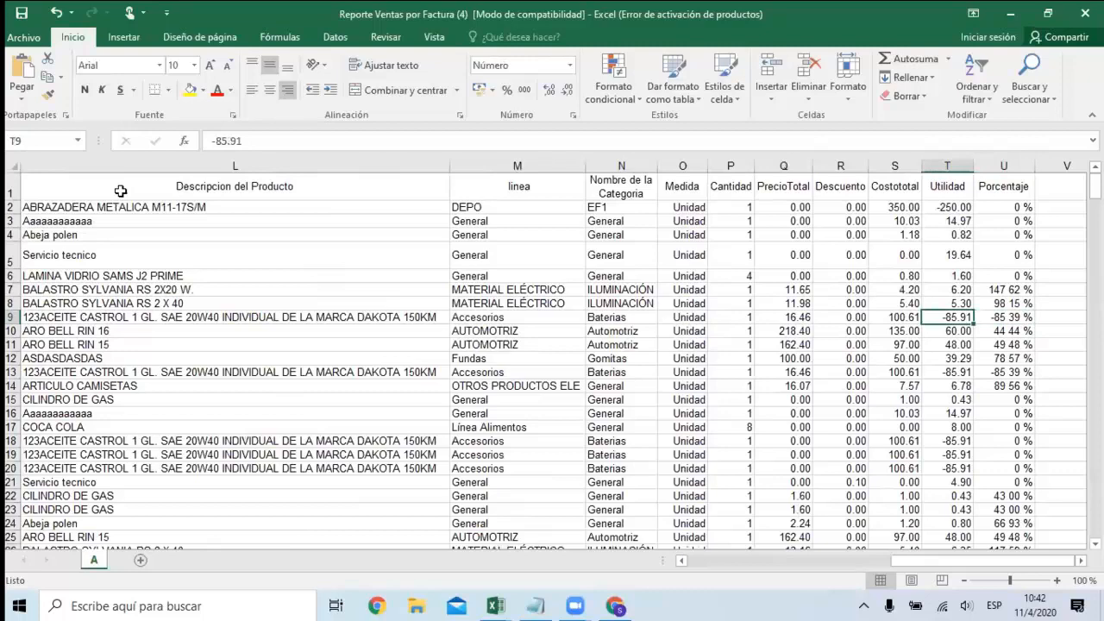
{"action": "key", "text": "Right"}
{"action": "key", "text": "Down"}
{"action": "key", "text": "Down"}
{"action": "key", "text": "Down"}
{"action": "key", "text": "Down"}
{"action": "key", "text": "Down"}
{"action": "key", "text": "Down"}
{"action": "key", "text": "Down"}
{"action": "key", "text": "Down"}
{"action": "key", "text": "Down"}
{"action": "key", "text": "Down"}
{"action": "key", "text": "Down"}
{"action": "key", "text": "Down"}
{"action": "key", "text": "Down"}
{"action": "key", "text": "Down"}
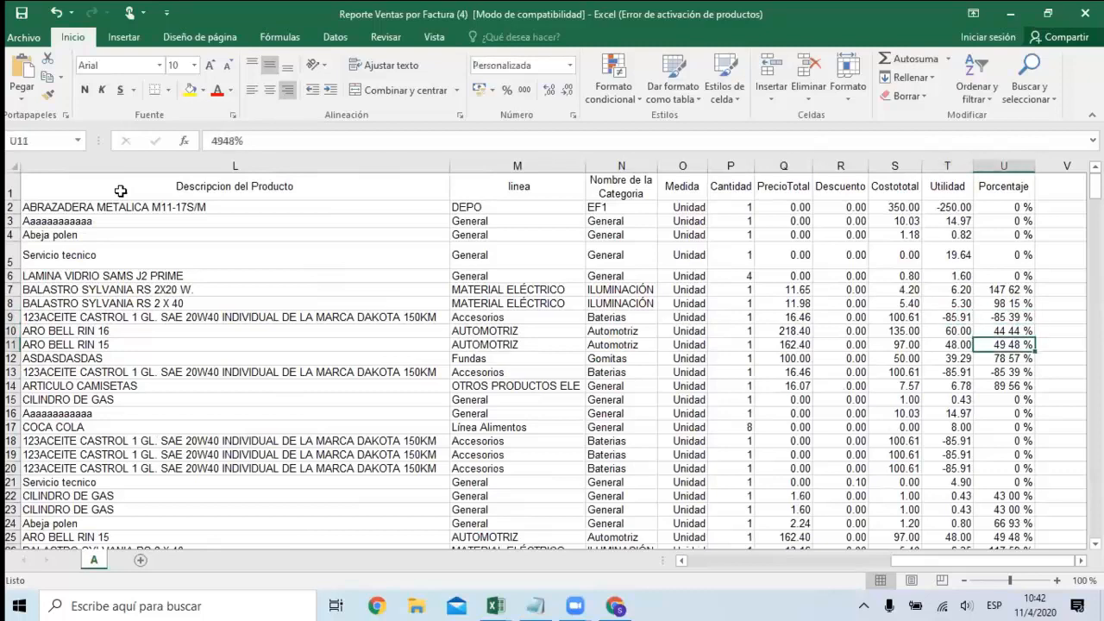
{"action": "key", "text": "Down"}
{"action": "key", "text": "Down"}
{"action": "key", "text": "Down"}
{"action": "key", "text": "Down"}
{"action": "key", "text": "Down"}
{"action": "key", "text": "Down"}
{"action": "key", "text": "Down"}
{"action": "key", "text": "Down"}
{"action": "key", "text": "Down"}
{"action": "key", "text": "Down"}
{"action": "key", "text": "Down"}
{"action": "key", "text": "Down"}
{"action": "key", "text": "Down"}
{"action": "key", "text": "Down"}
{"action": "key", "text": "Down"}
{"action": "key", "text": "Down"}
{"action": "key", "text": "Down"}
{"action": "key", "text": "Down"}
{"action": "key", "text": "Down"}
{"action": "key", "text": "Down"}
Return to the start of the sales data and review the customer names under Nombre del Cliente.
{"action": "key", "text": "Left"}
{"action": "key", "text": "Left"}
{"action": "key", "text": "Left"}
{"action": "key", "text": "Left"}
{"action": "key", "text": "Left"}
{"action": "key", "text": "Left"}
{"action": "key", "text": "Left"}
{"action": "key", "text": "Left"}
{"action": "key", "text": "Left"}
{"action": "key", "text": "Left"}
{"action": "key", "text": "Left"}
{"action": "key", "text": "Left"}
{"action": "key", "text": "Left"}
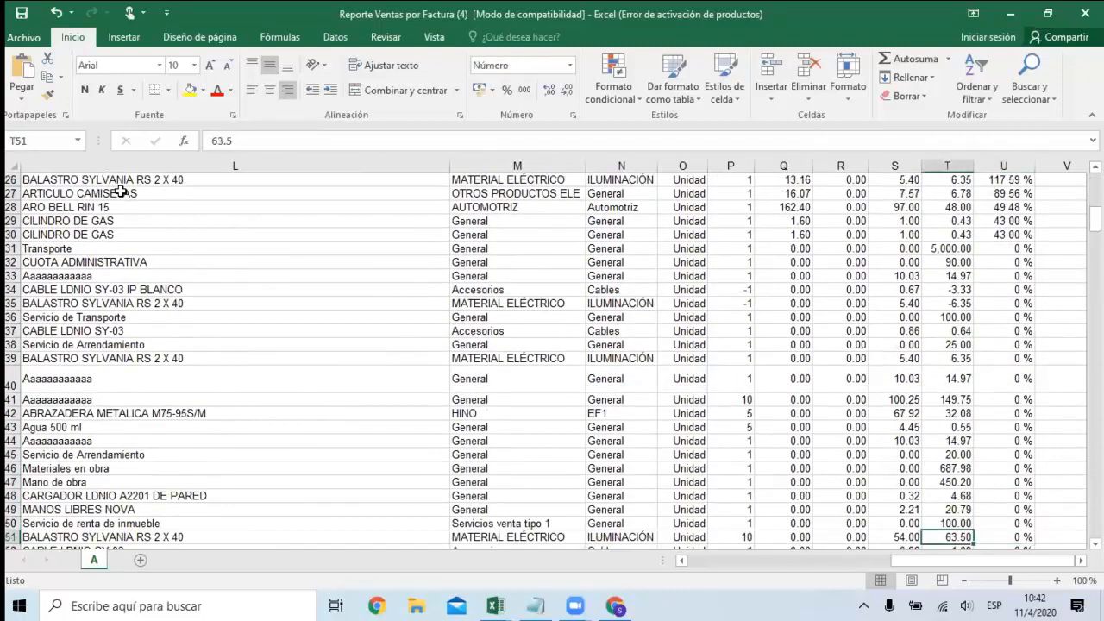
{"action": "key", "text": "Left"}
{"action": "key", "text": "Left"}
{"action": "key", "text": "Left"}
{"action": "key", "text": "Left"}
{"action": "key", "text": "Left"}
{"action": "key", "text": "Left"}
{"action": "key", "text": "Left"}
{"action": "key", "text": "Up"}
{"action": "key", "text": "Up"}
{"action": "key", "text": "Up"}
{"action": "key", "text": "Up"}
{"action": "key", "text": "Up"}
{"action": "key", "text": "Up"}
{"action": "key", "text": "Up"}
{"action": "key", "text": "Up"}
{"action": "key", "text": "Up"}
{"action": "key", "text": "Up"}
{"action": "key", "text": "Up"}
{"action": "key", "text": "Up"}
{"action": "key", "text": "Up"}
{"action": "key", "text": "Up"}
{"action": "key", "text": "Up"}
{"action": "key", "text": "Up"}
{"action": "key", "text": "Up"}
{"action": "key", "text": "Up"}
{"action": "key", "text": "Up"}
{"action": "key", "text": "Up"}
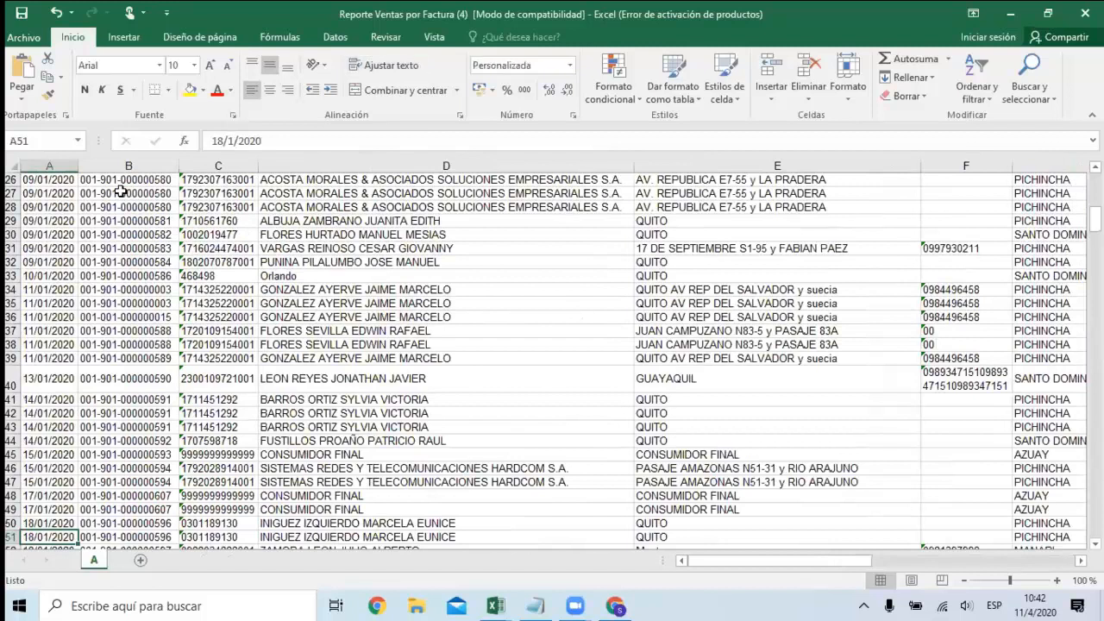
{"action": "key", "text": "Up"}
{"action": "key", "text": "Up"}
{"action": "key", "text": "Up"}
{"action": "key", "text": "Up"}
{"action": "key", "text": "Up"}
{"action": "key", "text": "Up"}
{"action": "key", "text": "Up"}
{"action": "key", "text": "Up"}
{"action": "key", "text": "Up"}
{"action": "key", "text": "Up"}
{"action": "key", "text": "Up"}
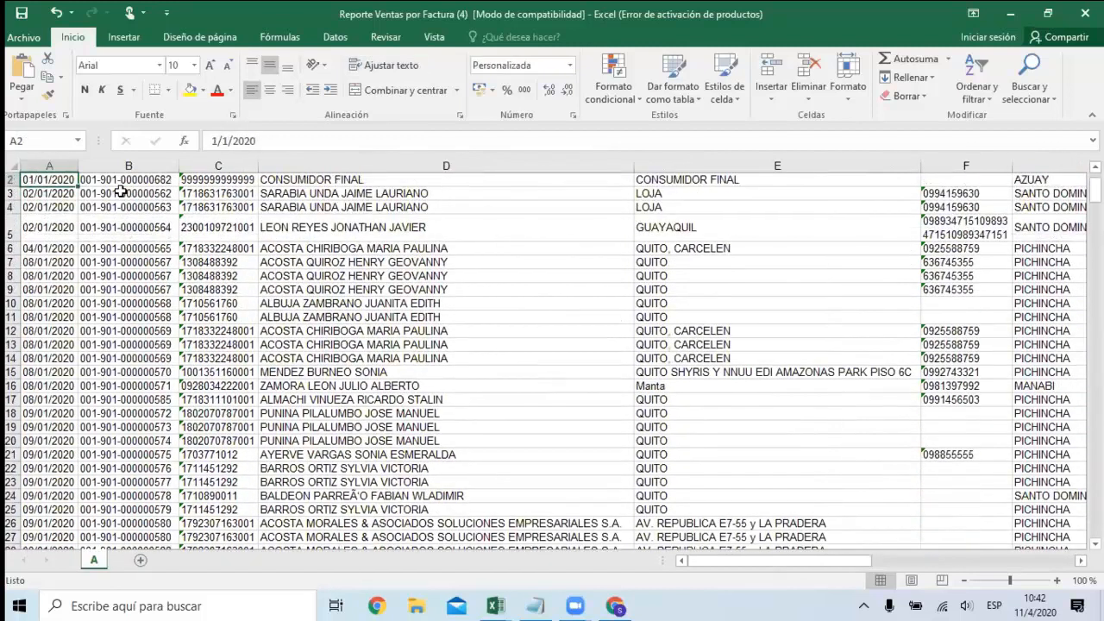
{"action": "key", "text": "Right"}
{"action": "key", "text": "Right"}
{"action": "key", "text": "Right"}
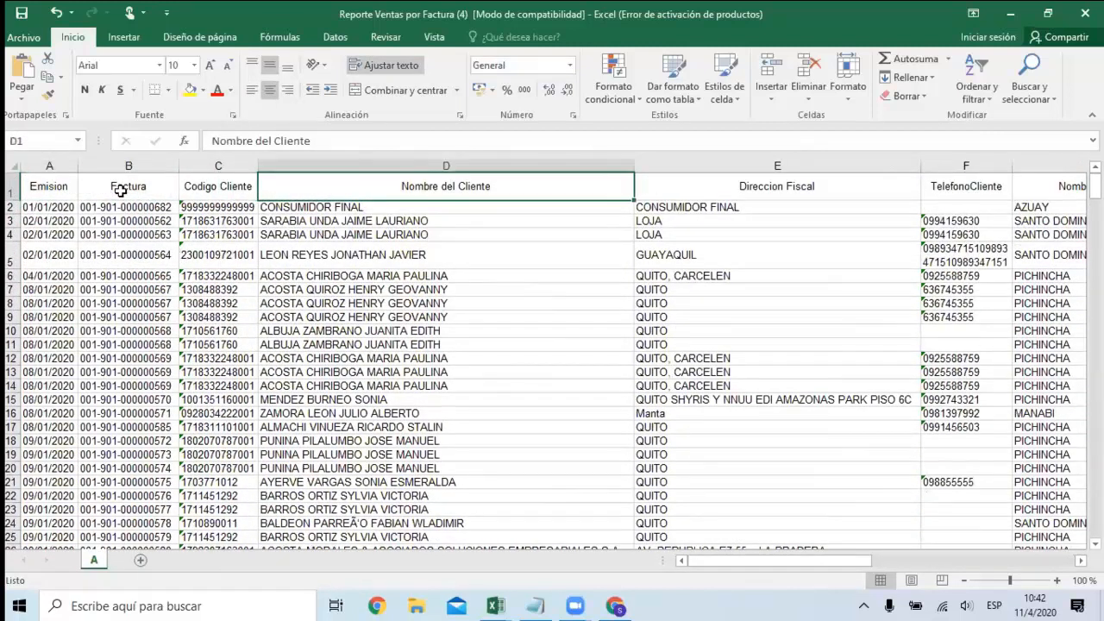
{"action": "key", "text": "Down"}
{"action": "key", "text": "Down"}
{"action": "key", "text": "Down"}
{"action": "key", "text": "Down"}
{"action": "key", "text": "Down"}
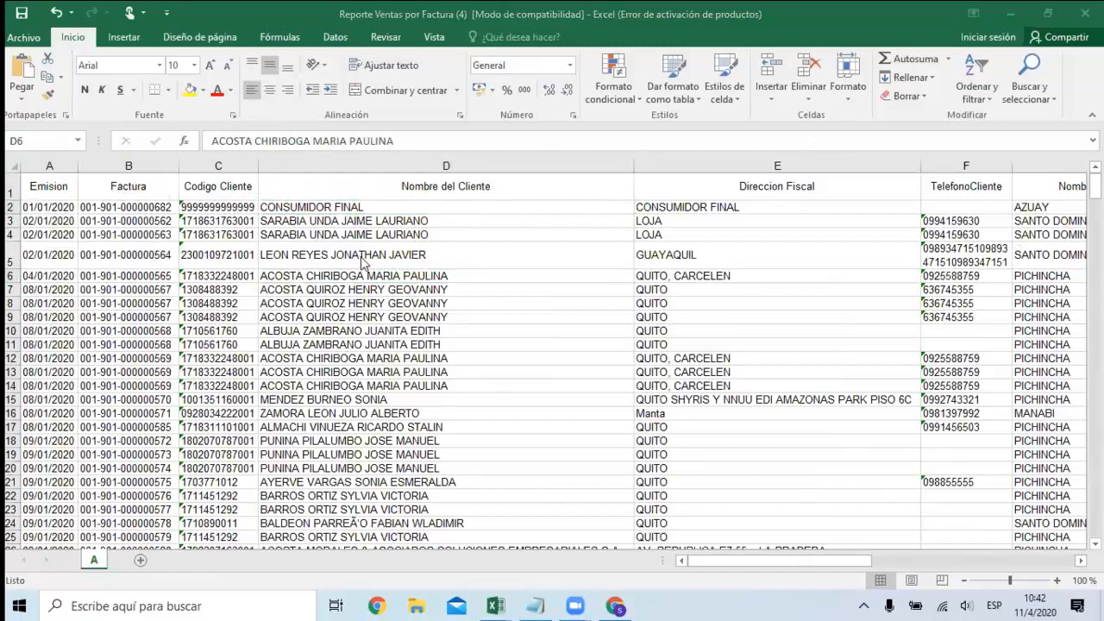
Insert an empty column between Emision and Factura.
{"action": "left_click", "coordinate": [127, 165]}
{"action": "right_click", "coordinate": [128, 165]}
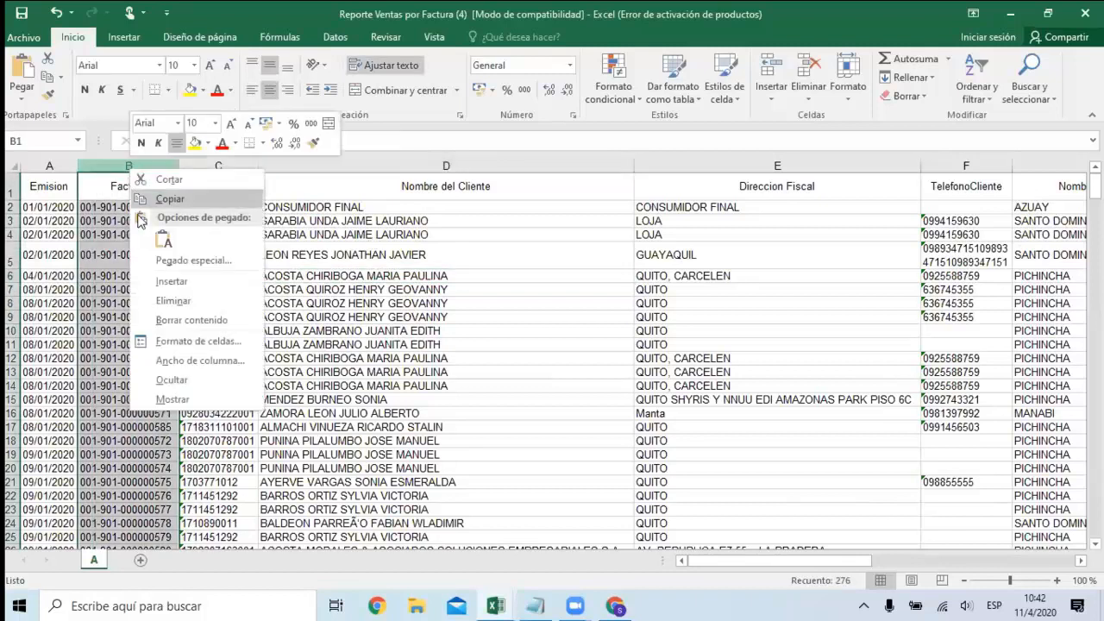
{"action": "left_click", "coordinate": [177, 283]}
Enter mes as the heading of the empty column beside Emision.
{"action": "left_click", "coordinate": [97, 193]}
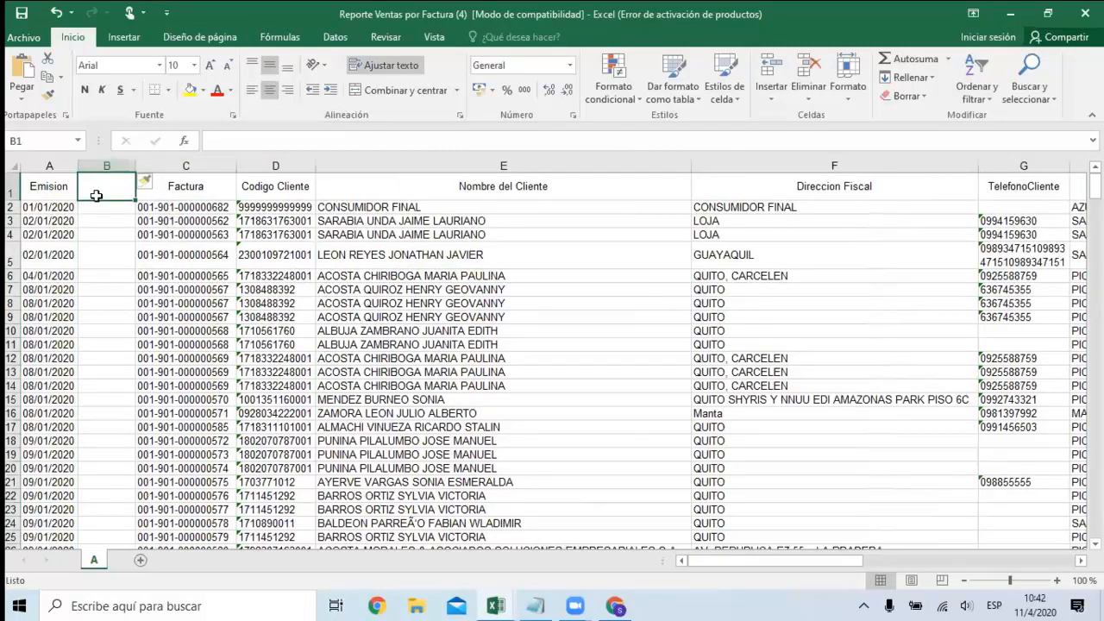
{"action": "type", "text": "mes"}
{"action": "key", "text": "Return"}
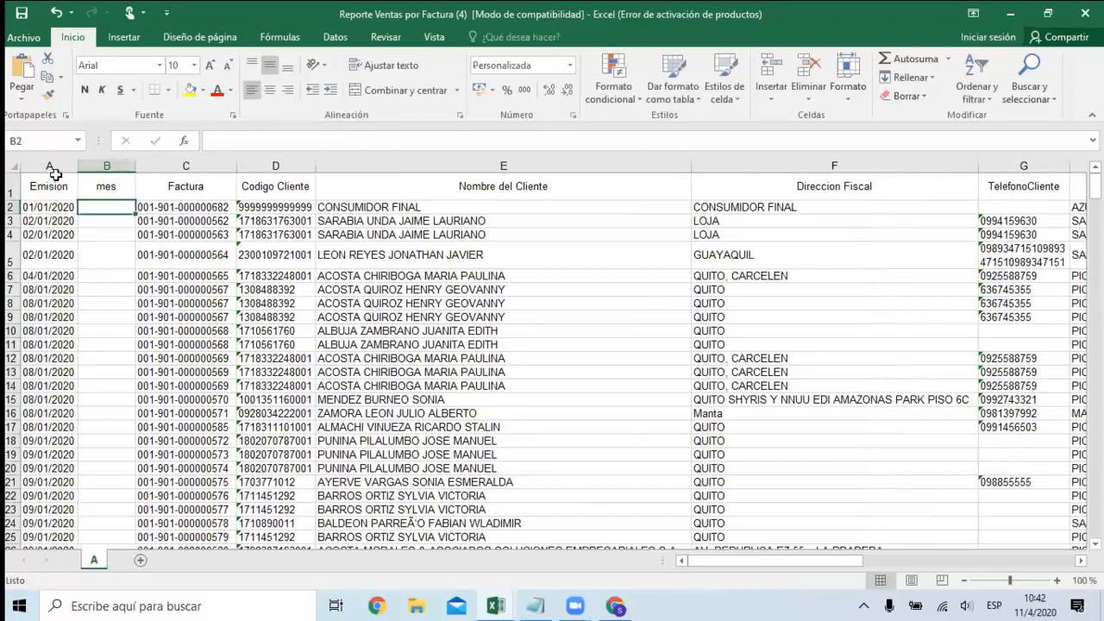
Copy the whole Emision column into column B and clear the copy selection.
{"action": "left_click", "coordinate": [63, 163]}
{"action": "key", "text": "ctrl+c"}
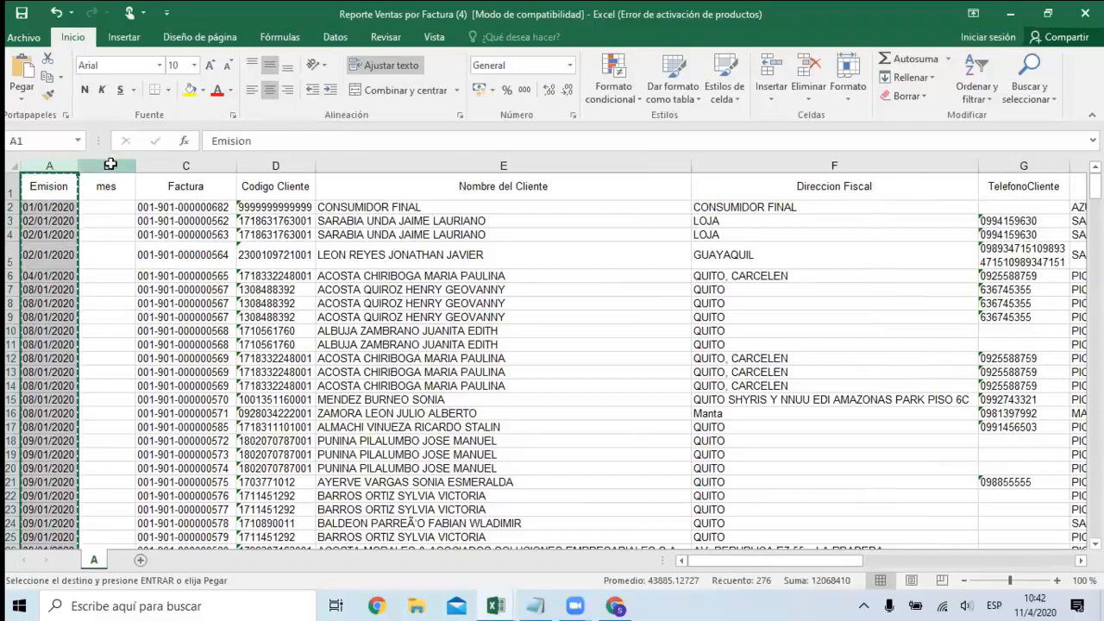
{"action": "left_click", "coordinate": [107, 164]}
{"action": "key", "text": "ctrl+v"}
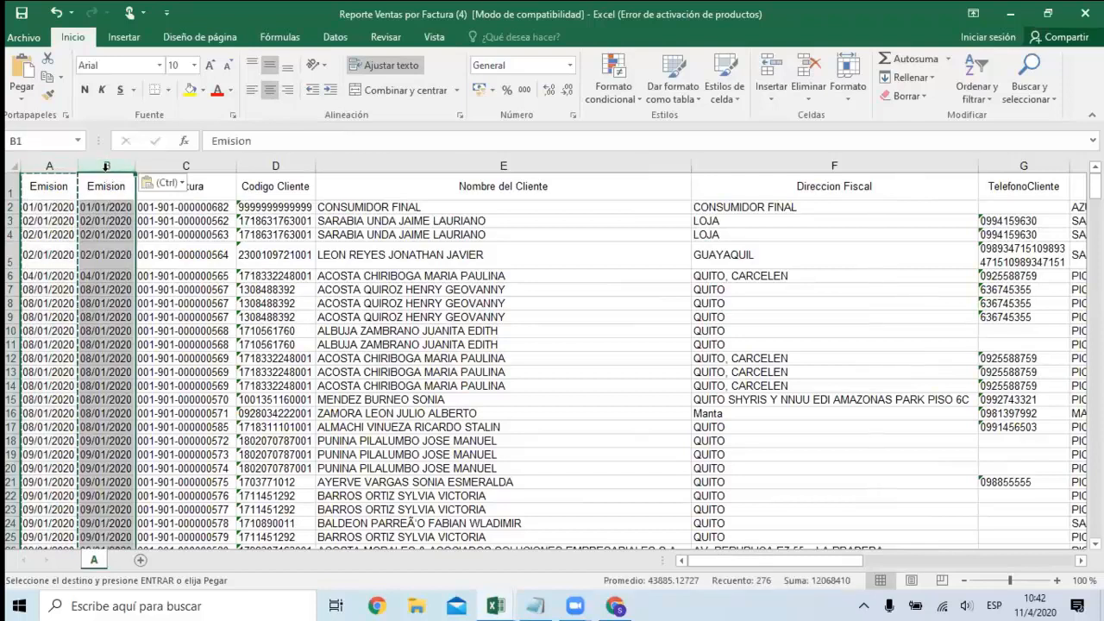
{"action": "key", "text": "Escape"}
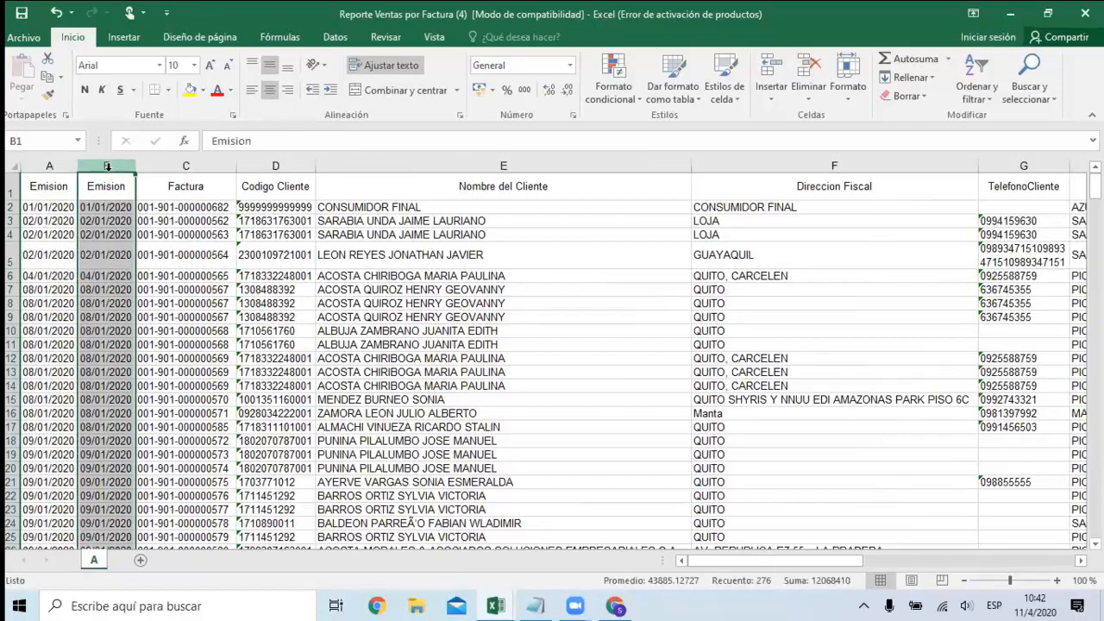
Format the dates in column B with the custom number format mmm-yy.
{"action": "right_click", "coordinate": [107, 166]}
{"action": "left_click", "coordinate": [170, 342]}
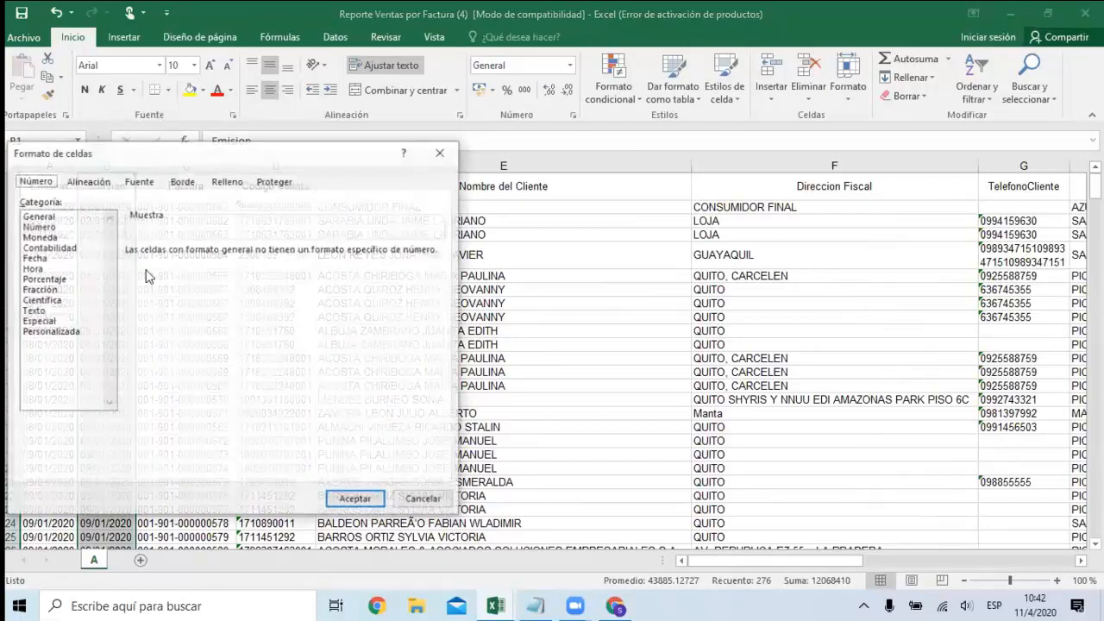
{"action": "left_click", "coordinate": [35, 259]}
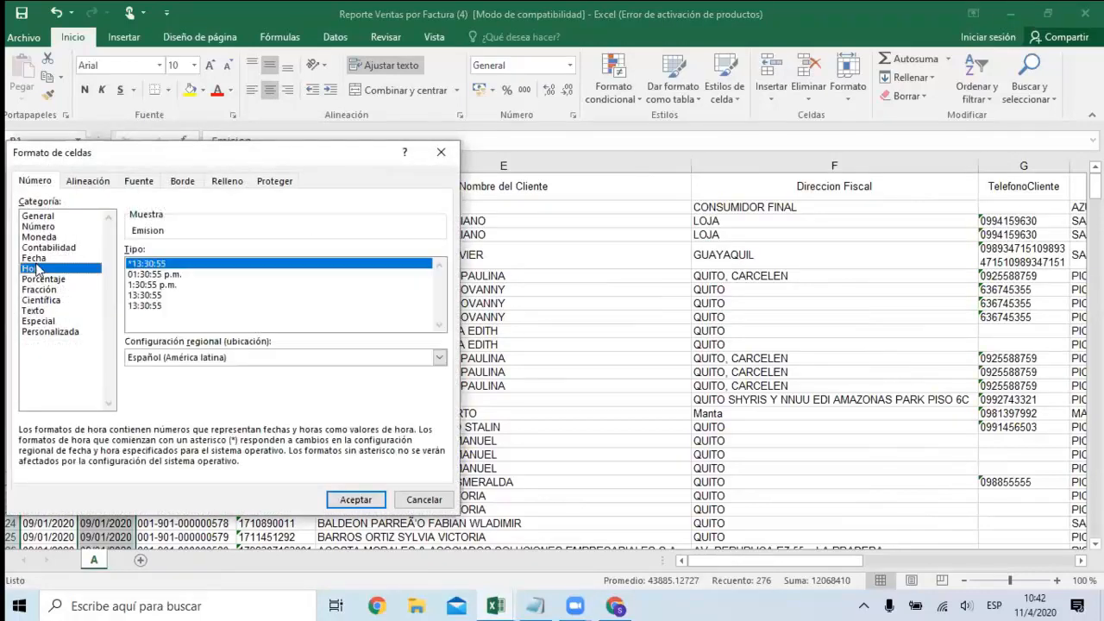
{"action": "left_click", "coordinate": [60, 333]}
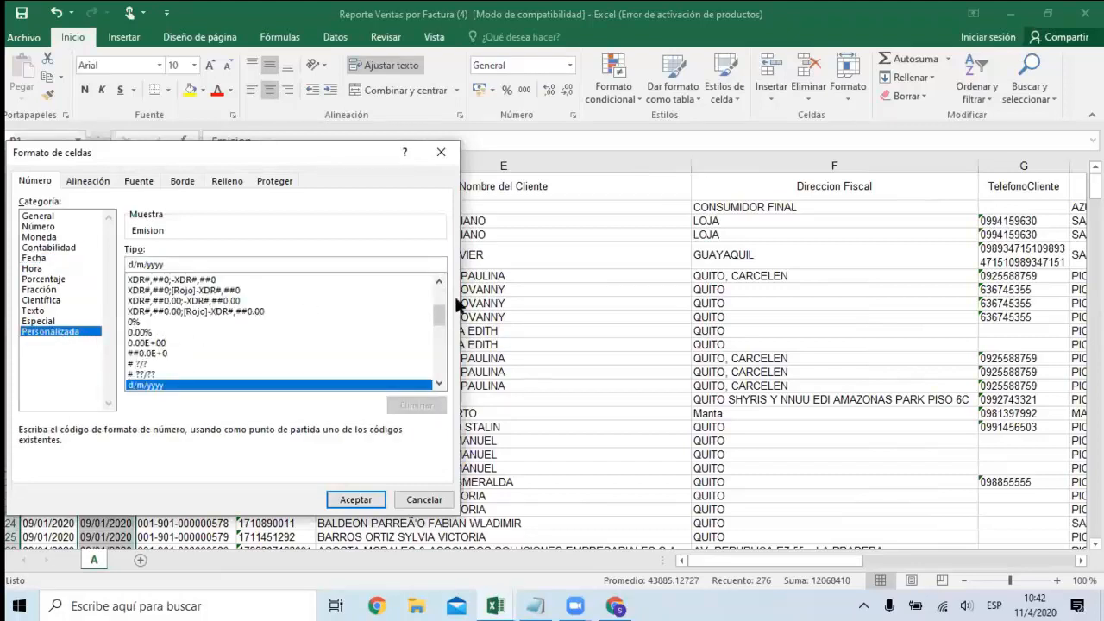
{"action": "scroll", "coordinate": [439, 337], "scroll_direction": "up", "scroll_amount": 3}
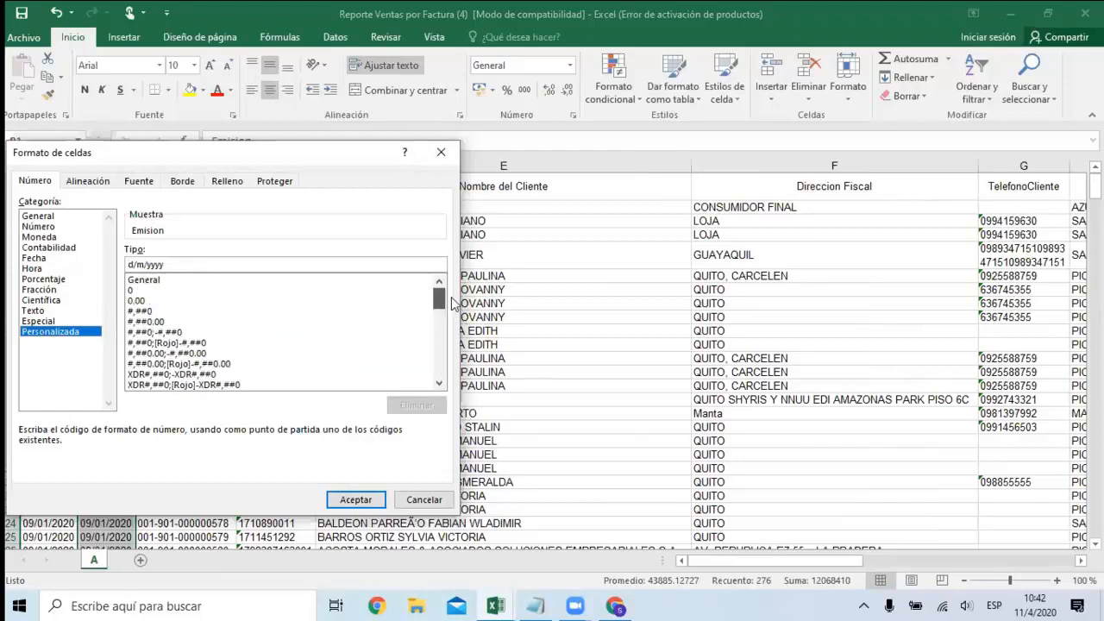
{"action": "scroll", "coordinate": [454, 299], "scroll_direction": "down", "scroll_amount": 6}
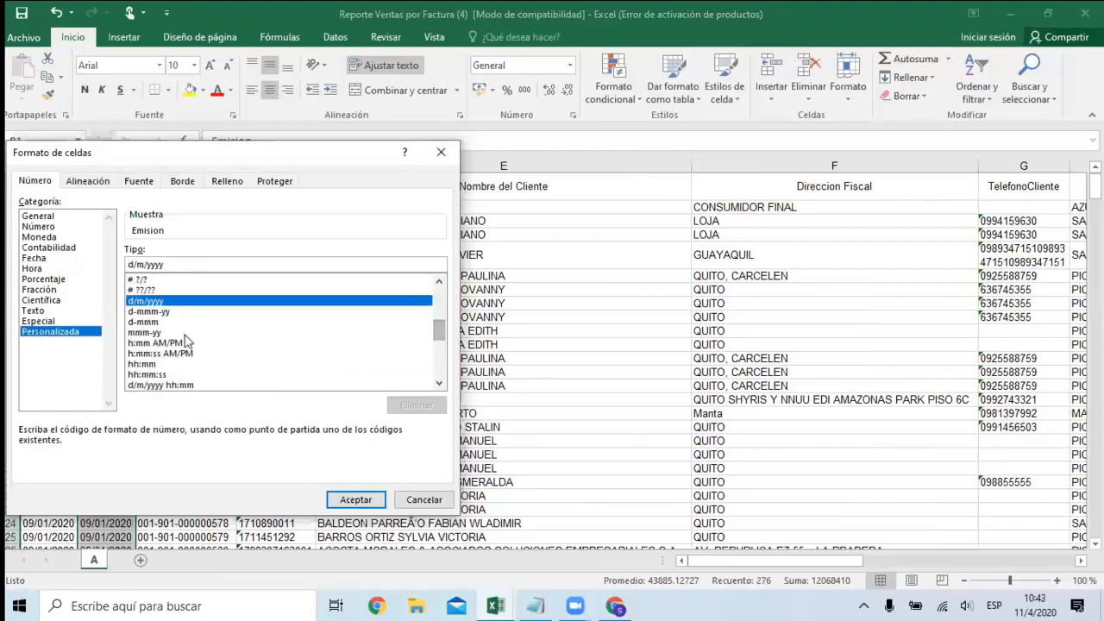
{"action": "left_click", "coordinate": [153, 322]}
{"action": "left_click", "coordinate": [155, 333]}
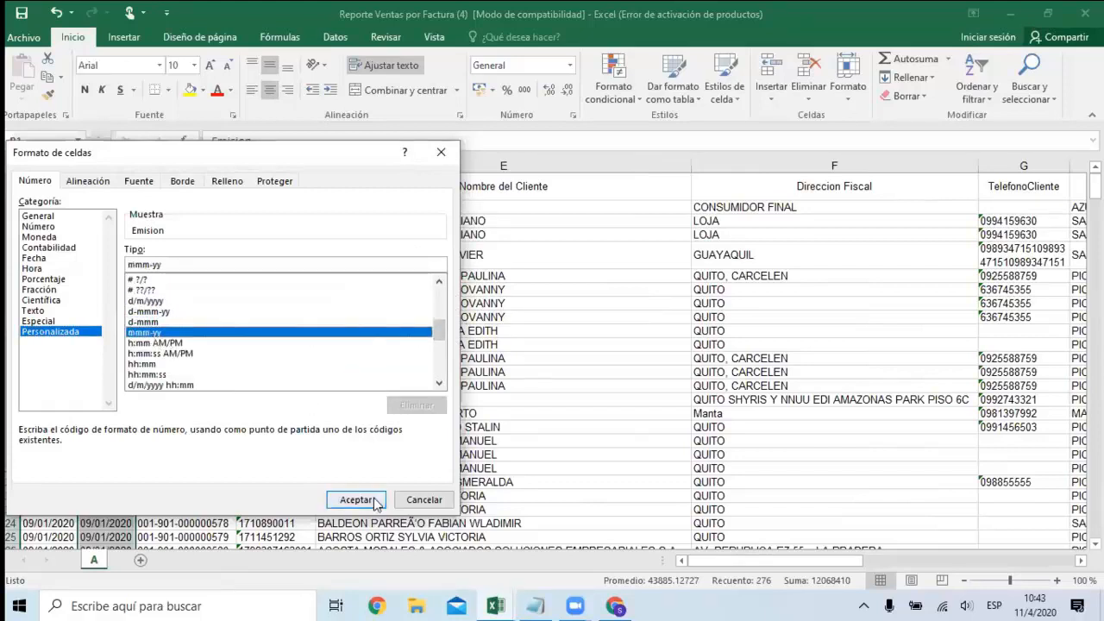
{"action": "left_click", "coordinate": [360, 501]}
Check the month and year shown for the invoices down column B.
{"action": "left_click", "coordinate": [108, 290]}
{"action": "scroll", "coordinate": [112, 297], "scroll_direction": "down", "scroll_amount": 10}
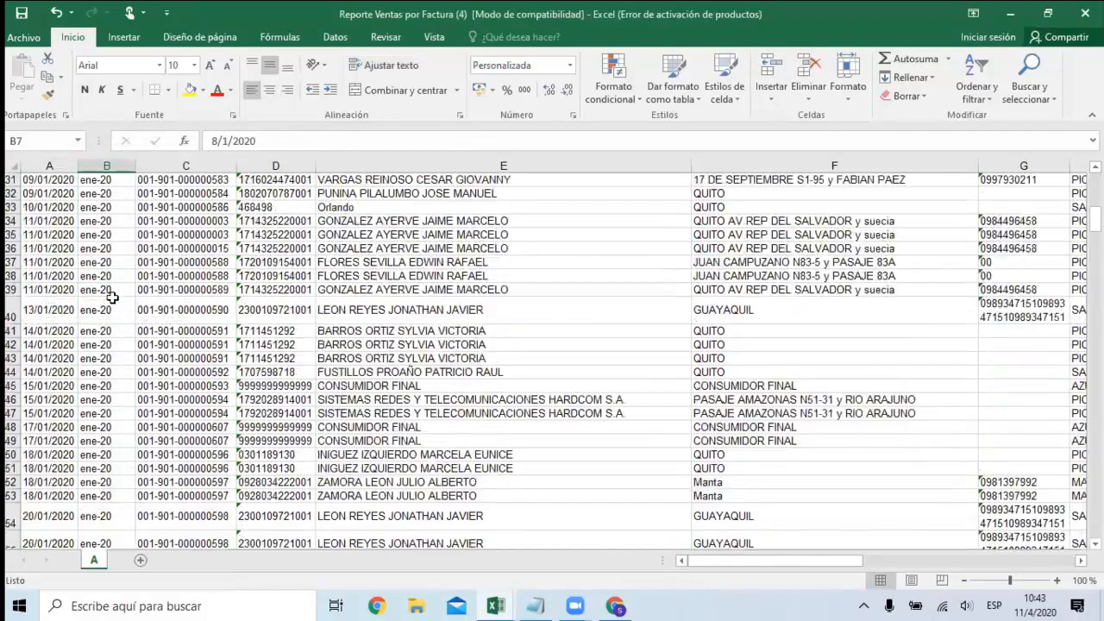
{"action": "scroll", "coordinate": [112, 297], "scroll_direction": "down", "scroll_amount": 20}
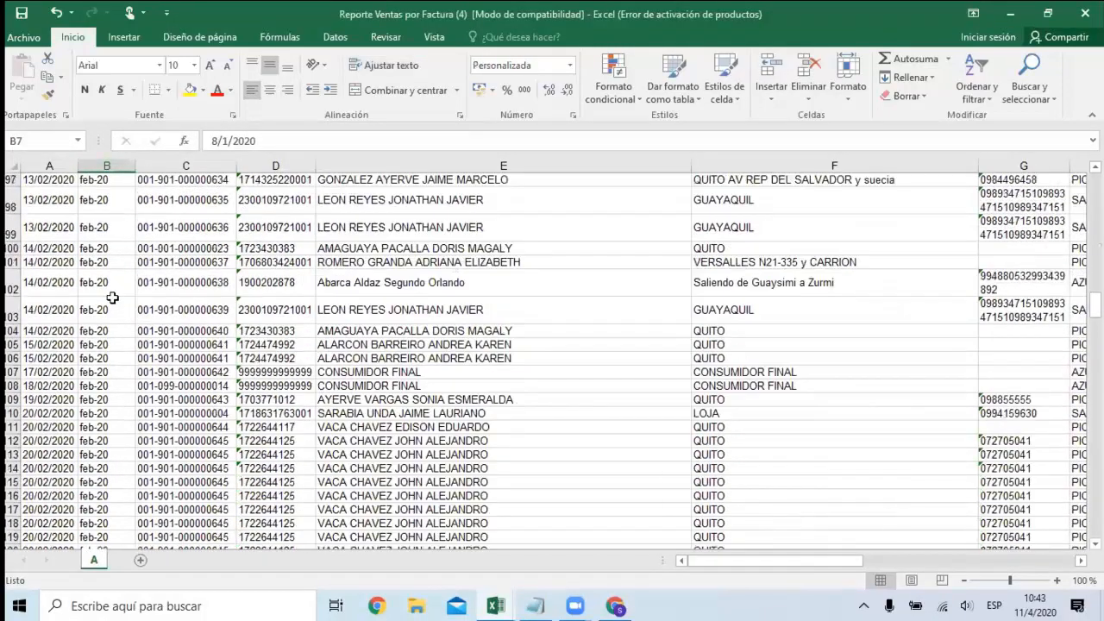
{"action": "scroll", "coordinate": [112, 297], "scroll_direction": "down", "scroll_amount": 2}
{"action": "scroll", "coordinate": [113, 298], "scroll_direction": "up", "scroll_amount": 20}
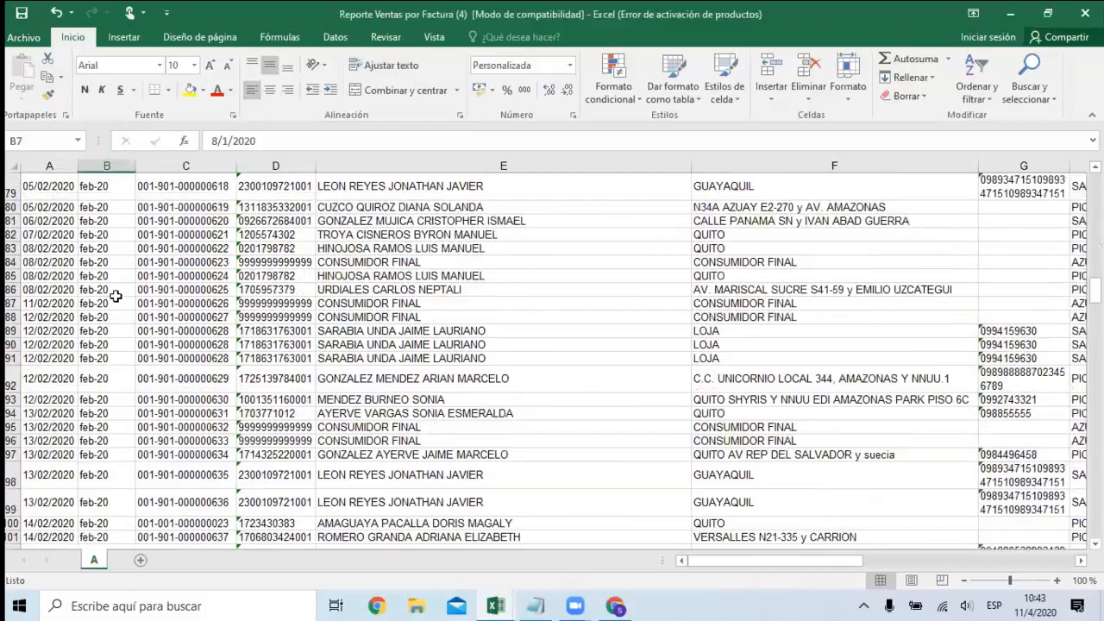
{"action": "scroll", "coordinate": [114, 295], "scroll_direction": "up", "scroll_amount": 16}
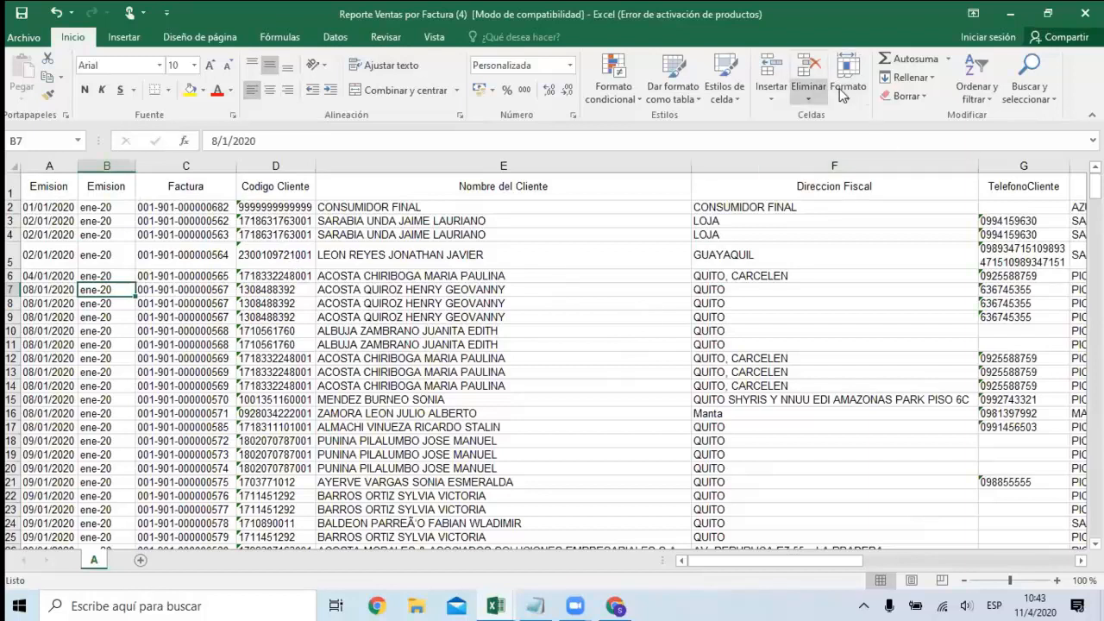
{"action": "left_click", "coordinate": [792, 99]}
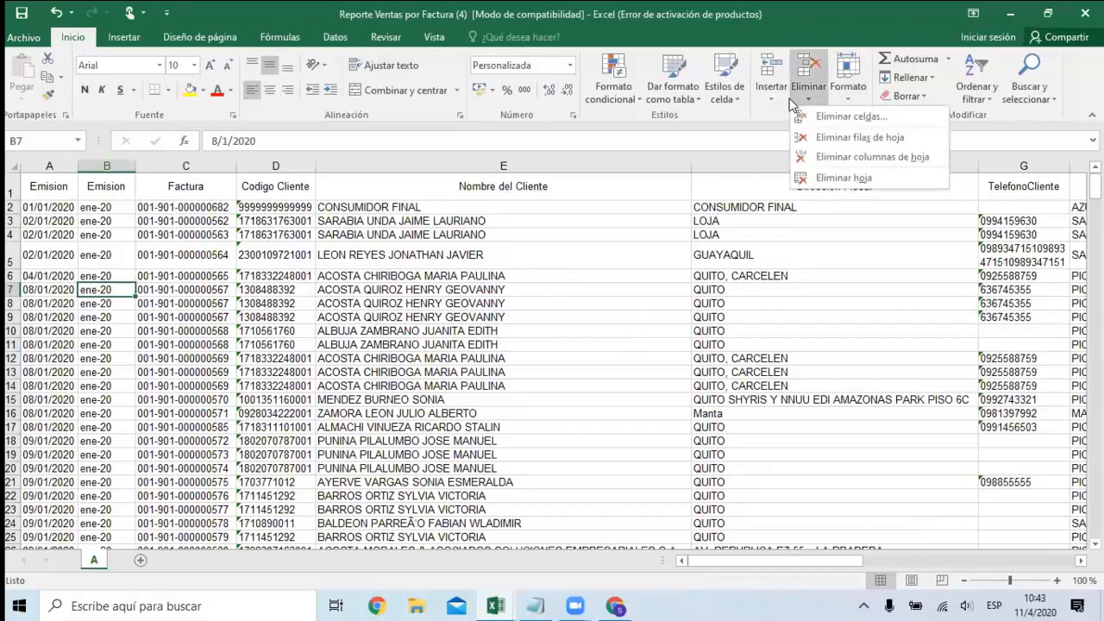
{"action": "left_click", "coordinate": [850, 41]}
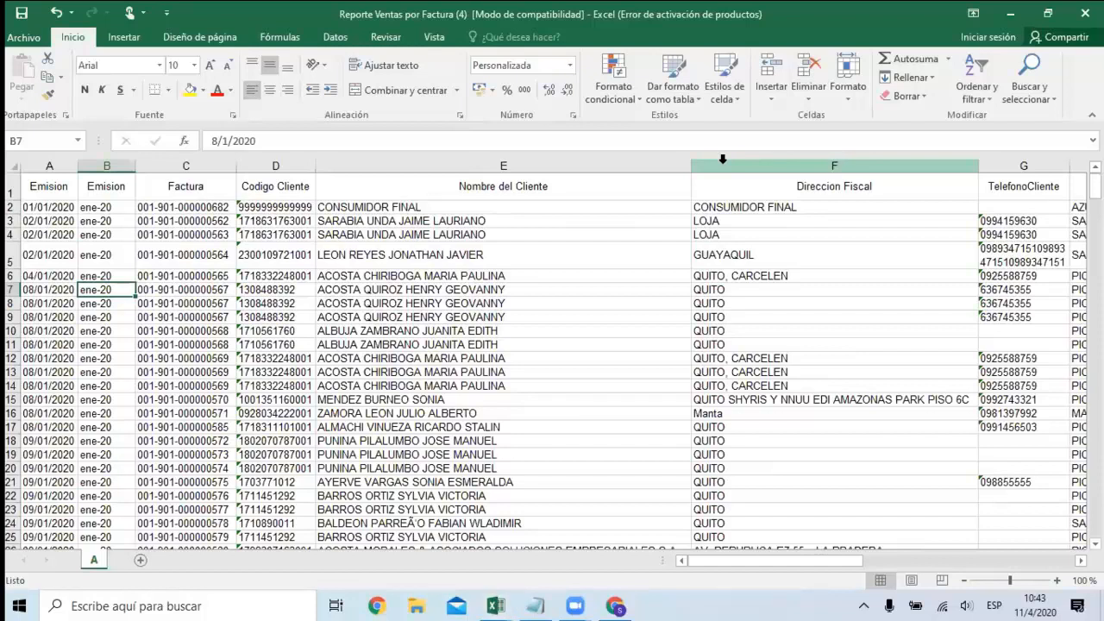
{"action": "left_click", "coordinate": [14, 165]}
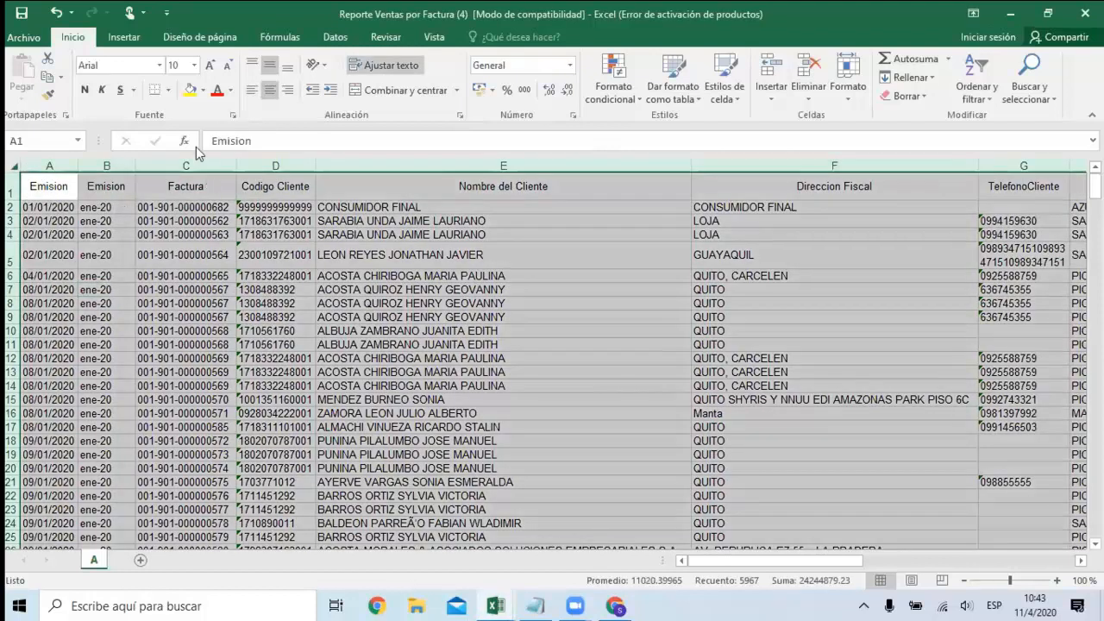
{"action": "left_click", "coordinate": [153, 248]}
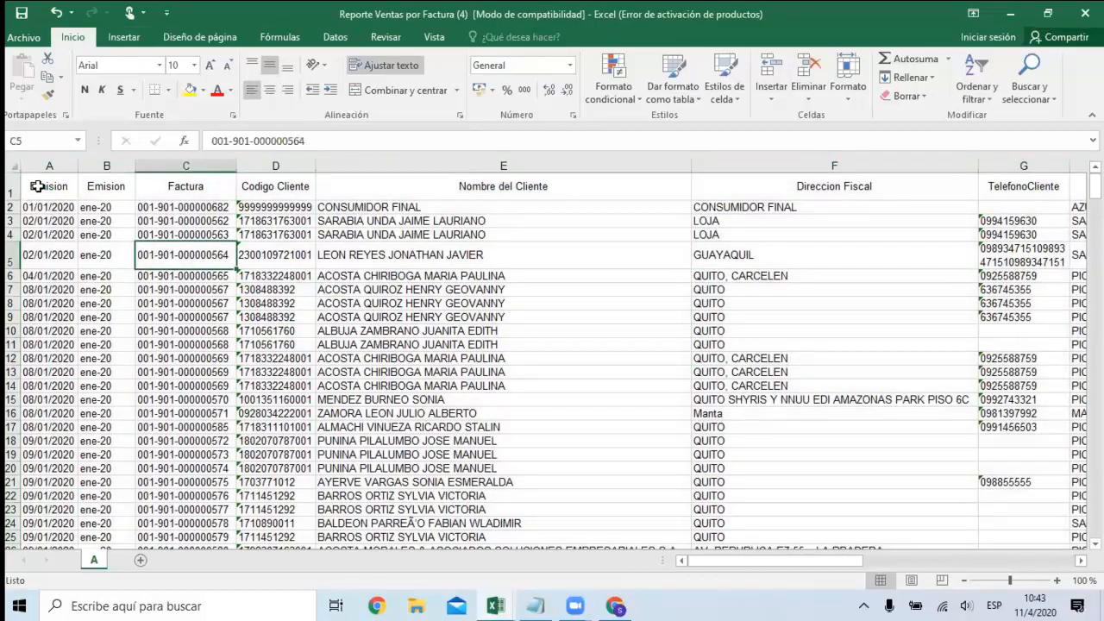
Create a pivot table on a new worksheet from the sales data range A1:V276.
{"action": "left_click", "coordinate": [38, 186]}
{"action": "left_click", "coordinate": [123, 37]}
{"action": "left_click", "coordinate": [34, 91]}
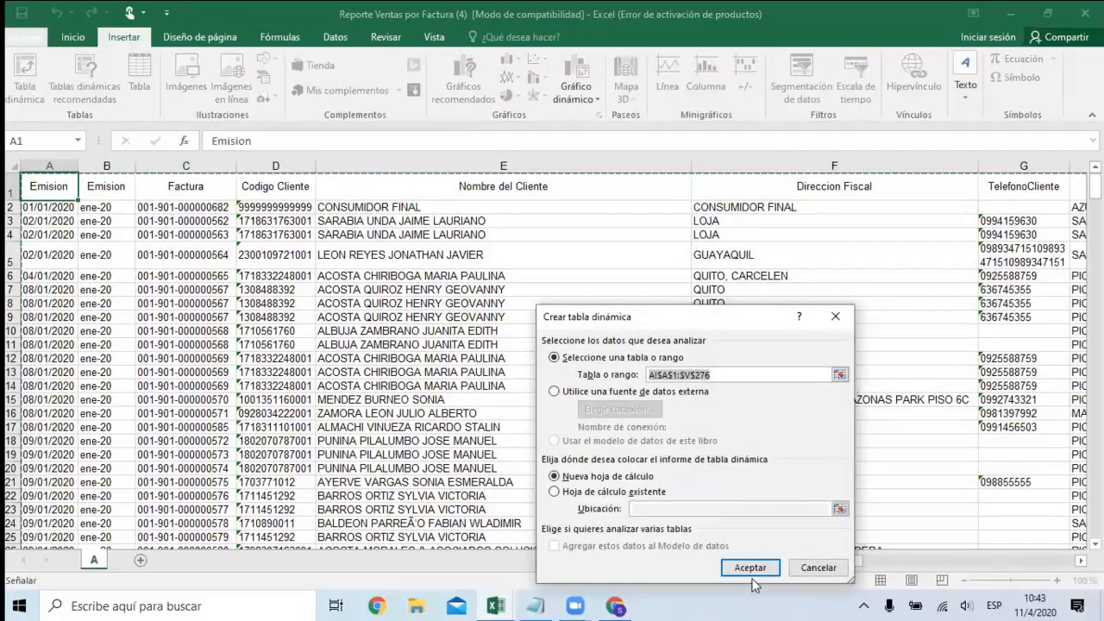
{"action": "left_click", "coordinate": [749, 566]}
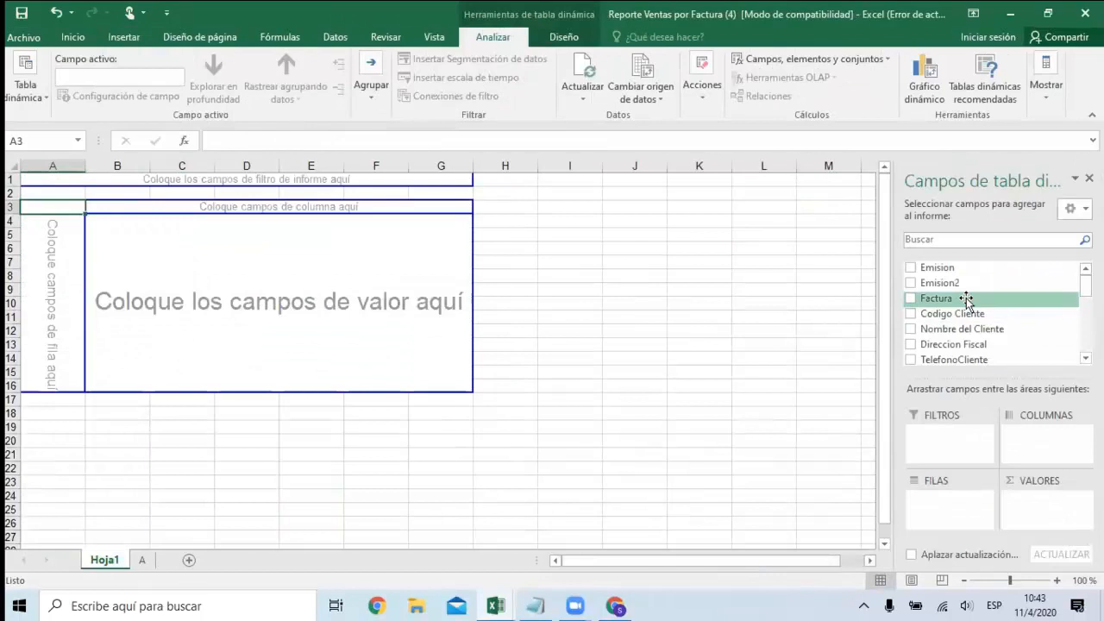
Add Emision2 to the pivot table's columns and keep only its Meses grouping there.
{"action": "scroll", "coordinate": [924, 298], "scroll_direction": "down", "scroll_amount": 5}
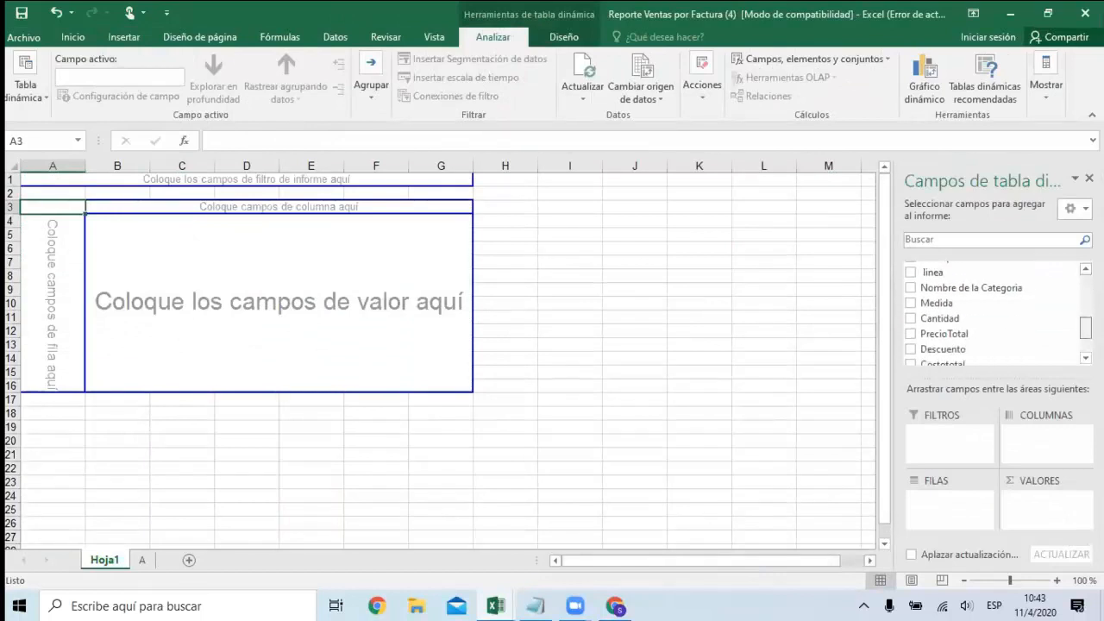
{"action": "scroll", "coordinate": [924, 298], "scroll_direction": "up", "scroll_amount": 5}
{"action": "left_click_drag", "start_coordinate": [924, 298], "coordinate": [1035, 444]}
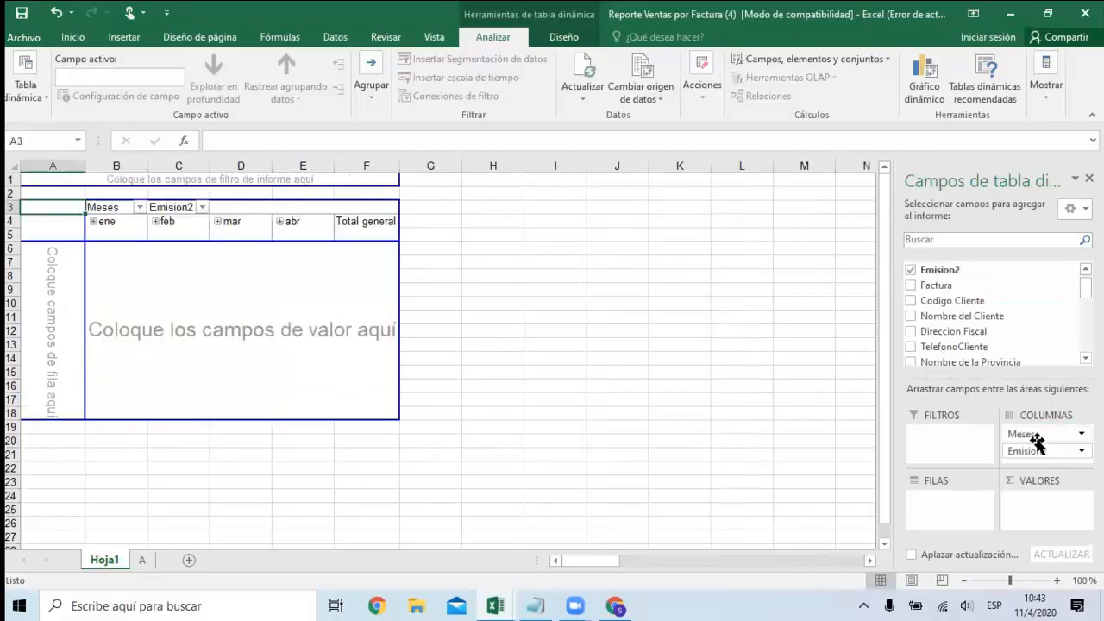
{"action": "scroll", "coordinate": [992, 315], "scroll_direction": "down", "scroll_amount": 6}
{"action": "scroll", "coordinate": [992, 315], "scroll_direction": "up", "scroll_amount": 4}
{"action": "scroll", "coordinate": [992, 315], "scroll_direction": "up", "scroll_amount": 3}
{"action": "scroll", "coordinate": [992, 312], "scroll_direction": "up", "scroll_amount": 1}
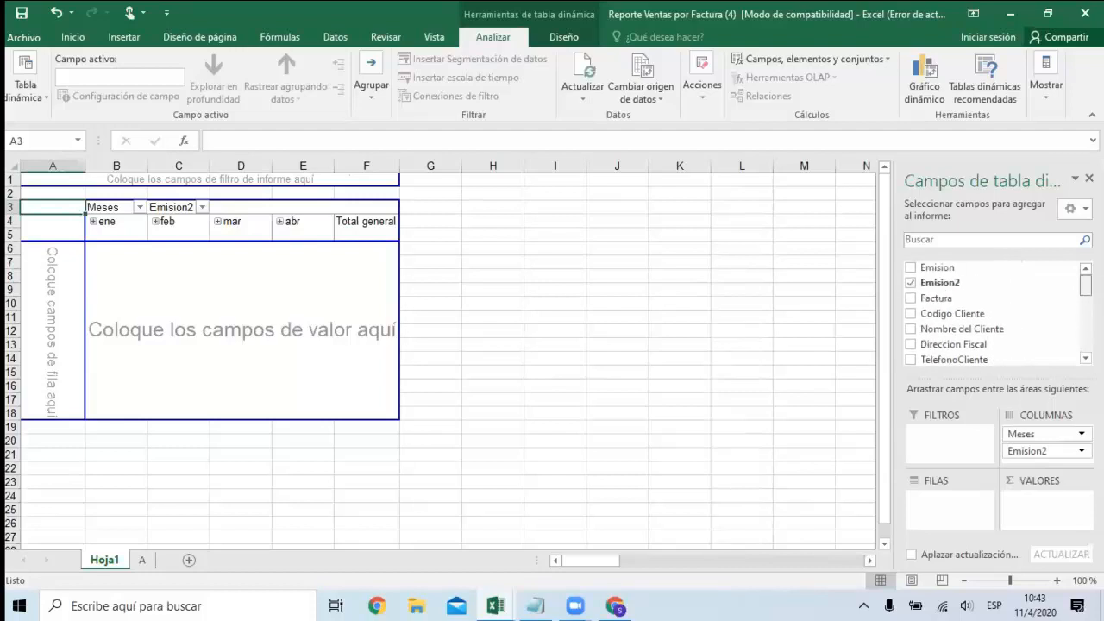
{"action": "scroll", "coordinate": [989, 317], "scroll_direction": "down", "scroll_amount": 2}
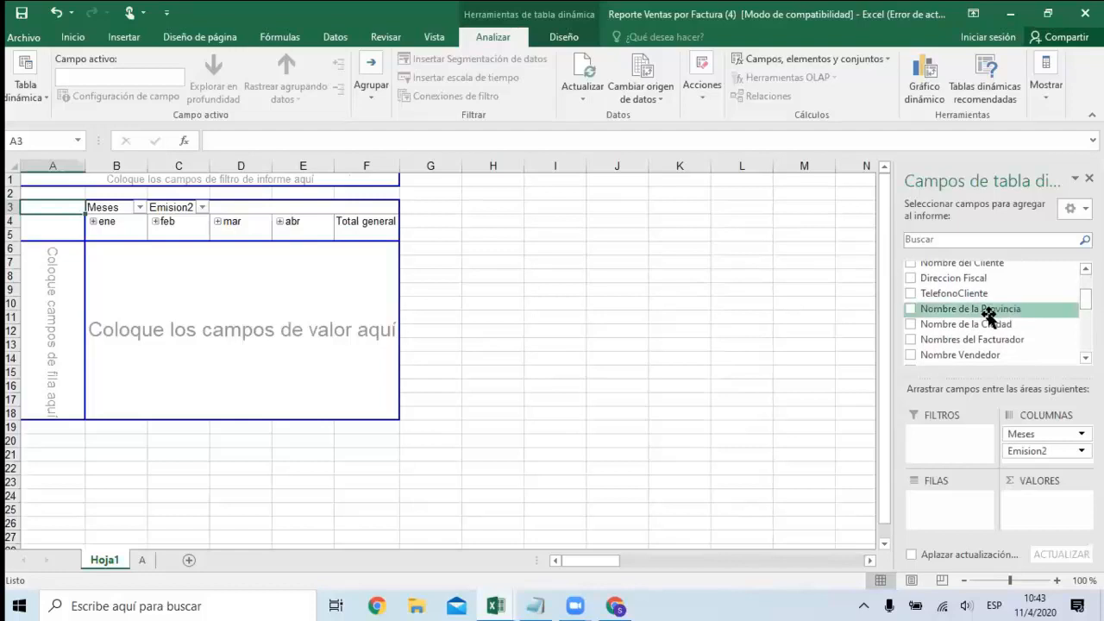
{"action": "left_click_drag", "start_coordinate": [985, 325], "coordinate": [776, 310]}
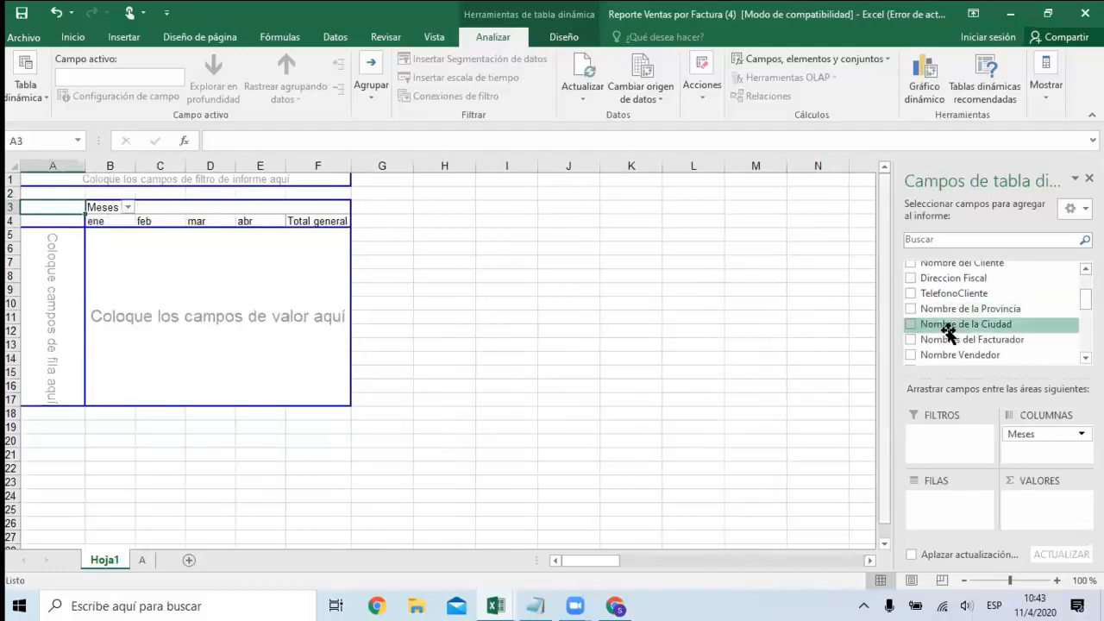
Place Nombre de la Ciudad in the pivot table's rows and sum Cantidad as its values.
{"action": "left_click_drag", "start_coordinate": [1000, 326], "coordinate": [957, 496]}
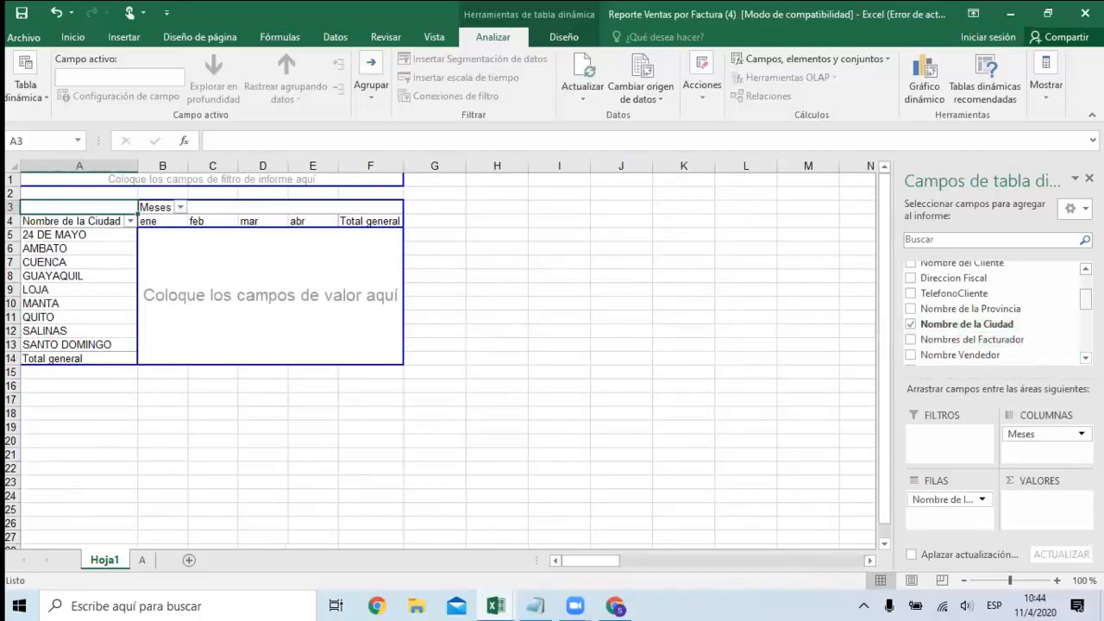
{"action": "scroll", "coordinate": [992, 312], "scroll_direction": "up", "scroll_amount": 2}
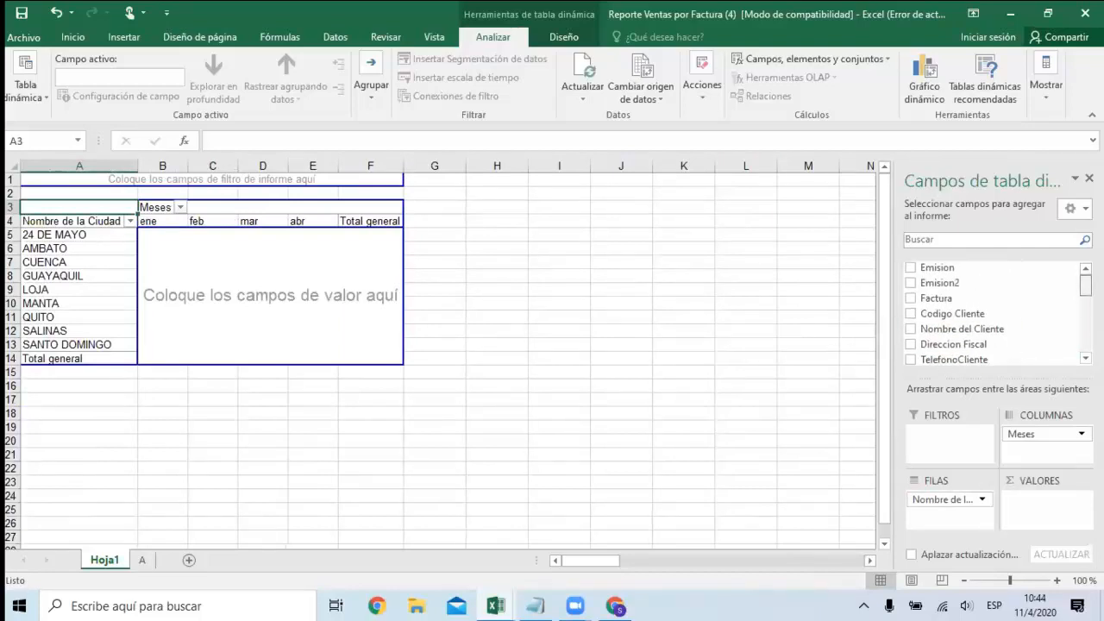
{"action": "scroll", "coordinate": [992, 311], "scroll_direction": "down", "scroll_amount": 2}
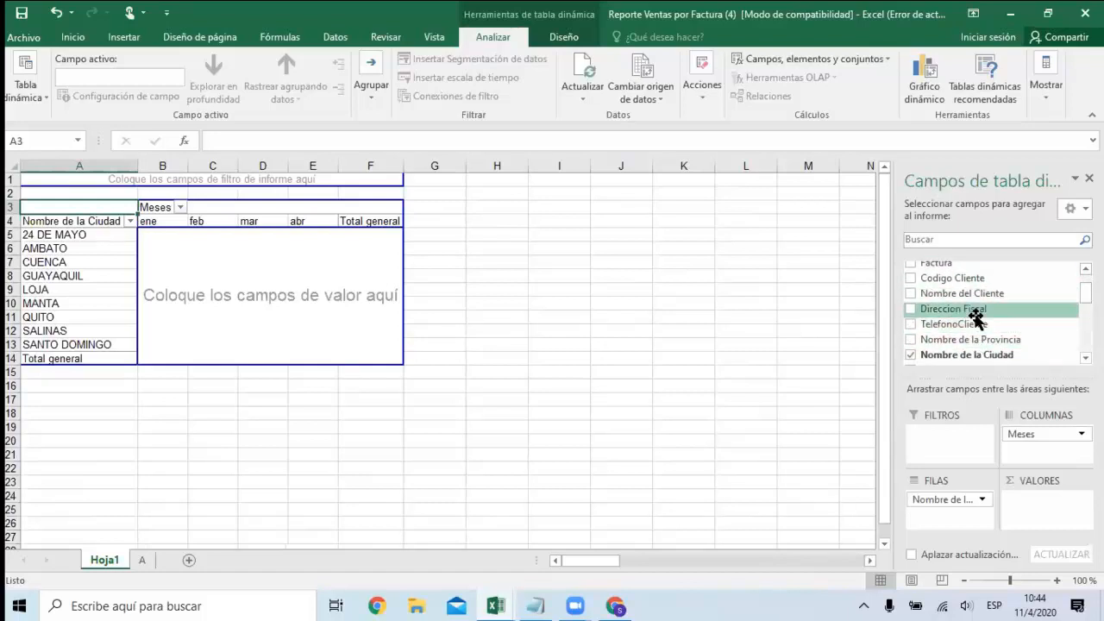
{"action": "left_click_drag", "start_coordinate": [1086, 293], "coordinate": [1086, 331]}
{"action": "left_click_drag", "start_coordinate": [975, 294], "coordinate": [1018, 502]}
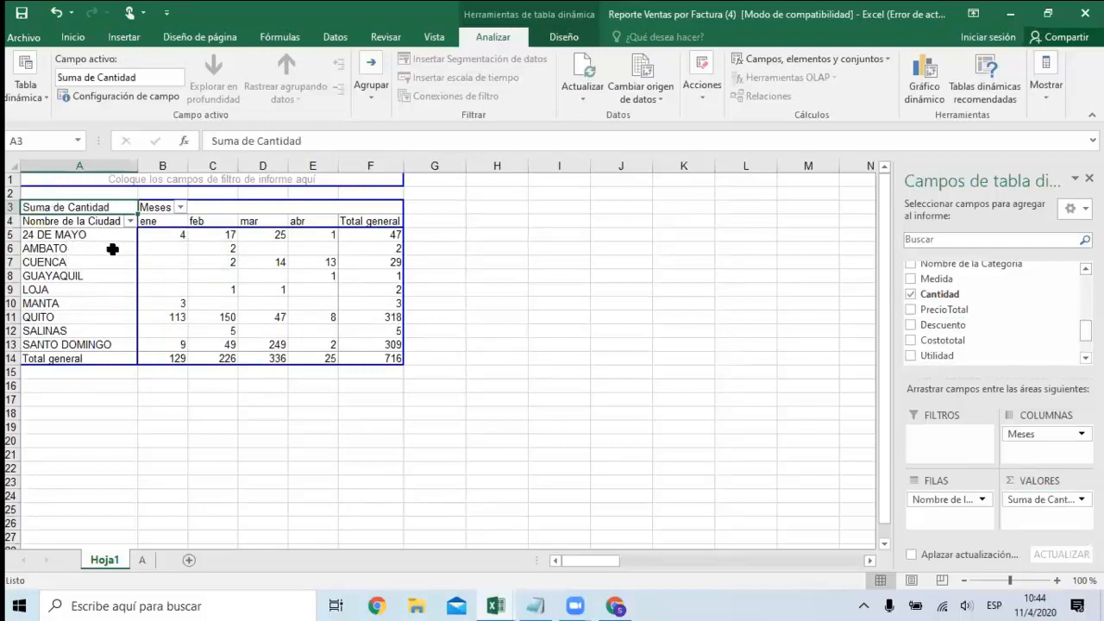
Filter the pivot table's Meses field to show only ene.
{"action": "left_click", "coordinate": [229, 250]}
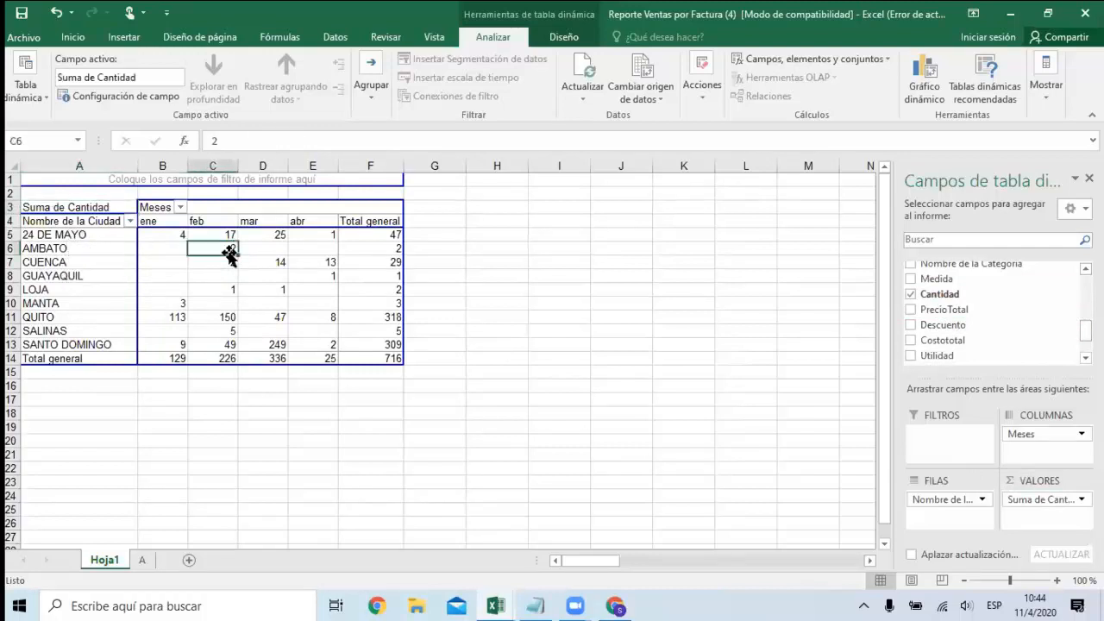
{"action": "left_click", "coordinate": [180, 207]}
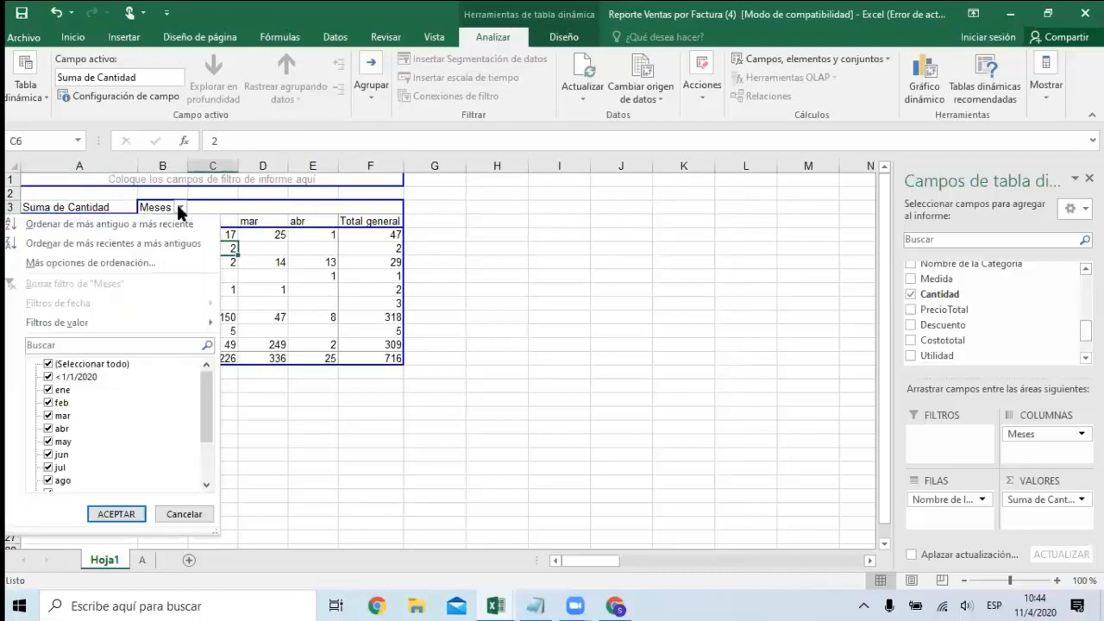
{"action": "left_click", "coordinate": [79, 364]}
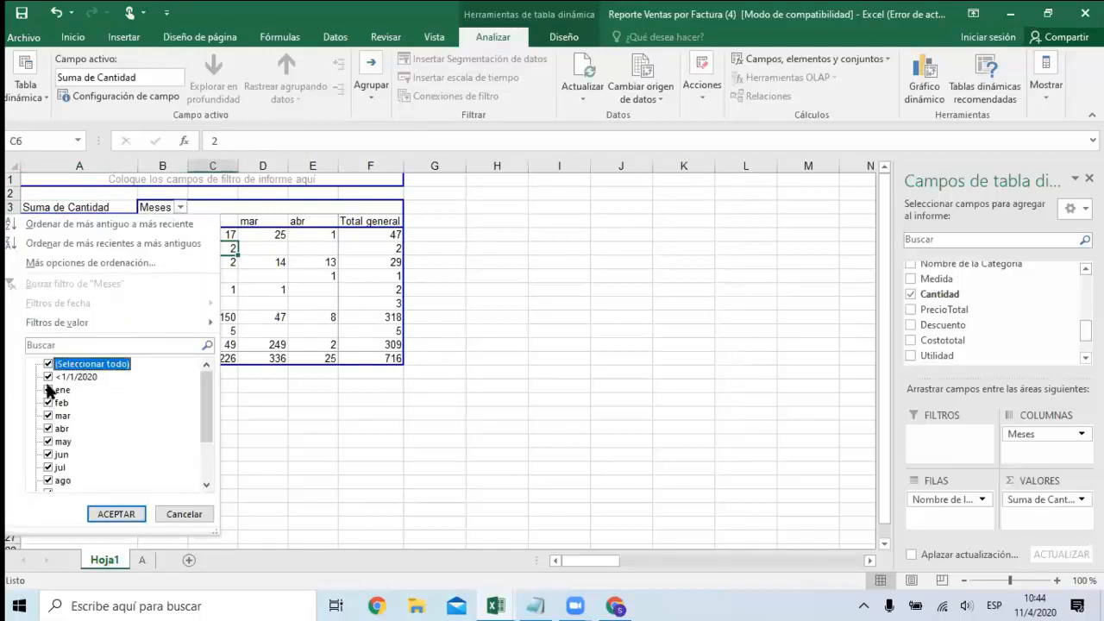
{"action": "left_click", "coordinate": [48, 364]}
{"action": "left_click", "coordinate": [49, 389]}
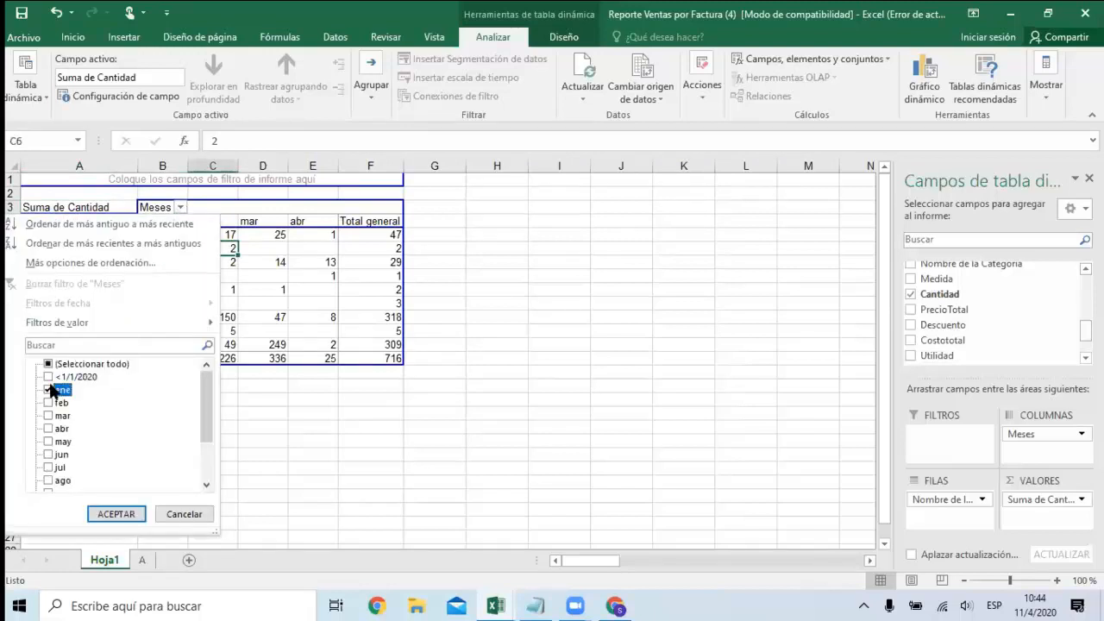
{"action": "left_click", "coordinate": [113, 514]}
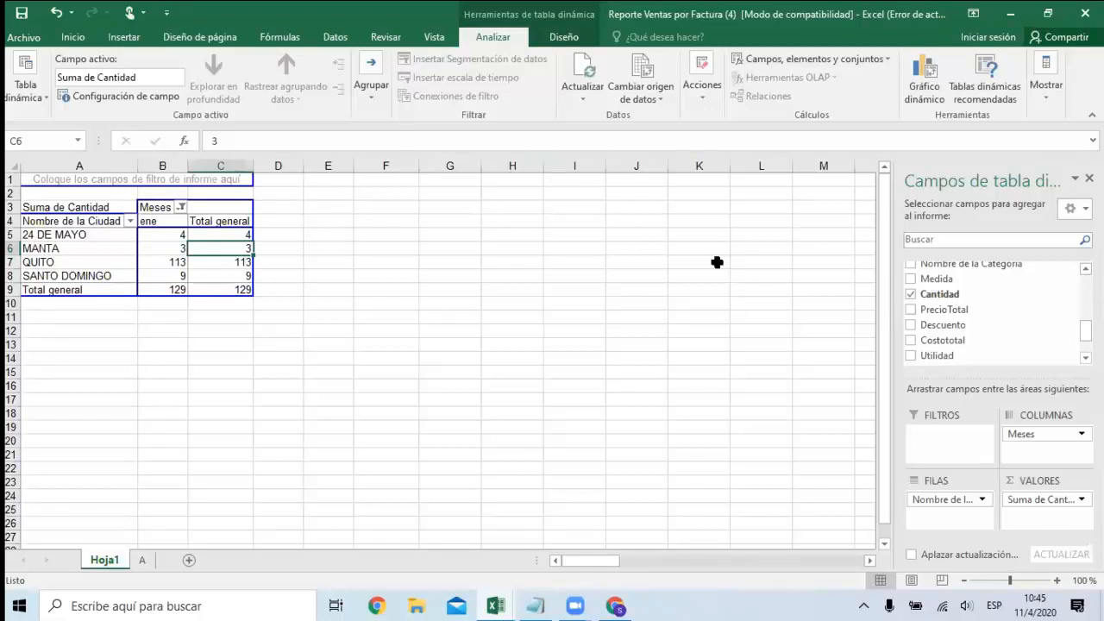
{"action": "left_click", "coordinate": [712, 287]}
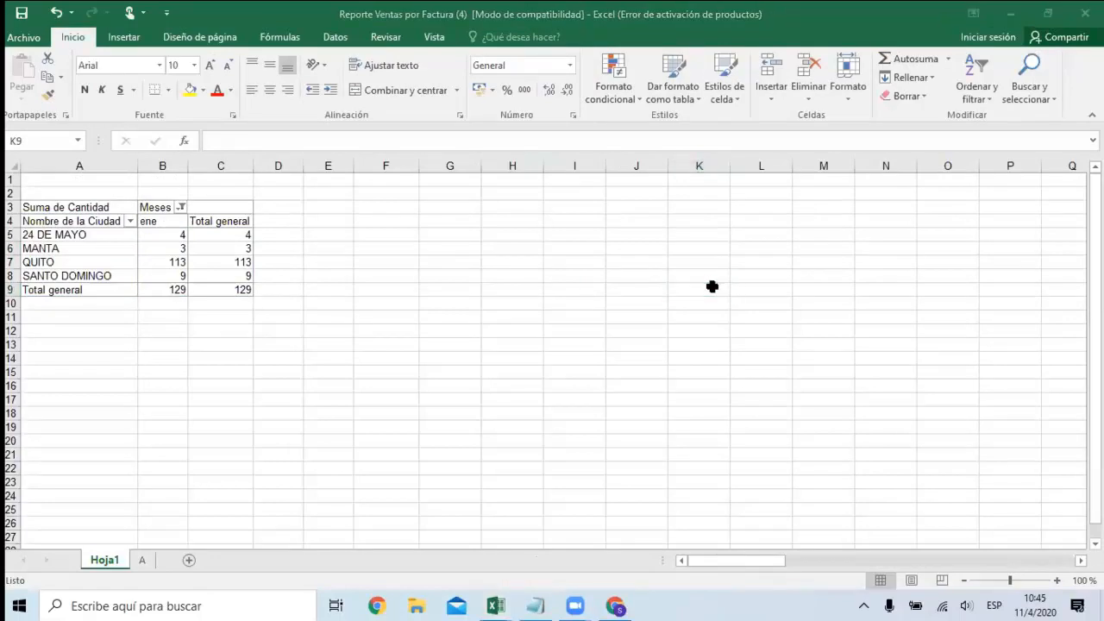
{"action": "left_click", "coordinate": [203, 248]}
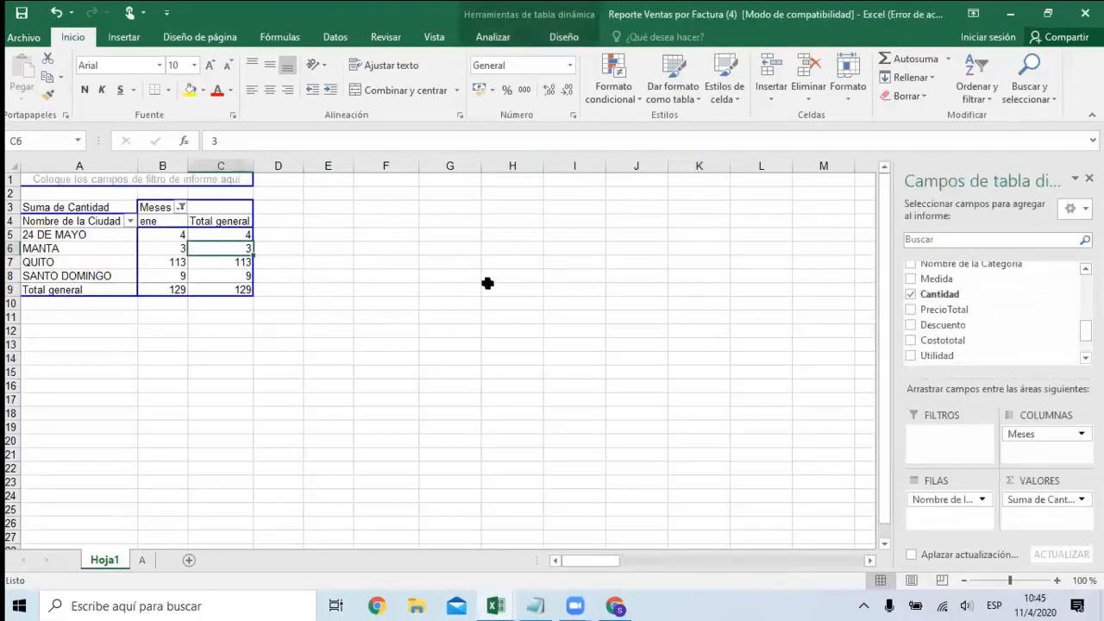
Switch to Perseo Web in Chrome, return to the main system and open Generador de Diarios in the Contabilidad module.
{"action": "left_click", "coordinate": [615, 606]}
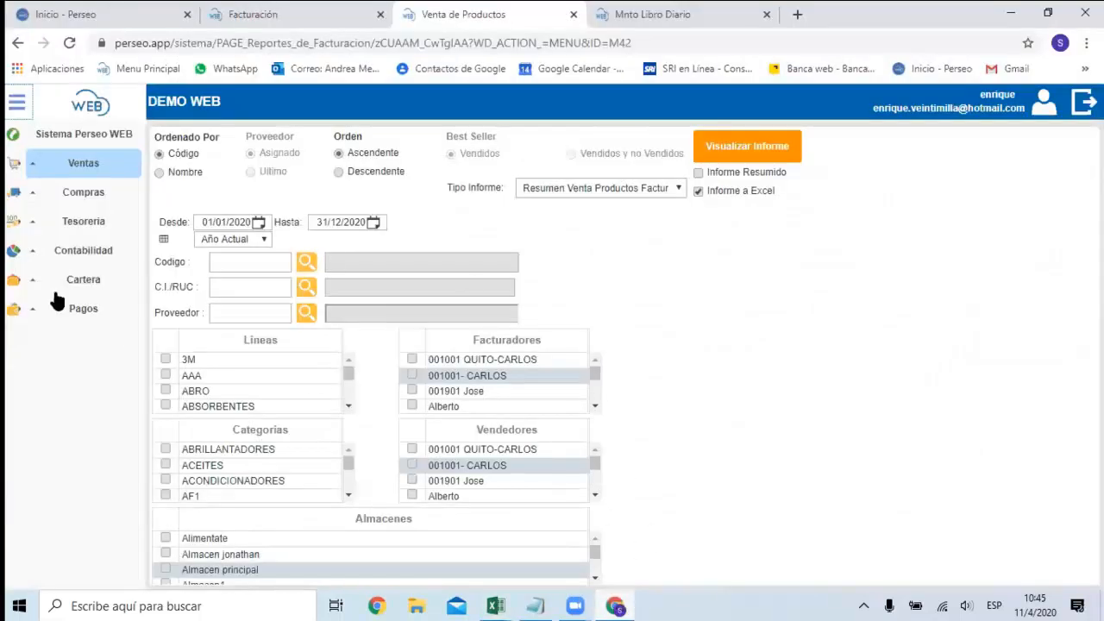
{"action": "left_click", "coordinate": [19, 138]}
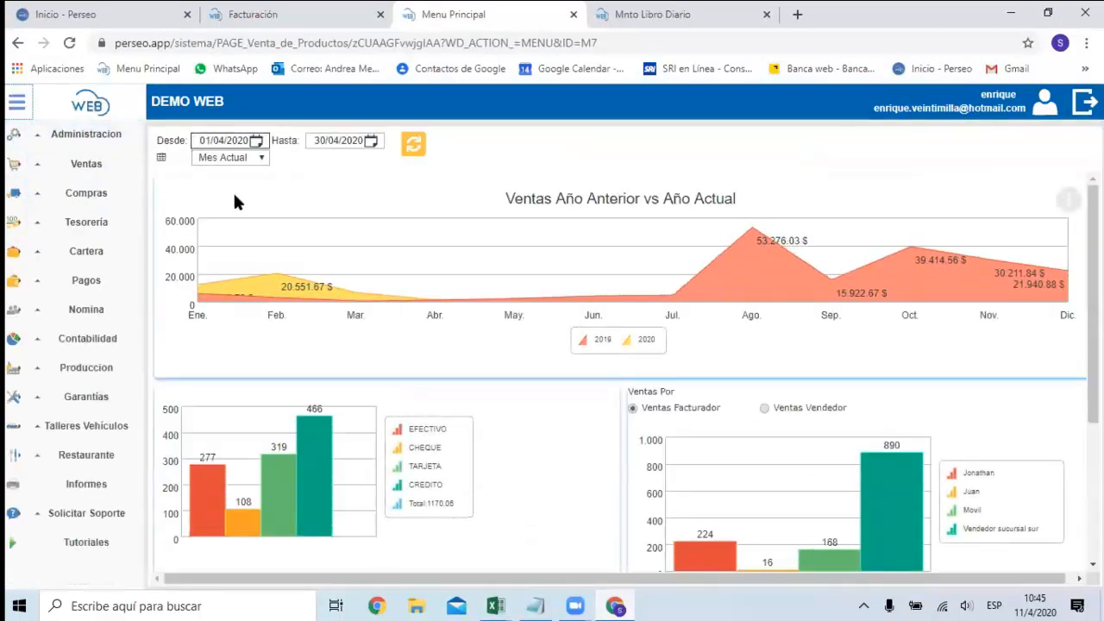
{"action": "mouse_move", "coordinate": [301, 288]}
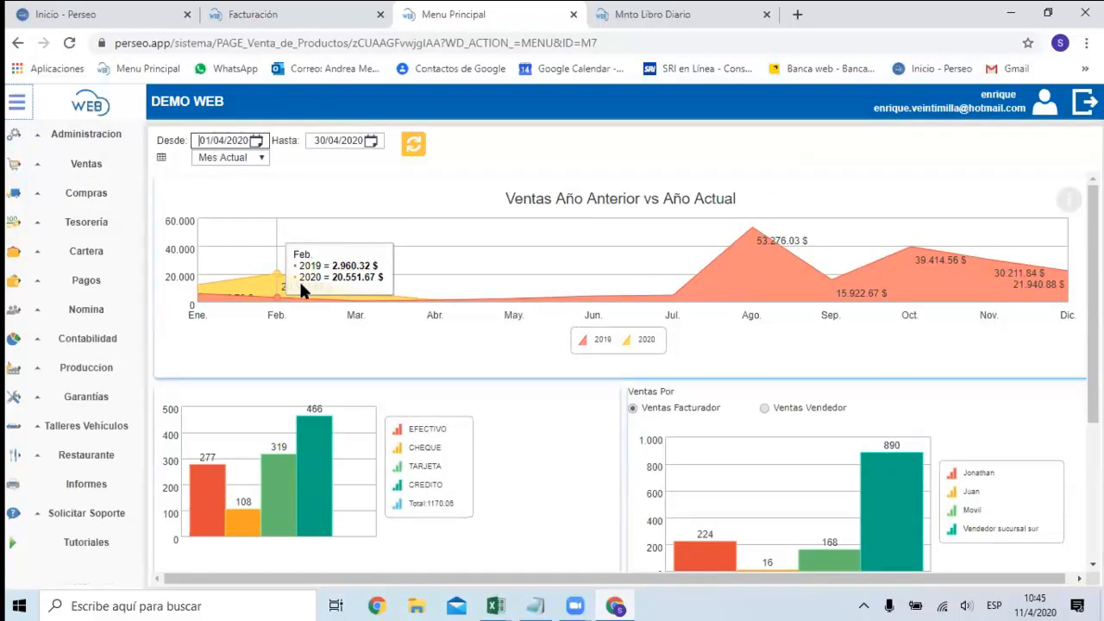
{"action": "left_click", "coordinate": [86, 164]}
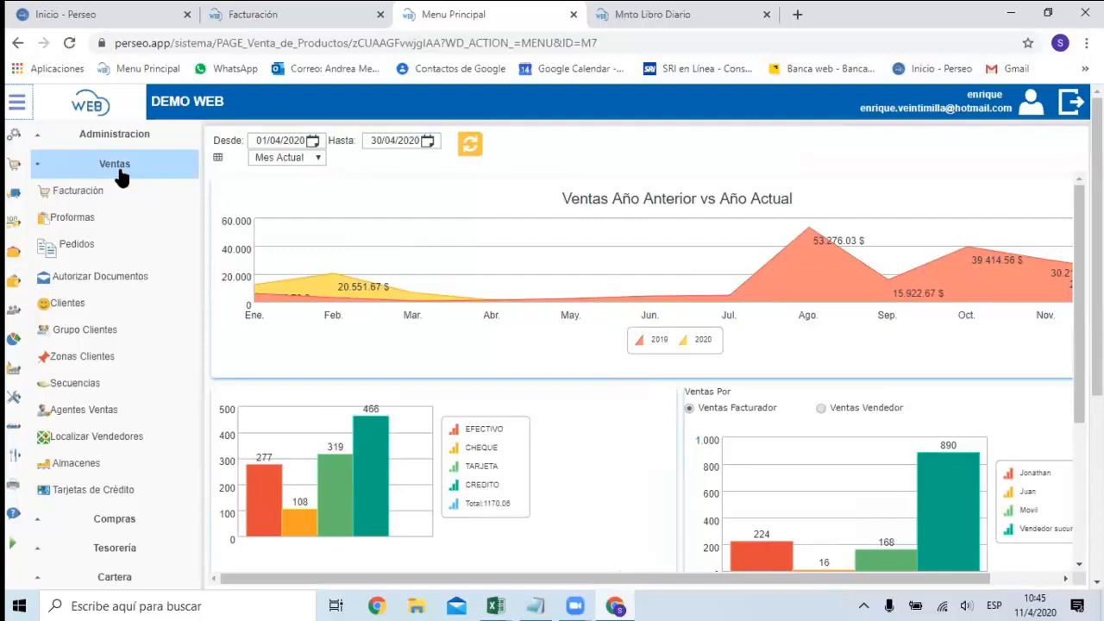
{"action": "scroll", "coordinate": [121, 173], "scroll_direction": "down", "scroll_amount": 3}
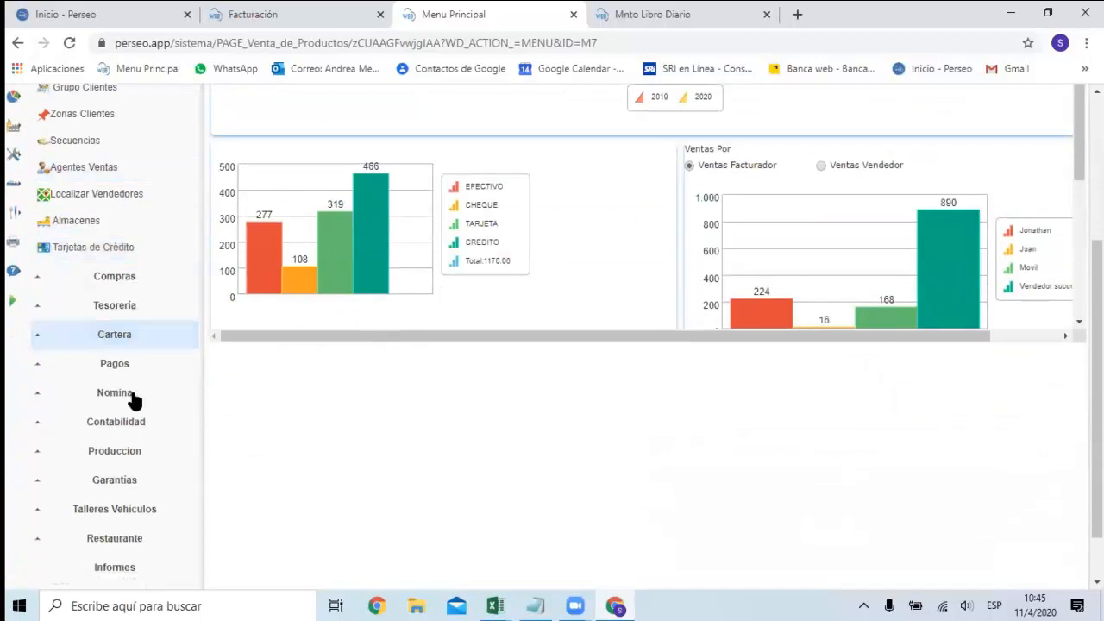
{"action": "left_click", "coordinate": [121, 422]}
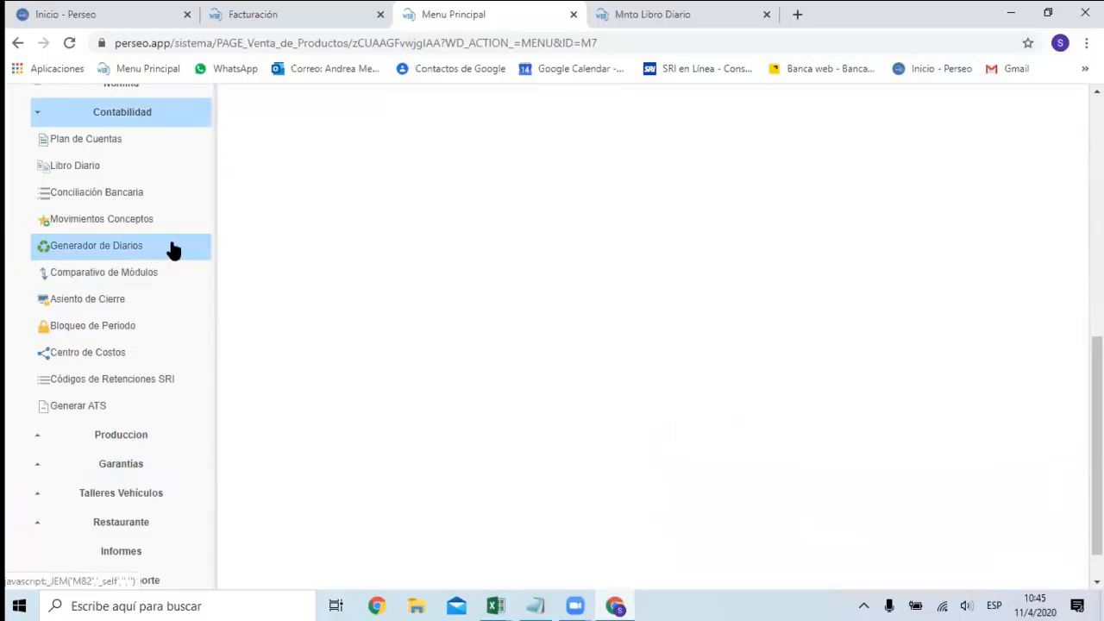
{"action": "left_click", "coordinate": [119, 250]}
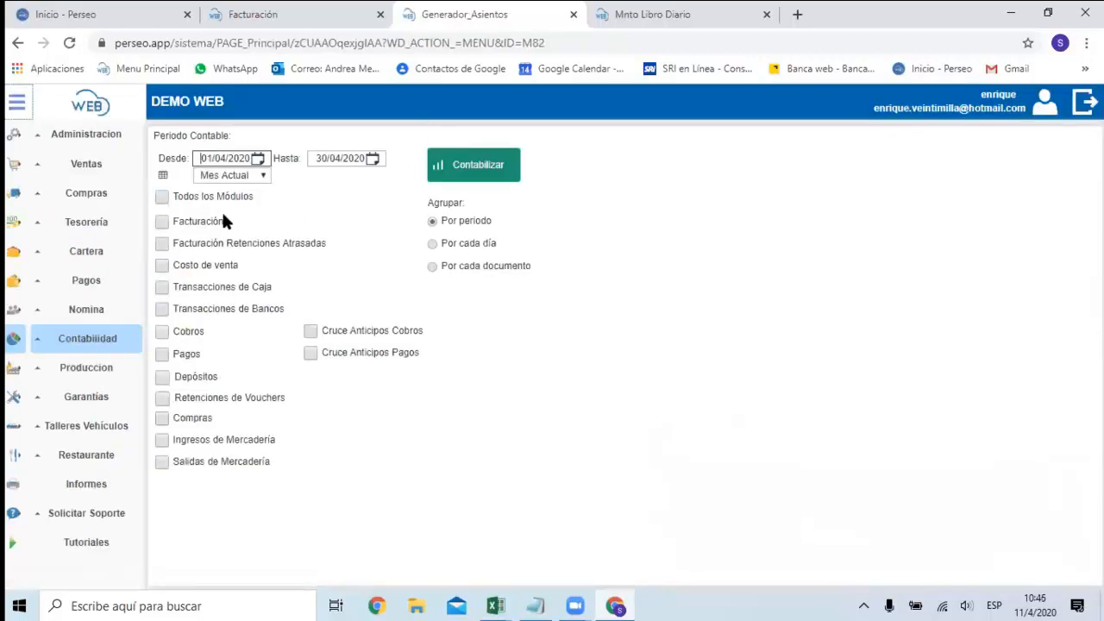
Choose Costo de venta as the module to post and group its journal entries by Por periodo.
{"action": "left_click", "coordinate": [163, 266]}
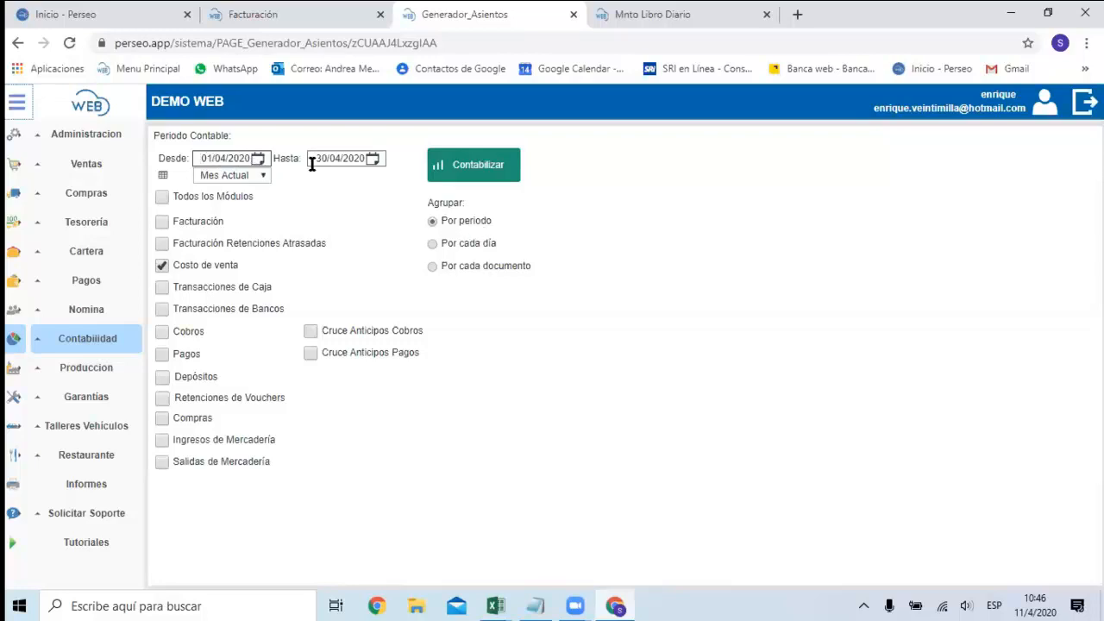
{"action": "left_click", "coordinate": [460, 249]}
{"action": "left_click", "coordinate": [460, 225]}
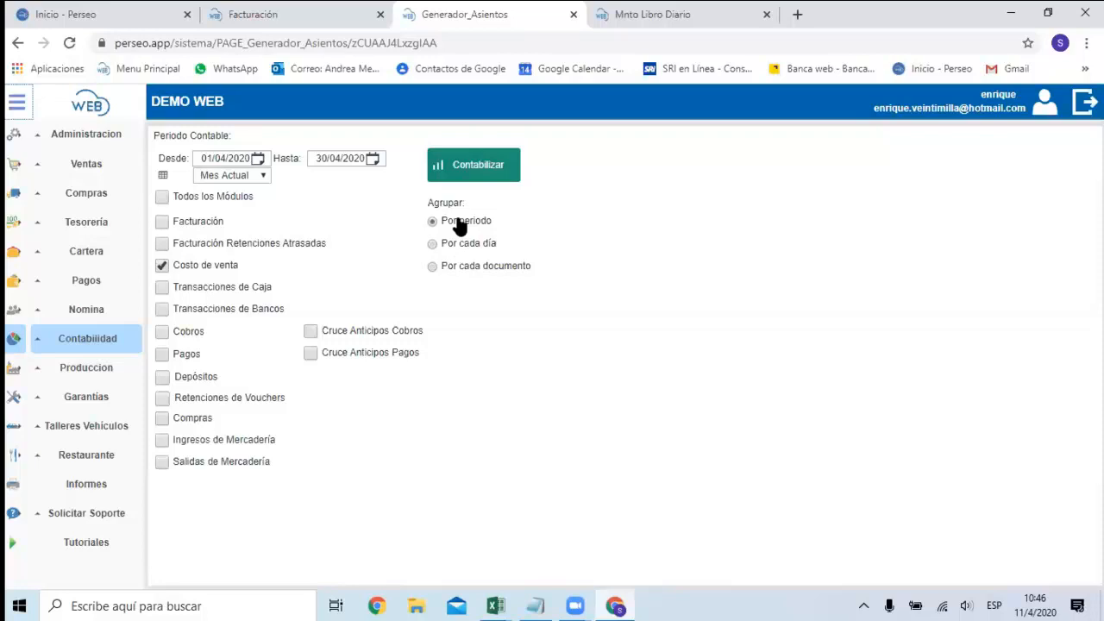
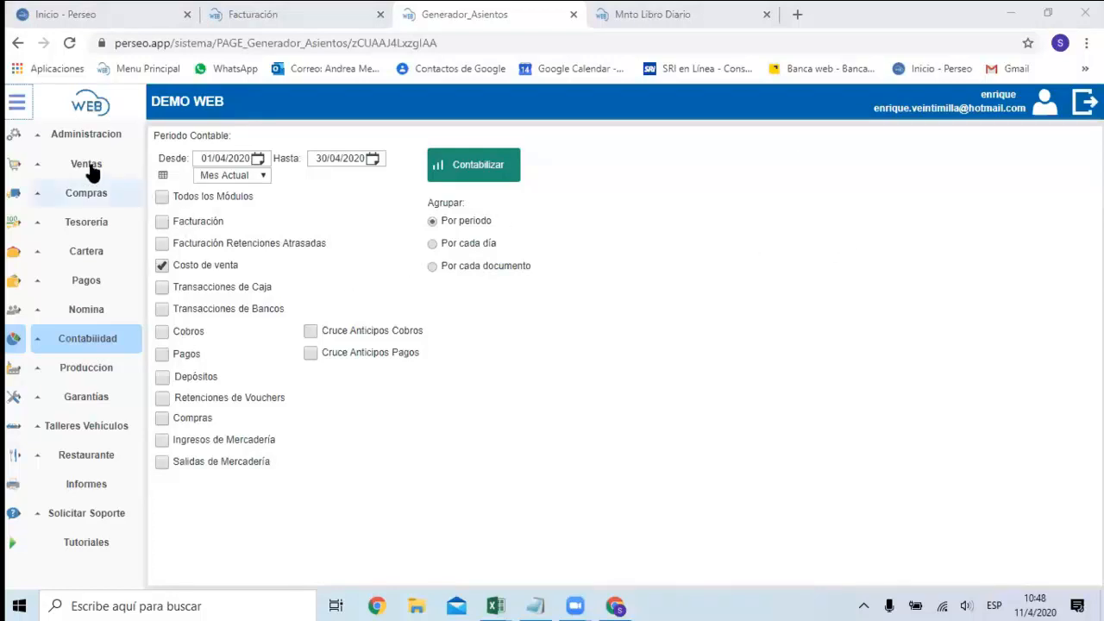
Expand the Ventas module to show its available sales options.
{"action": "left_click", "coordinate": [57, 170]}
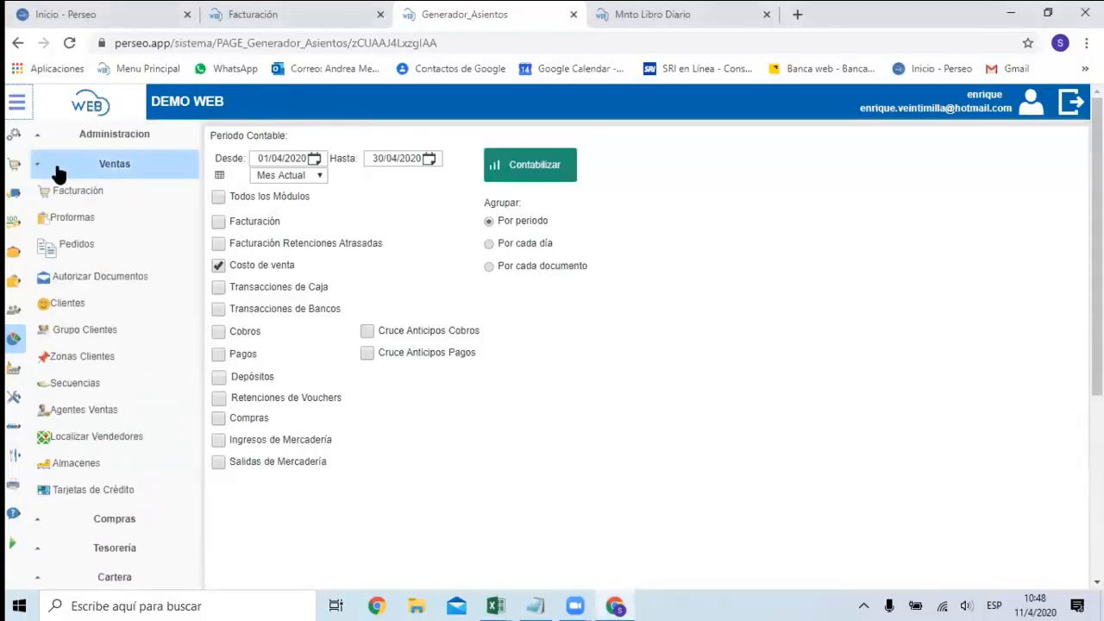